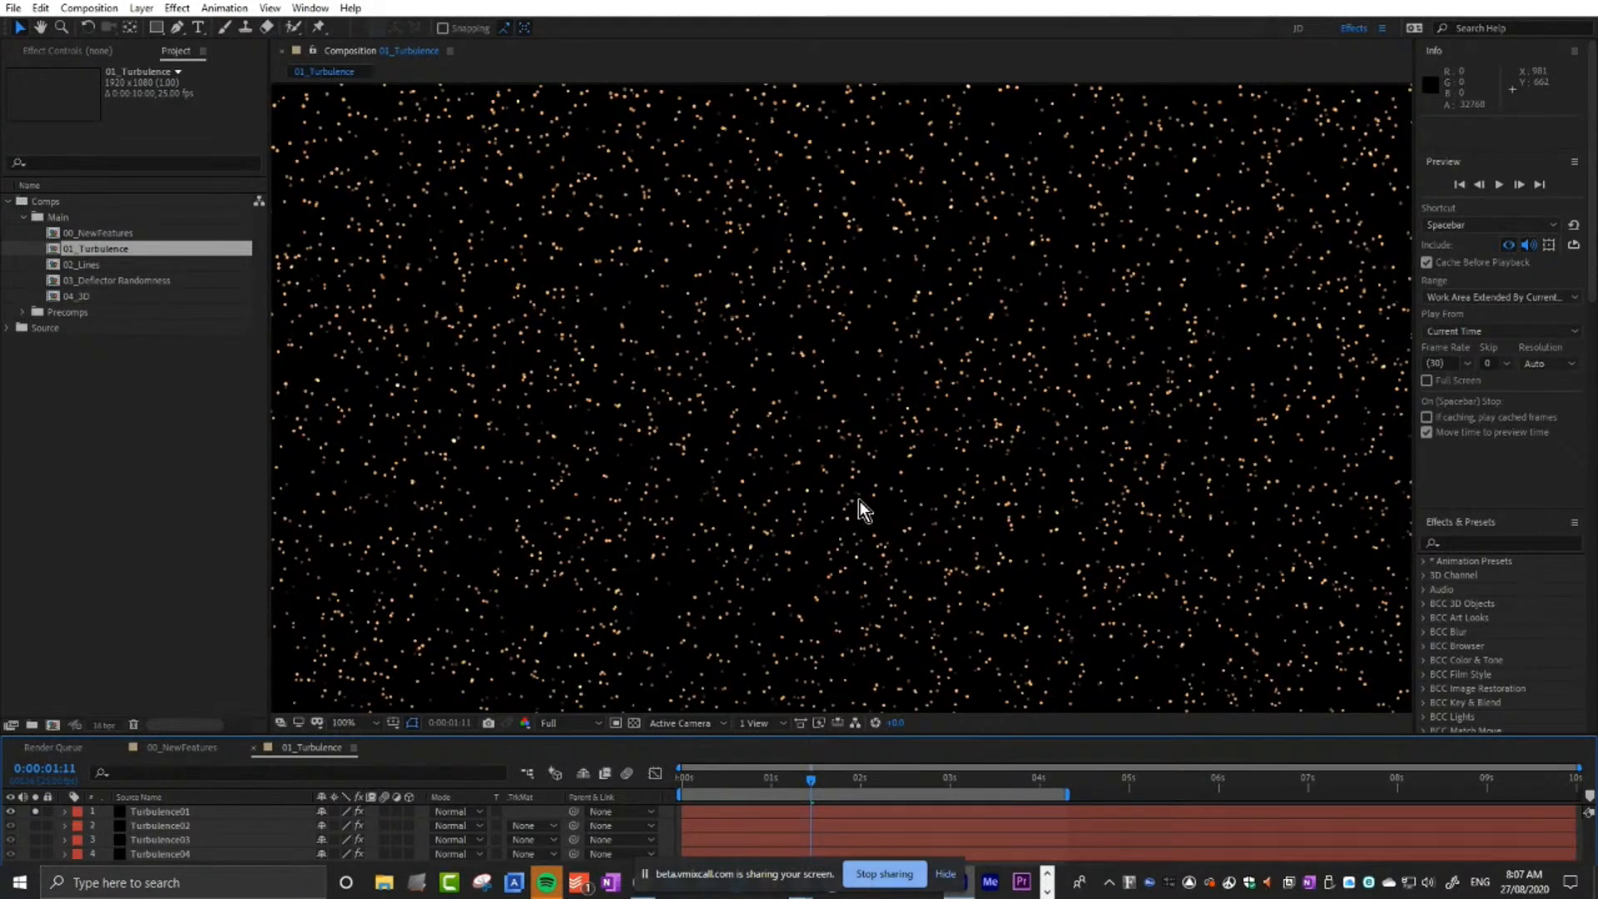
Launch Particle Illusion from the BCC Particle Illusion effect on the Turbulence01 layer and maximize its window.
left_click(186, 817)
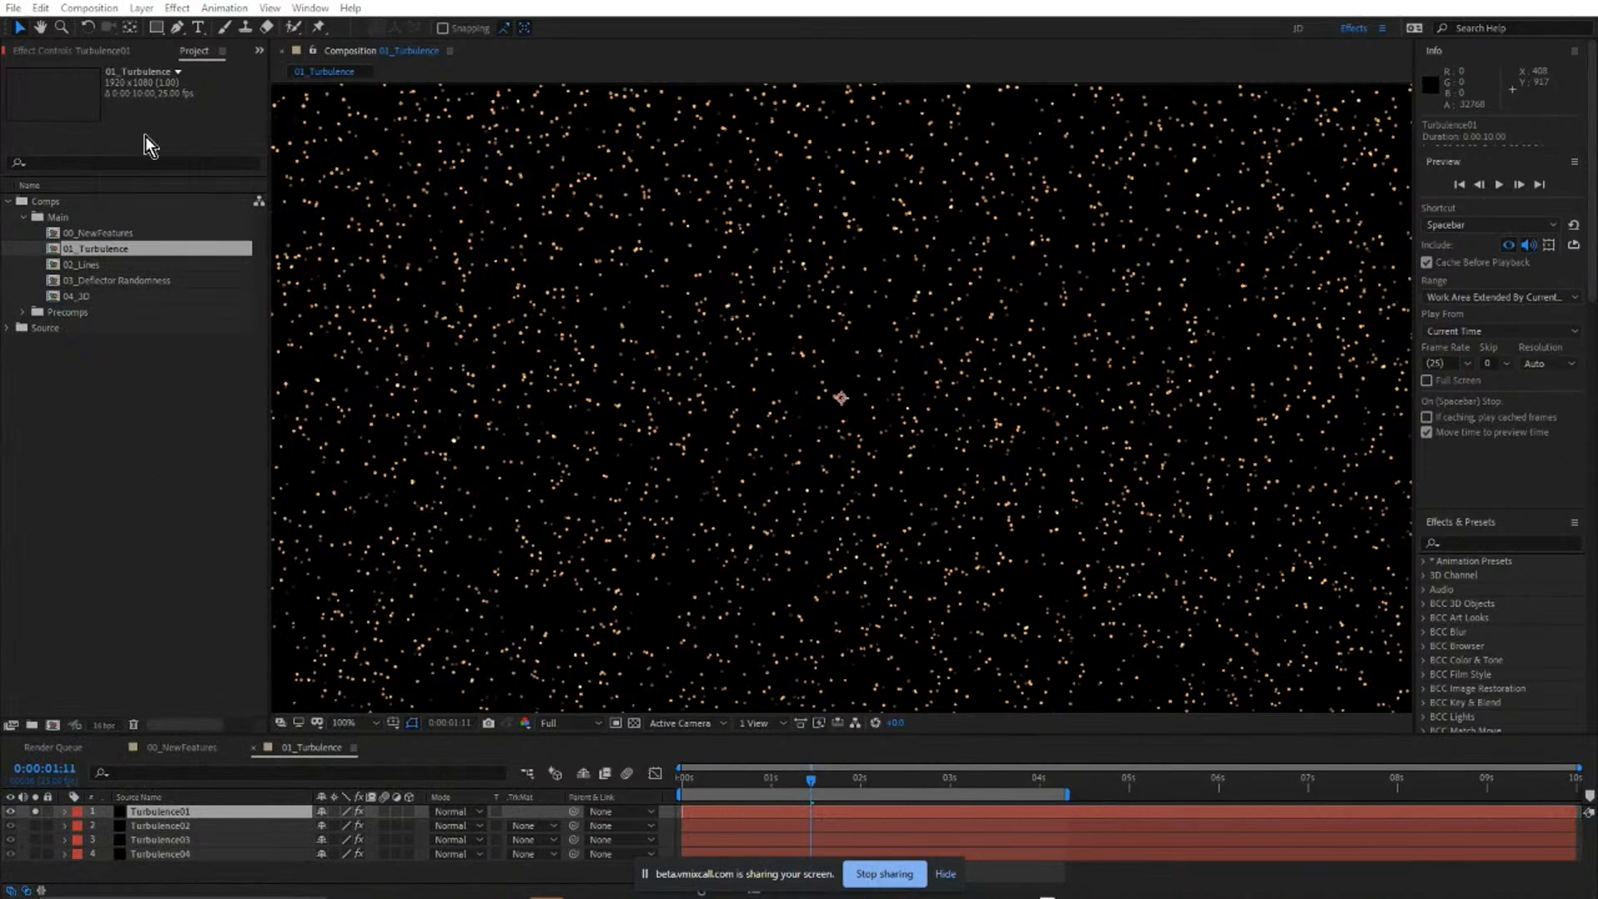
left_click(79, 52)
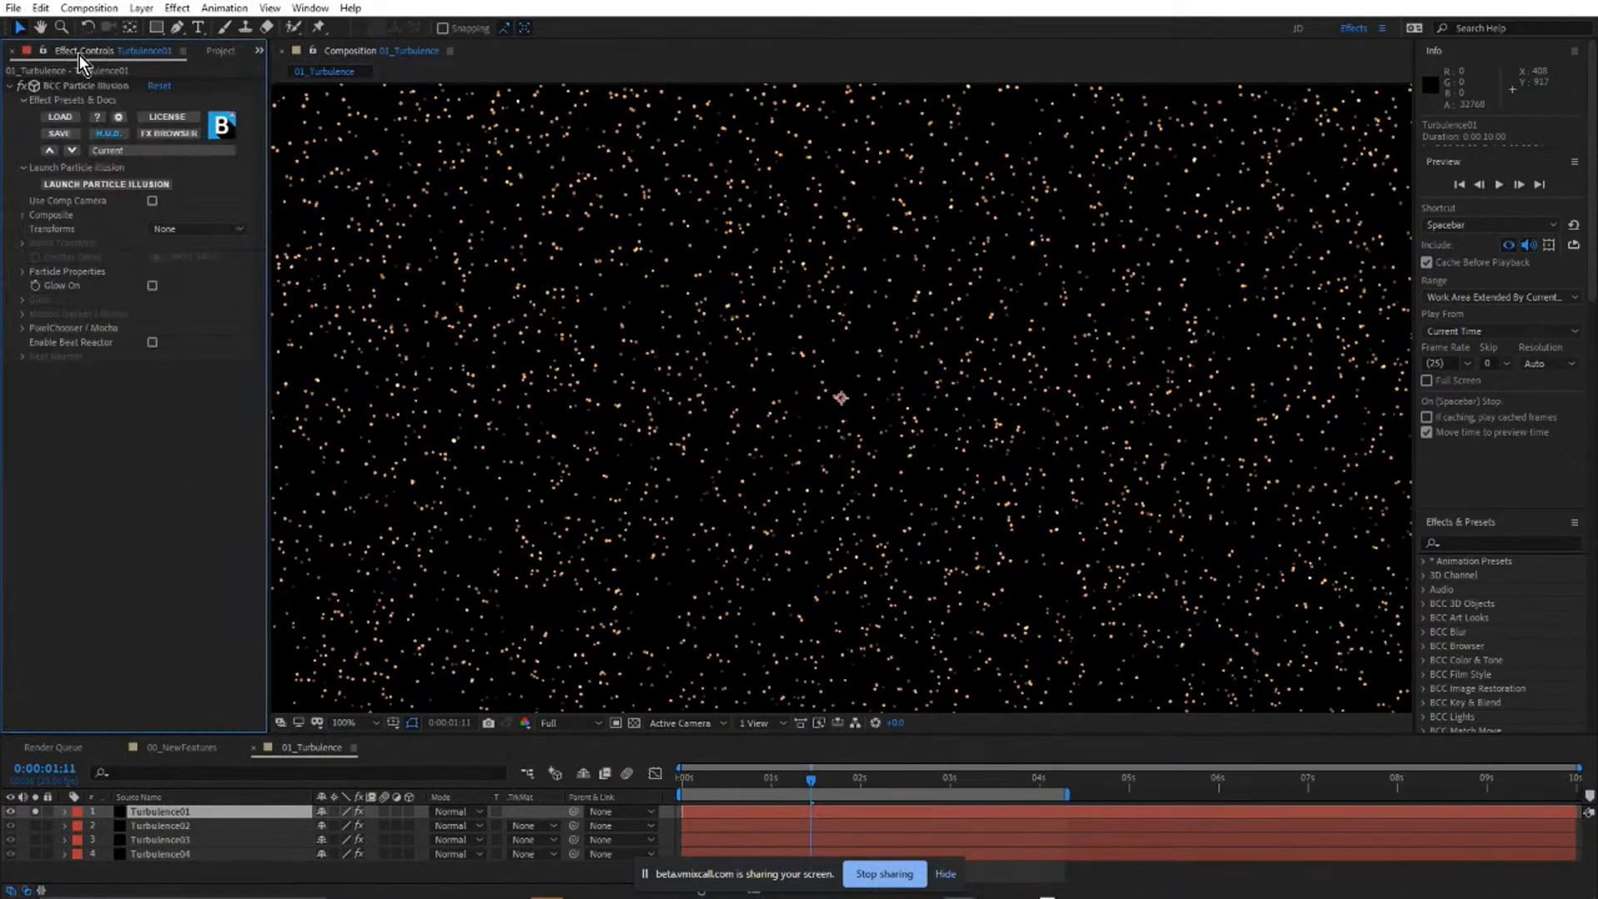
left_click(119, 184)
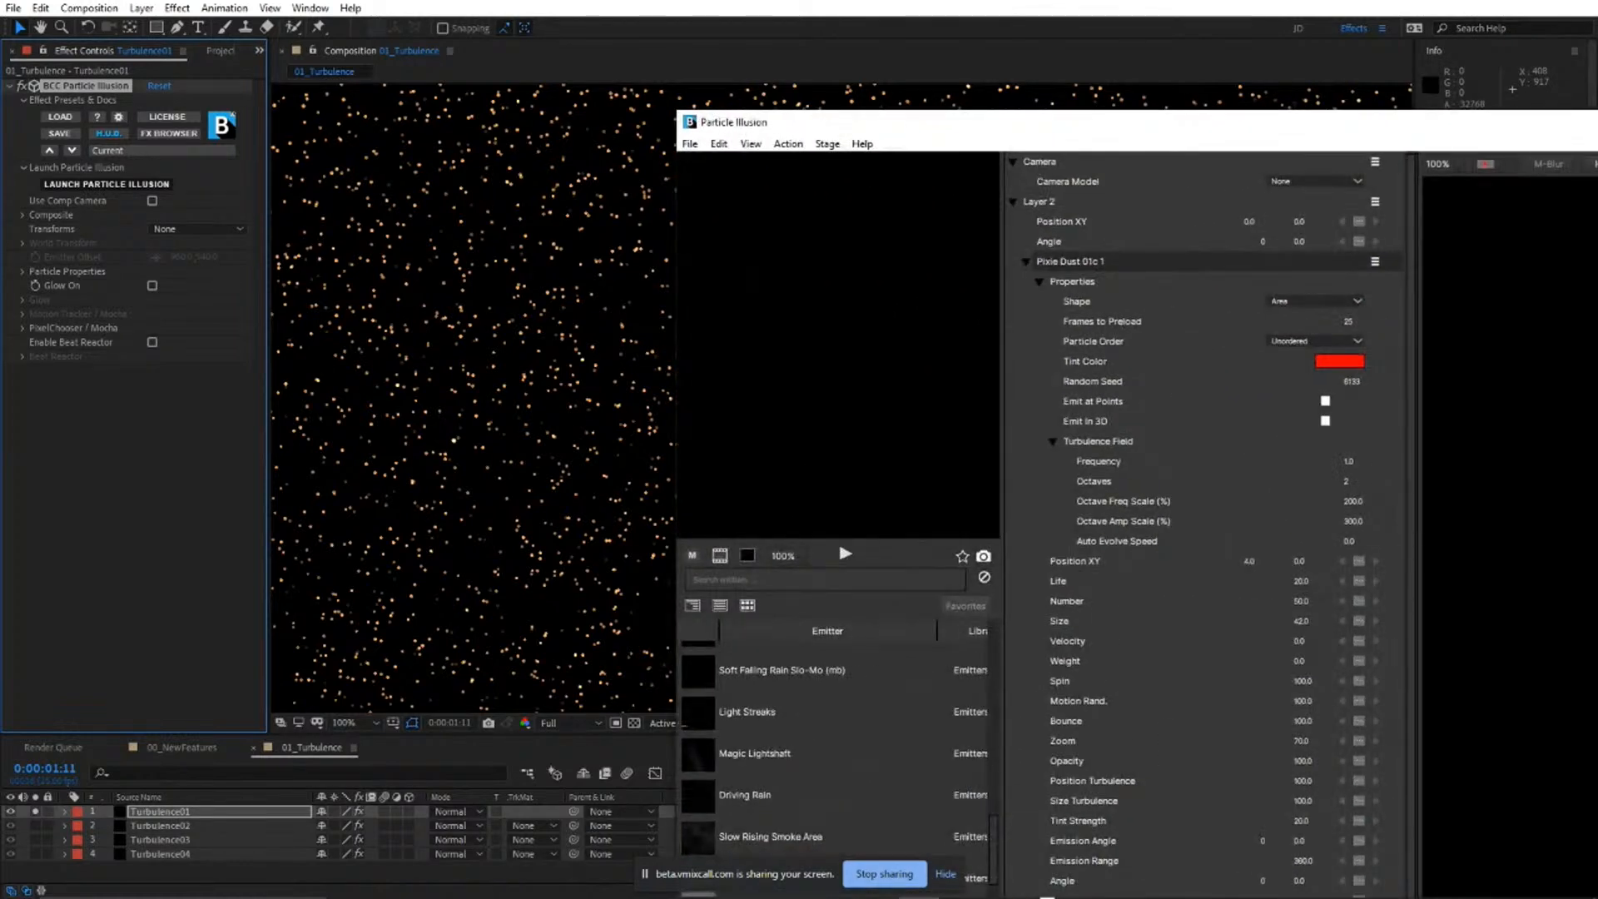
left_click_drag(1137, 122, 1137, 644)
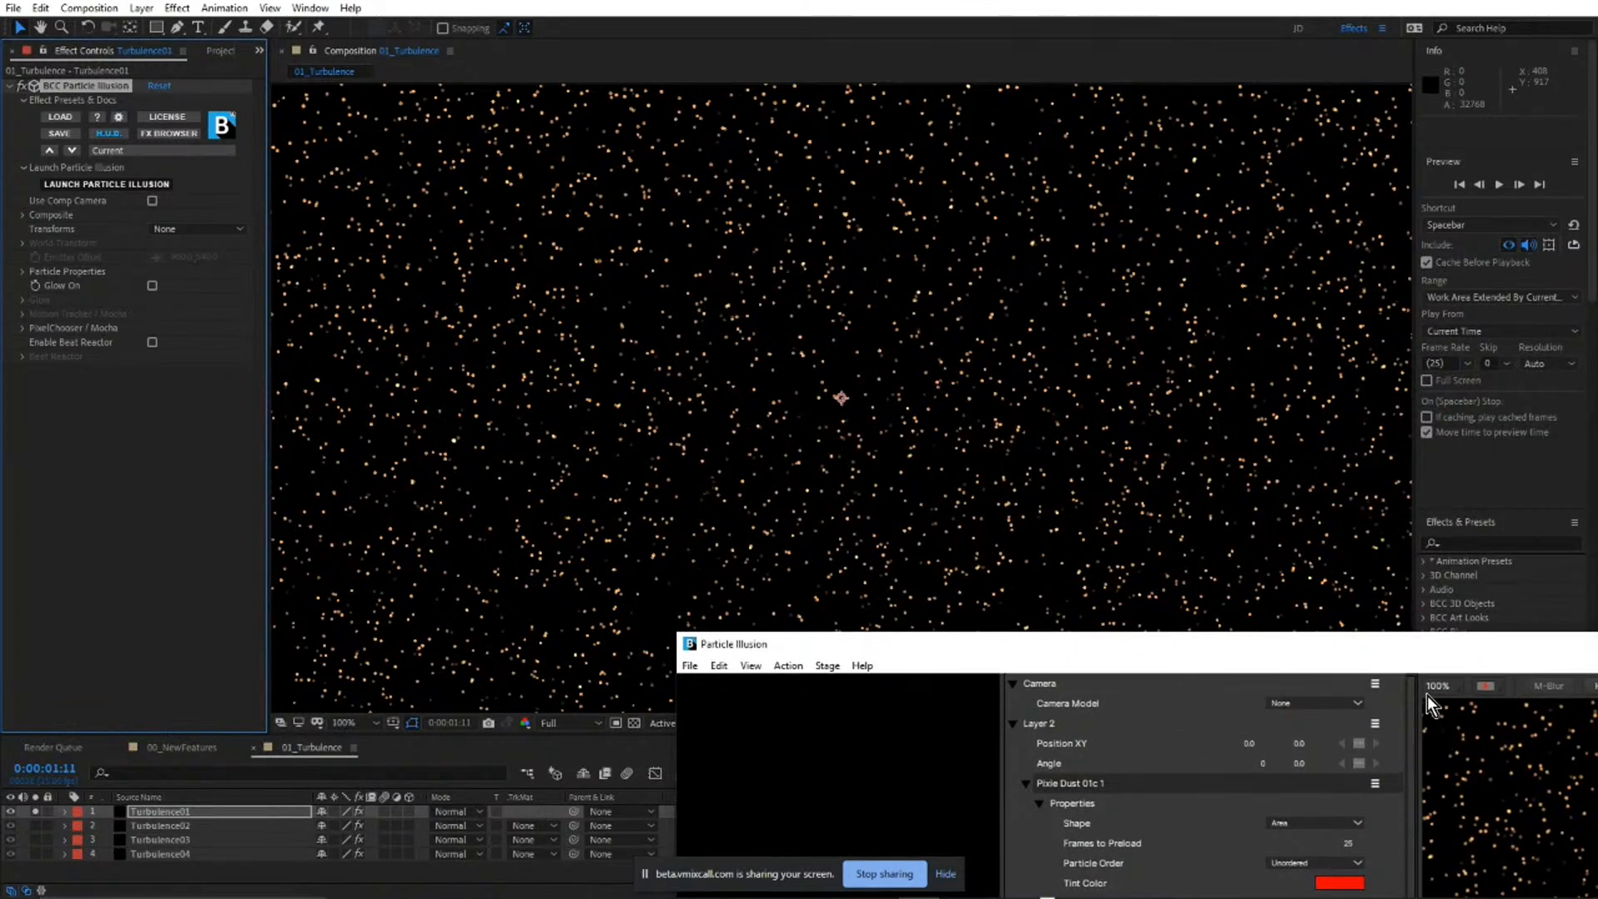
left_click_drag(1414, 648, 812, 225)
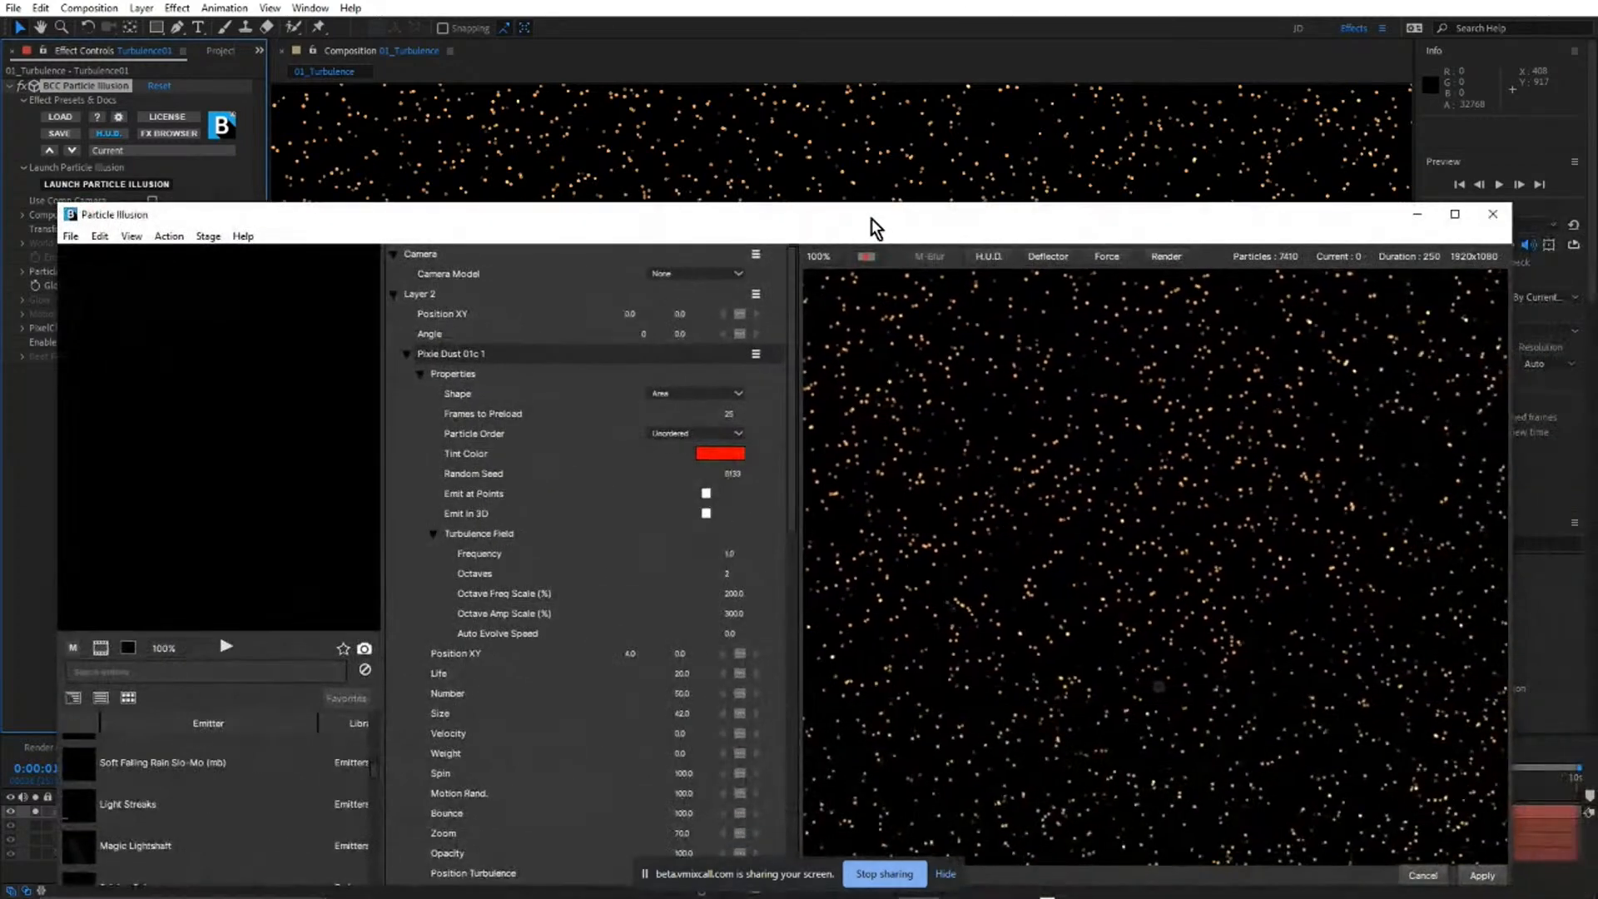
left_click(1454, 215)
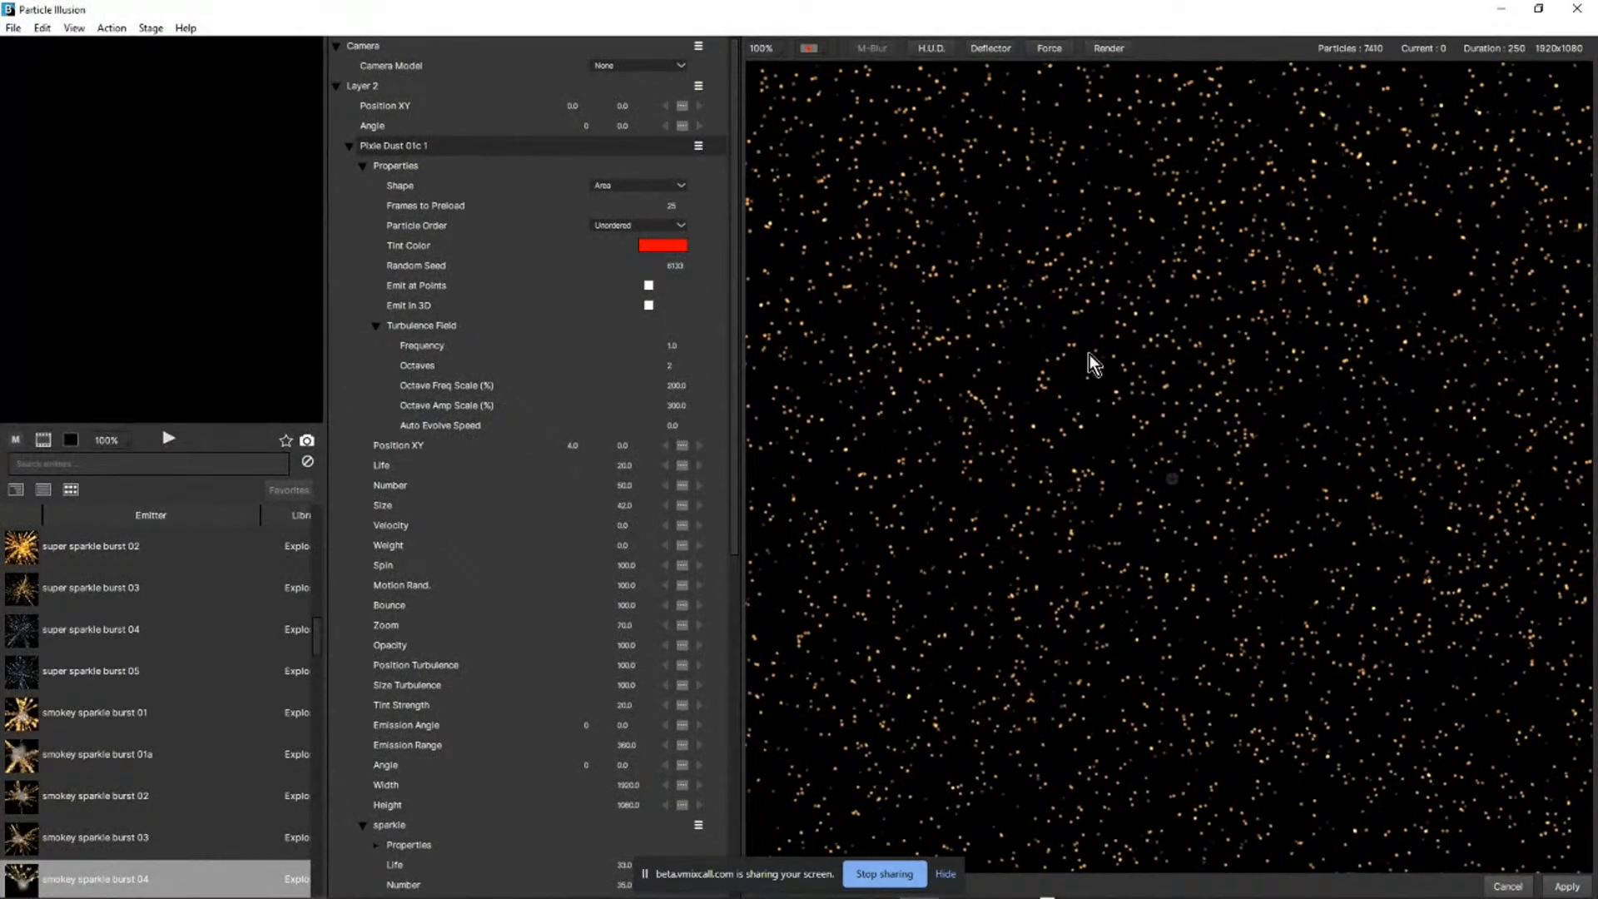
Preview the Pixie Dust animation across the full frame, and restore the Particle Illusion window, enlarging it to nearly fill the screen.
scroll(1082, 354, "down", 1)
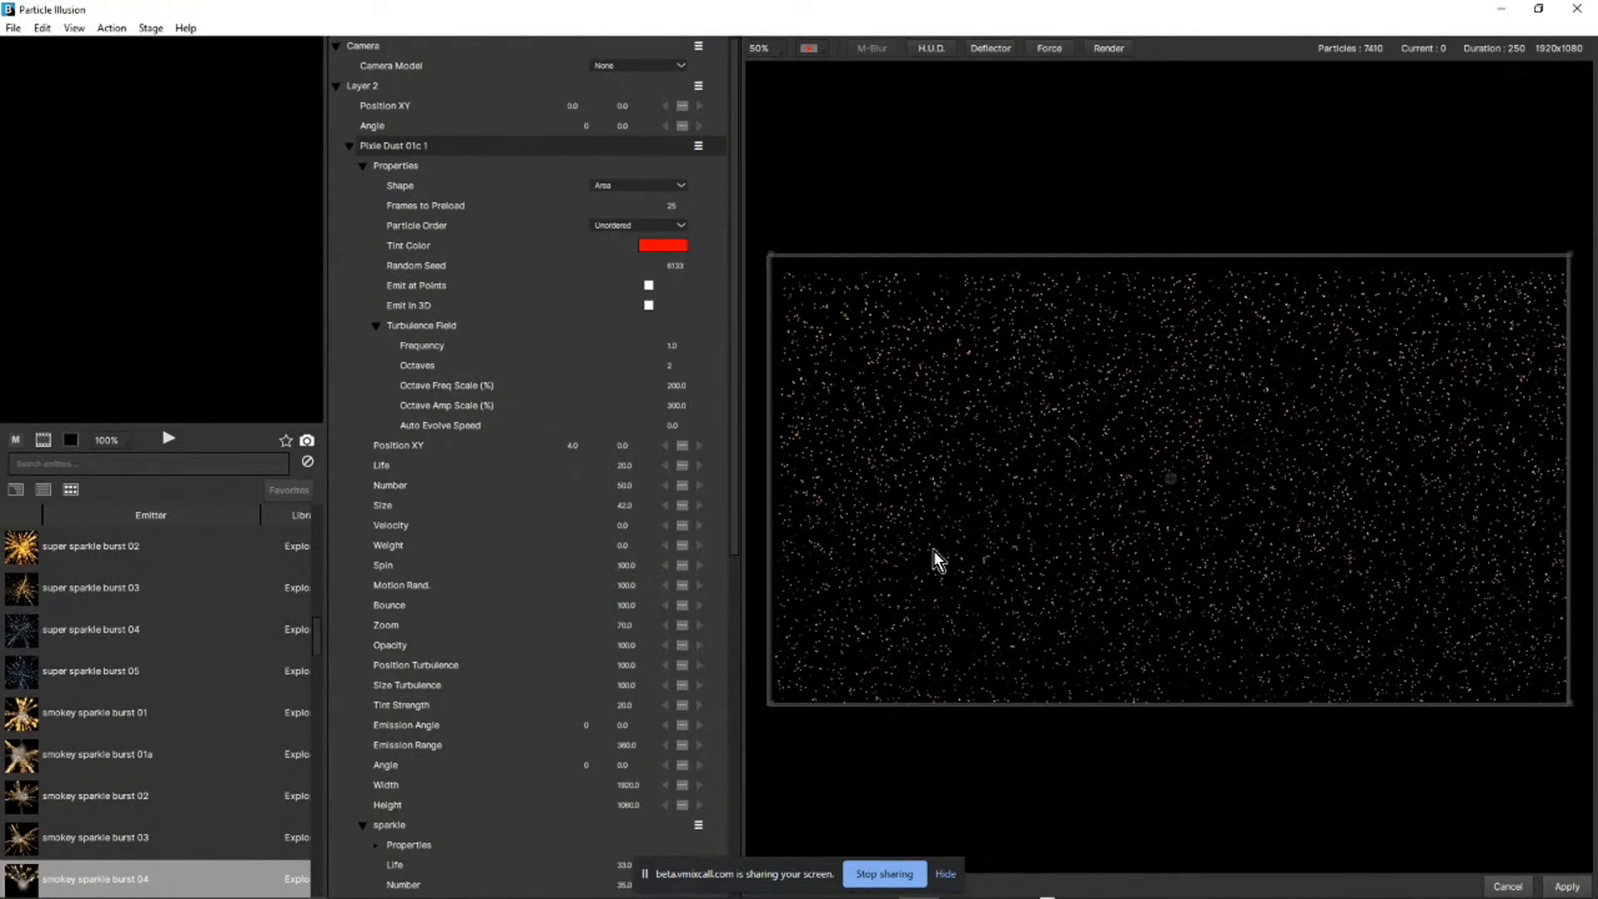
key("space")
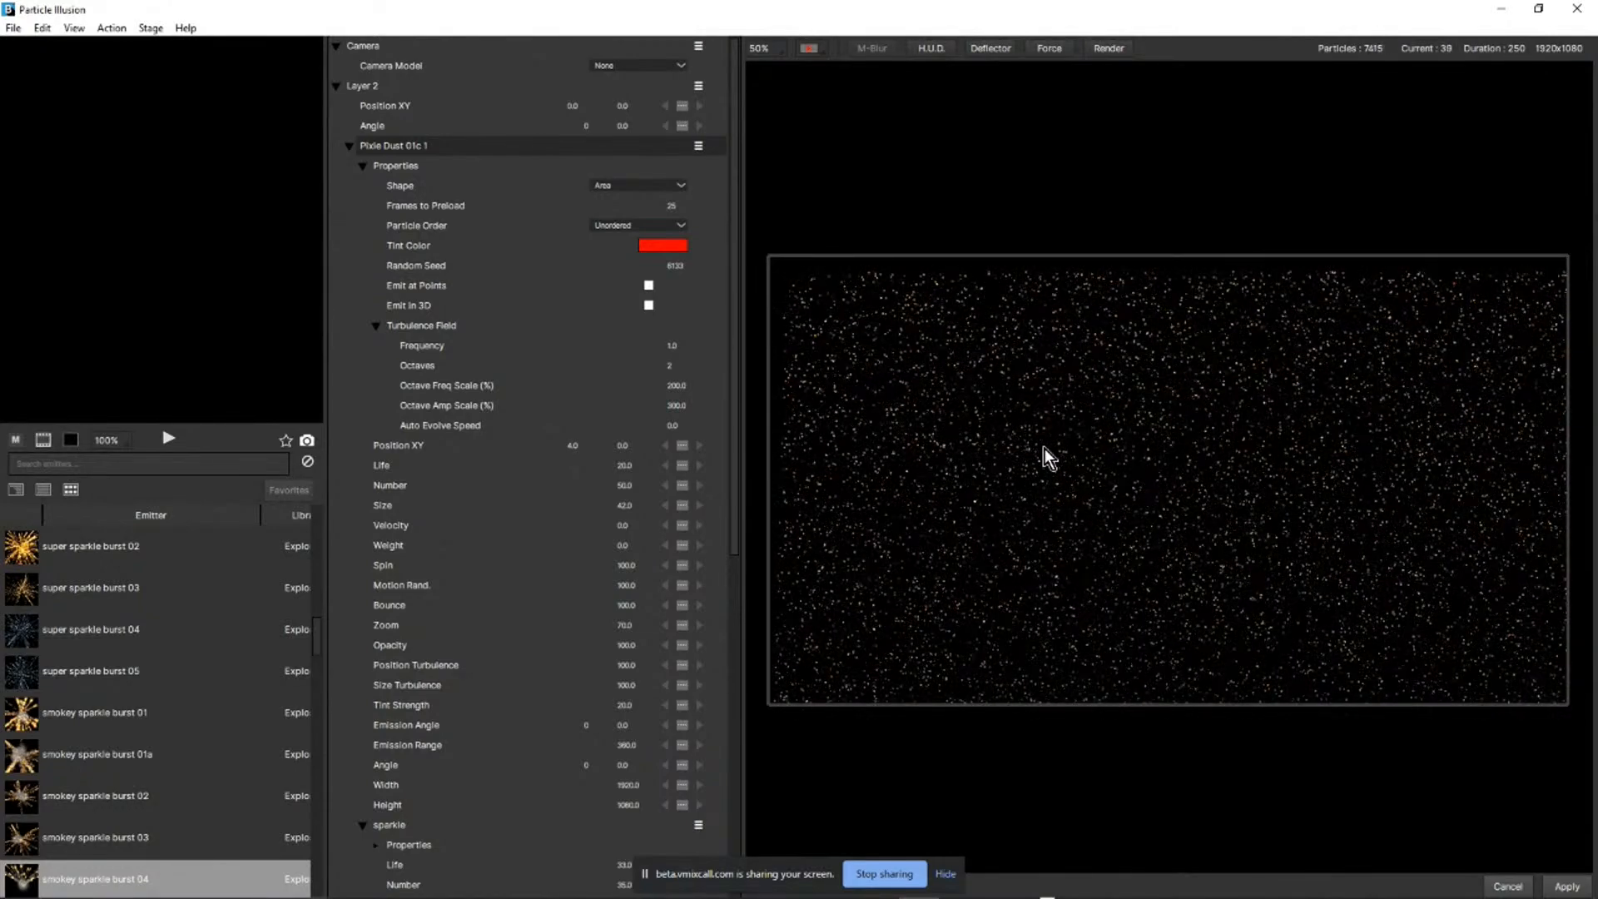
left_click(1538, 8)
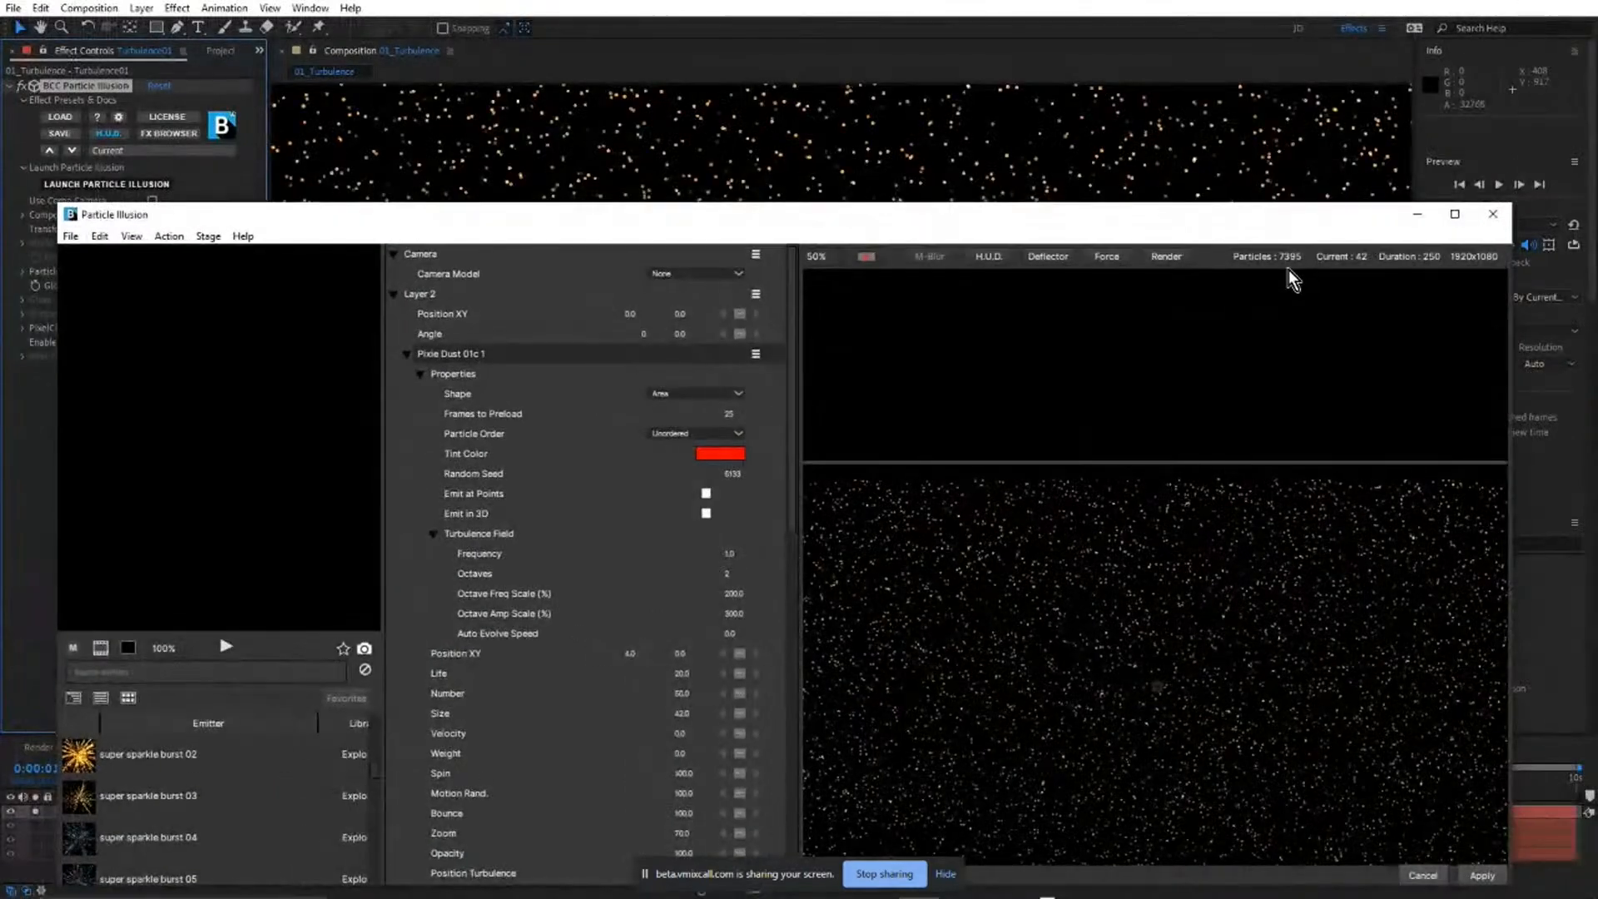
left_click_drag(1271, 236, 1335, 35)
left_click_drag(1571, 690, 1588, 871)
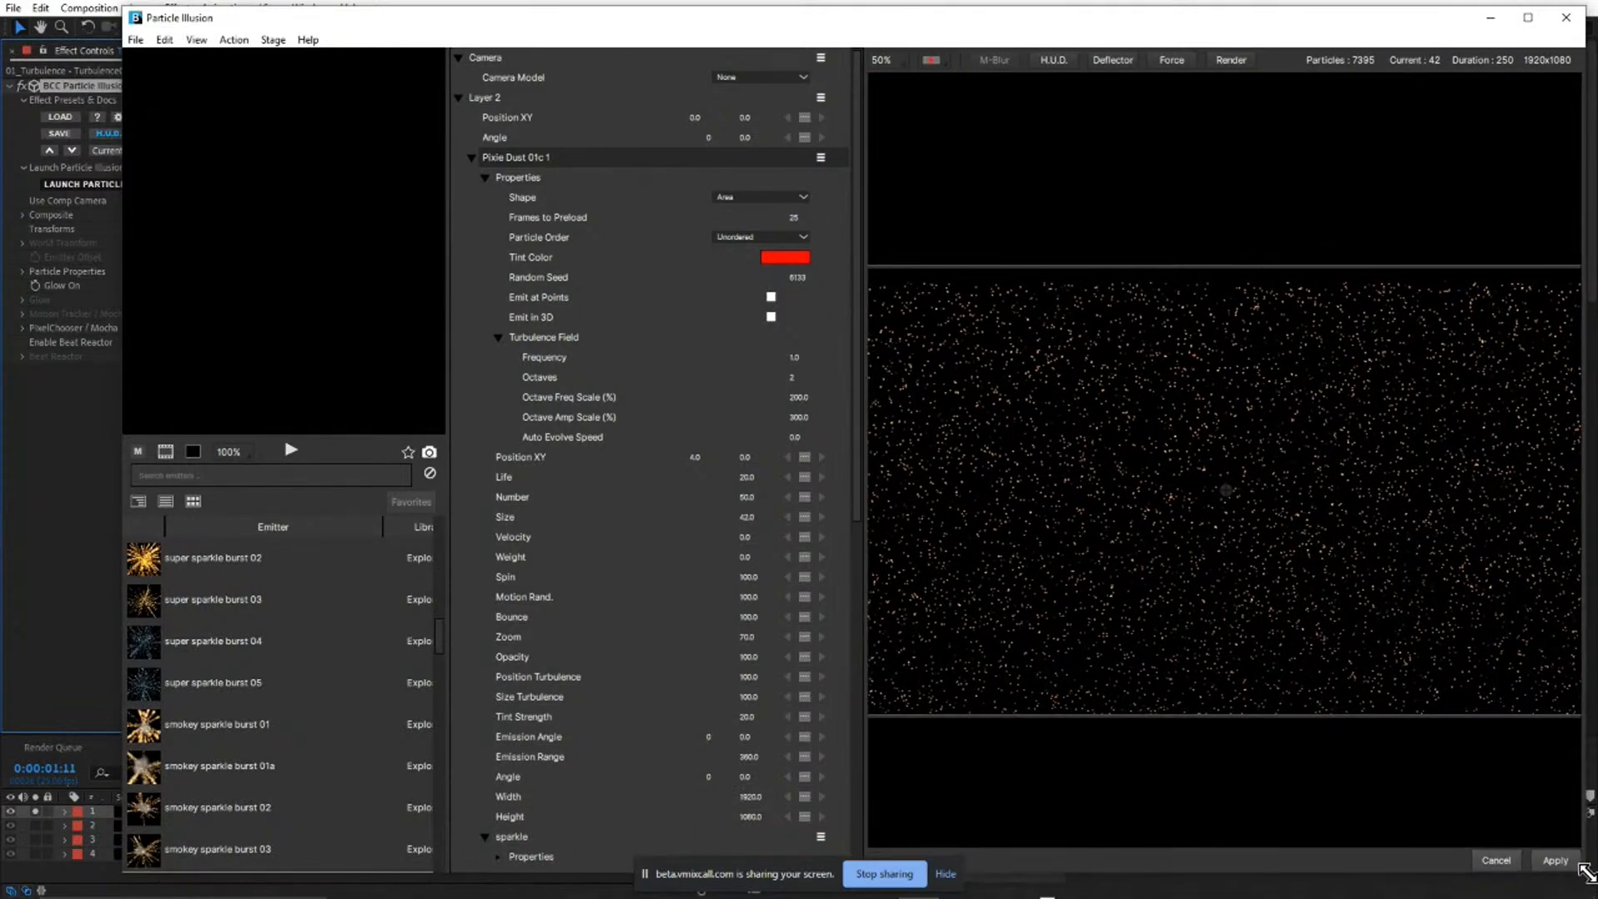
Set the Turbulence Field frequency of the Pixie Dust 01c 1 emitter to 40 and play the particles to inspect the pattern.
scroll(806, 527, "down", 3)
scroll(805, 530, "up", 1)
scroll(805, 529, "up", 1)
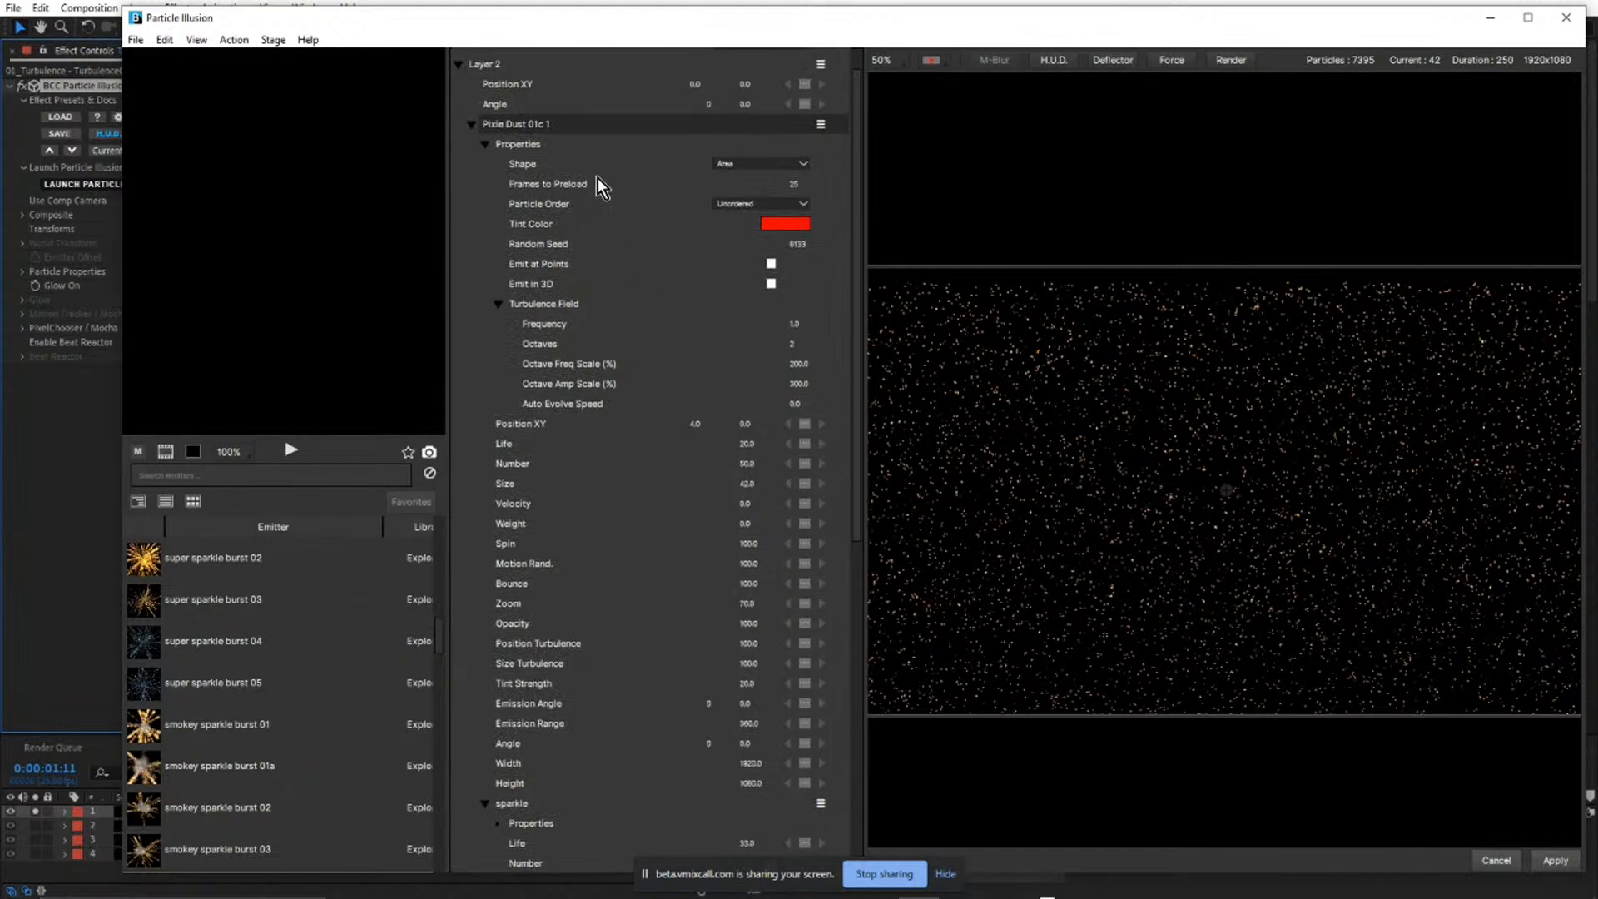
left_click(516, 126)
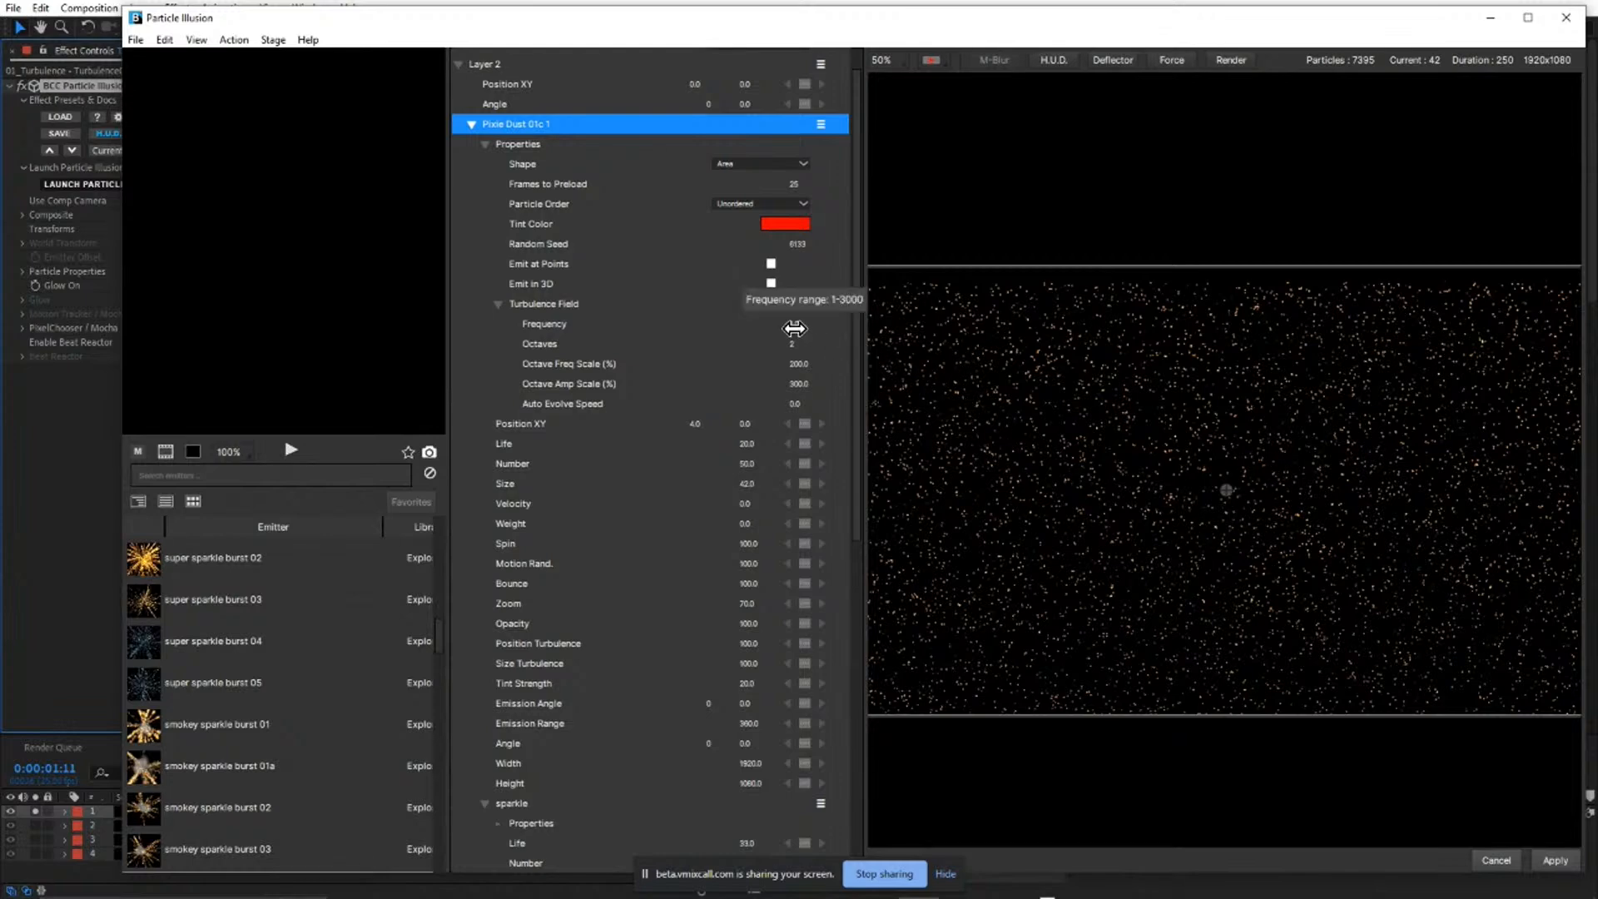
left_click_drag(794, 327, 829, 326)
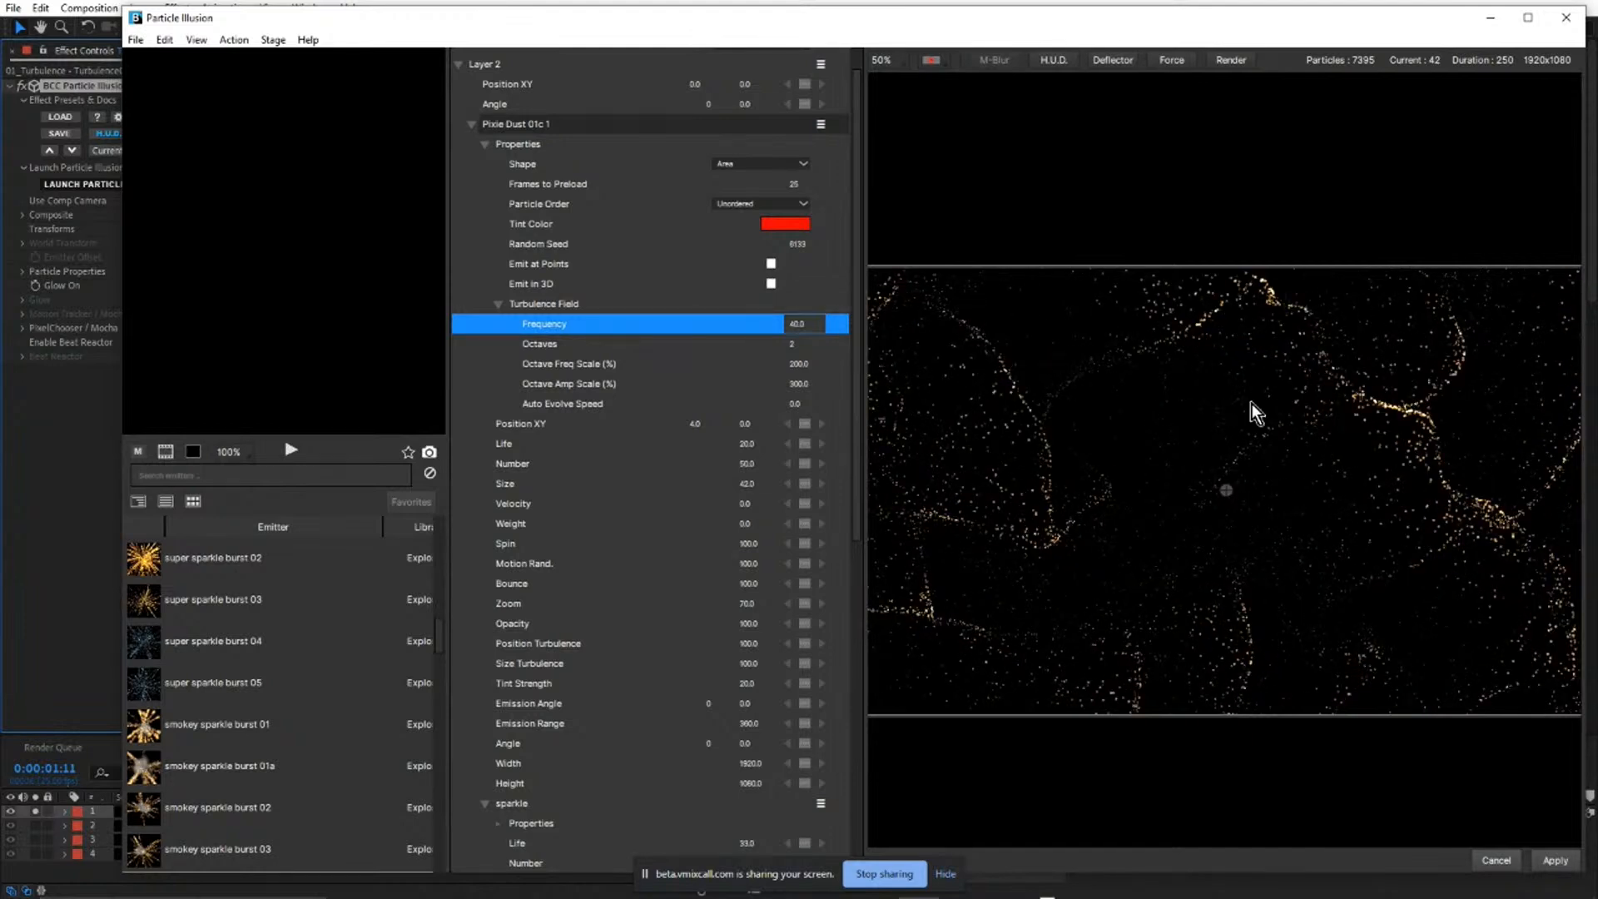
left_click(1051, 481)
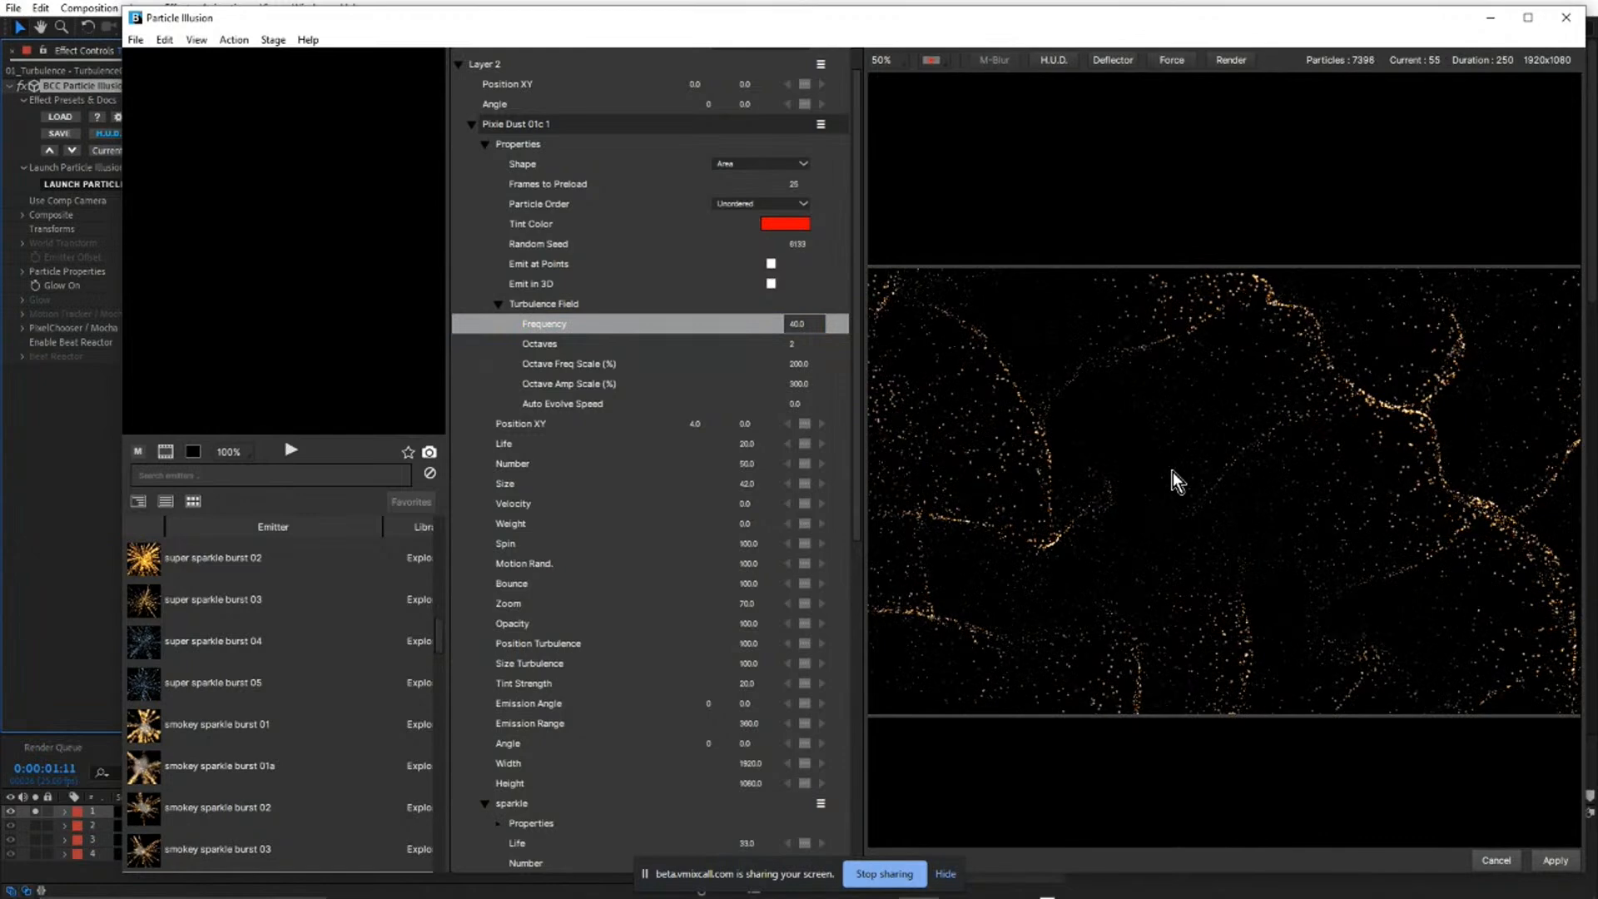
scroll(1058, 416, "up", 1)
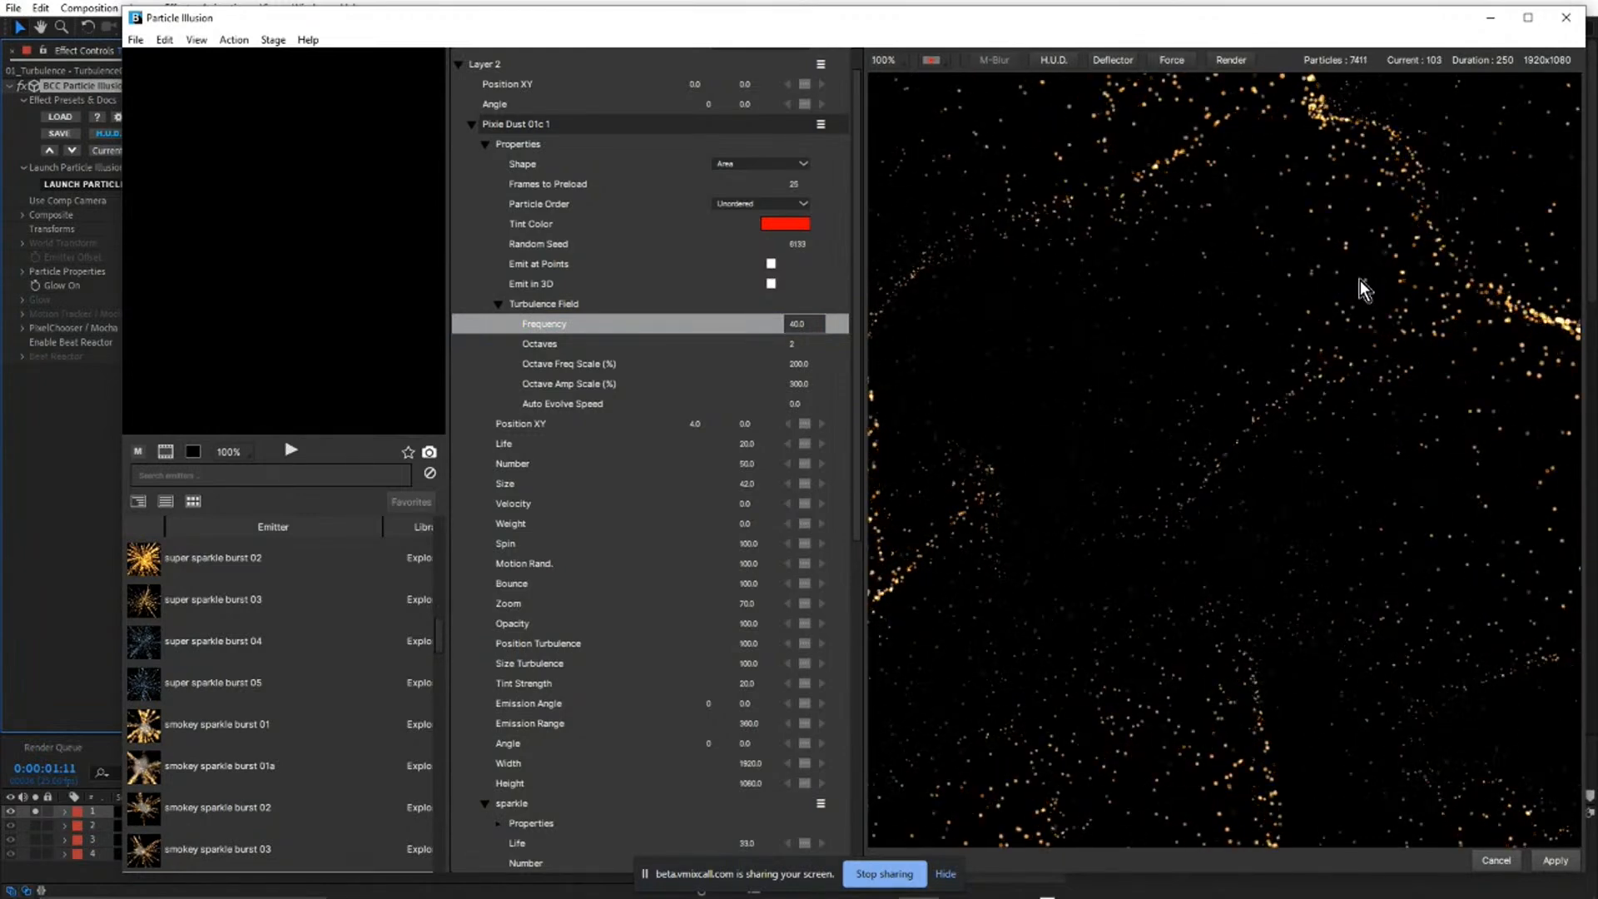
scroll(1342, 311, "down", 1)
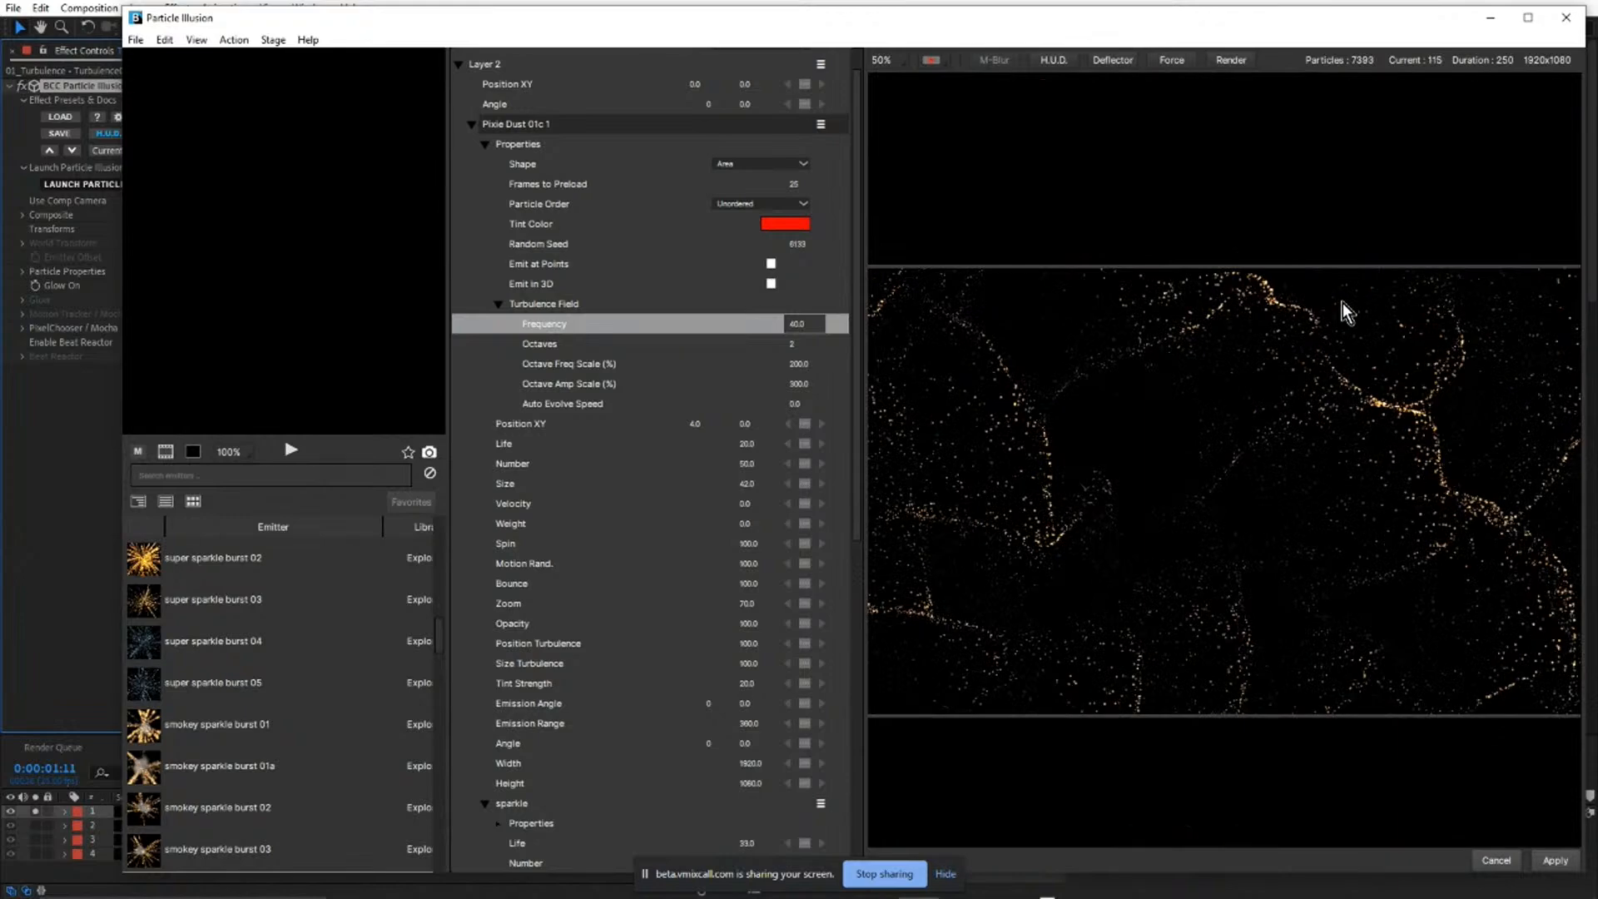
Set the Turbulence Field's Auto Evolve Speed to 16, preview the motion, and close Particle Illusion without applying the changes.
left_click(794, 407)
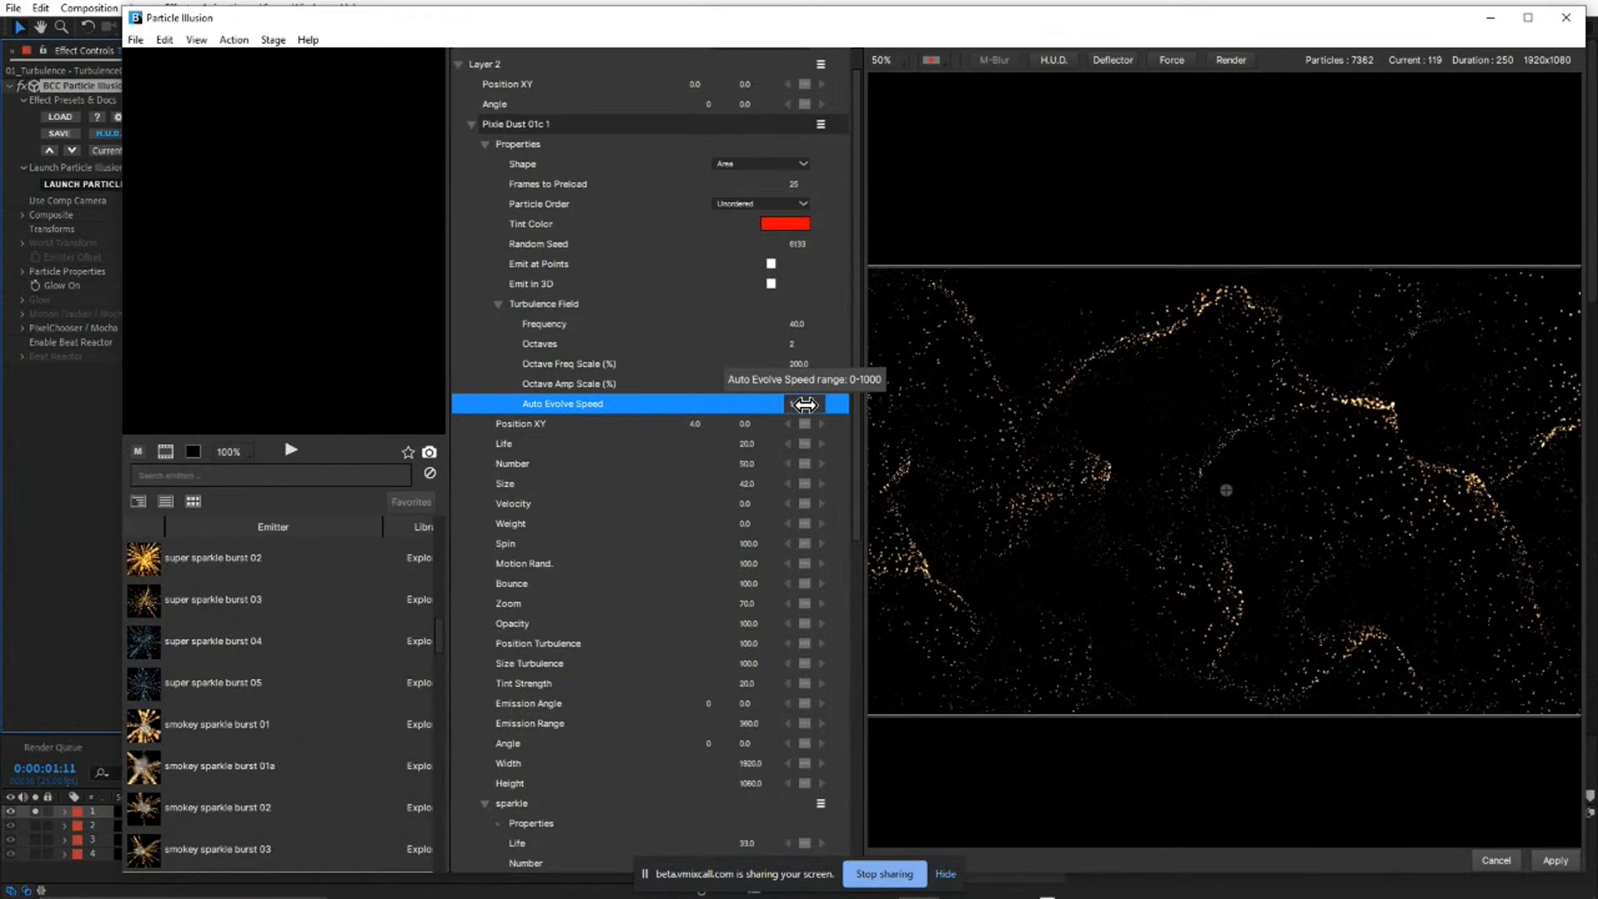
left_click(1075, 305)
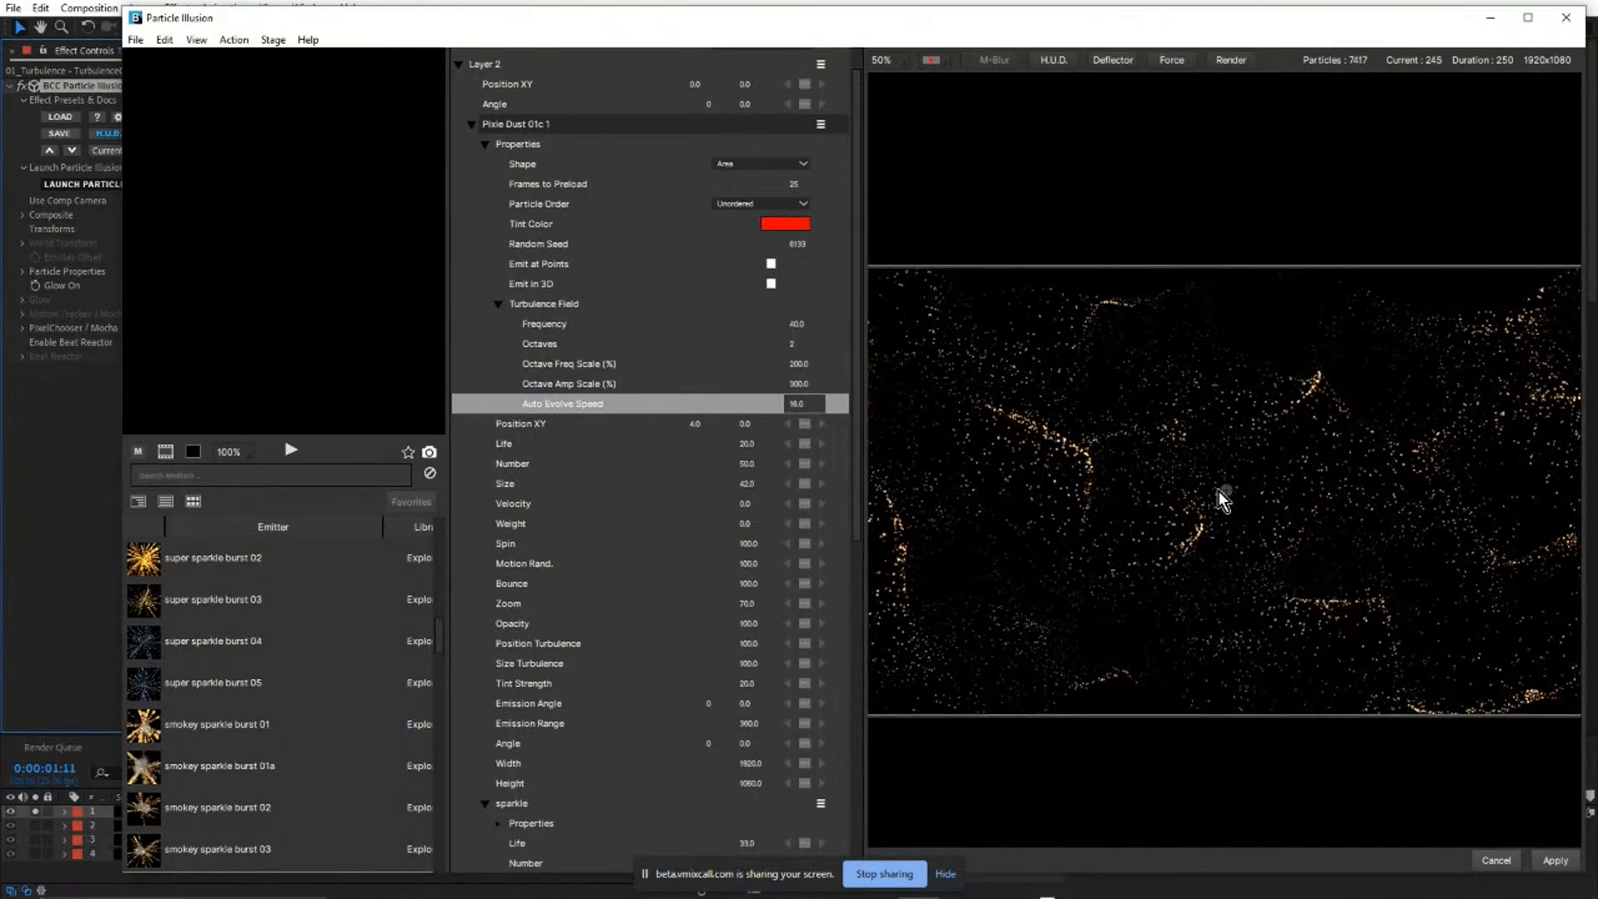
left_click(1496, 860)
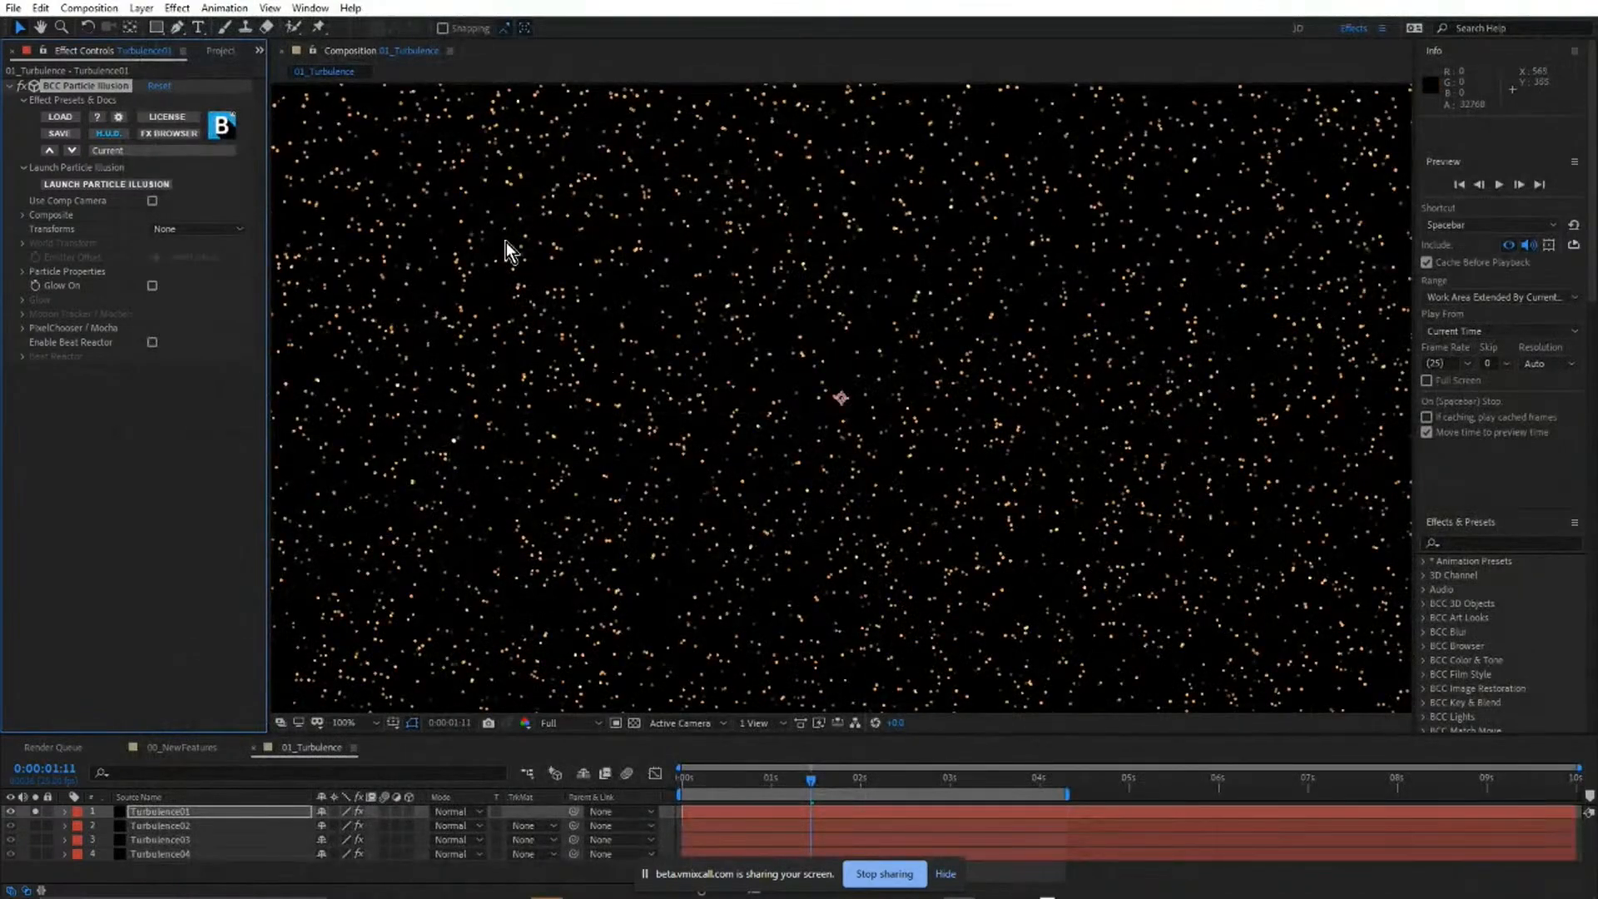
Solo the Turbulence02 layer in the 01_Turbulence composition, select it and inspect its particle trail.
scroll(892, 304, "down", 1)
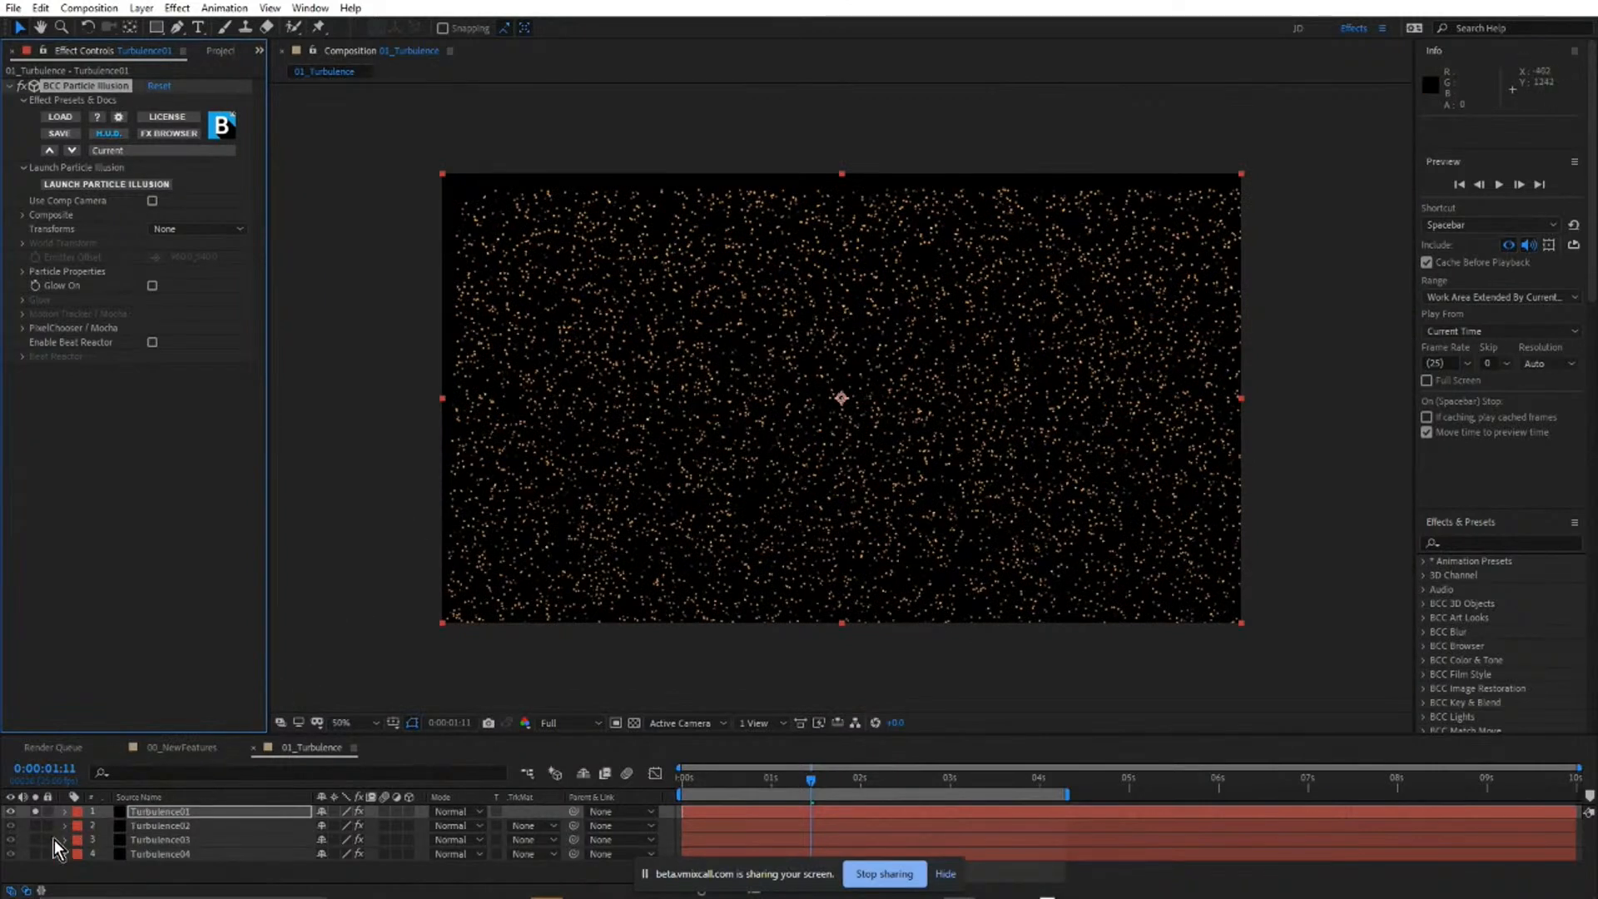
left_click(35, 825, "alt")
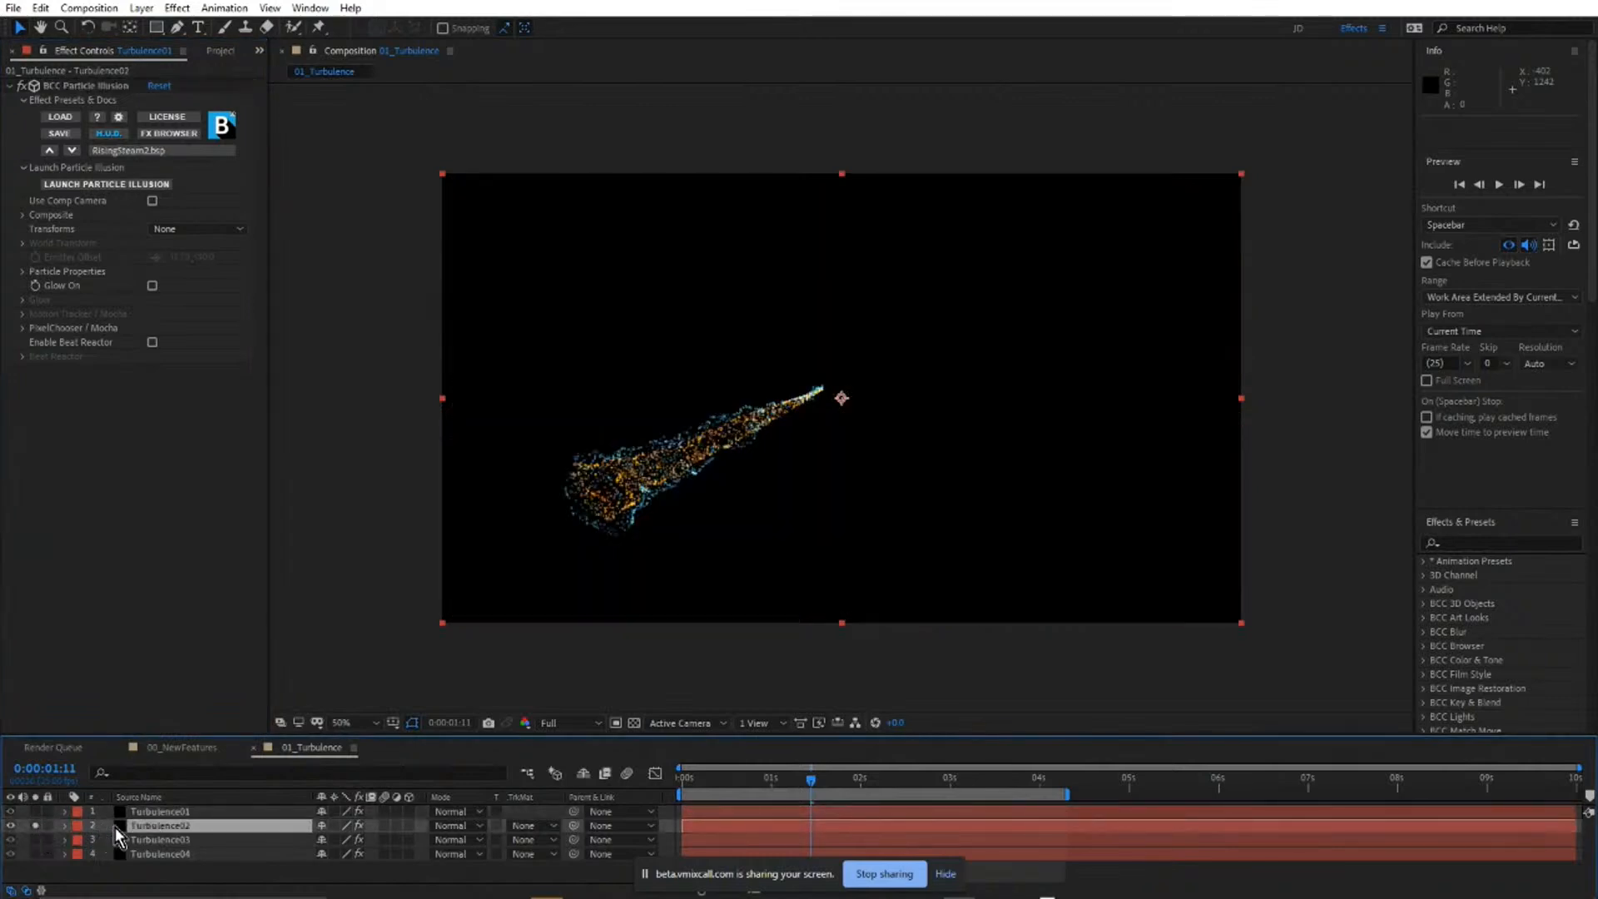
key("period")
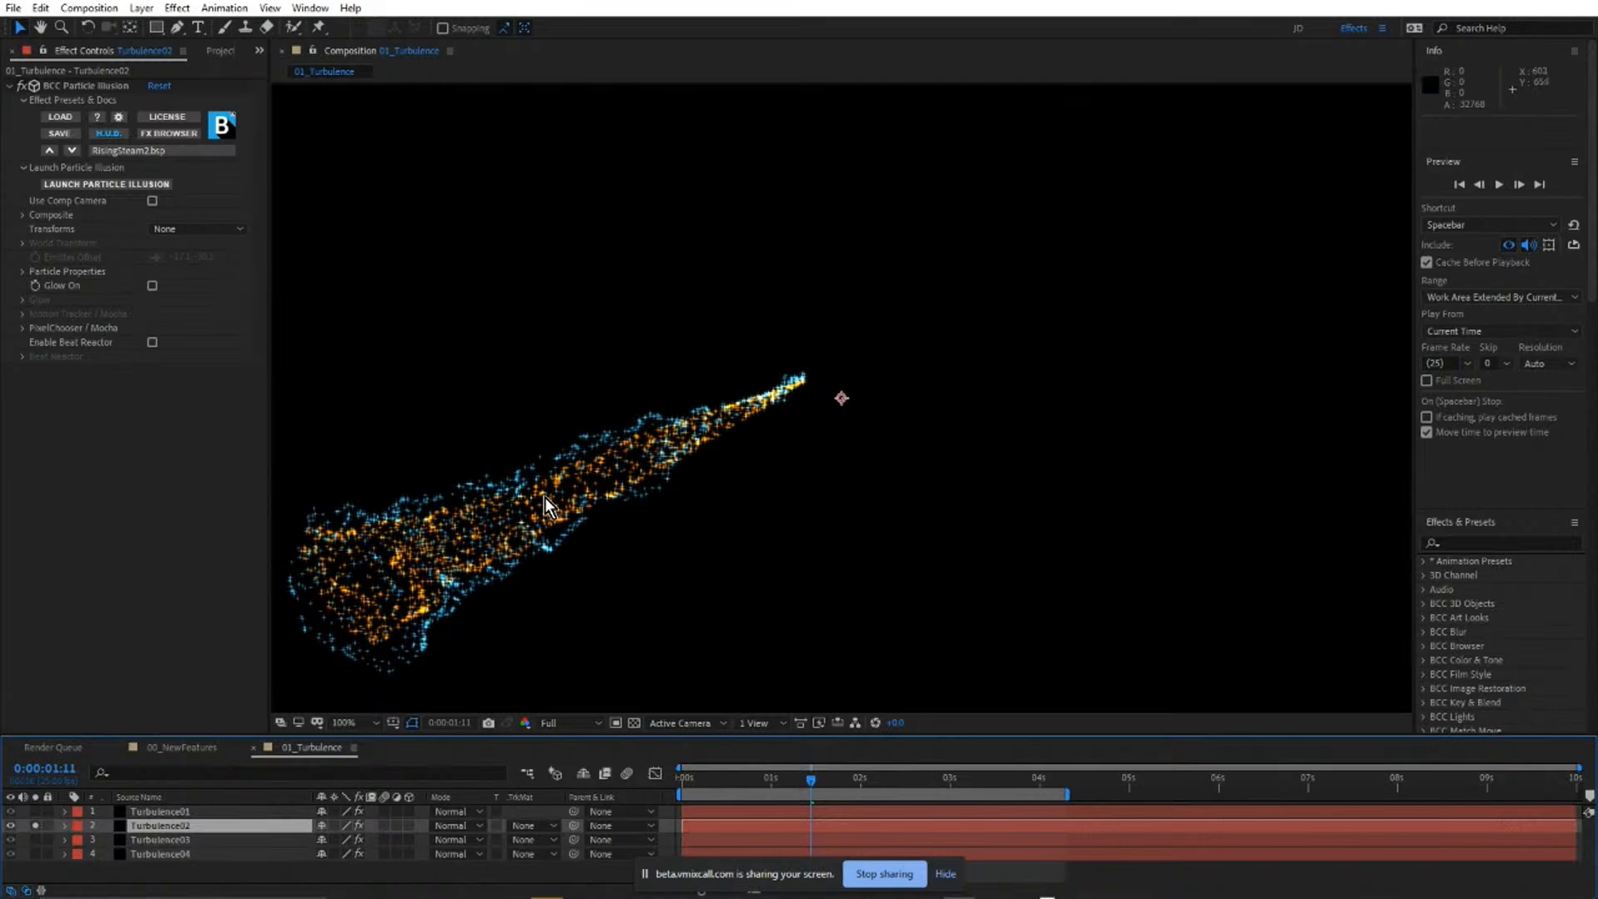
Launch Particle Illusion for the Turbulence02 layer, load the Edit layout and hide the screen-sharing notice.
left_click(113, 185)
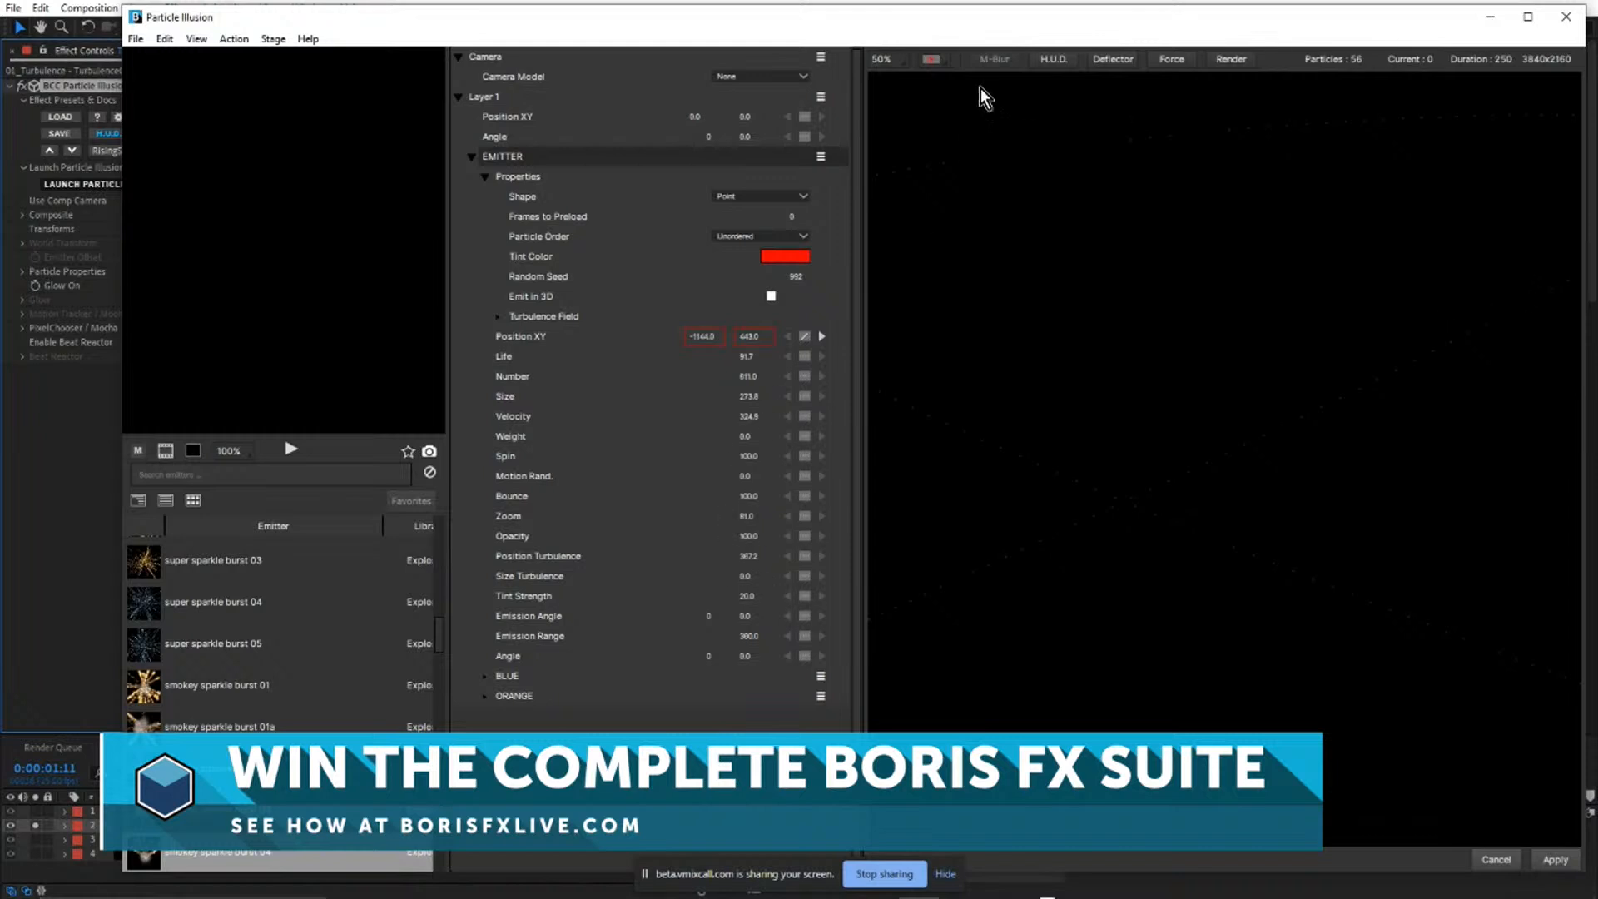
left_click_drag(335, 25, 248, 25)
left_click(108, 39)
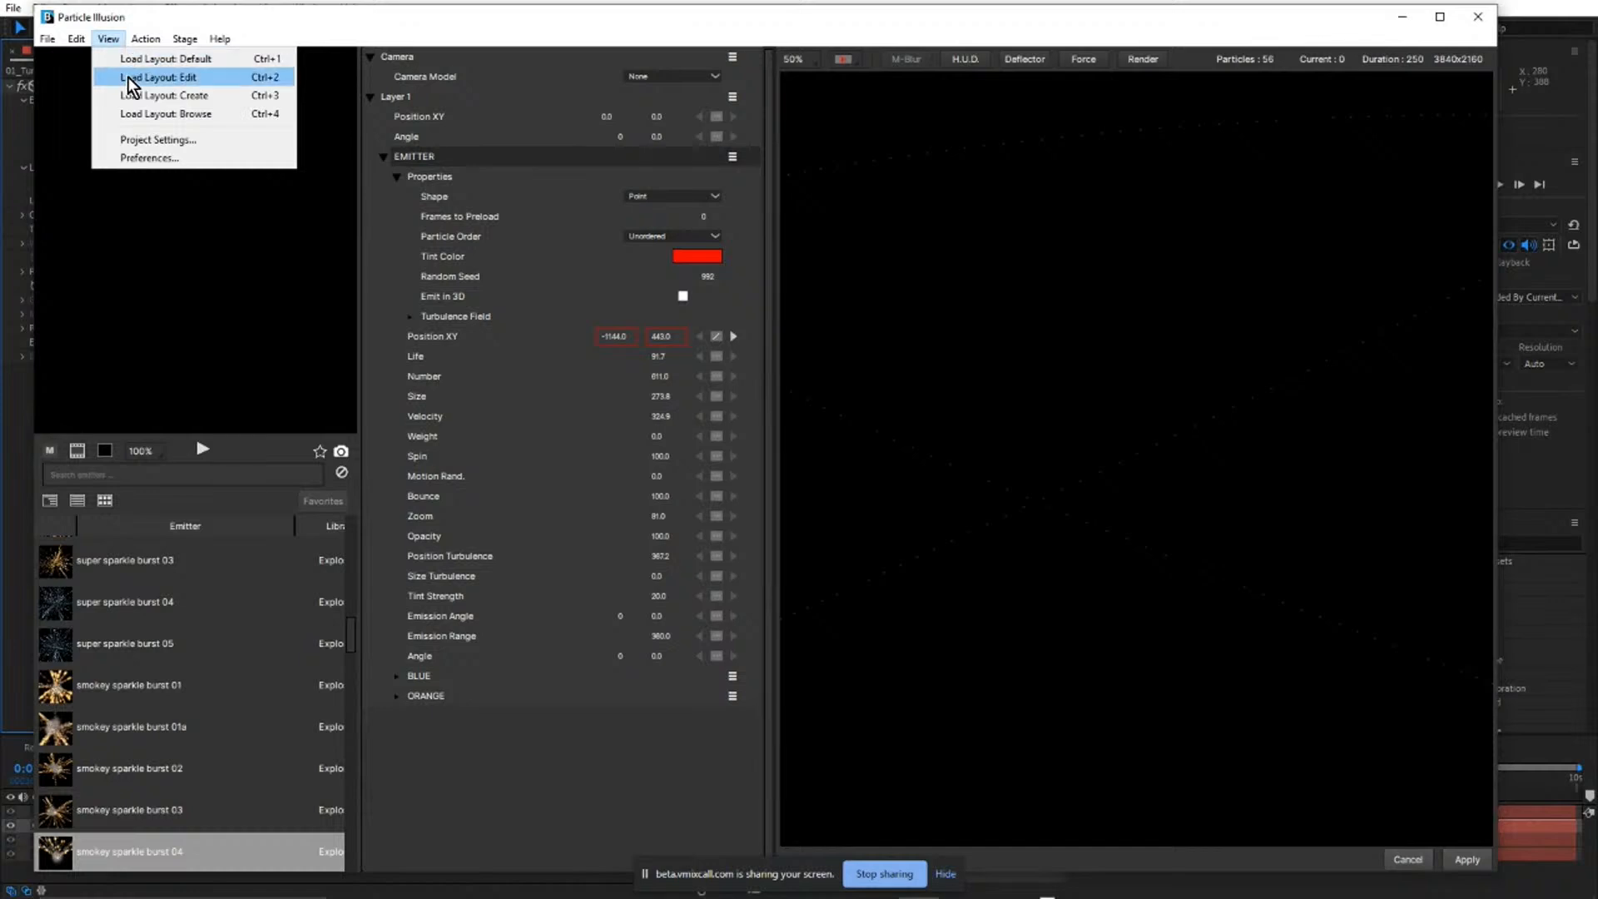
left_click(129, 78)
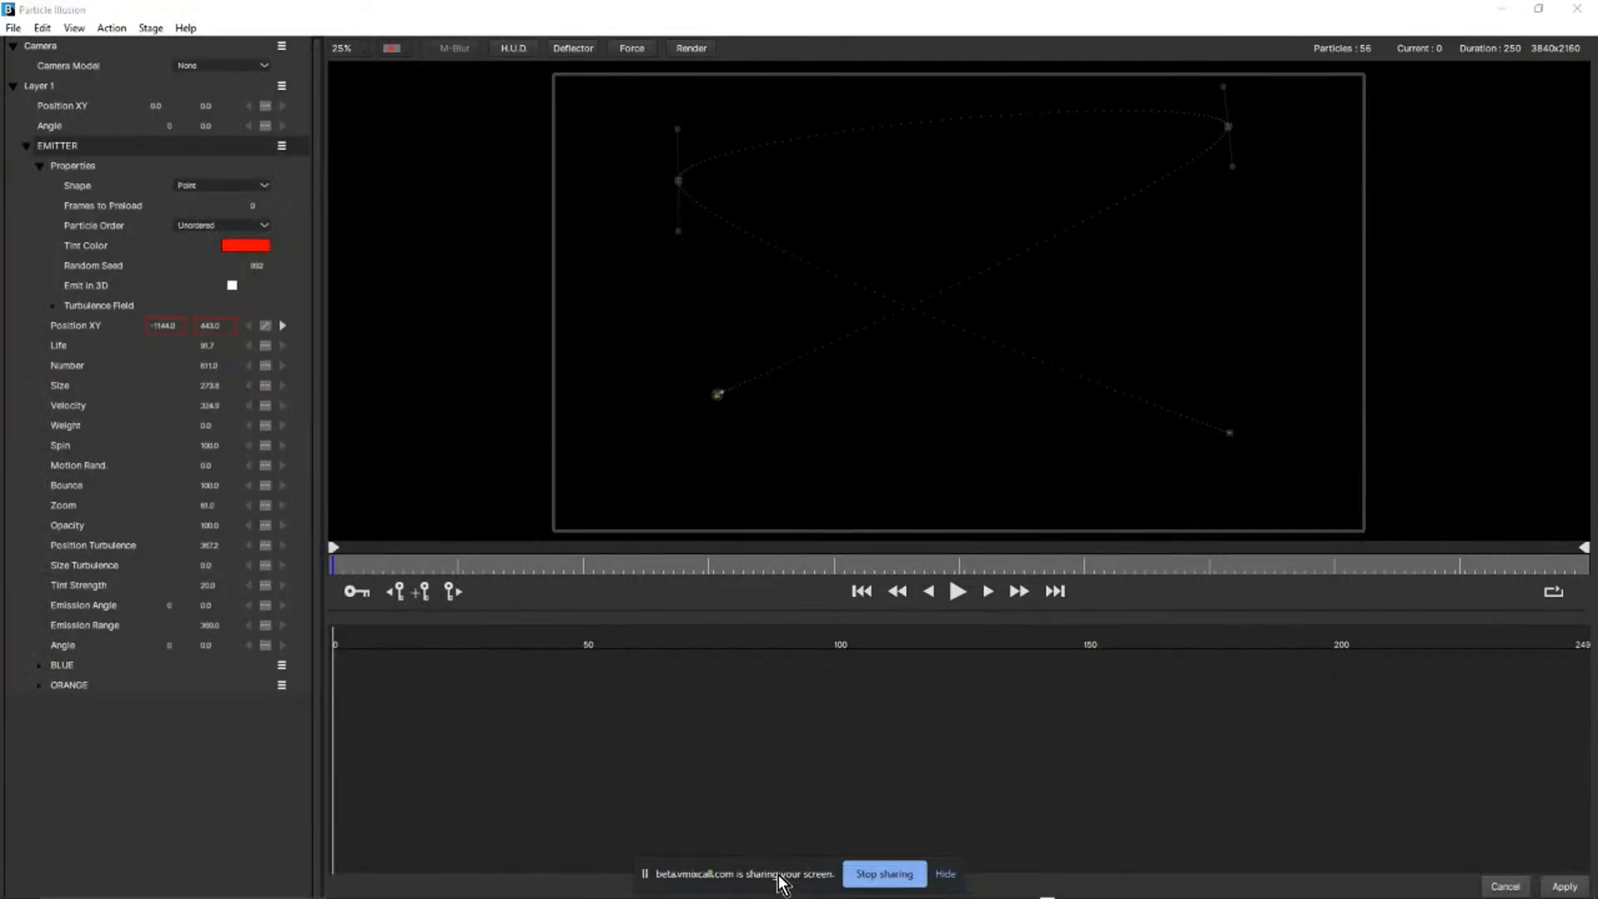
left_click(947, 874)
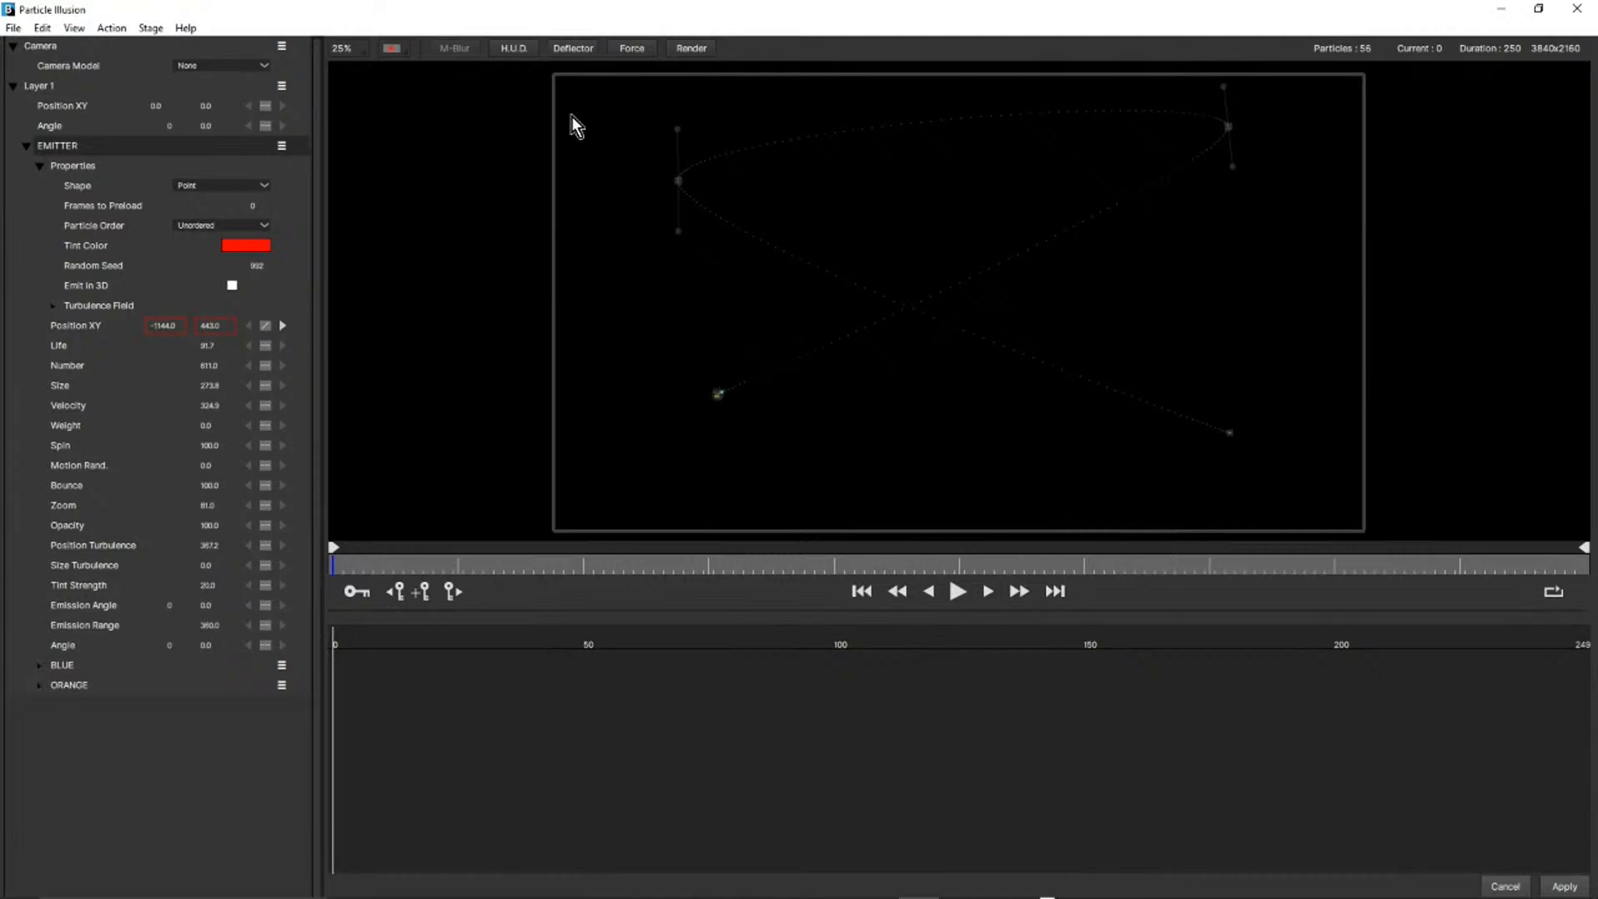
Play the emitter's motion along its path and scrub the timeline to frame 47 to examine the particle trail.
left_click(957, 591)
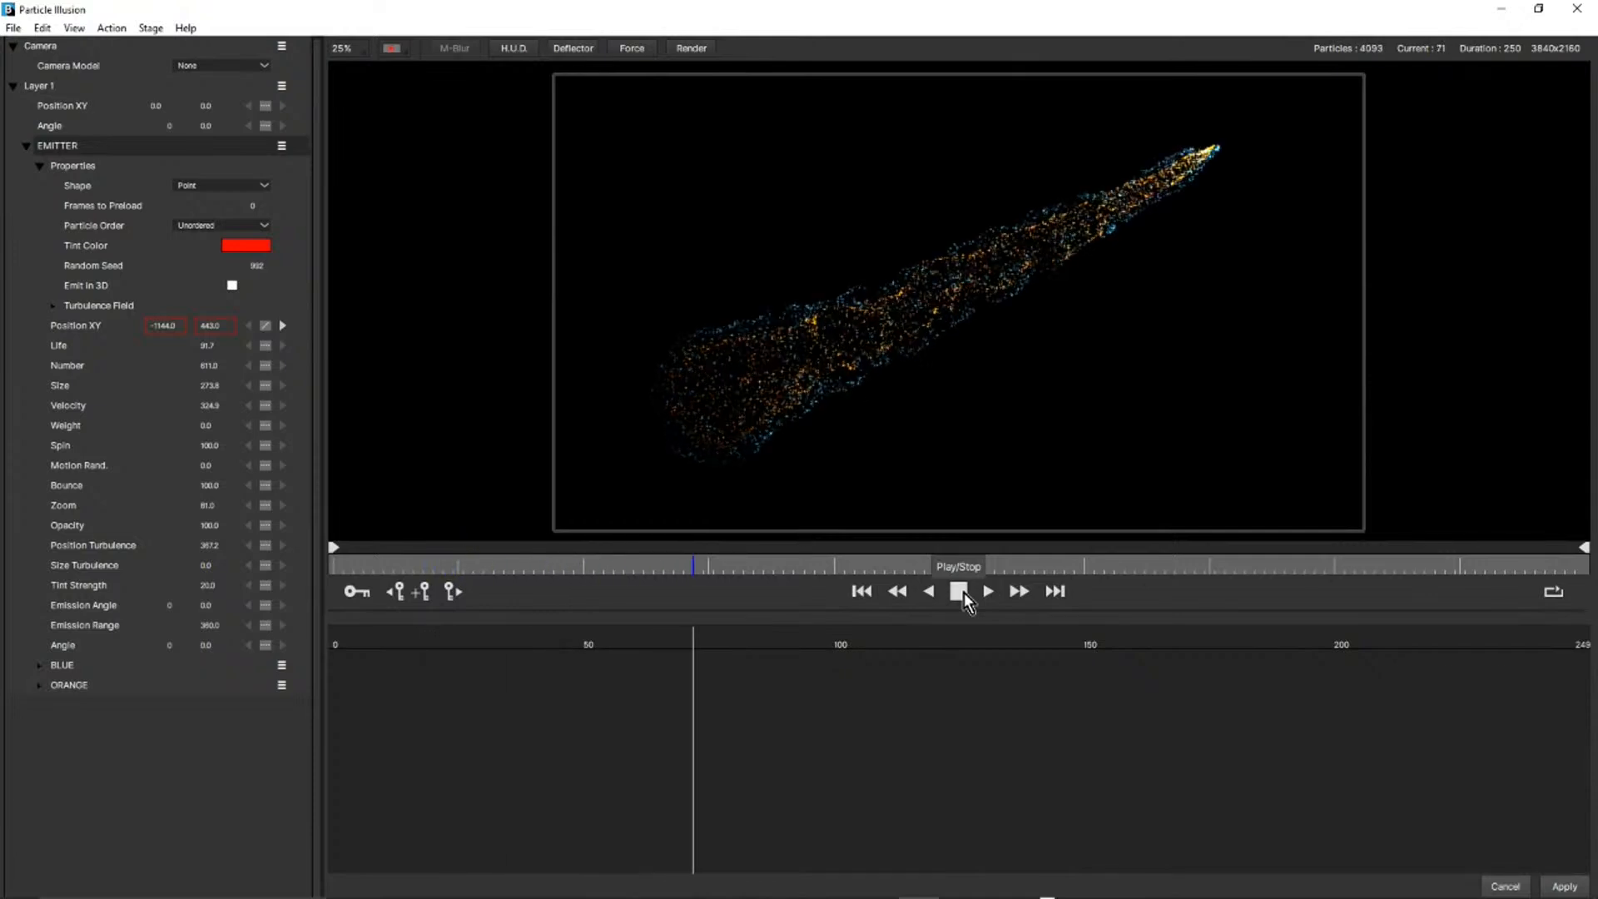
left_click(962, 596)
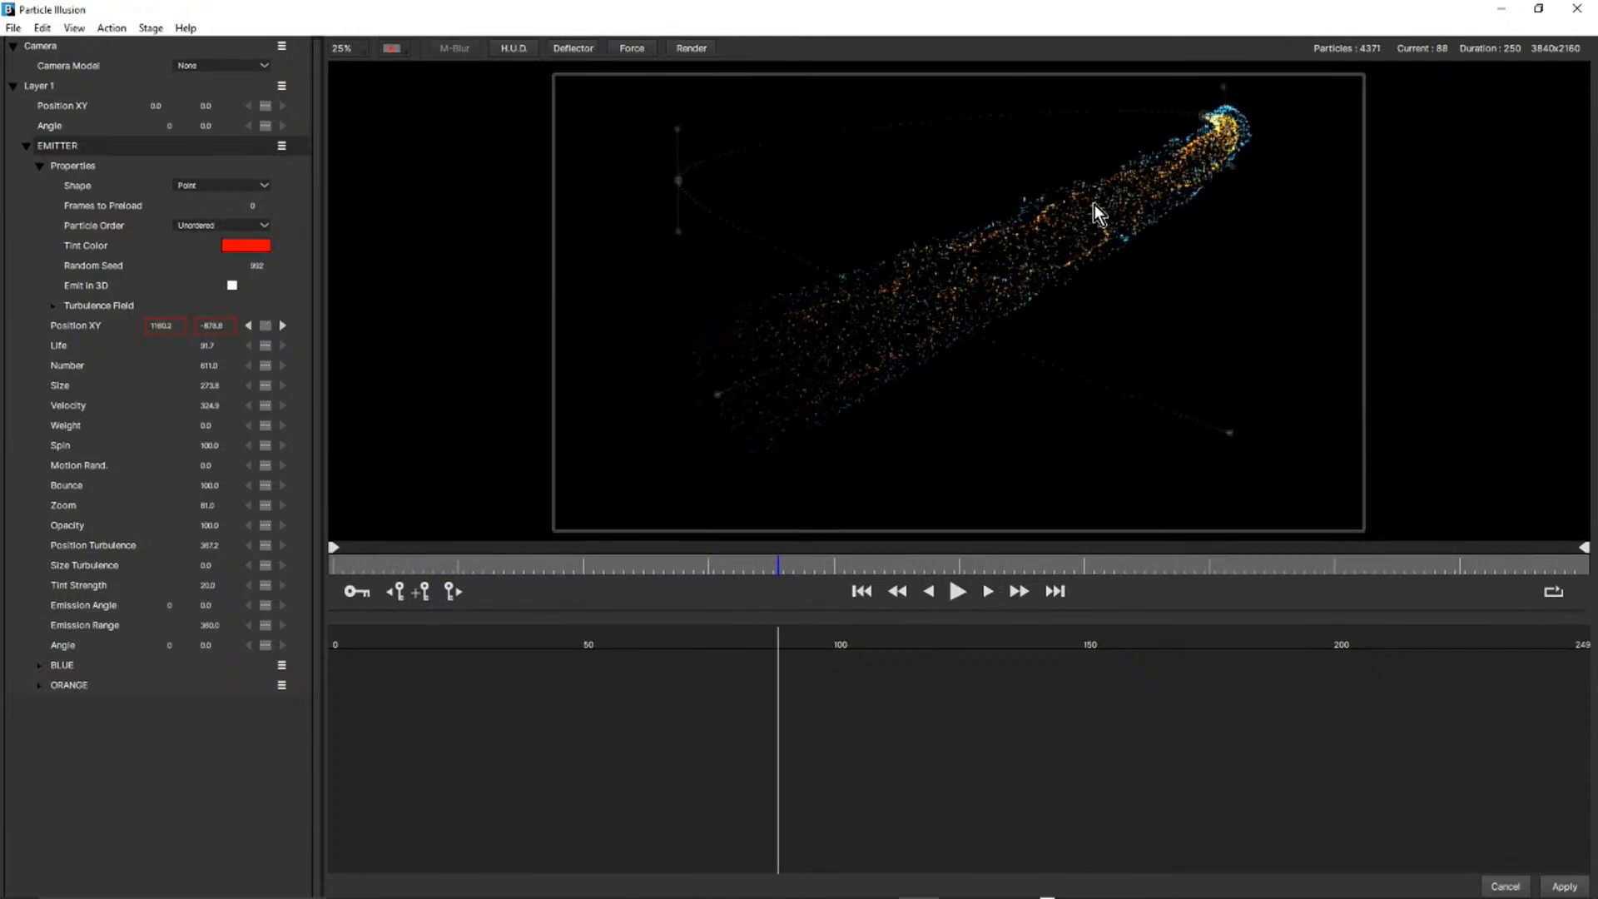
scroll(1076, 220, "up", 1)
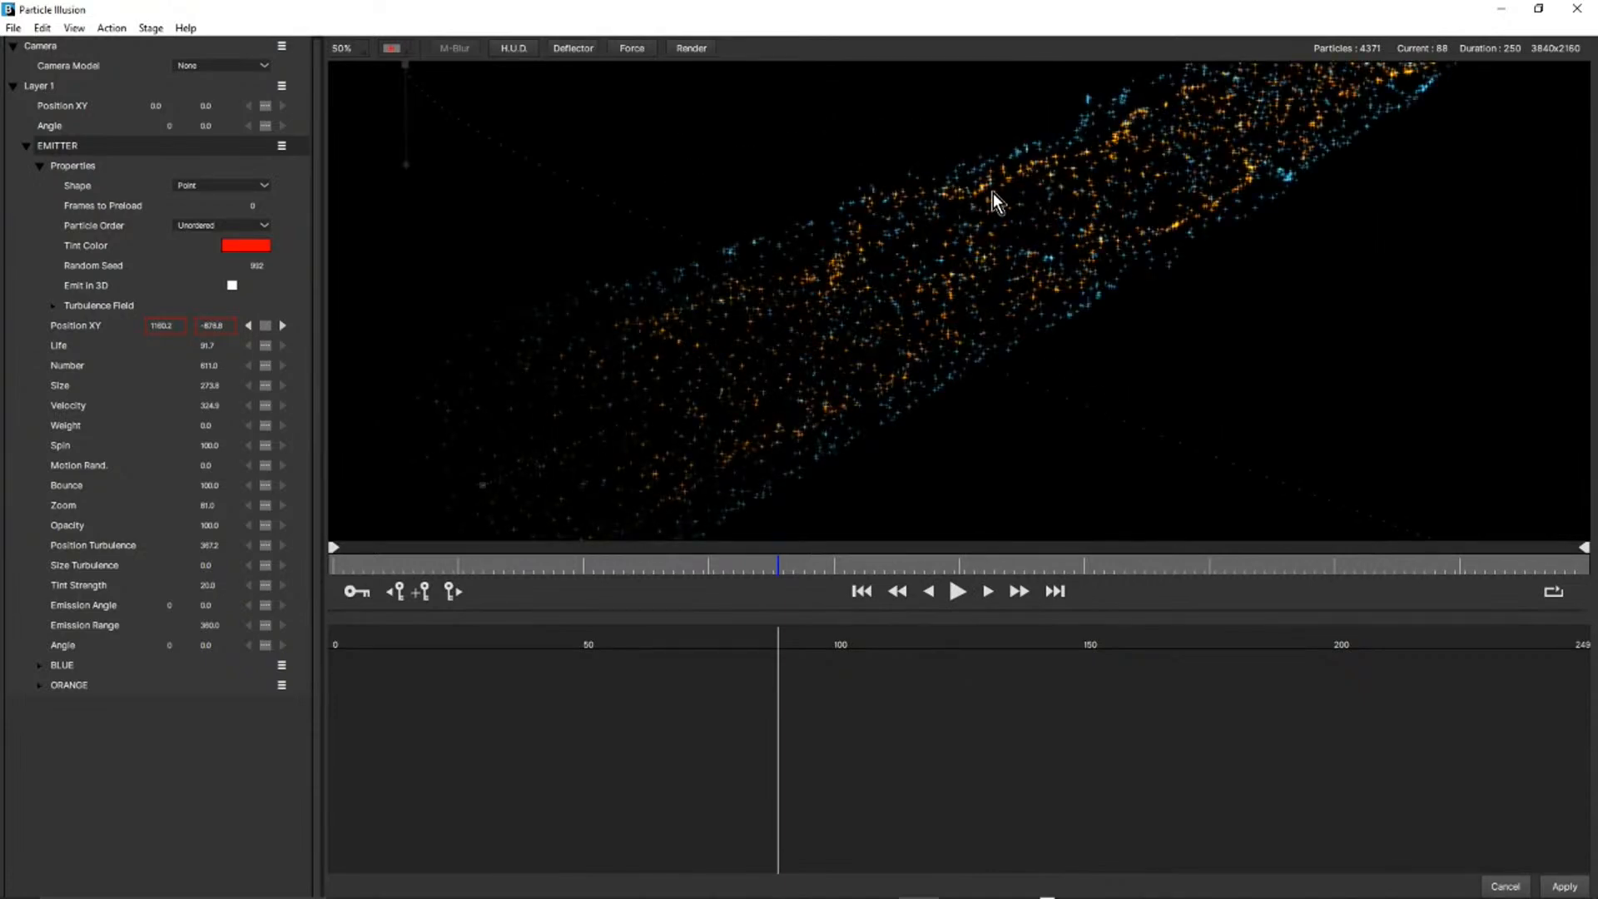
left_click_drag(794, 561, 883, 567)
left_click_drag(516, 563, 571, 585)
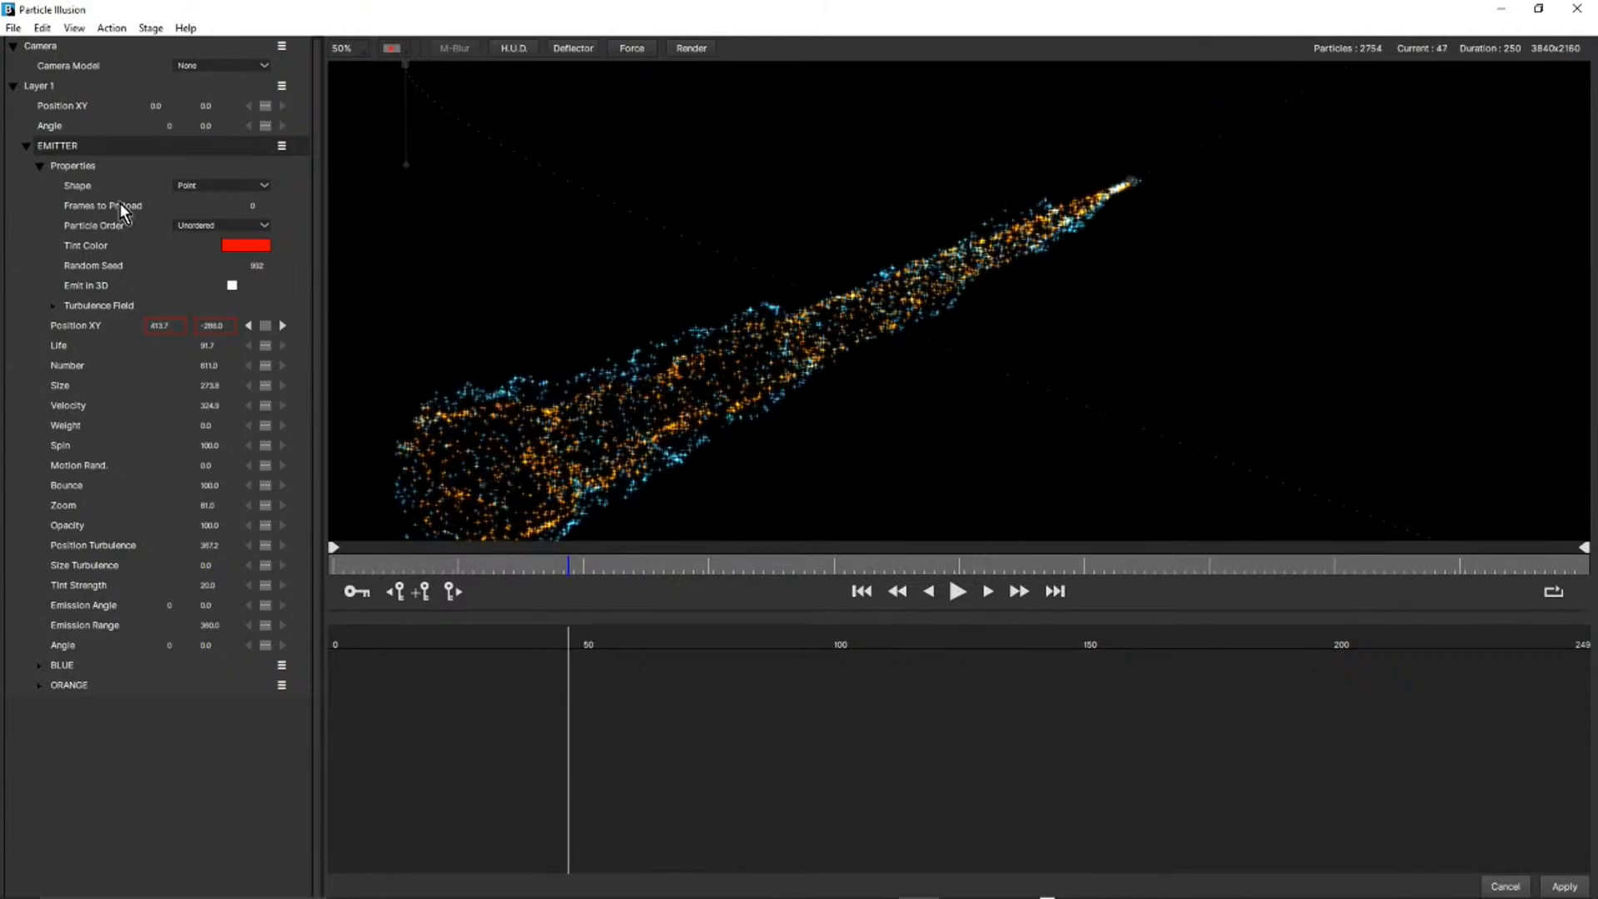
Examine the EMITTER, its BLUE and ORANGE particle types, and its Turbulence Field settings.
left_click(61, 148)
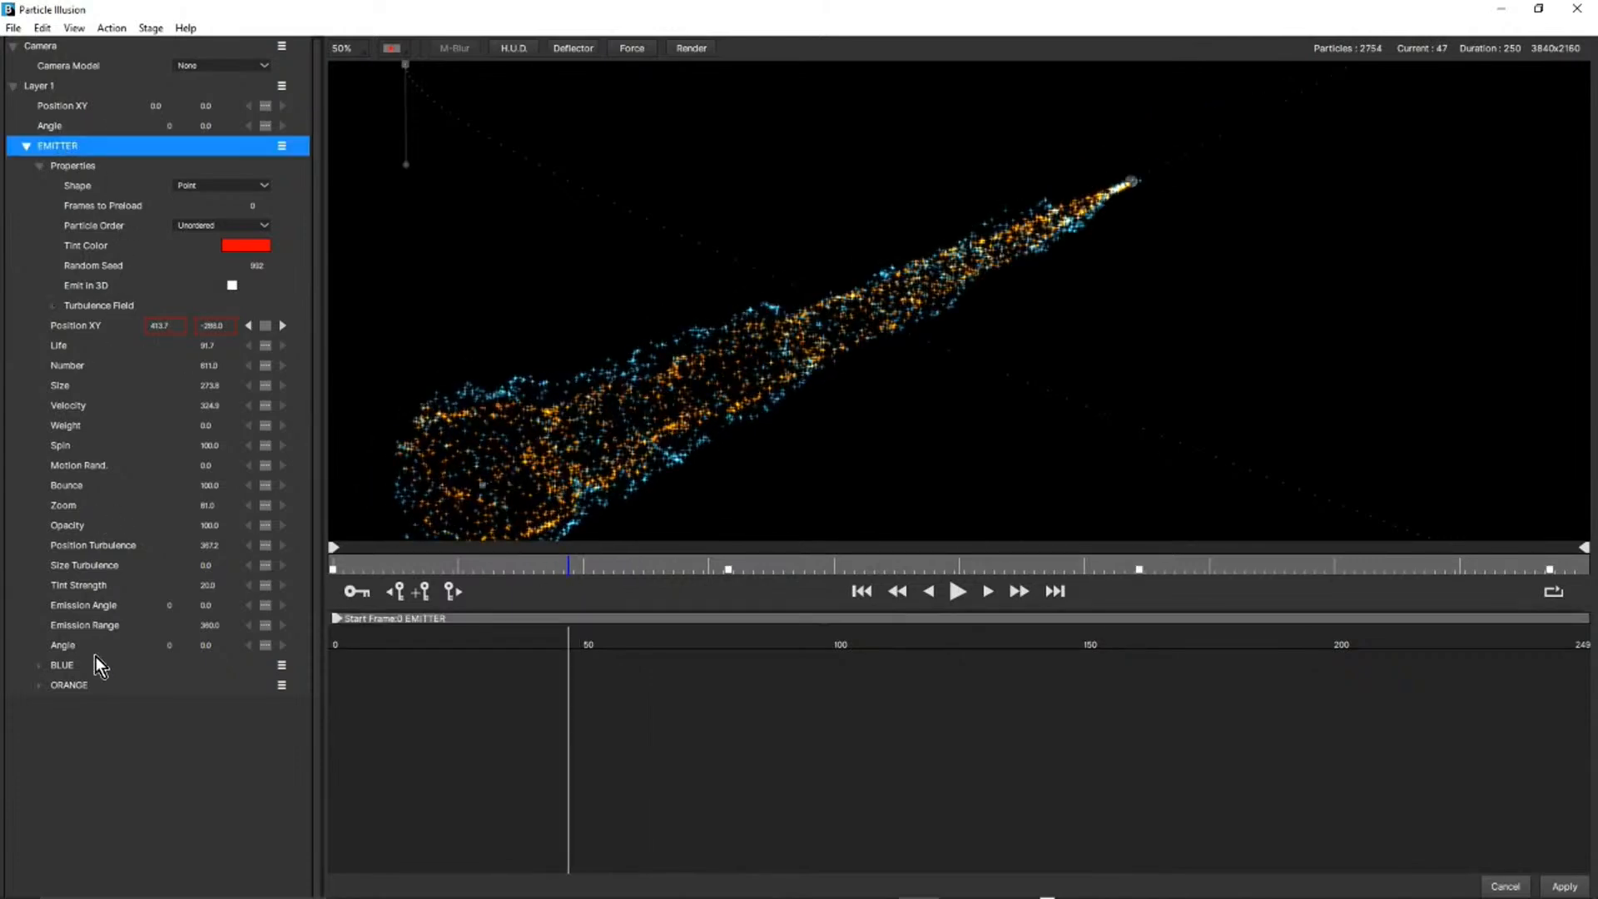
left_click(65, 667)
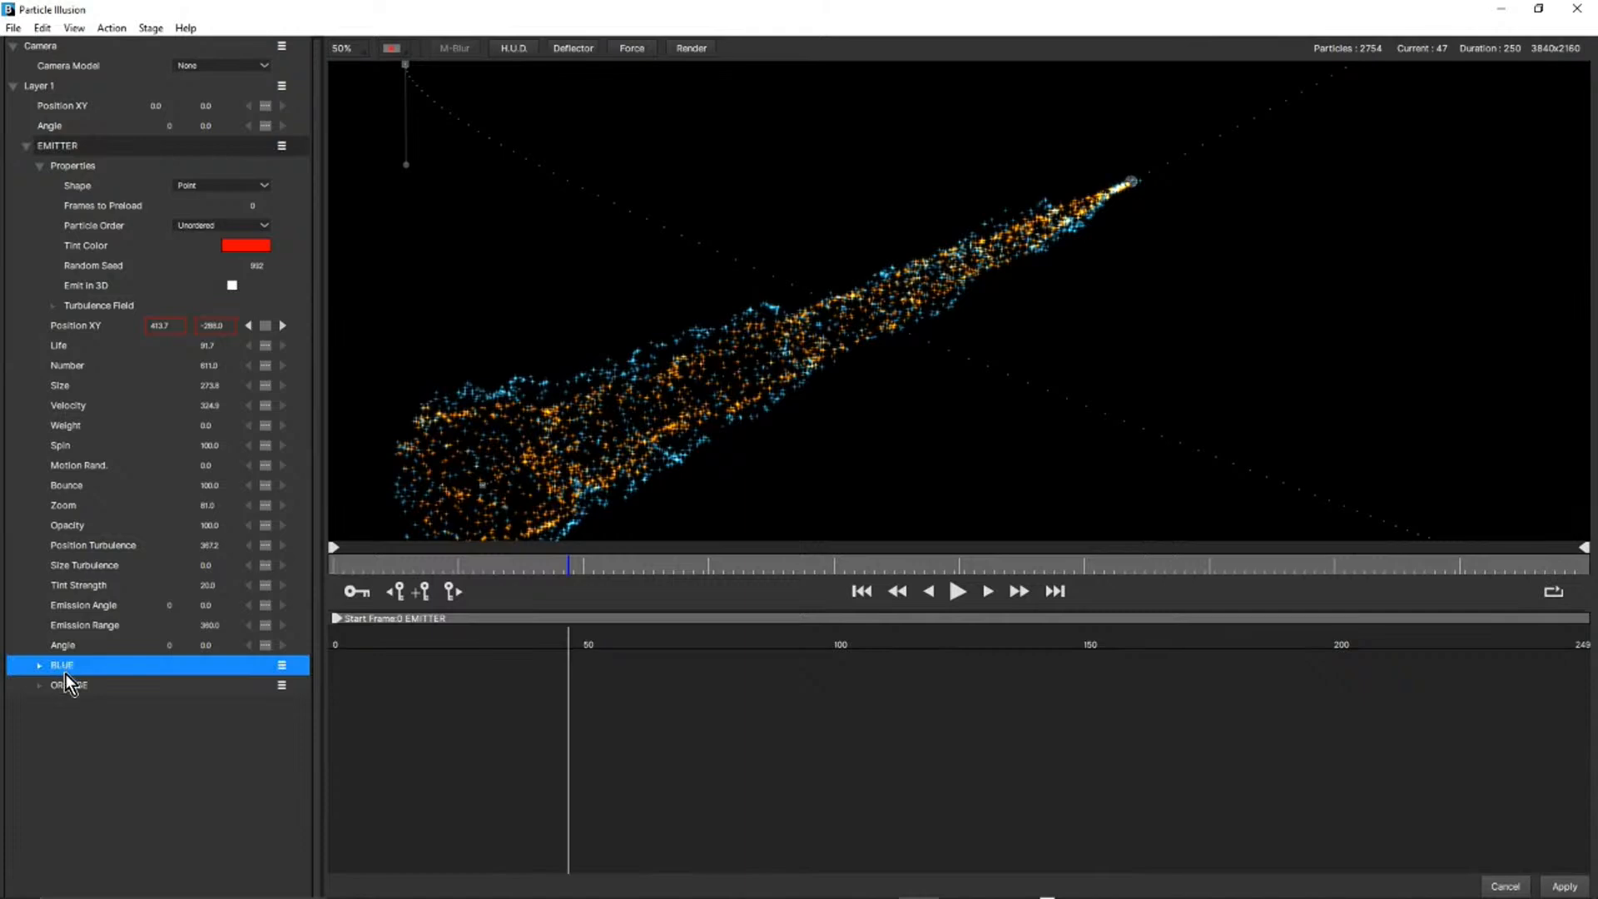
left_click(70, 691)
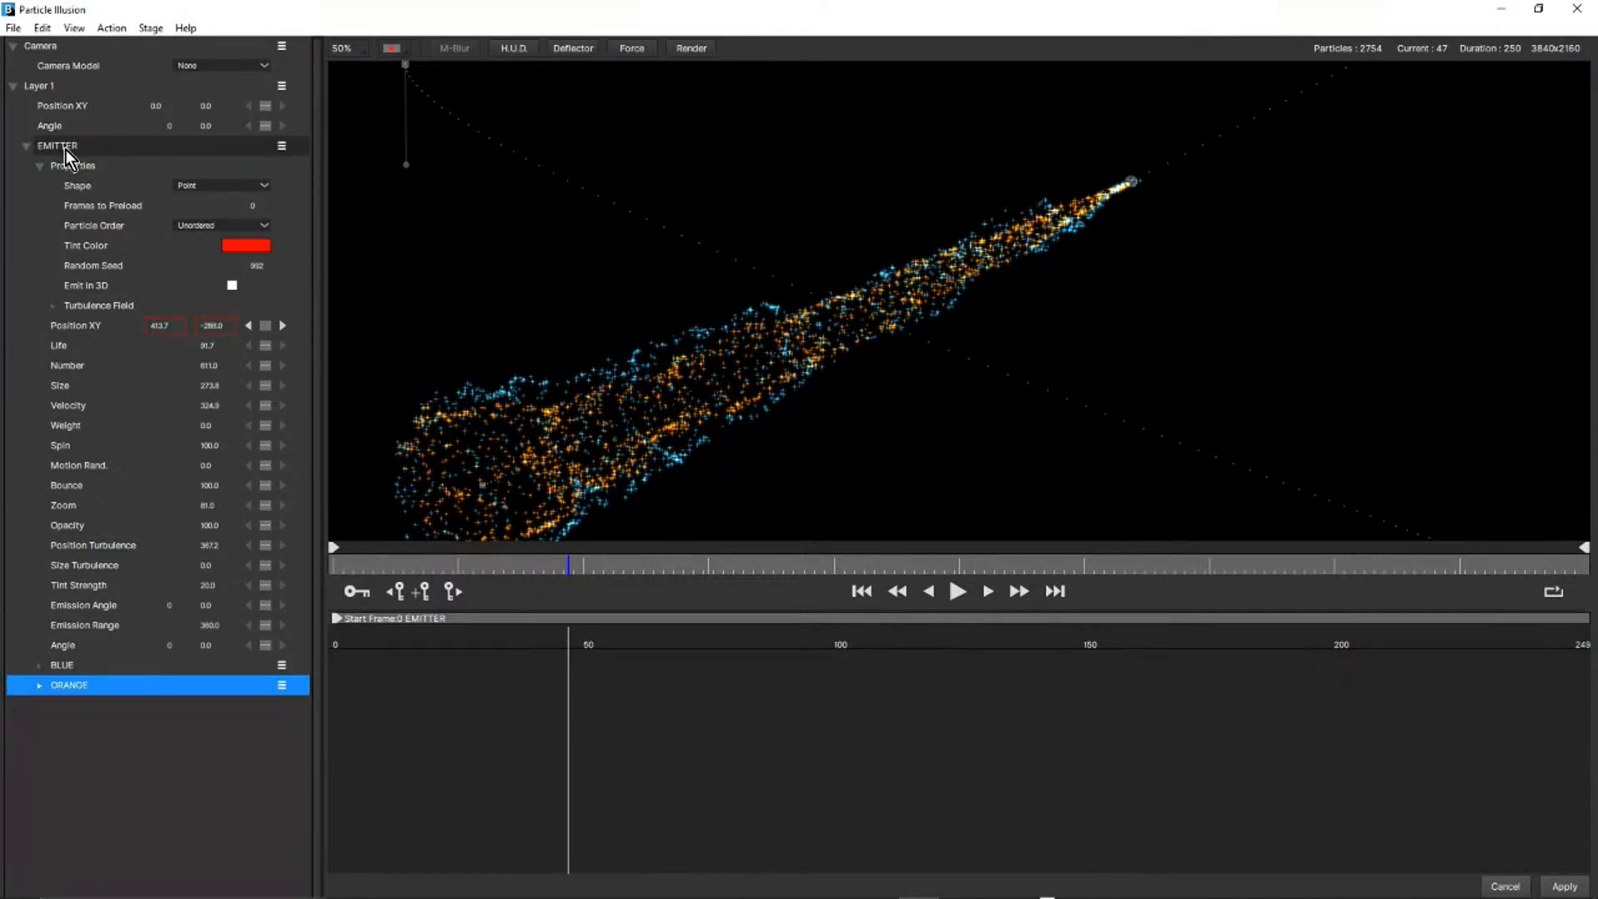
left_click(53, 310)
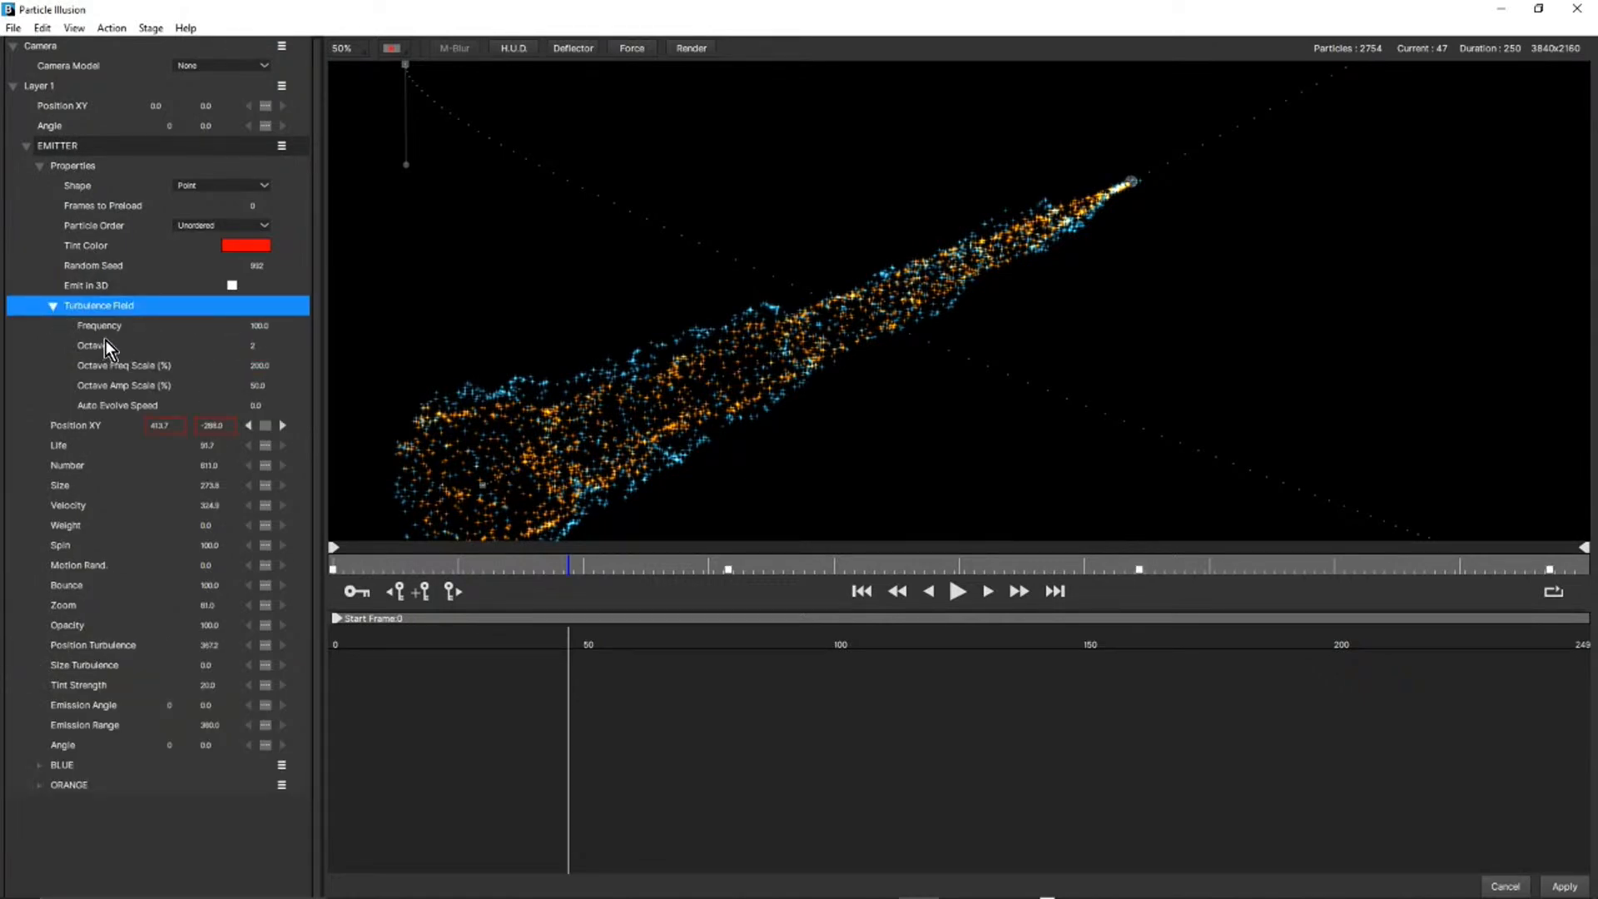
left_click(55, 306)
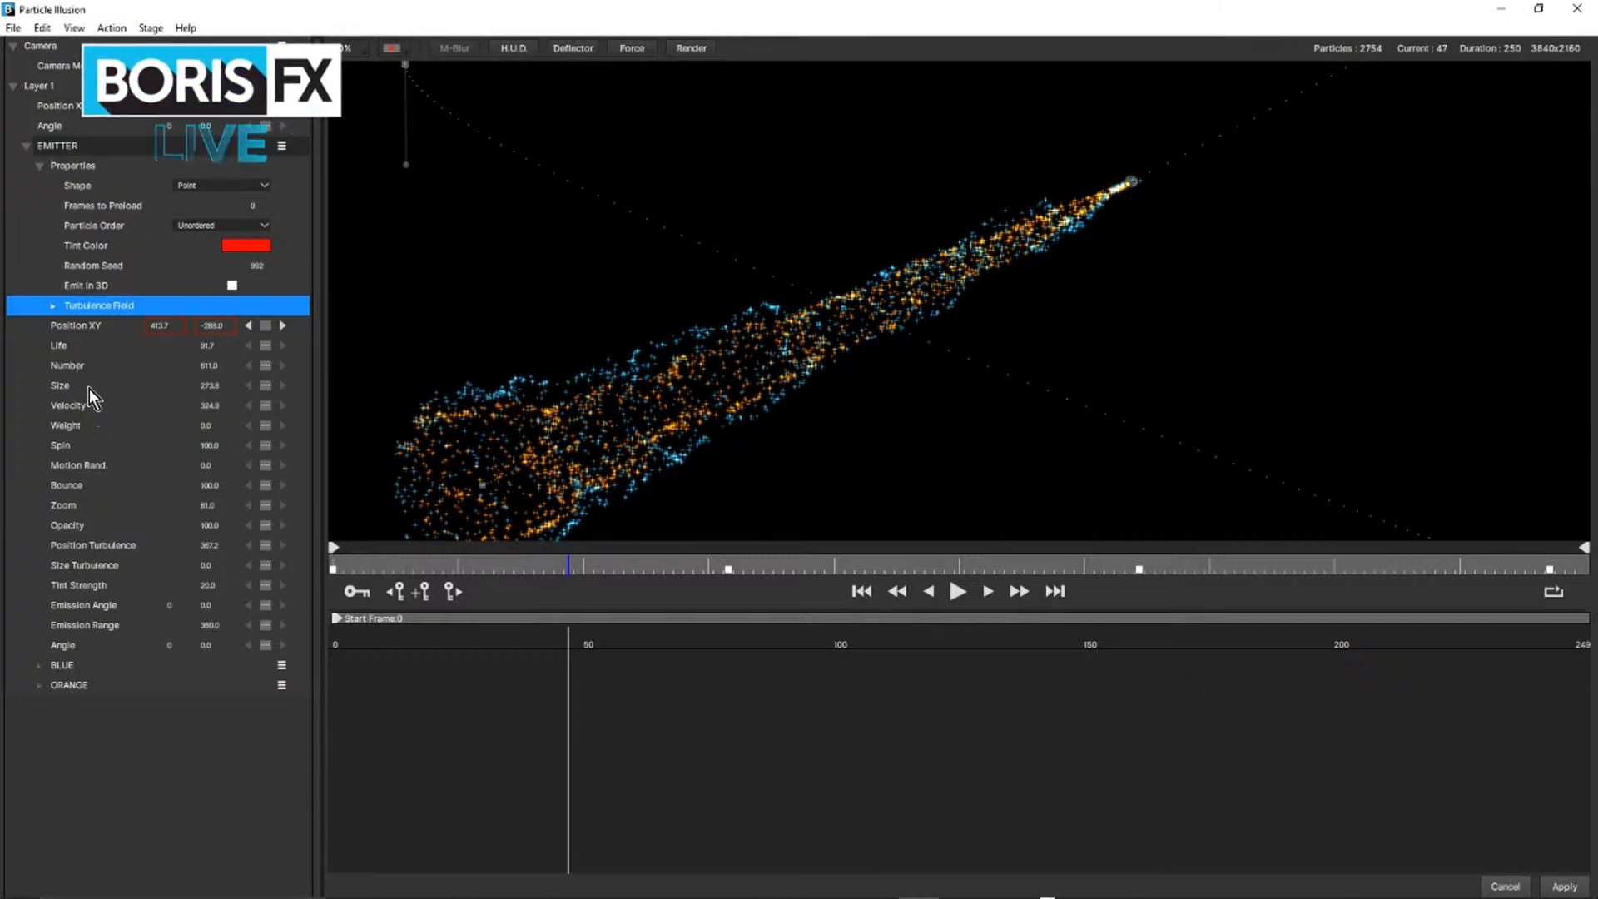
Examine the BLUE particle type's properties and its Turbulence Field settings, including Frequency Scale and Offset.
left_click(41, 668)
scroll(108, 662, "down", 3)
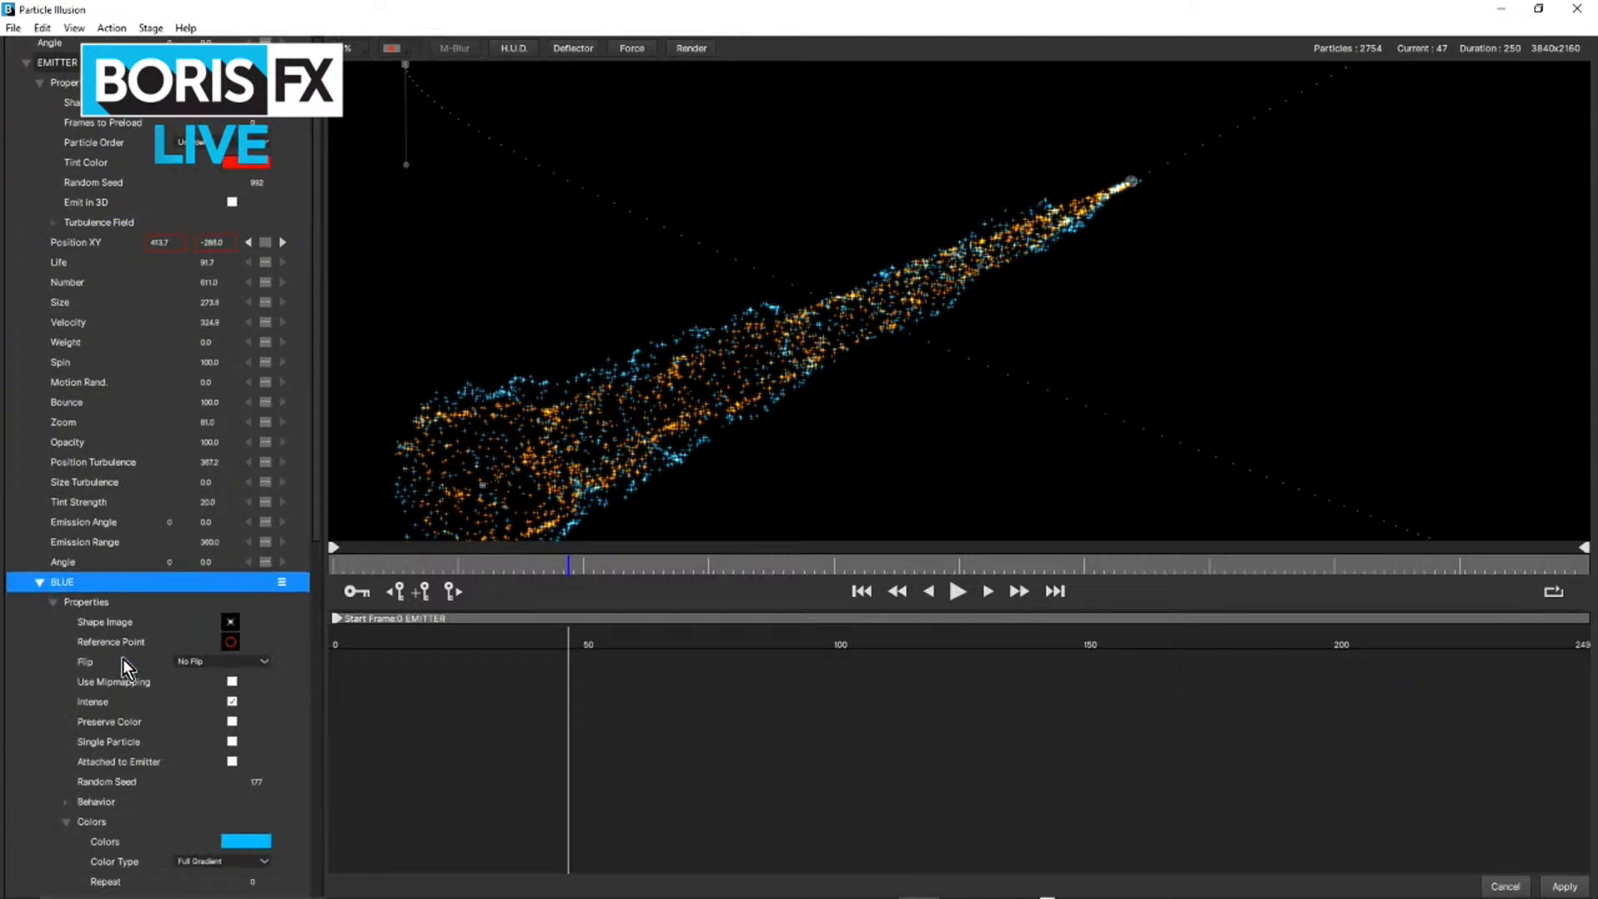
scroll(123, 657, "down", 5)
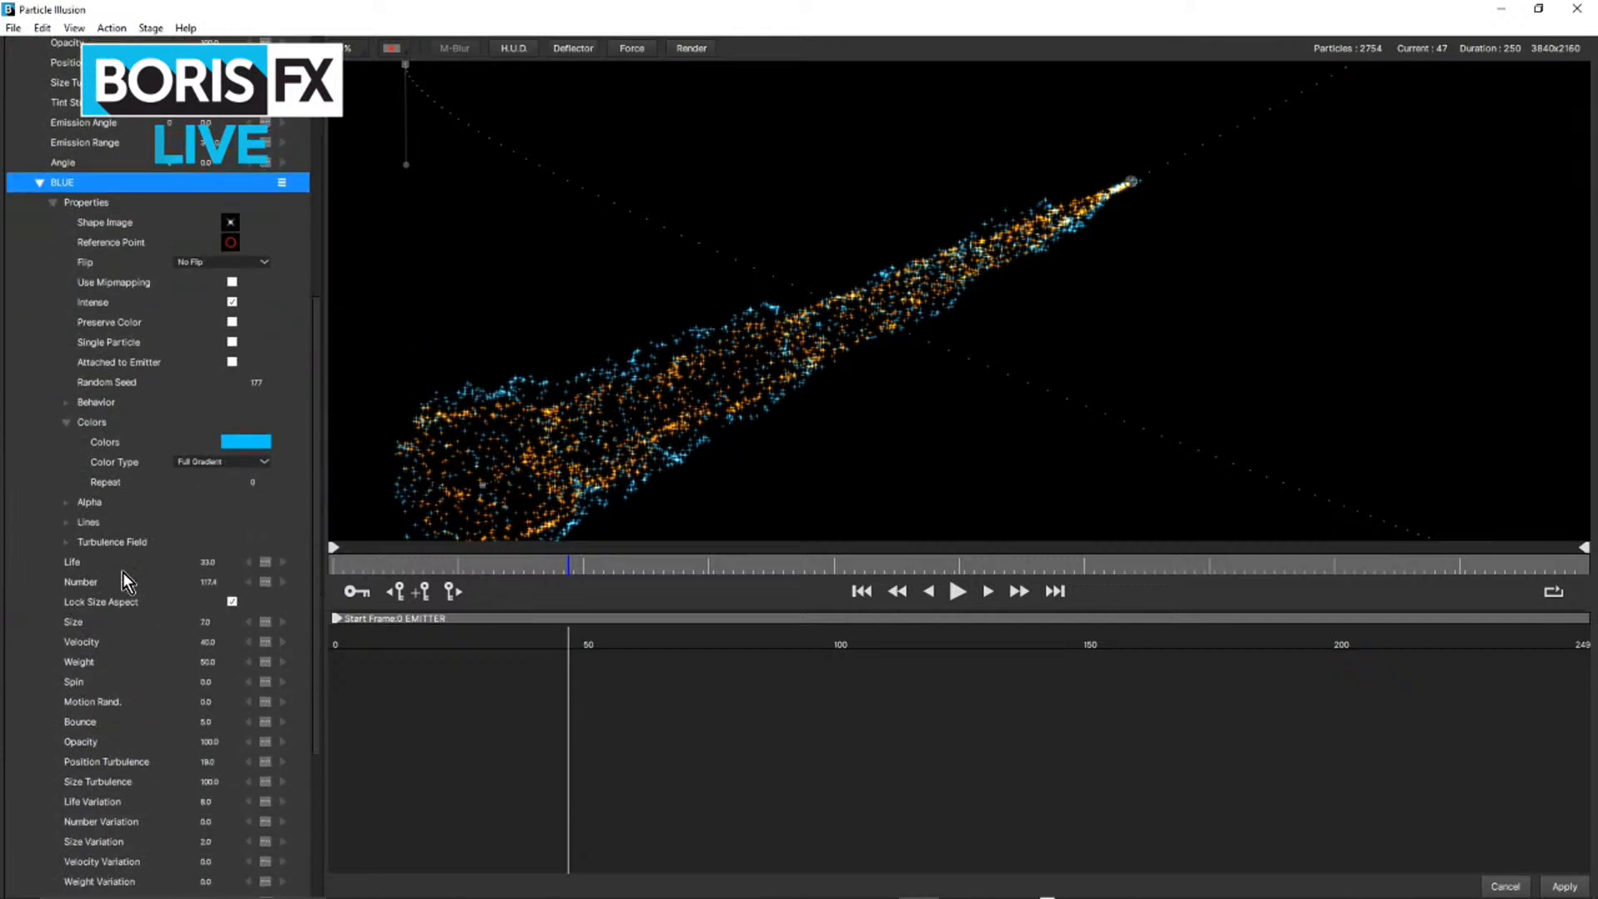
left_click(68, 542)
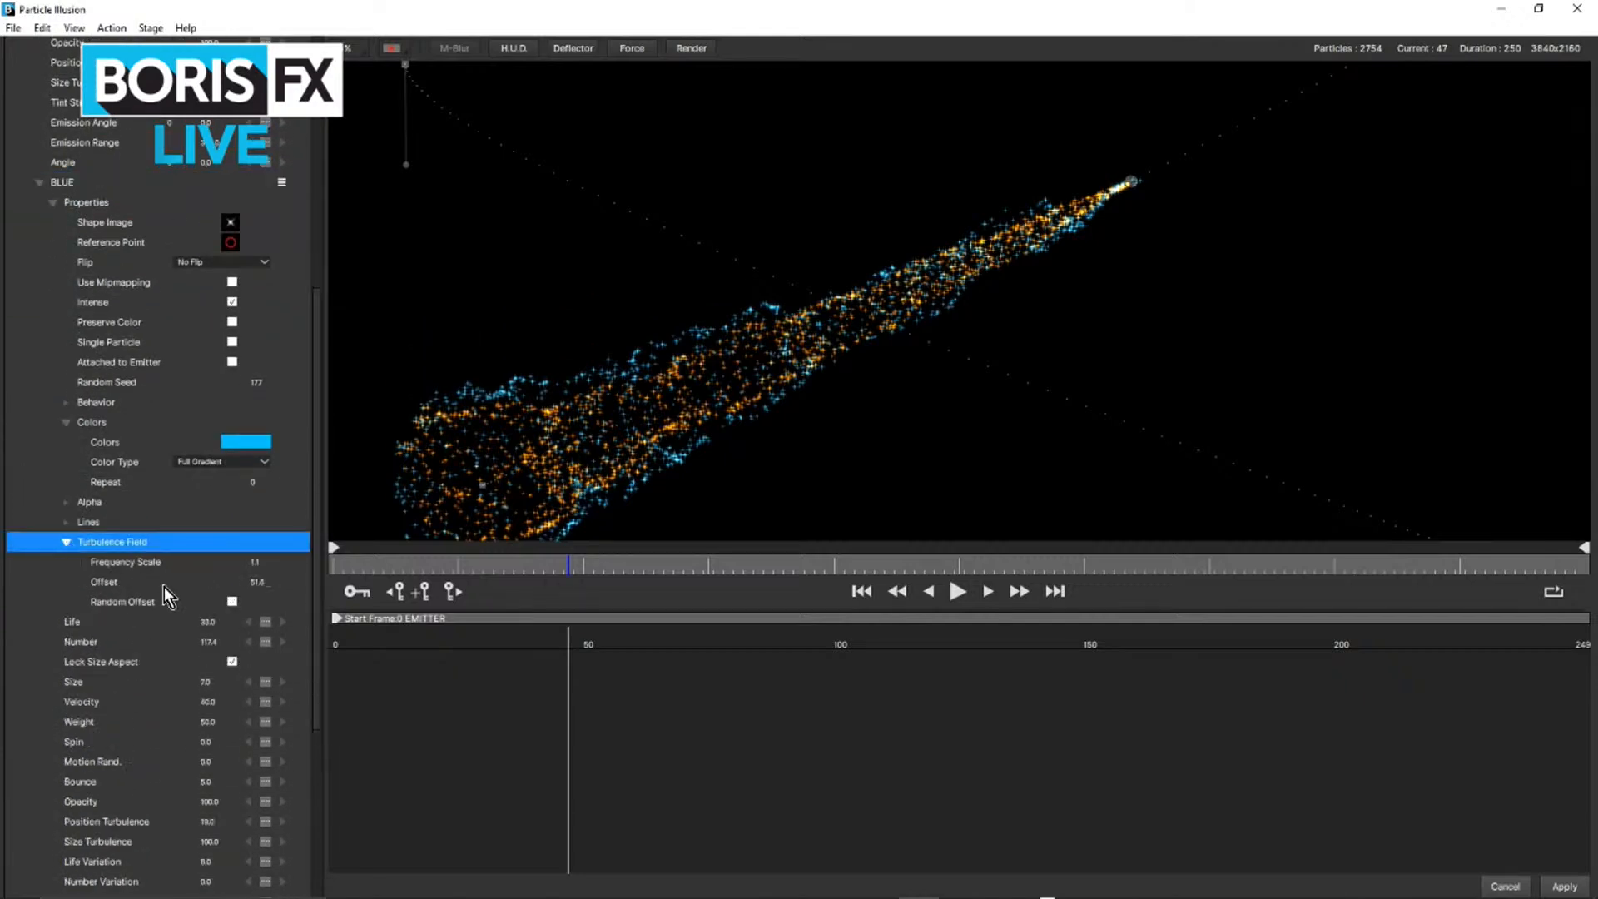
left_click(261, 564)
left_click_drag(260, 564, 256, 564)
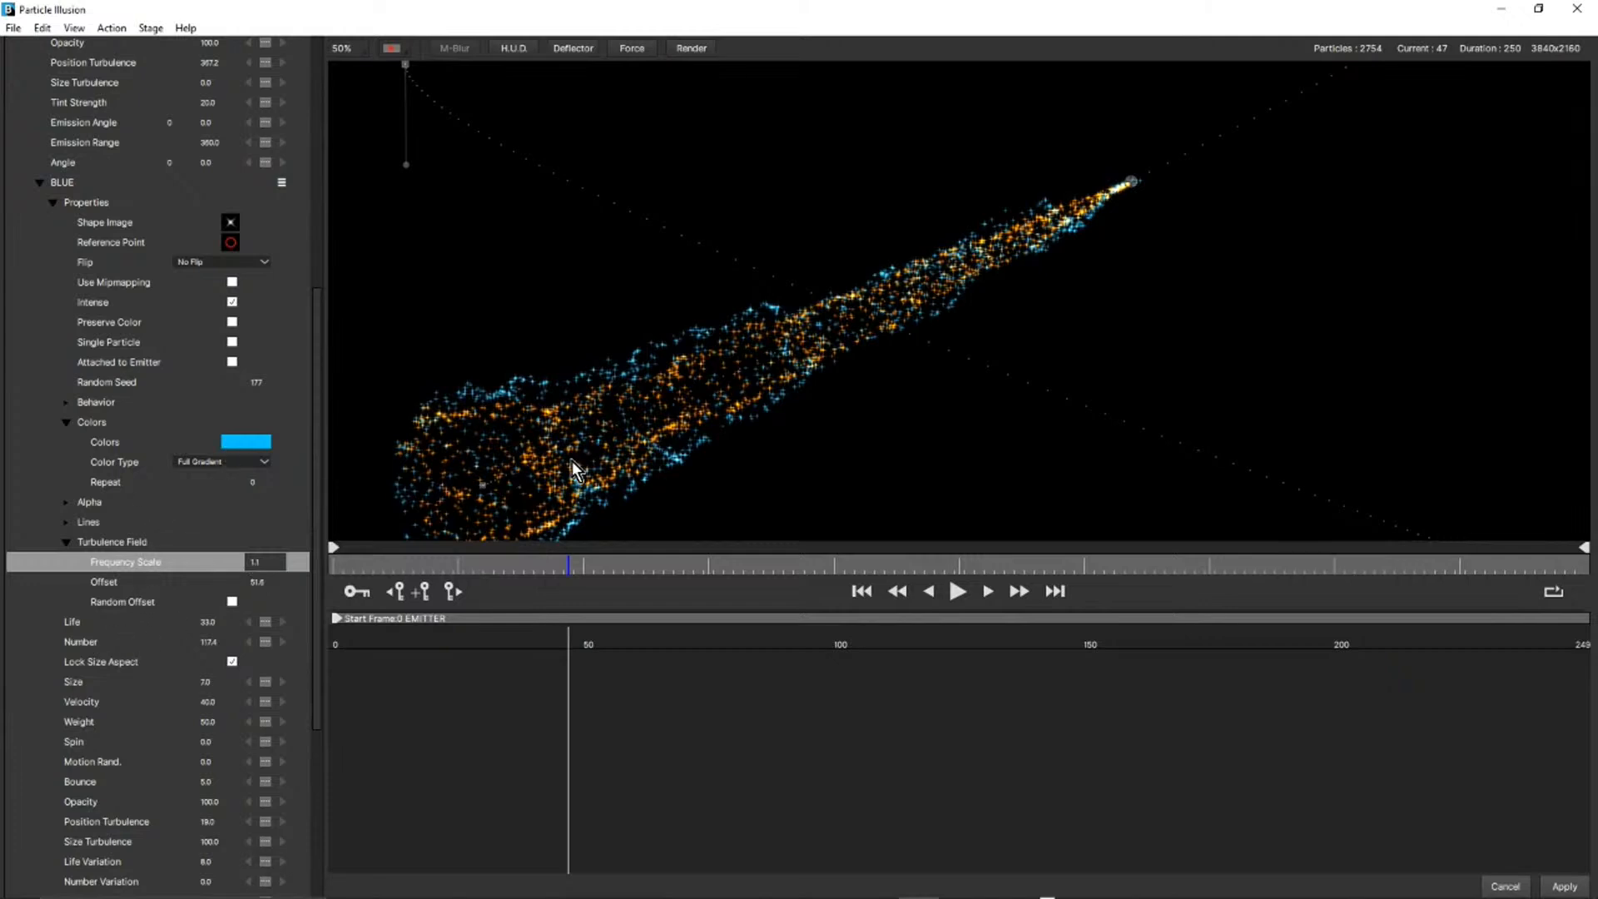
Raise the BLUE particle type's Position Turbulence to 44.
scroll(162, 642, "down", 5)
scroll(162, 642, "up", 3)
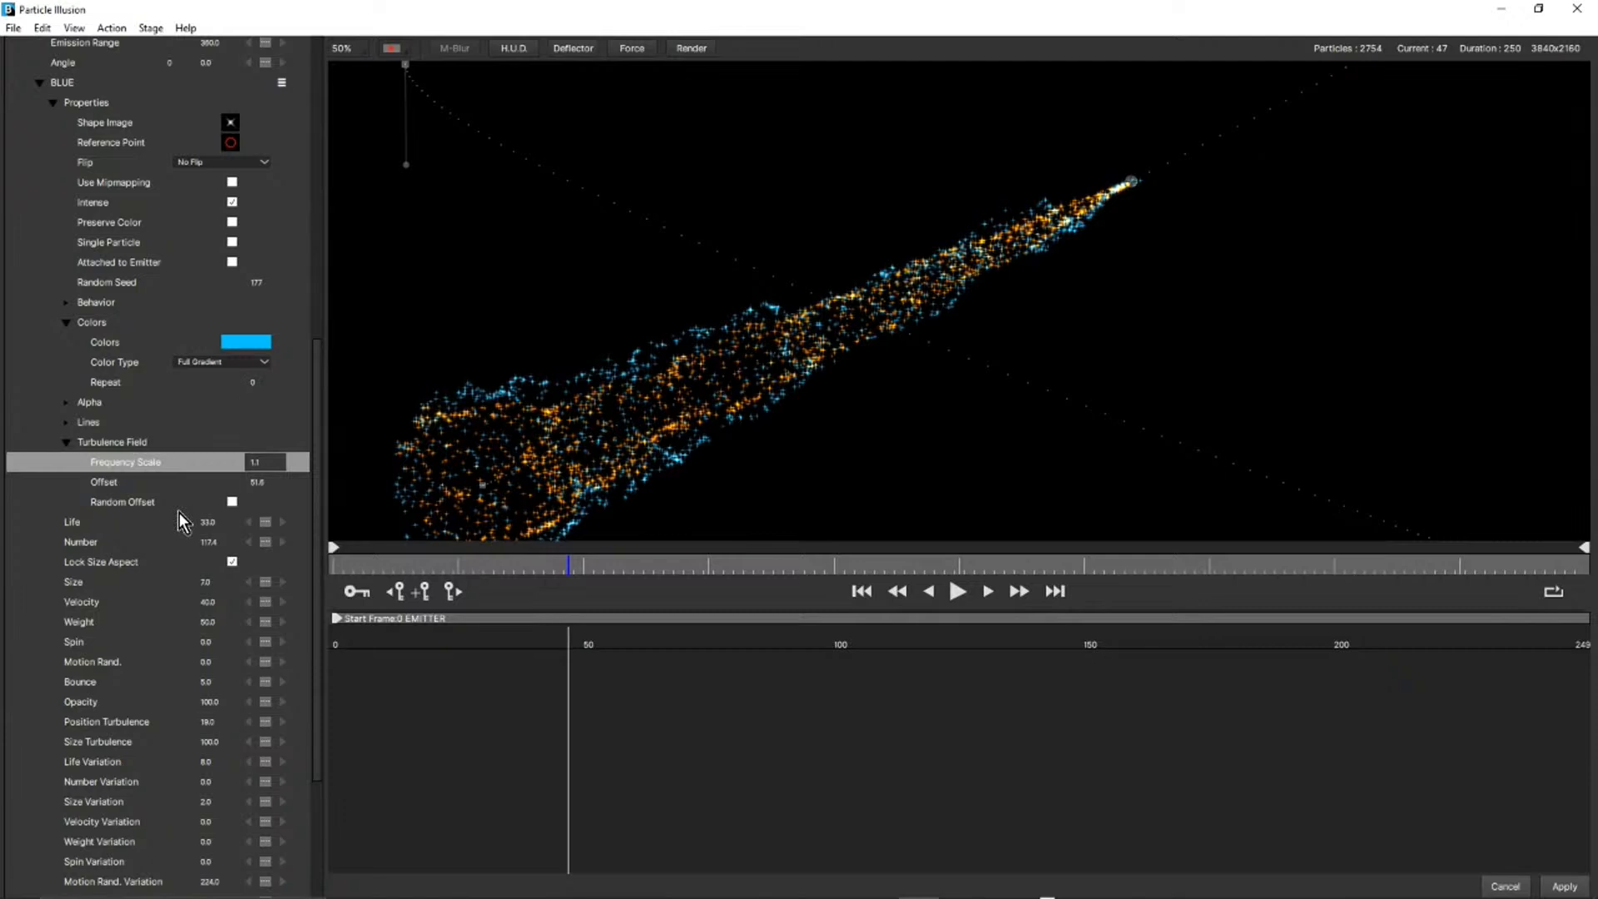
scroll(178, 512, "down", 4)
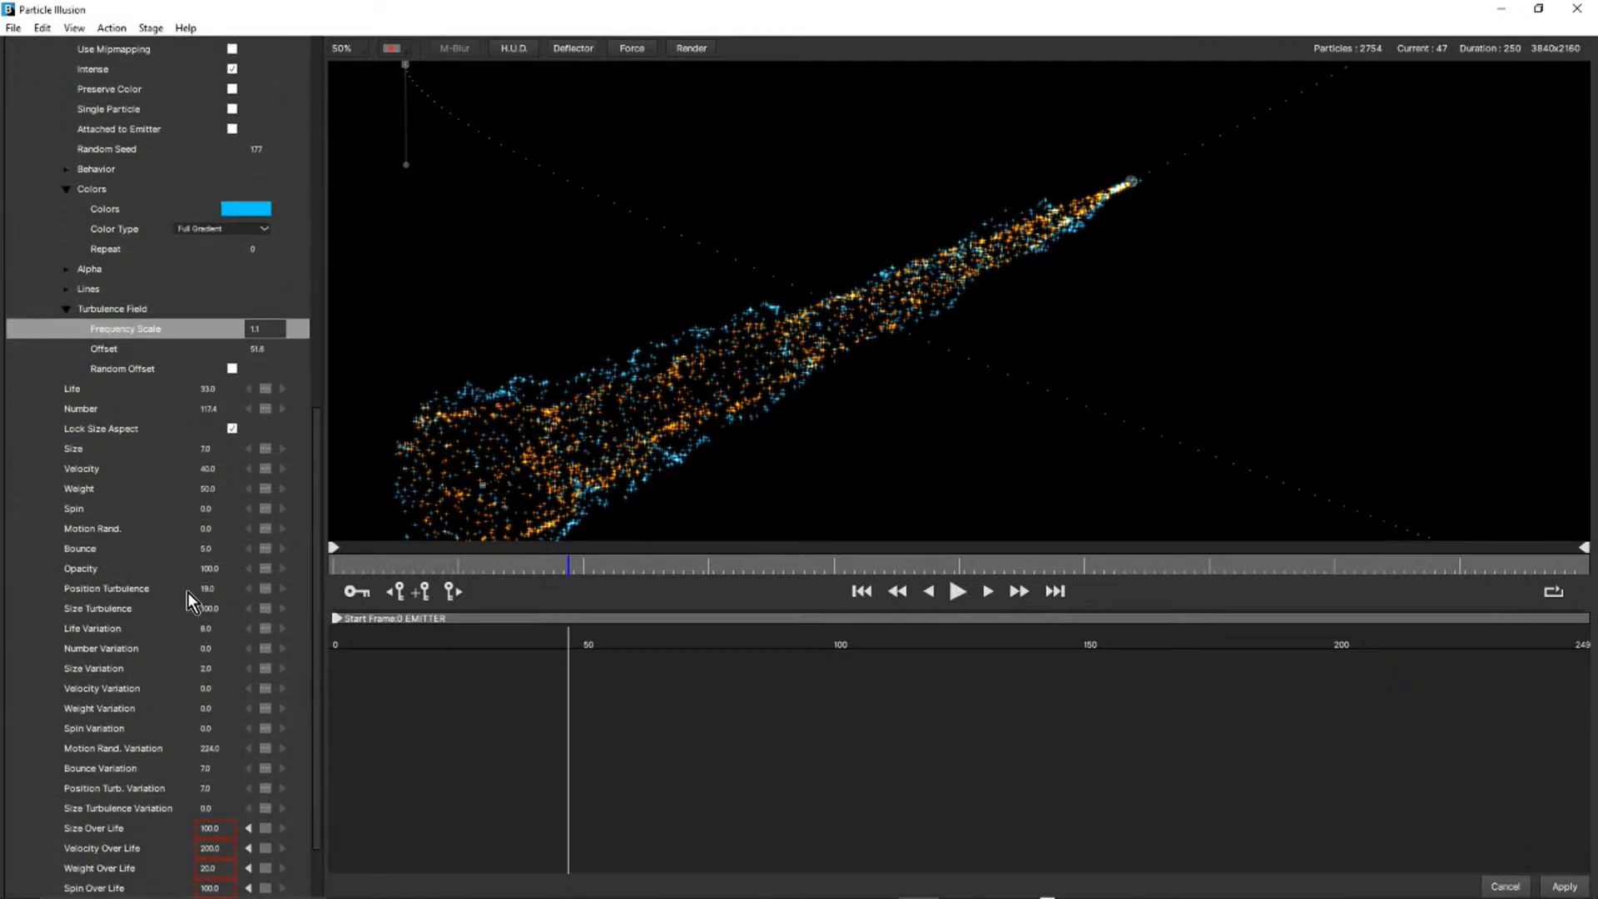
left_click_drag(213, 593, 82, 612)
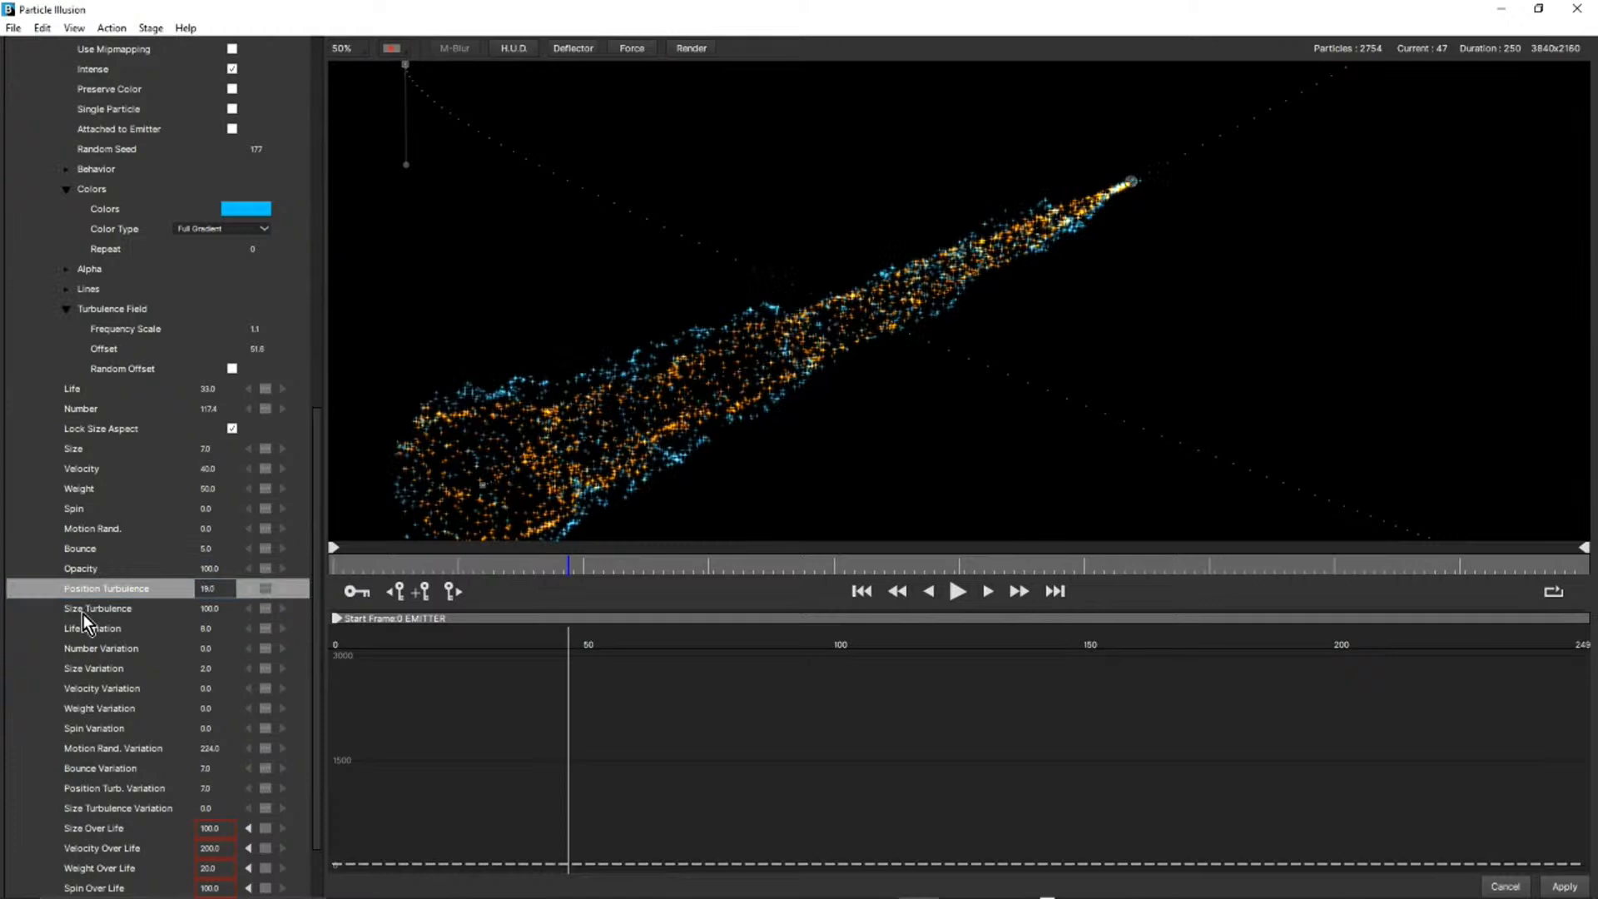
left_click_drag(207, 588, 226, 590)
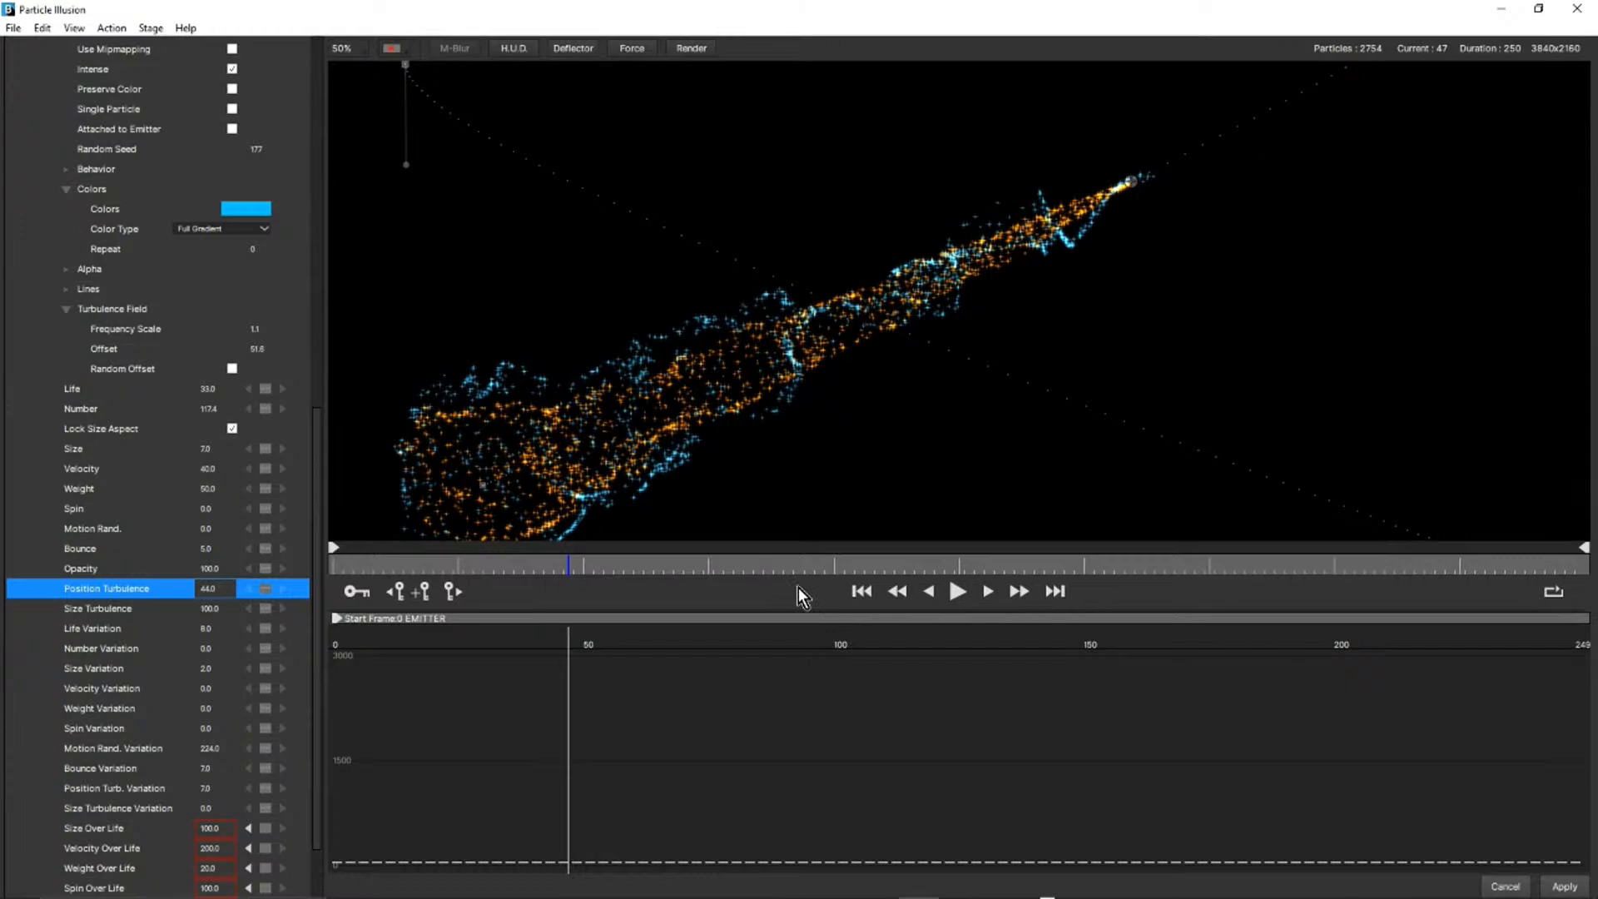
Play the emitter's animation with the whole frame in view to examine the stronger turbulence of the blue particles.
left_click(962, 596)
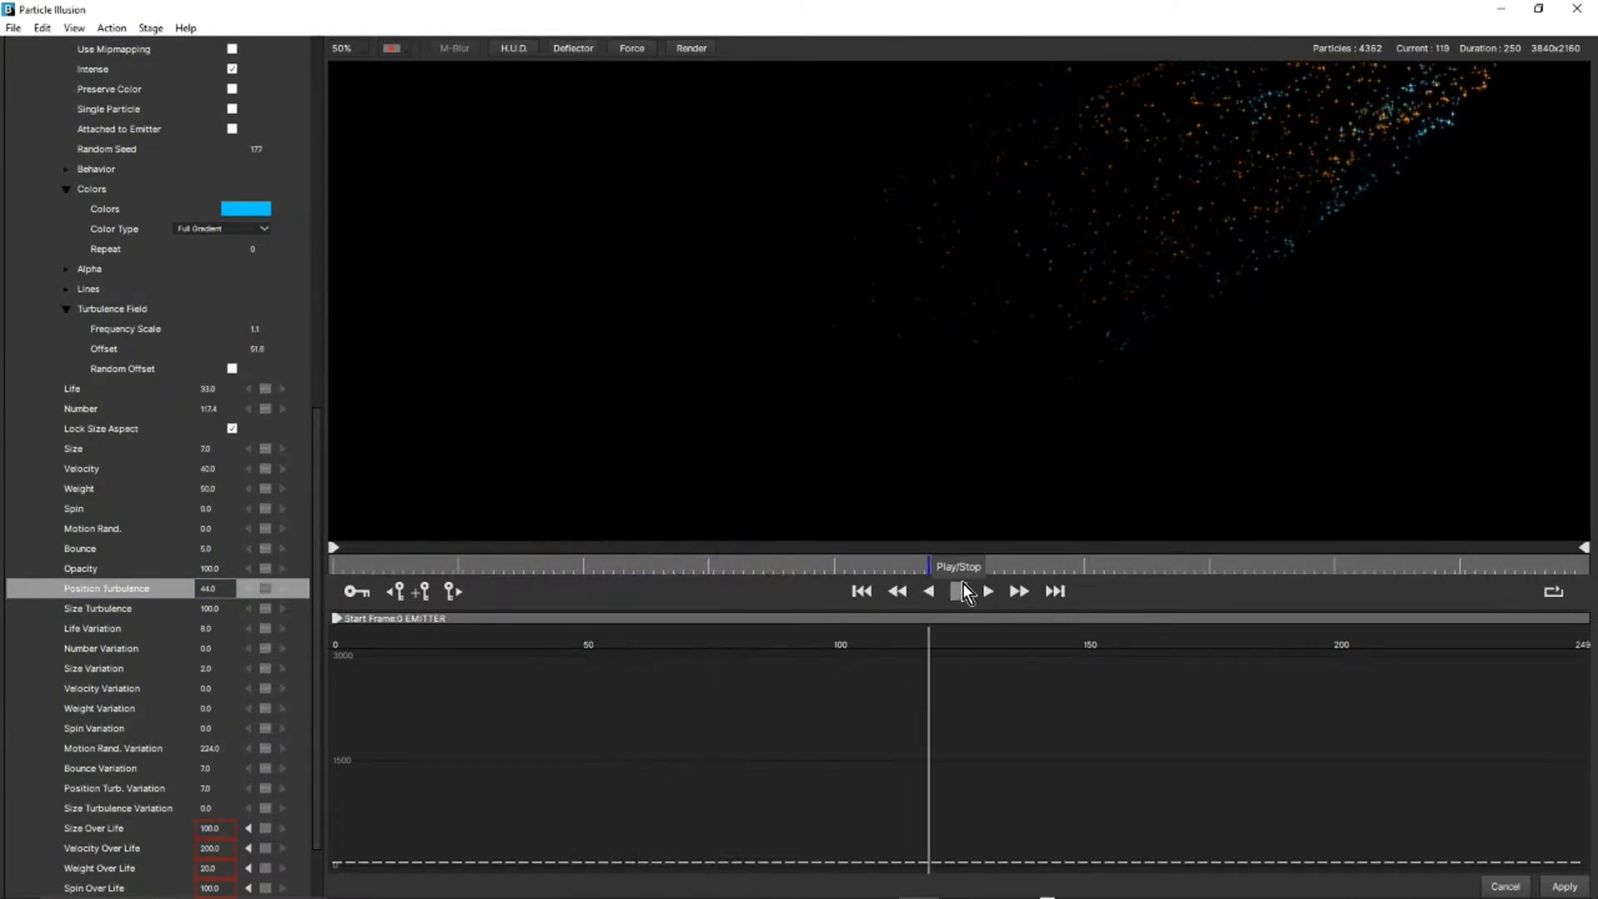
left_click(962, 596)
scroll(954, 348, "down", 1)
left_click(961, 591)
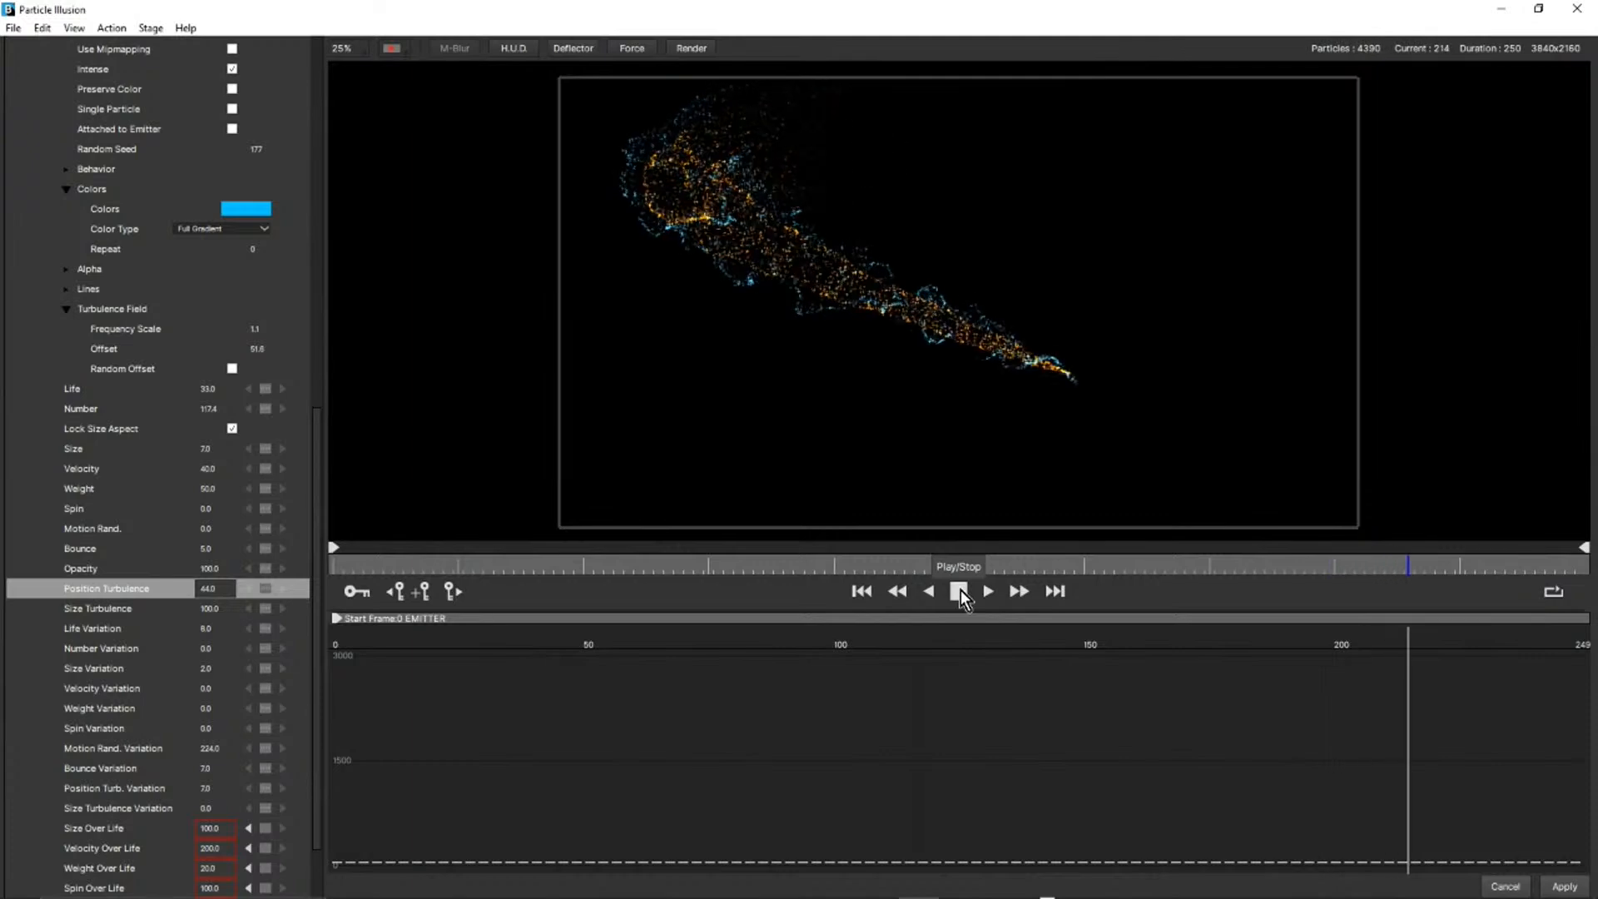
left_click(959, 591)
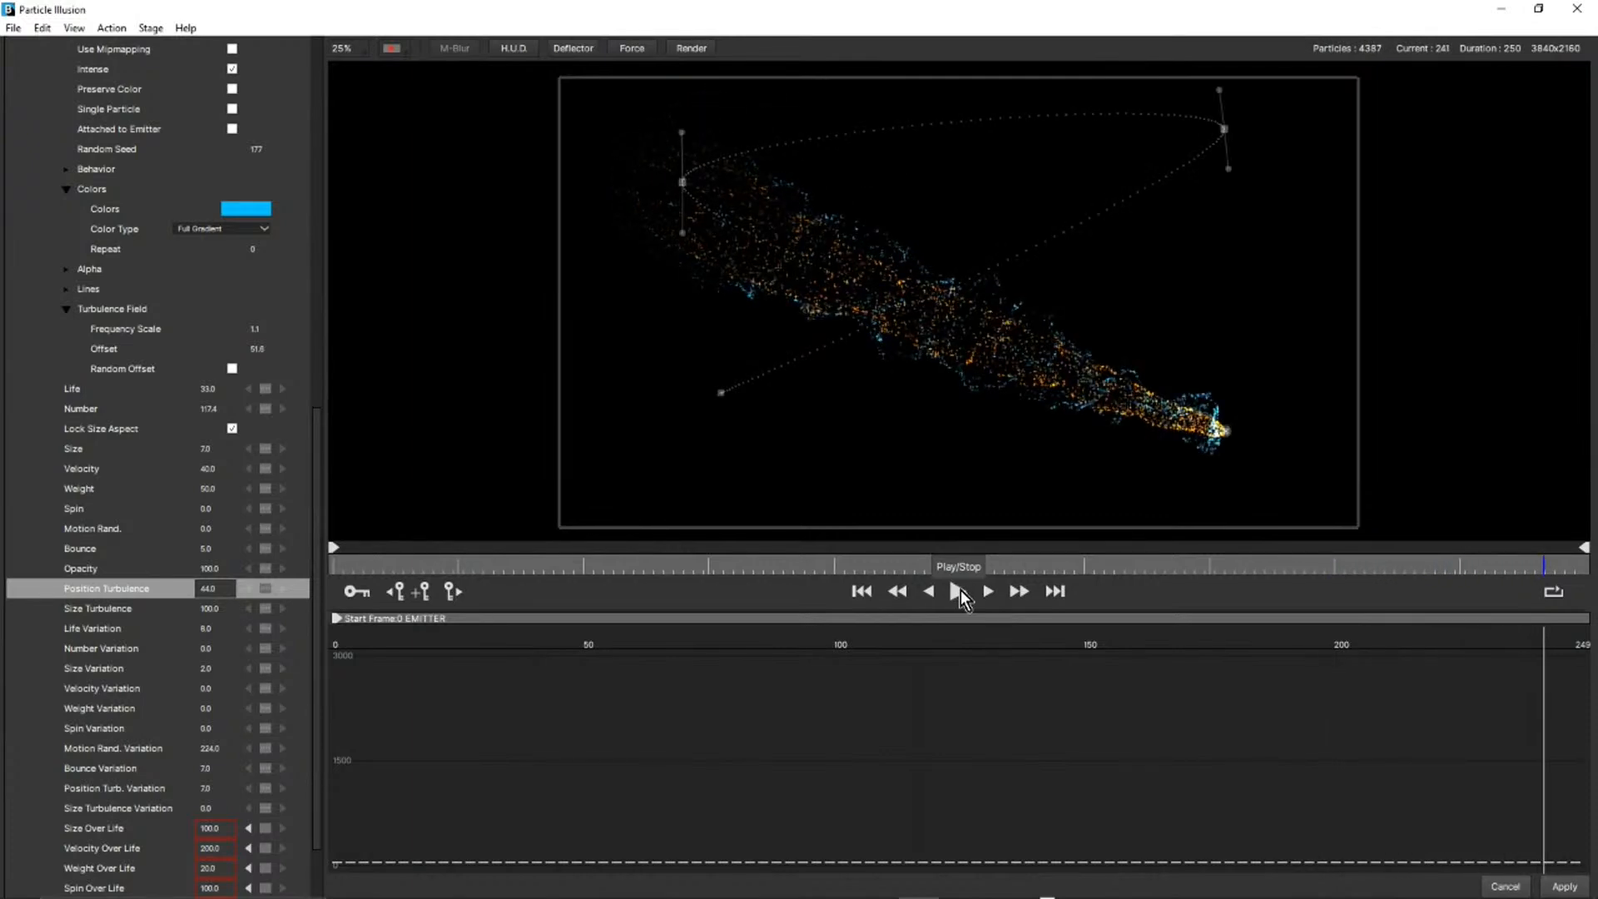
Close Particle Illusion without applying the changes, and solo and select the Turbulence03 layer in the After Effects composition.
left_click(1510, 889)
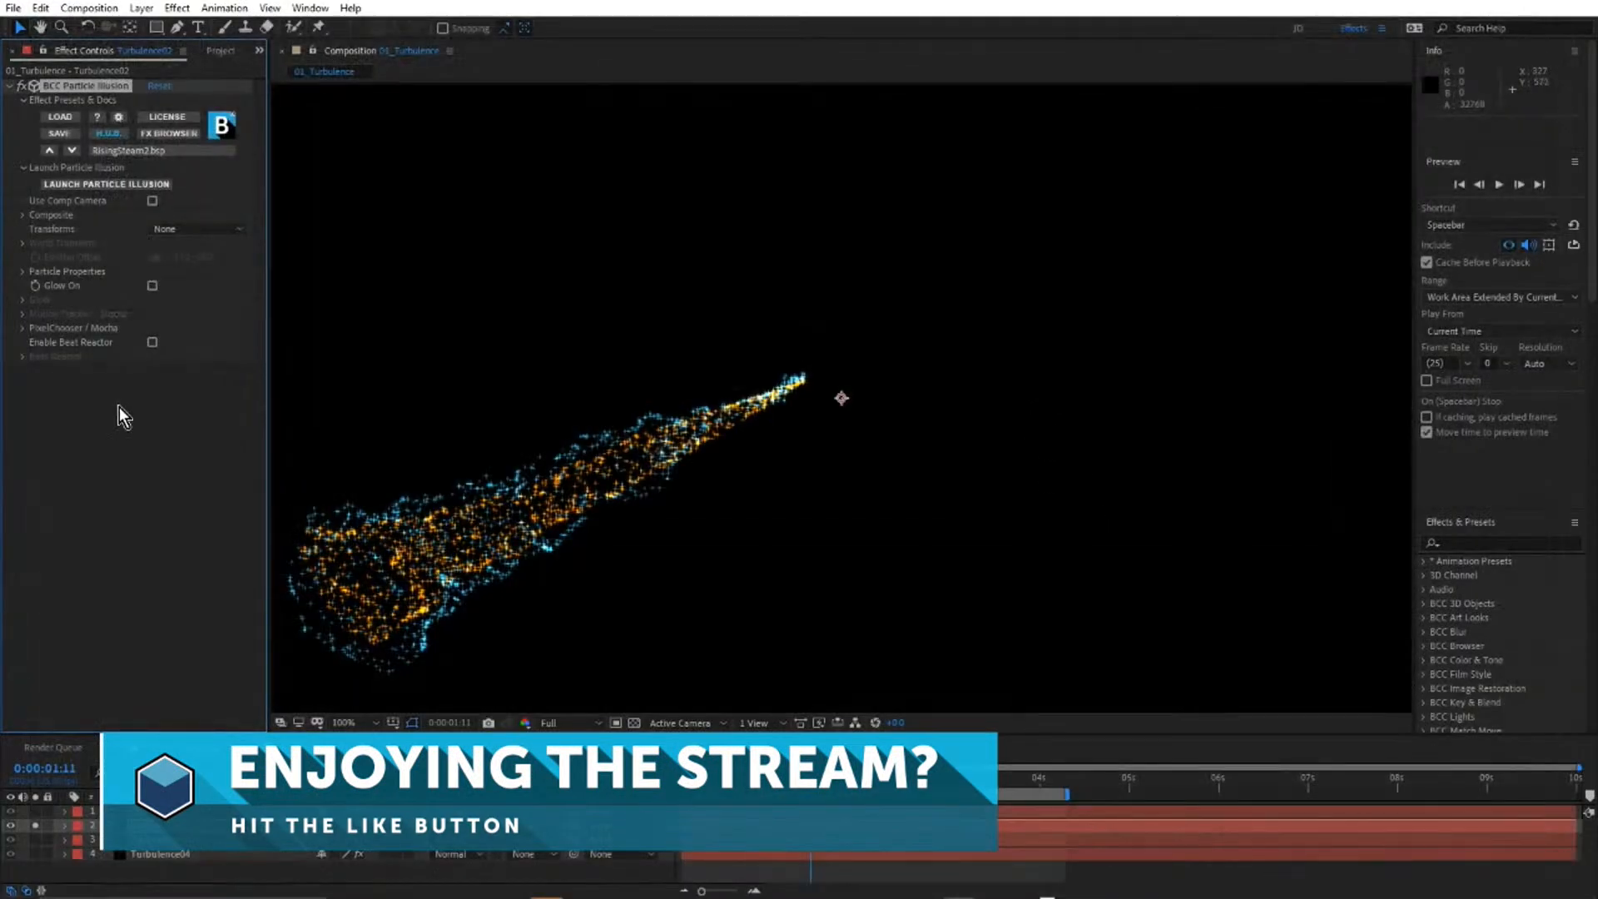
left_click(36, 840, "alt")
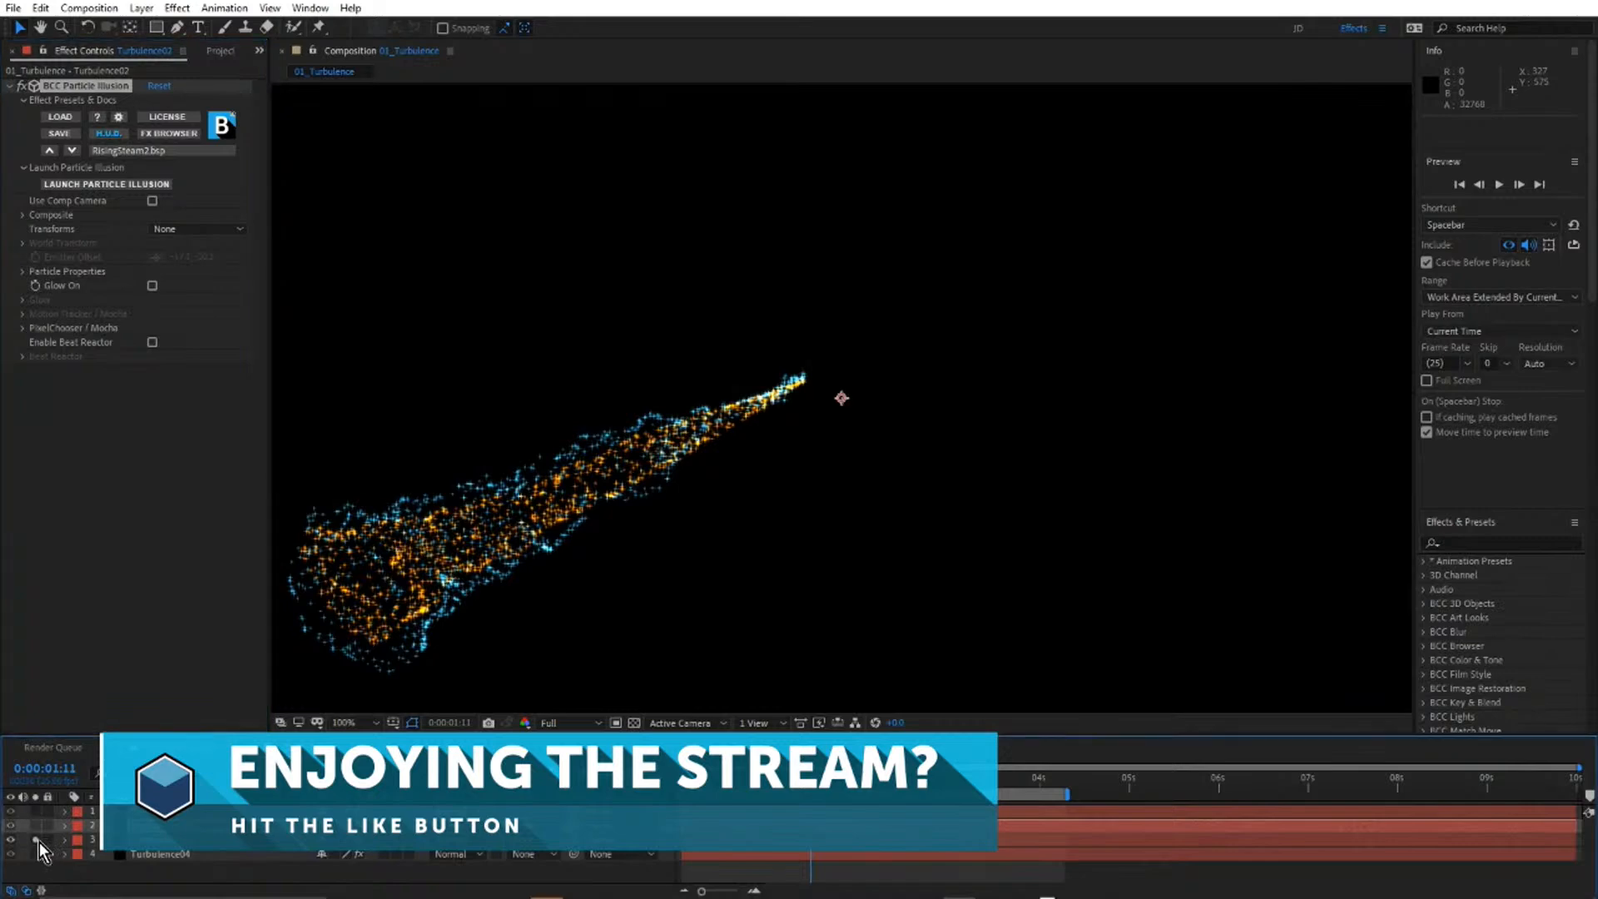
left_click(184, 841)
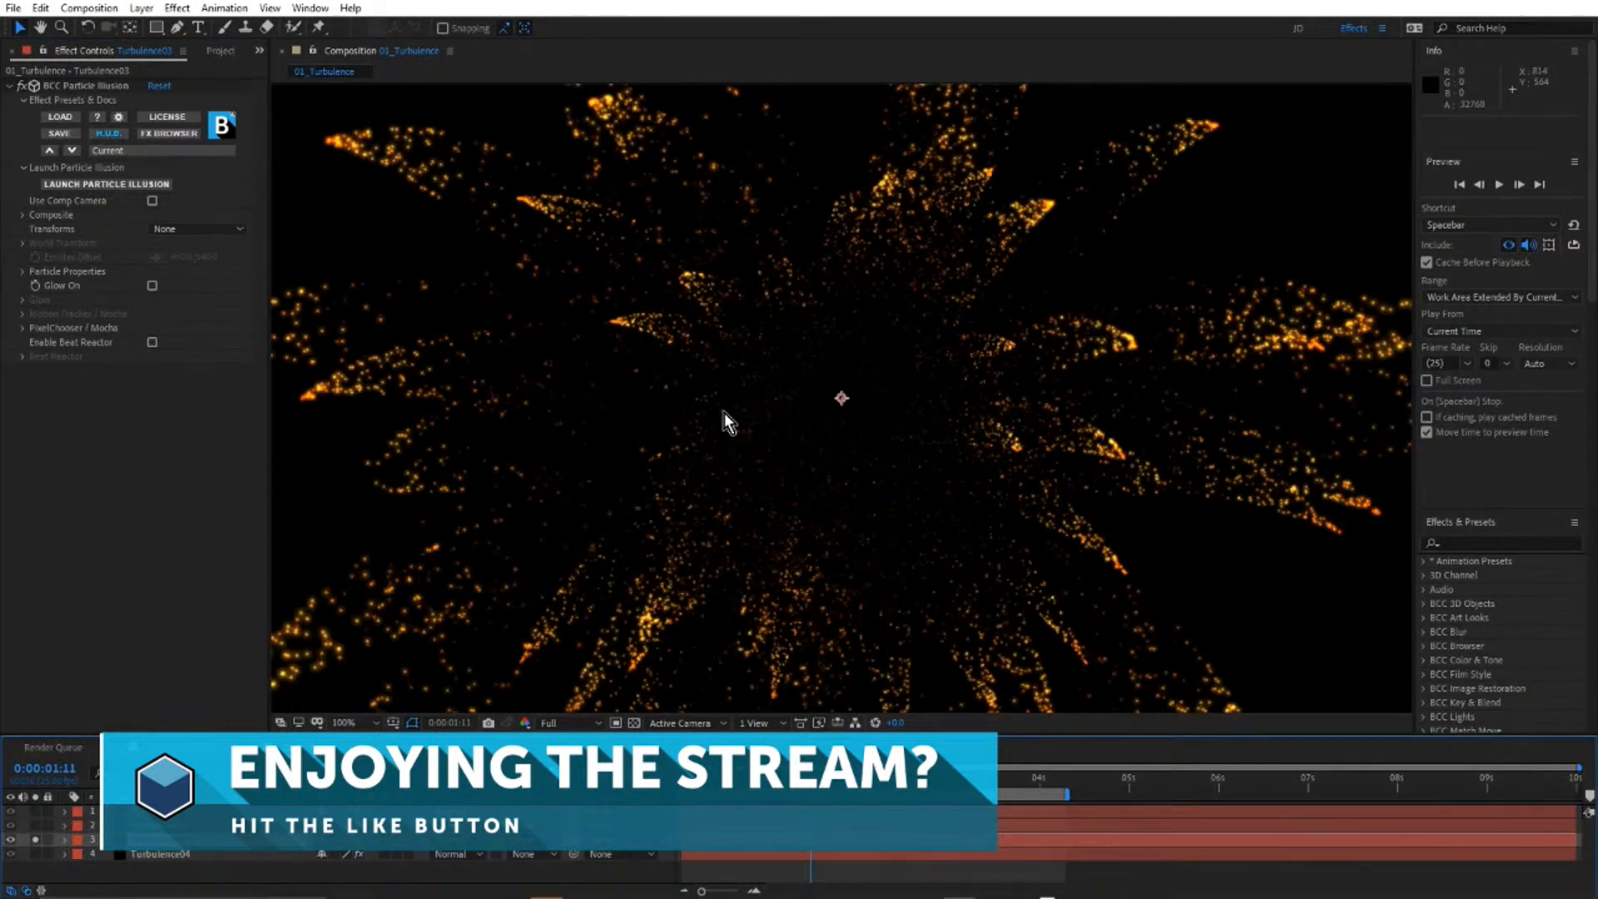
scroll(722, 412, "down", 2)
scroll(764, 392, "up", 1)
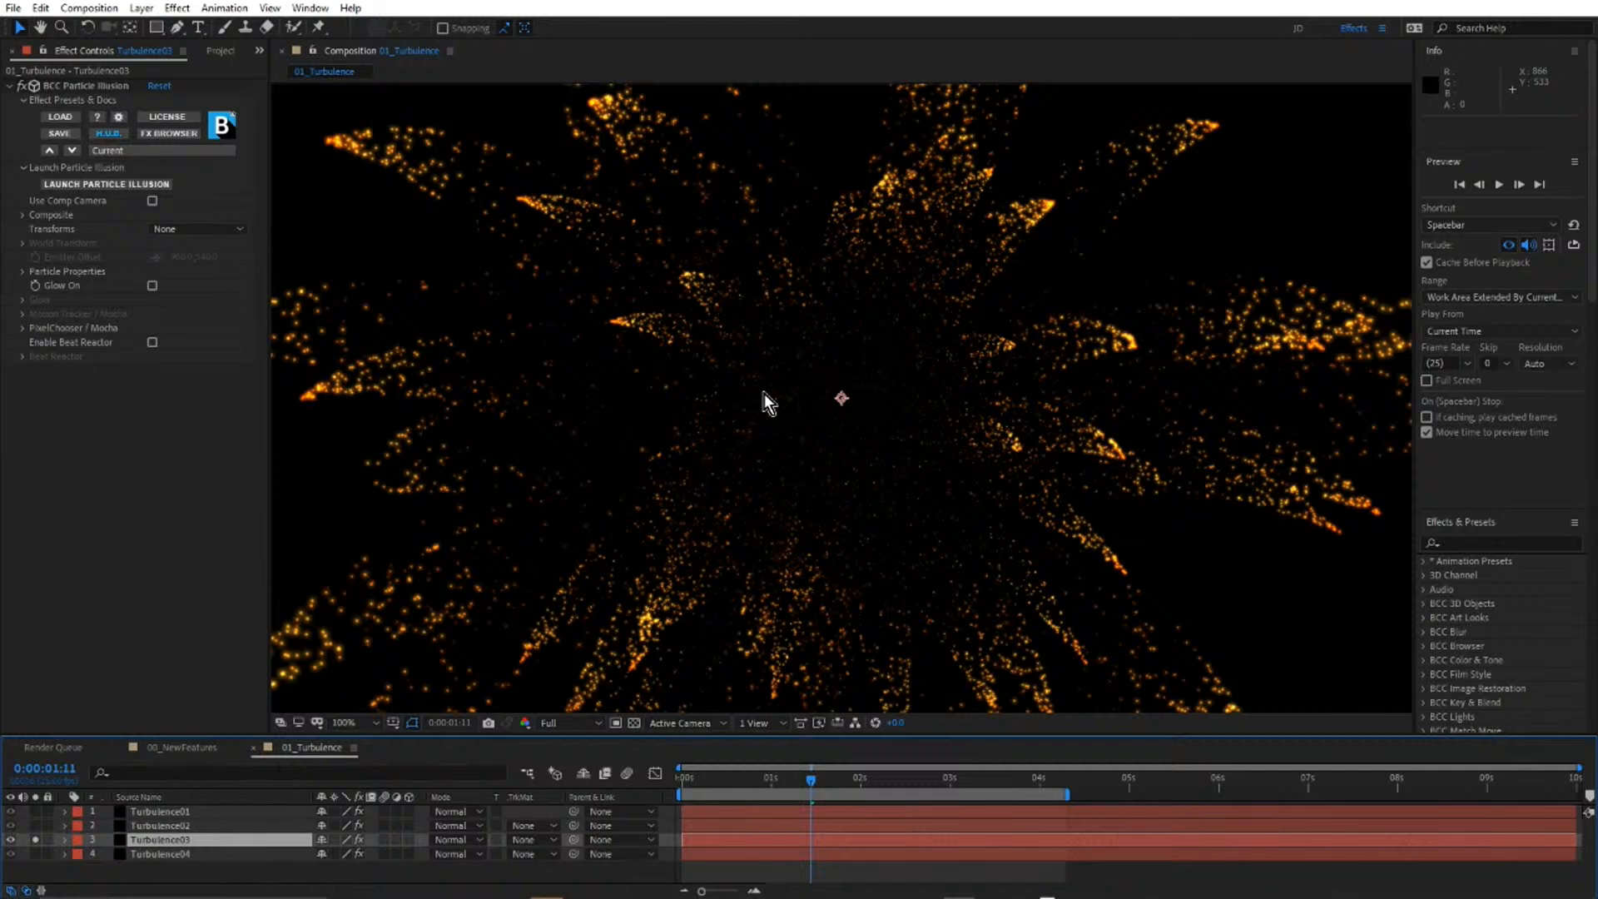
Launch Particle Illusion for the Turbulence03 layer and maximize its window.
left_click(85, 184)
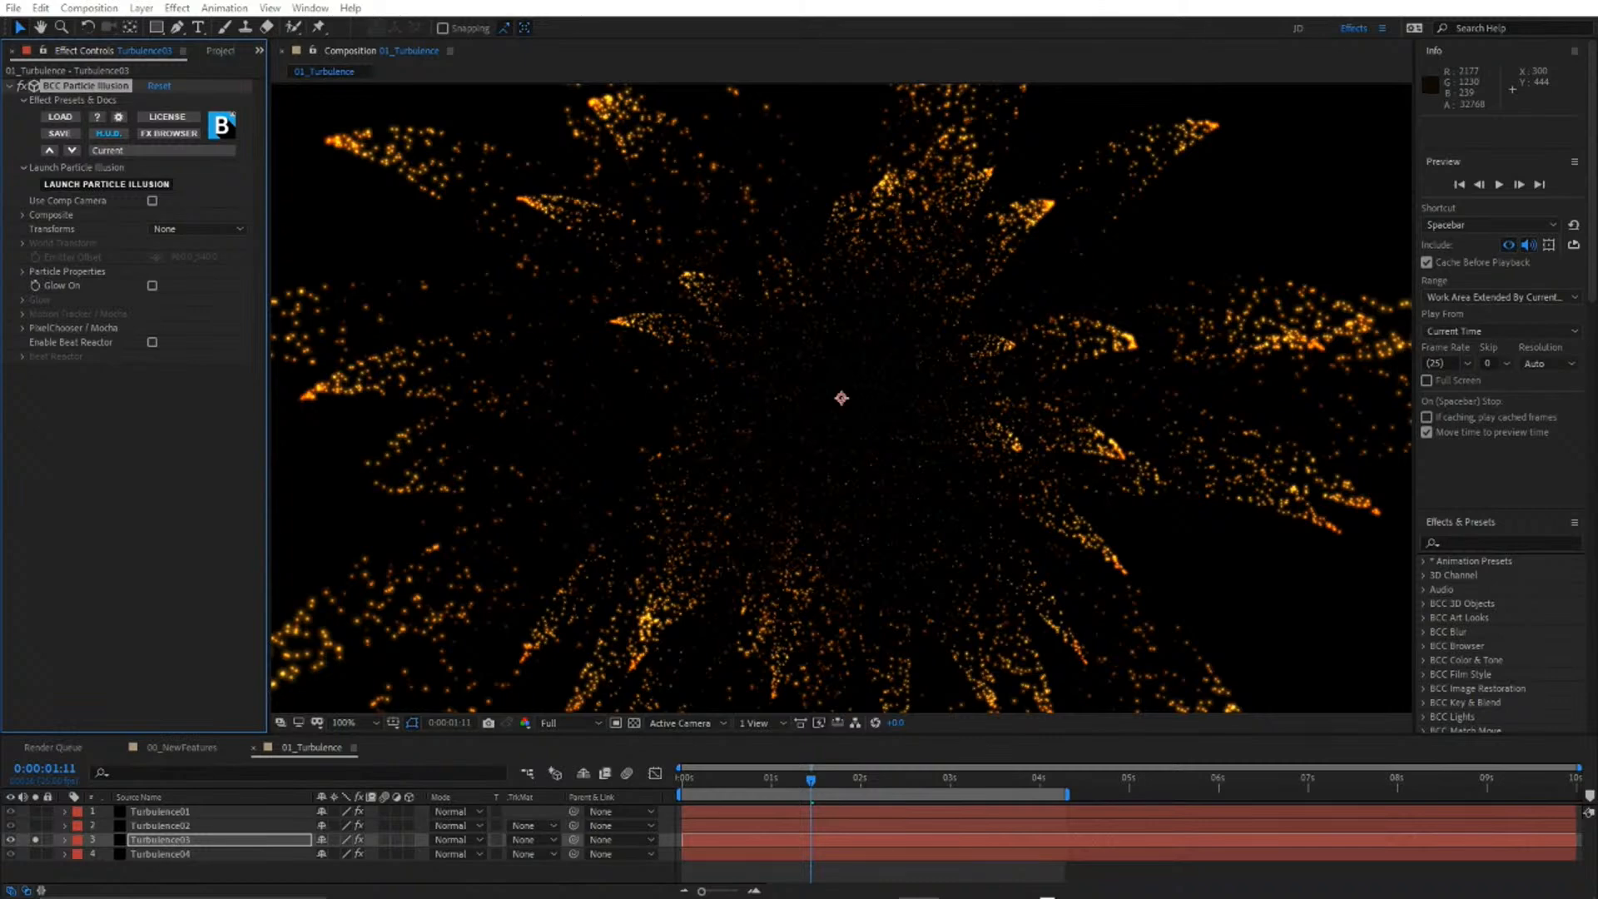
left_click_drag(1597, 148, 1265, 63)
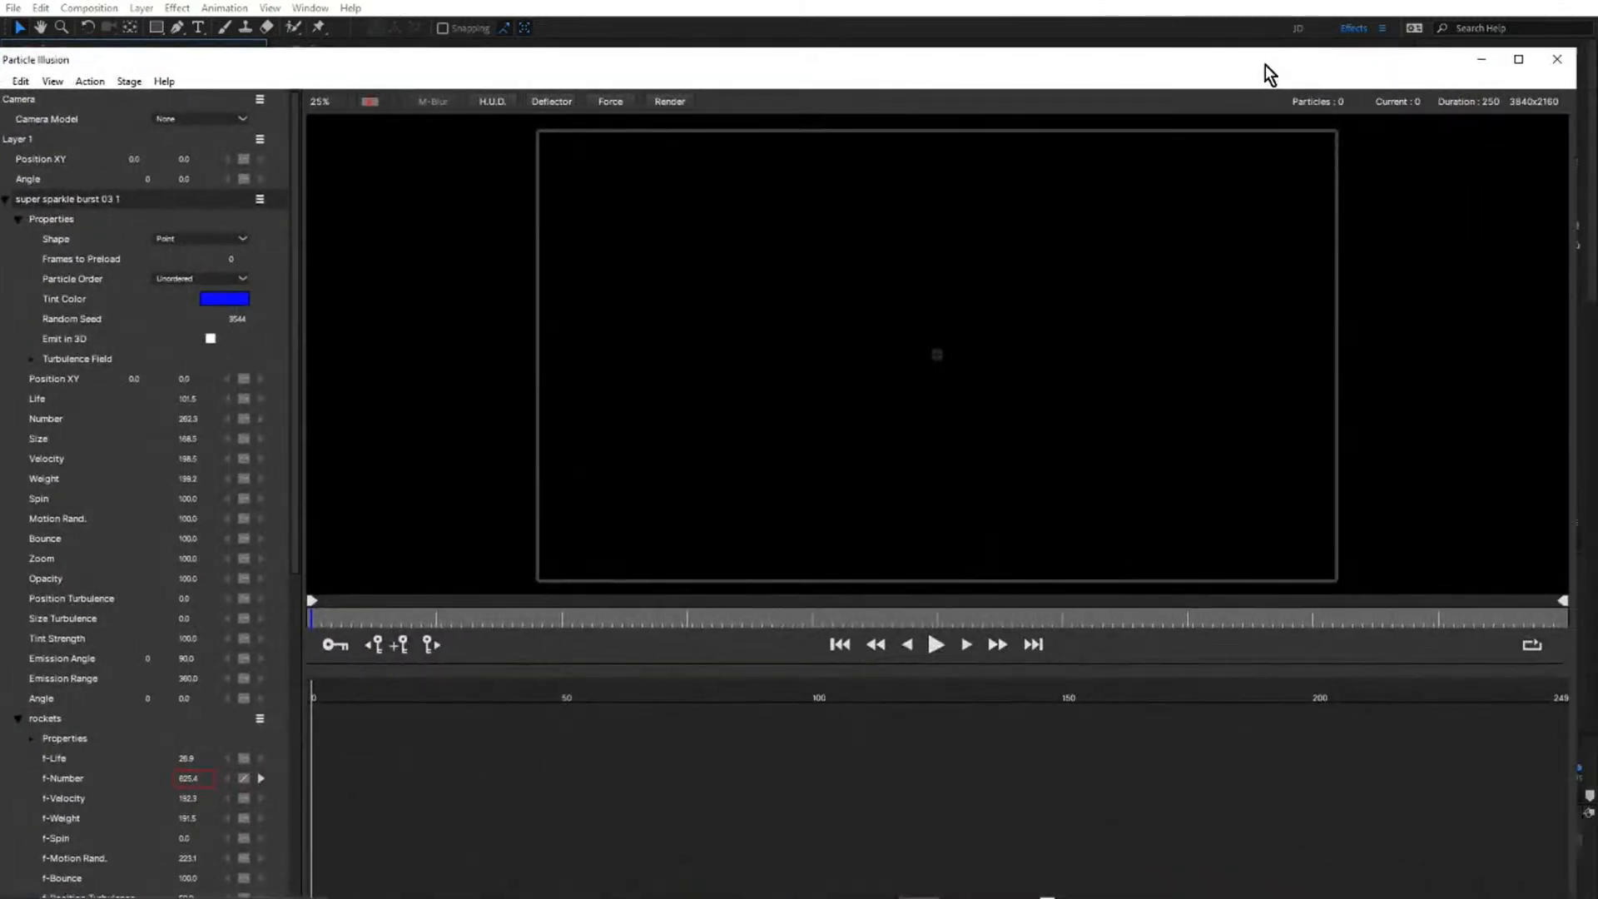
left_click(1518, 58)
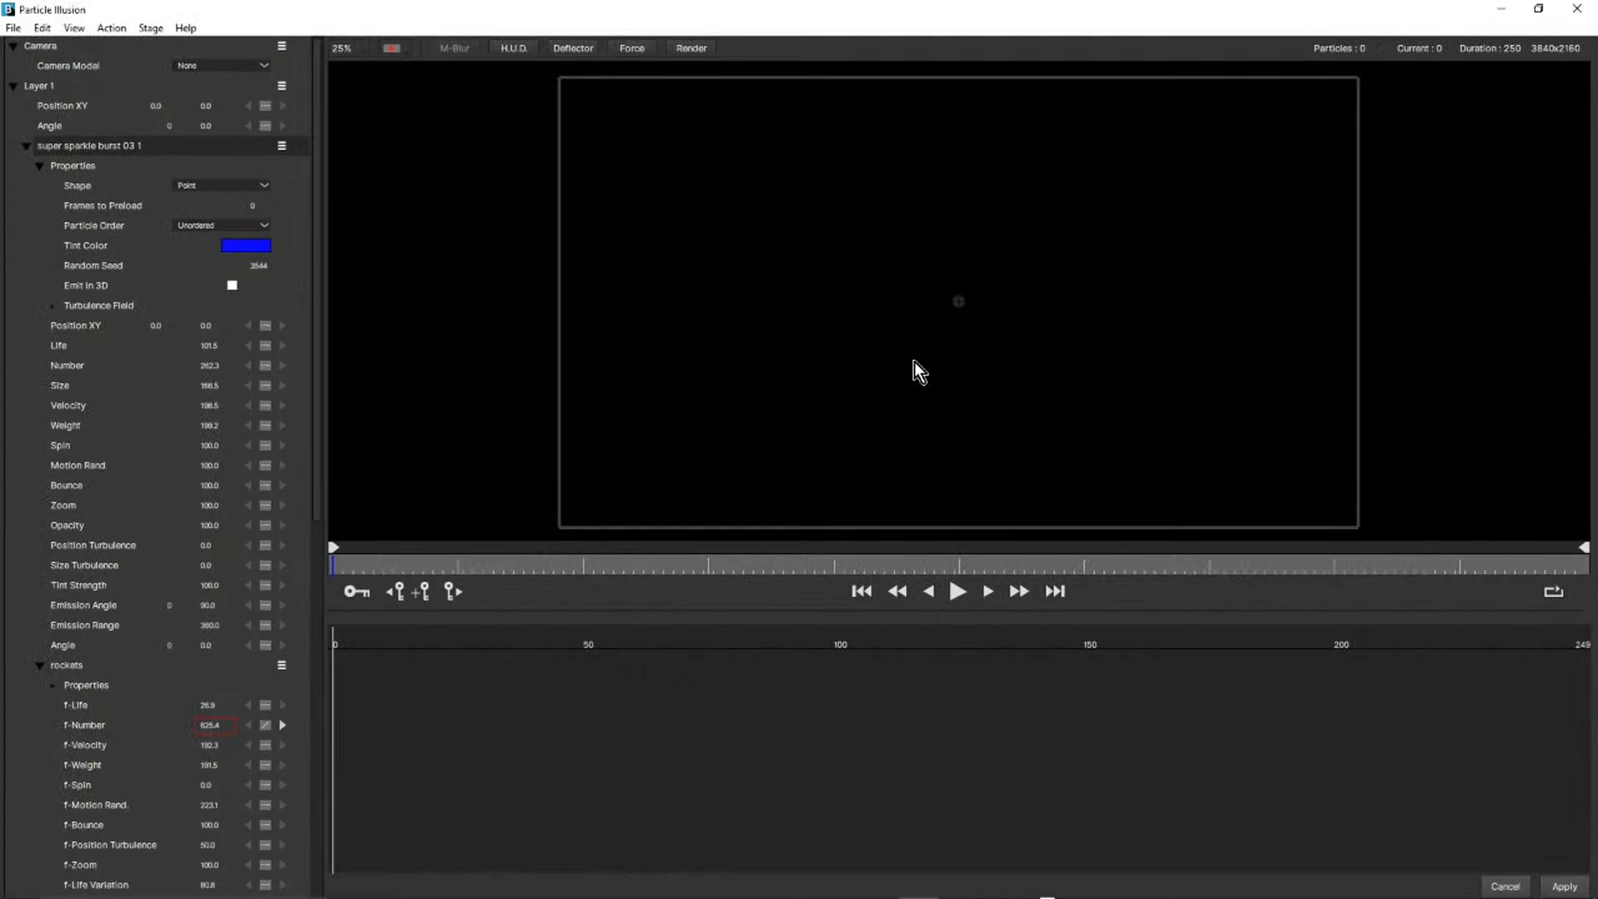
Play the super sparkle burst 03 1 emitter from the first frame and scrub back to frame 32 to examine its particle trails.
left_click(956, 595)
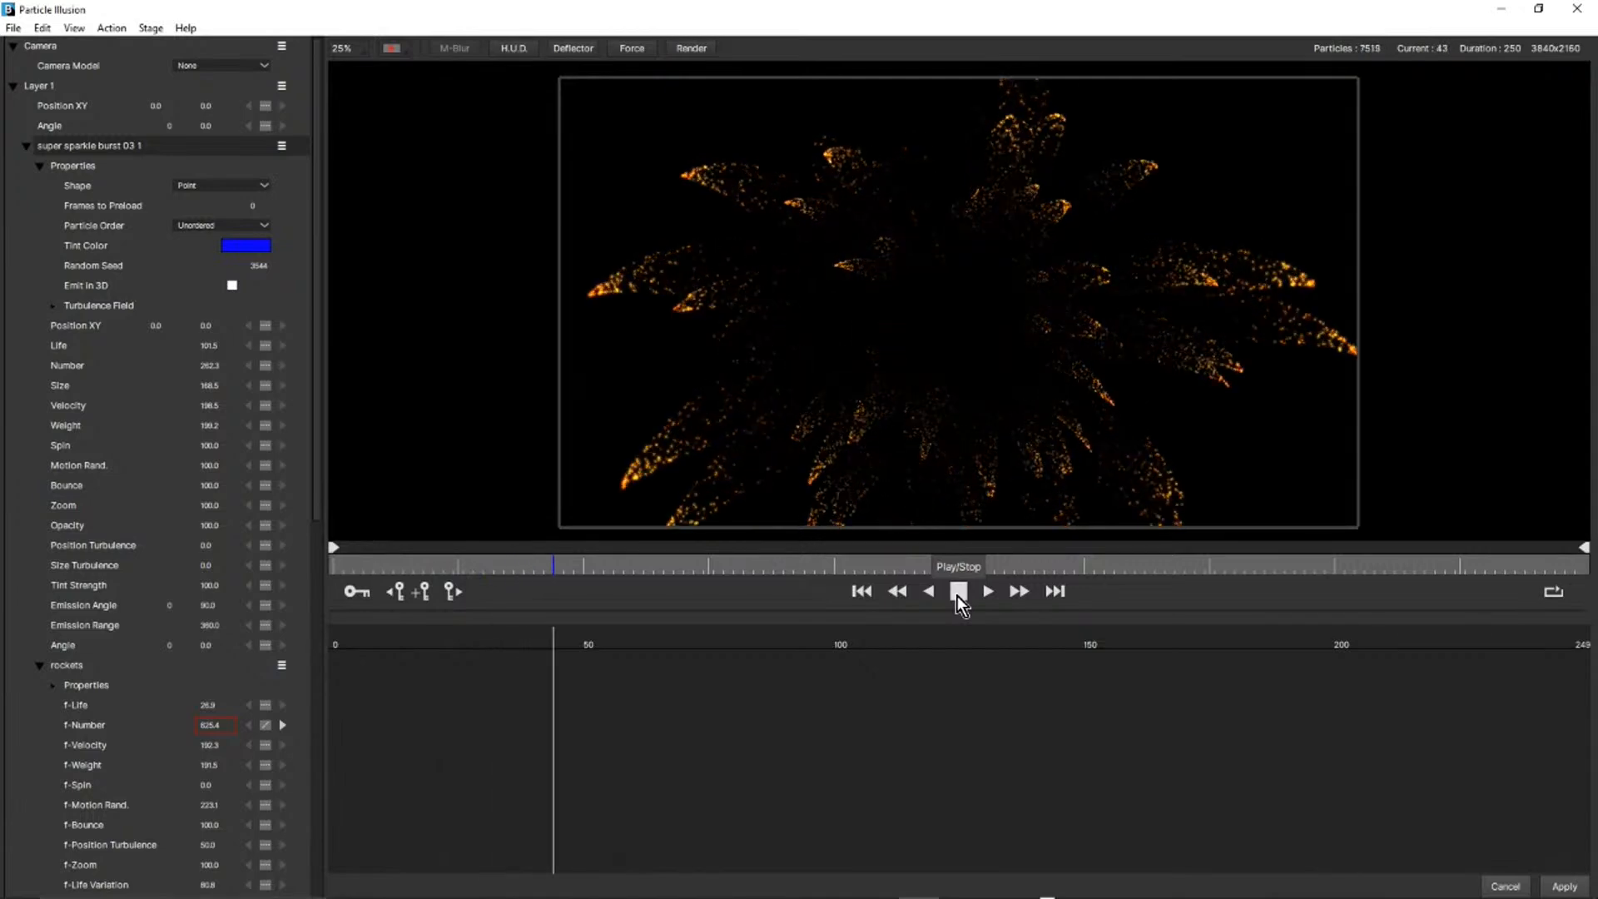
left_click(957, 596)
left_click_drag(591, 571, 496, 572)
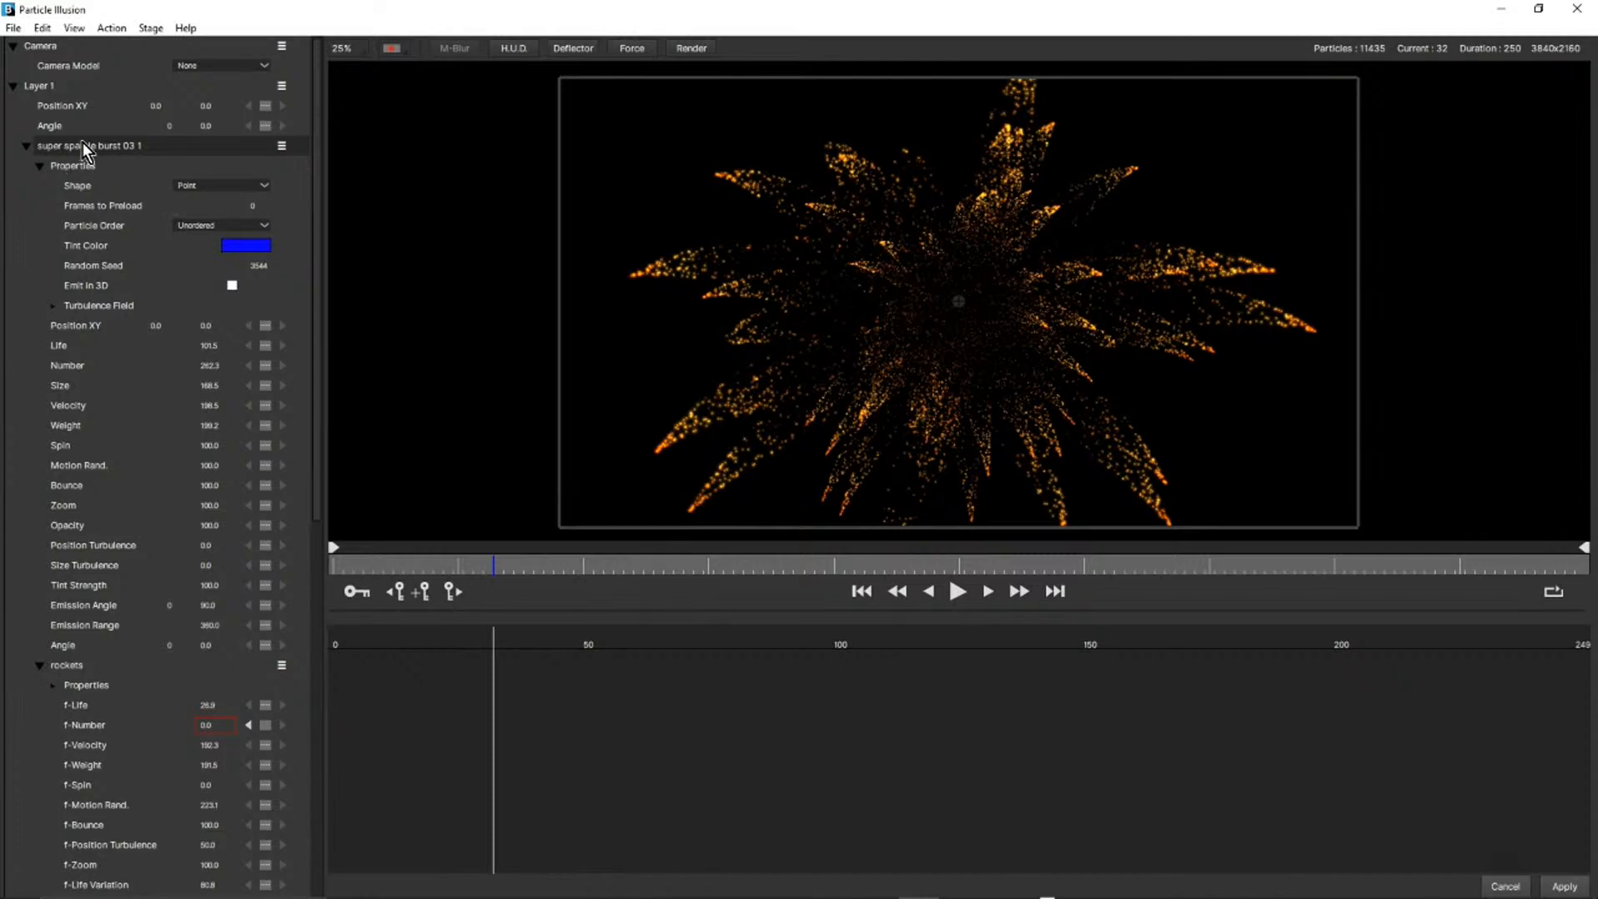
left_click(956, 591)
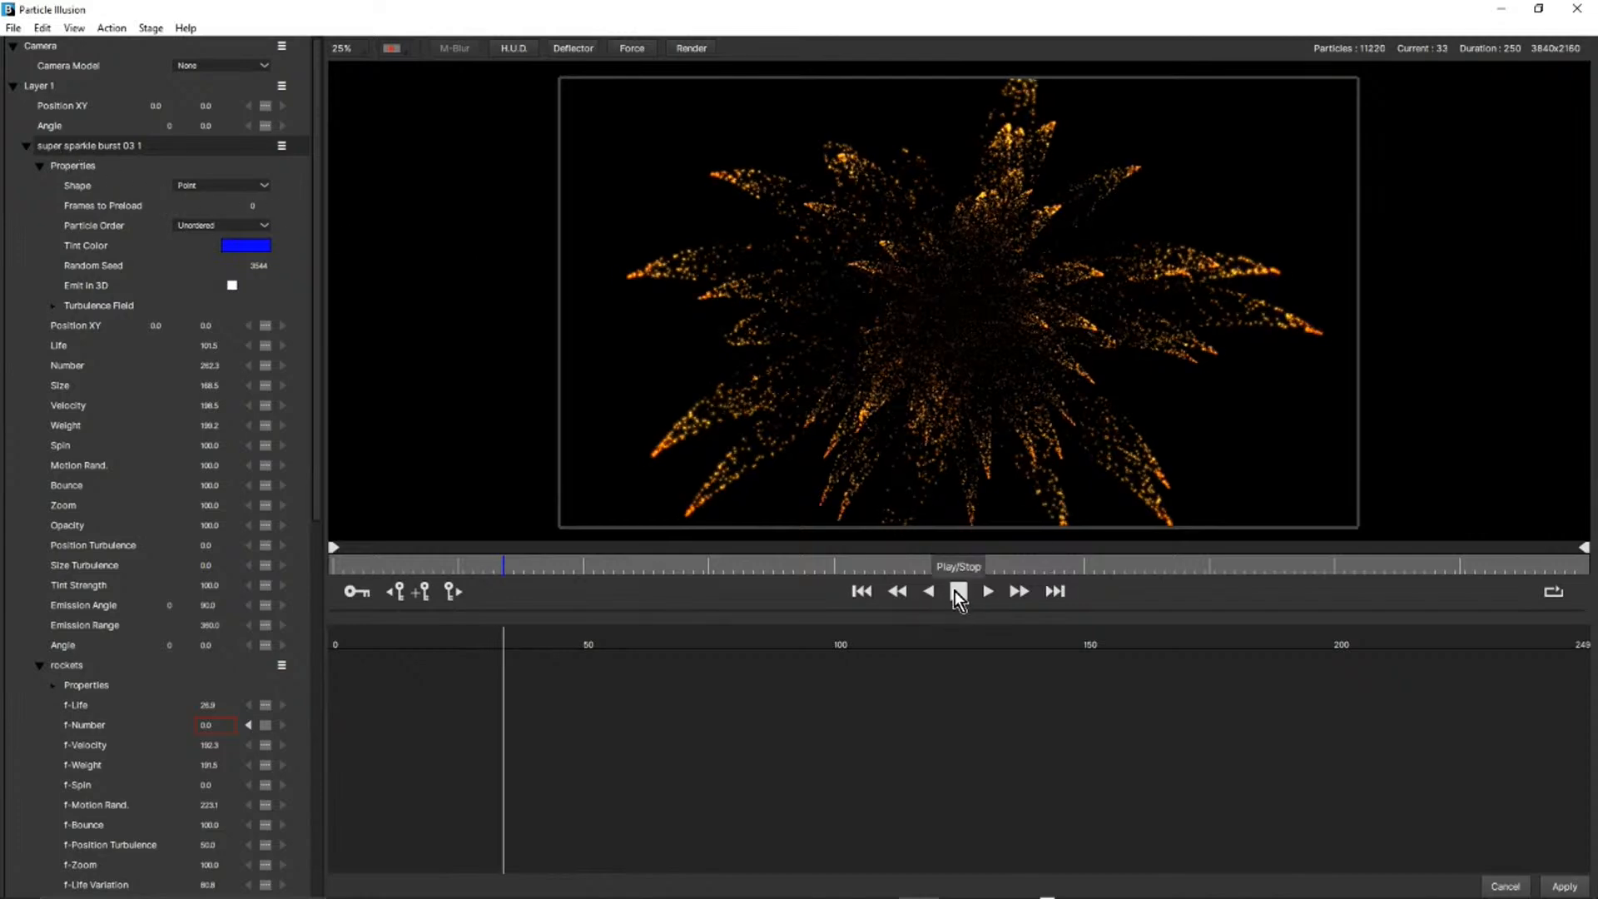
left_click(862, 593)
left_click(959, 592)
left_click(959, 591)
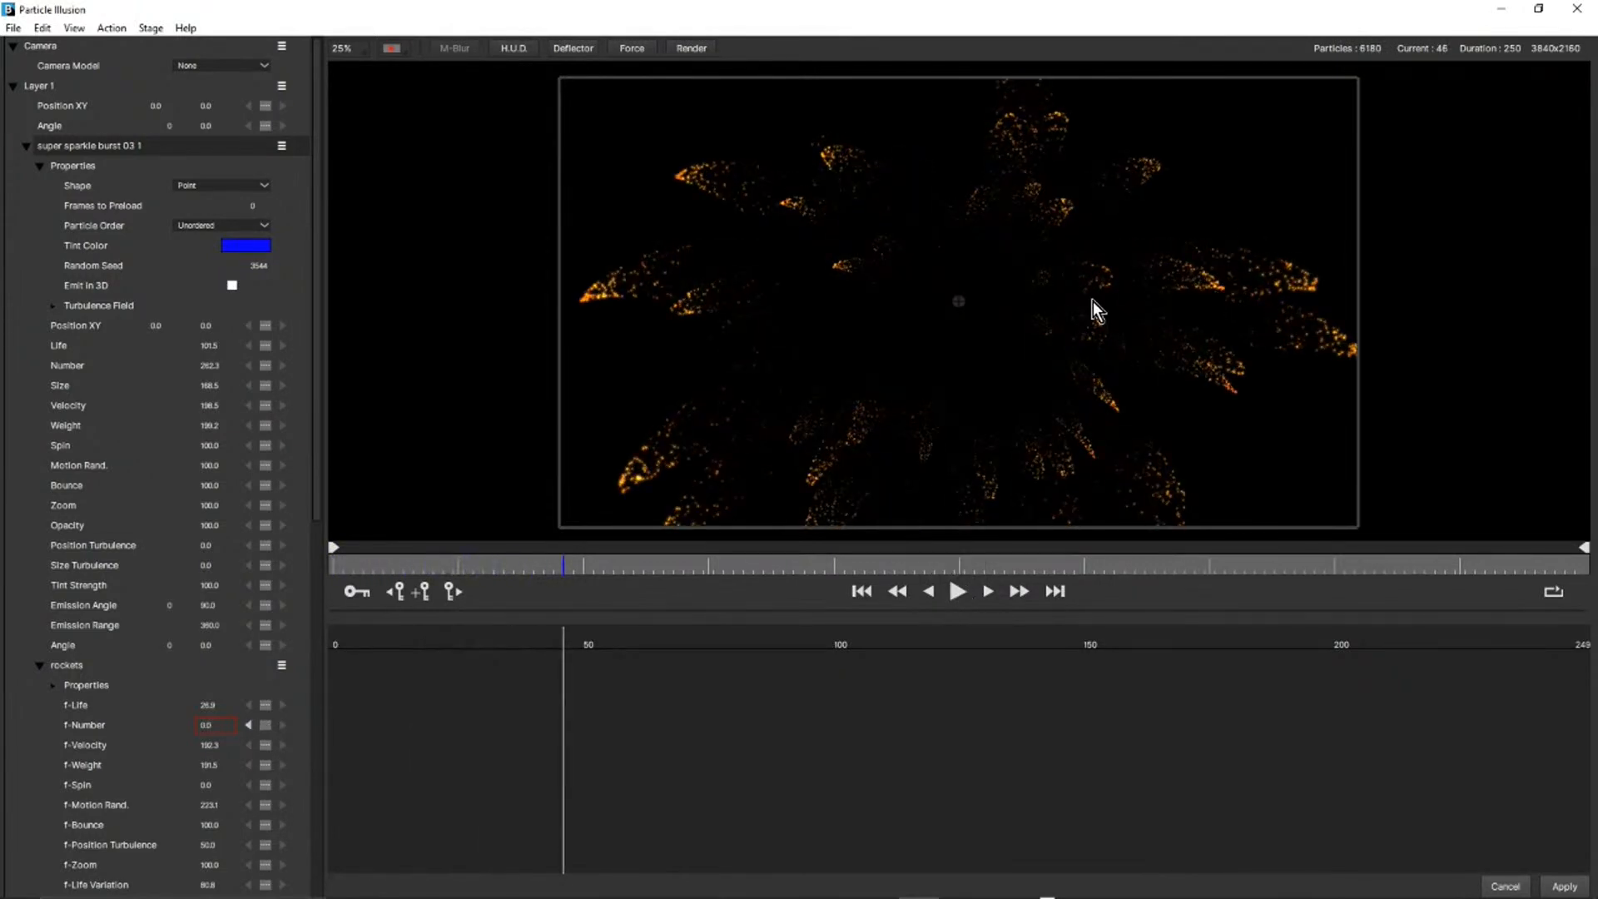
Check the super sparkle burst 03 1 emitter's Turbulence Field settings and set its Position Turbulence to 59.
left_click(53, 306)
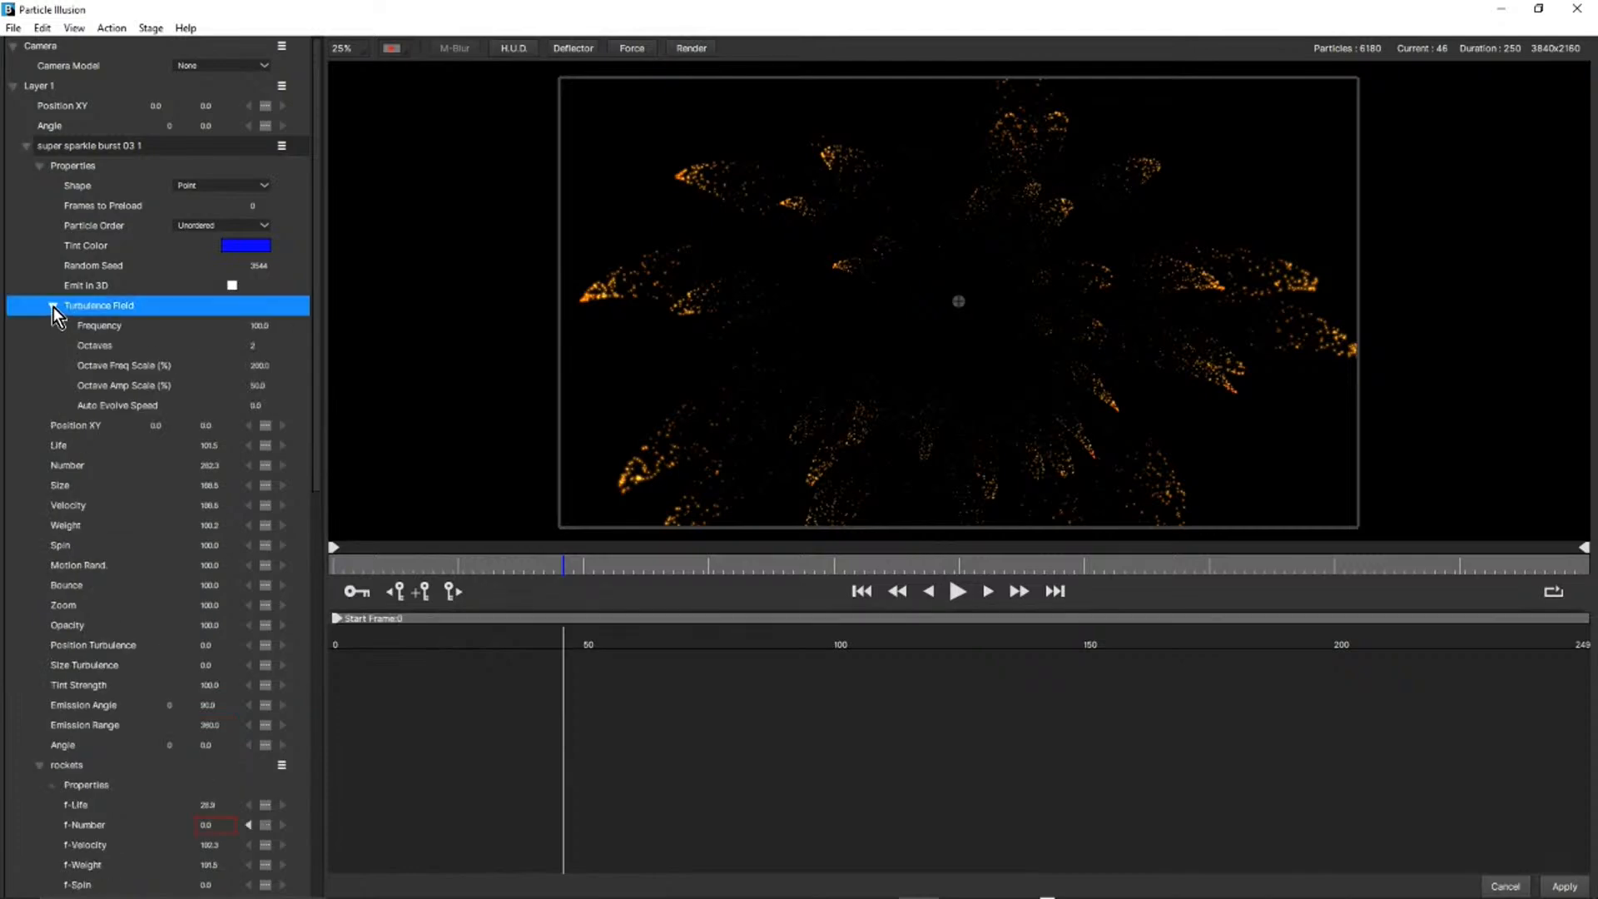
left_click(53, 307)
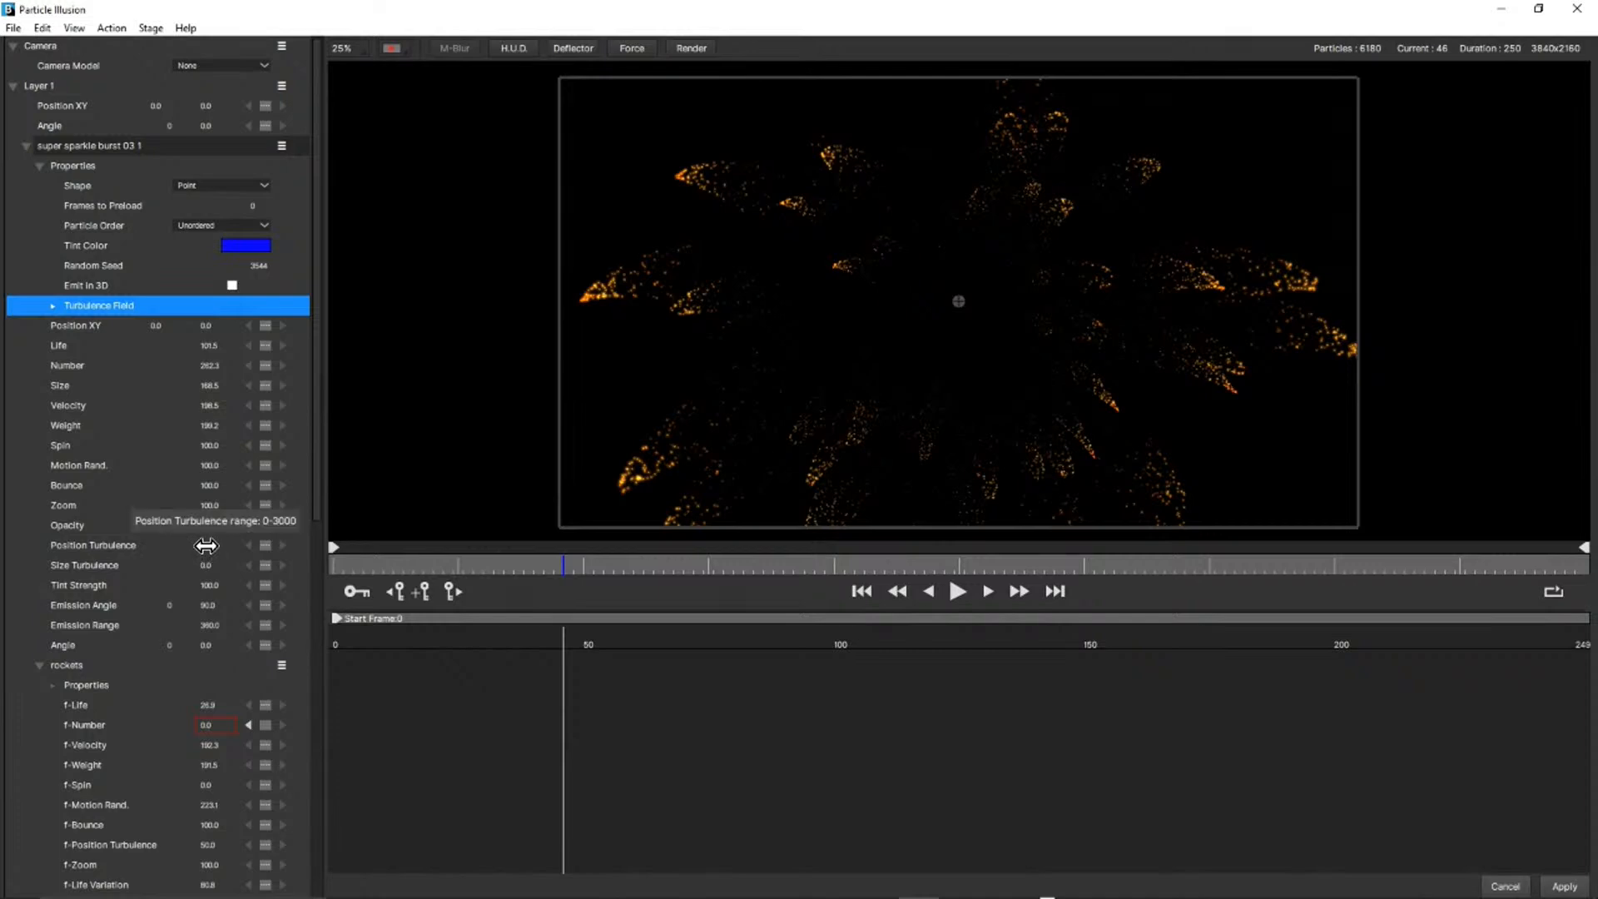
left_click_drag(205, 545, 257, 544)
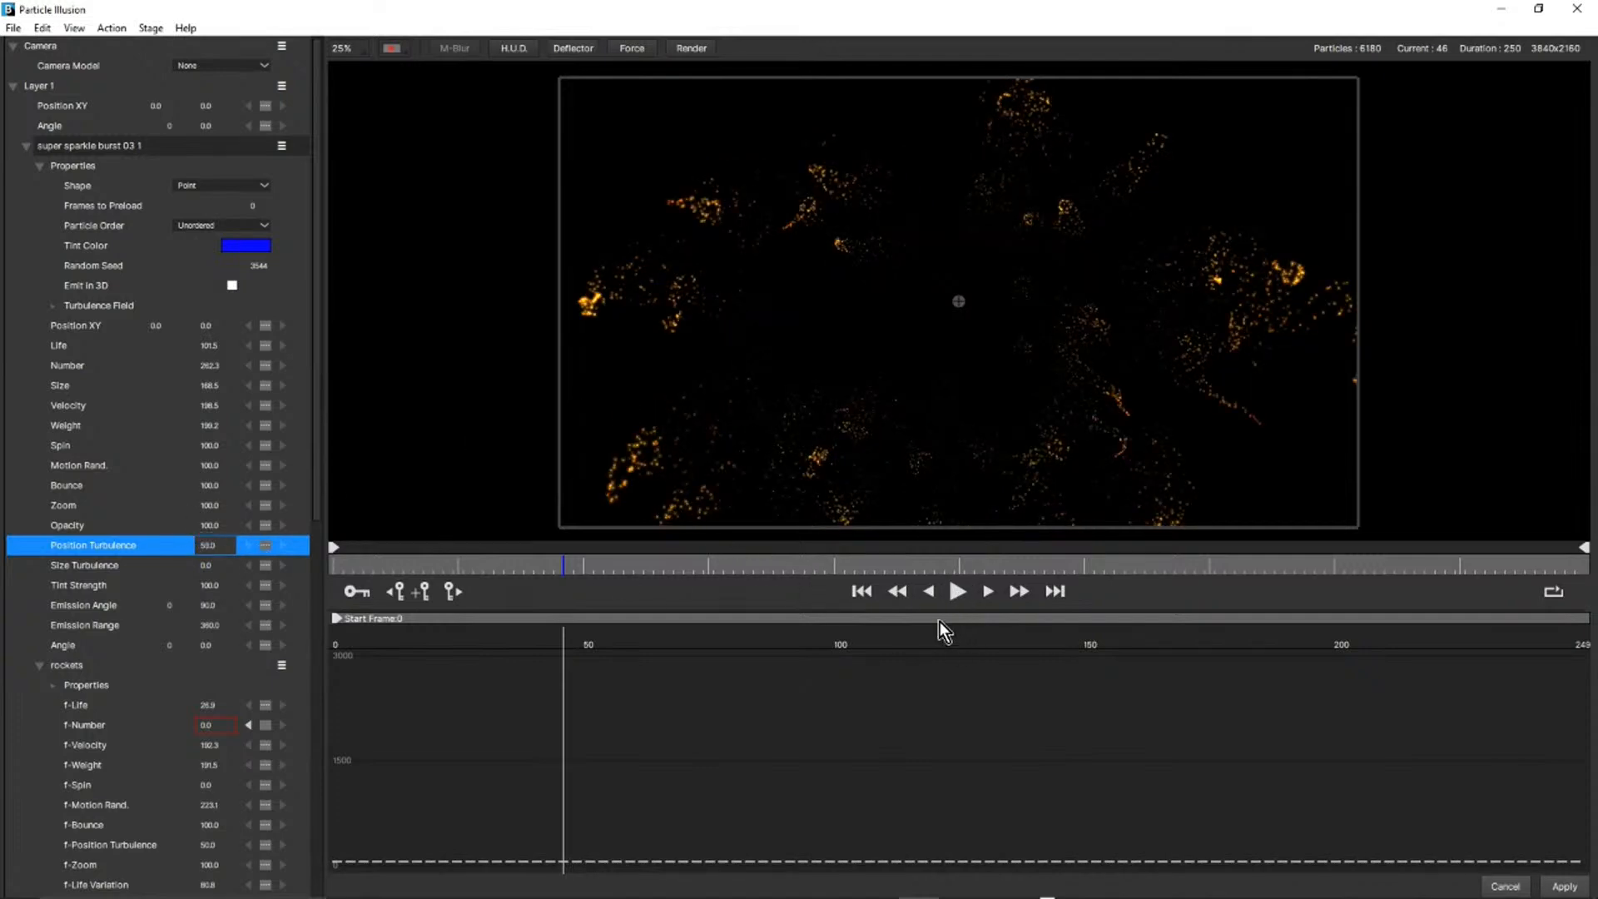
Replay the turbulent burst from the first frame several times and scrub to frame 30 to examine the curling trails.
left_click(866, 591)
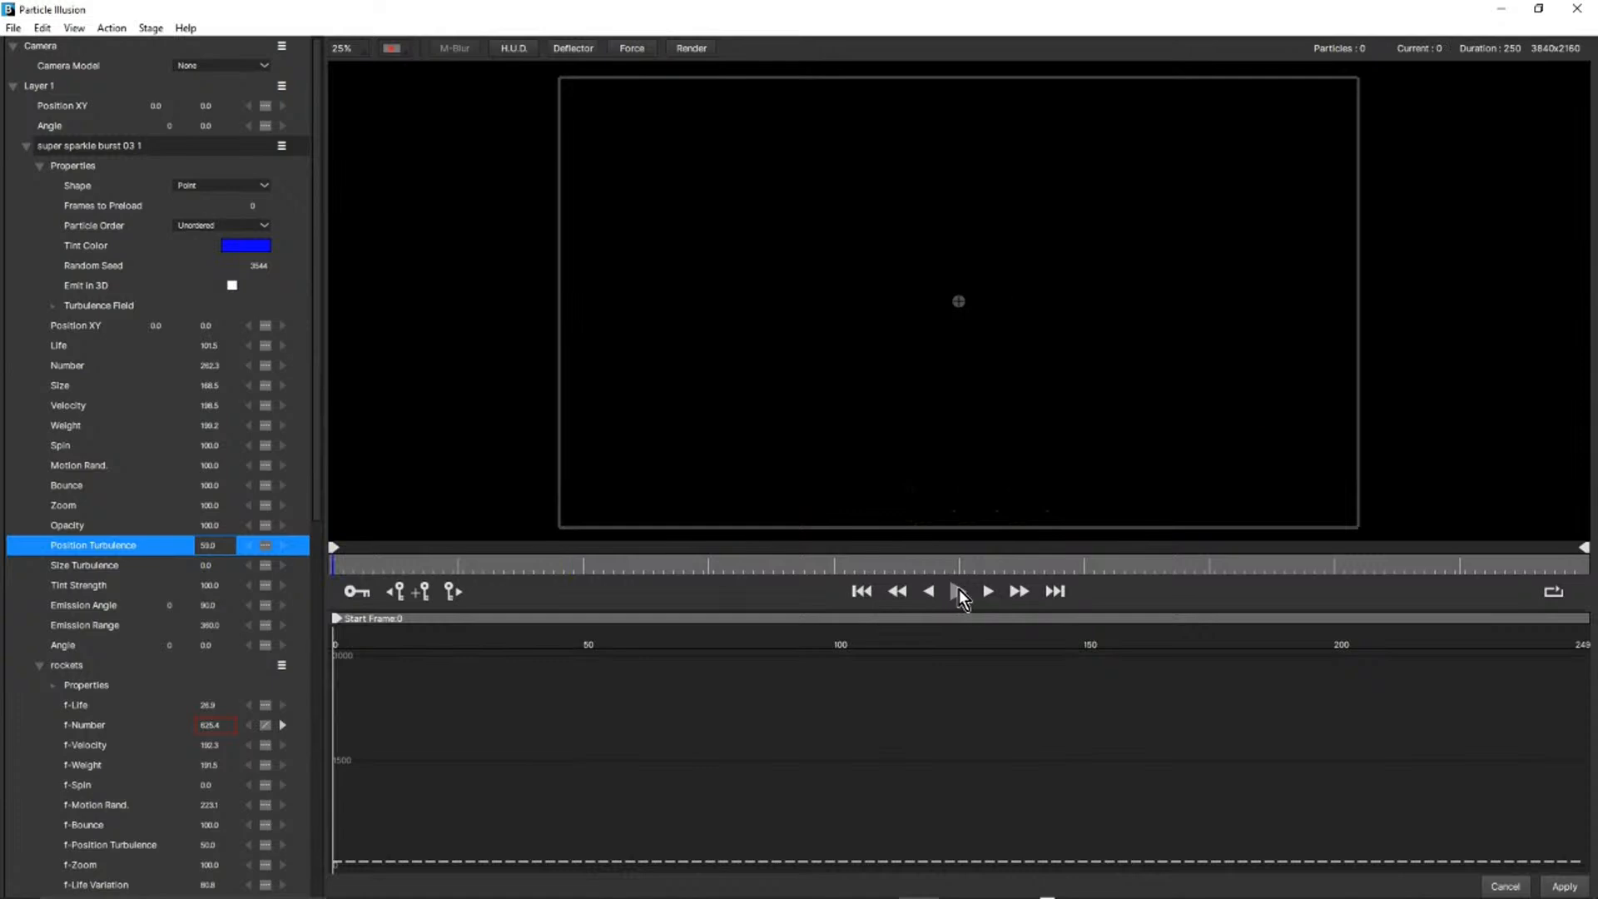
left_click(958, 591)
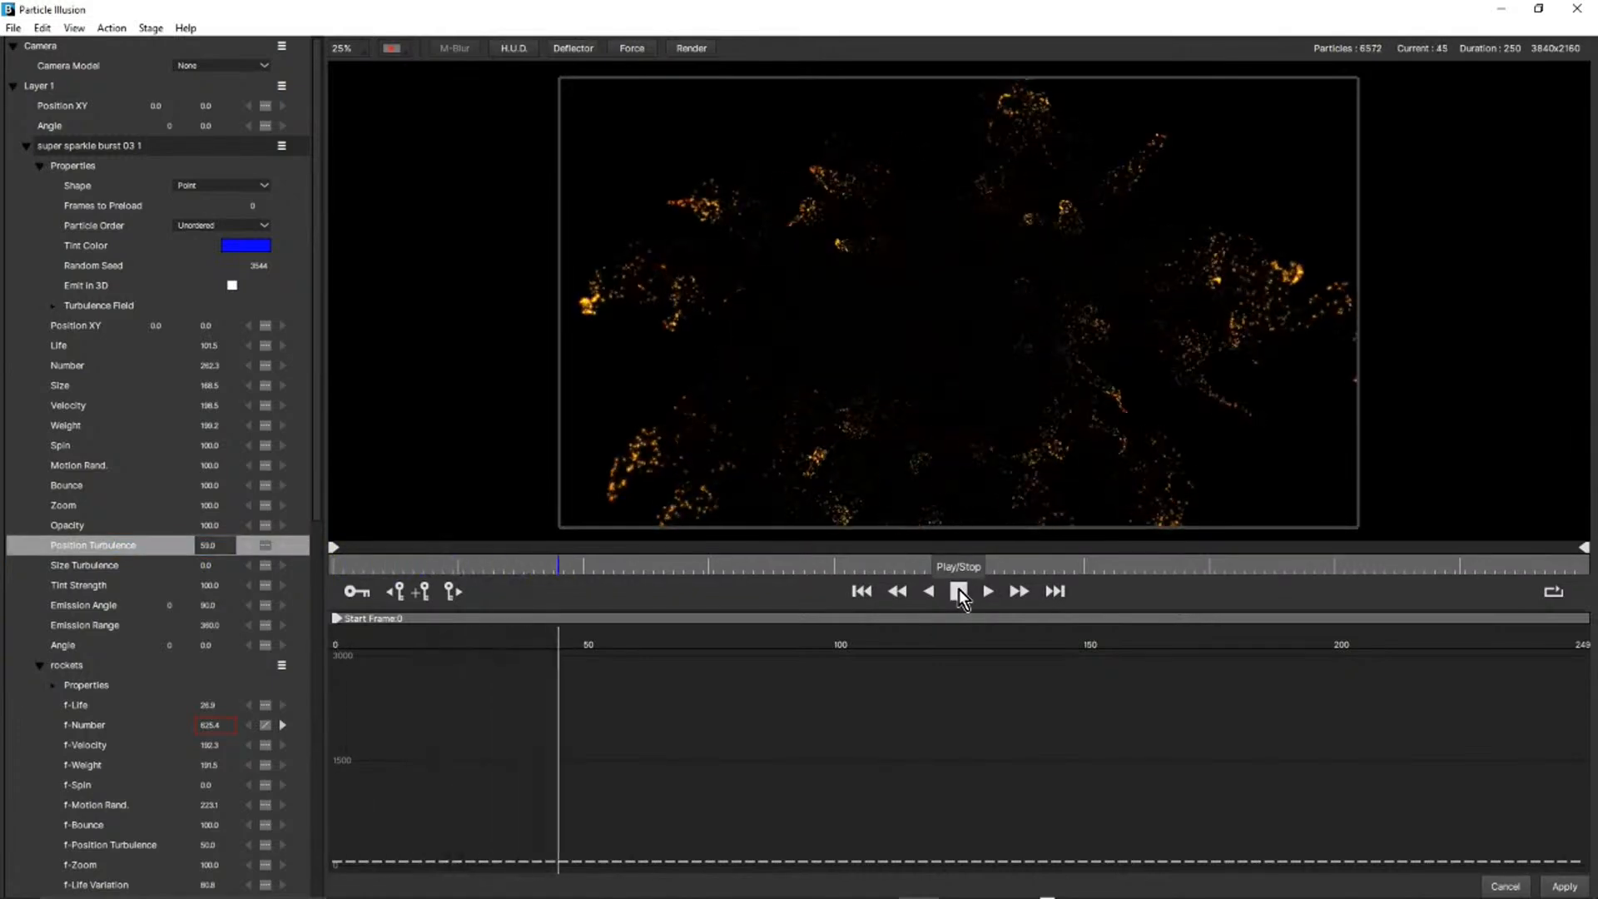
left_click(958, 590)
left_click(866, 591)
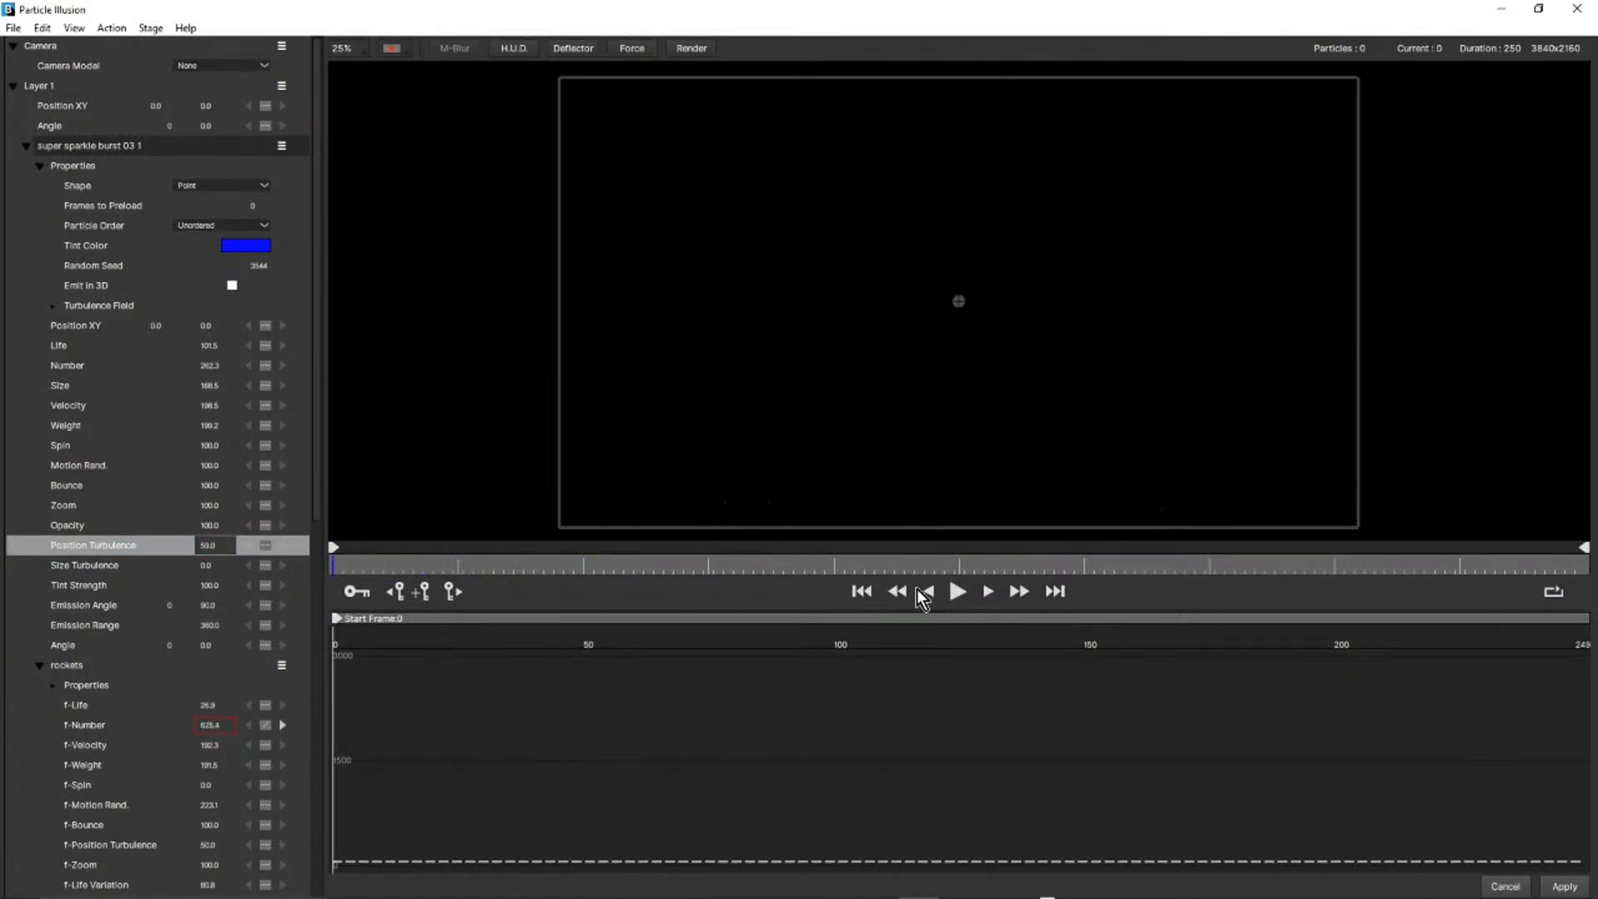
left_click(962, 598)
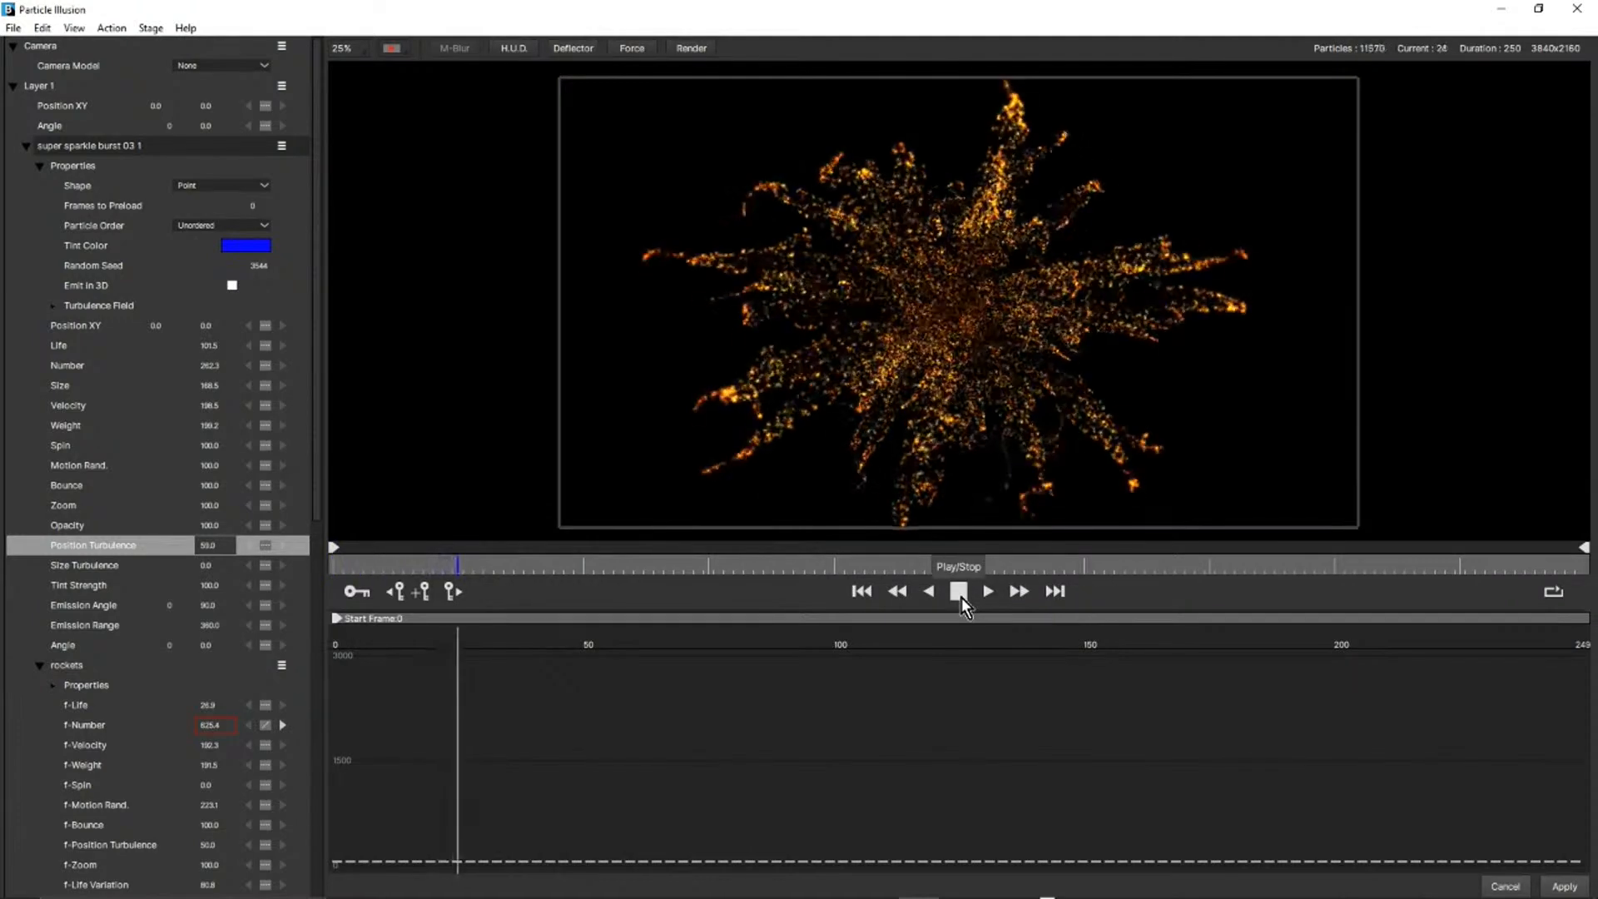
left_click(962, 597)
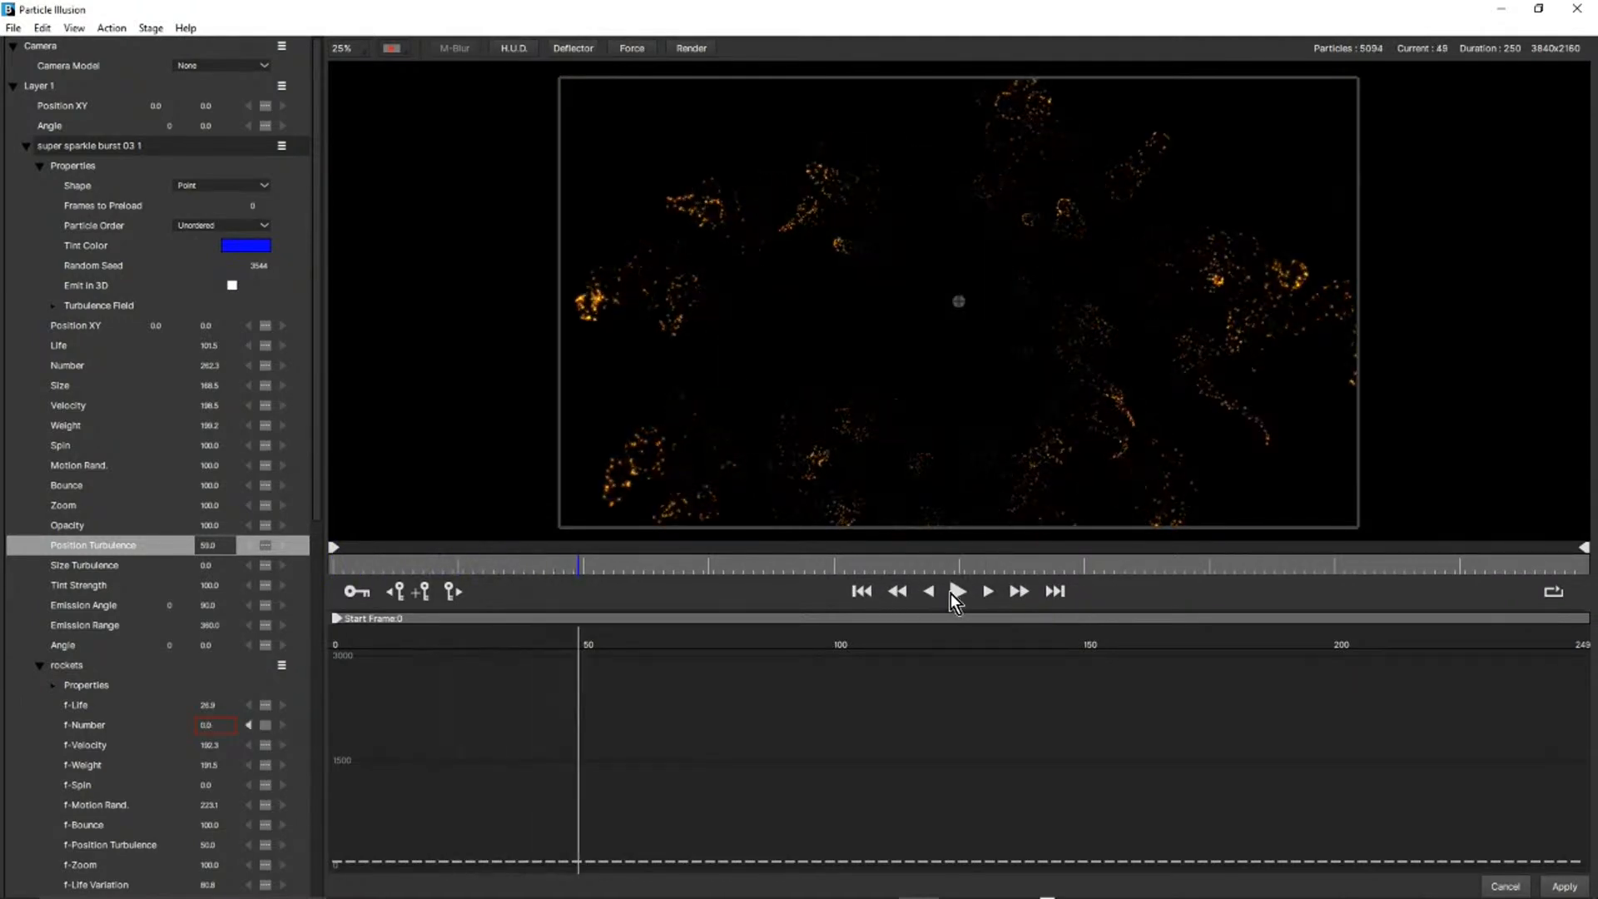
left_click(958, 590)
left_click(867, 592)
left_click(862, 591)
left_click(957, 589)
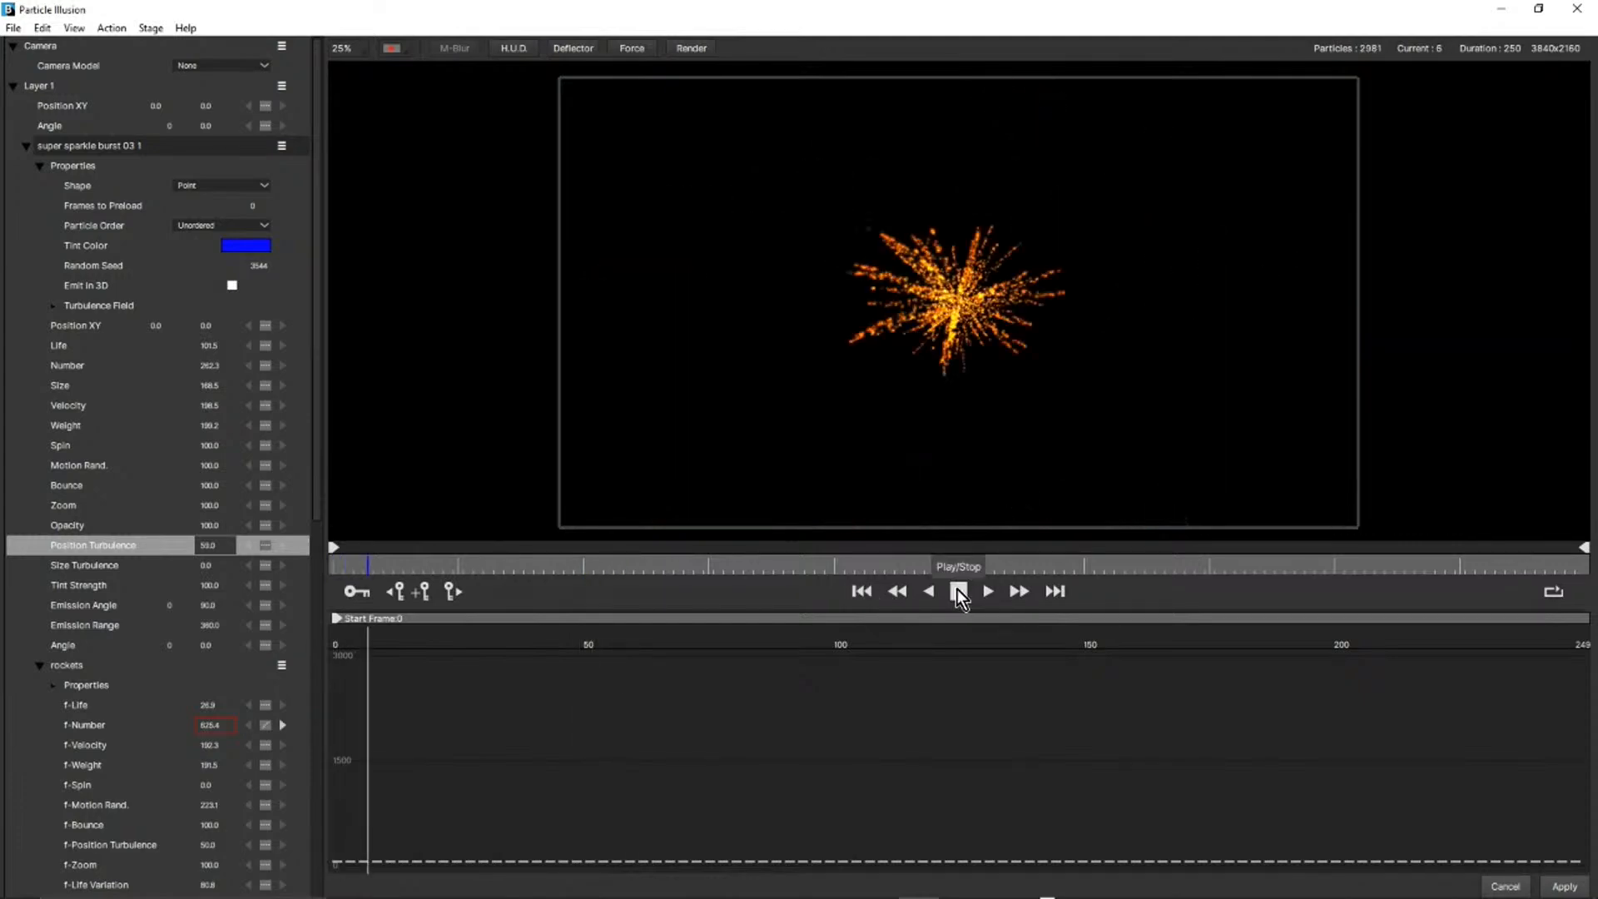
left_click_drag(409, 560, 488, 554)
Look through the rockets parameters and display the graph of f-Position Turb. Over Life.
left_click_drag(318, 445, 342, 719)
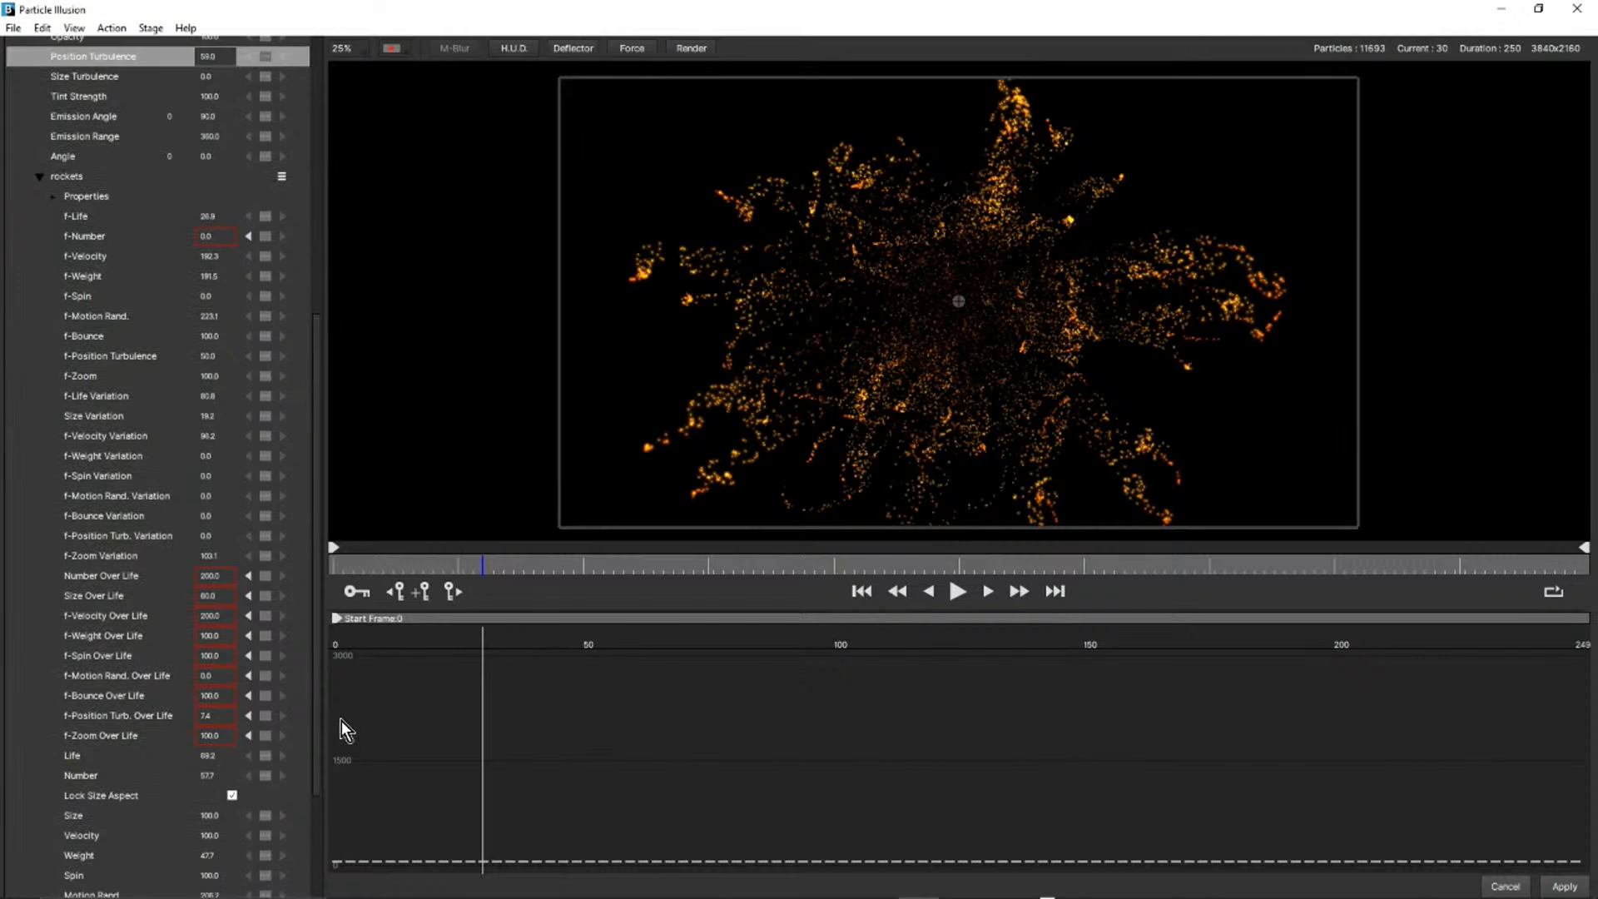
scroll(192, 421, "up", 2)
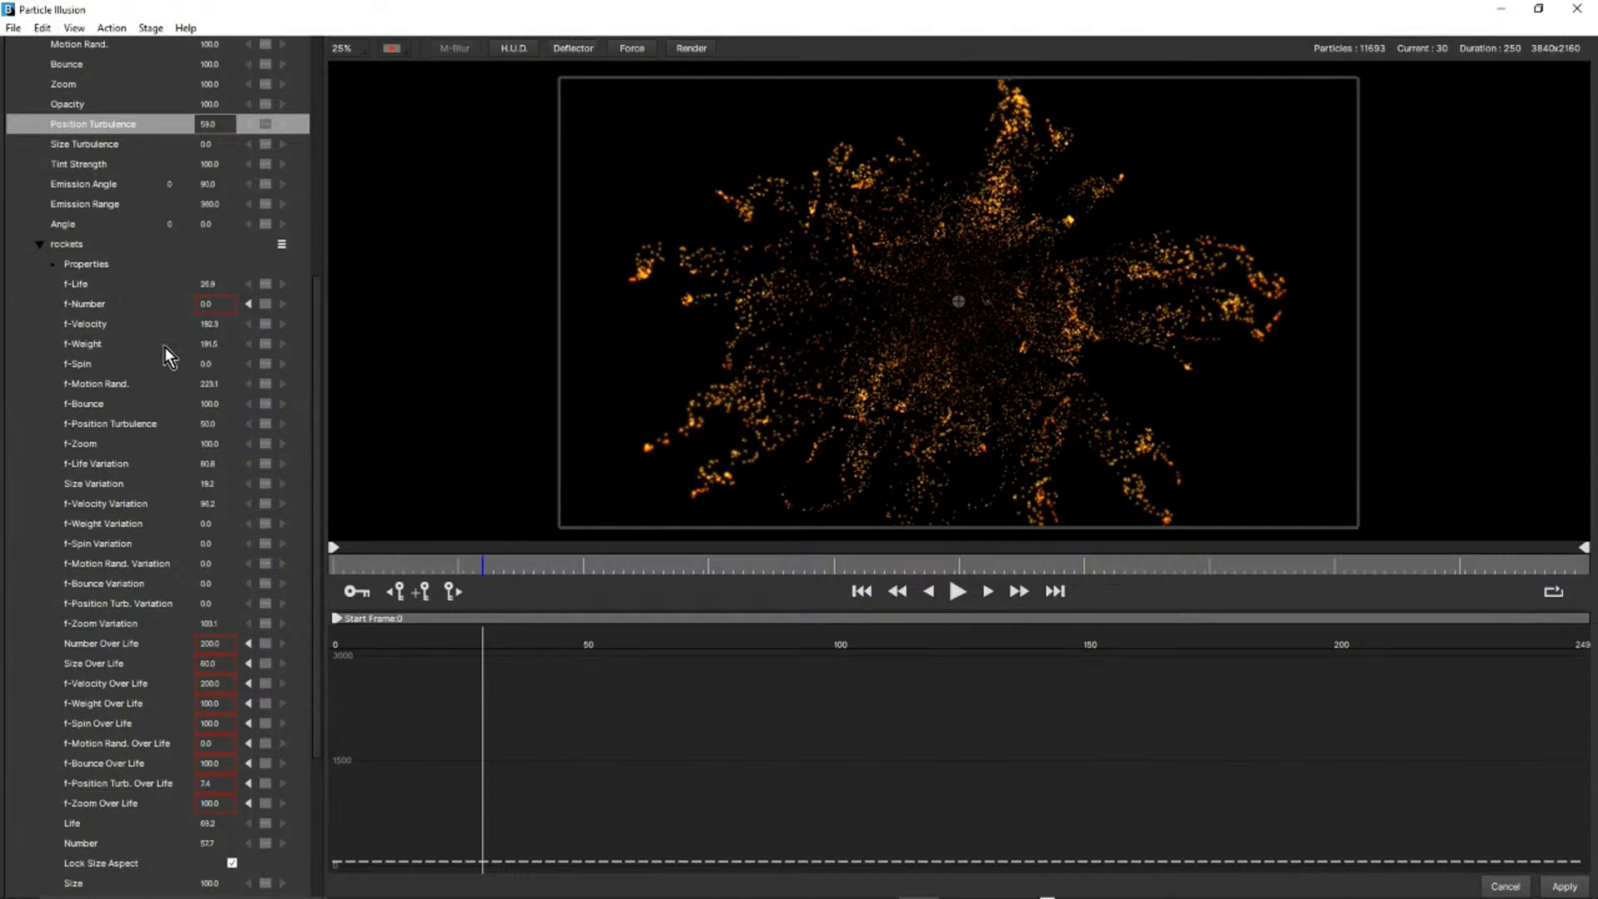
left_click_drag(321, 317, 330, 461)
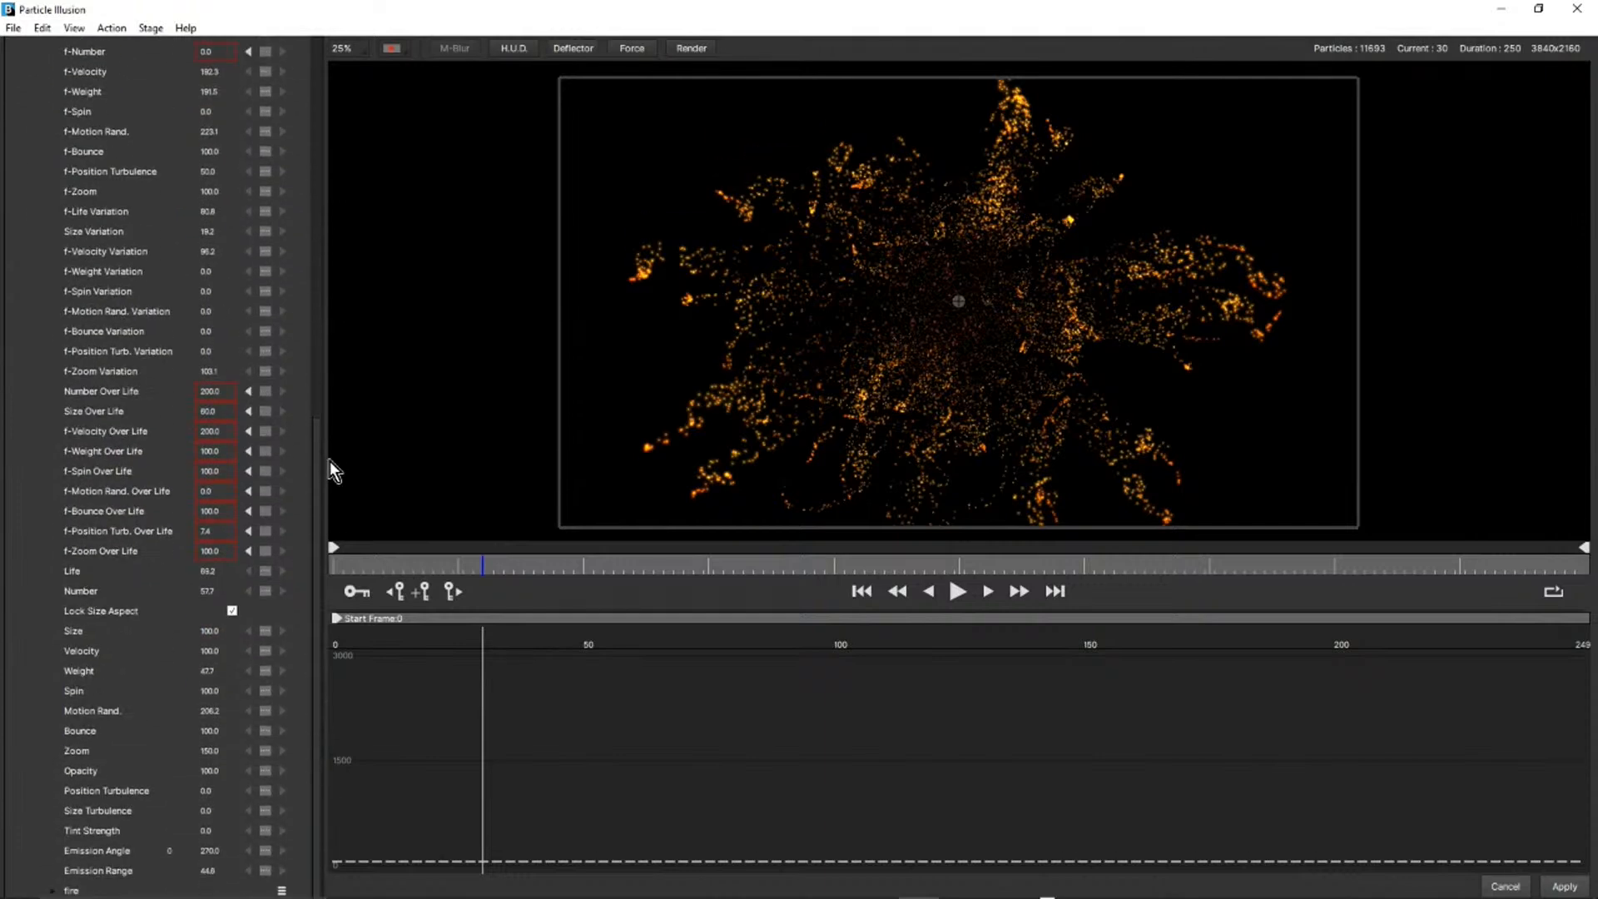
left_click(93, 532)
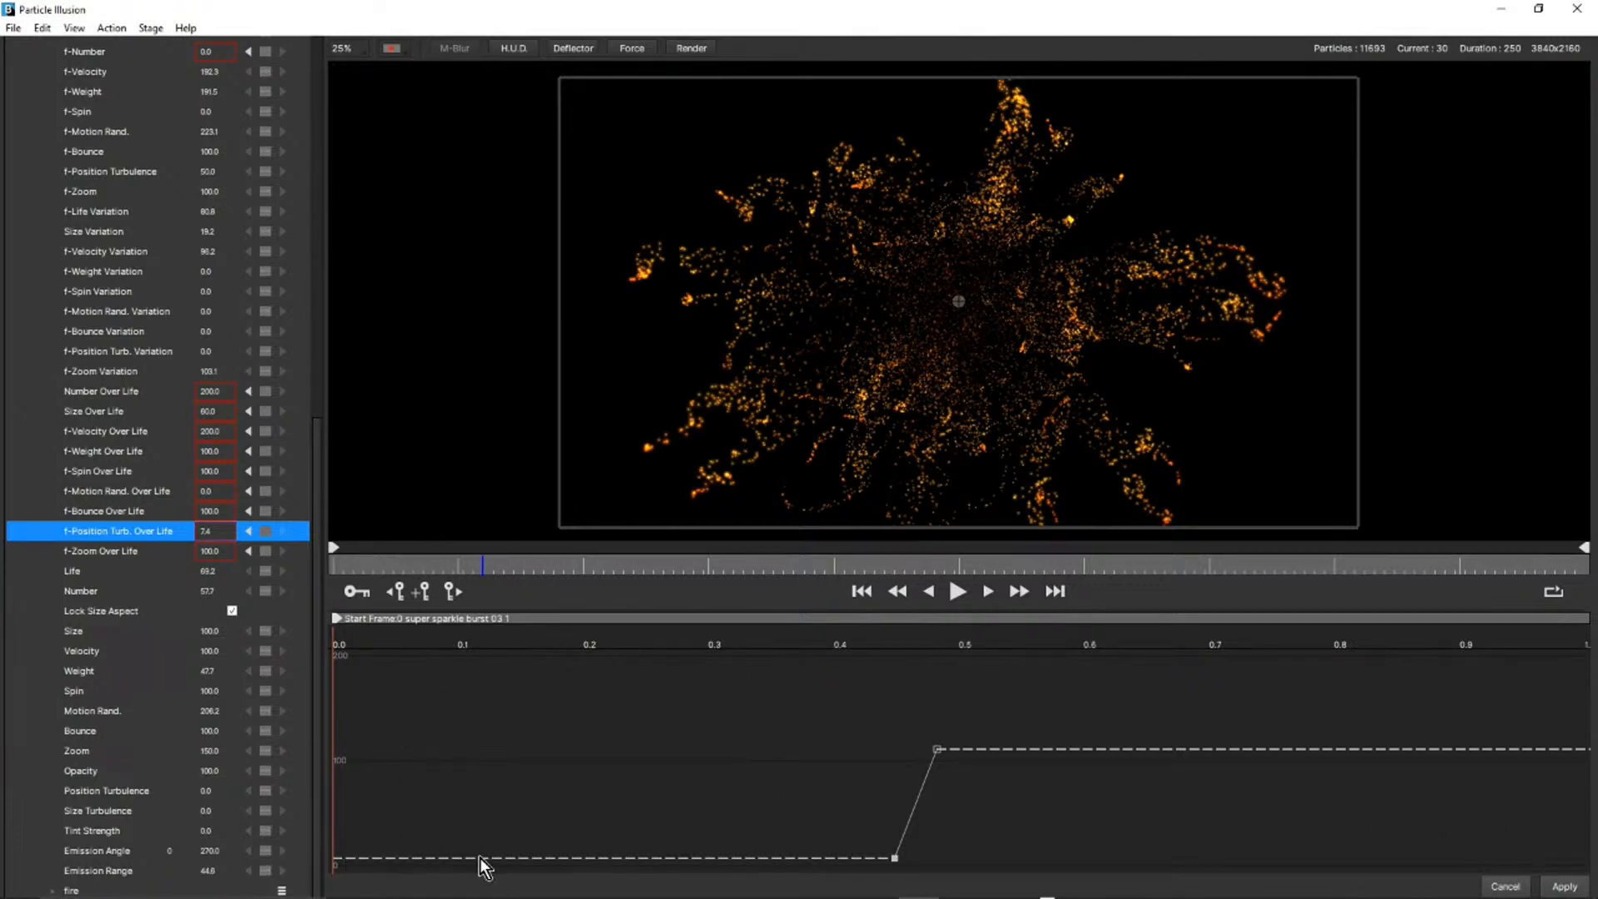
Replay the burst from the first frame to examine how turbulence builds over particle life, and leave Particle Illusion without applying changes.
left_click(862, 592)
left_click(958, 592)
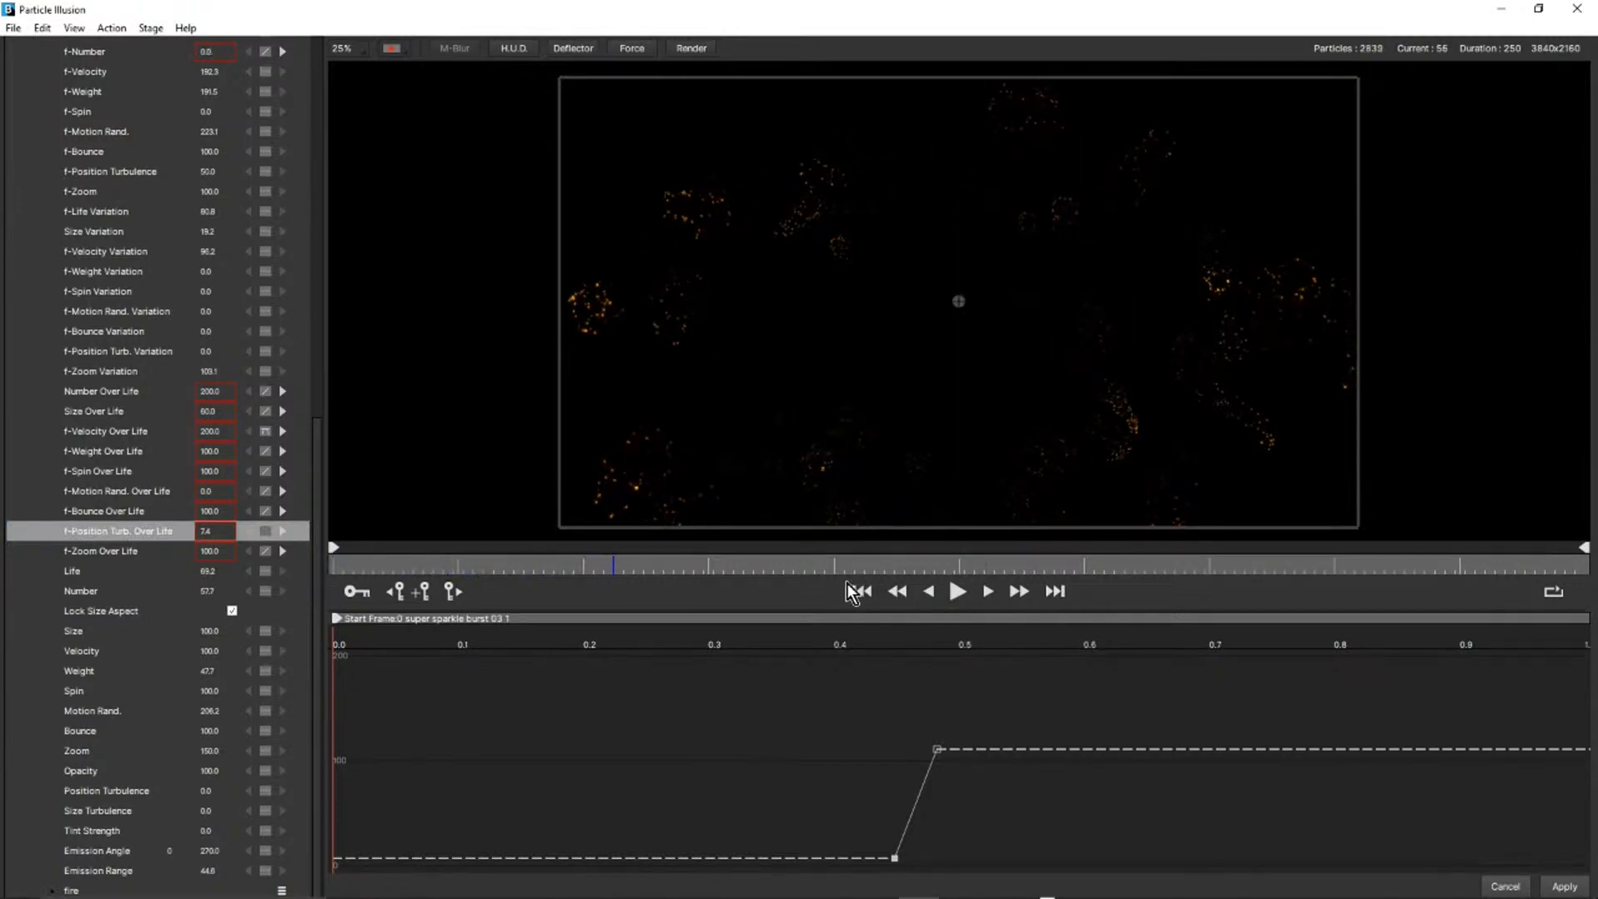
left_click(957, 592)
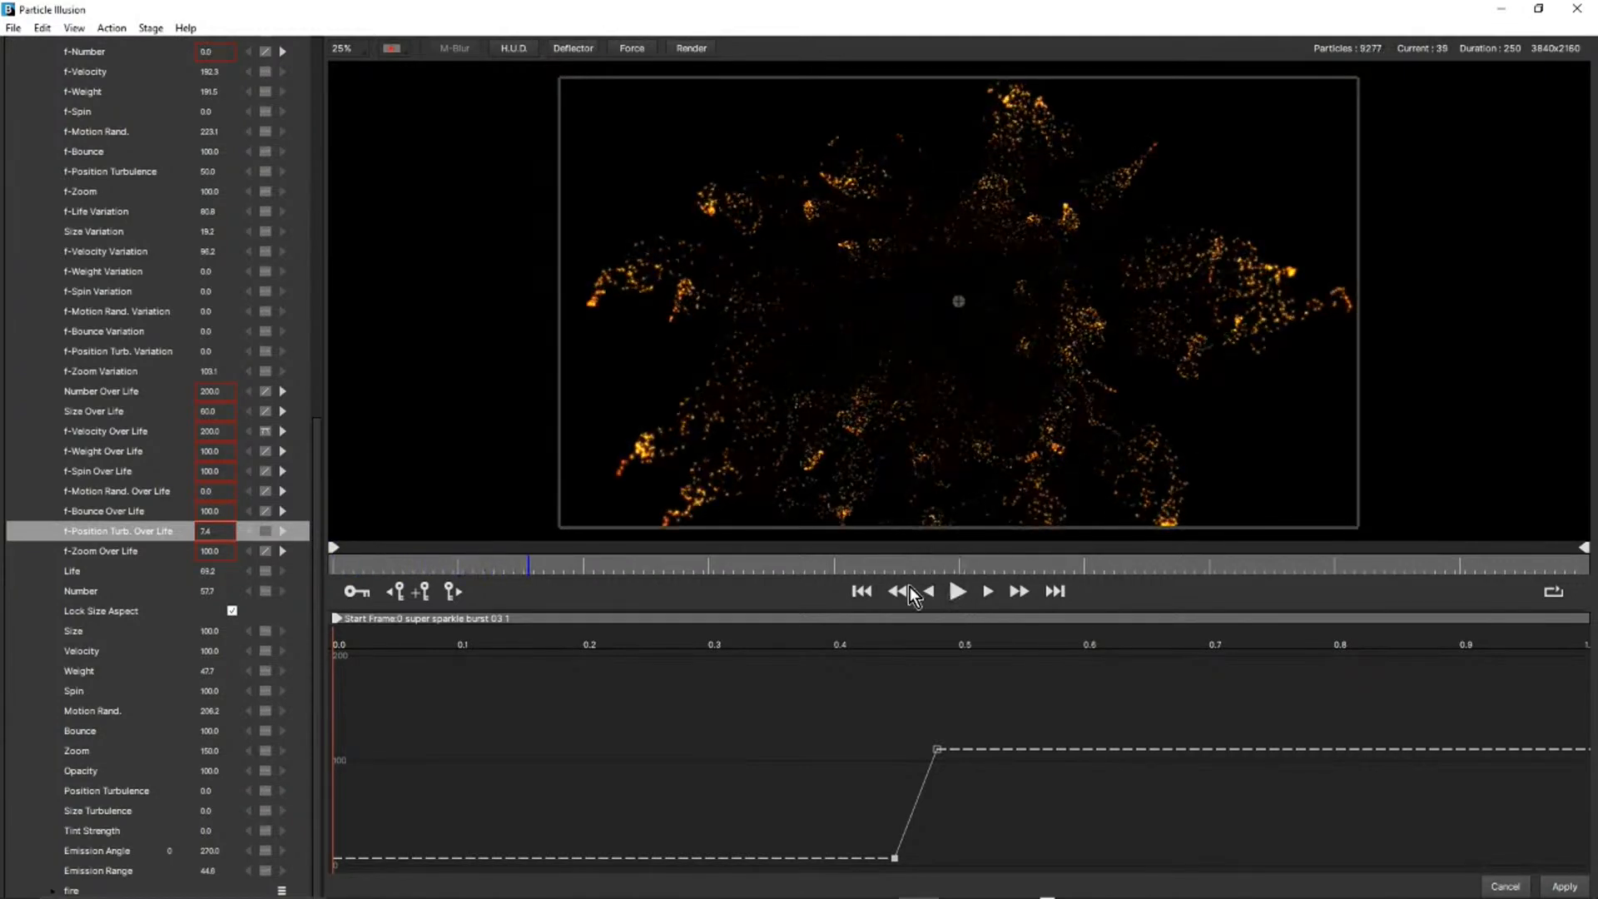
left_click(863, 593)
left_click(958, 593)
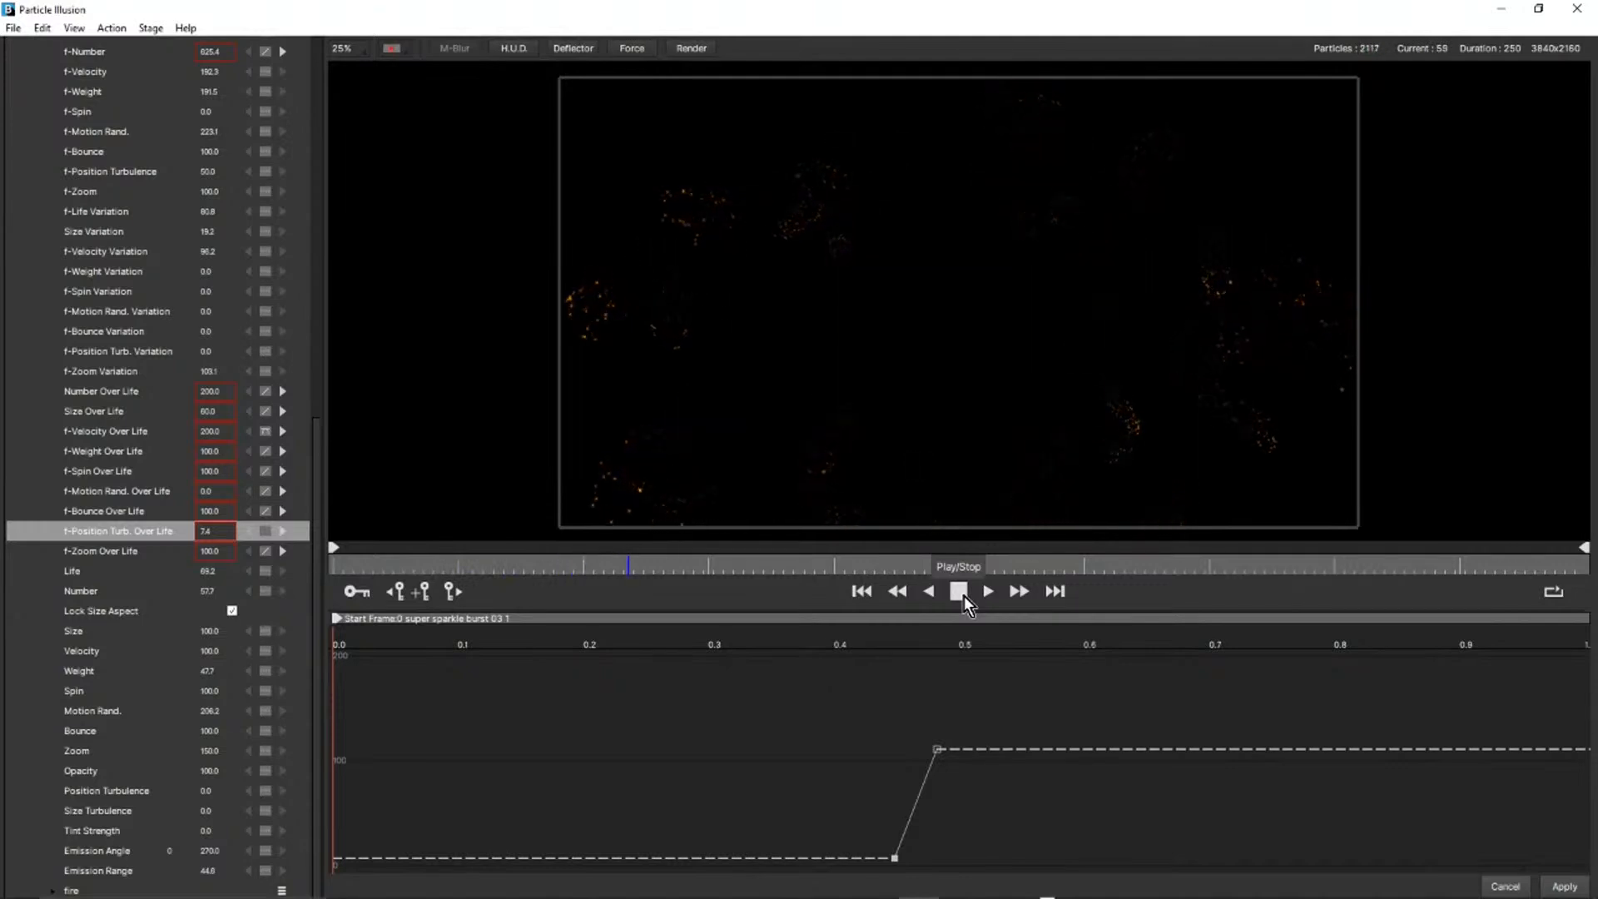
left_click(862, 593)
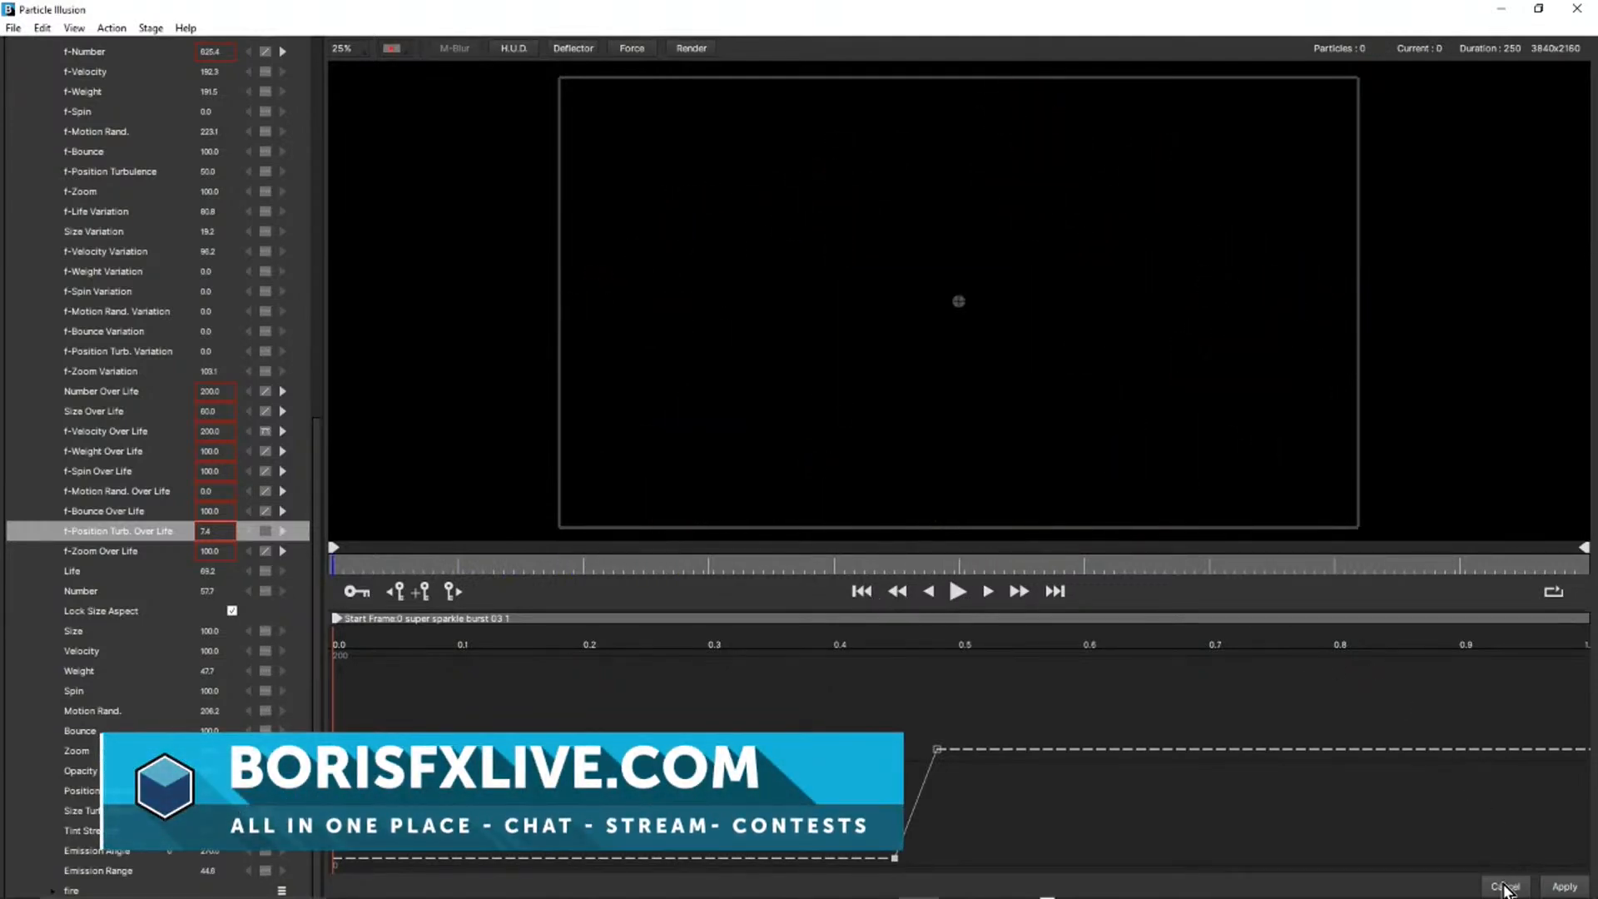
left_click(1505, 889)
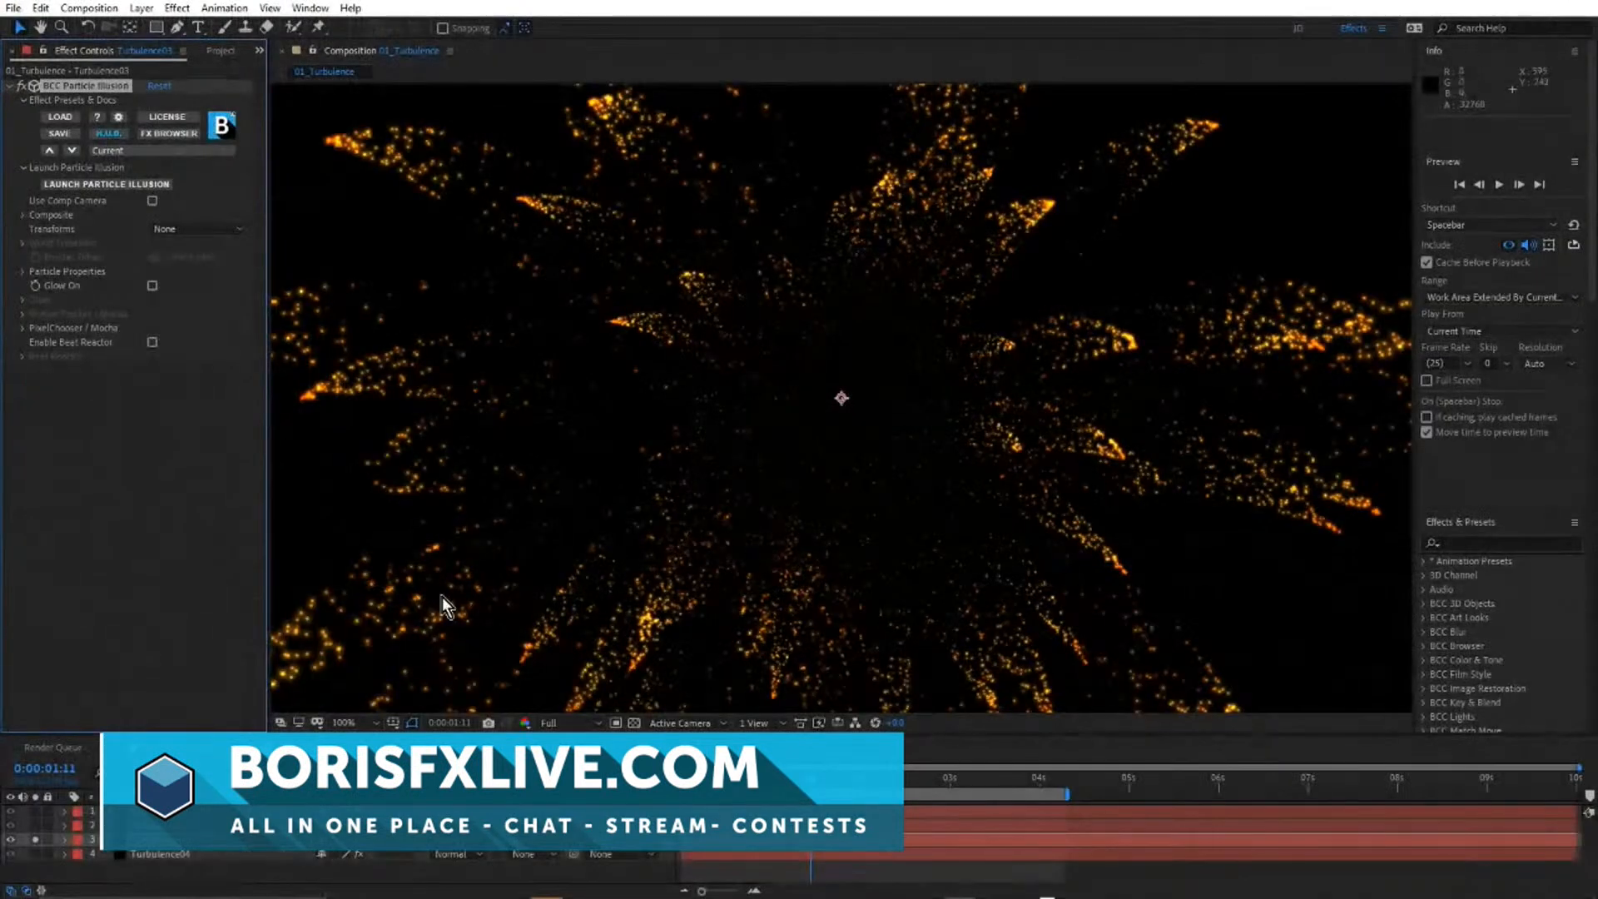
Solo and select the Turbulence04 layer and preview its two particle trails.
left_click(35, 853, "alt")
left_click(137, 854)
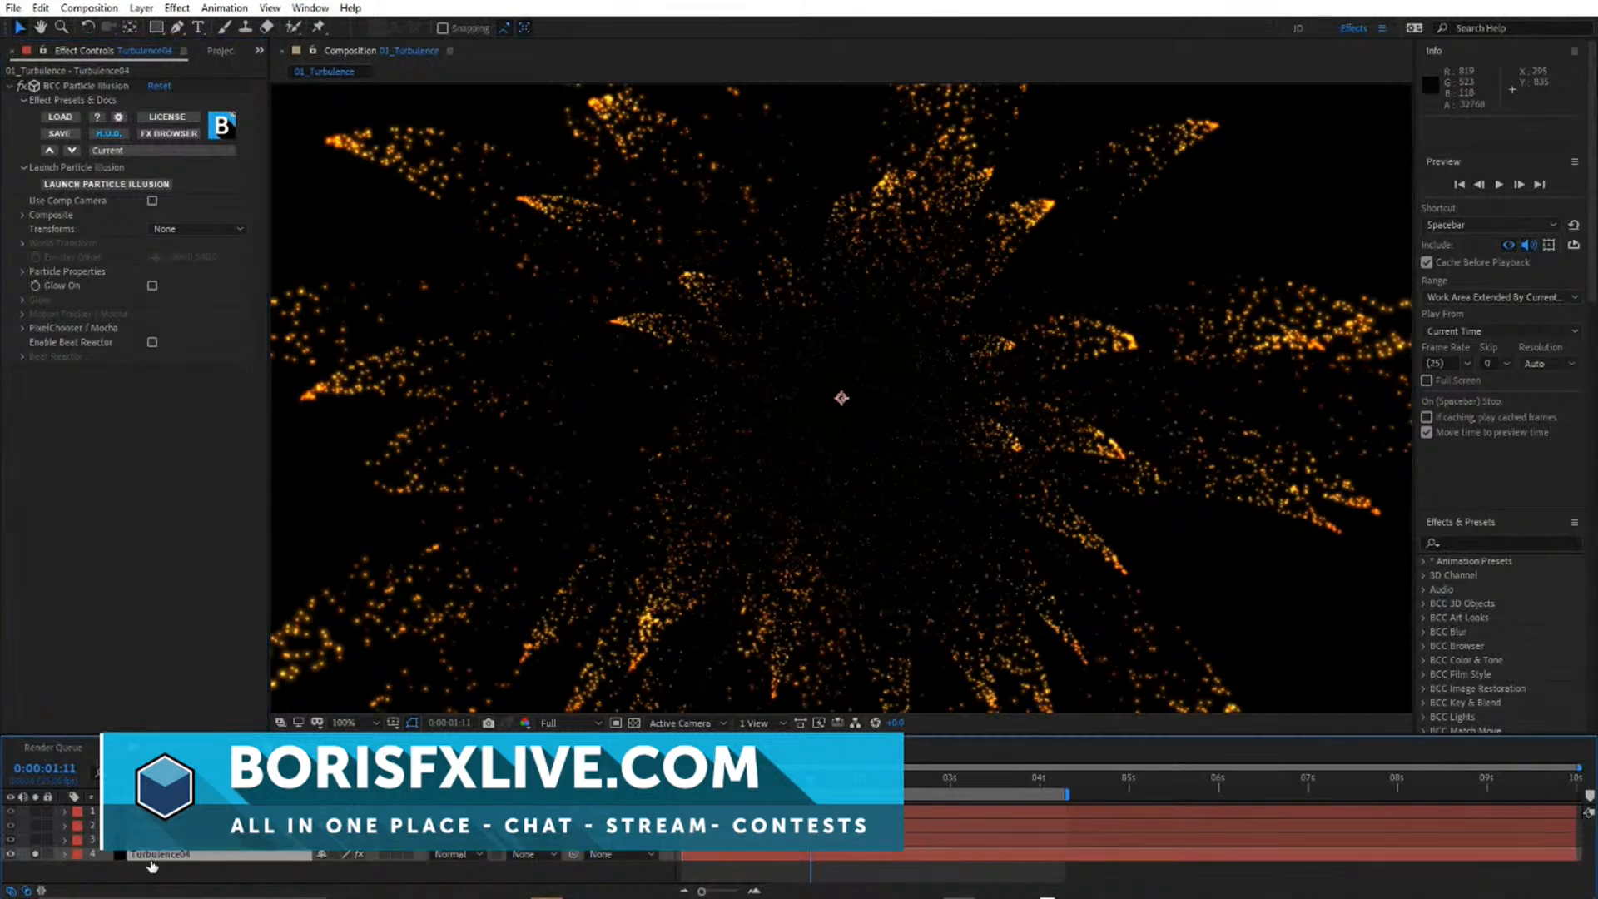
left_click_drag(691, 394, 980, 386)
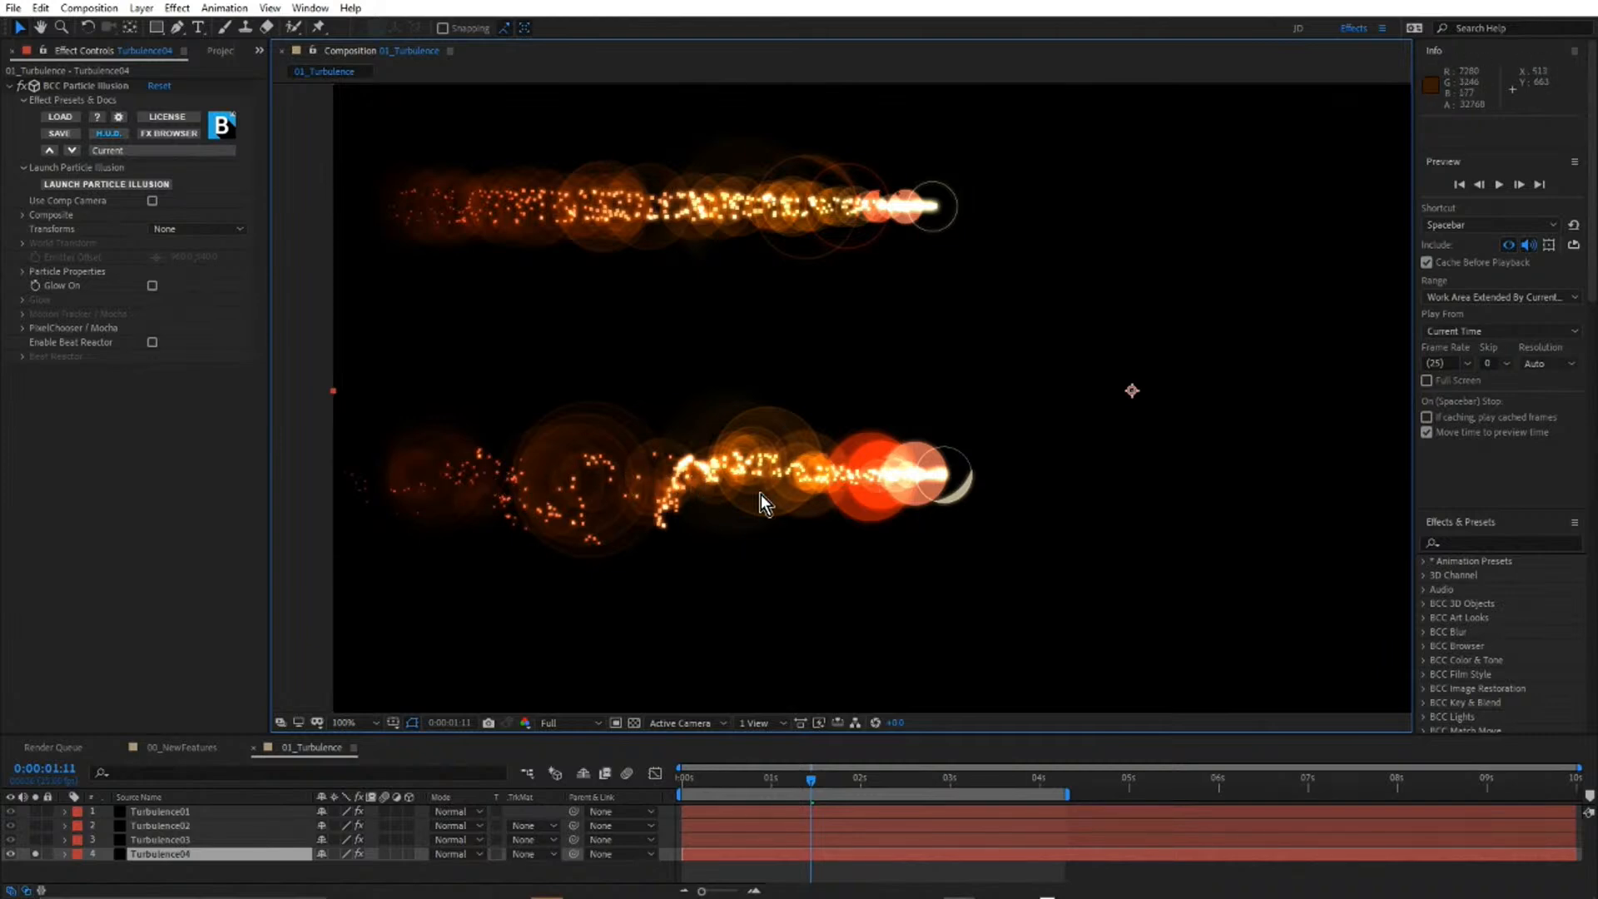
key("space")
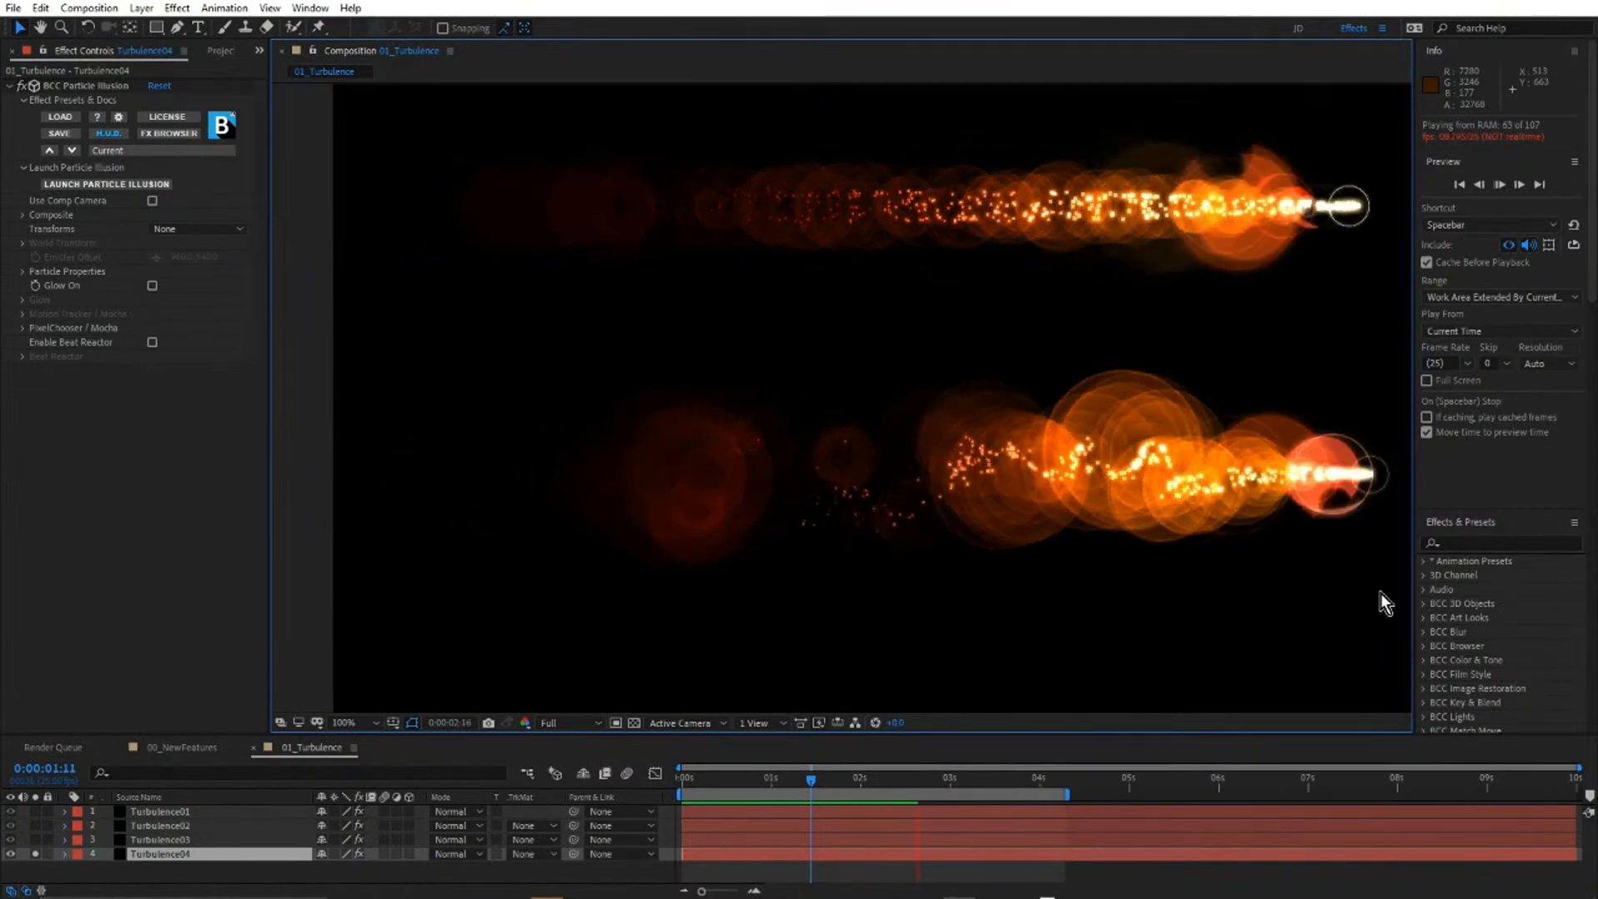
key("space")
Replay the Turbulence04 trails in the maximized composition view to compare the straight and turbulent ones, and restore the normal layout.
key("grave")
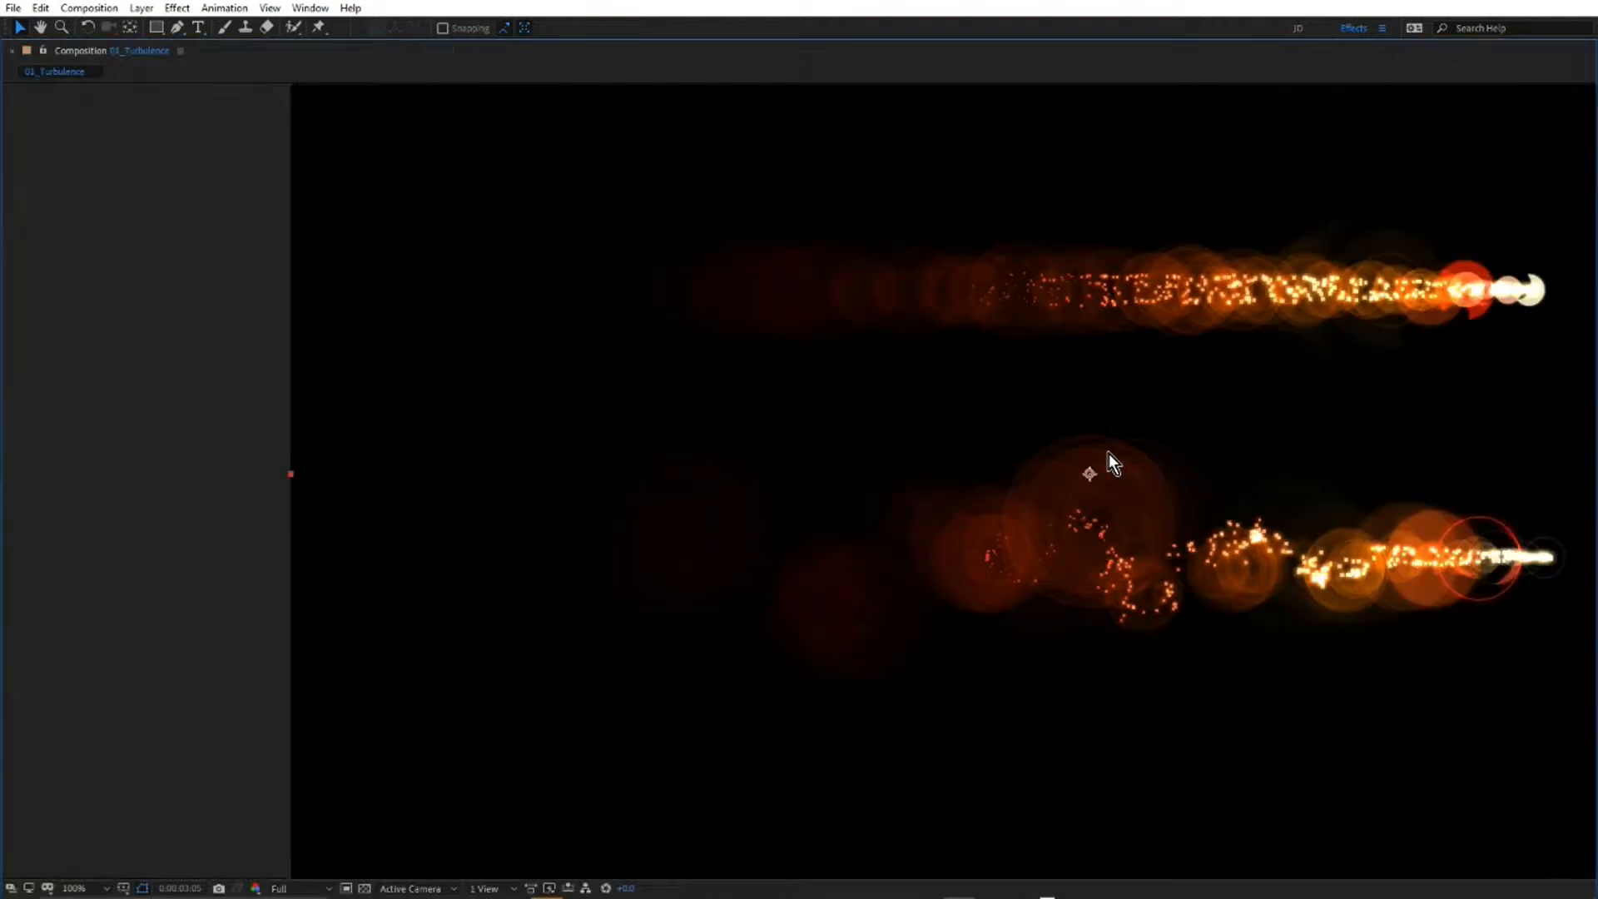
left_click_drag(774, 391, 677, 379)
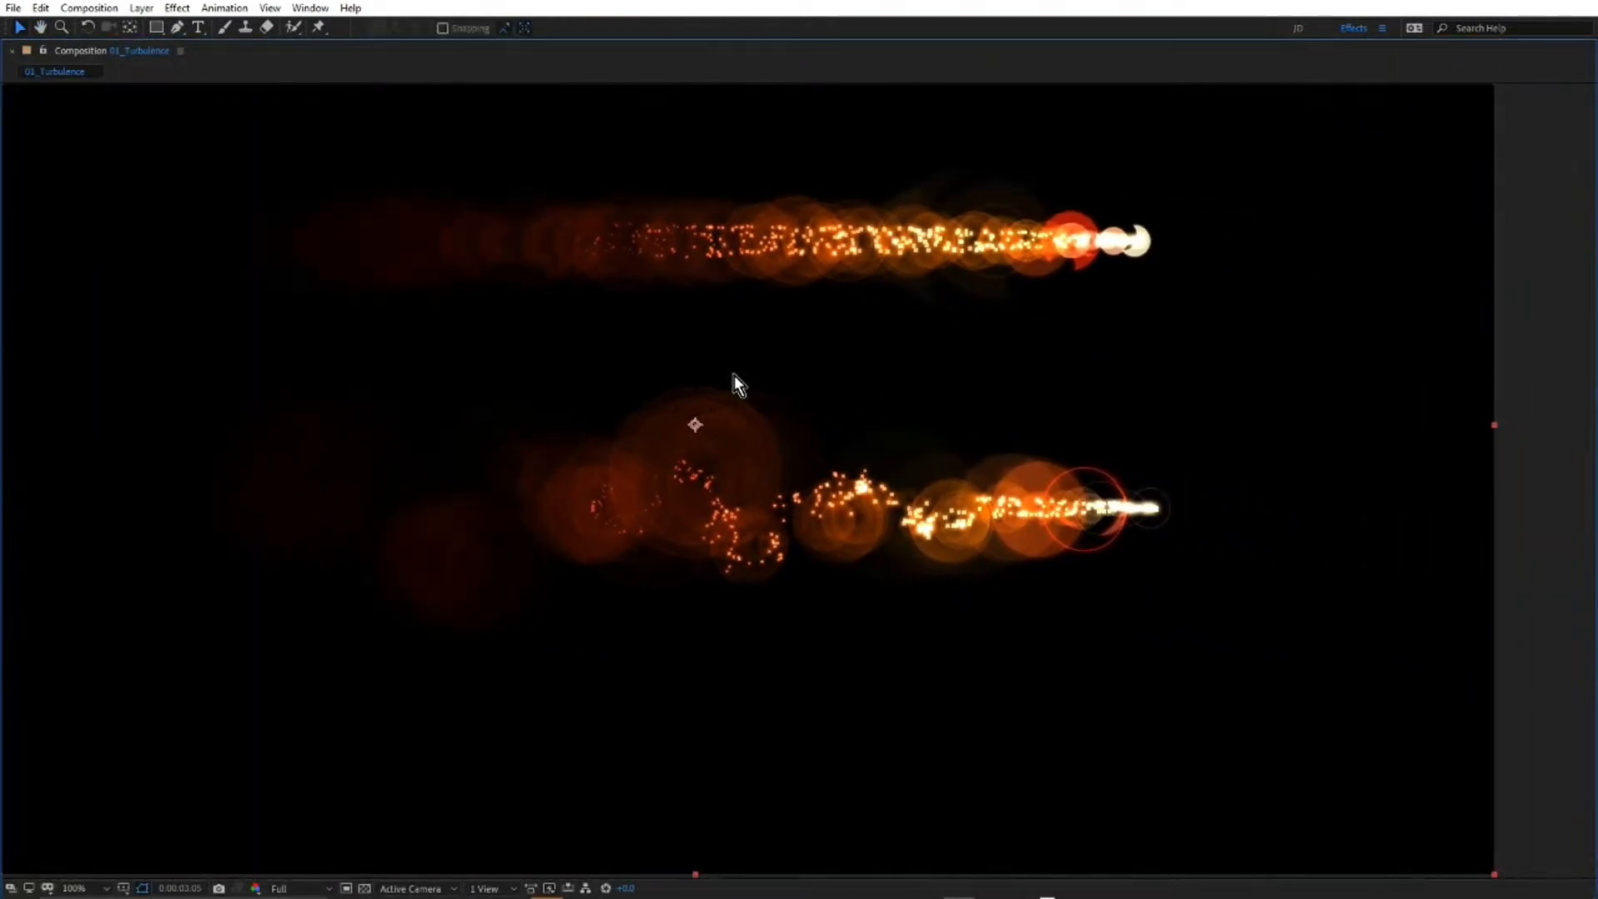
key("space")
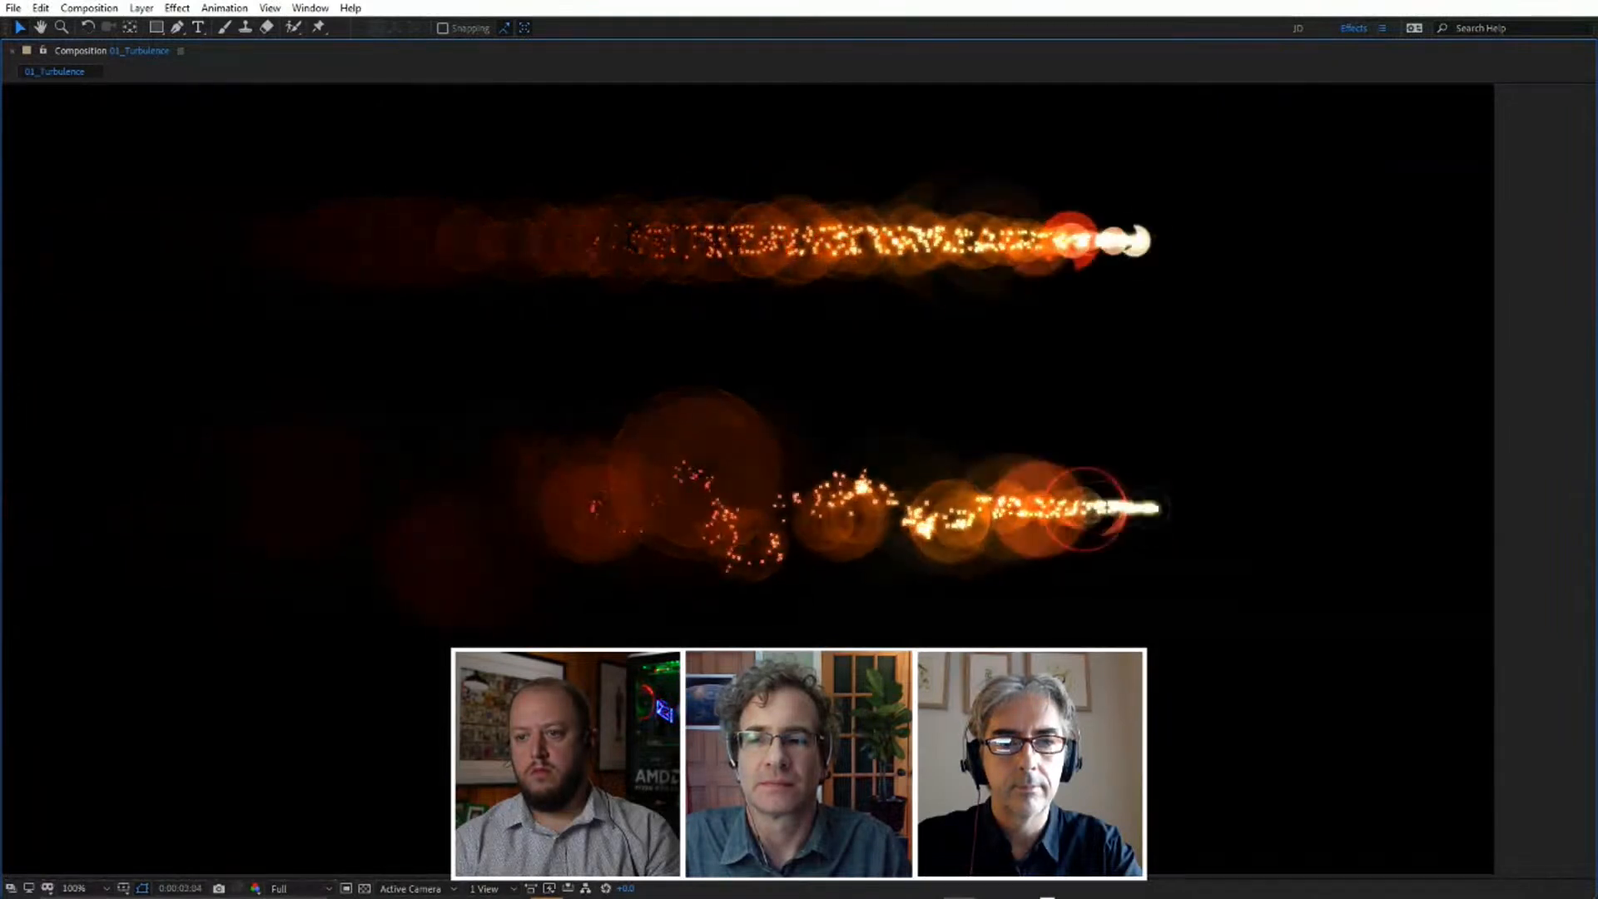
key("space")
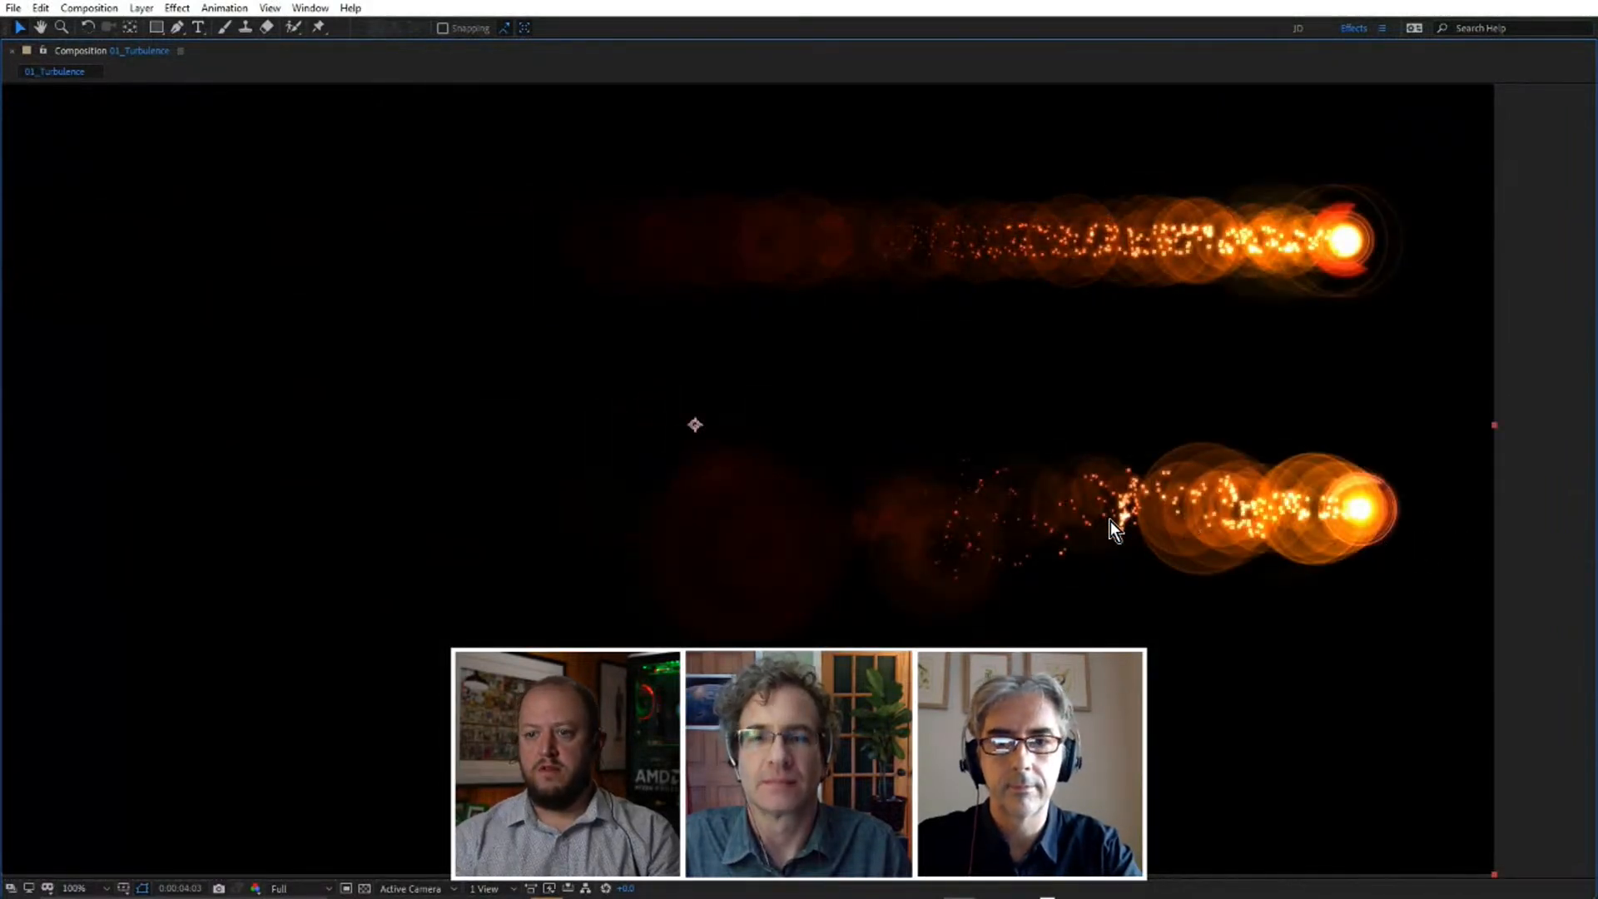
key("grave")
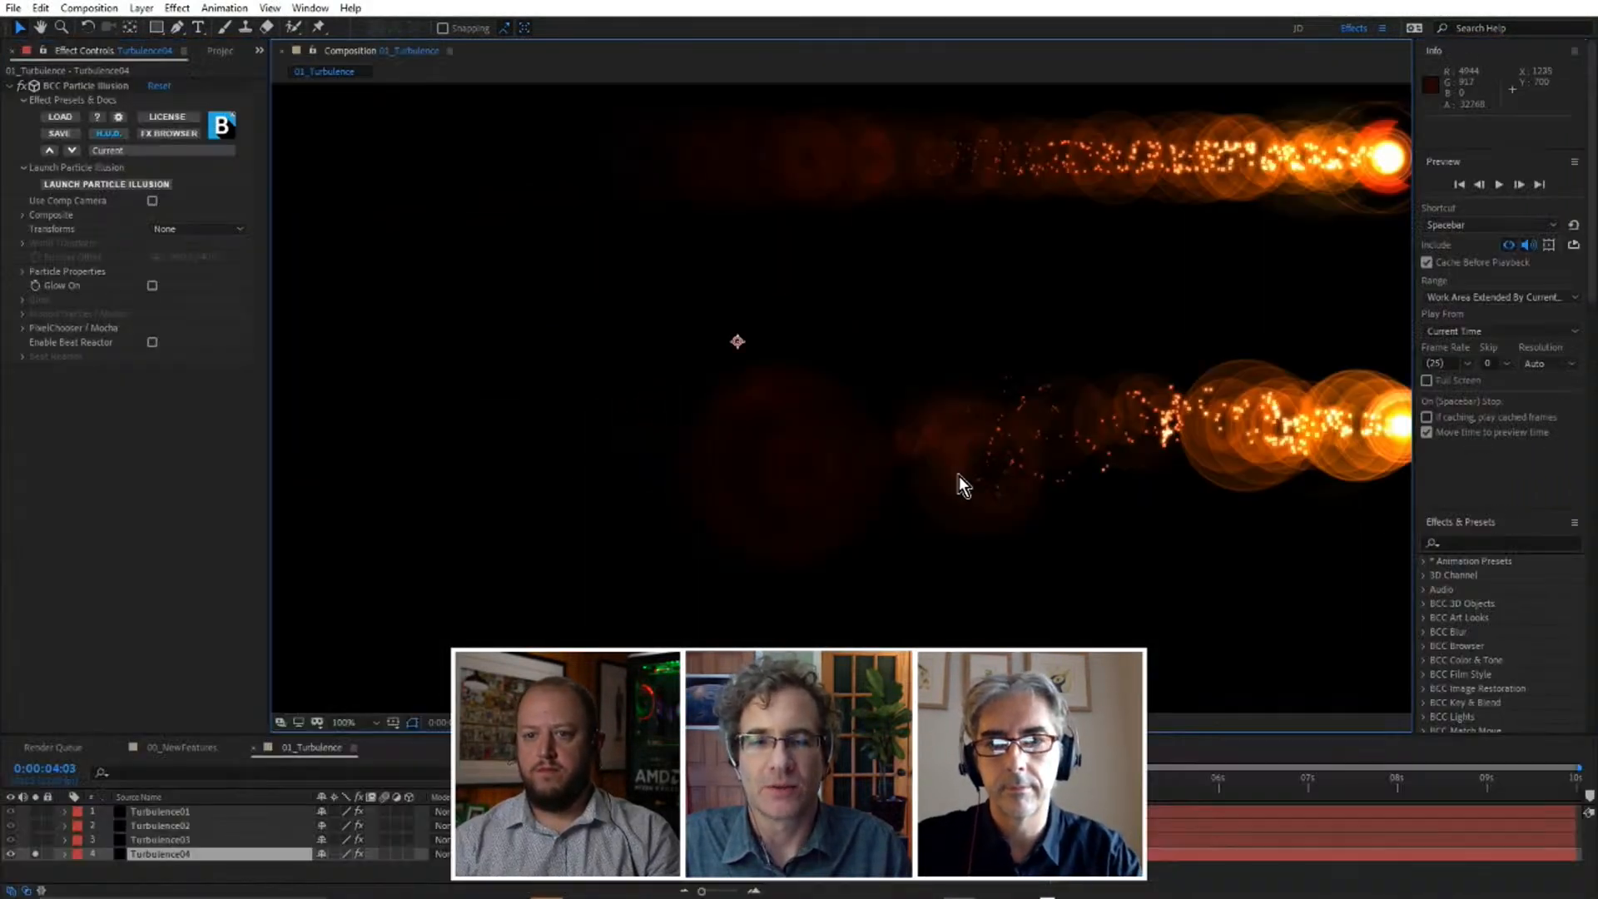
Open the 02_Lines composition and show its whole frame at 50% above an enlarged layer list.
left_click_drag(981, 428, 705, 462)
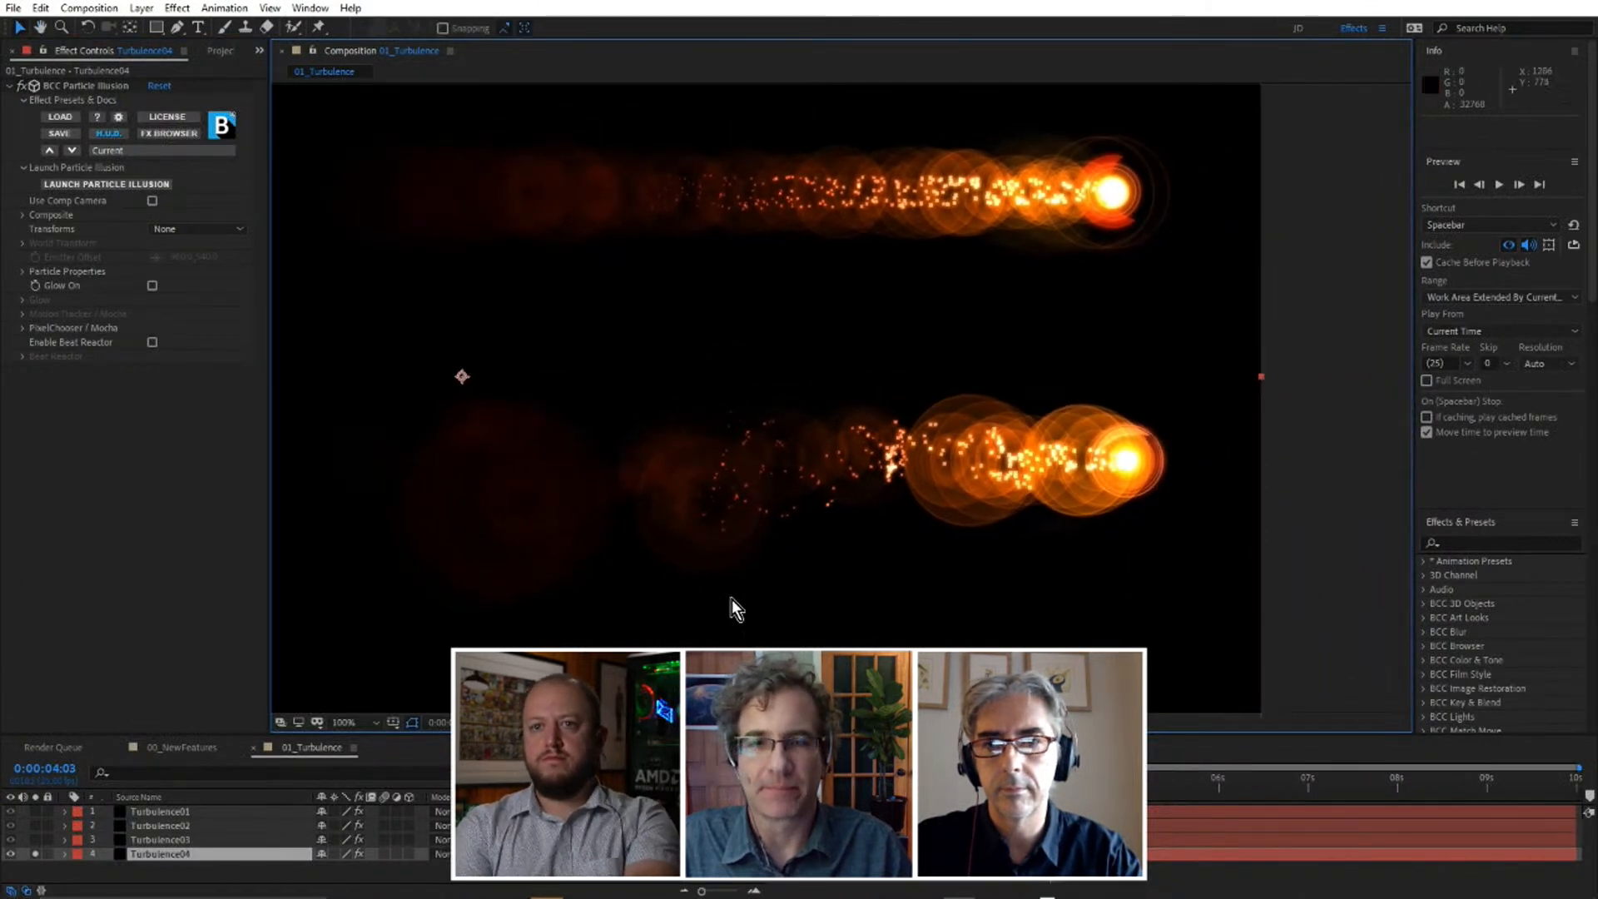
left_click_drag(714, 735, 714, 724)
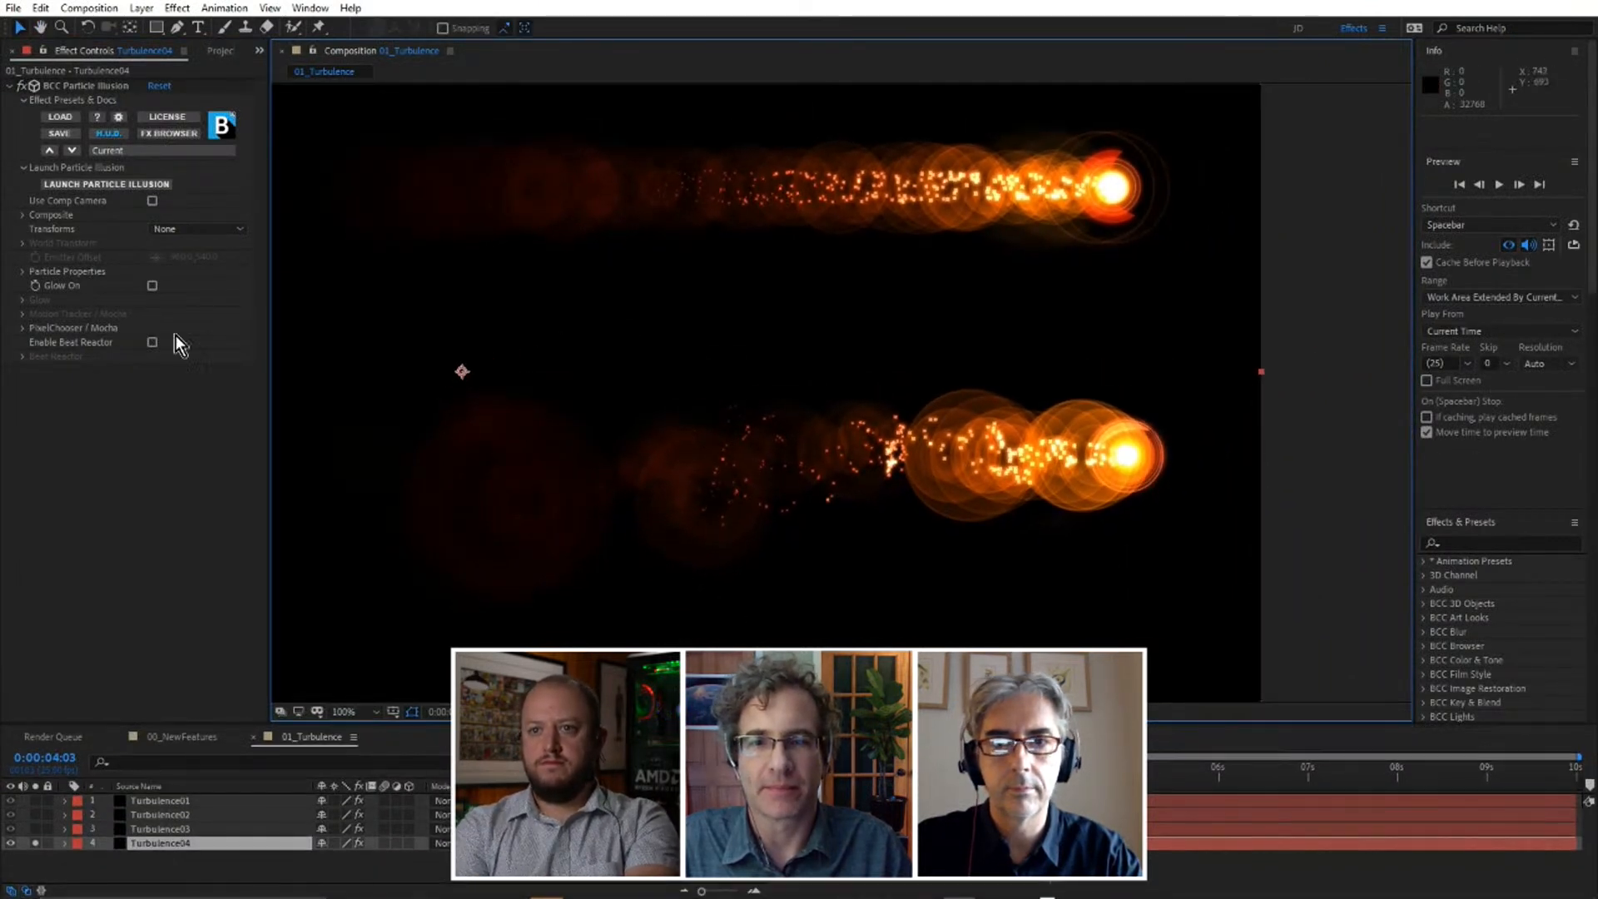
left_click(215, 47)
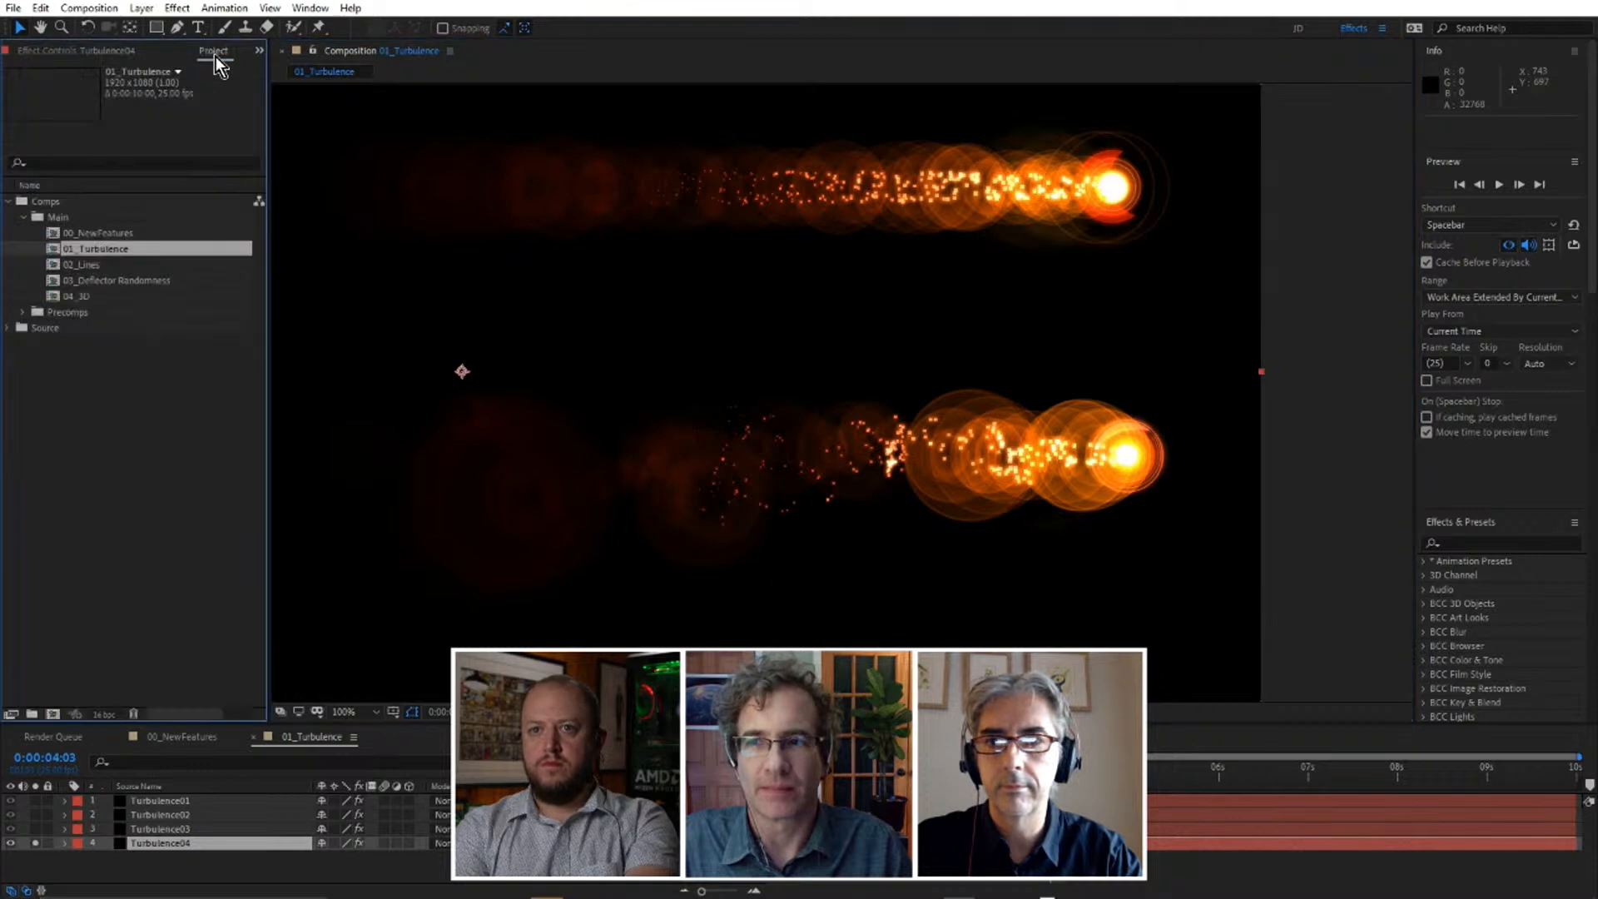
double_click(85, 265)
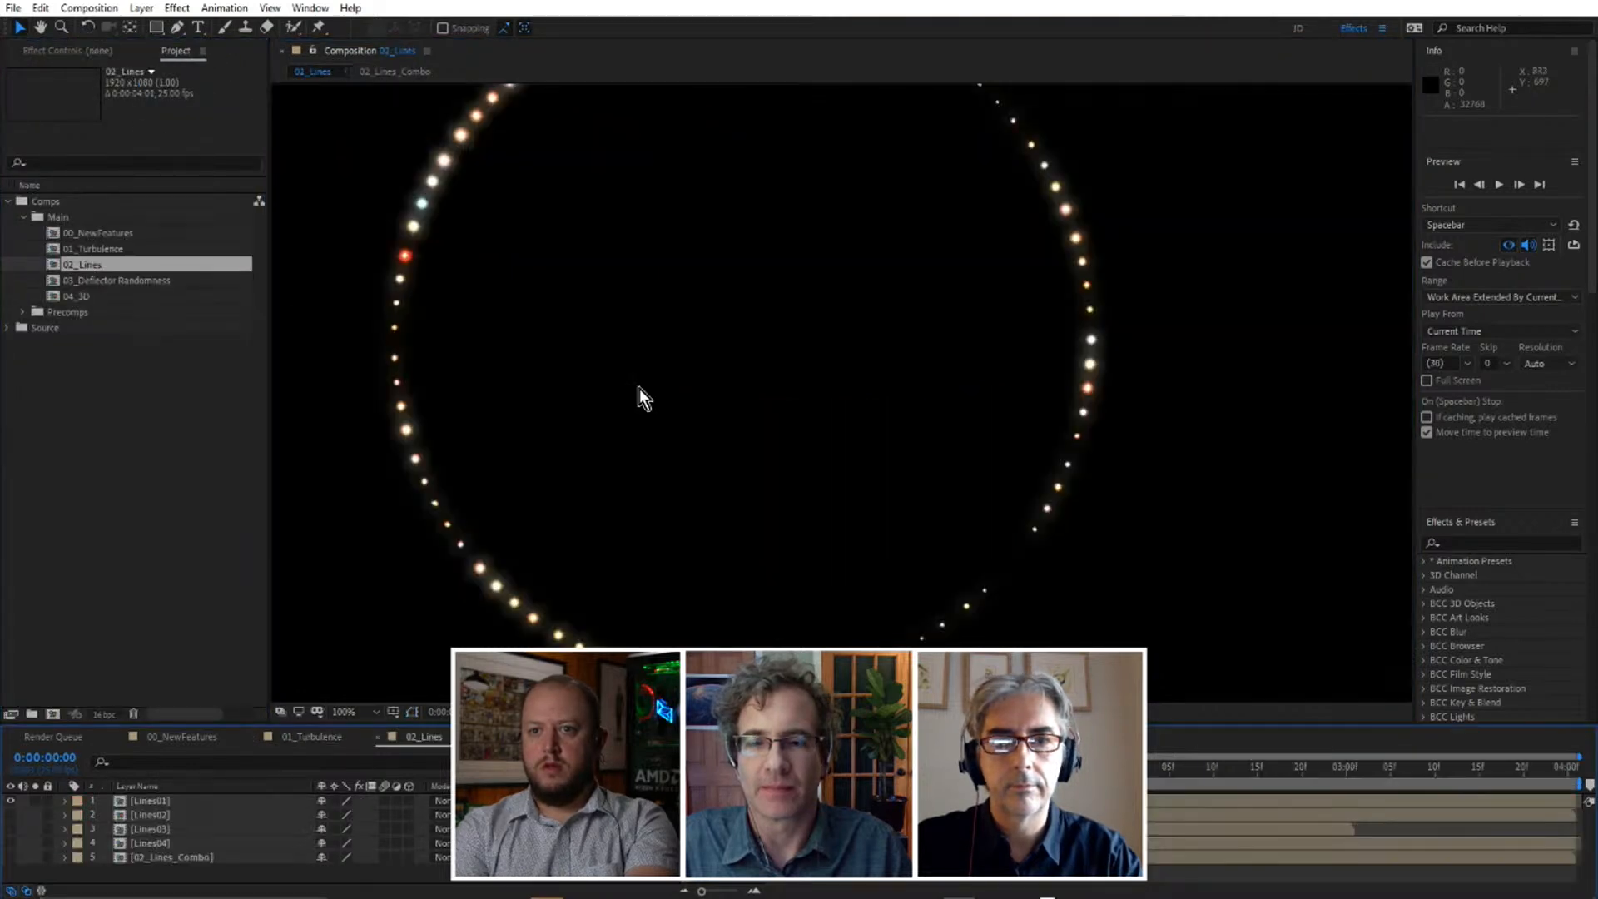
left_click_drag(846, 426, 924, 452)
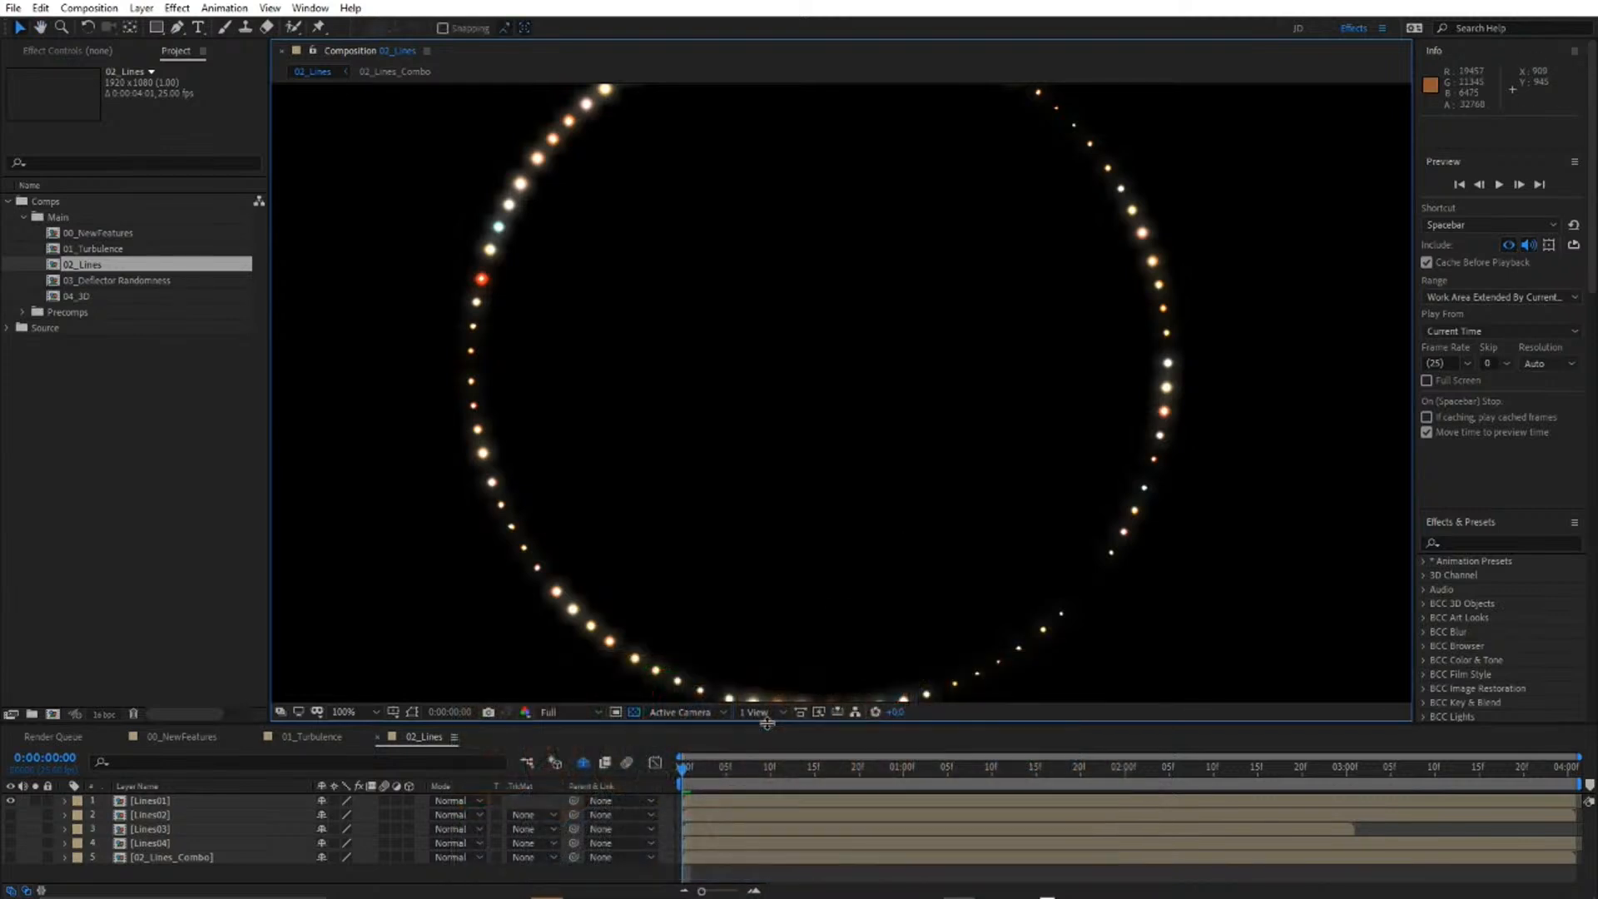
left_click_drag(764, 726, 766, 788)
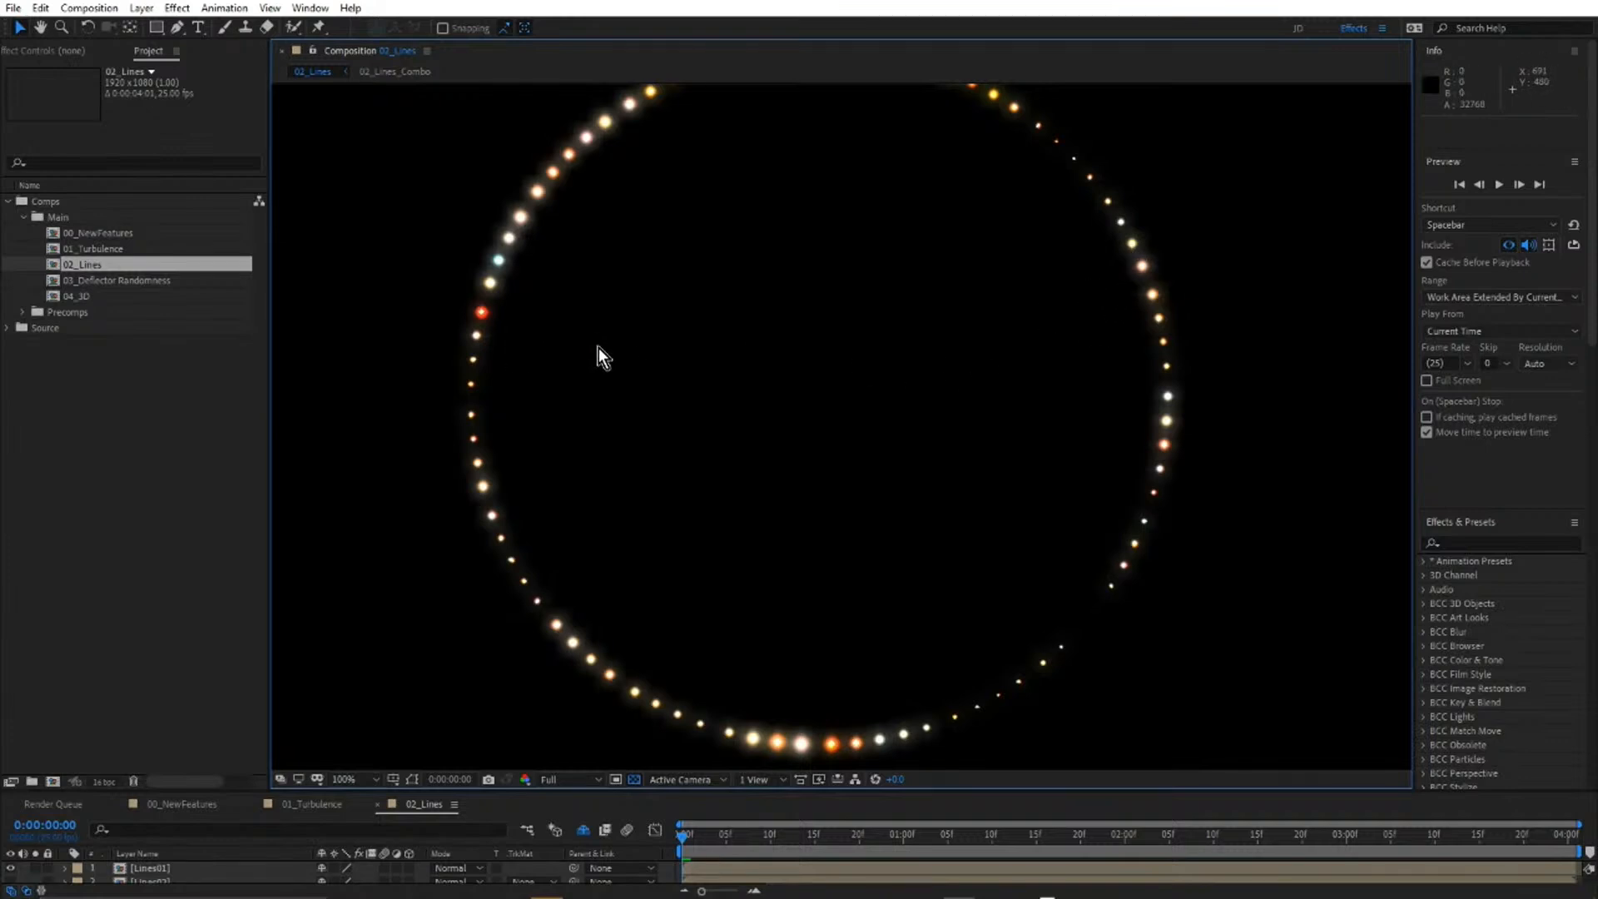
scroll(782, 392, "down", 2)
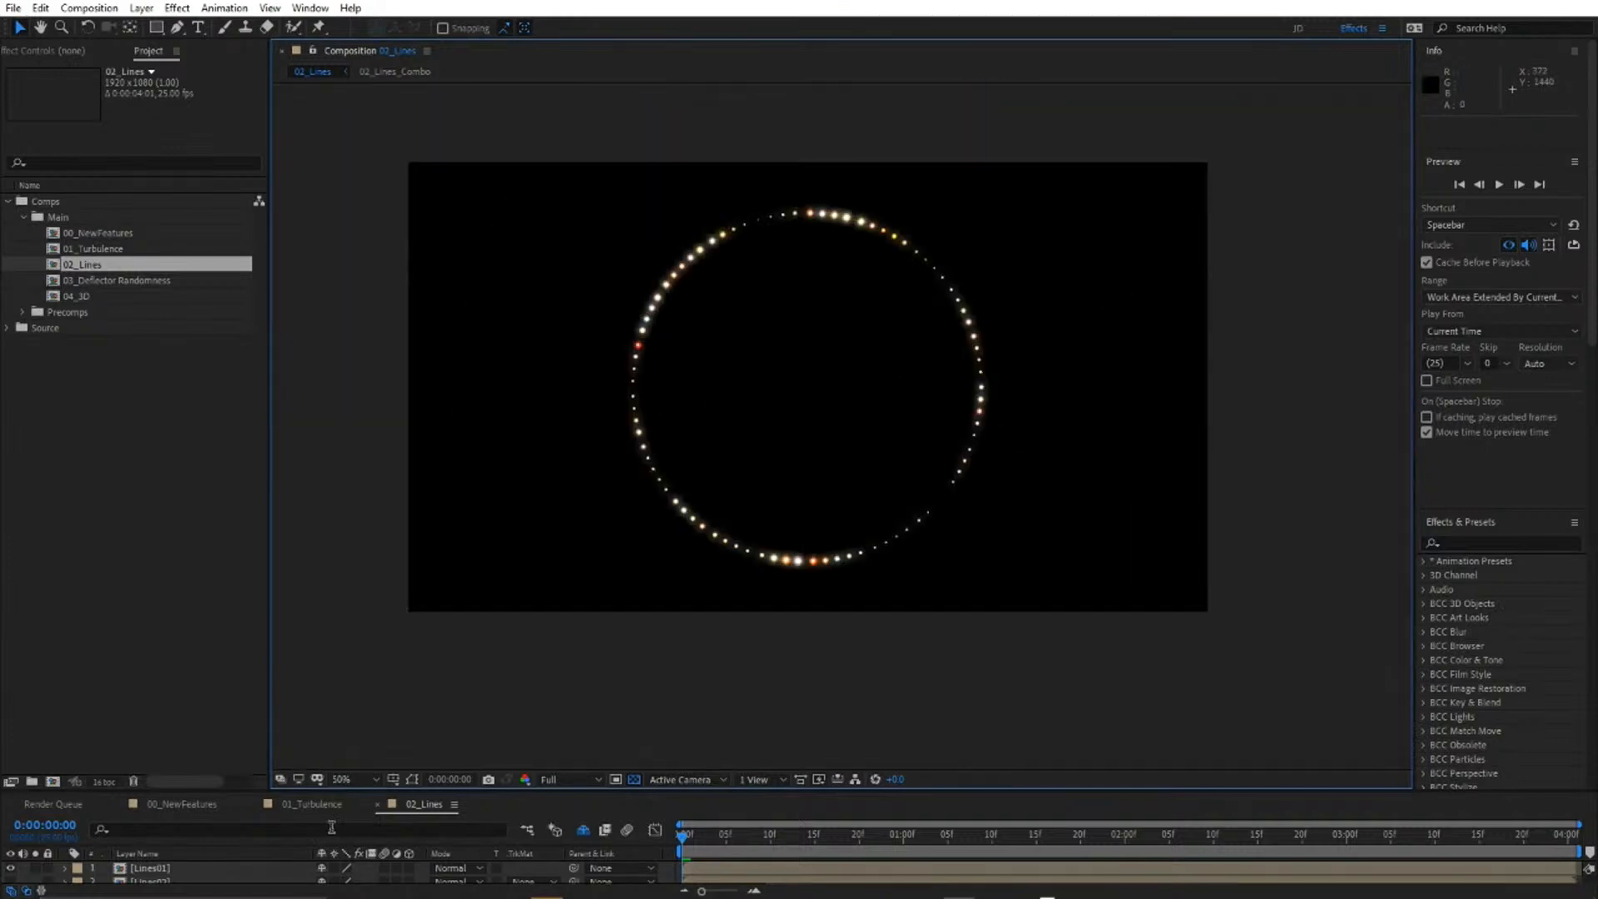
left_click_drag(337, 791, 348, 666)
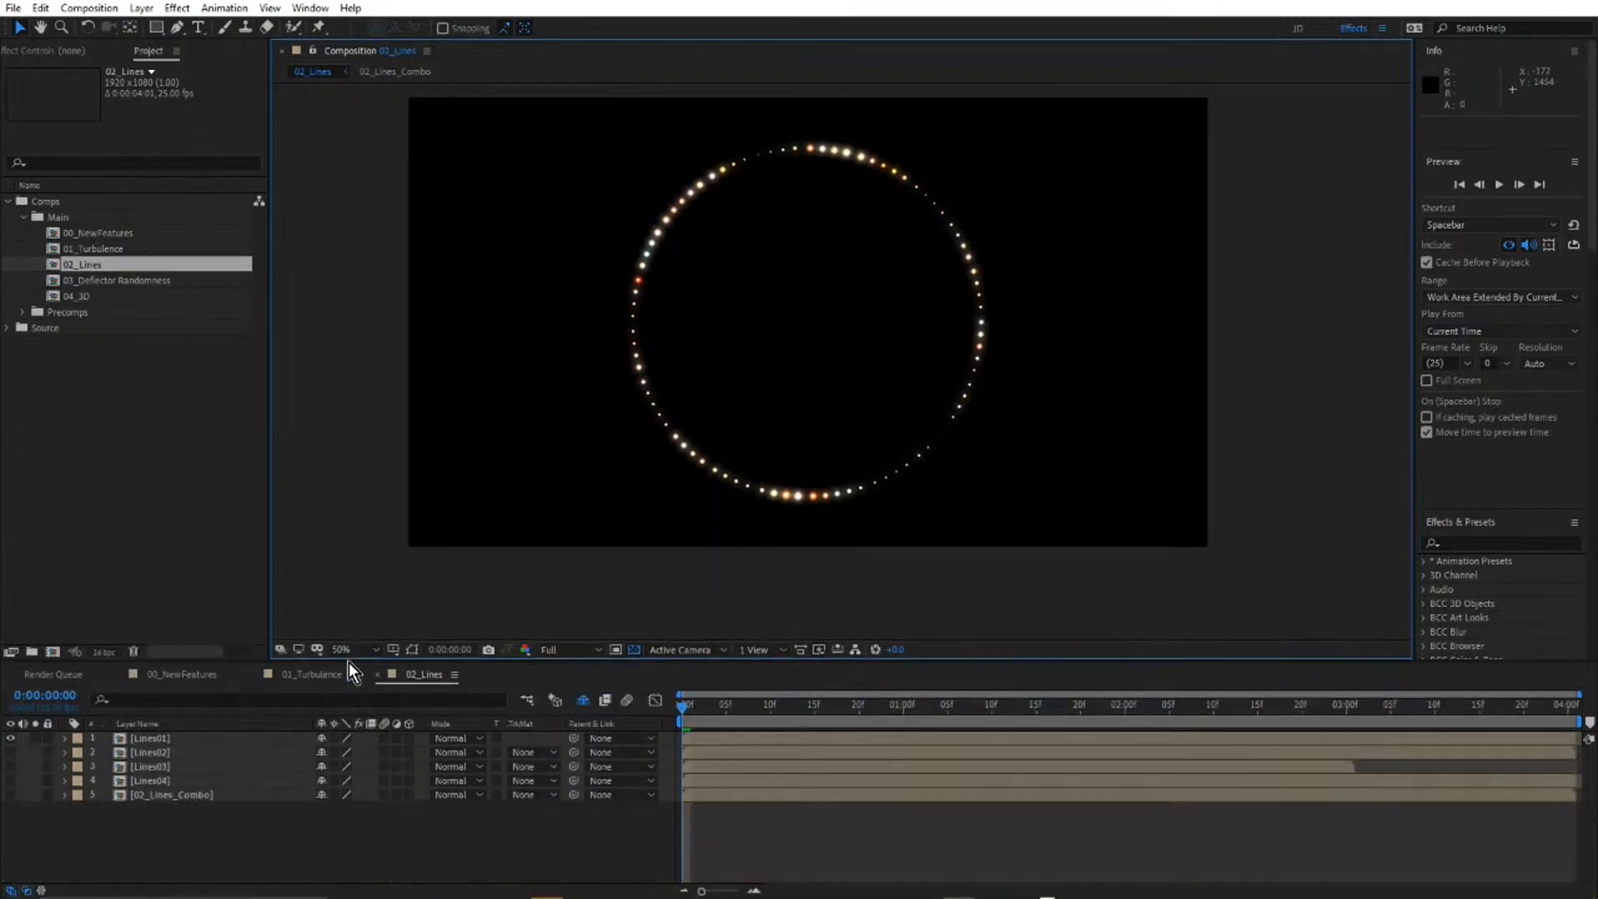
Open the Lines01 precomposition and preview its soloed Lines01a layer in the maximized composition view.
double_click(163, 739)
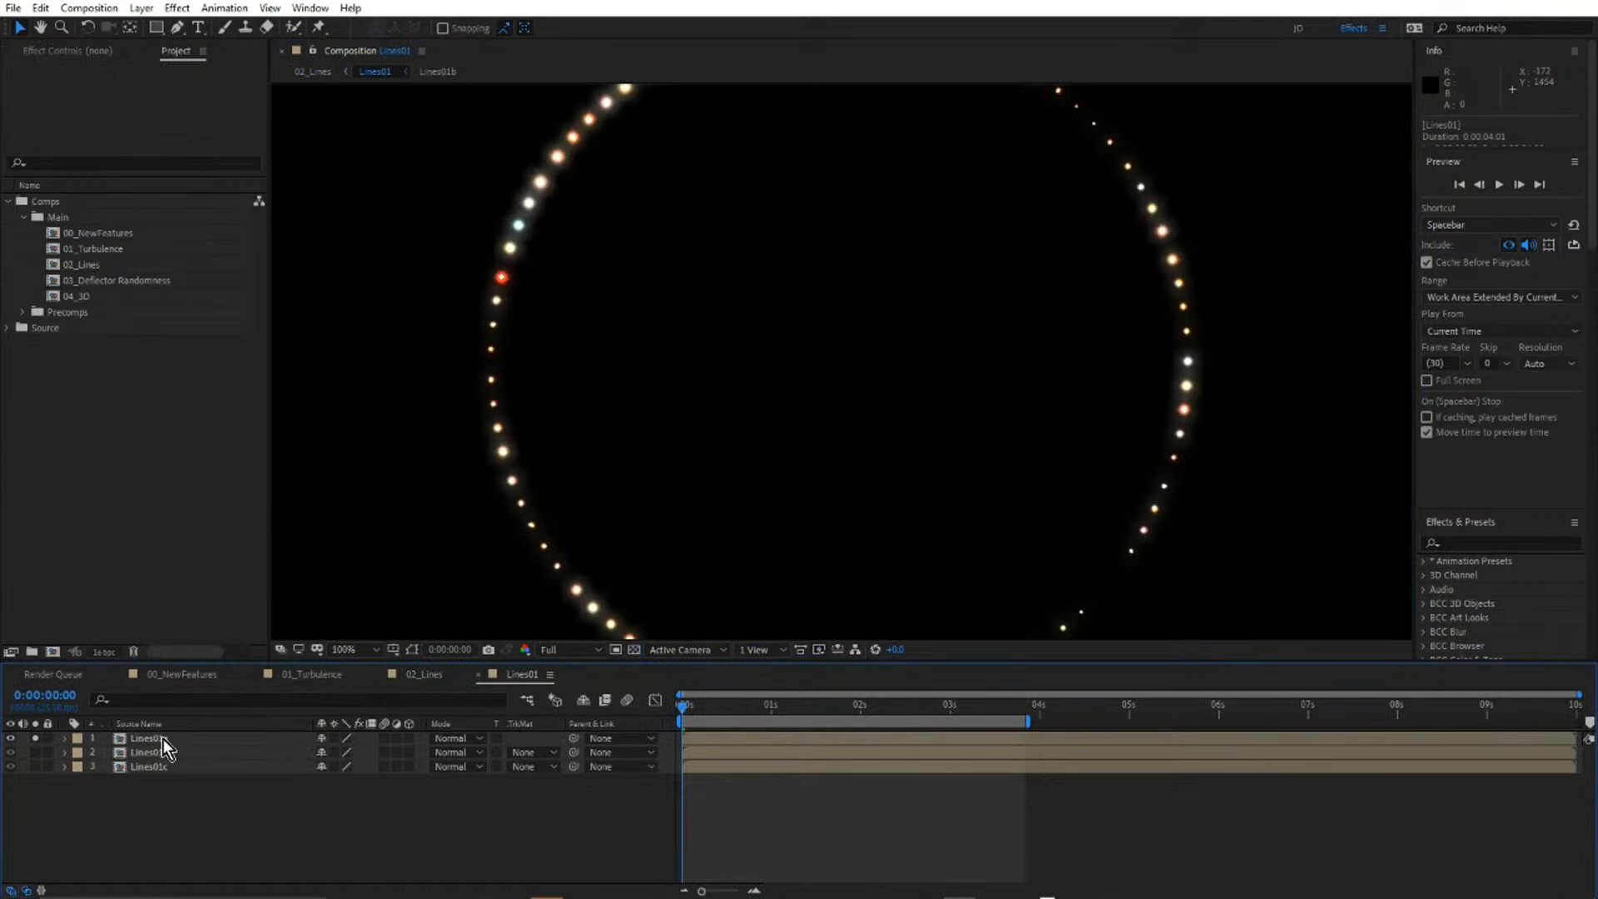
key("grave")
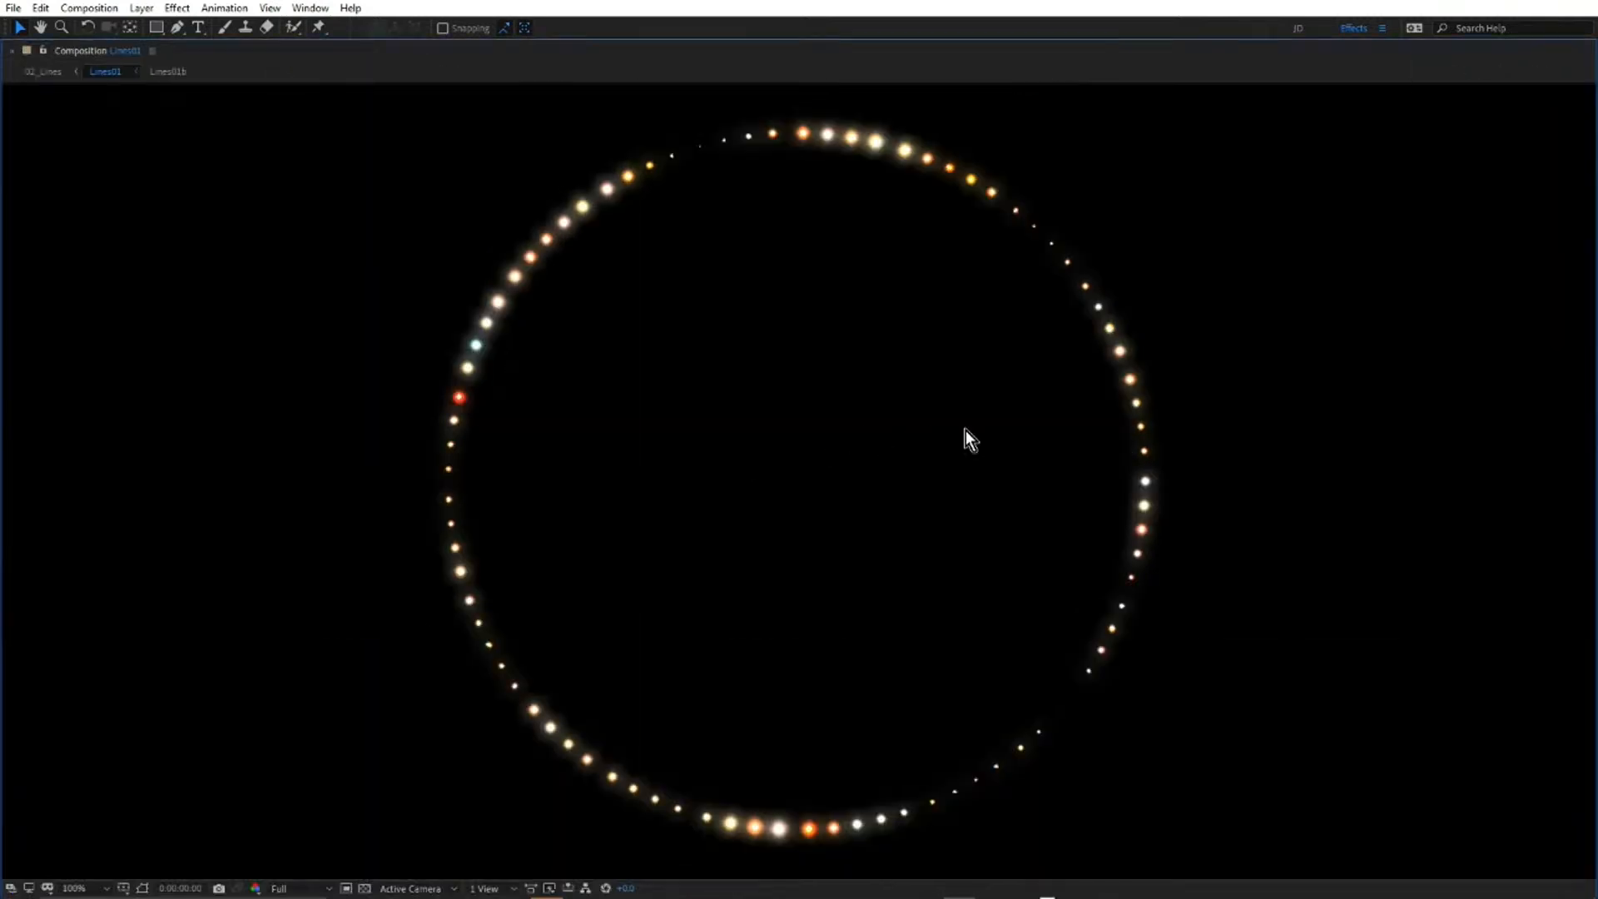
key("space")
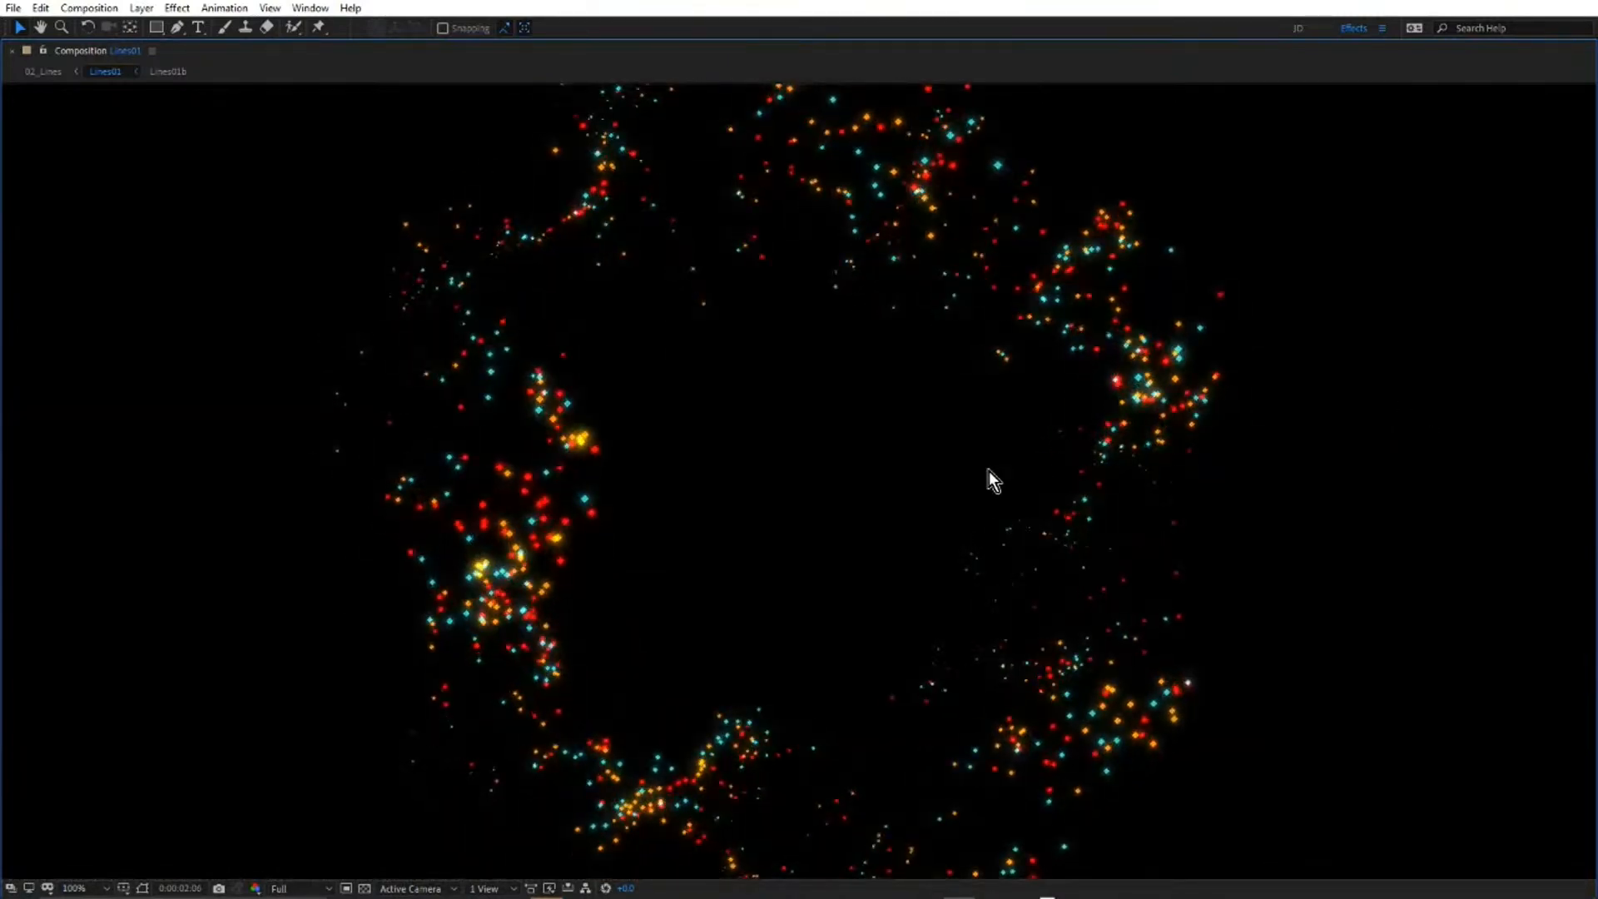
key("grave")
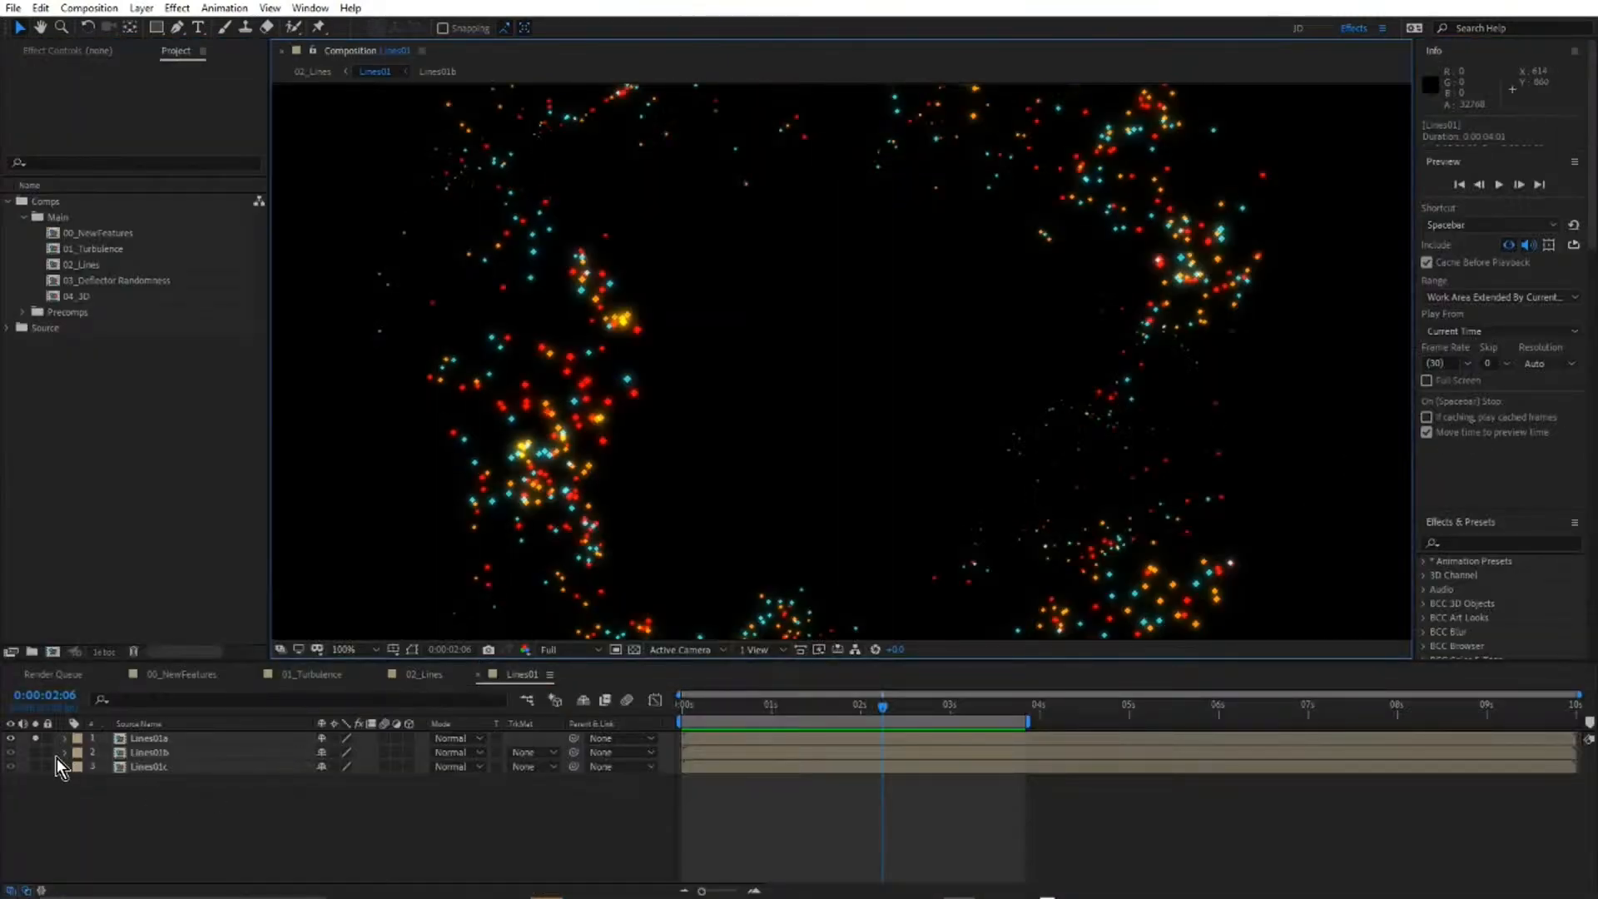
Solo the Lines01b layer instead and preview its connecting lines in the maximized composition view.
left_click(36, 753, "alt")
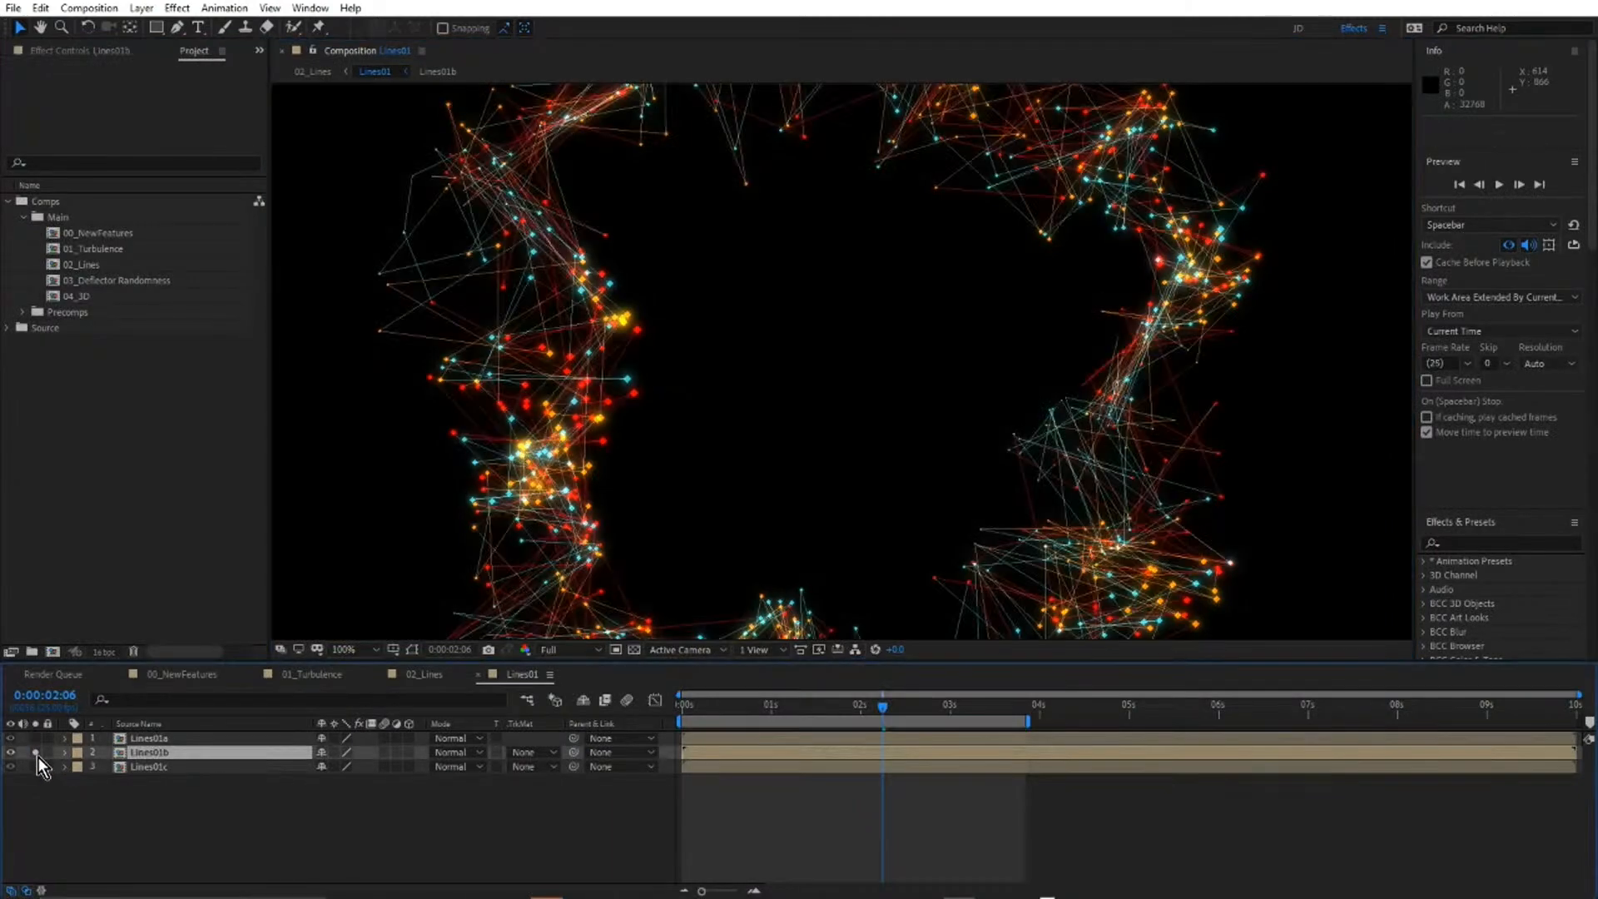
key("grave")
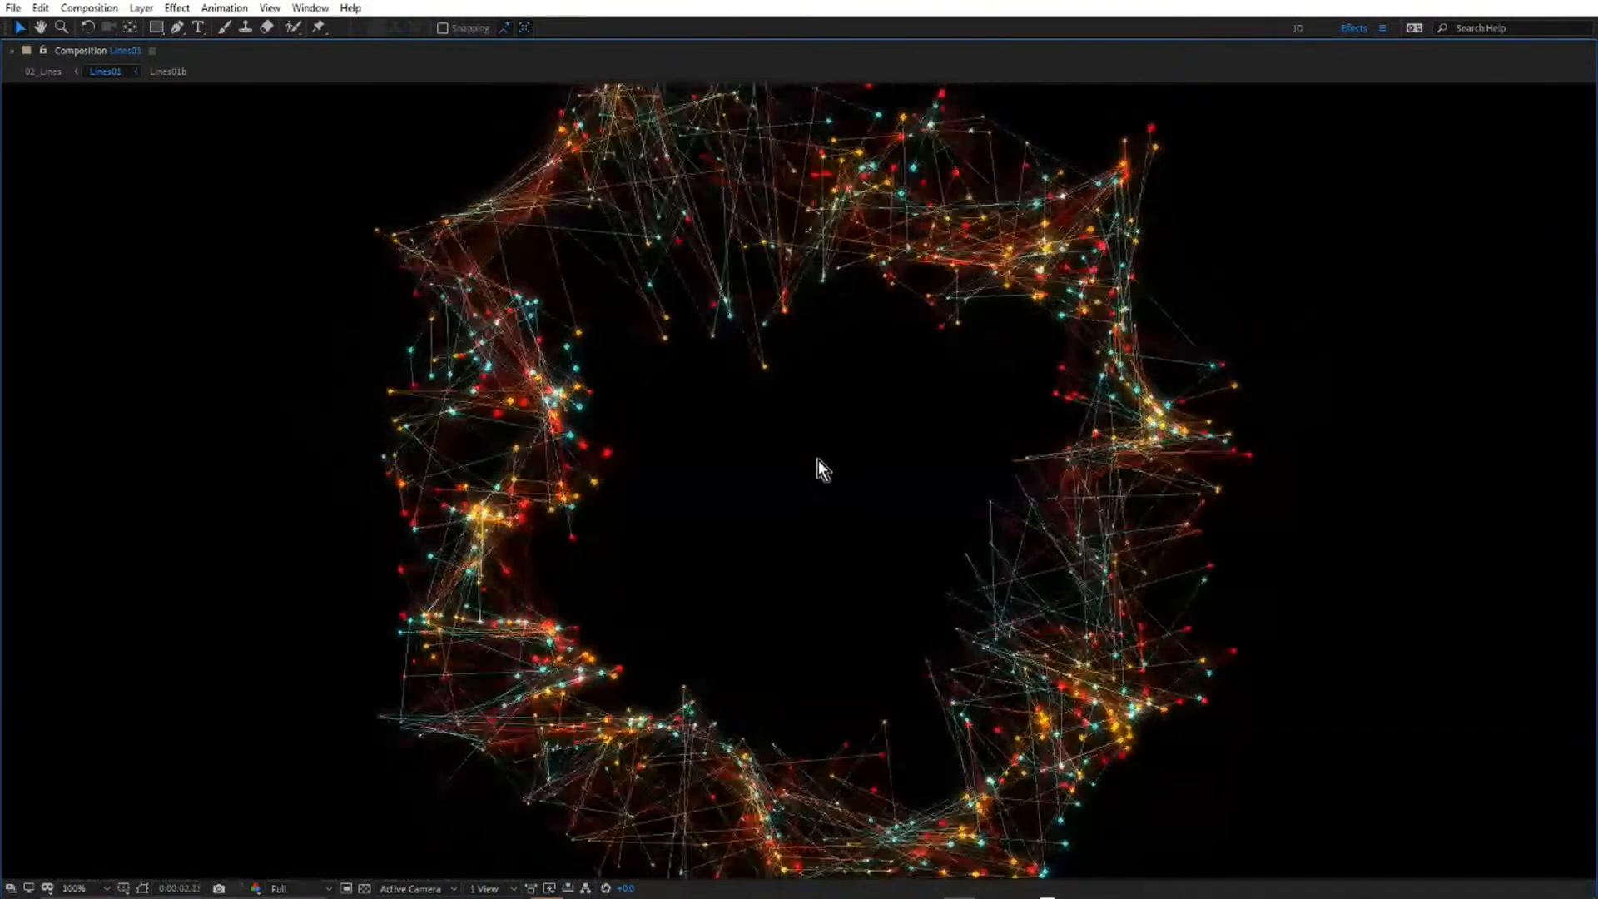
key("grave")
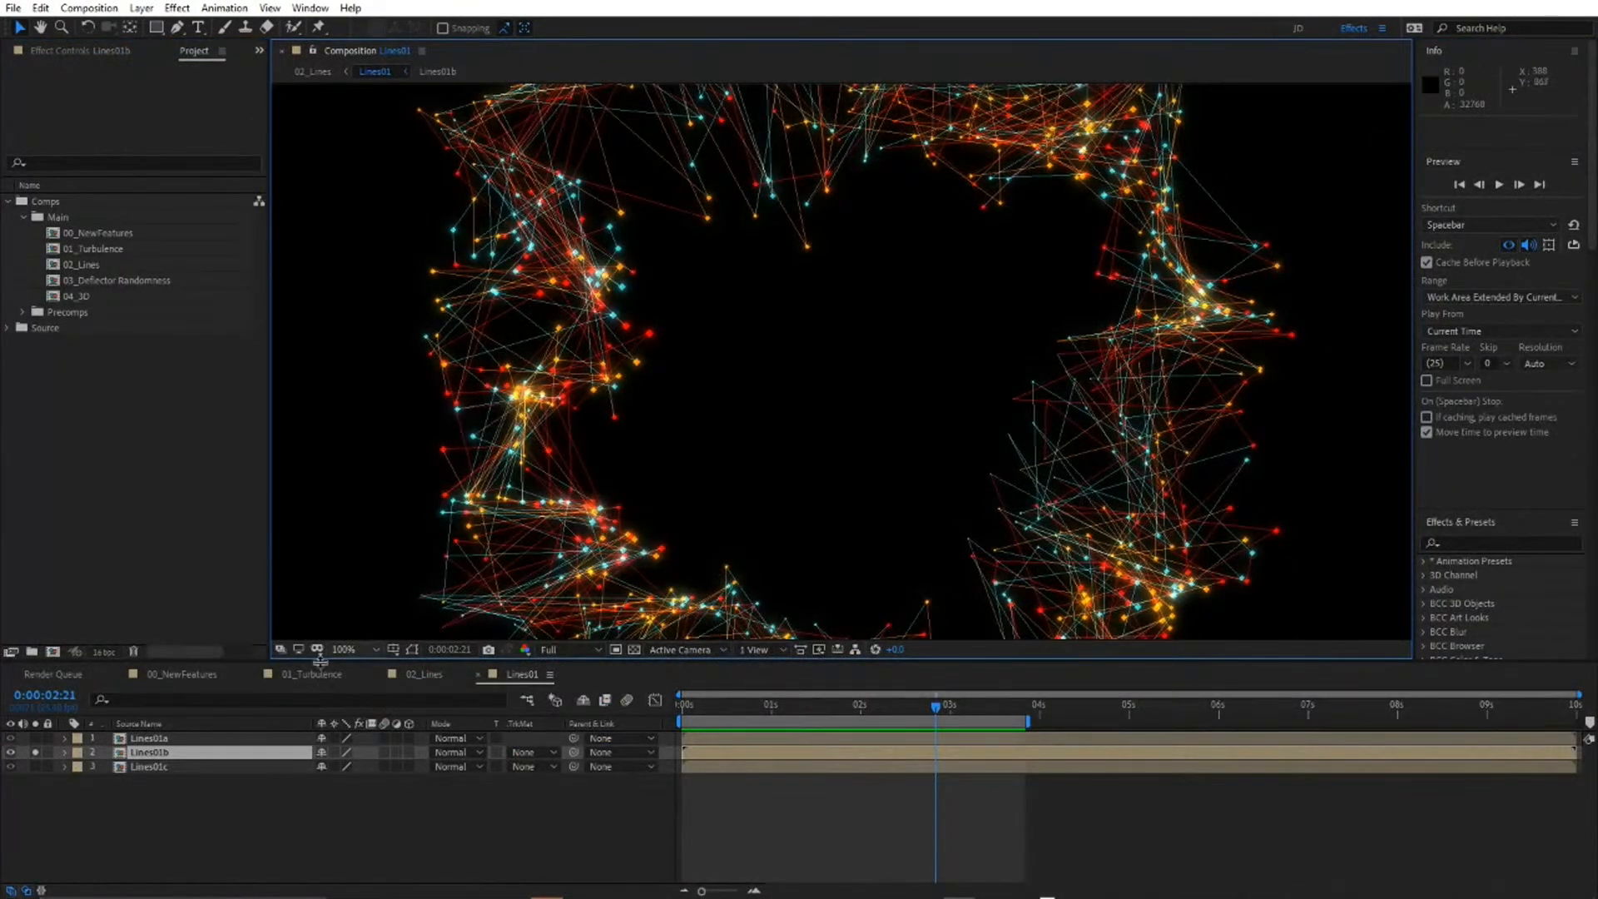
Solo the Lines01c layer and preview its lines radiating from the centre in the maximized composition view.
left_click(36, 766, "alt")
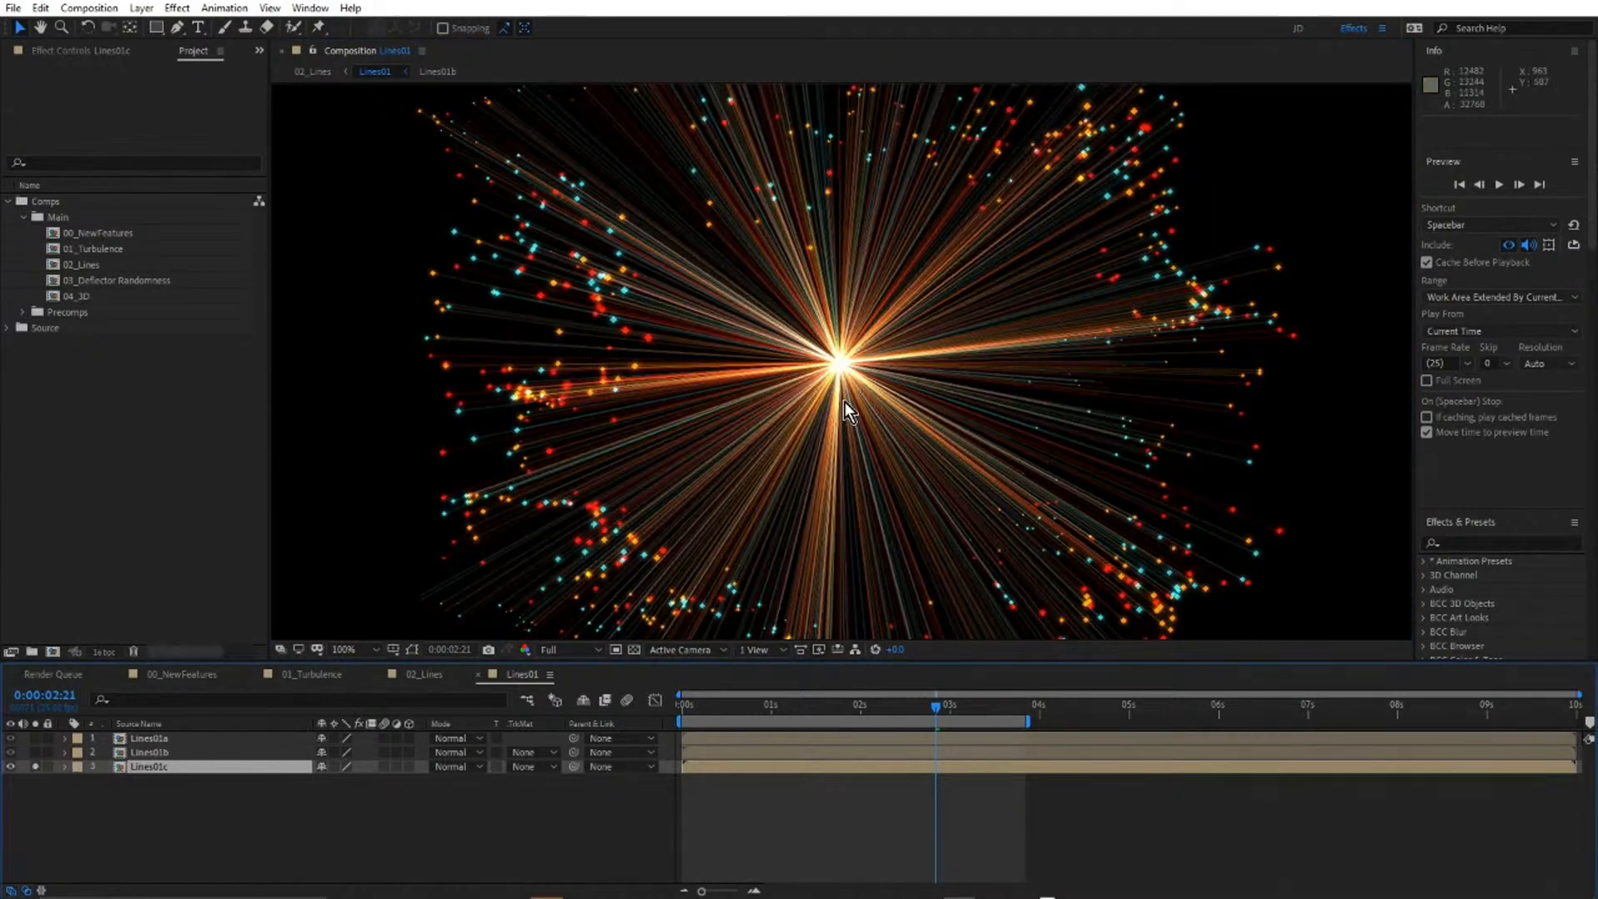
key("grave")
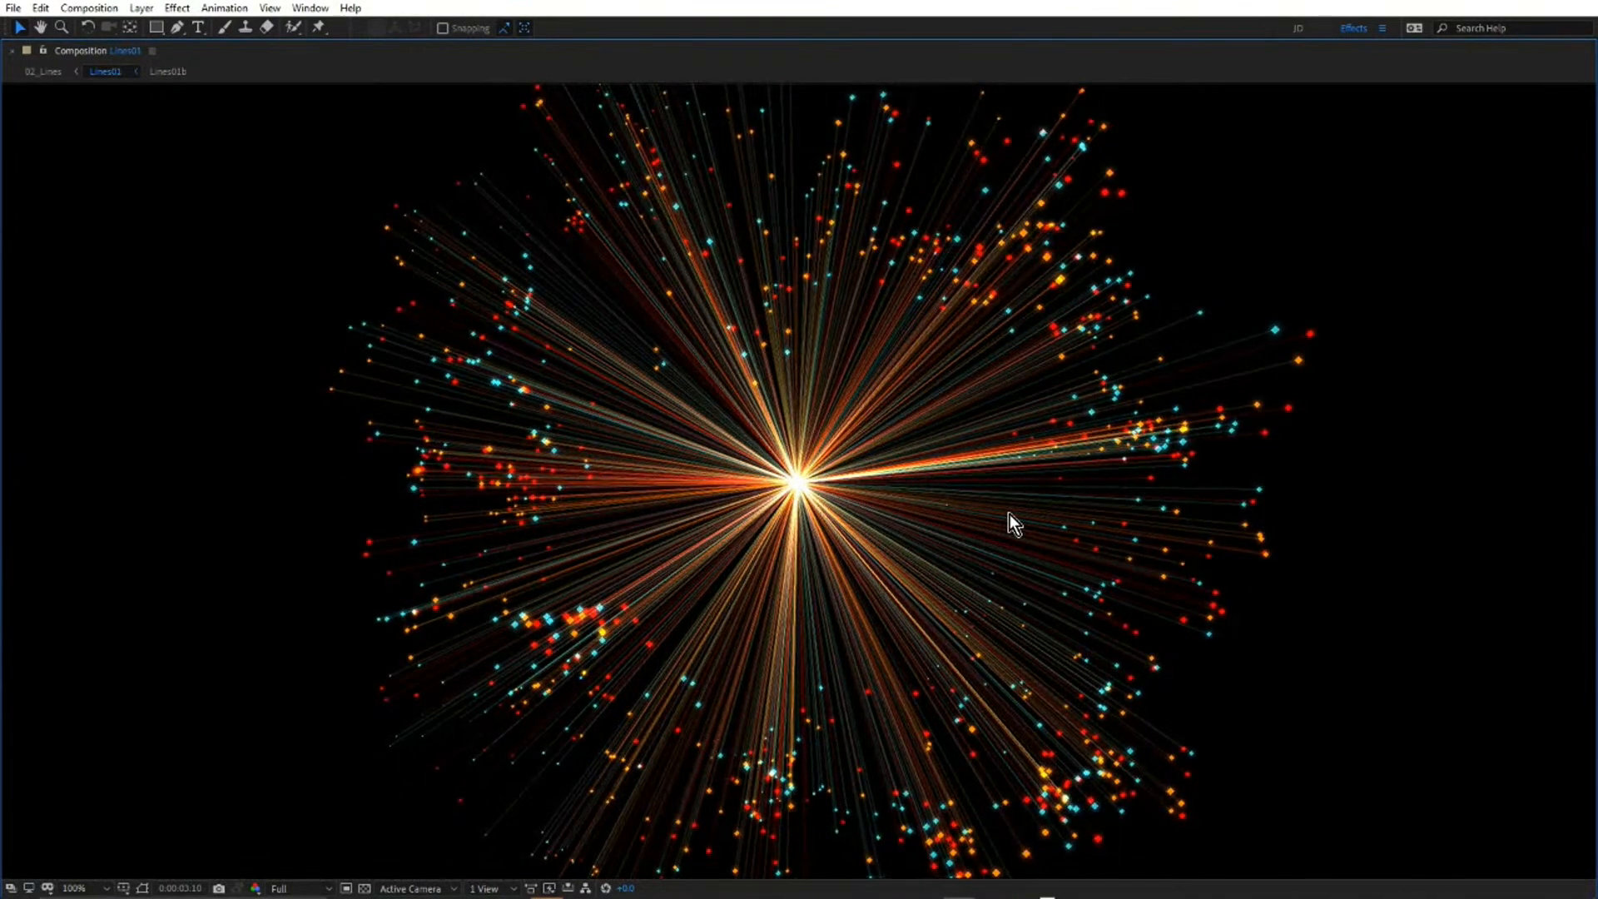
key("grave")
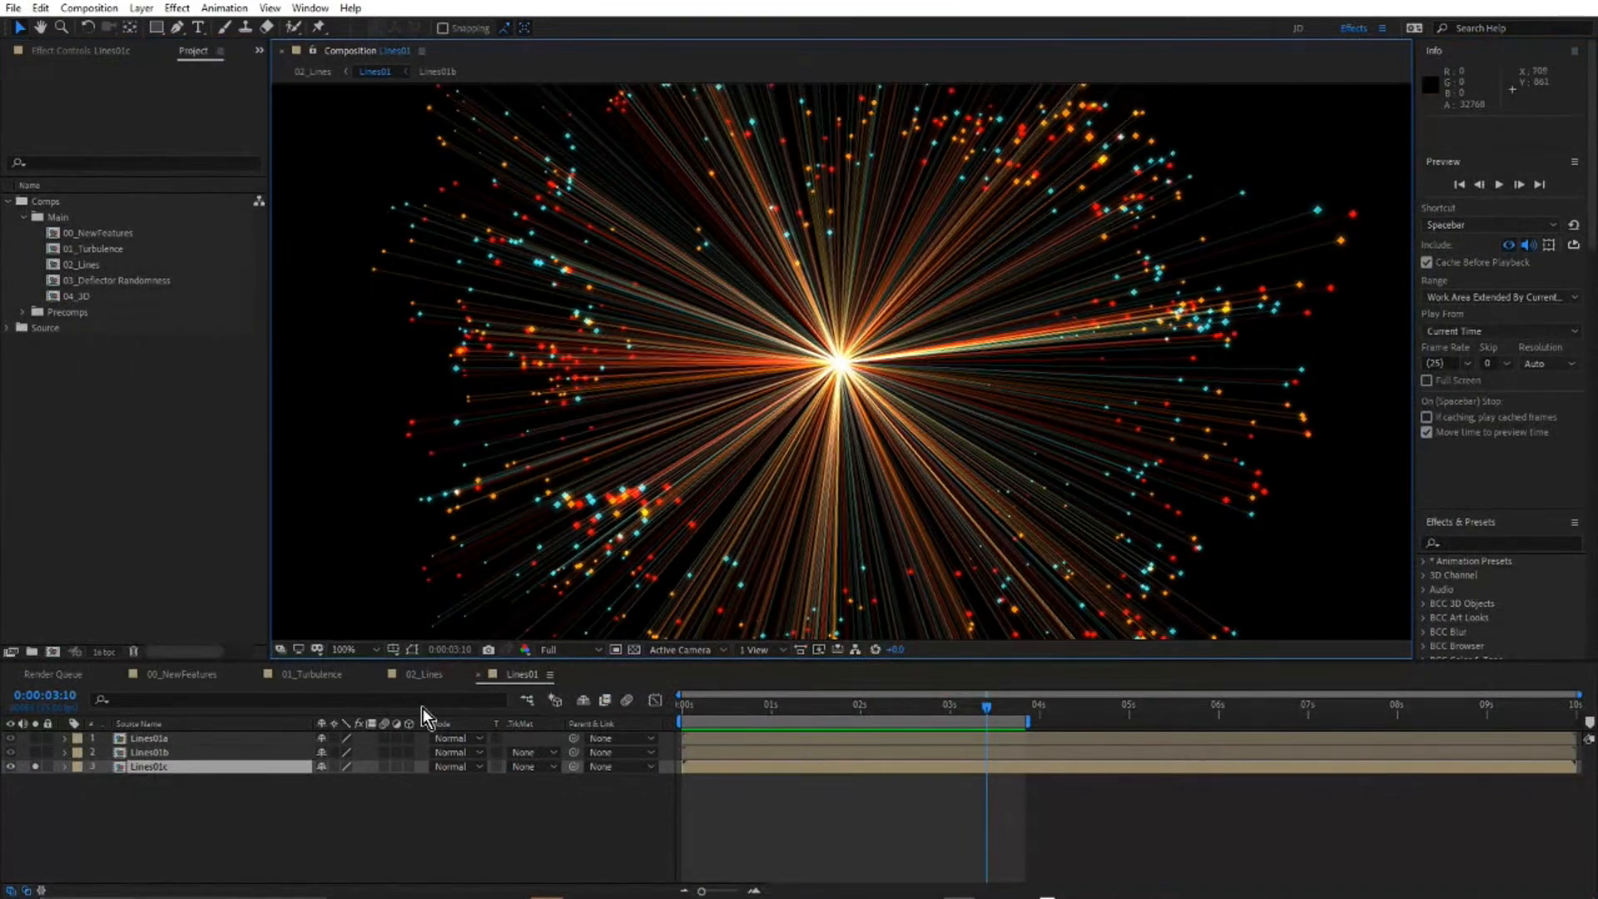
Solo Lines01b together with Lines01c, set its blending mode to Screen, and preview the combination in the maximized composition view.
left_click(38, 752)
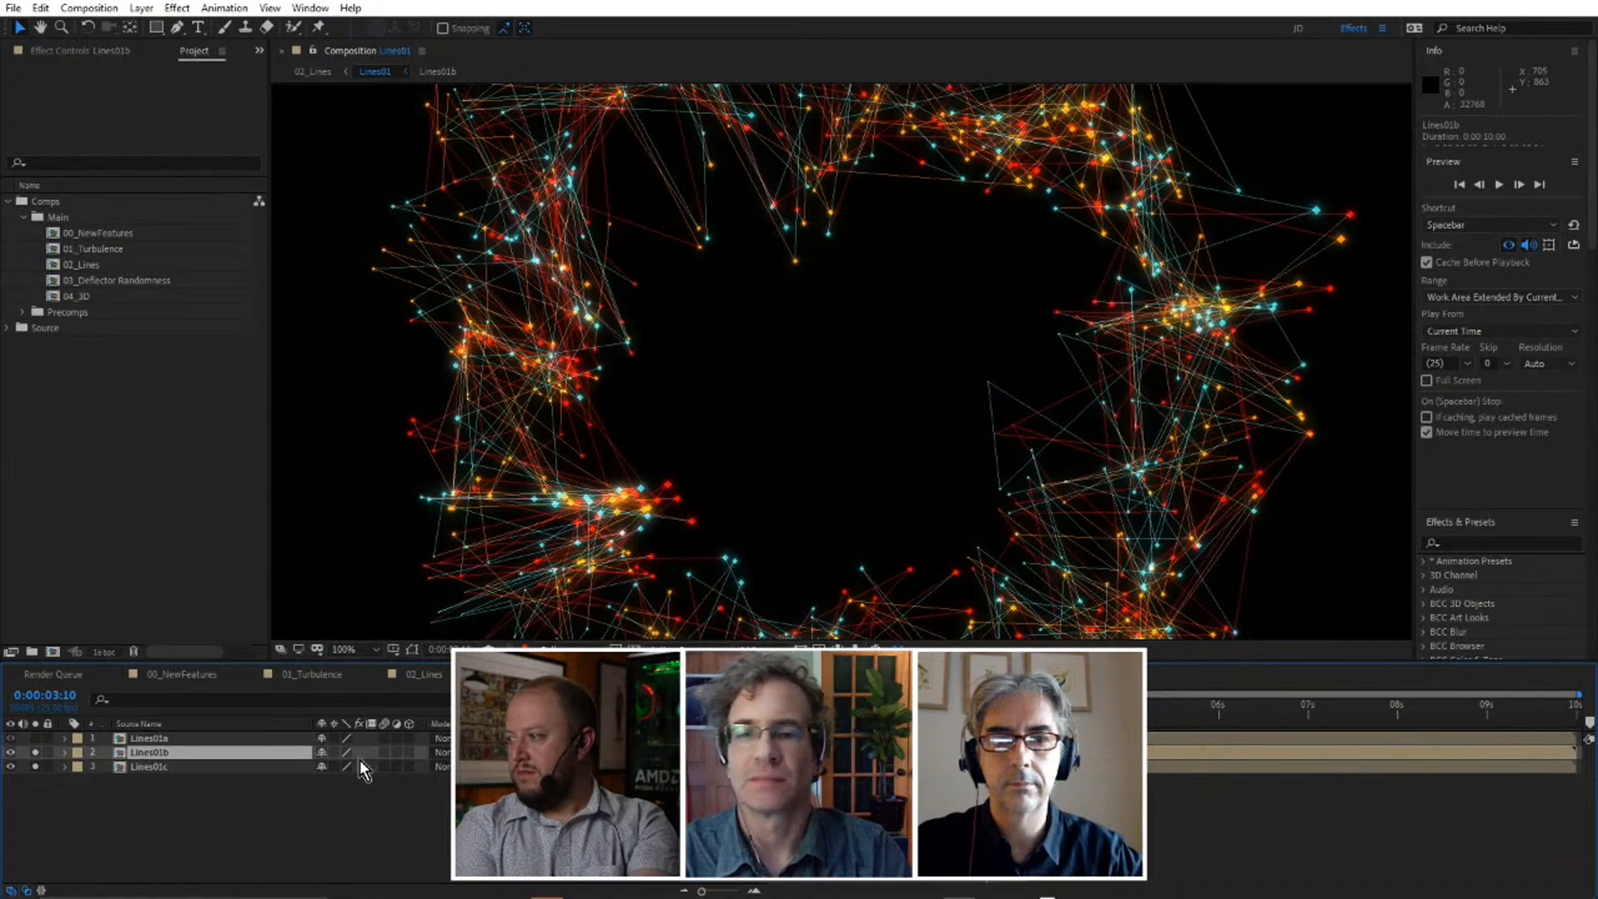
left_click(445, 786)
left_click(463, 752)
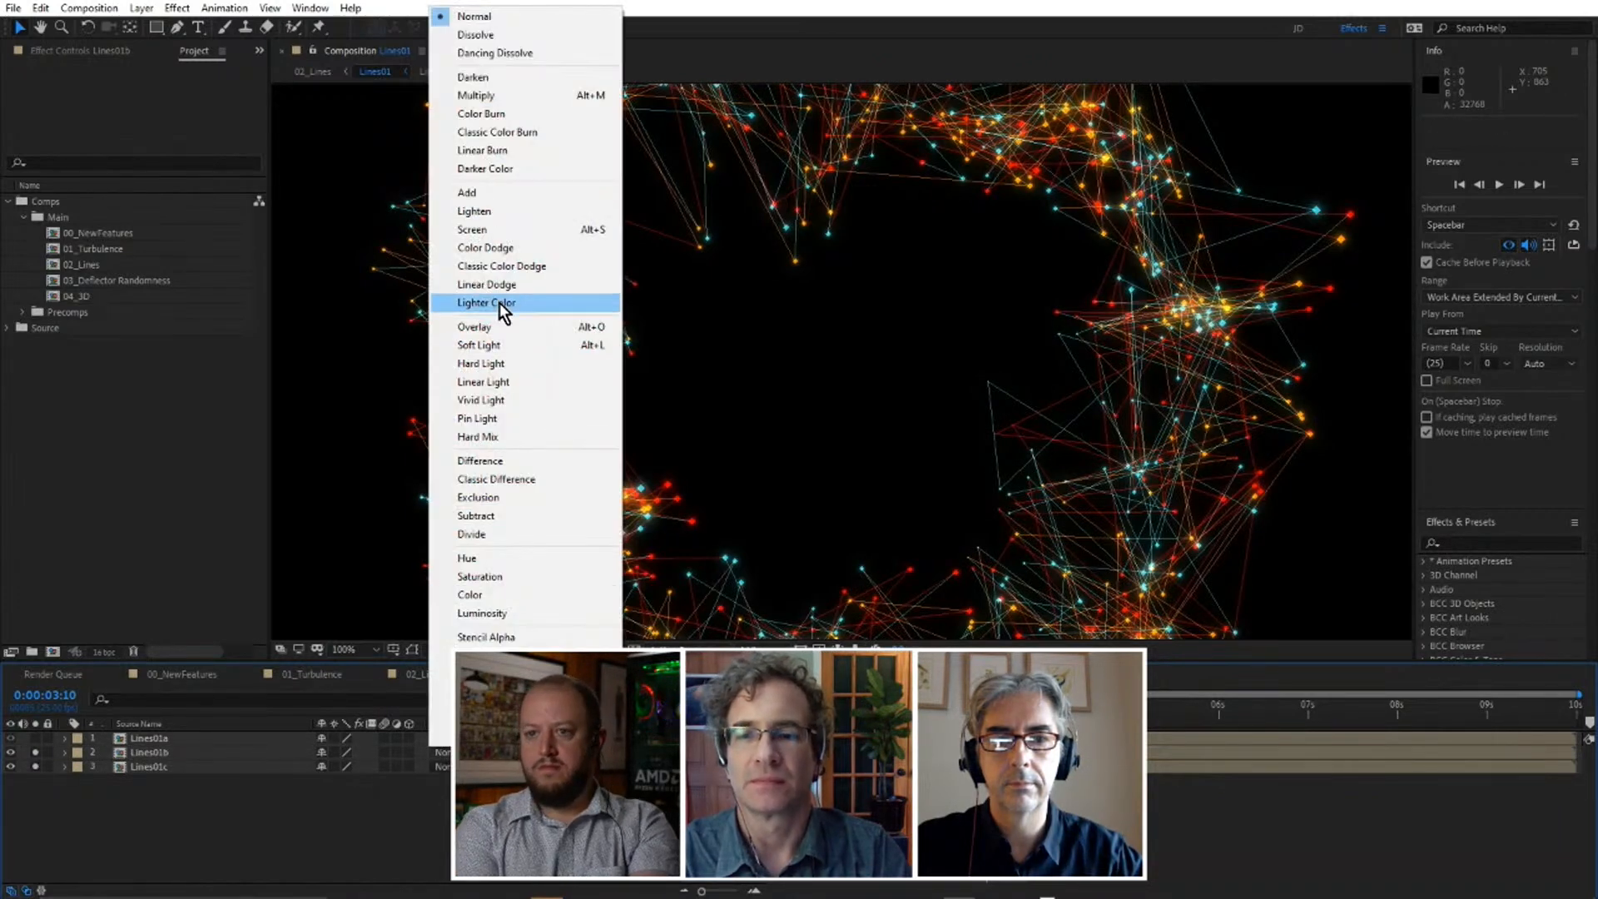
left_click(478, 230)
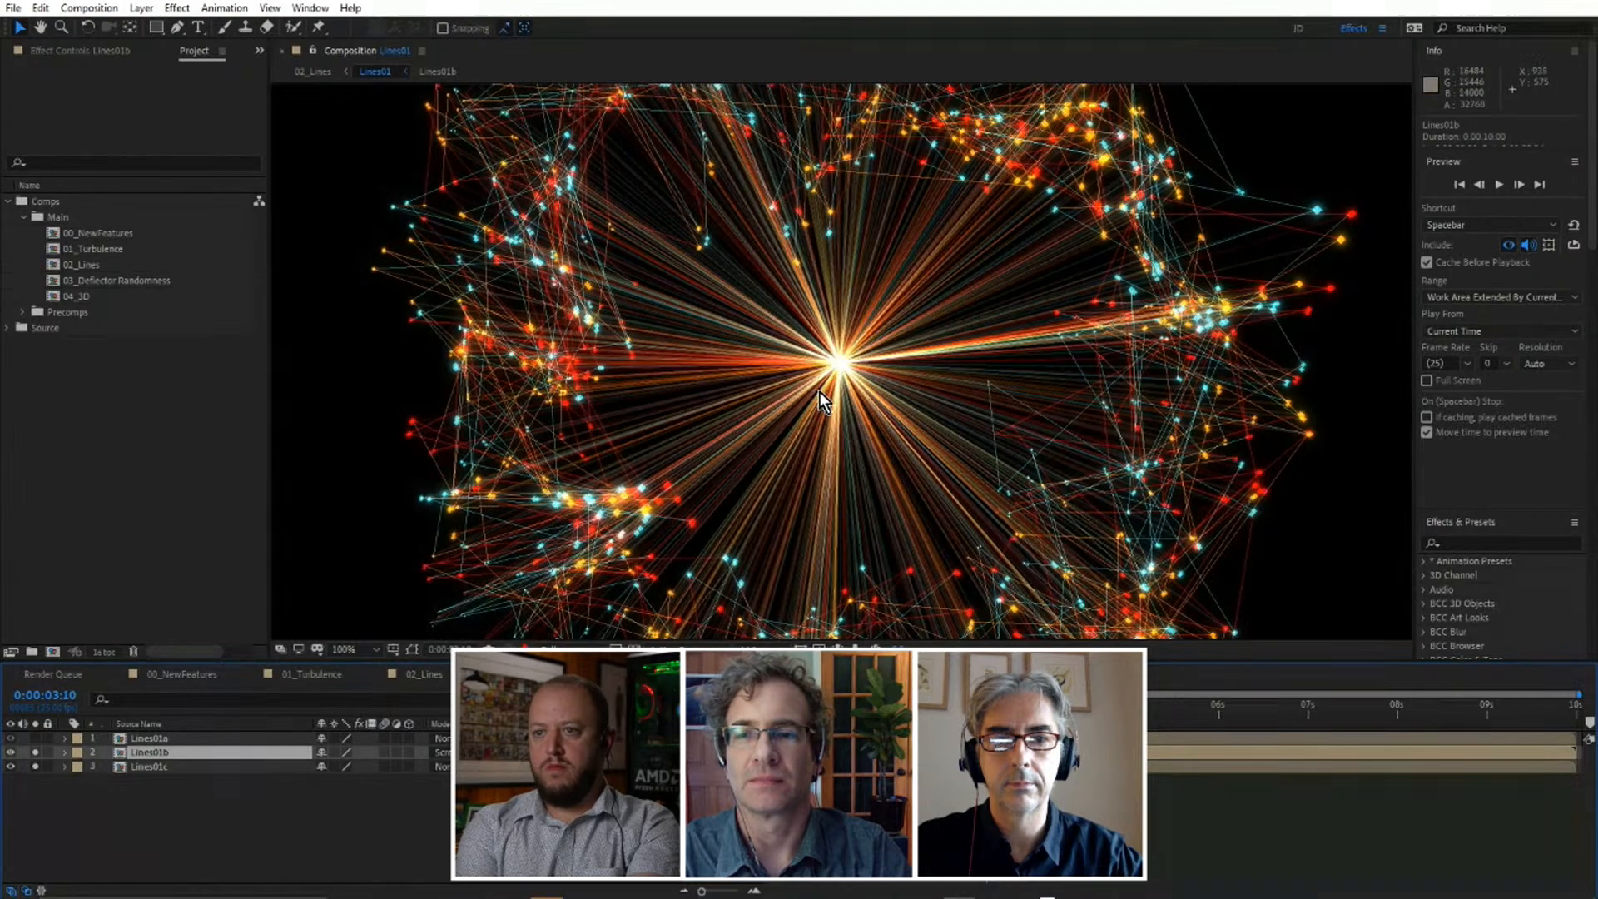
key("grave")
key("space")
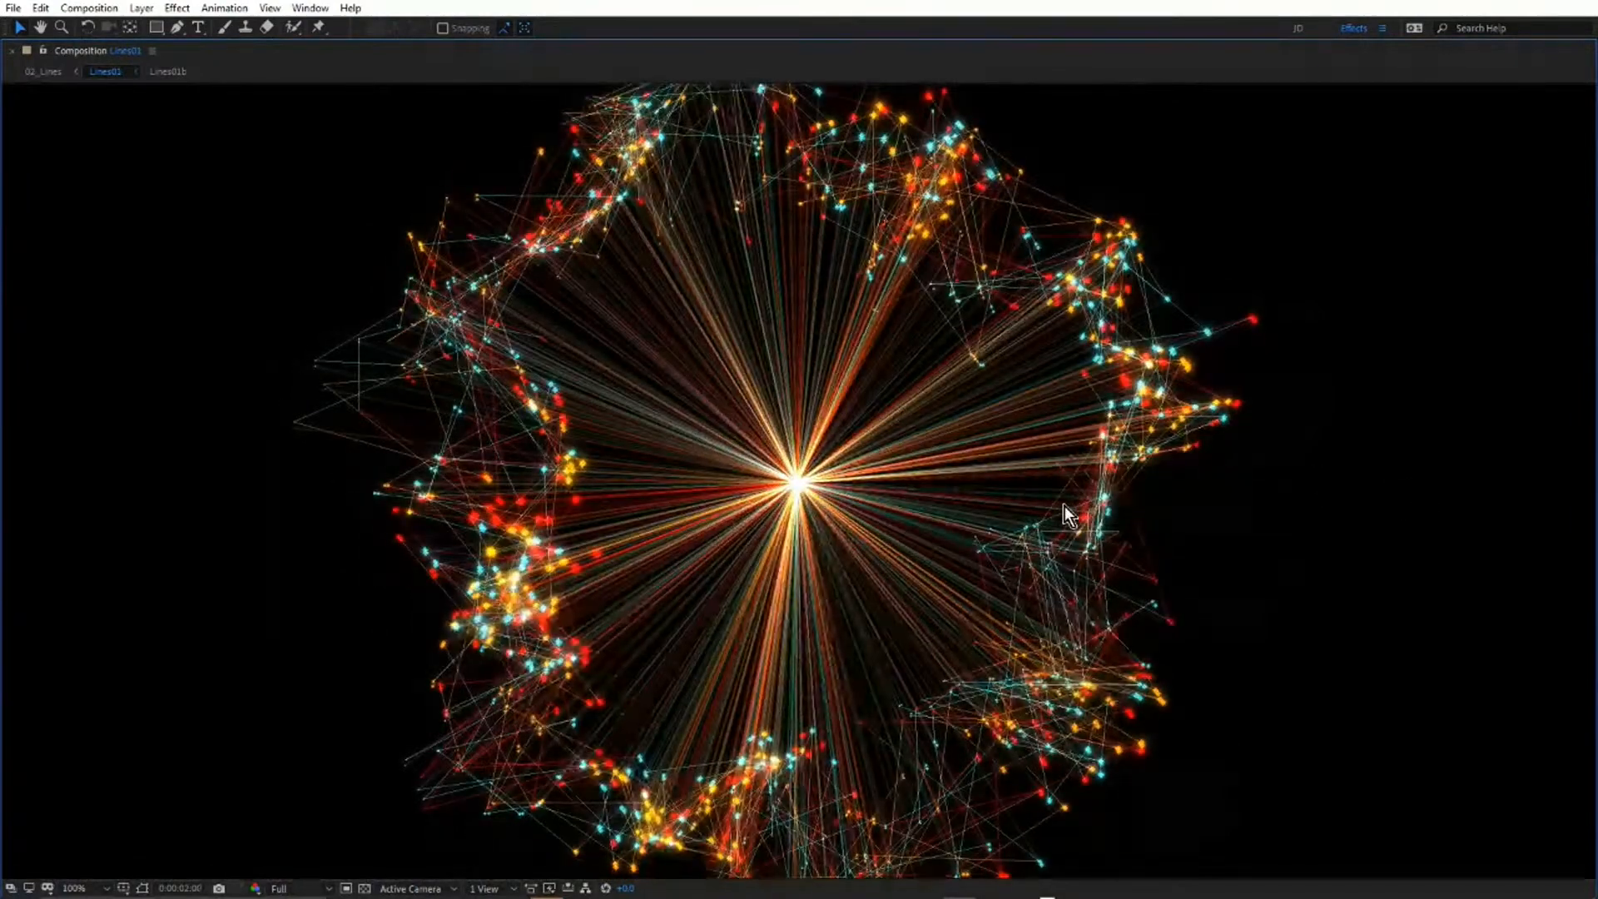
Return to 02_Lines, solo the Lines02 layer, open its precomposition, and preview the soloed Lines02a layer in the maximized composition view.
key("grave")
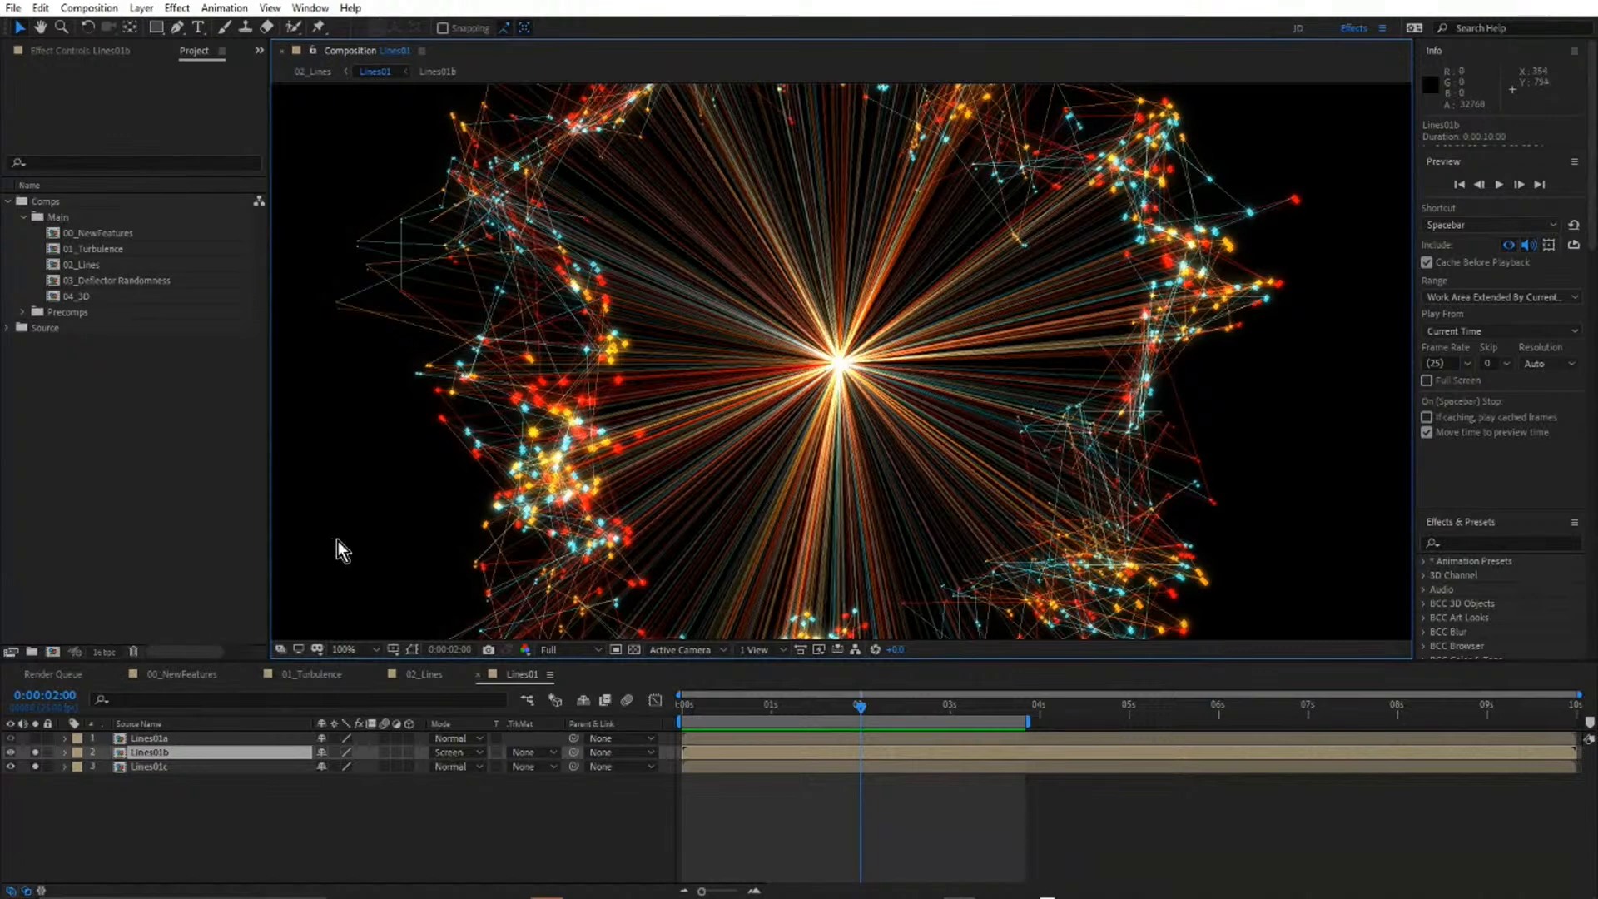
key("shift+Escape")
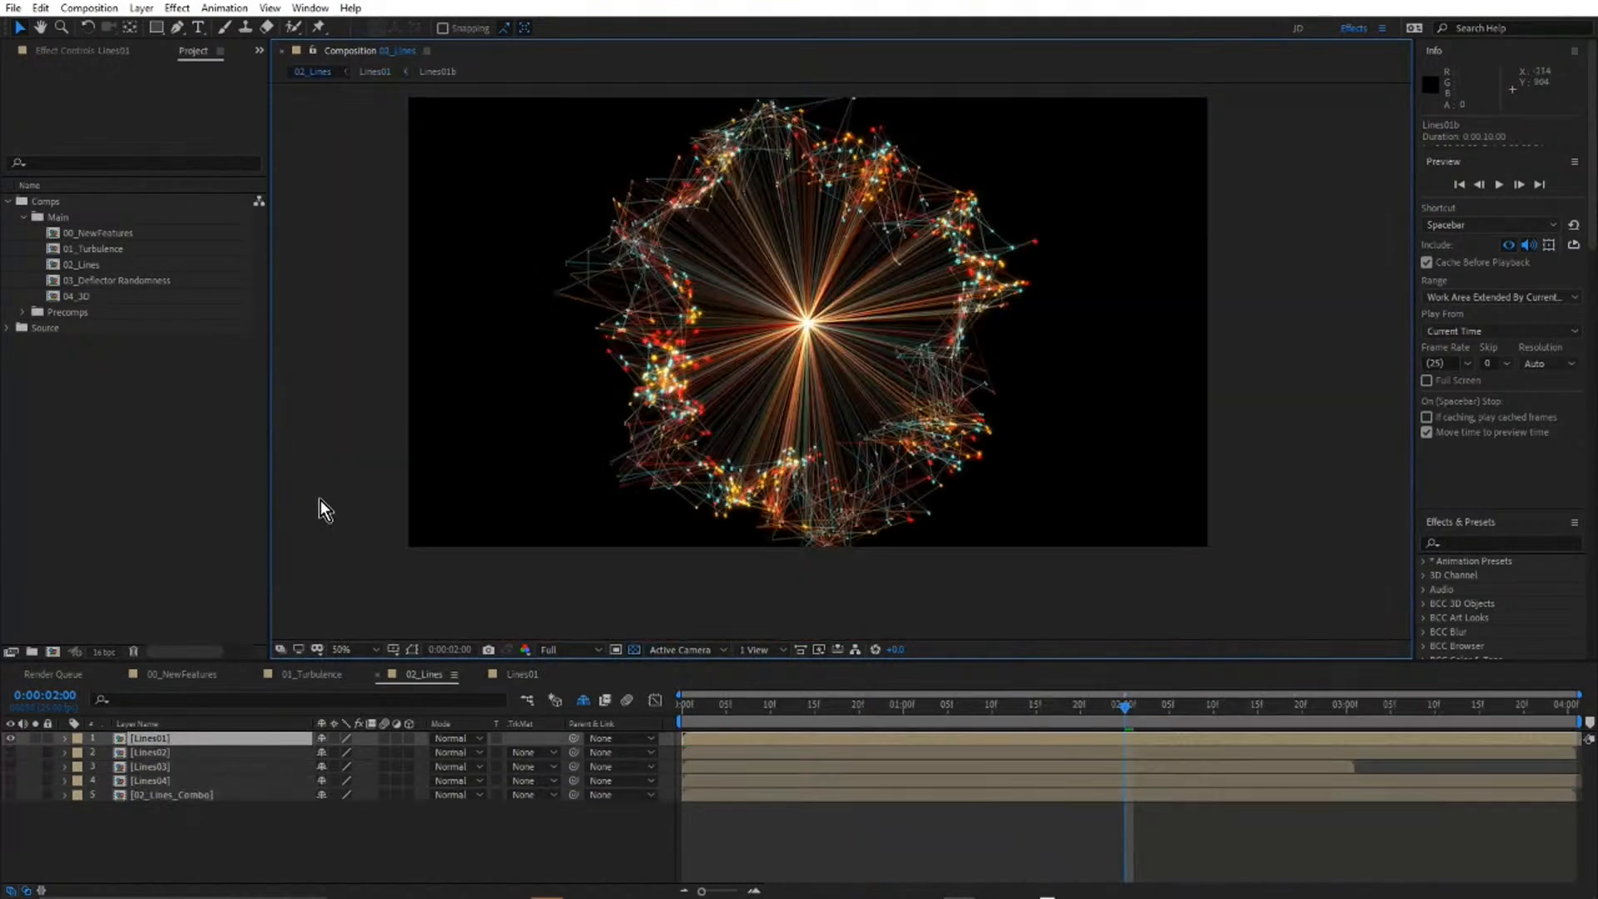
left_click(142, 753)
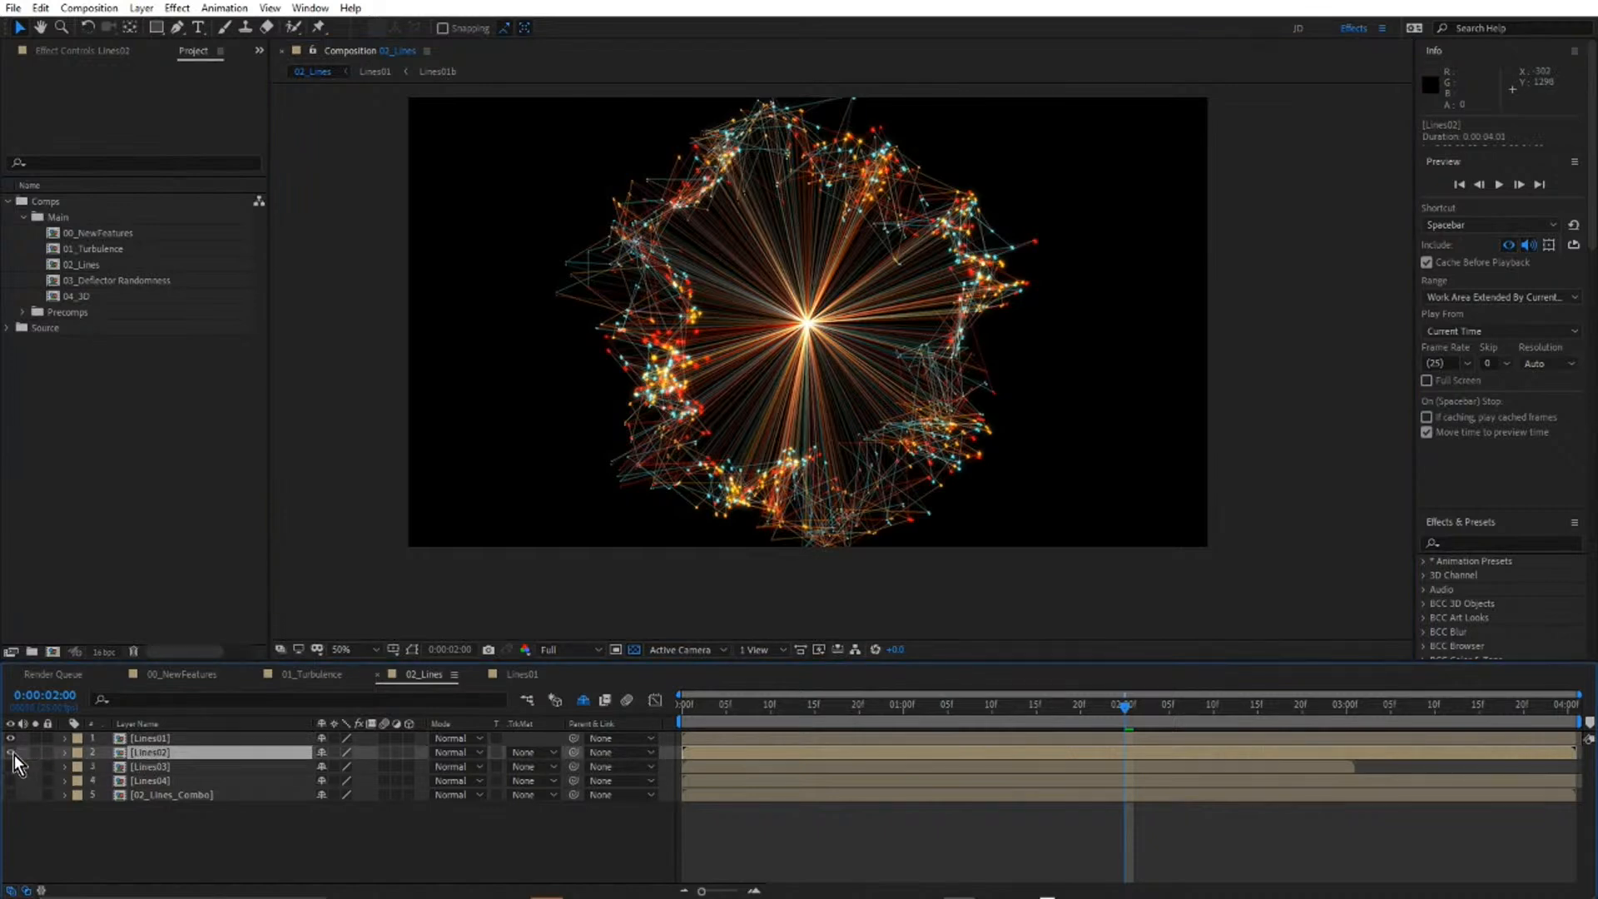
left_click(35, 751)
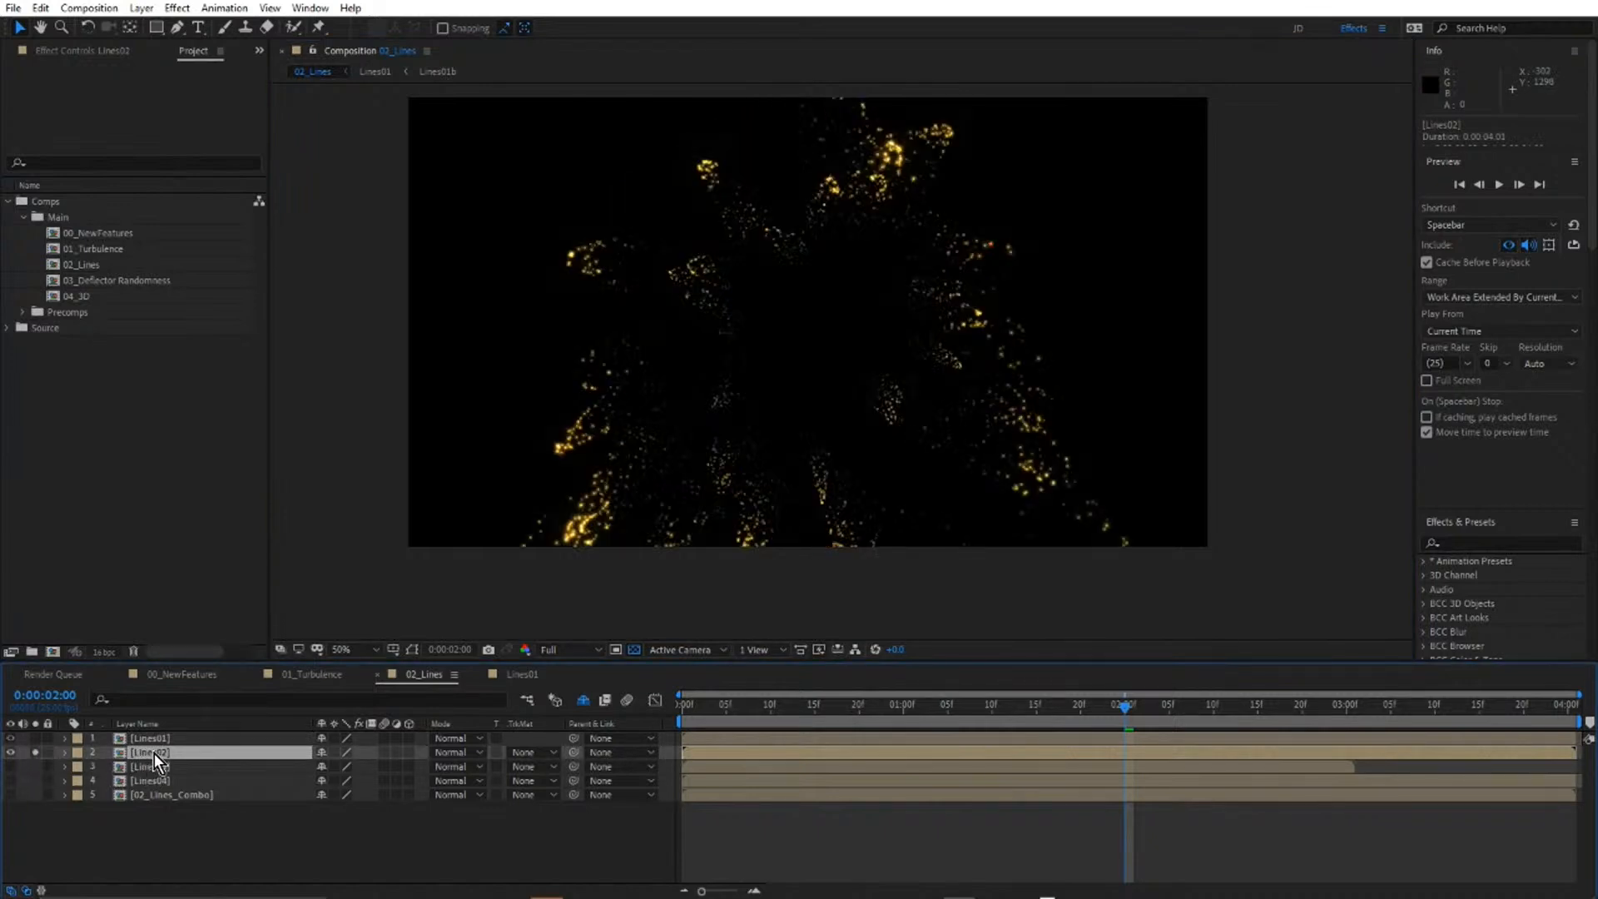
double_click(154, 752)
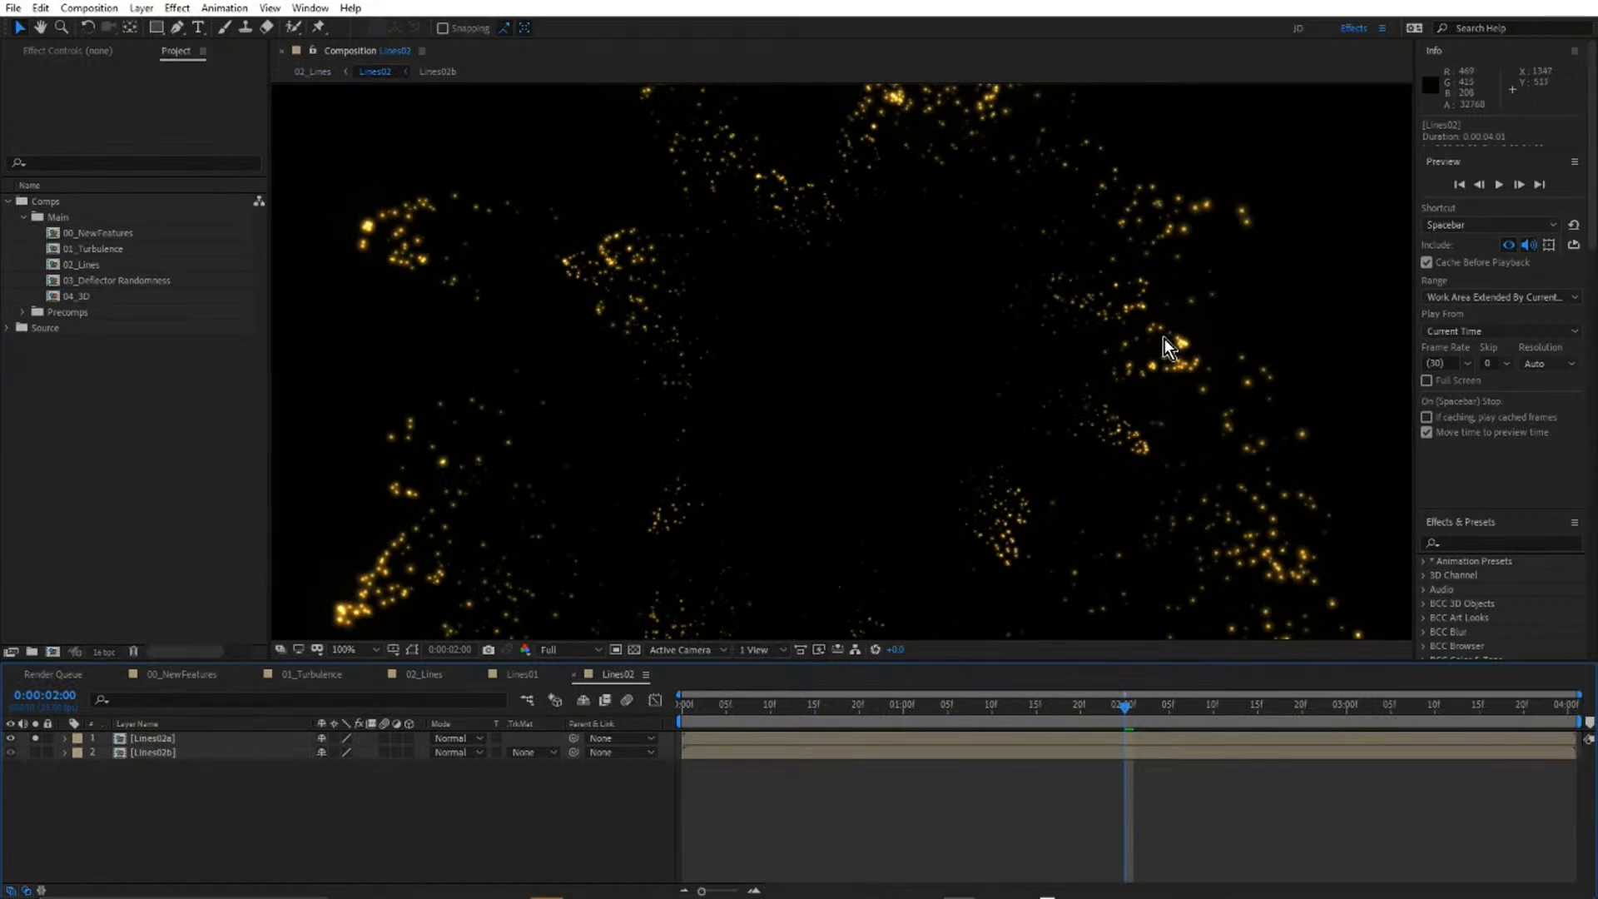
key("grave")
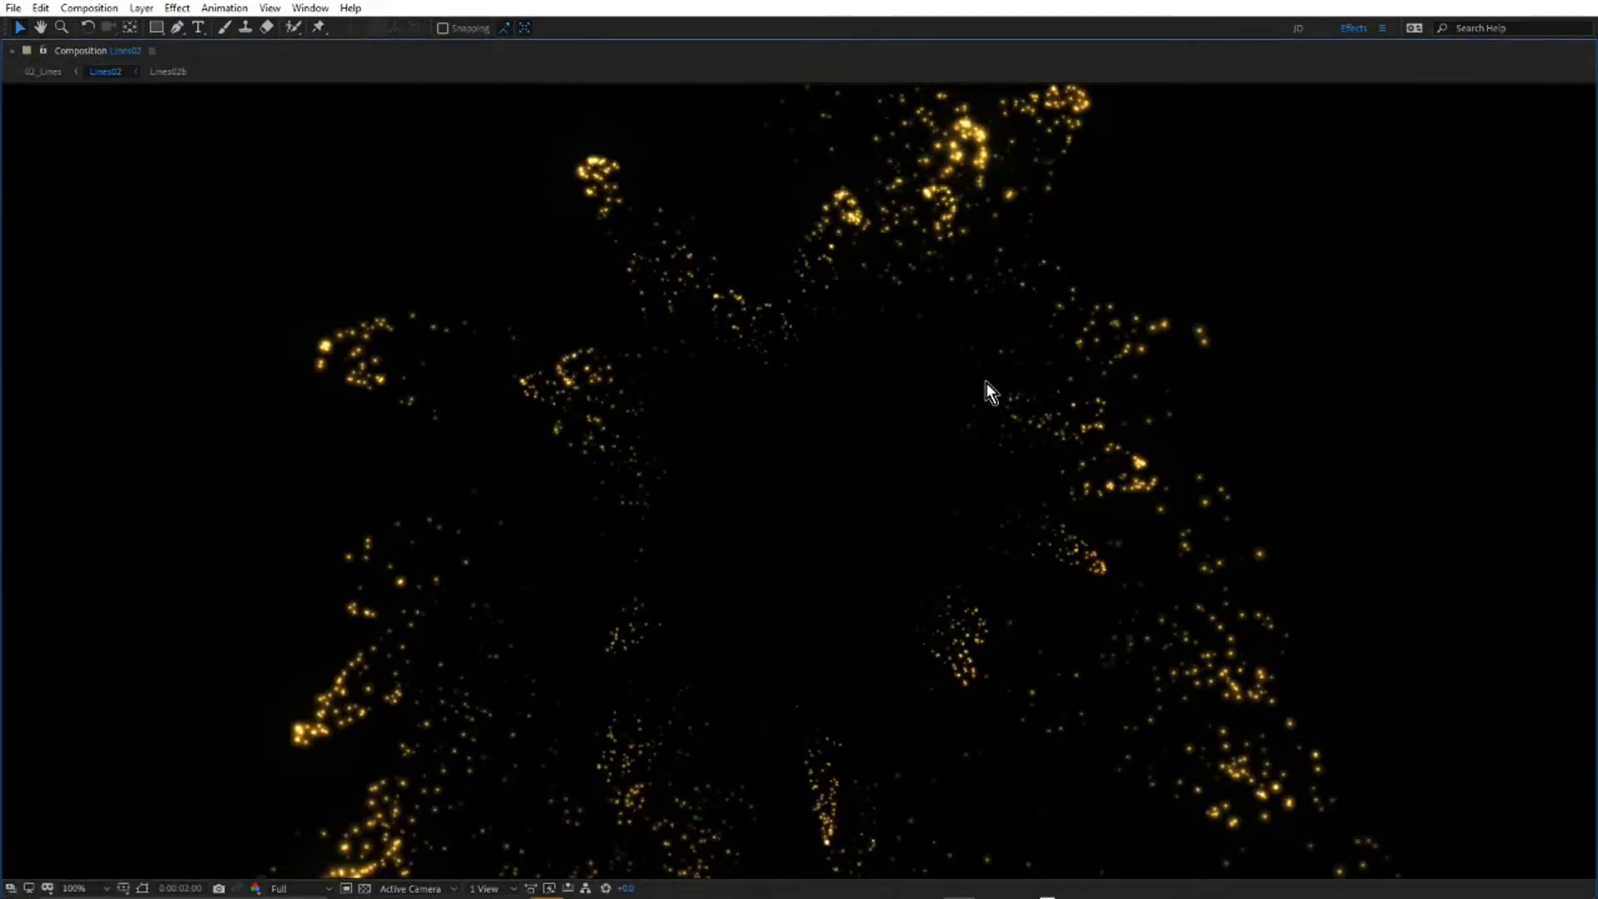
key("space")
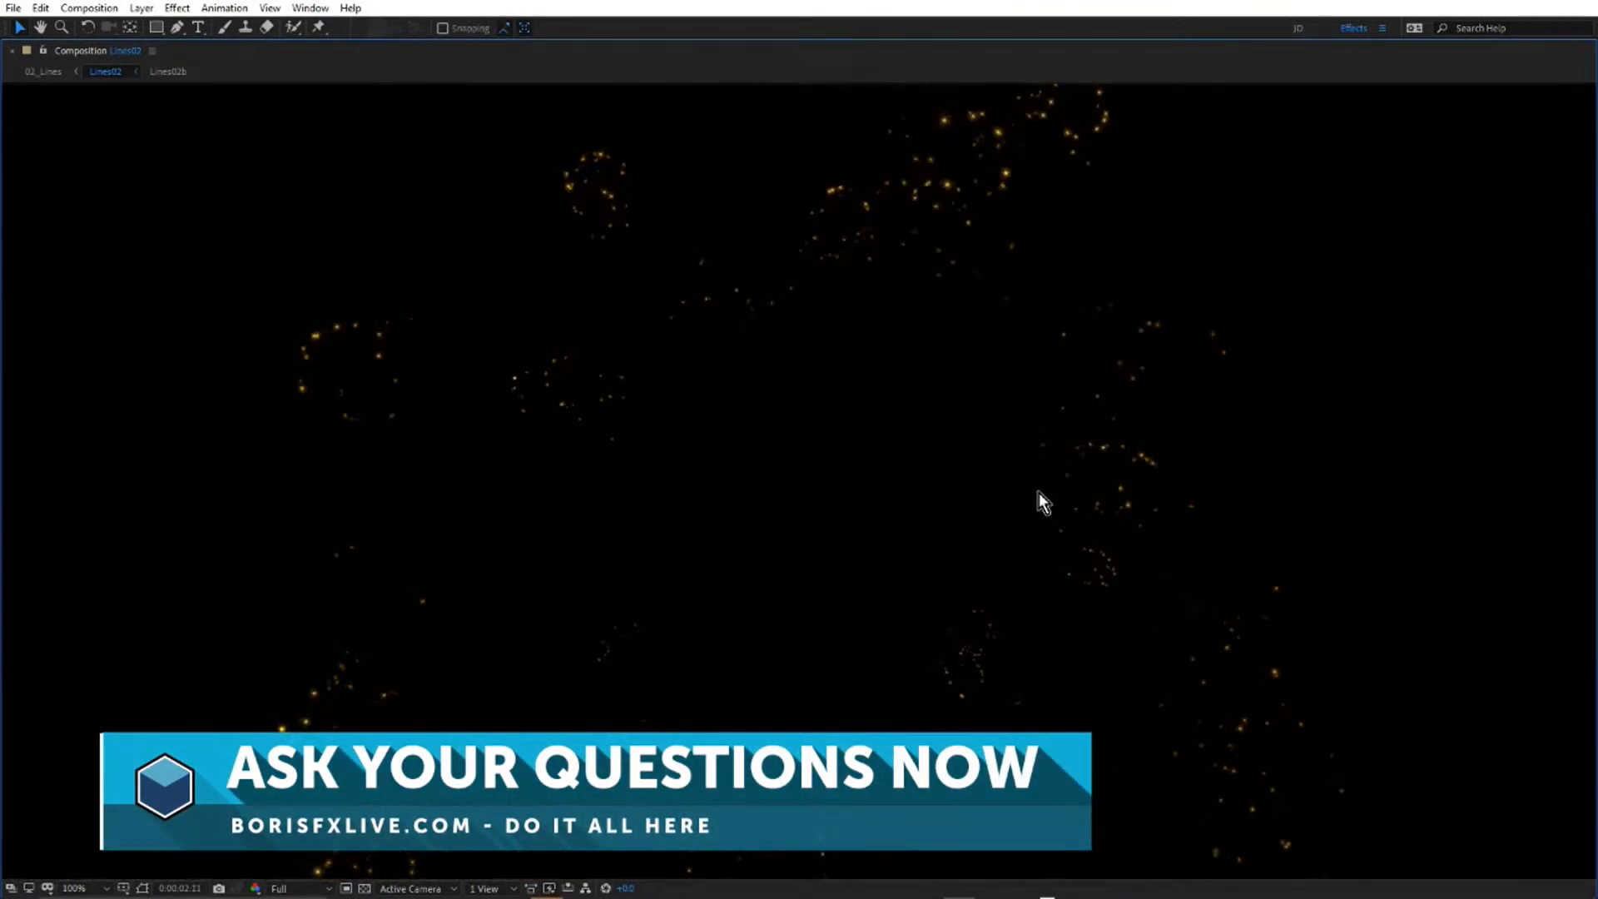
key("grave")
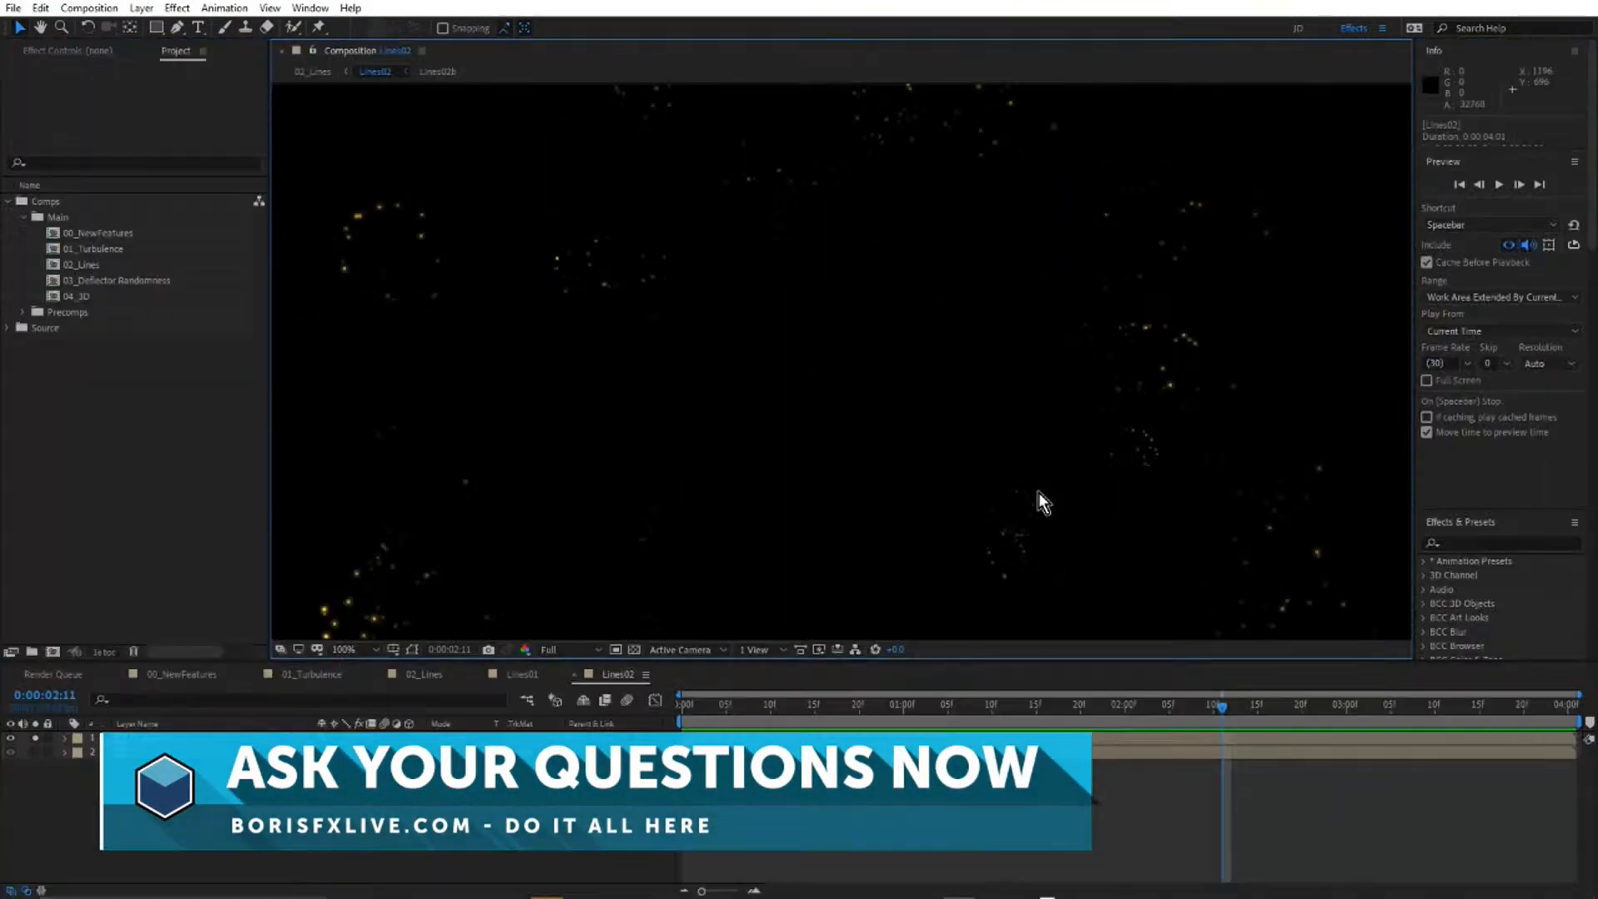
Solo the Lines02b layer instead and preview its connecting lines in the maximized composition view.
left_click(35, 753, "alt")
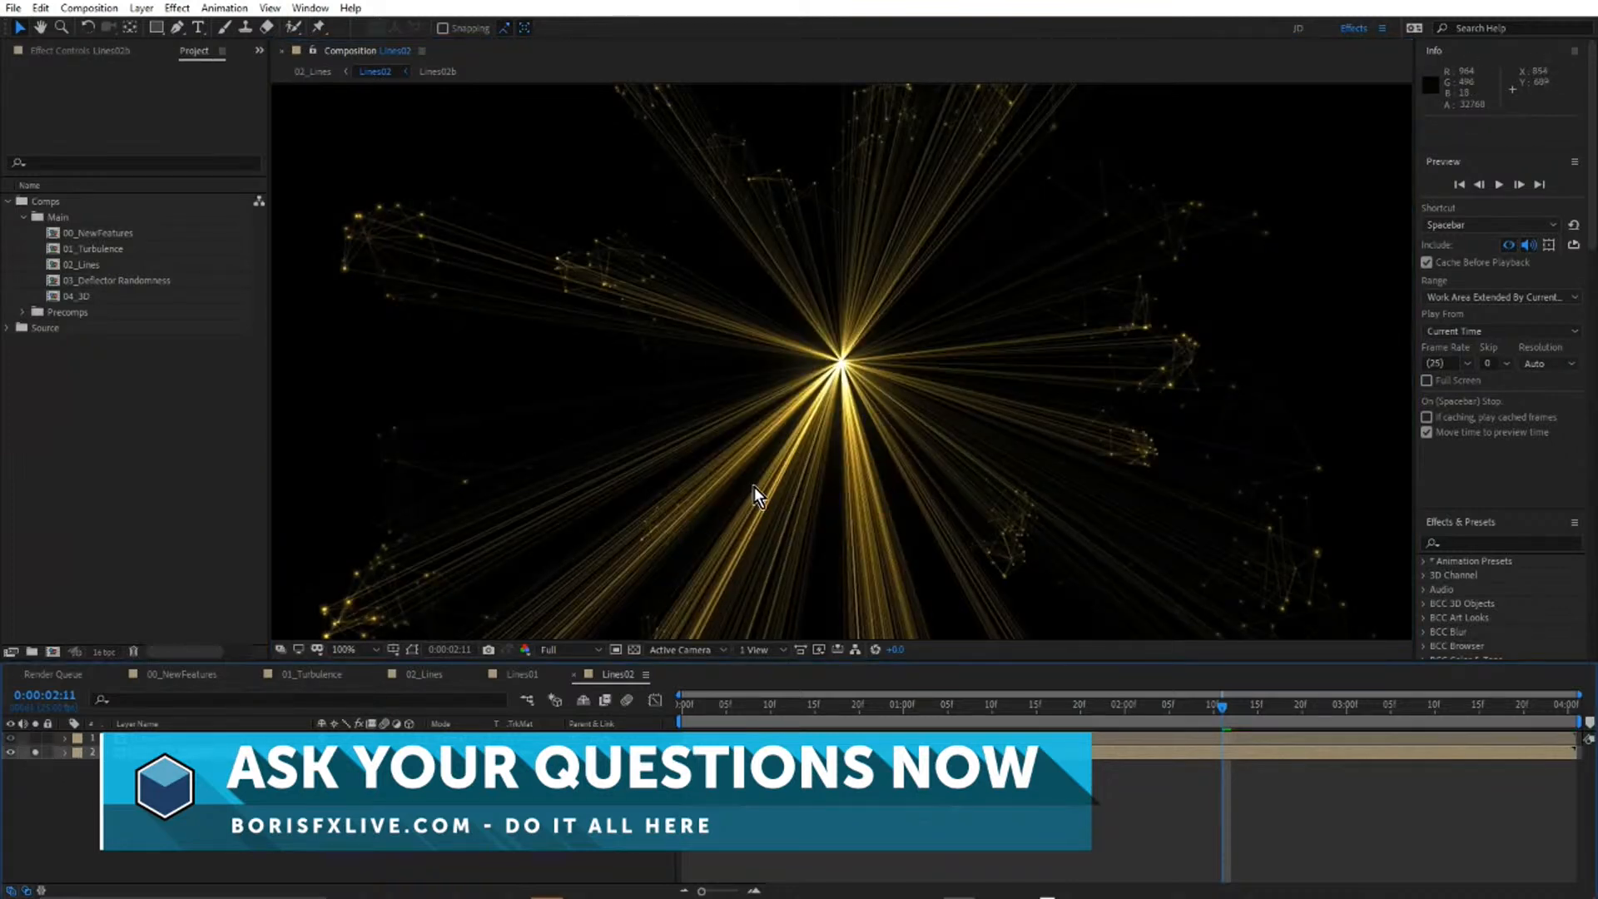
key("grave")
key("space")
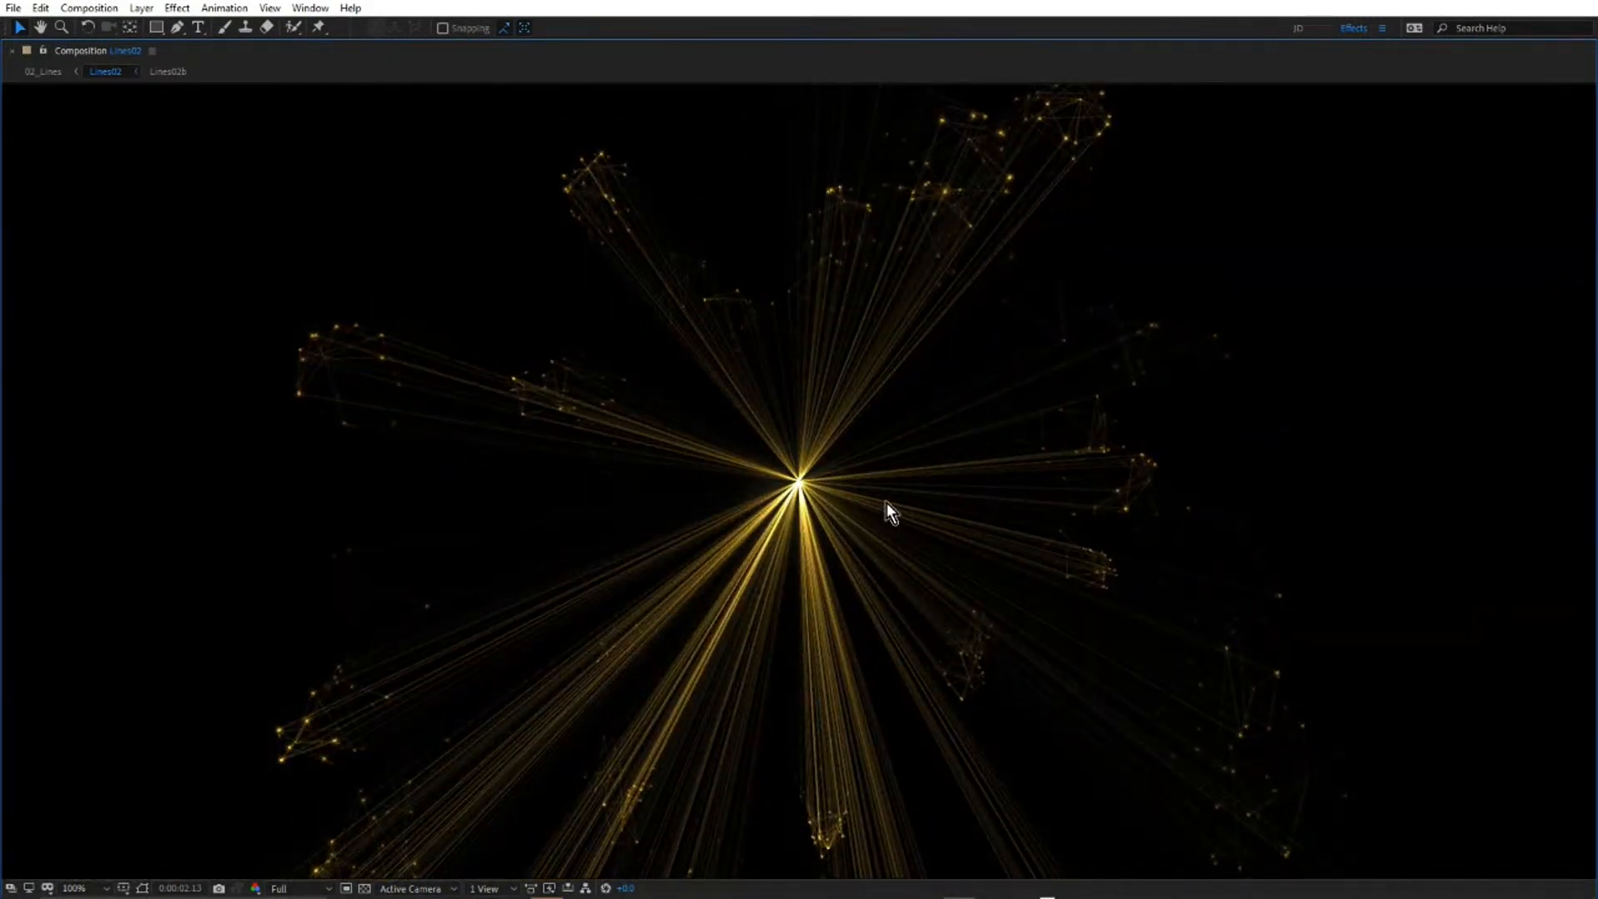
key("grave")
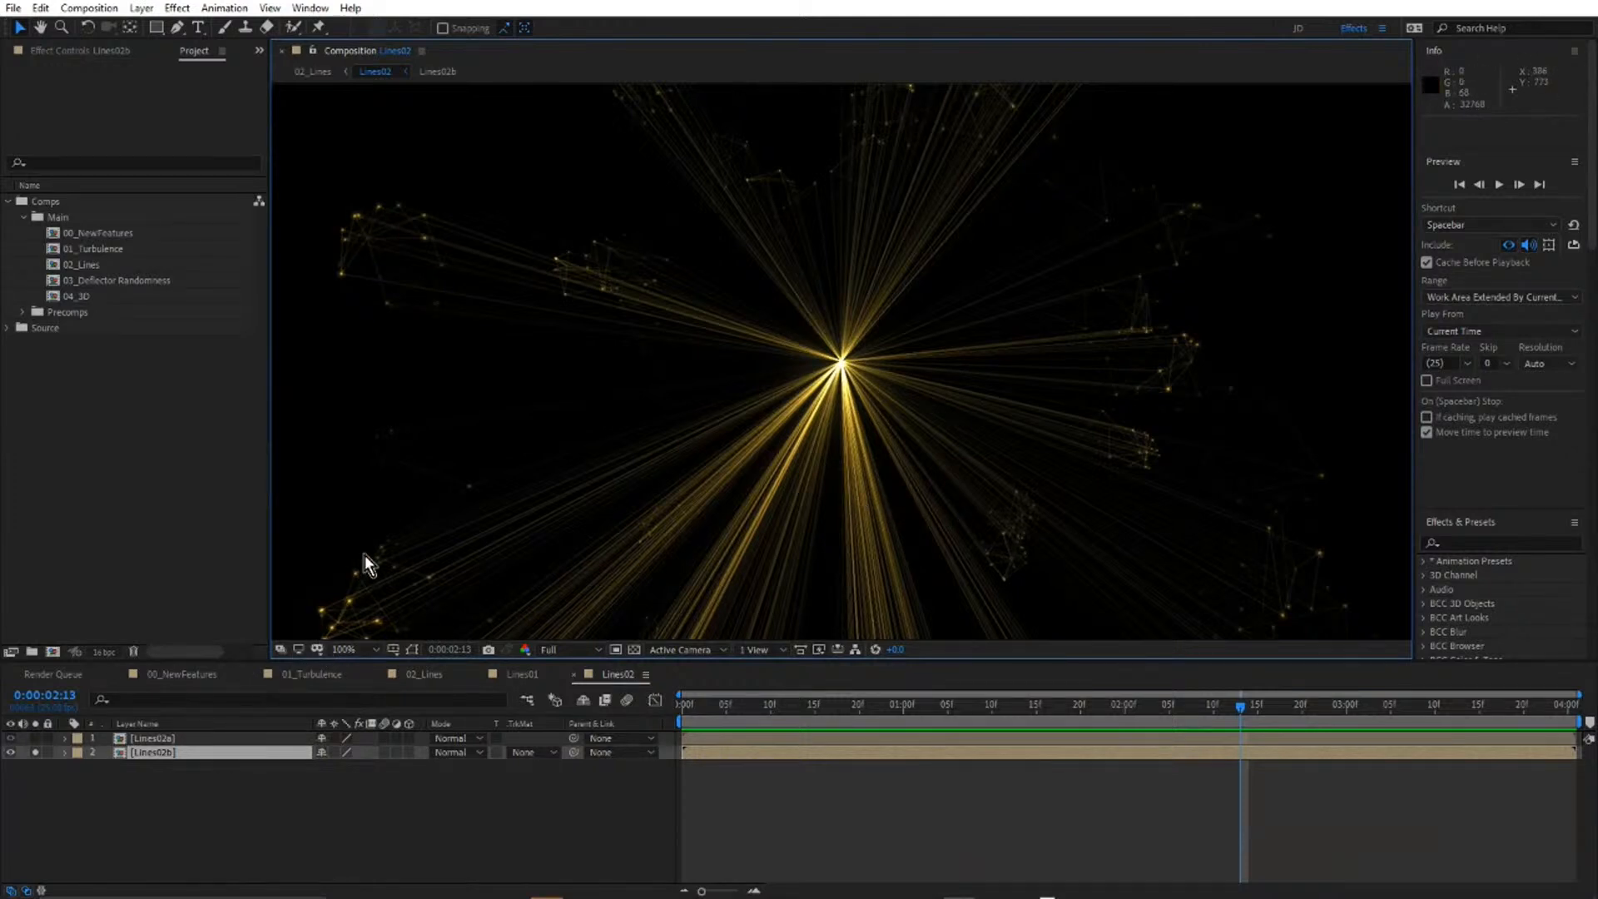
Open the Lines03 precomposition from 02_Lines and preview its soloed Lines03a layer in the maximized composition view.
key("shift+Escape")
double_click(168, 766)
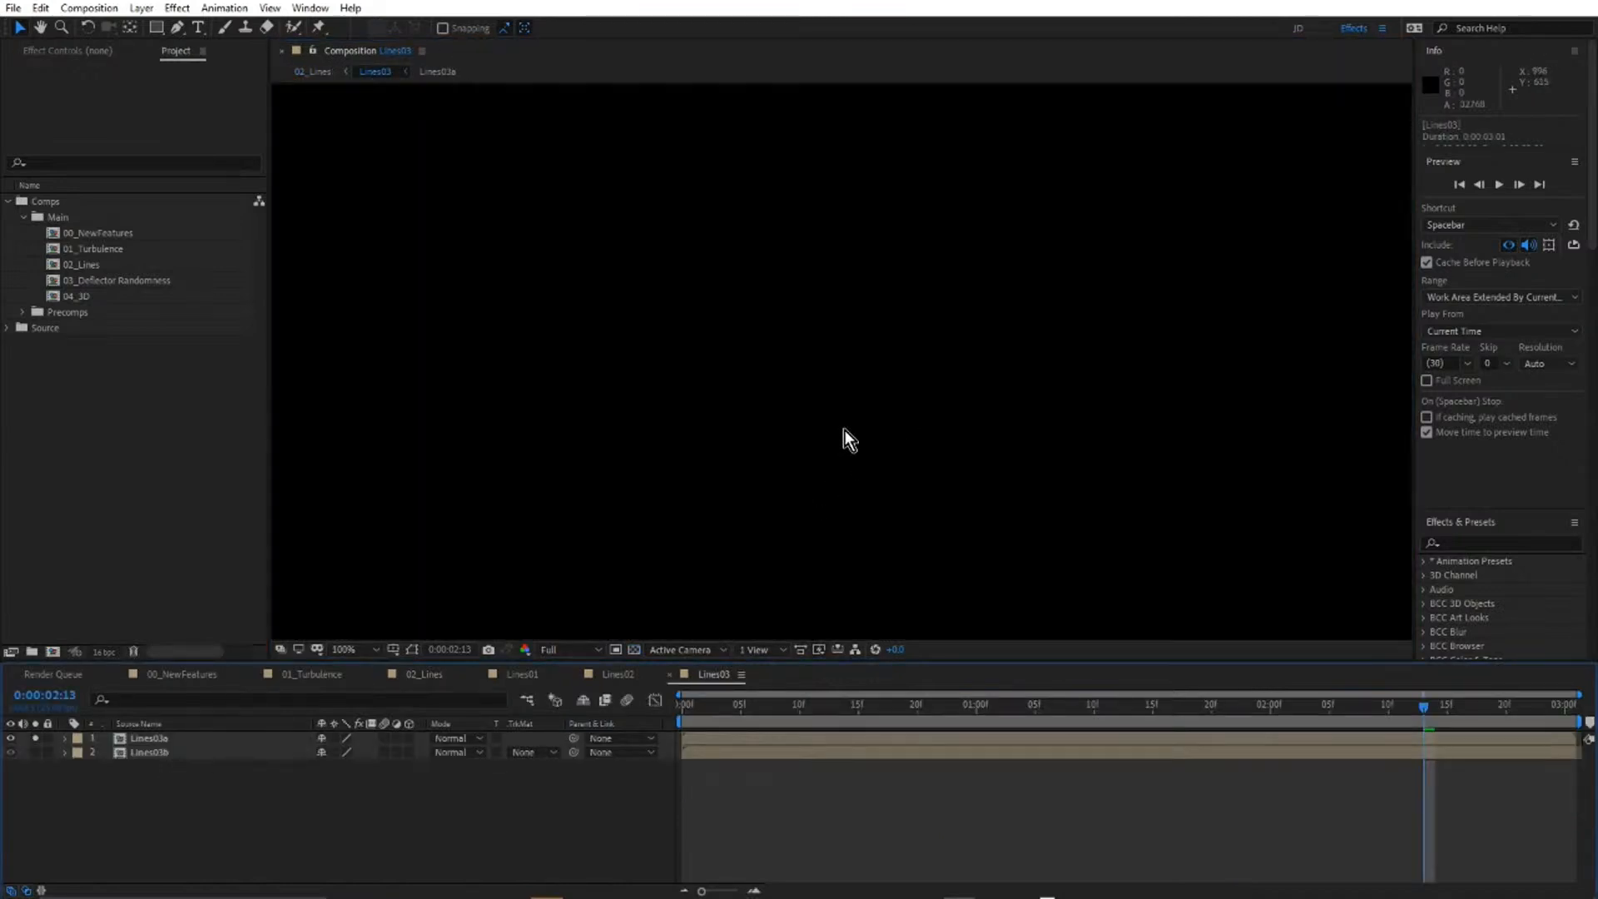
key("grave")
key("space")
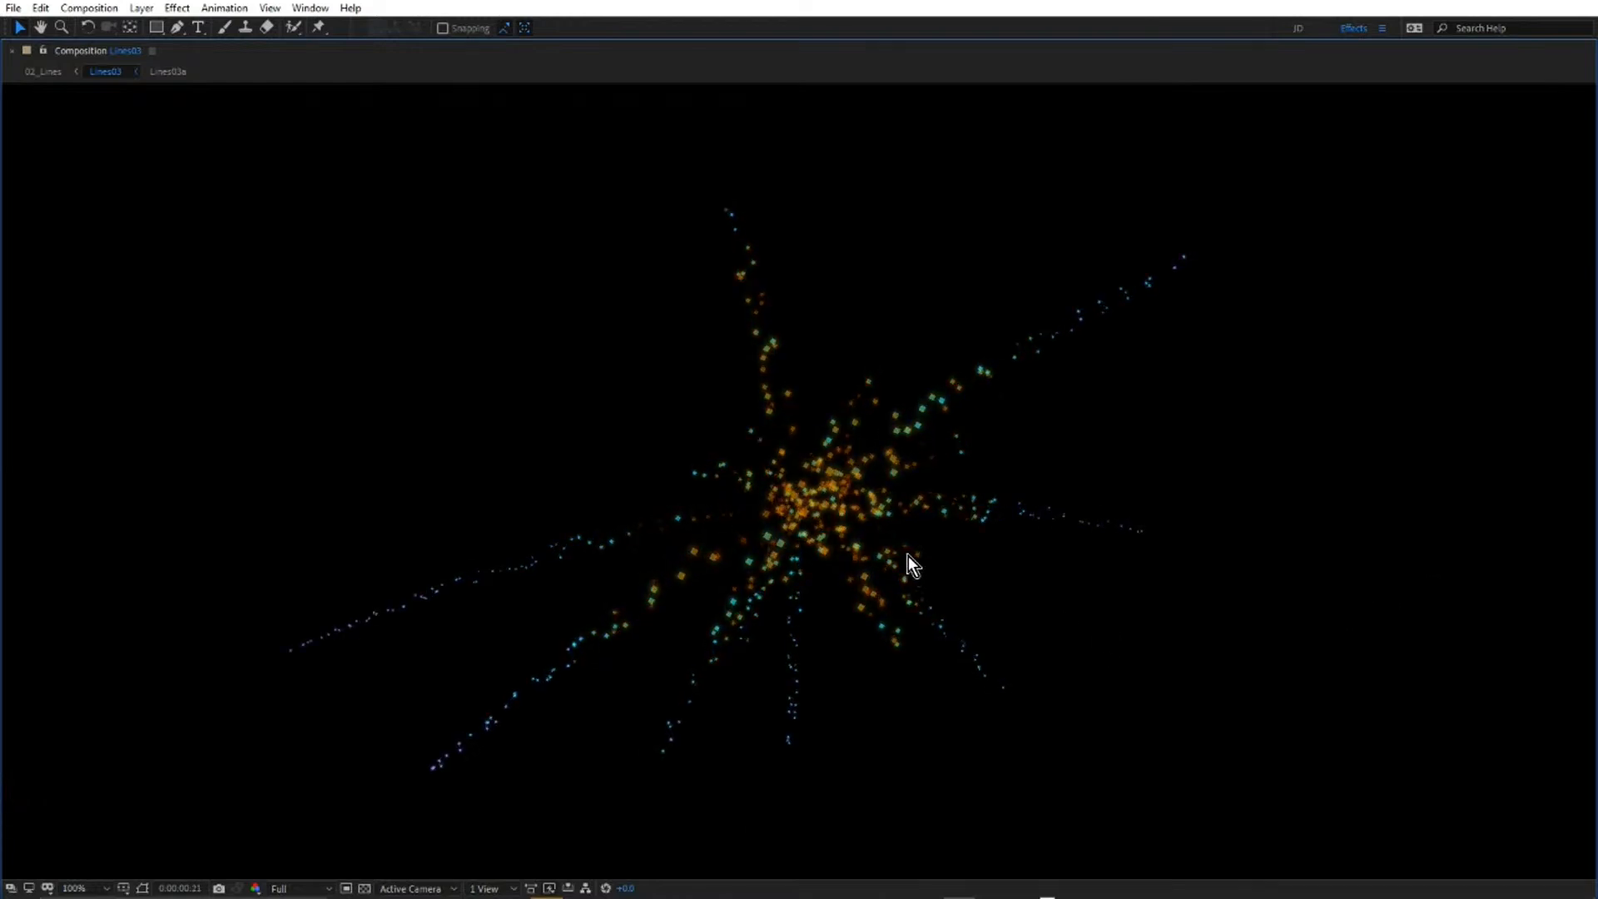
key("grave")
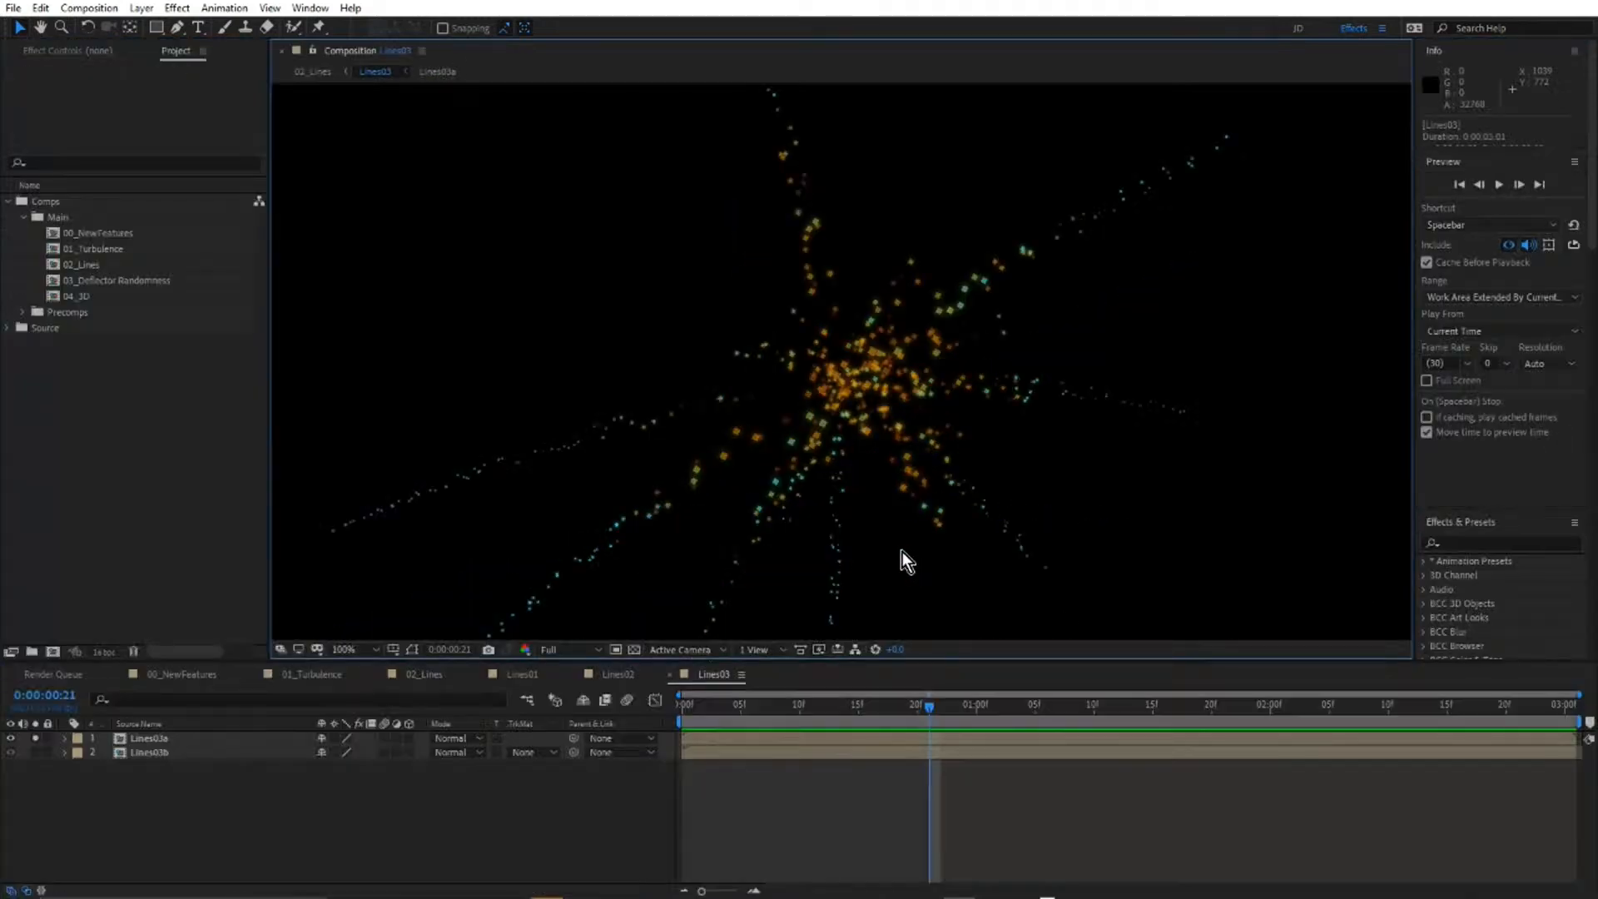
Solo the Lines03b layer instead and preview its line burst in the maximized composition view.
left_click(35, 752, "alt")
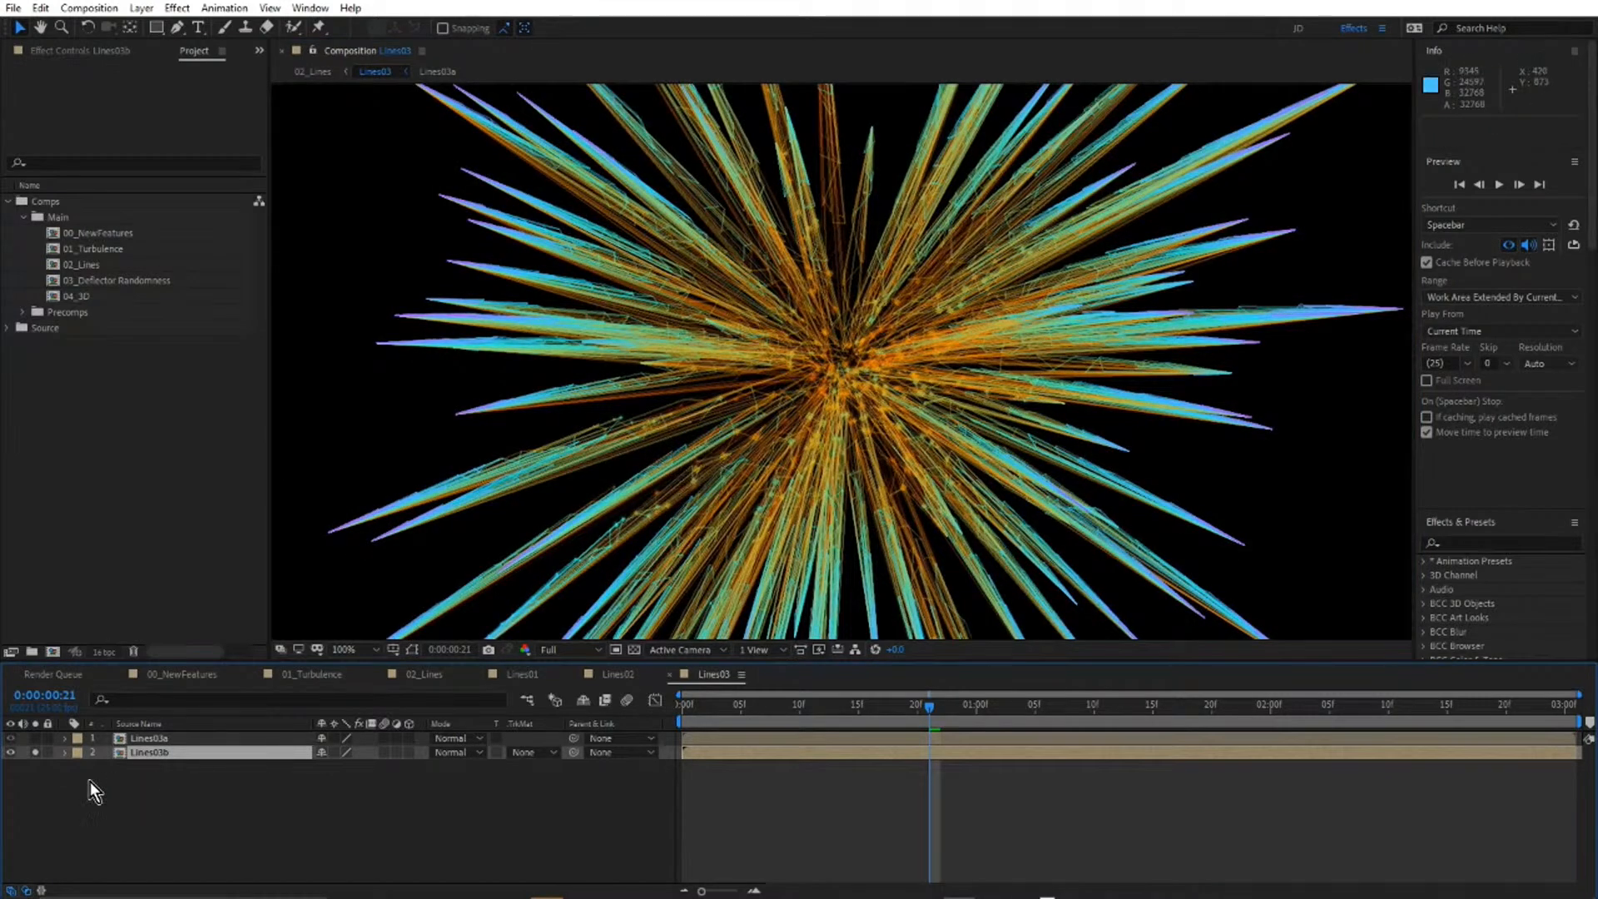
key("grave")
key("space")
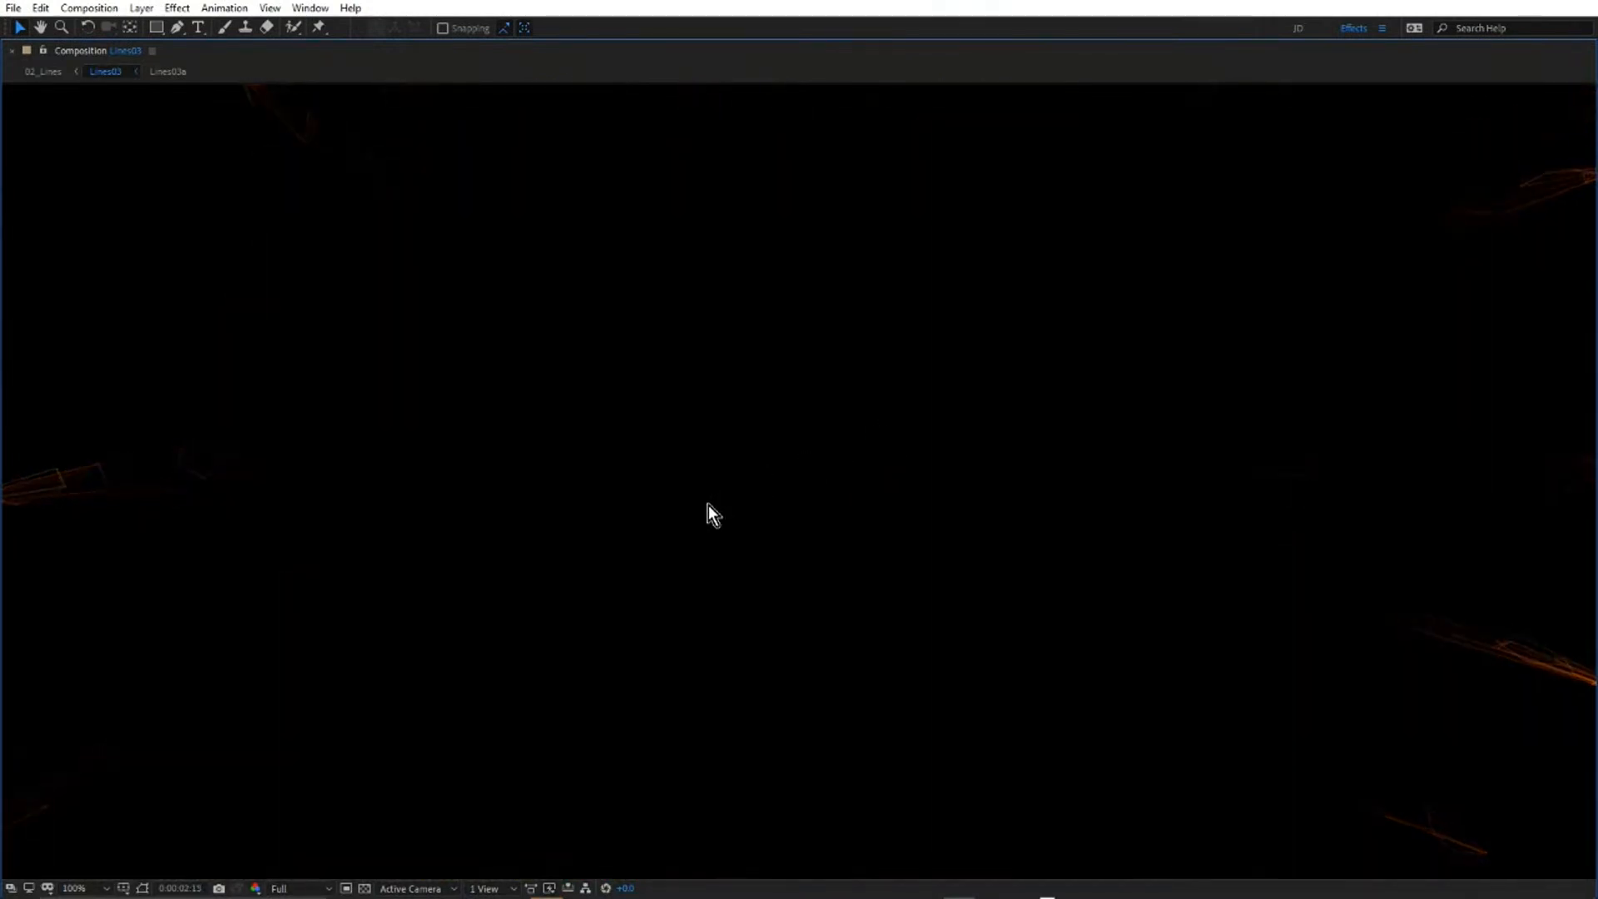
key("grave")
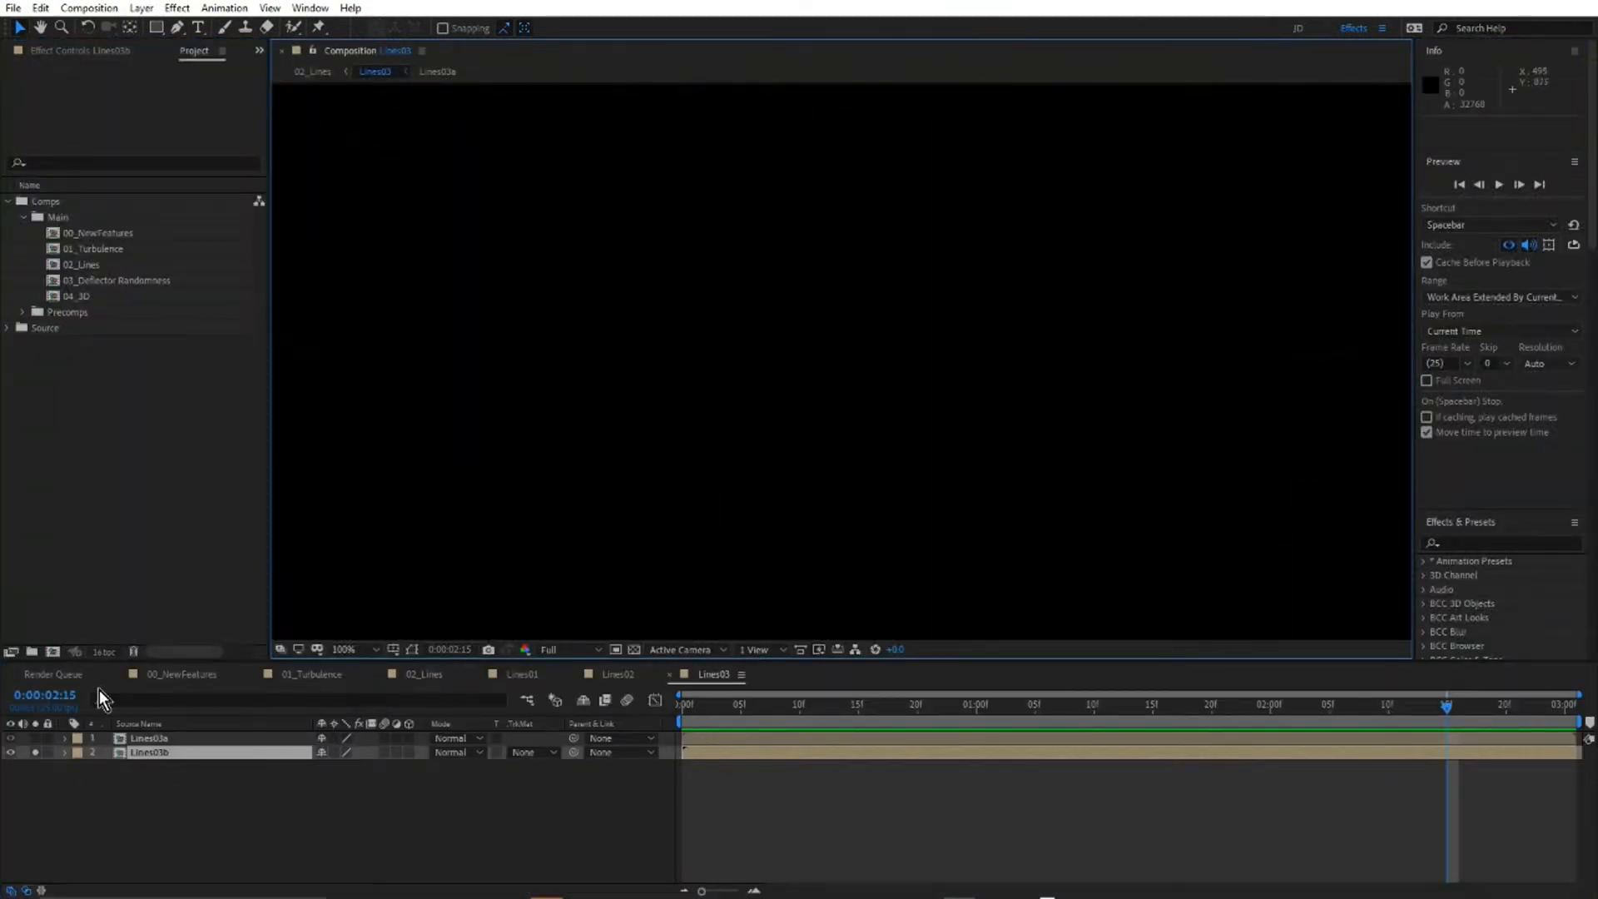
Open the Lines04 precomposition from 02_Lines, enlarge the composition view, and preview the number particles of its soloed Lines04a layer.
key("shift+Escape")
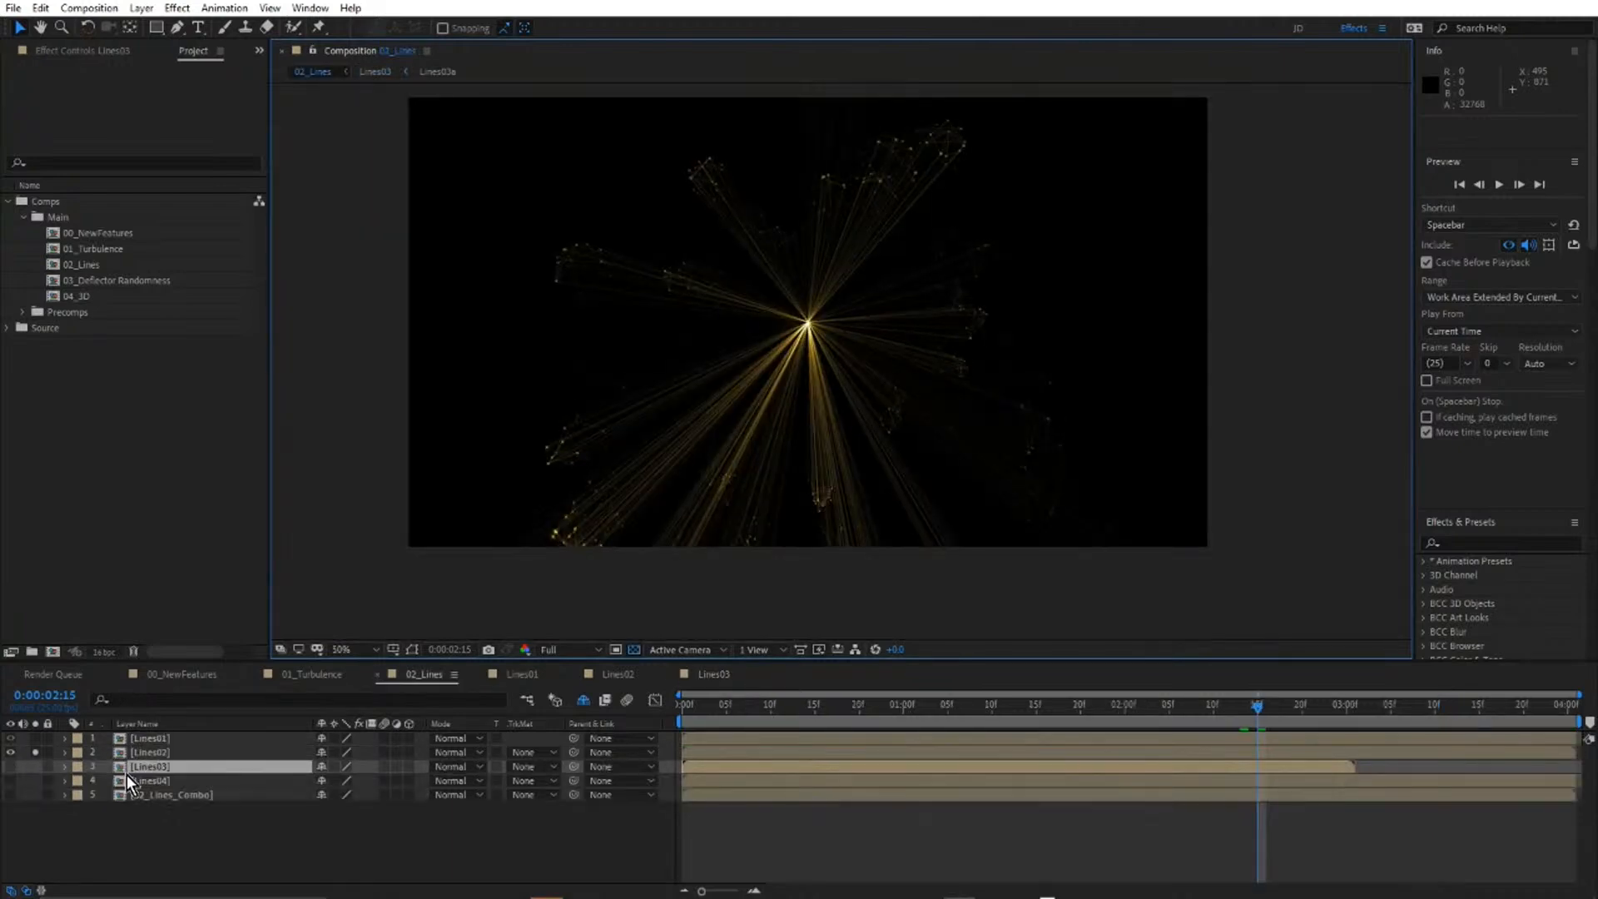
double_click(148, 779)
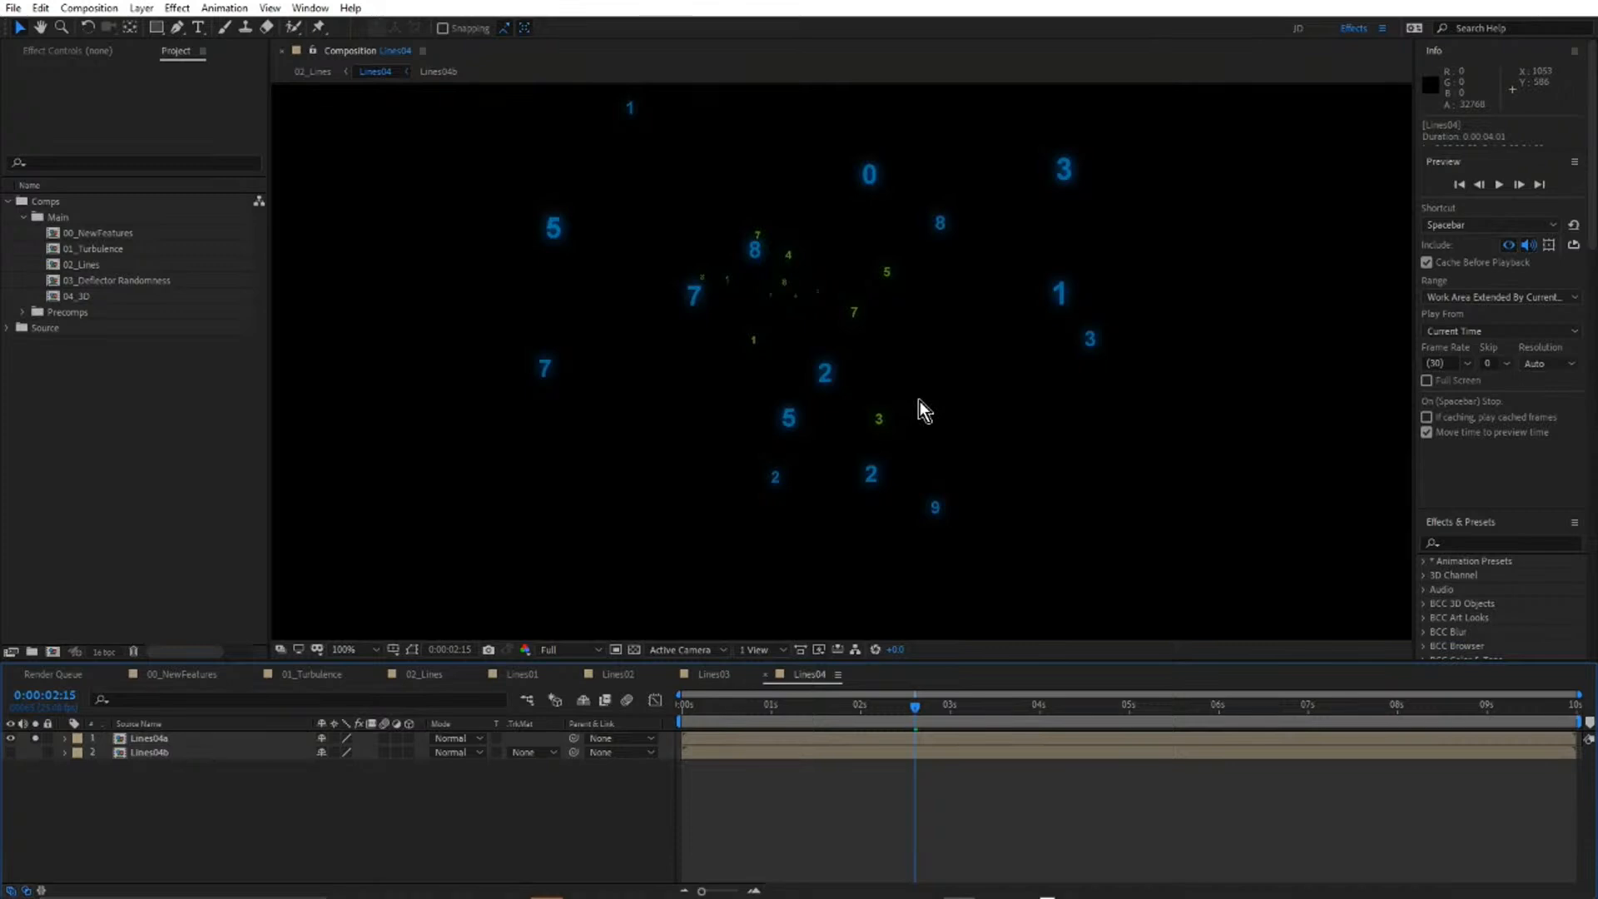
left_click_drag(849, 662, 852, 709)
key("space")
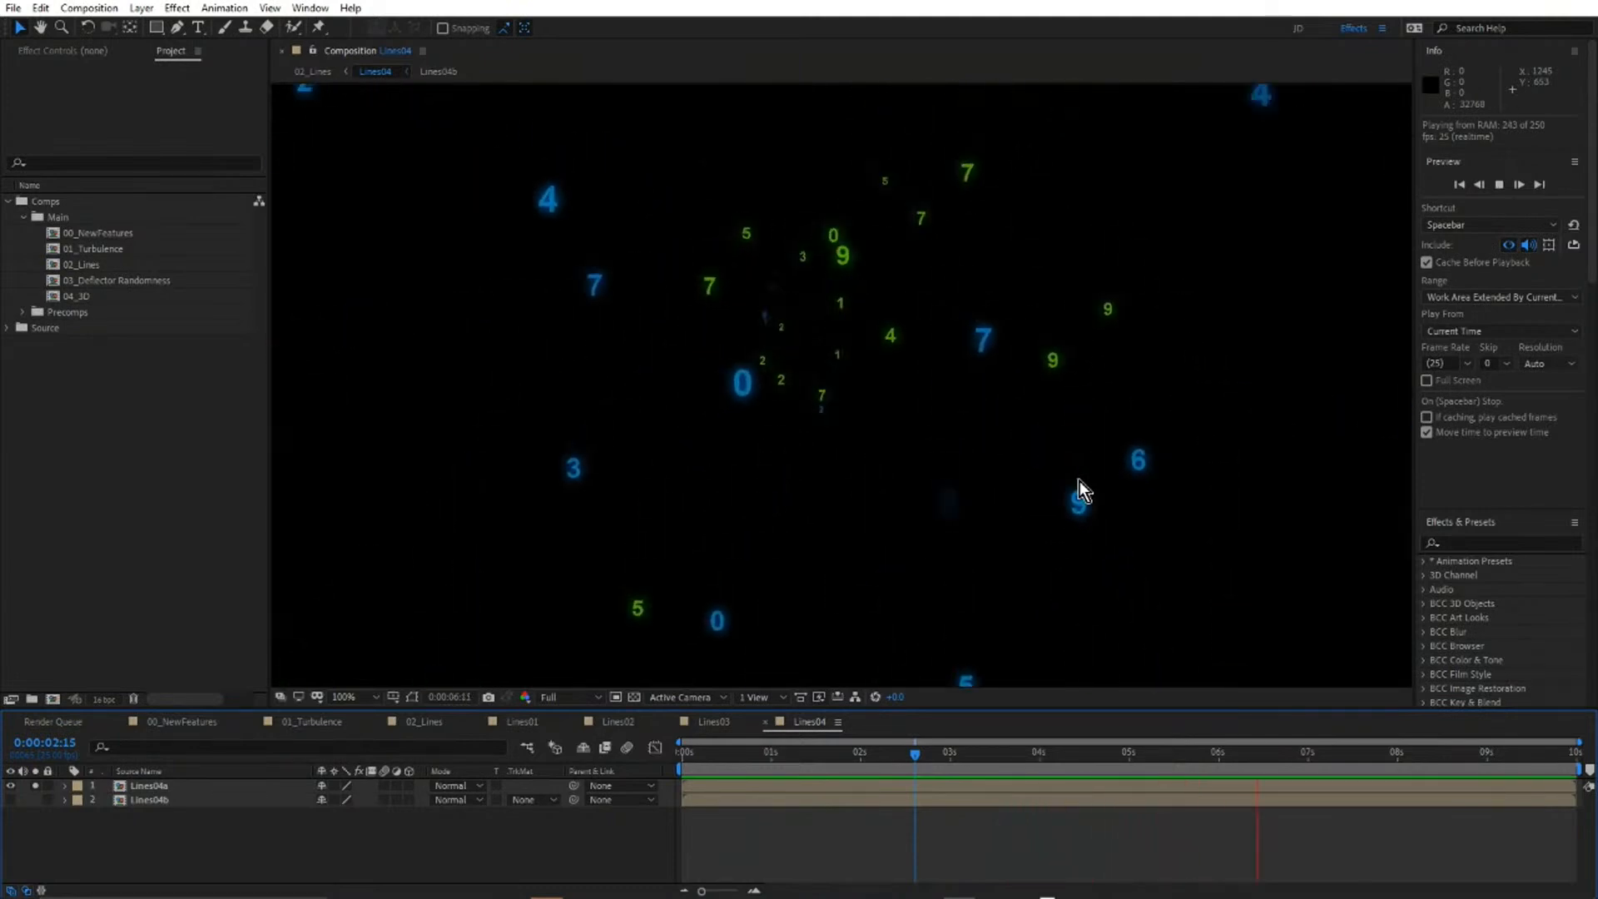
key("space")
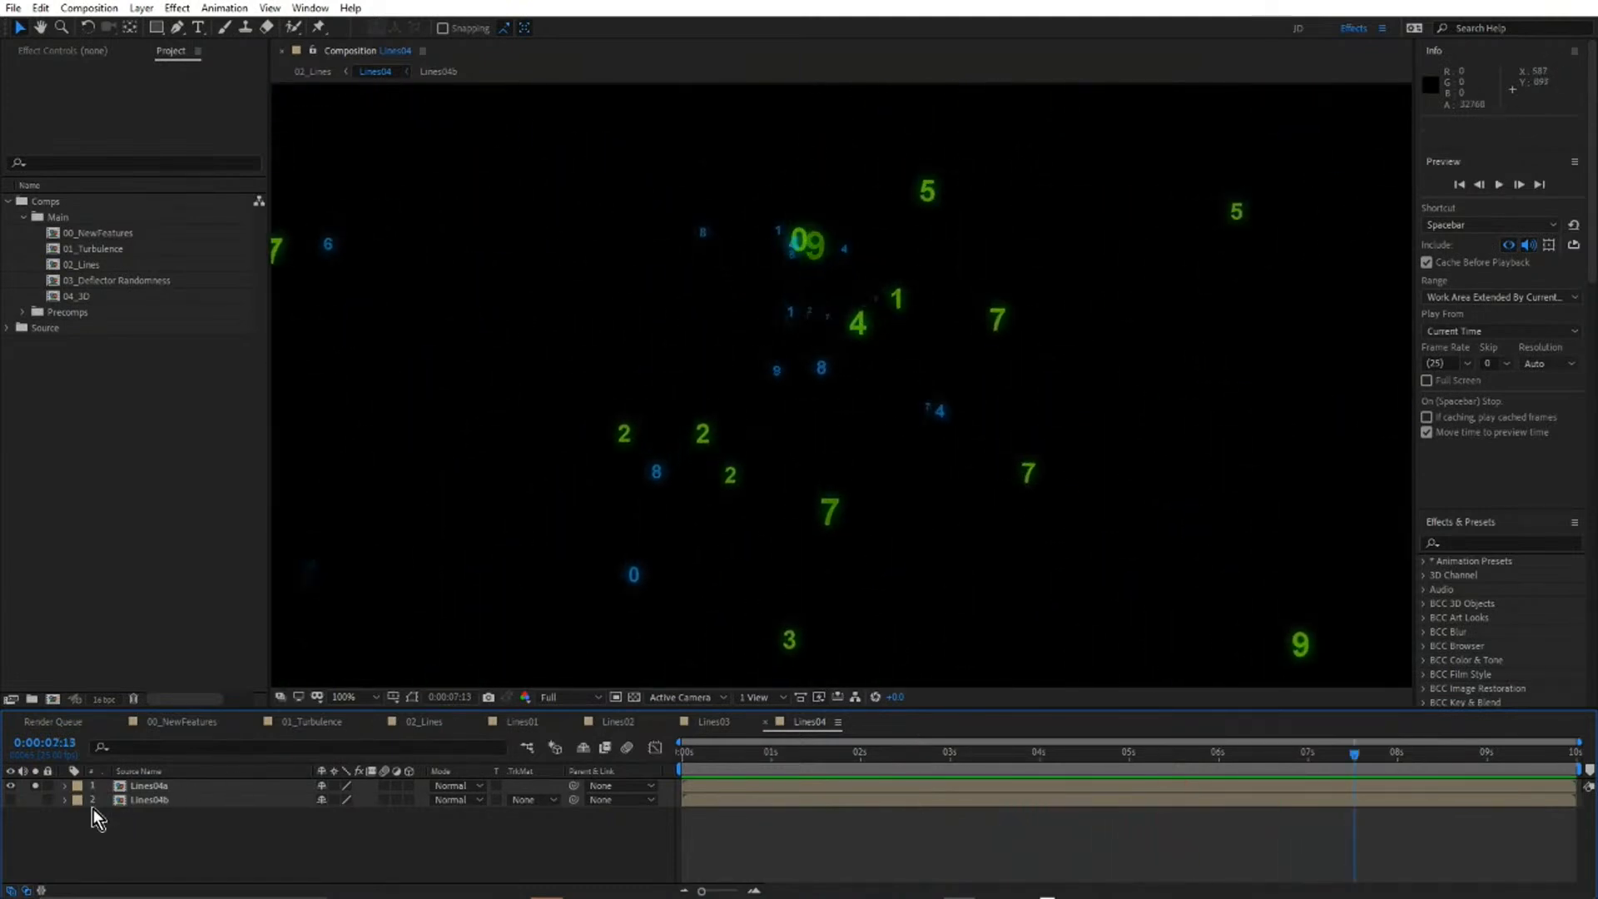
Solo the Lines04b layer instead and preview the lines connecting its numbers, including in the maximized composition view.
left_click(35, 799)
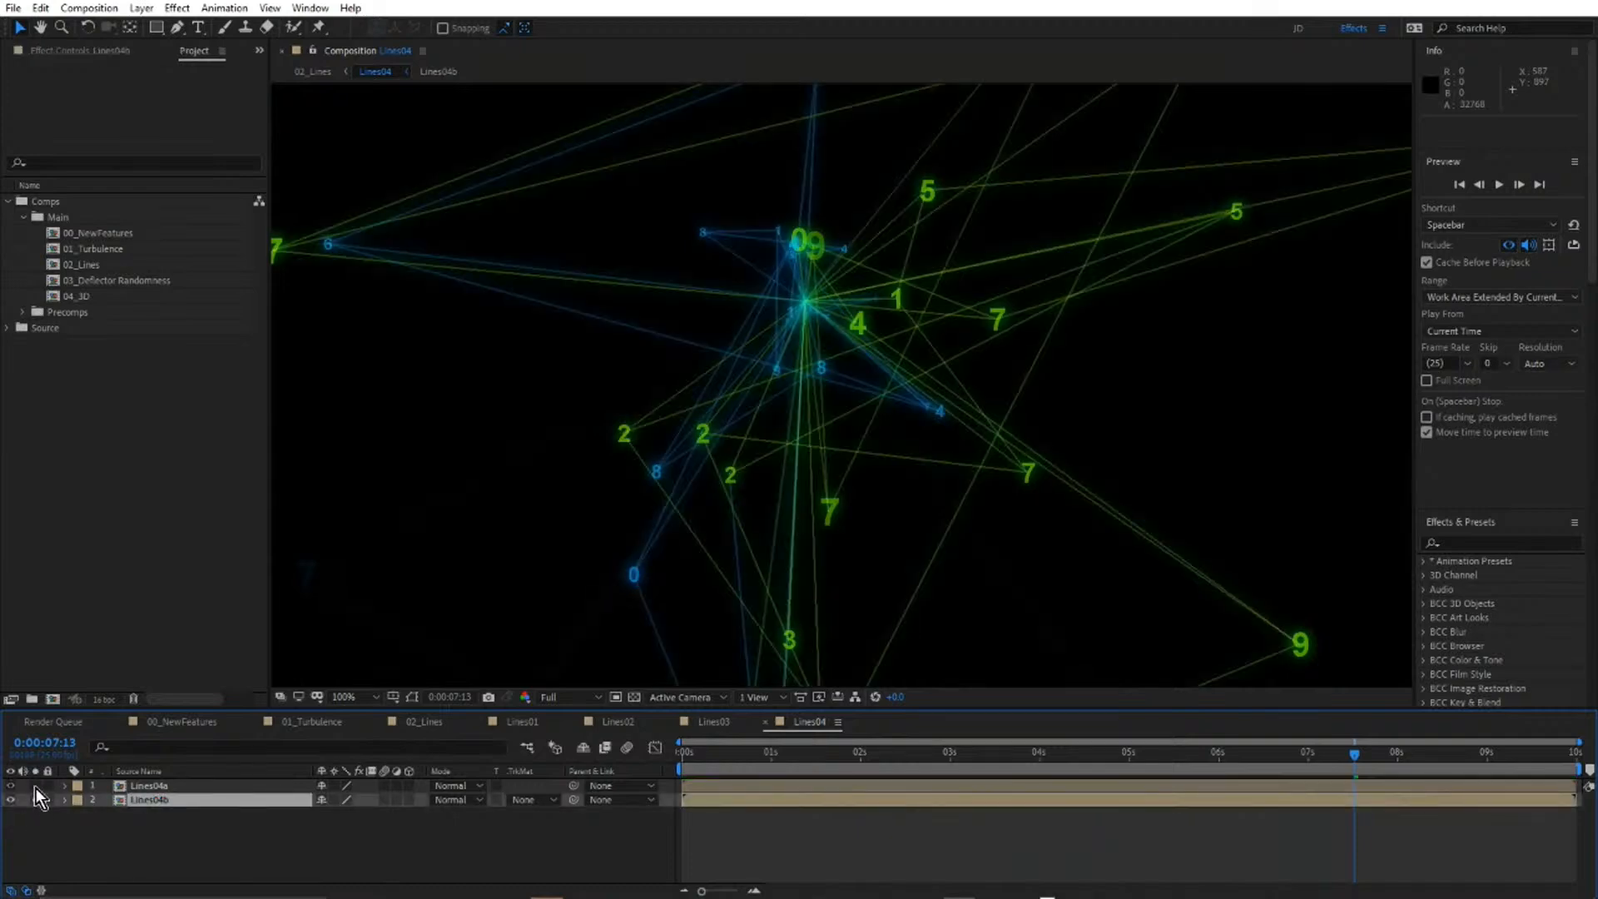
key("space")
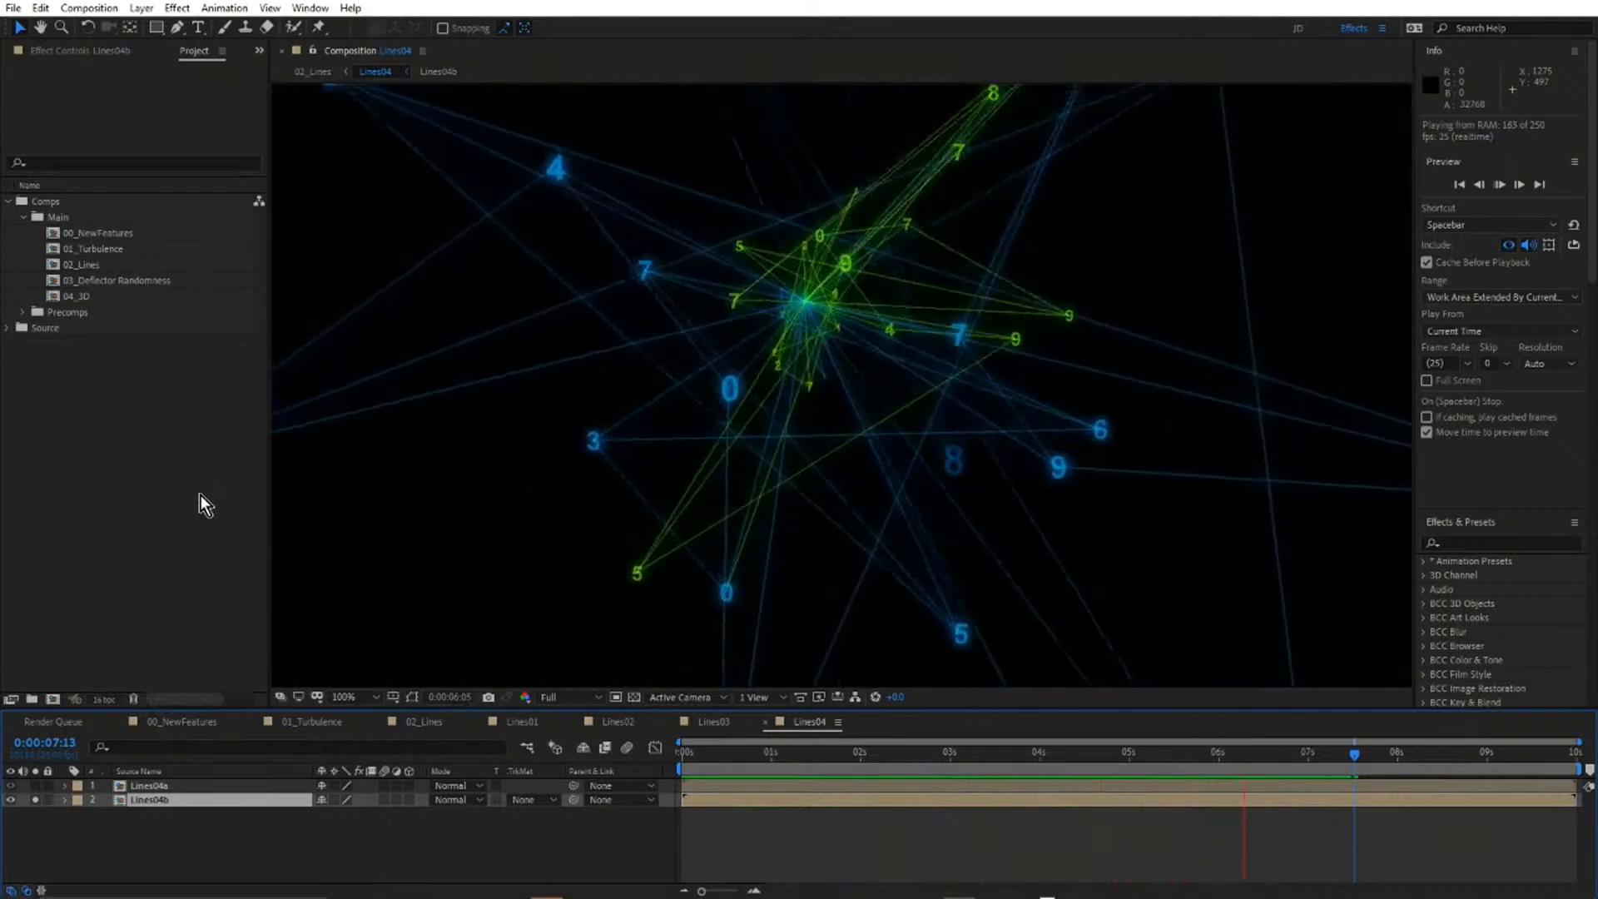
key("grave")
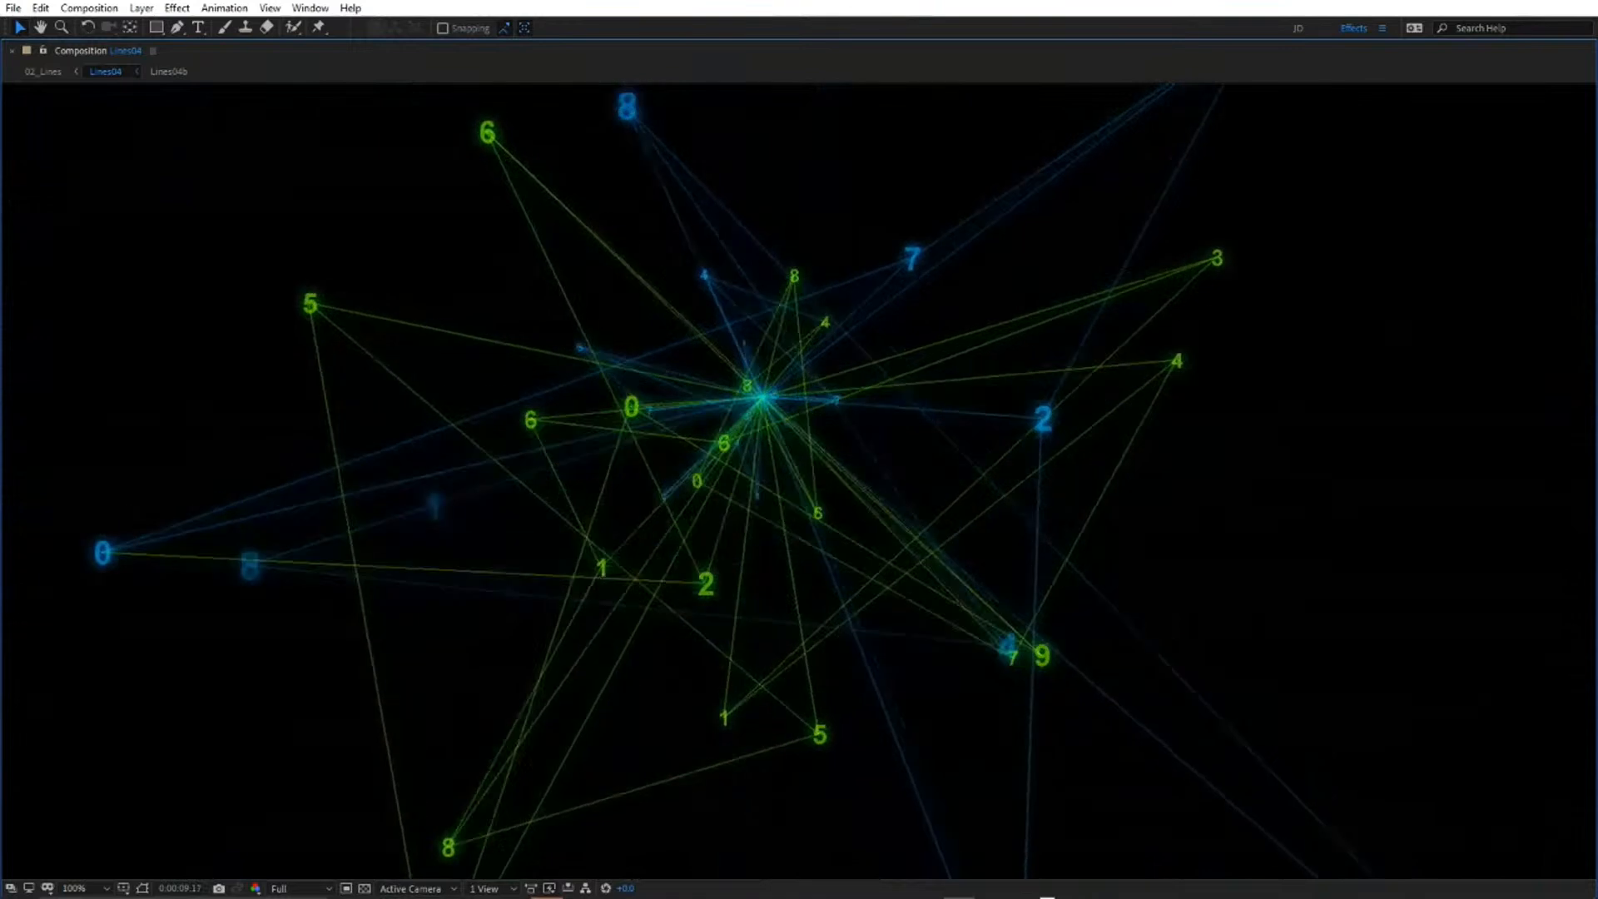
key("grave")
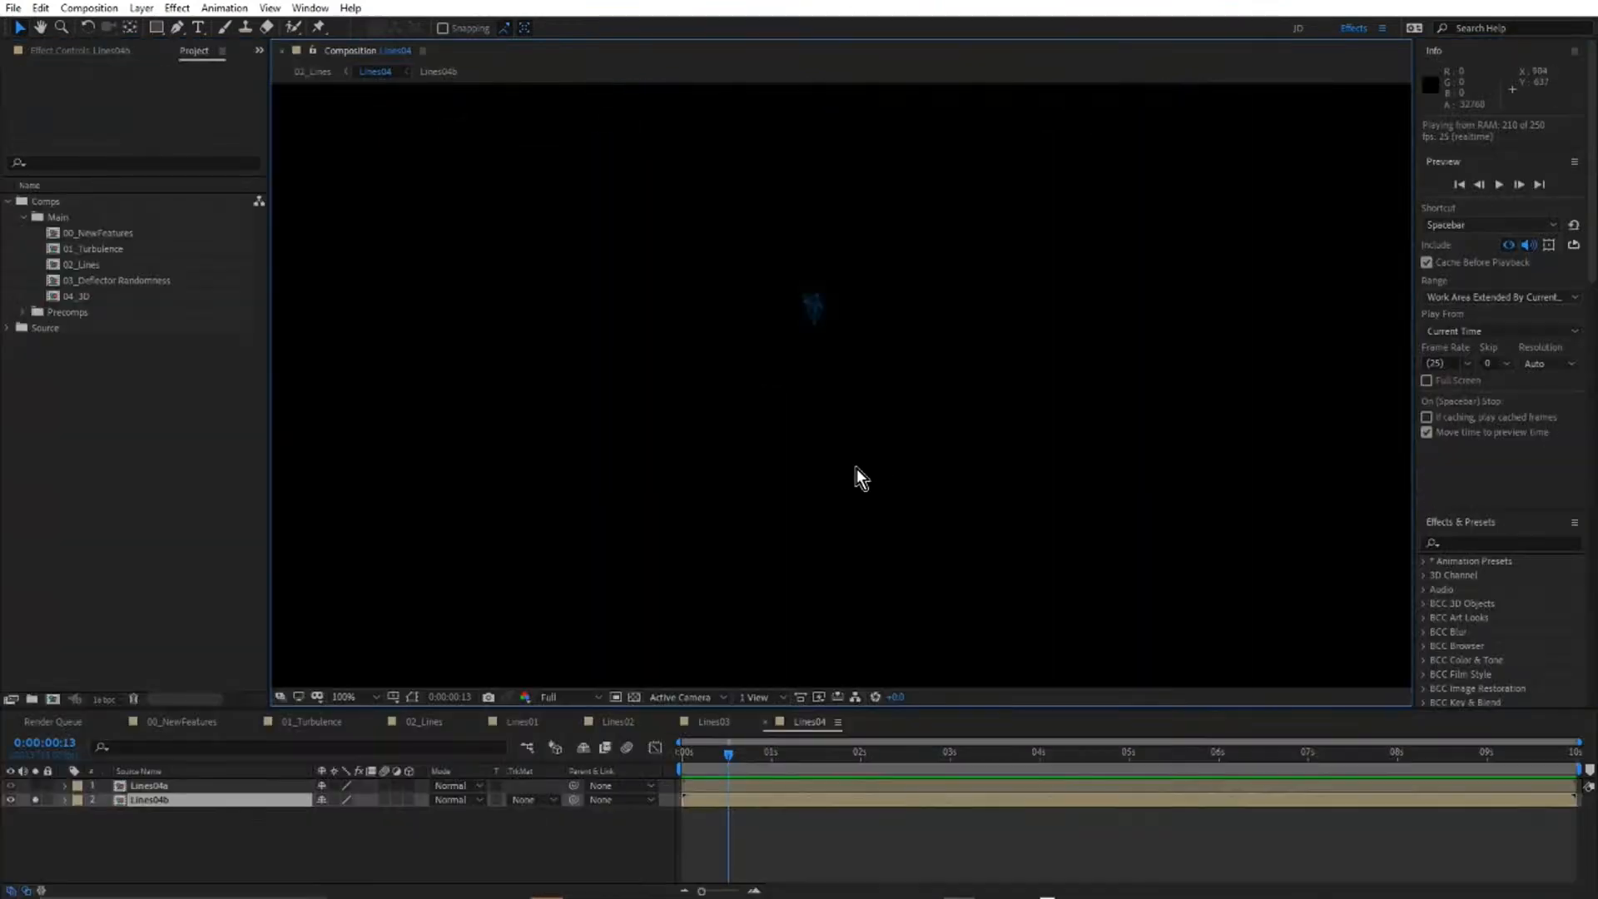
Open the Lines04b precomposition, reveal it in the project, and turn off its proxy.
double_click(158, 800)
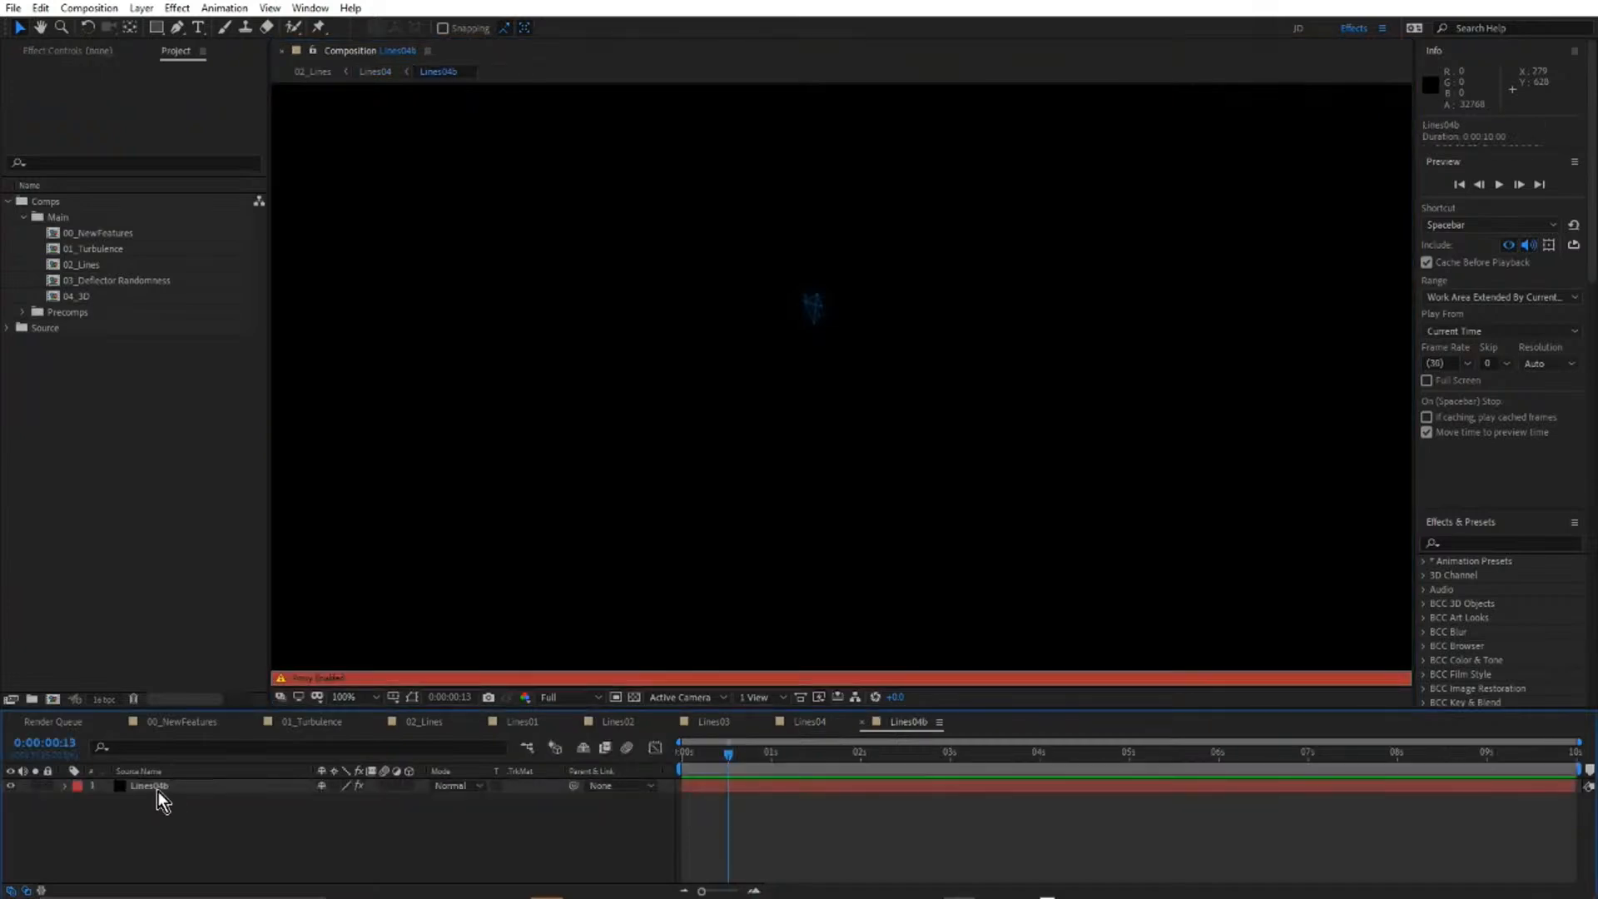
right_click(188, 839)
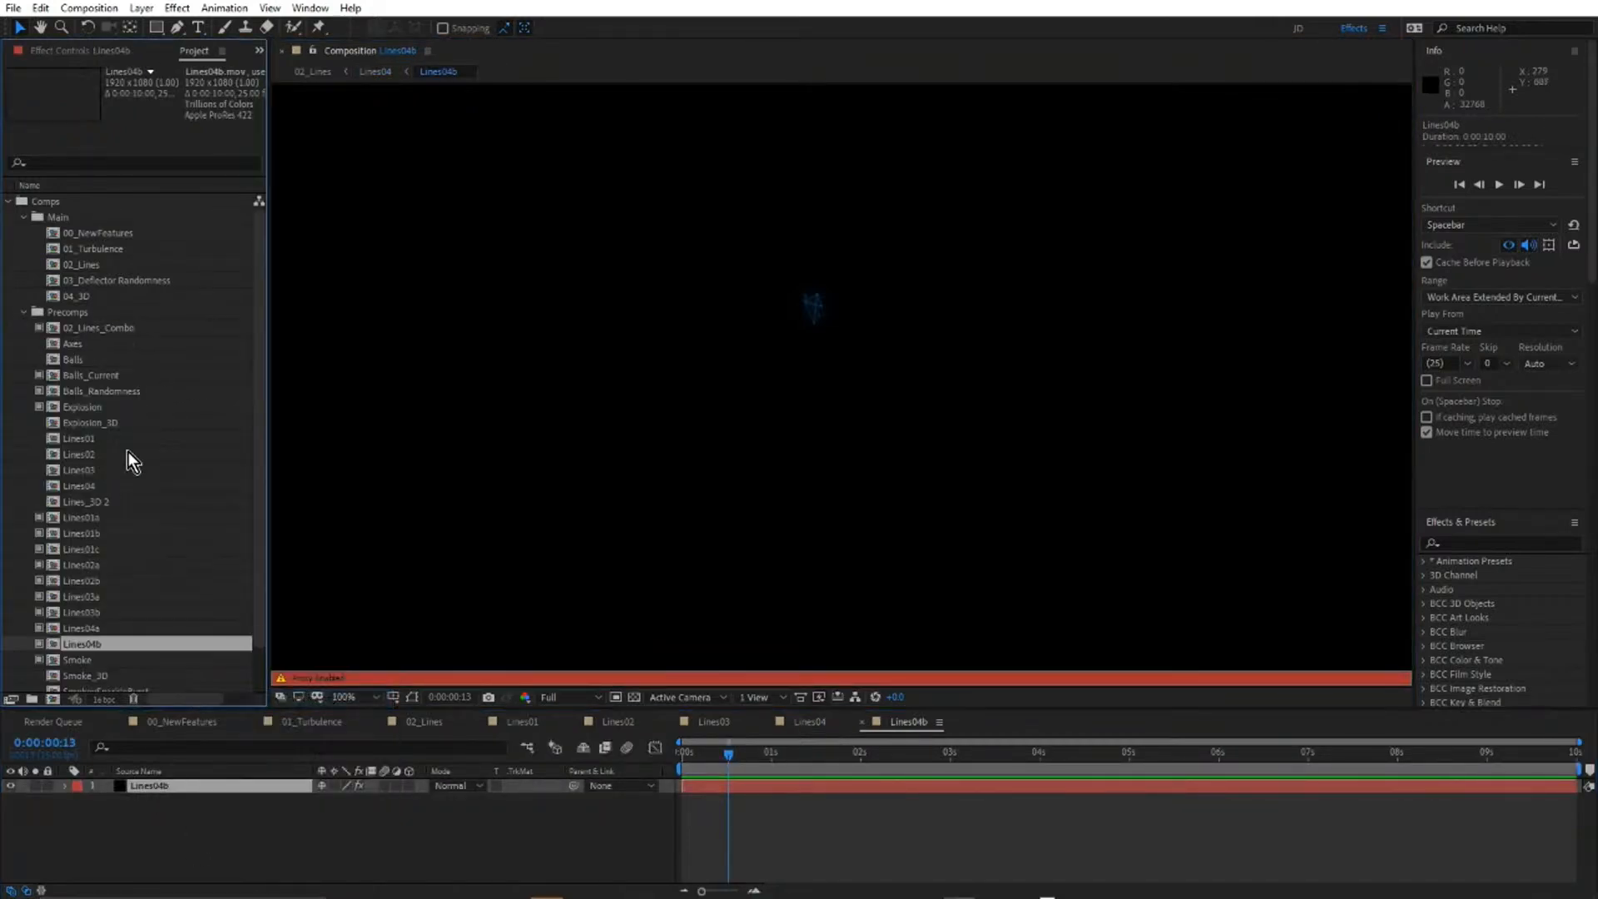
left_click(39, 643)
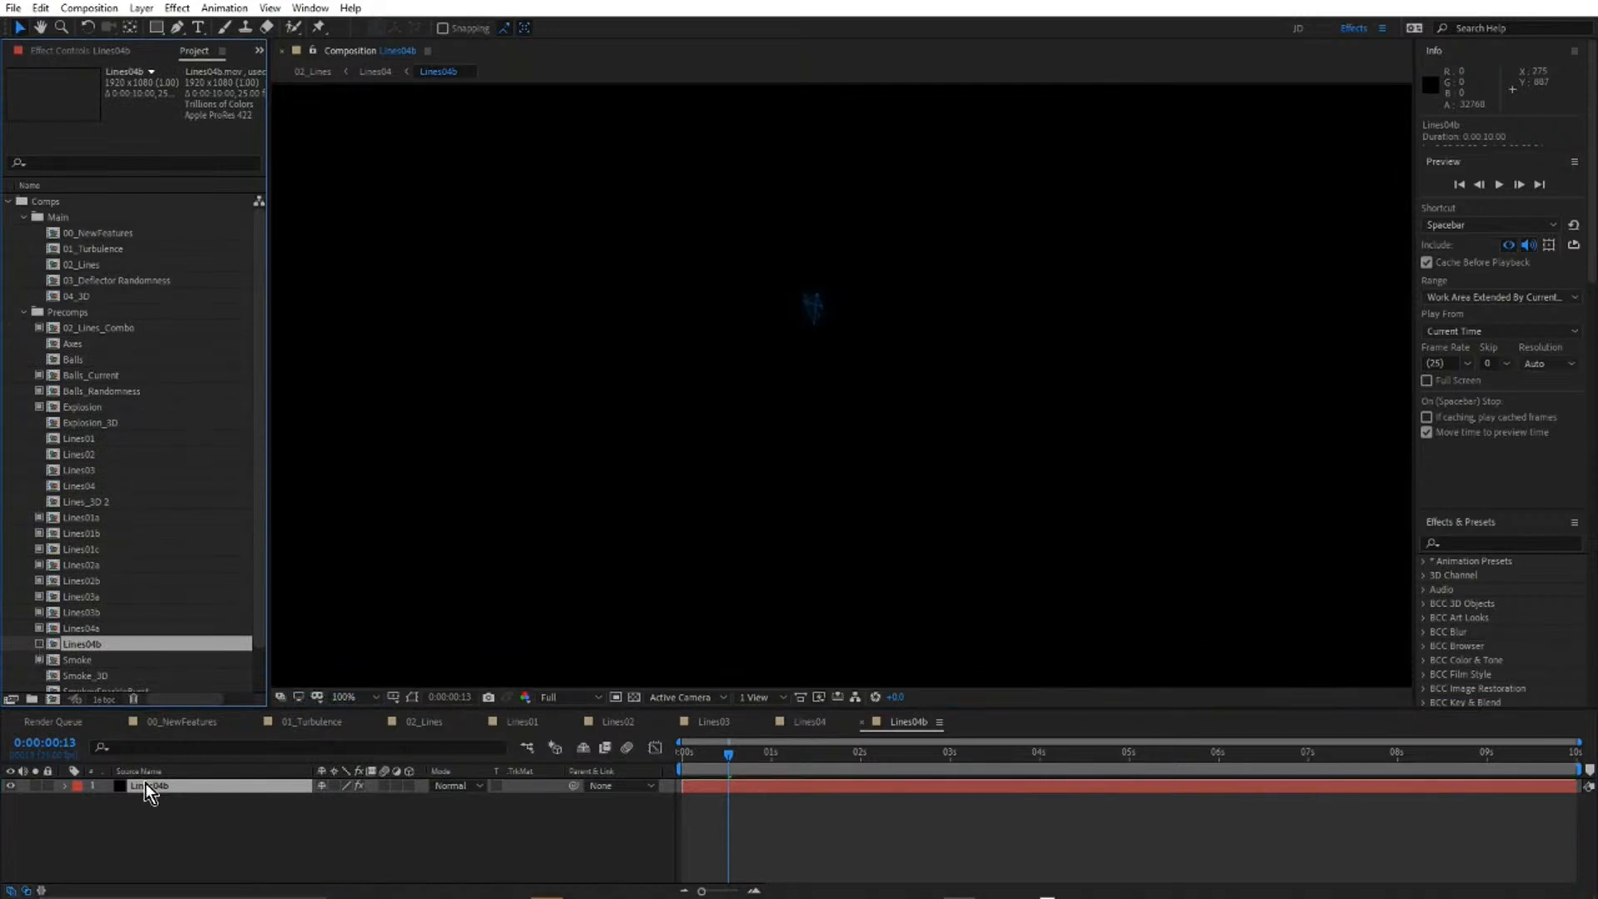
Show the Lines04b layer's BCC Particle Illusion effect controls and launch the Particle Illusion interface in a maximized window.
left_click(102, 50)
left_click(105, 186)
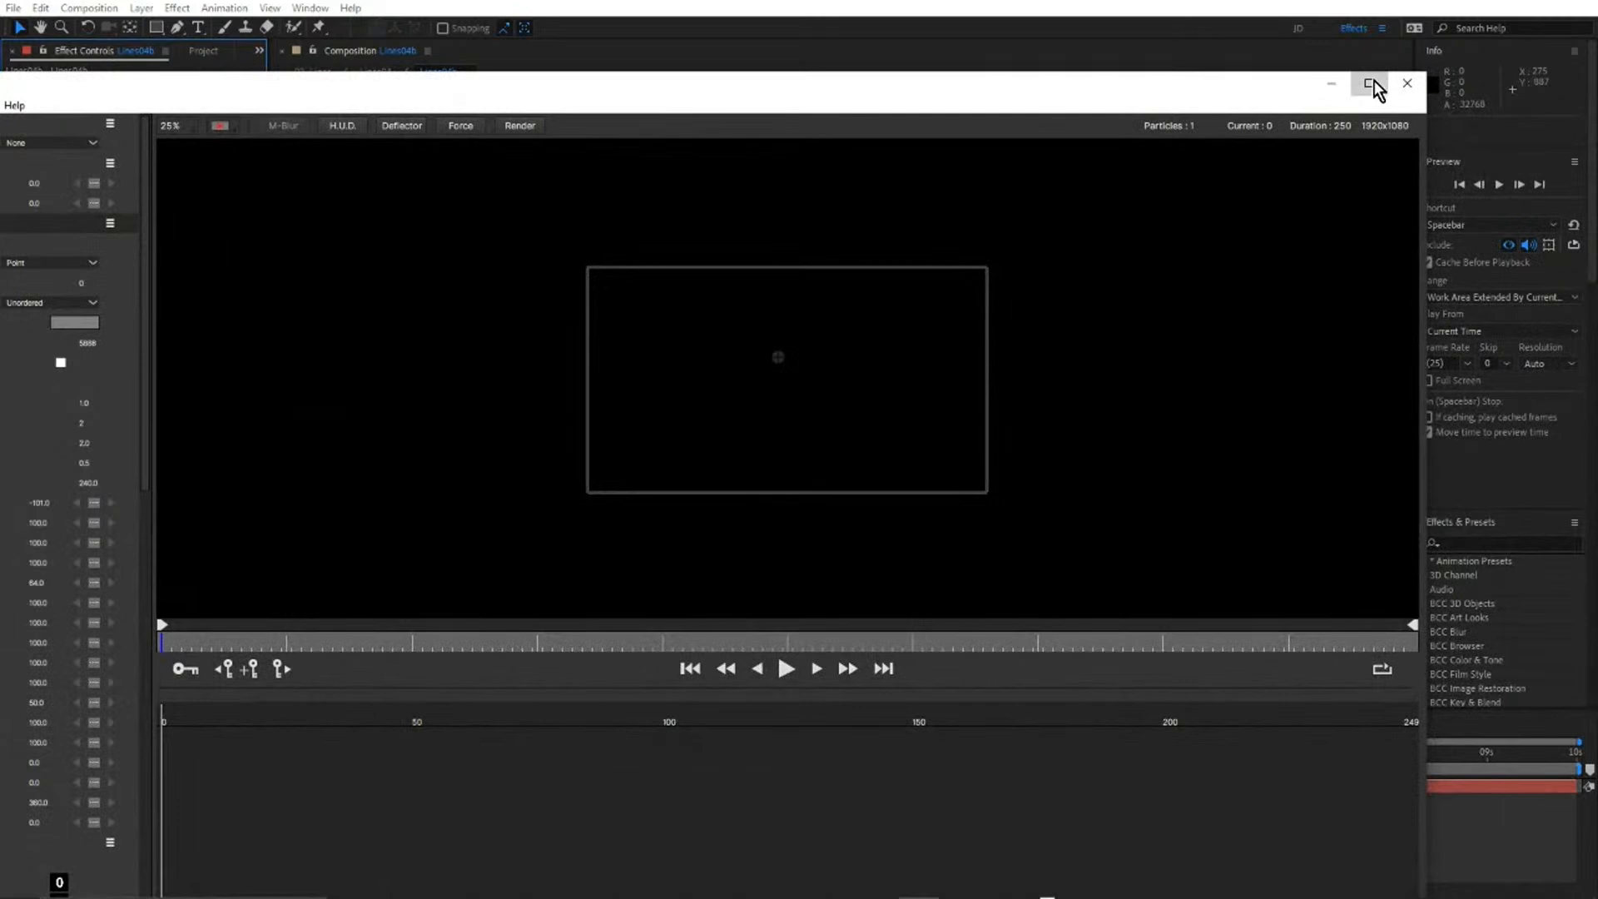
left_click(1370, 84)
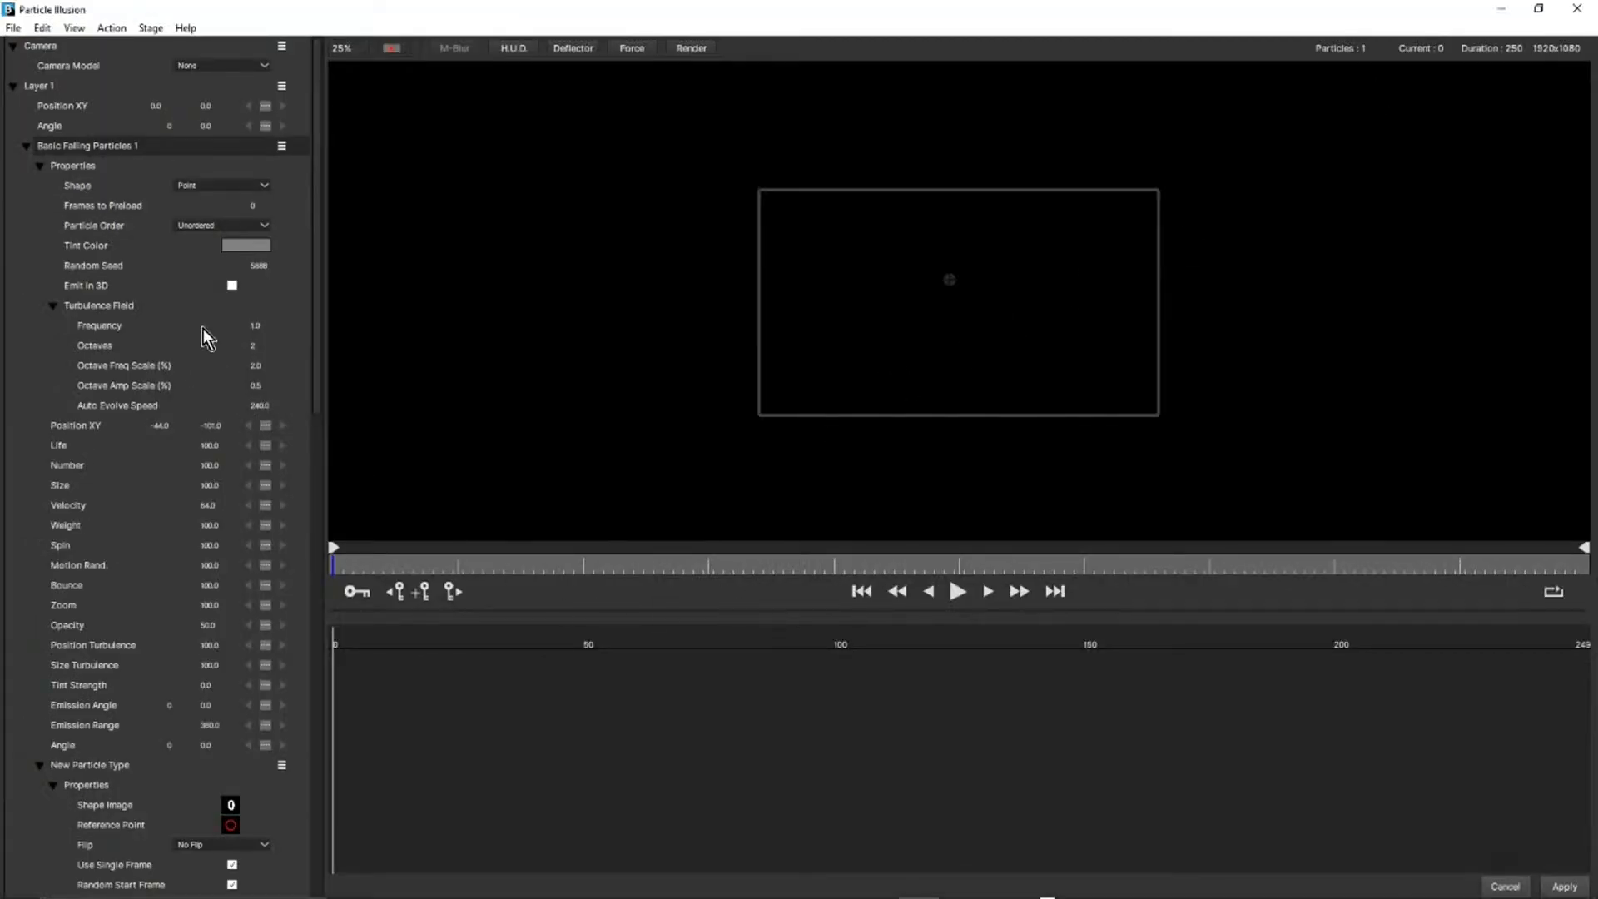
Select the Basic Falling Particles 1 emitter, start and stop playback, scrub to frame 139, and enlarge the stage to 100%.
left_click(85, 146)
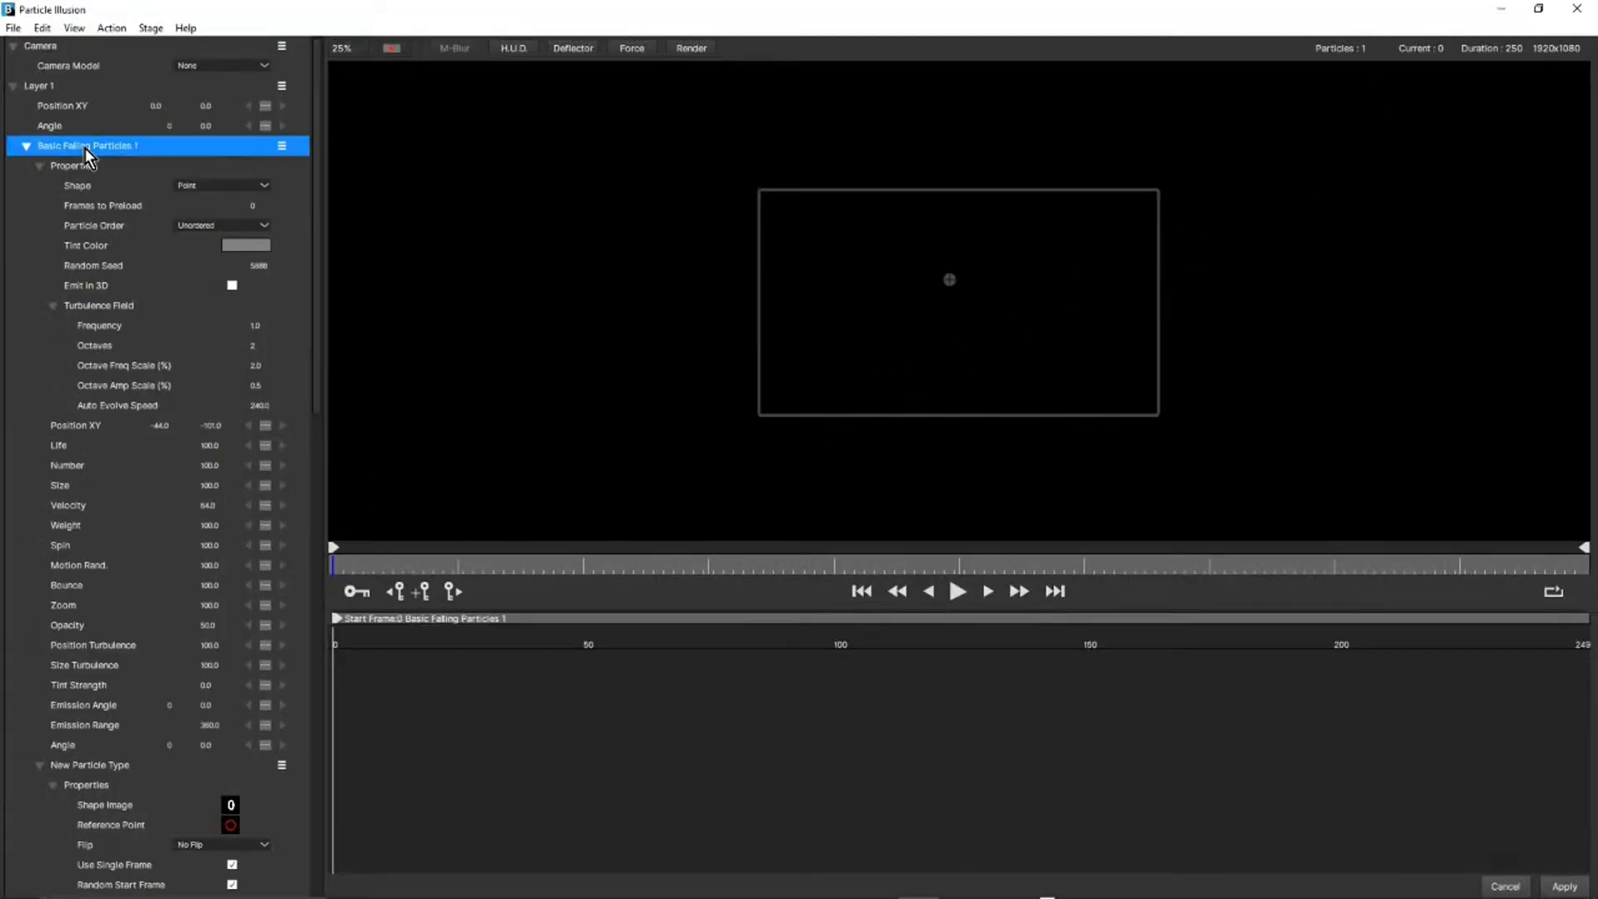
left_click(956, 592)
left_click(956, 592)
left_click_drag(477, 566, 1031, 546)
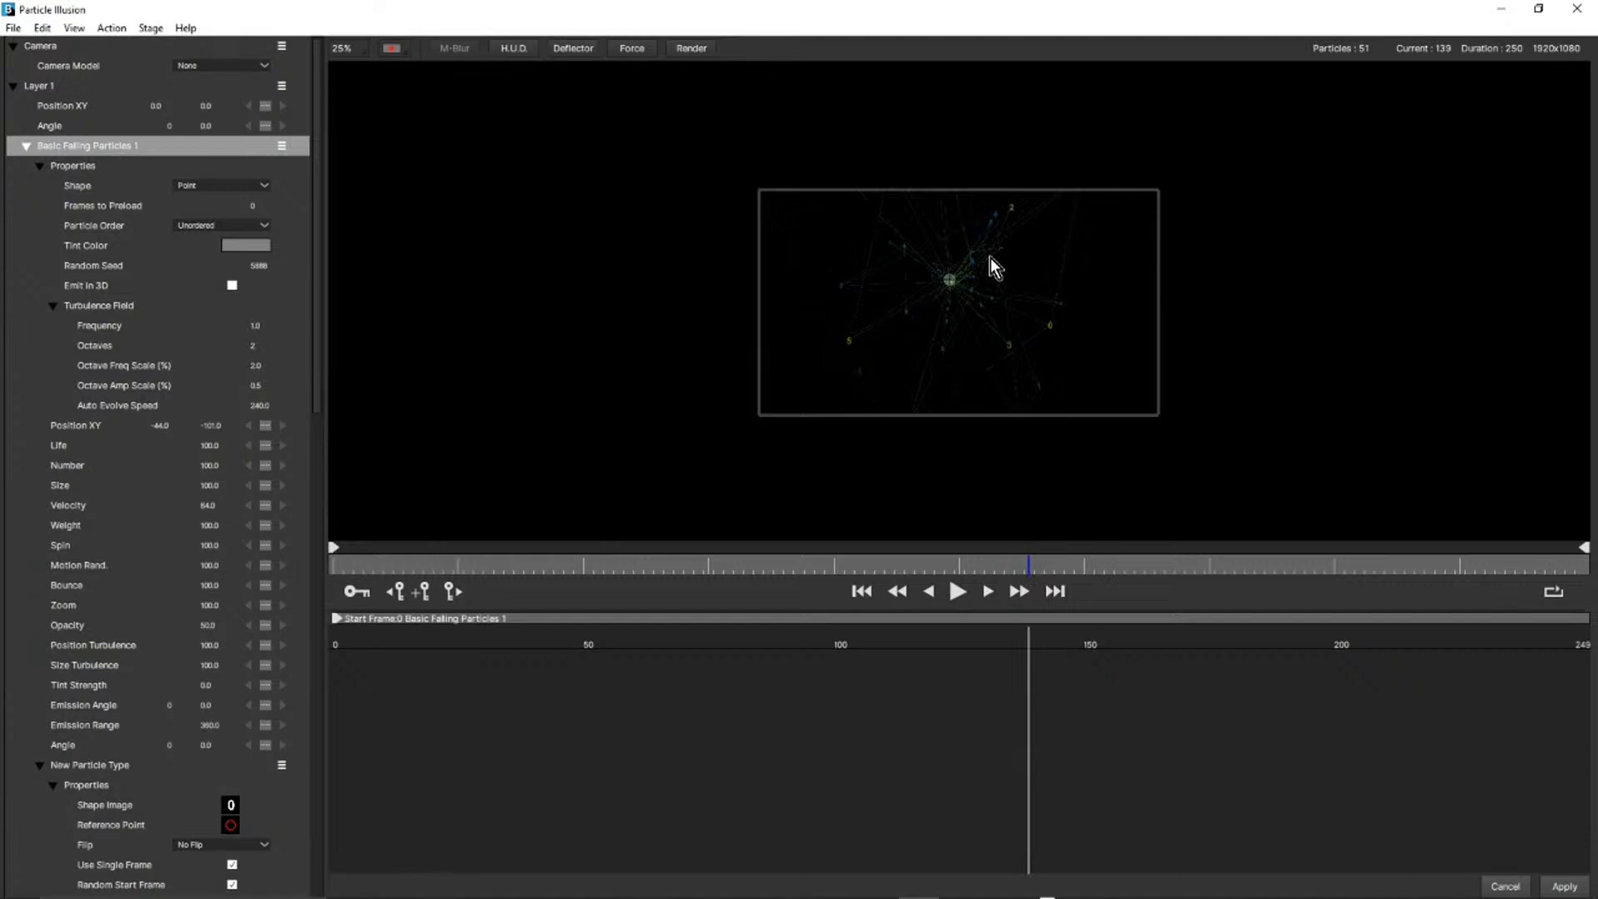
scroll(990, 260, "up", 2)
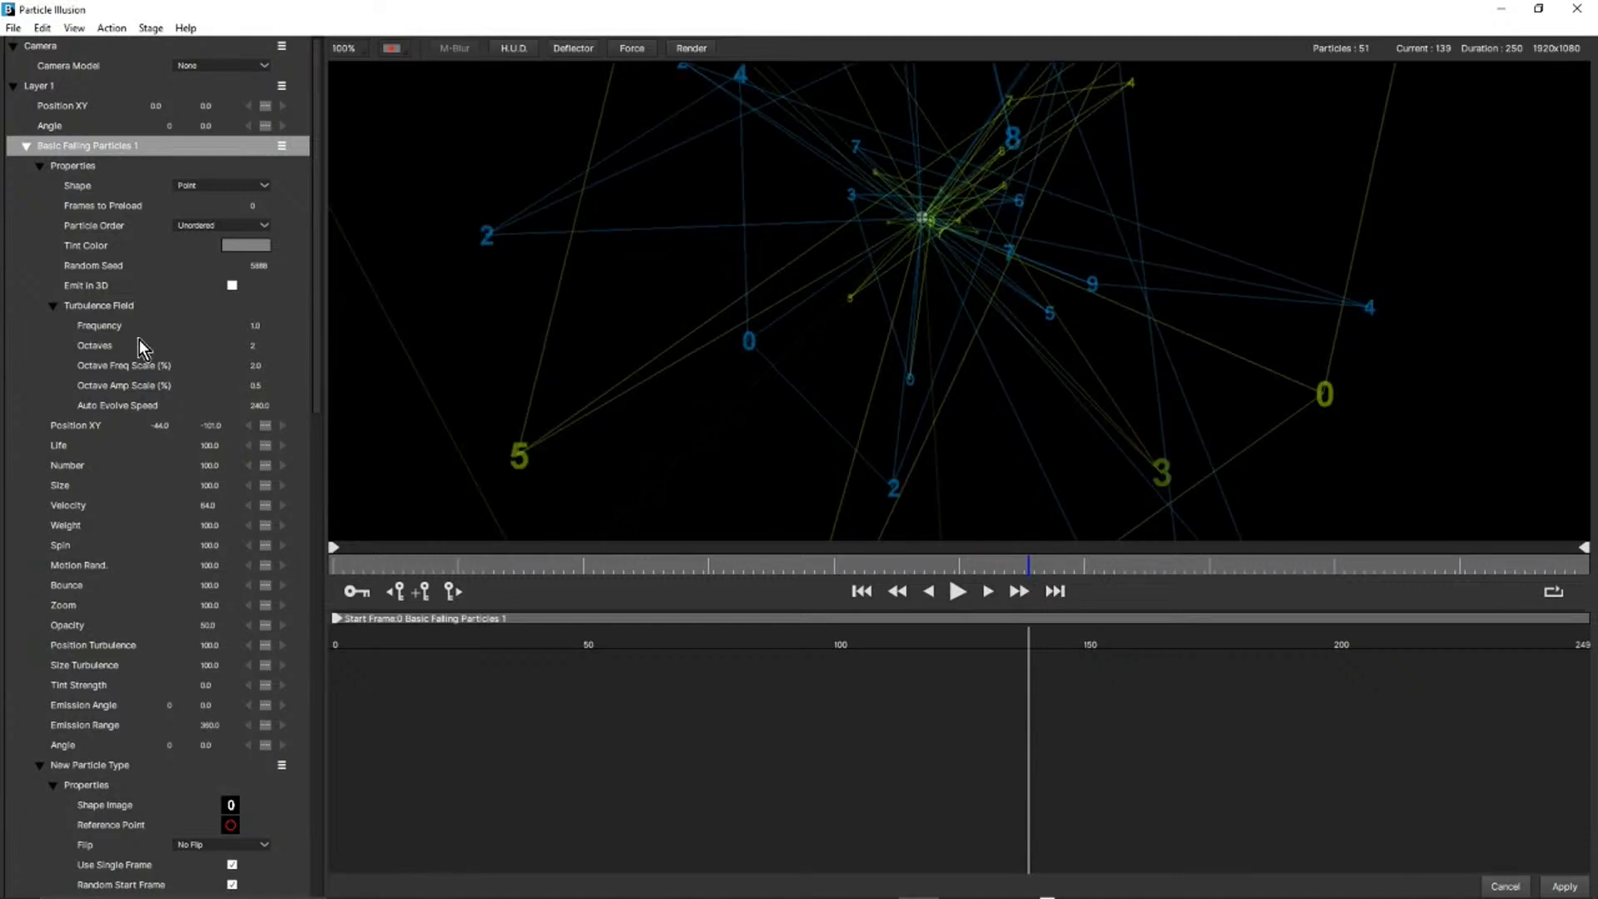
Collapse the emitter's Turbulence Field group and bring the Lines settings of New Particle Type into view.
left_click(52, 308)
scroll(125, 481, "down", 8)
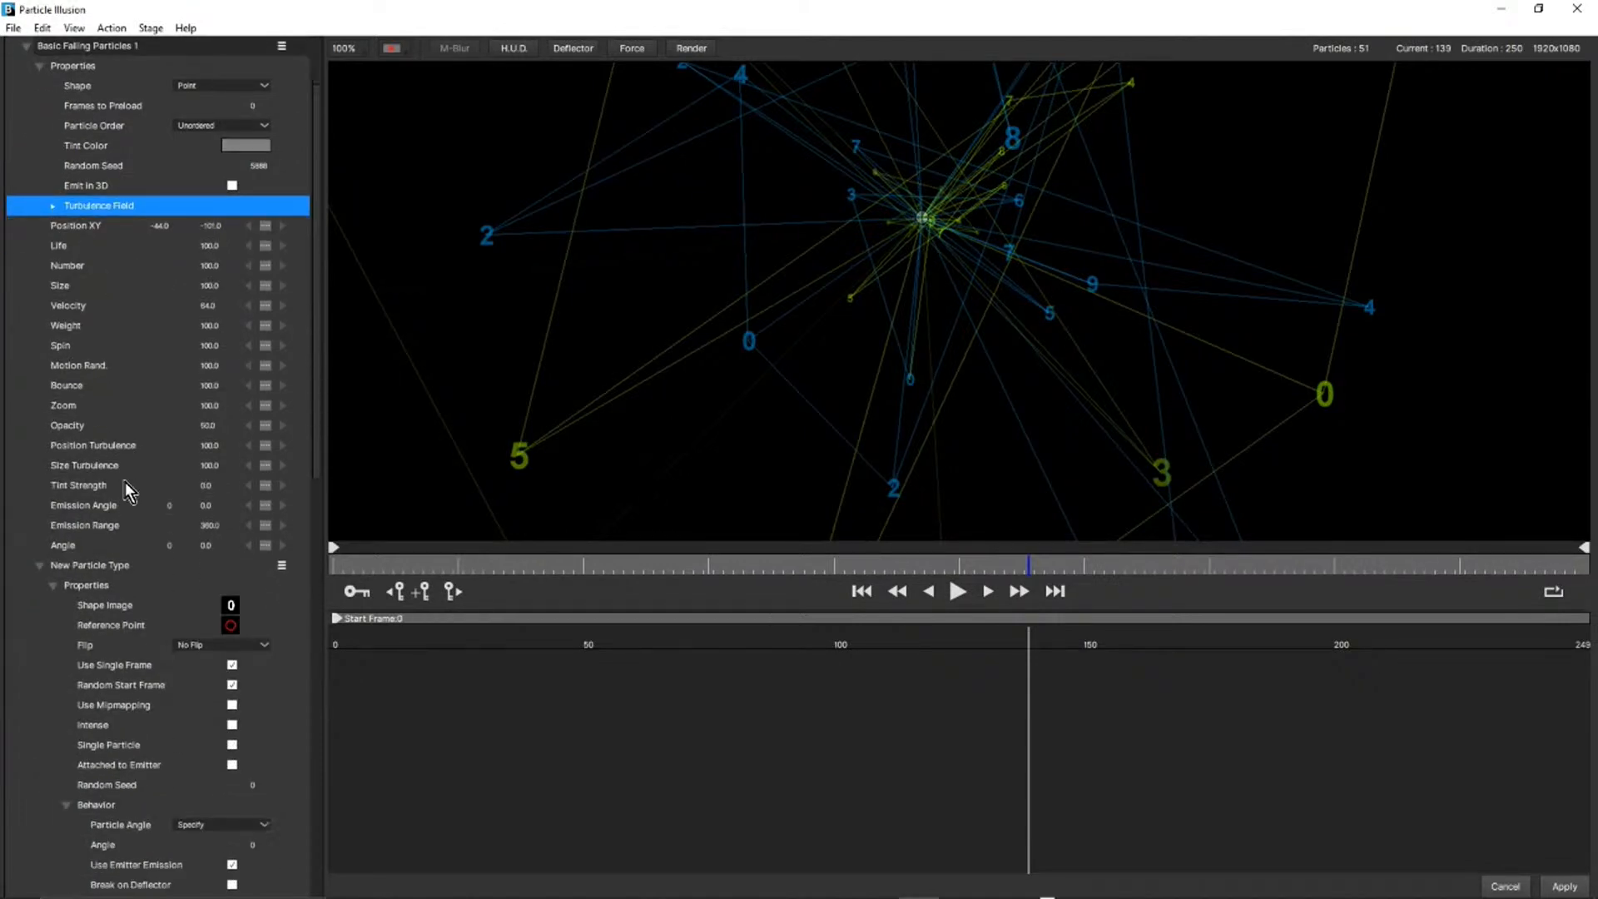
scroll(125, 482, "down", 1)
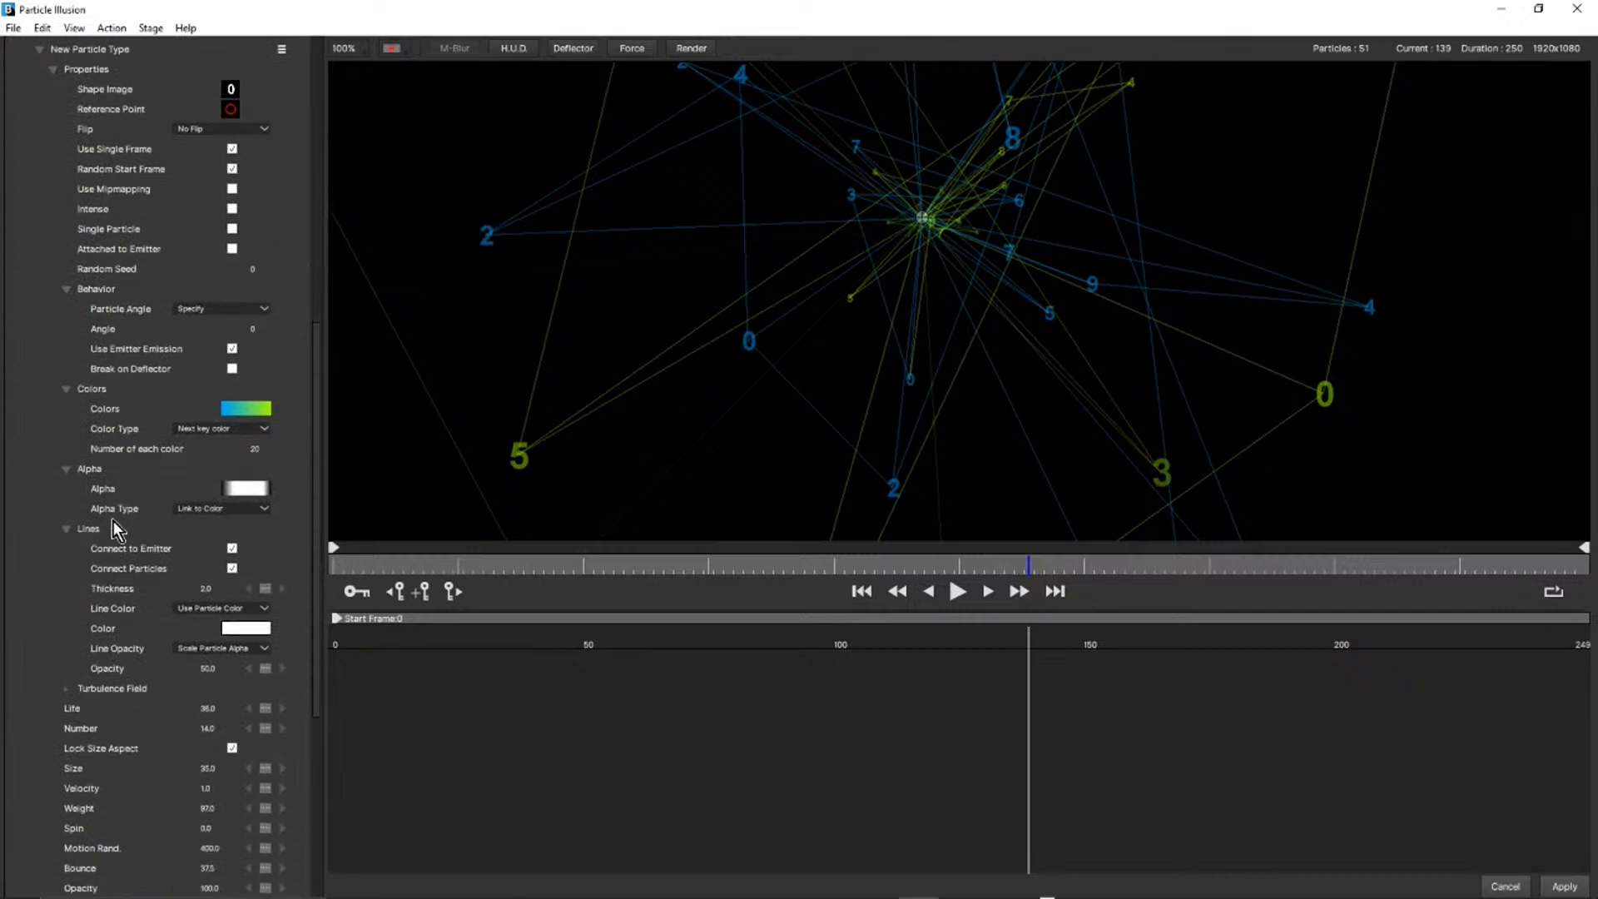
Check New Particle Type's options, collapse and expand its Properties, and bring the Lines settings into view.
scroll(95, 500, "up", 2)
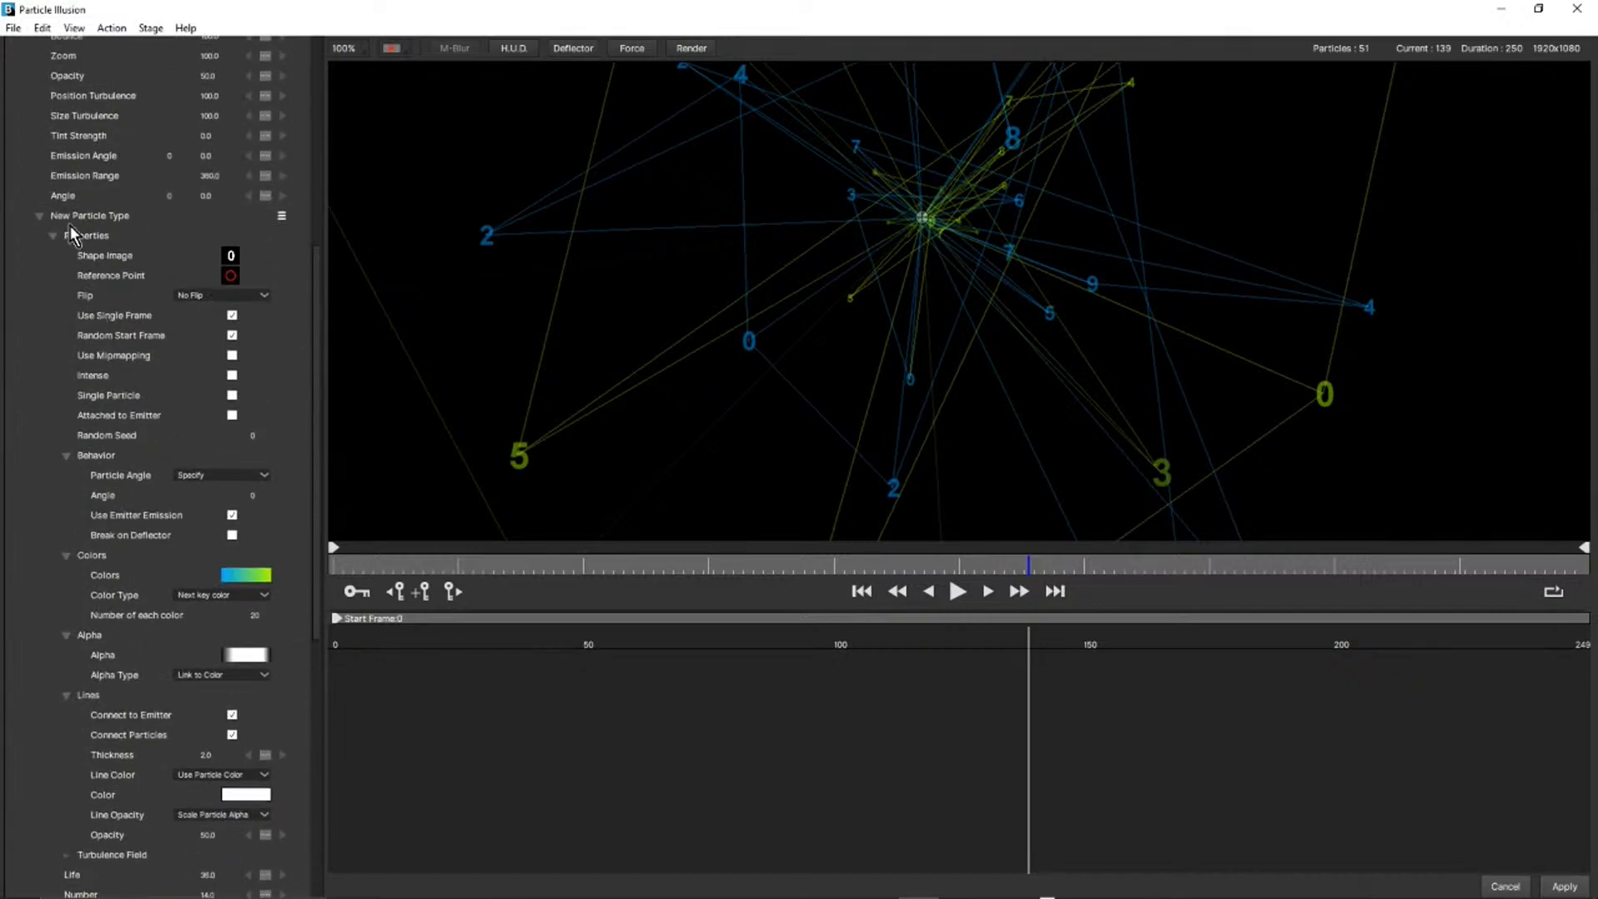
left_click(53, 237)
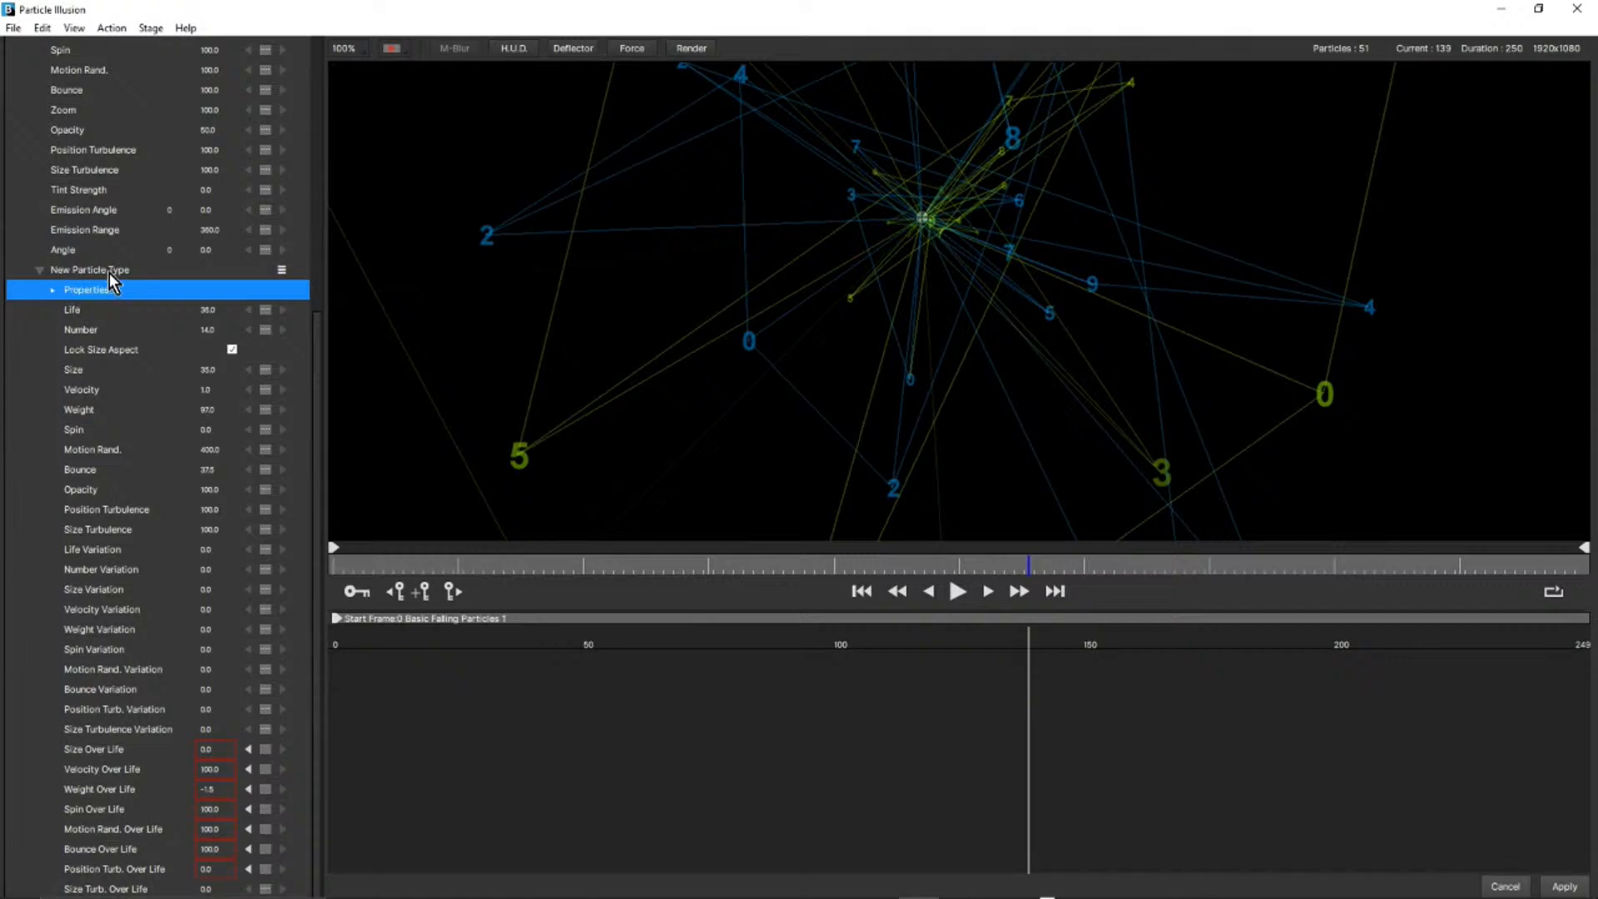
left_click(283, 269)
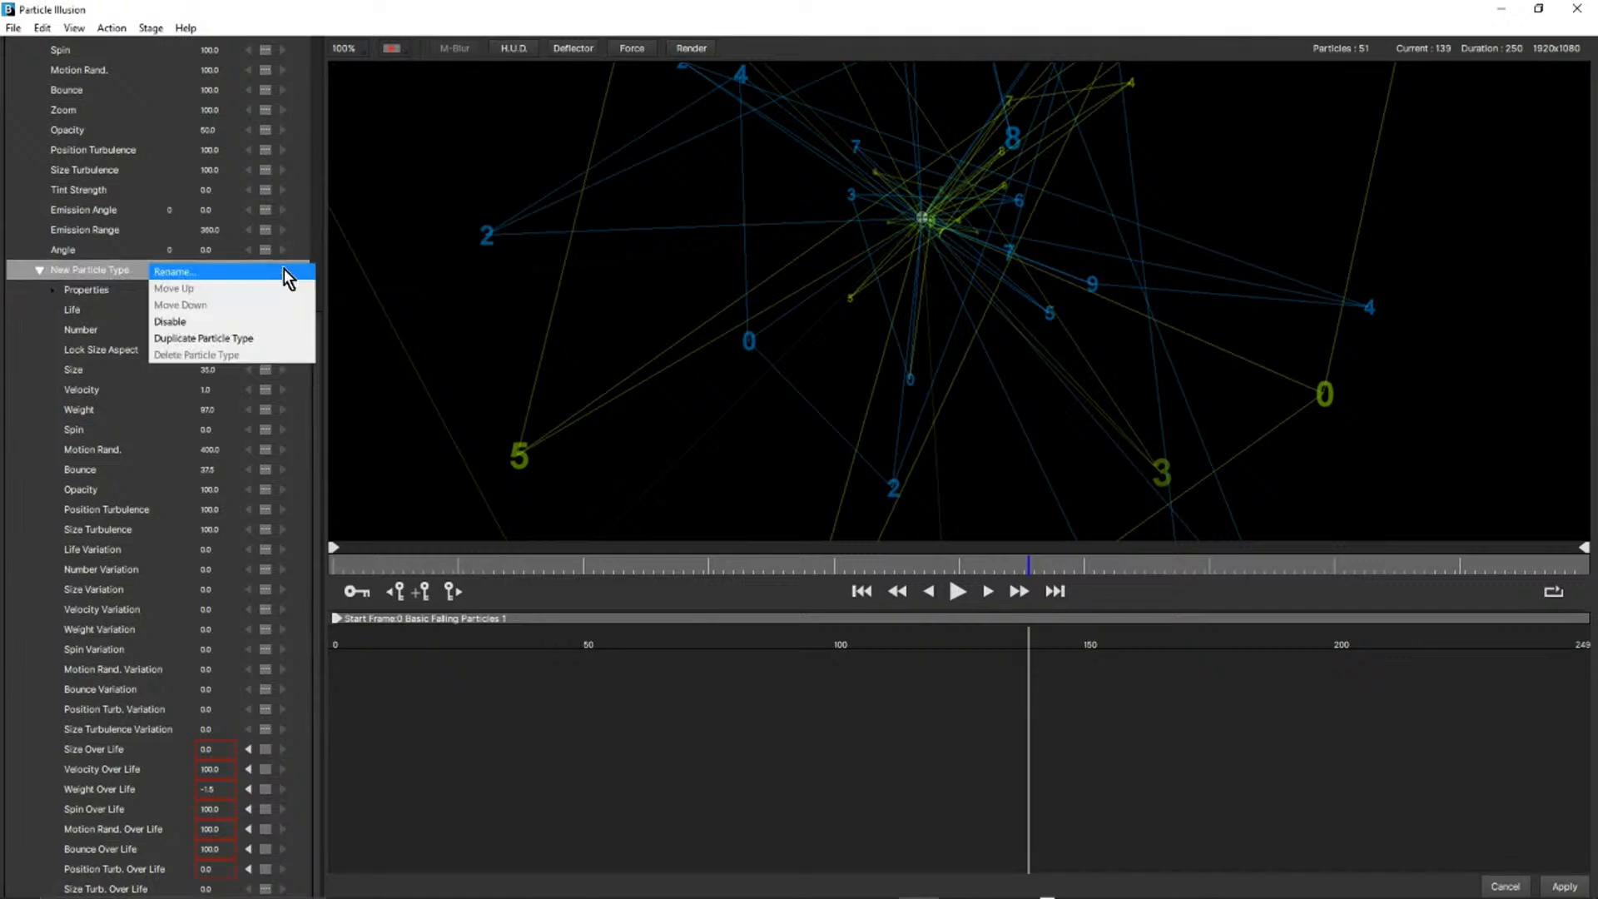
left_click(96, 269)
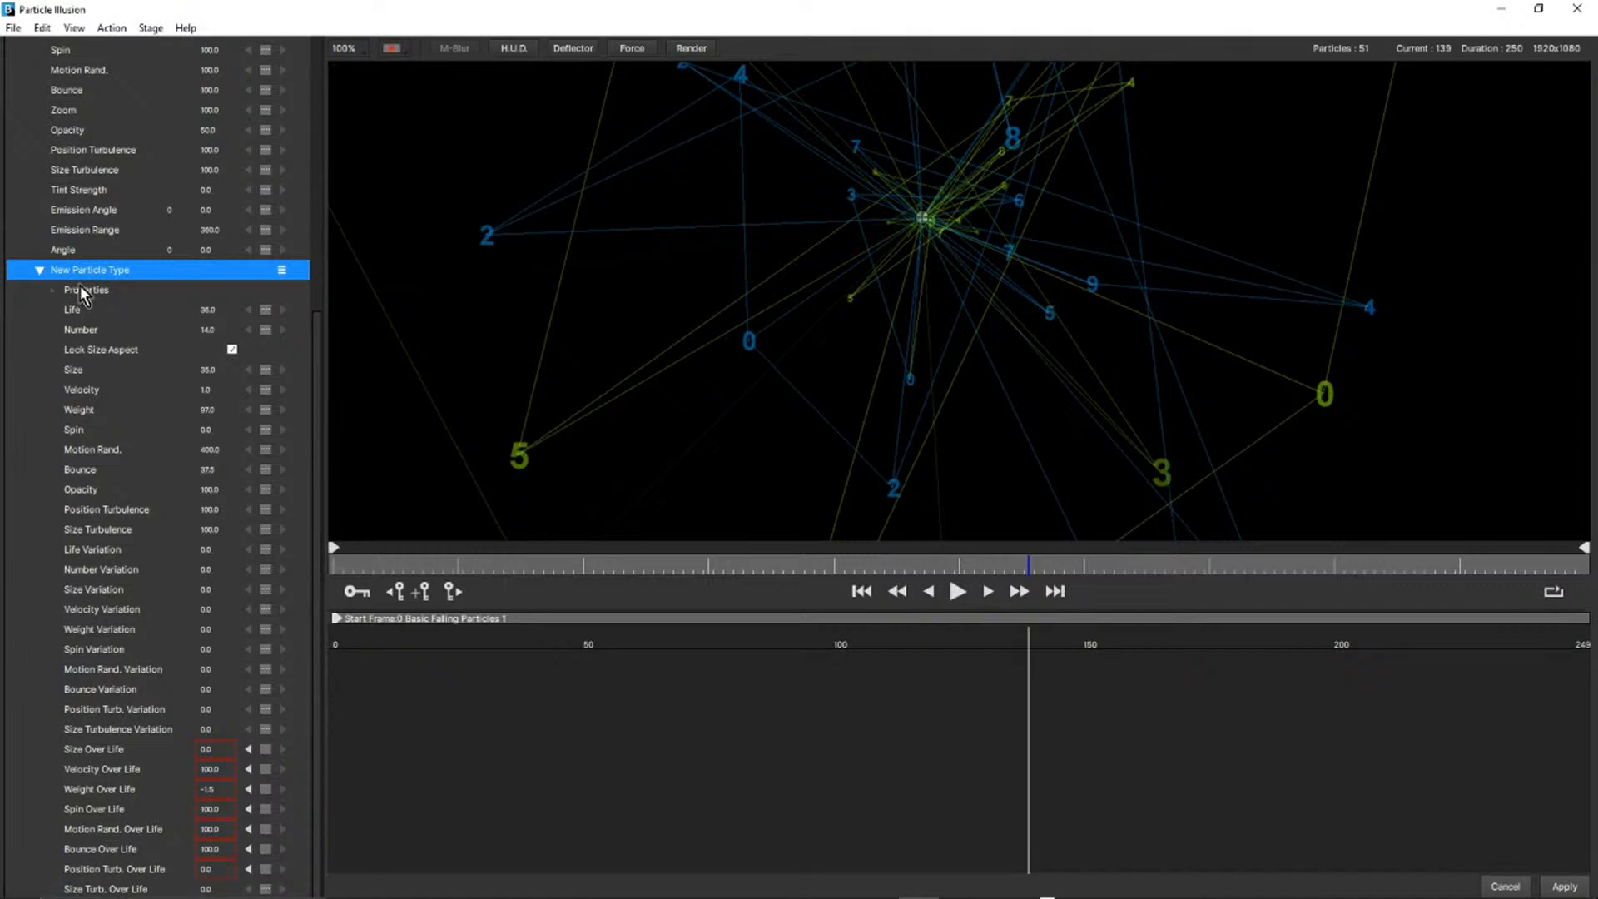
left_click(53, 293)
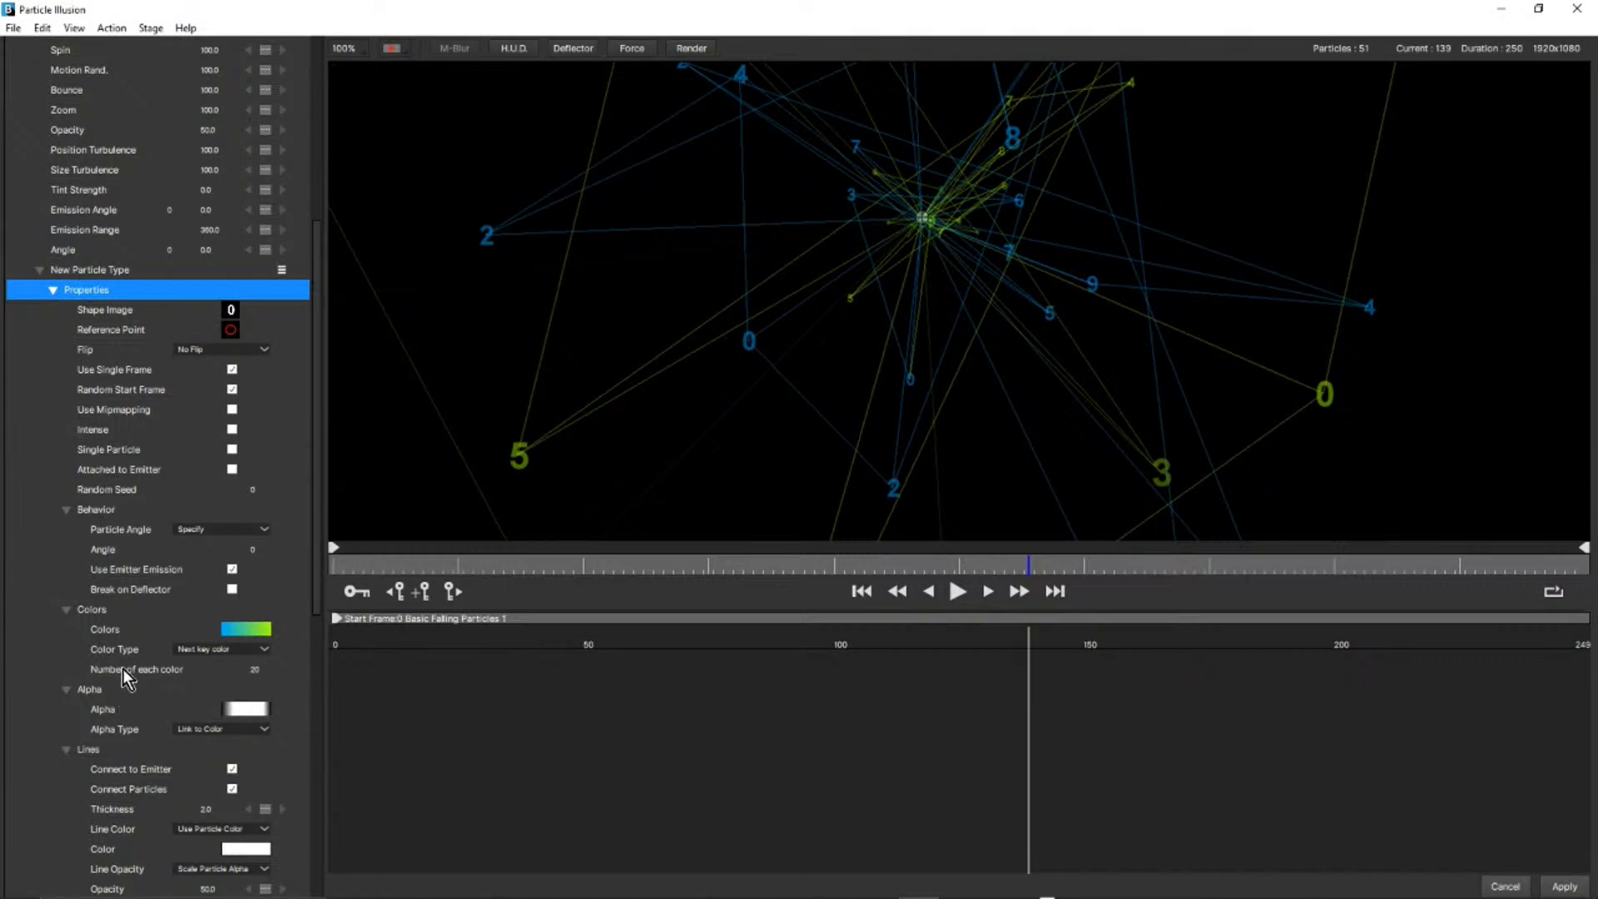
scroll(121, 674, "down", 2)
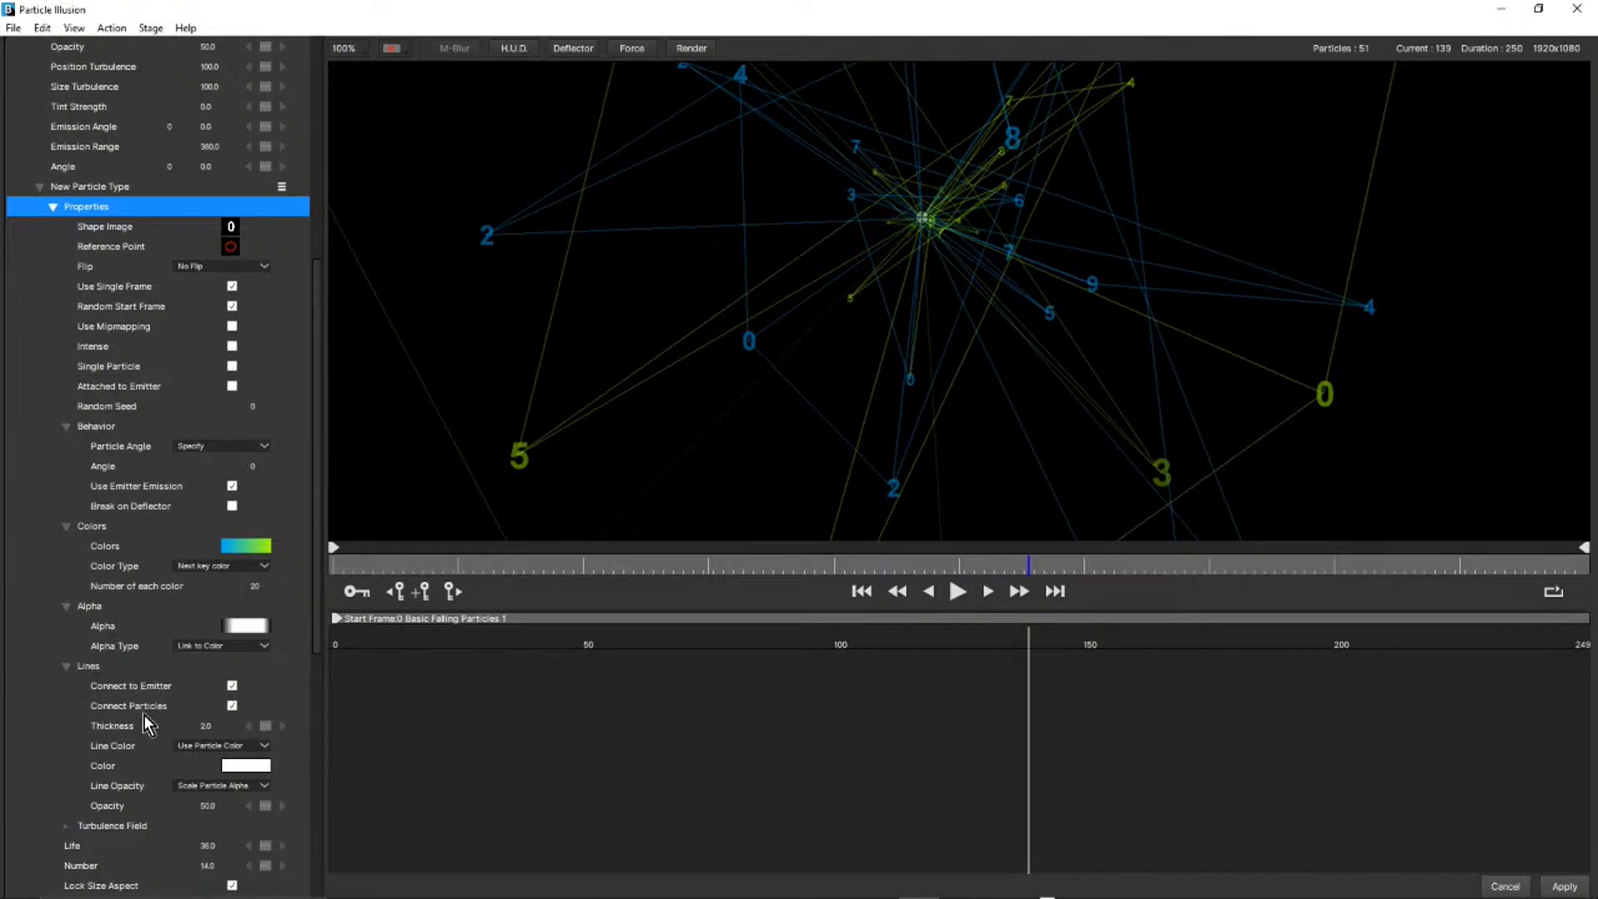
Disable Connect to Emitter and Connect Particles in the Lines settings one after the other, and enable both again.
left_click(232, 687)
scroll(231, 687, "down", 3)
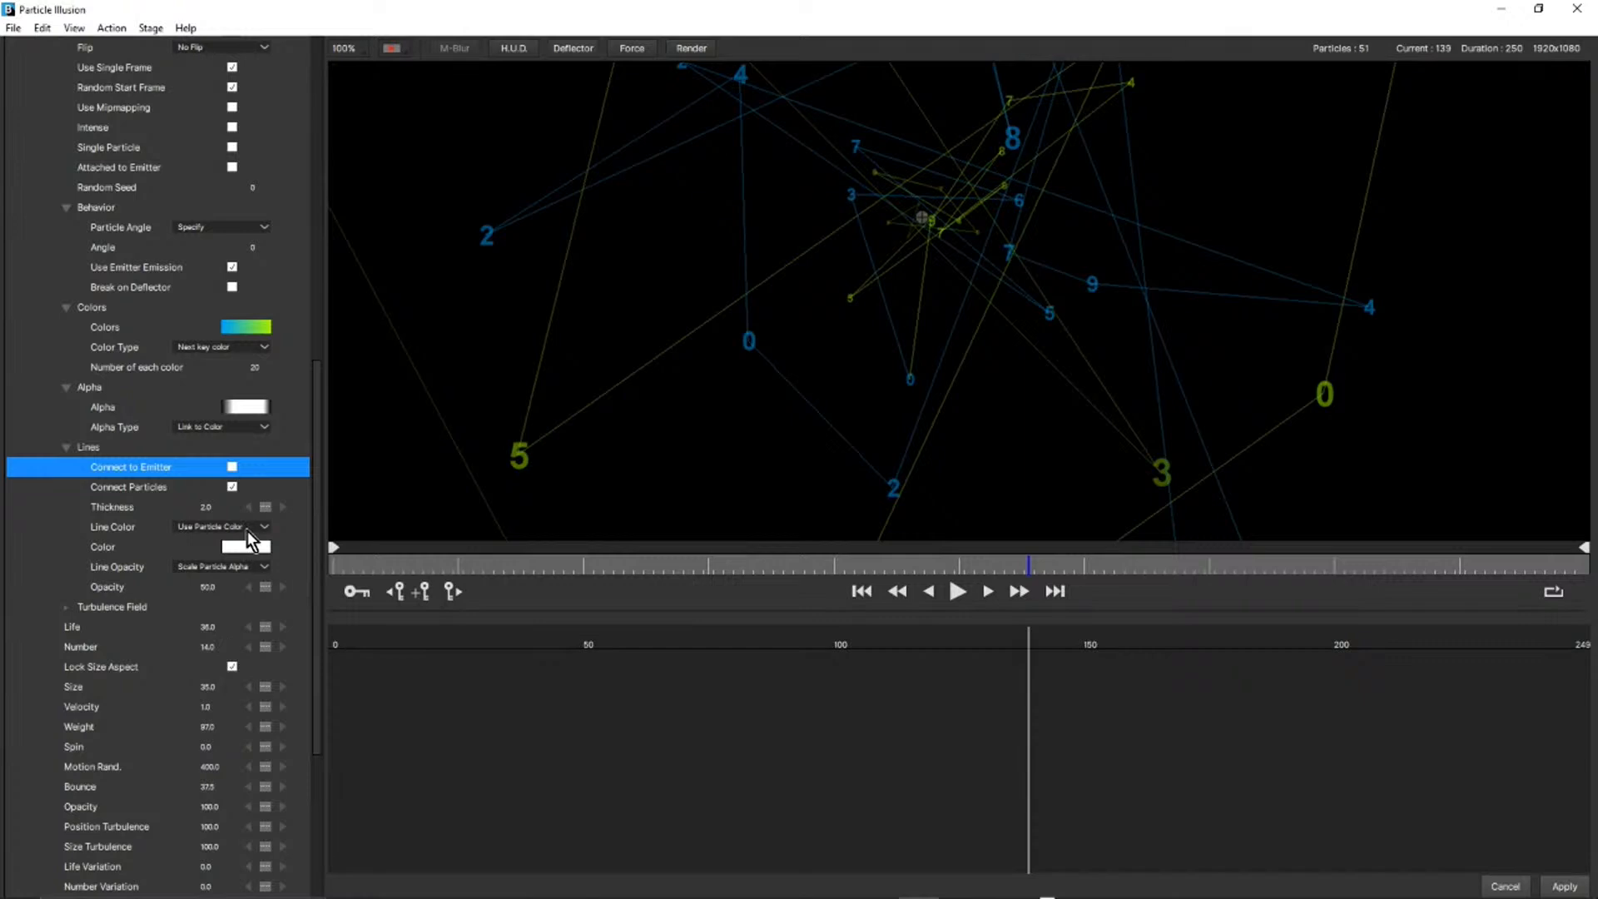
left_click(231, 487)
scroll(231, 466, "down", 1)
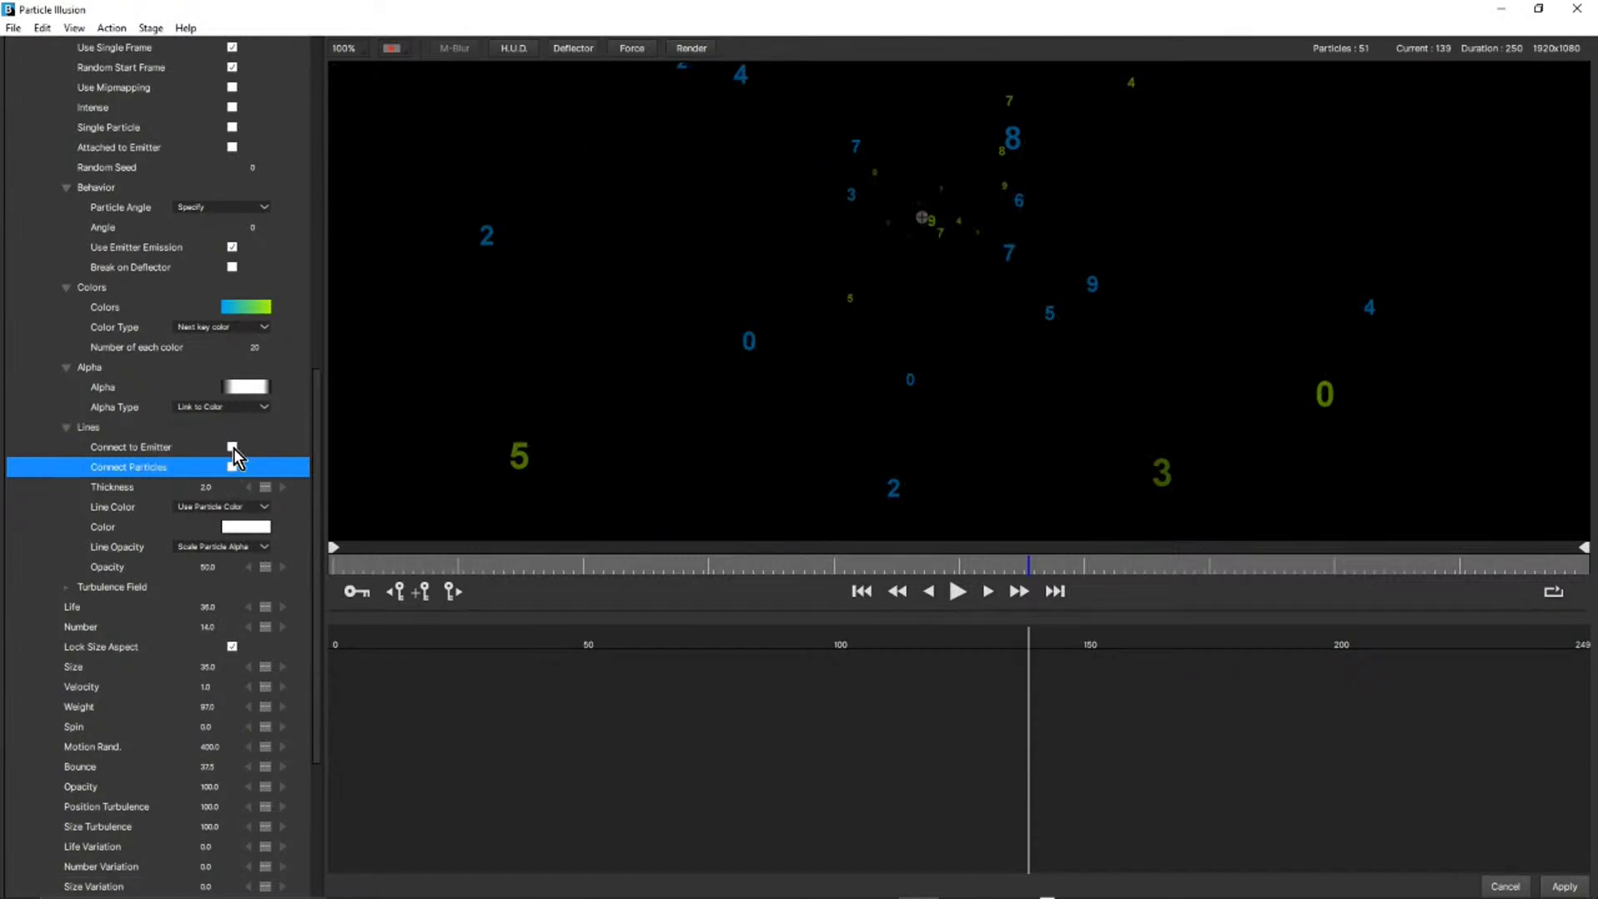
left_click(233, 447)
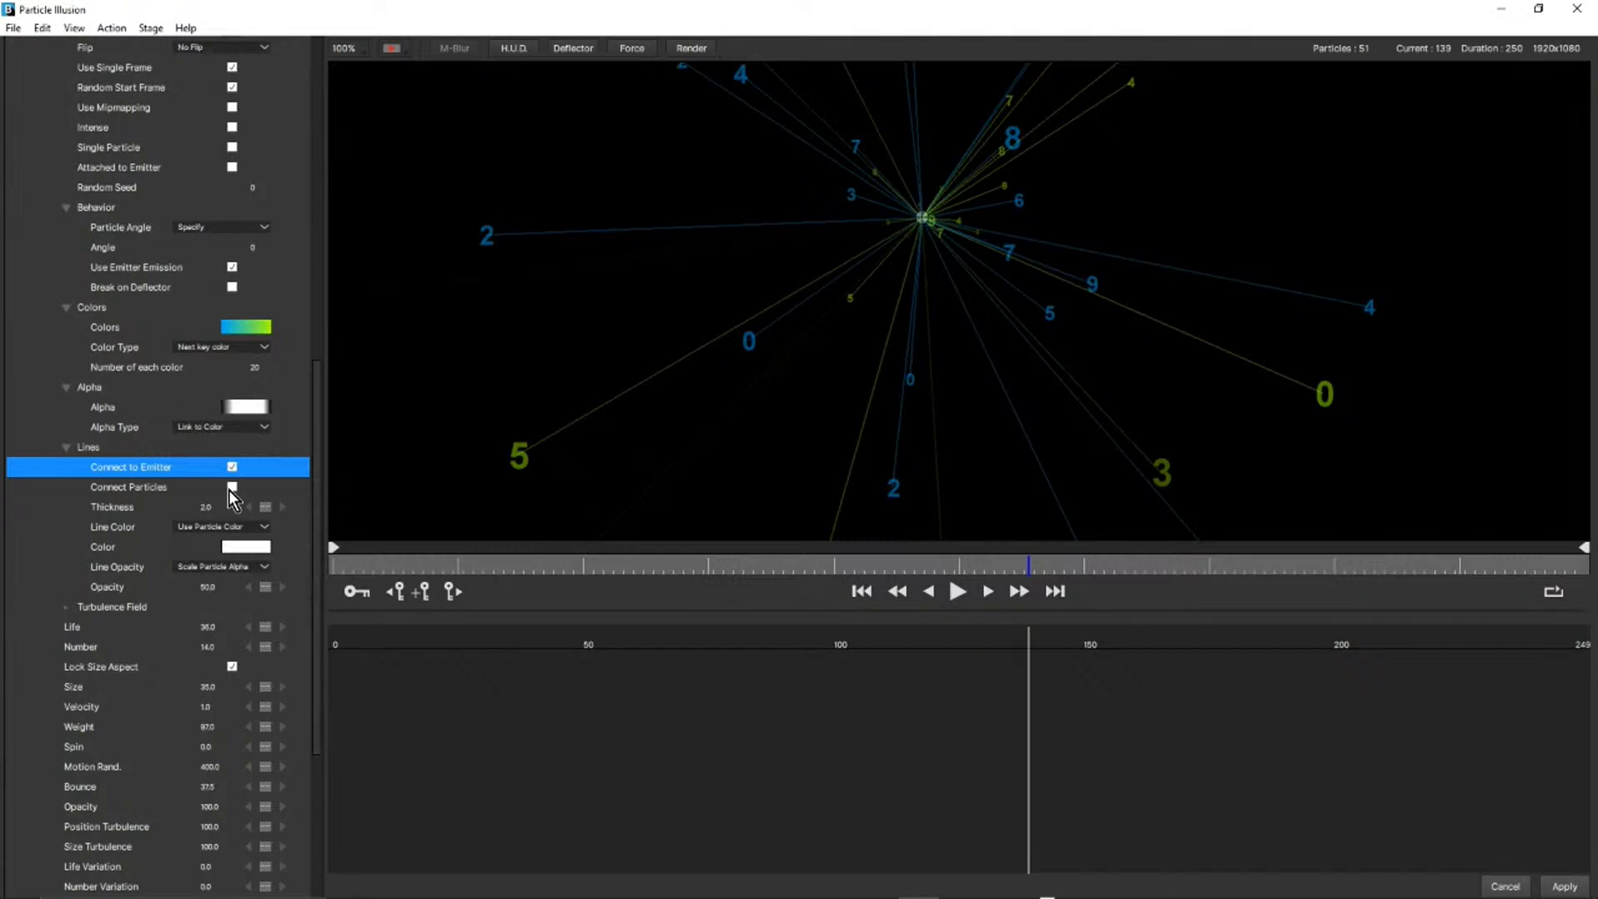
left_click(232, 487)
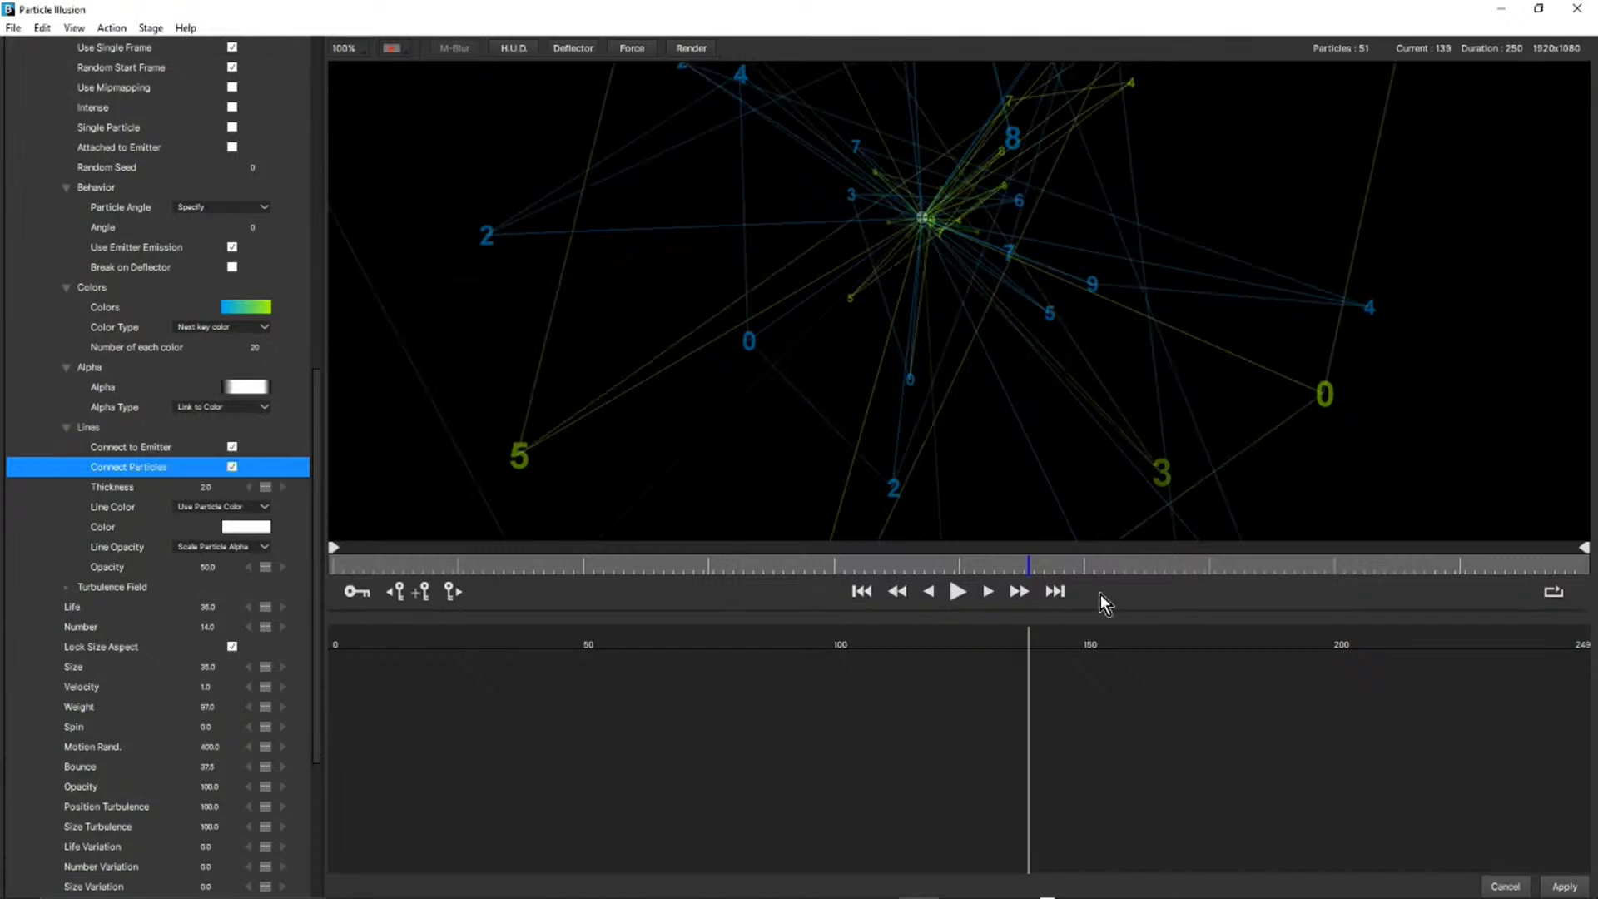
Preview the connected lines in motion, exit Particle Illusion without applying, and move the Lines04b composition to 0:00:03:16 in After Effects.
left_click(956, 592)
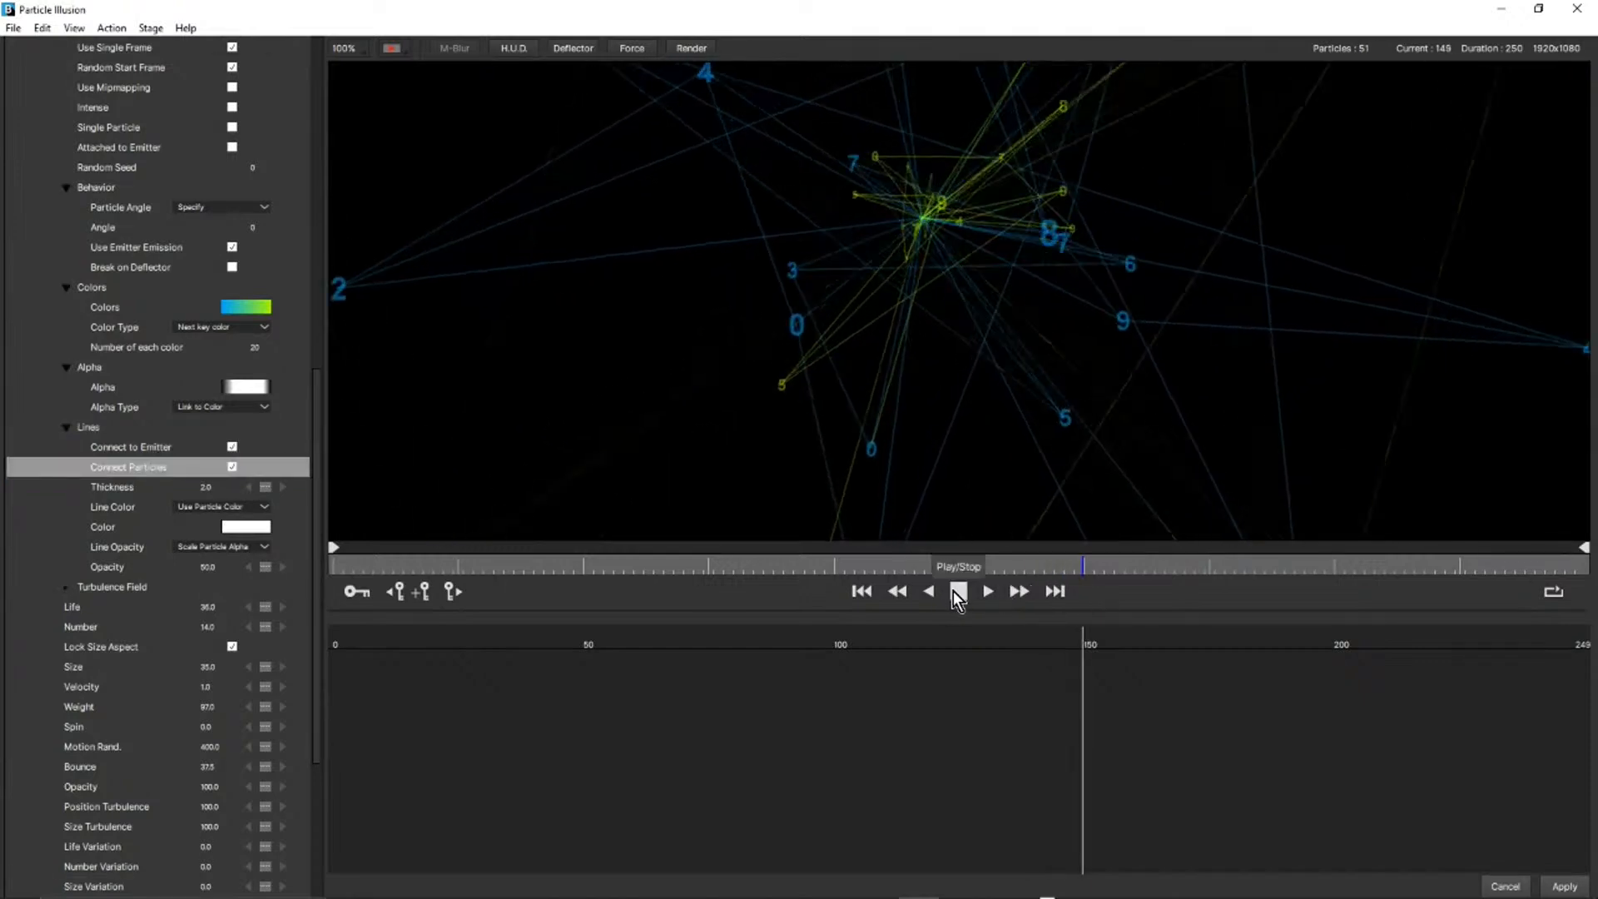
left_click(956, 595)
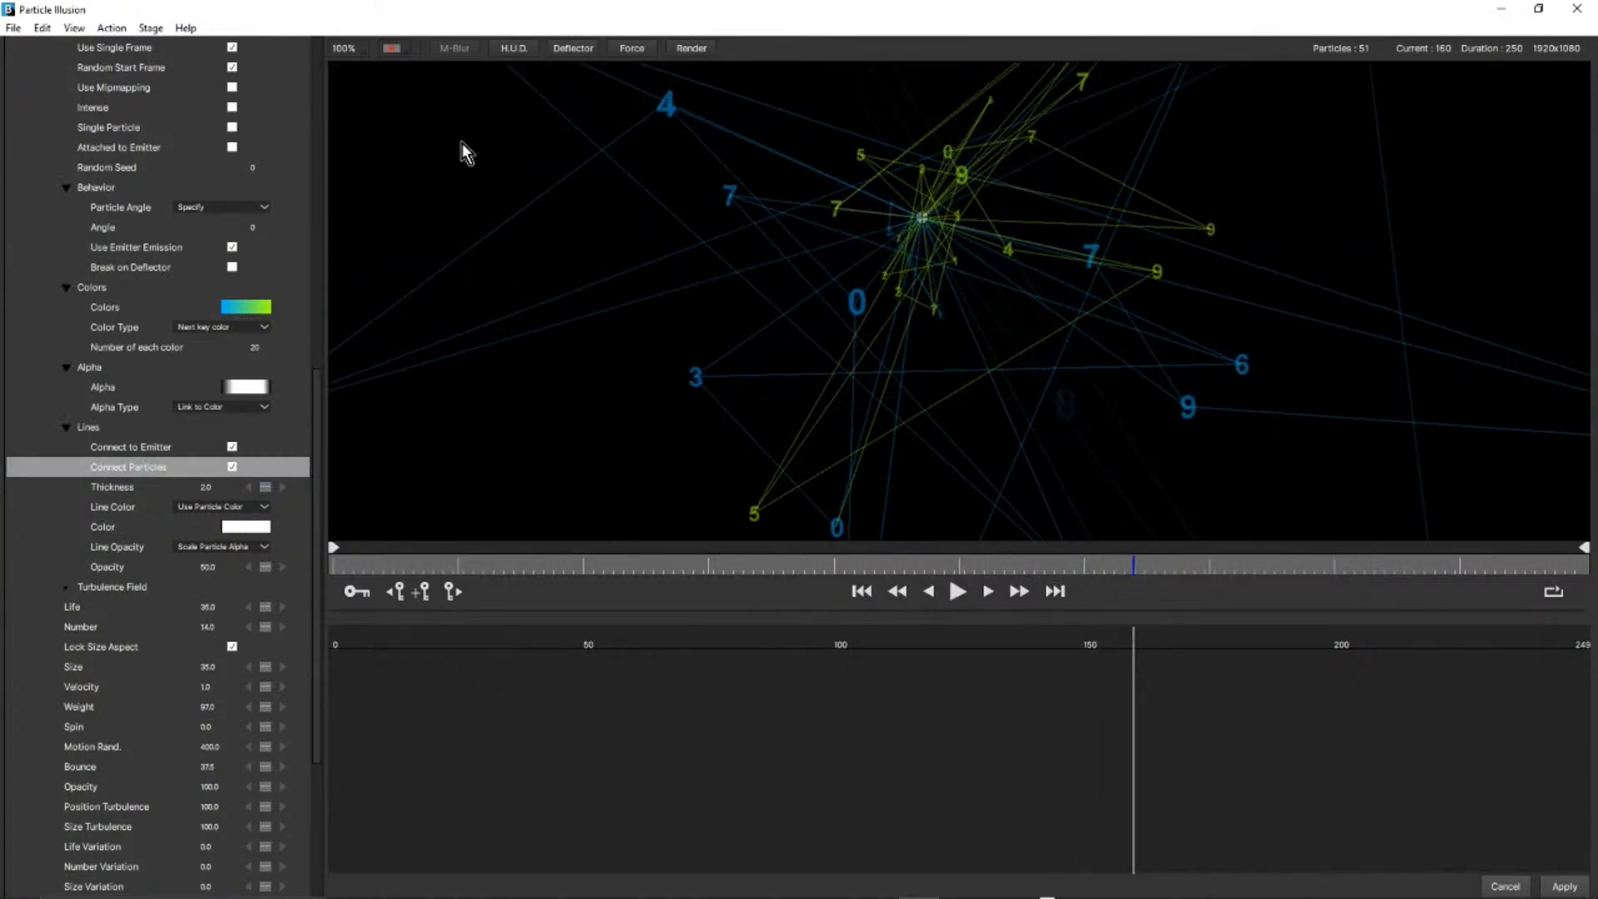
left_click_drag(321, 429, 318, 87)
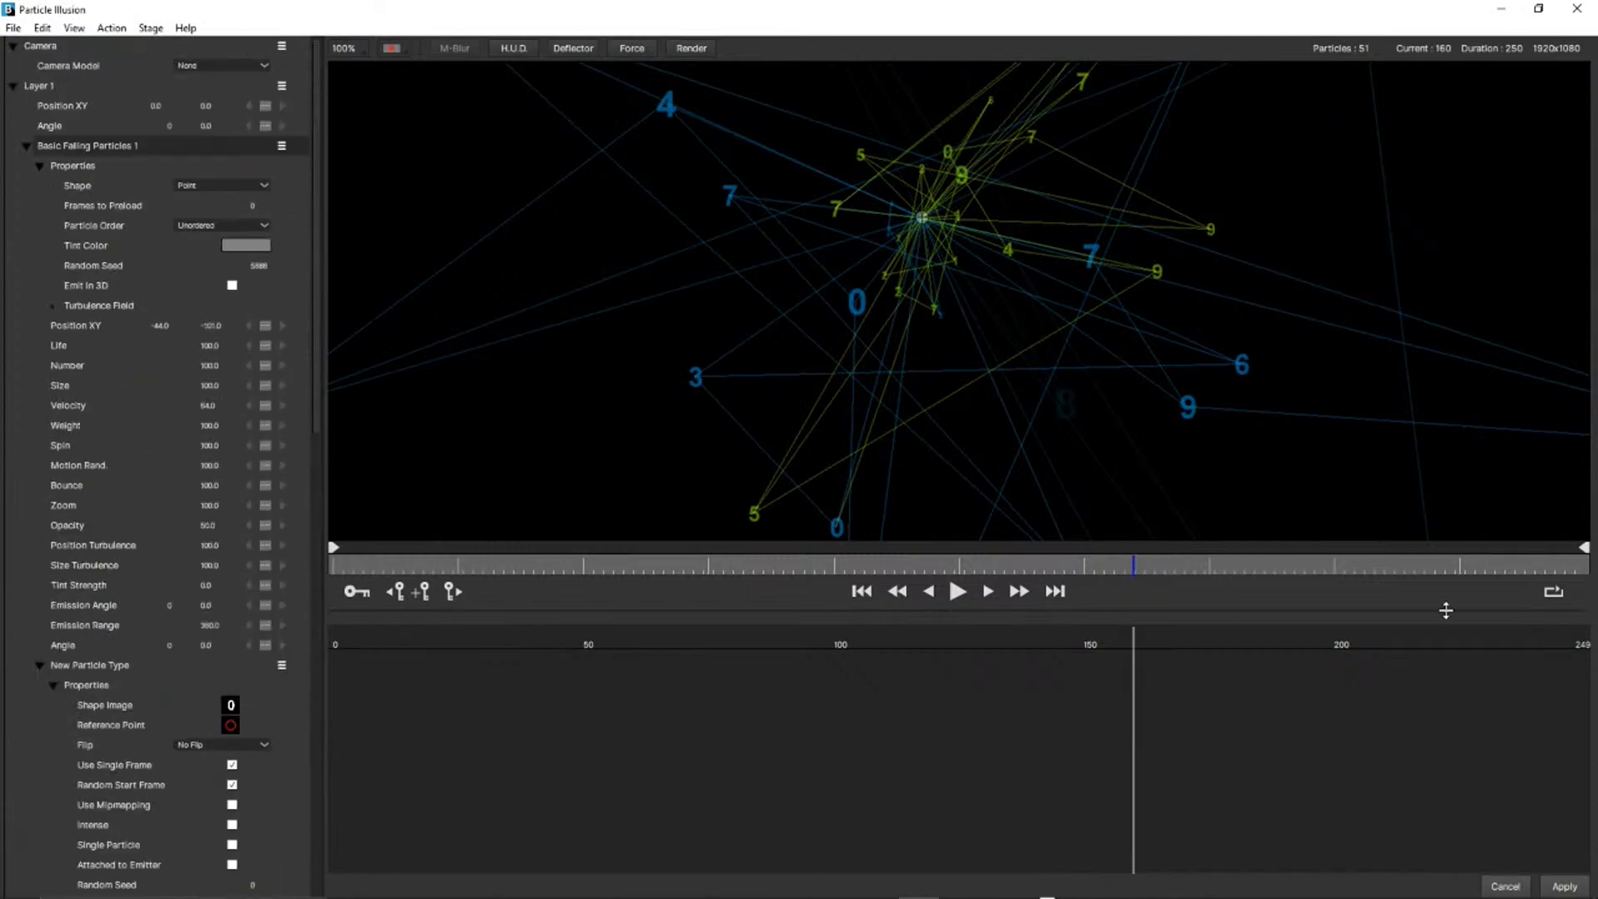
left_click(1515, 886)
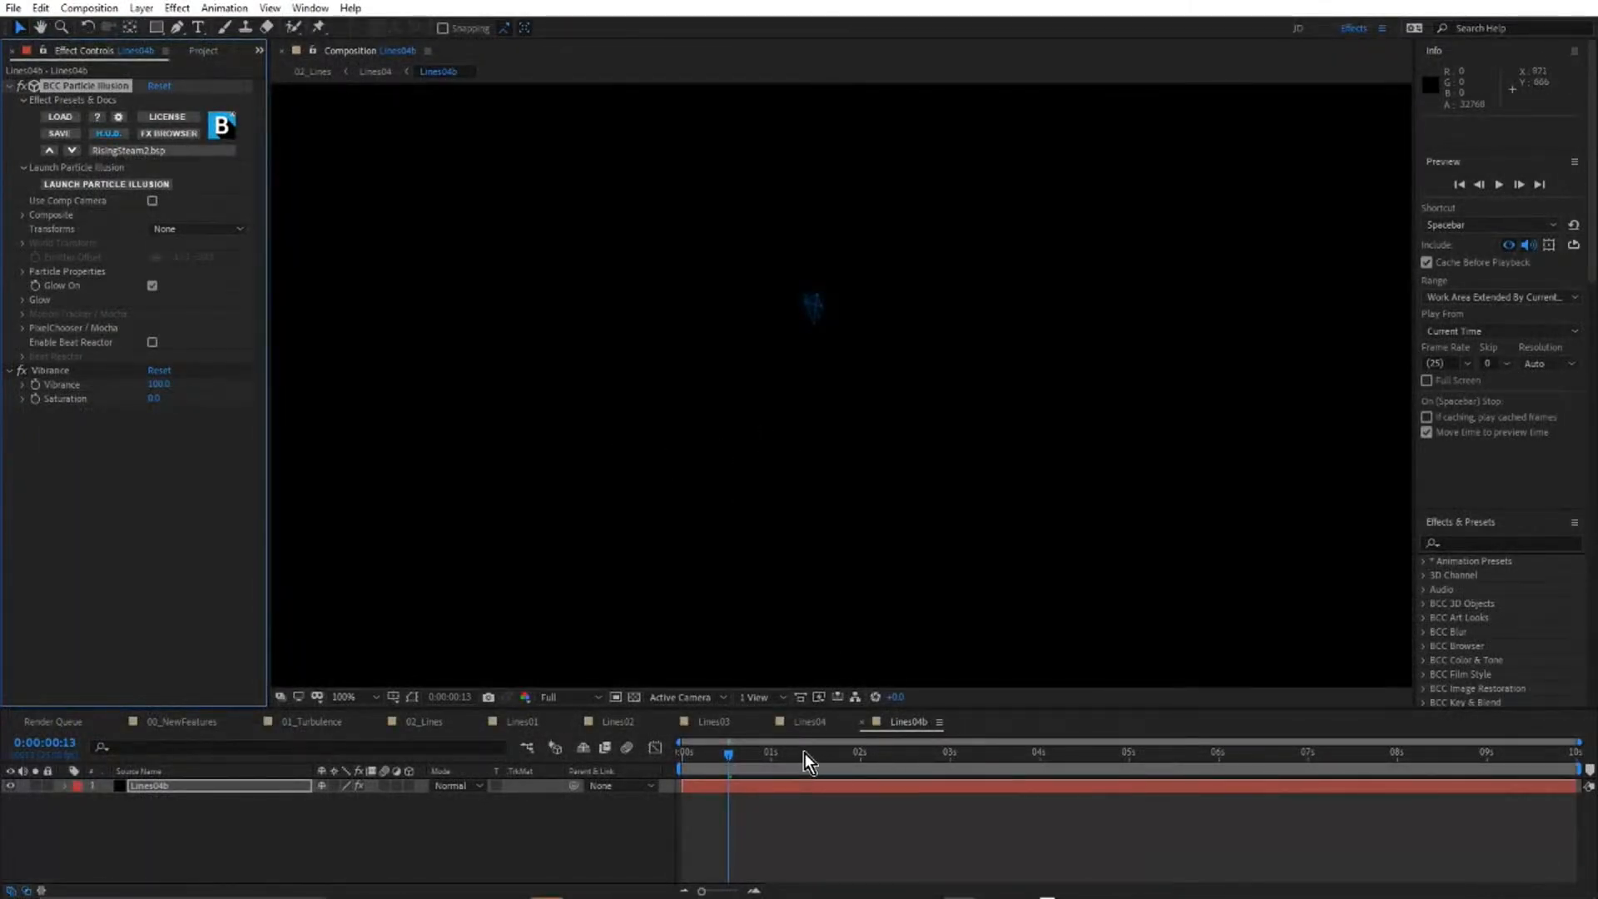
left_click_drag(804, 752, 1007, 759)
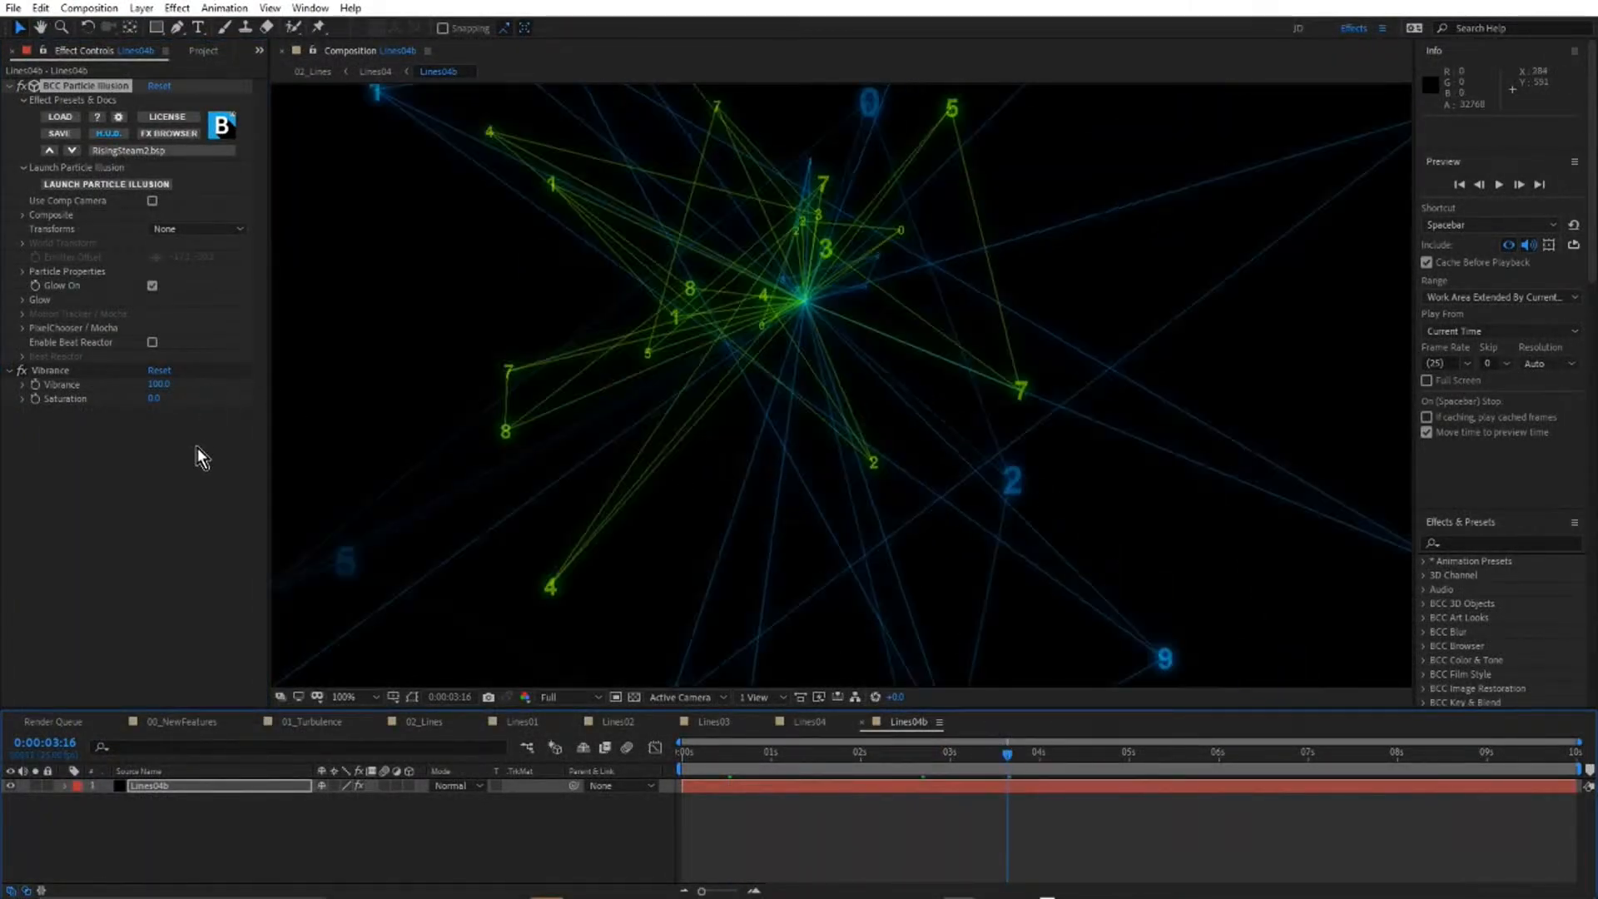
Show the project contents, open the Main precomposition from 00_NewFeatures, and switch to the 01_Turbulence composition.
left_click(202, 52)
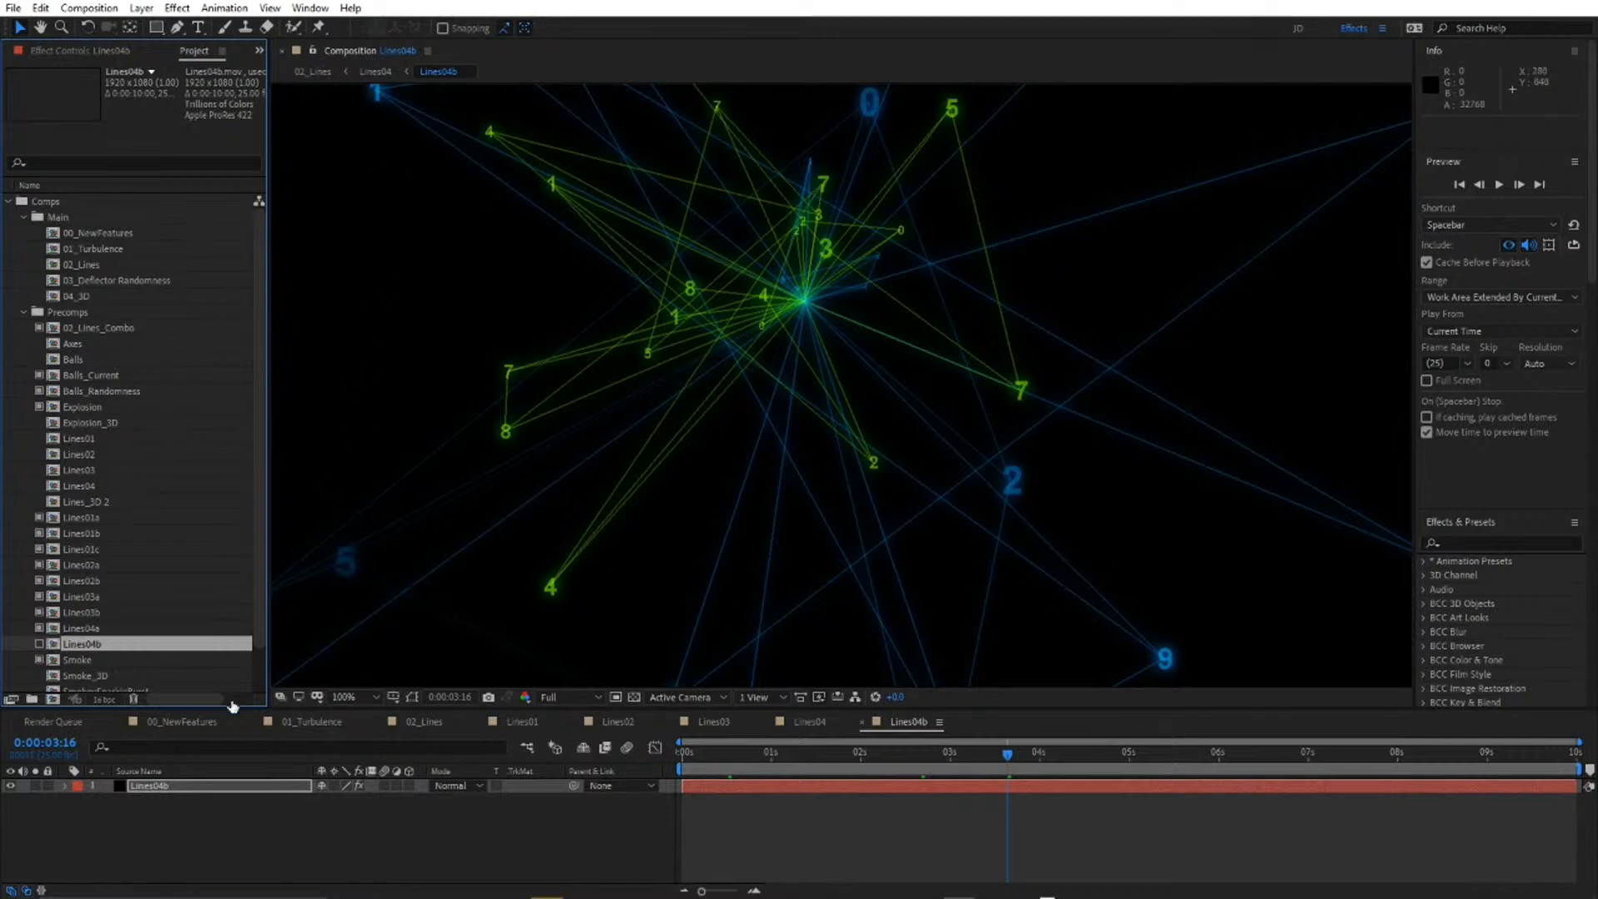
left_click(182, 724)
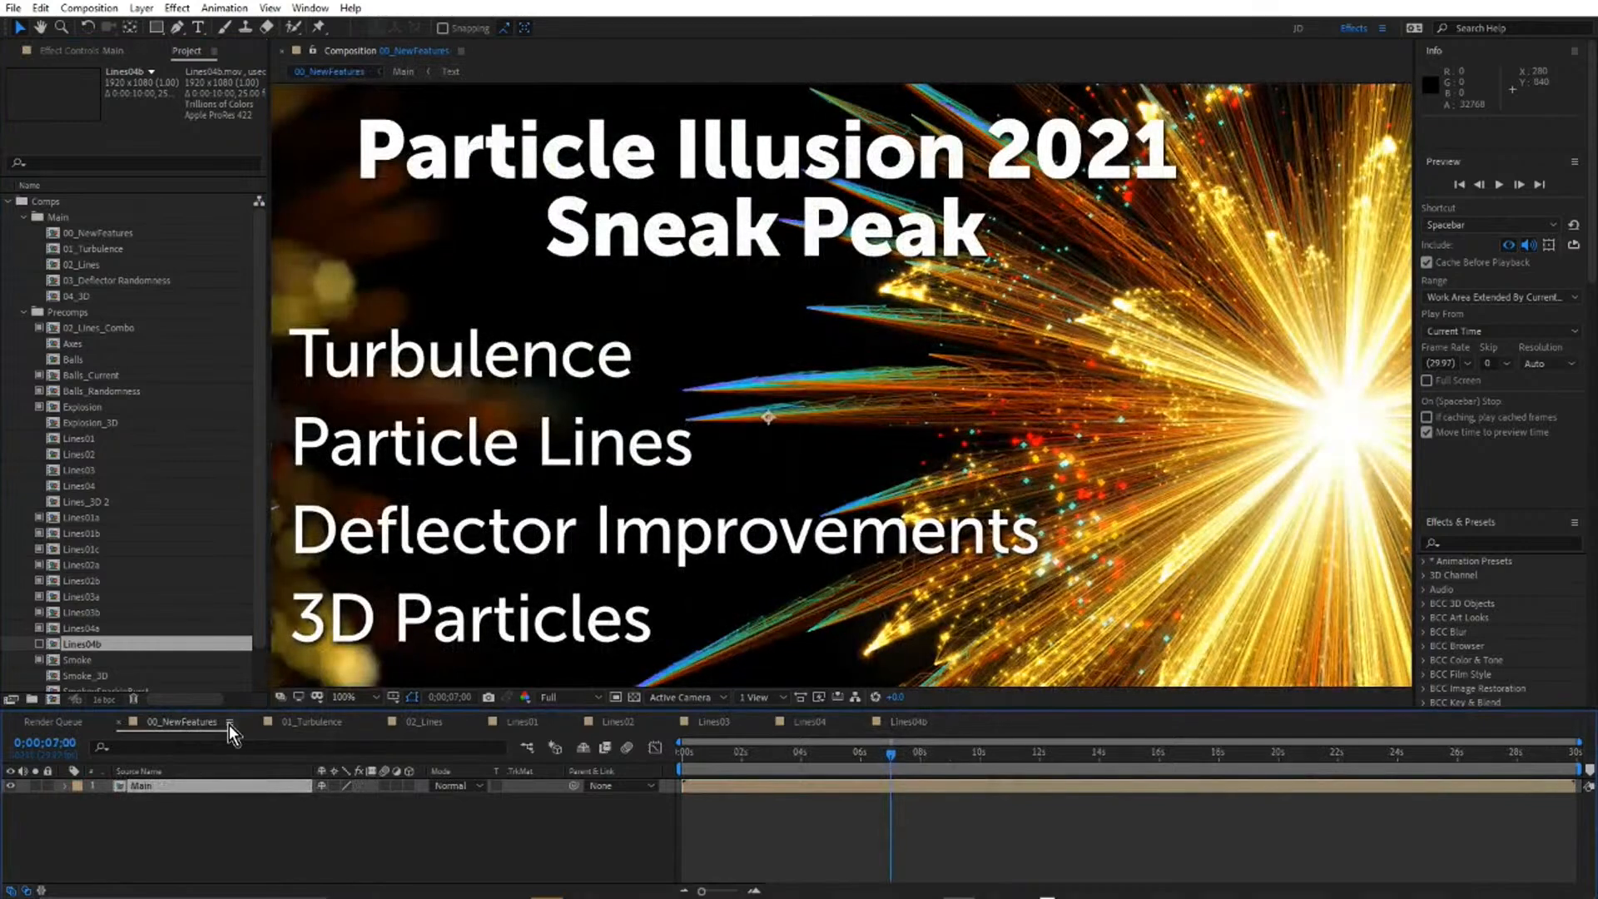
double_click(262, 791)
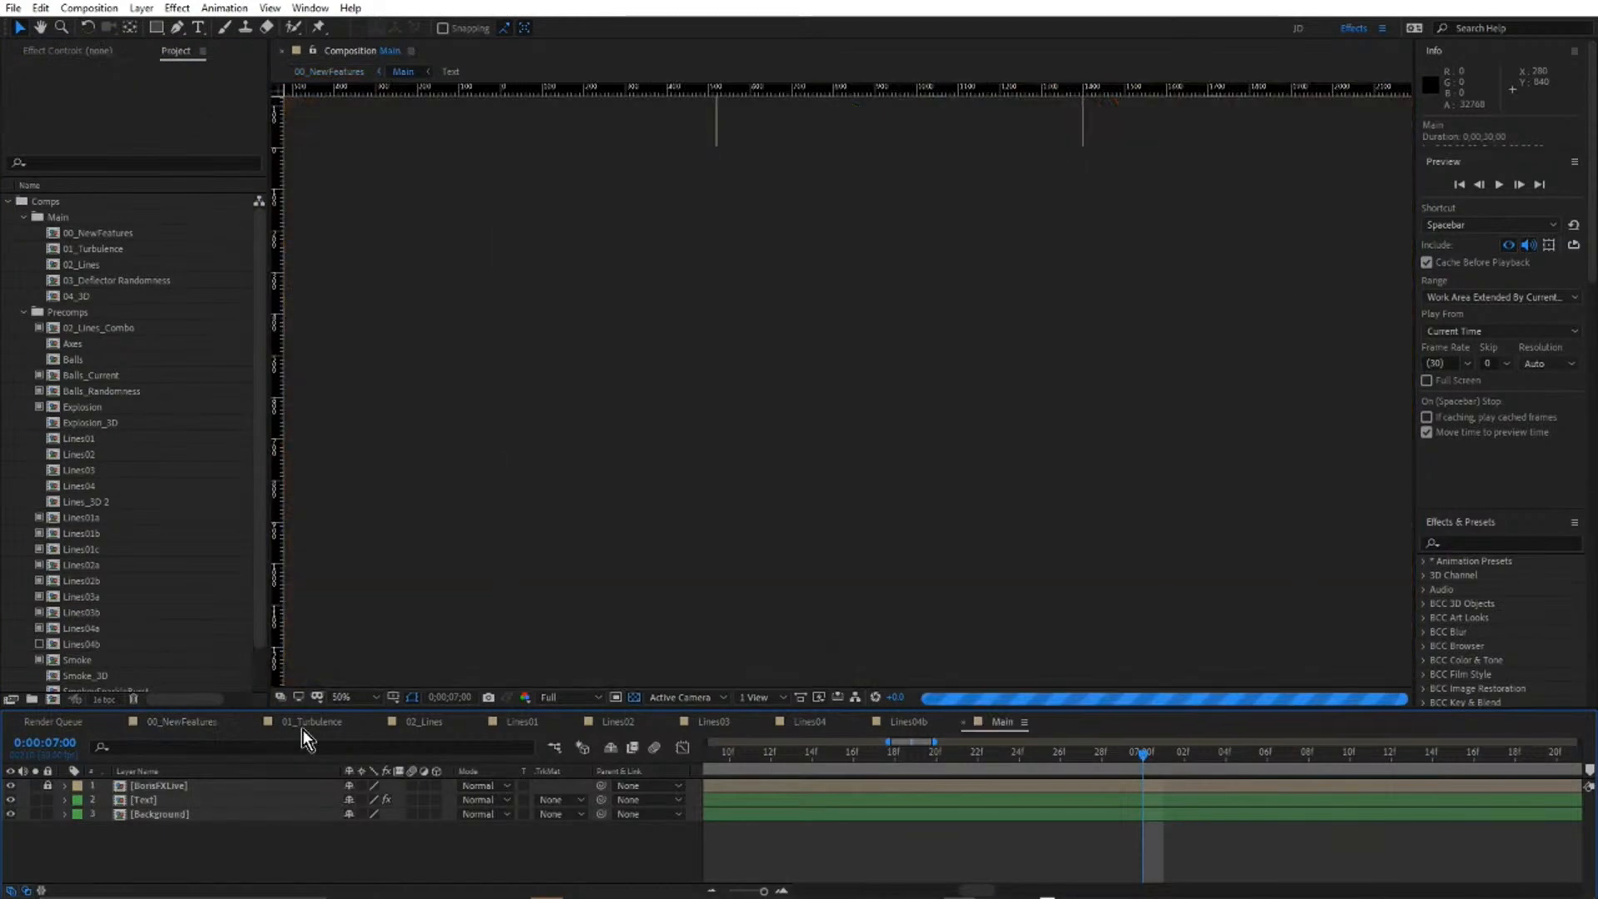
left_click(307, 722)
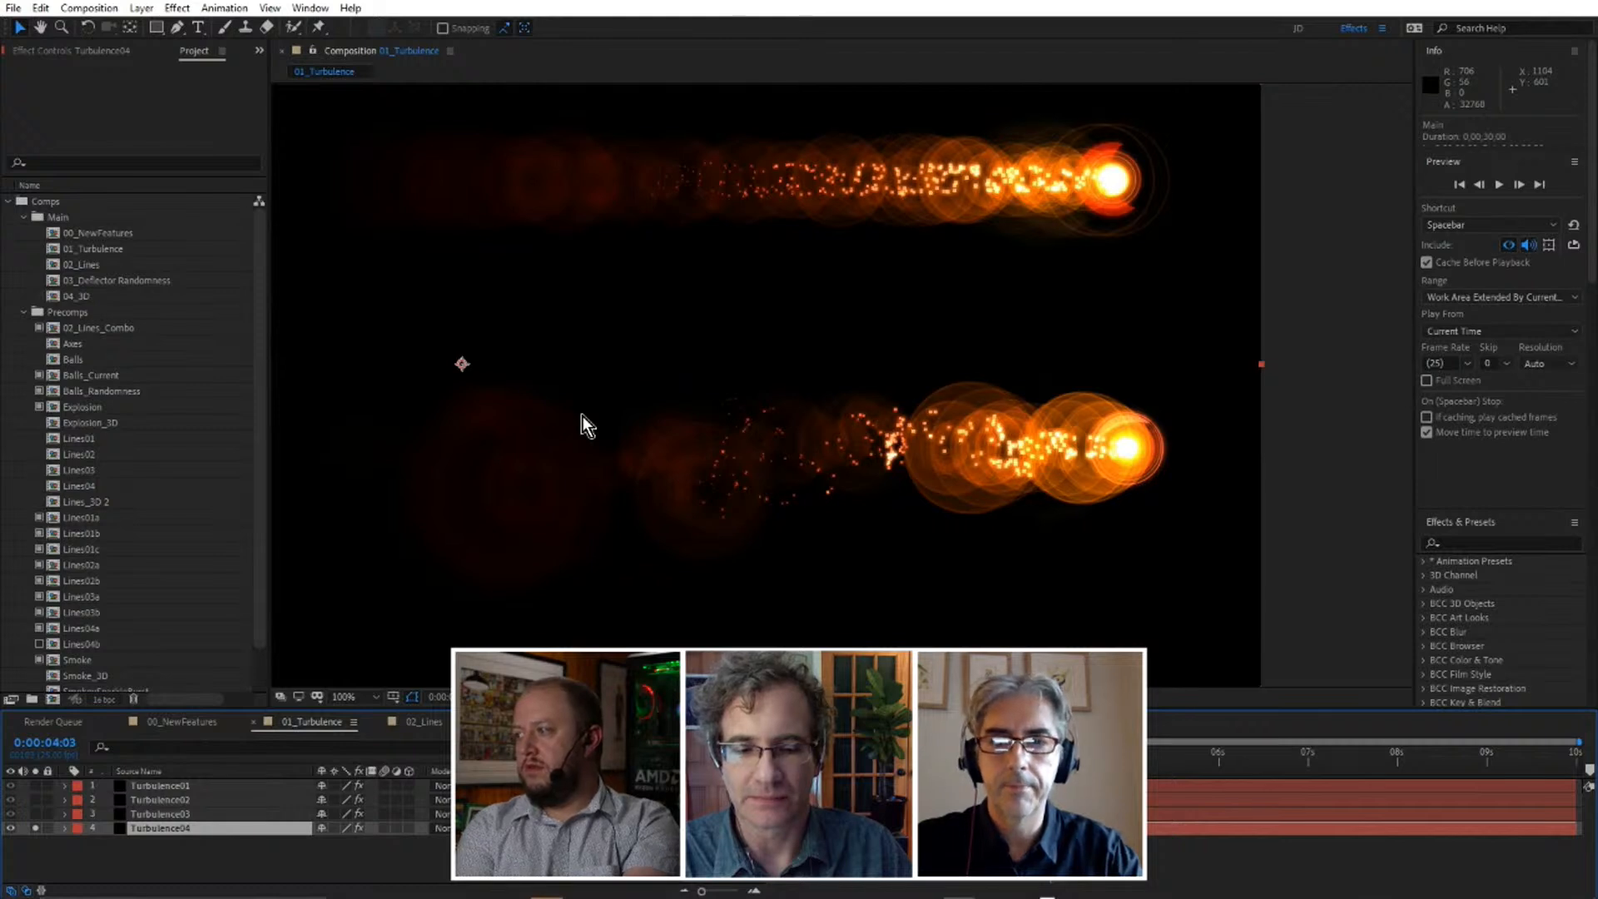
Close all open compositions, keeping the project's composition list in view.
key("ctrl+w")
key("ctrl+w")
key("ctrl+w")
key("ctrl+w")
key("ctrl+w")
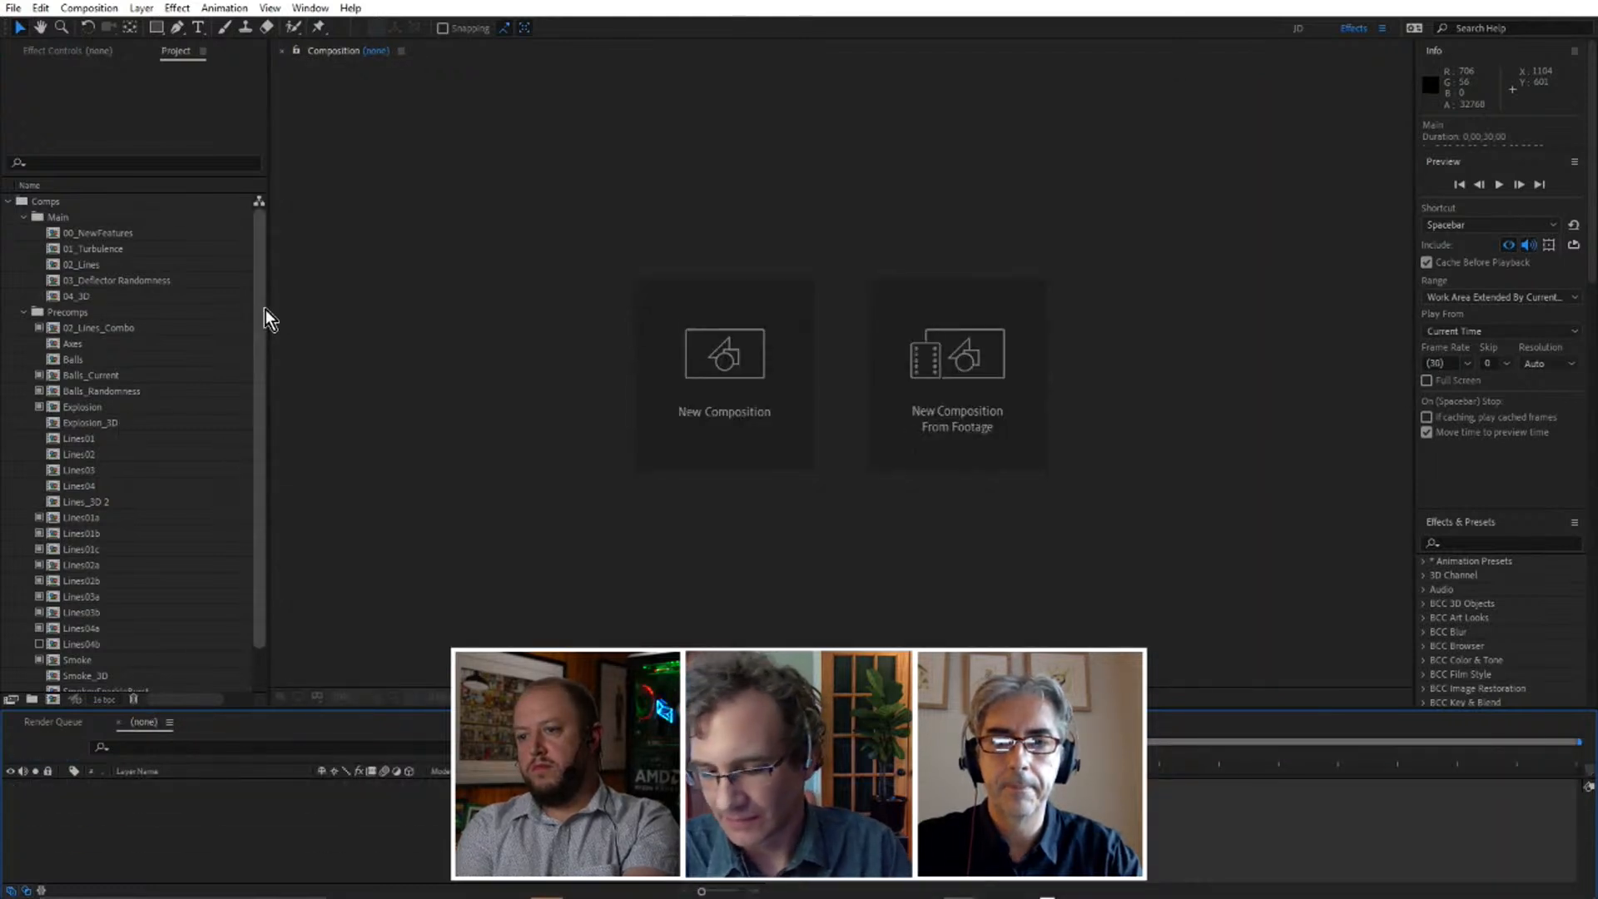
left_click_drag(260, 308, 262, 273)
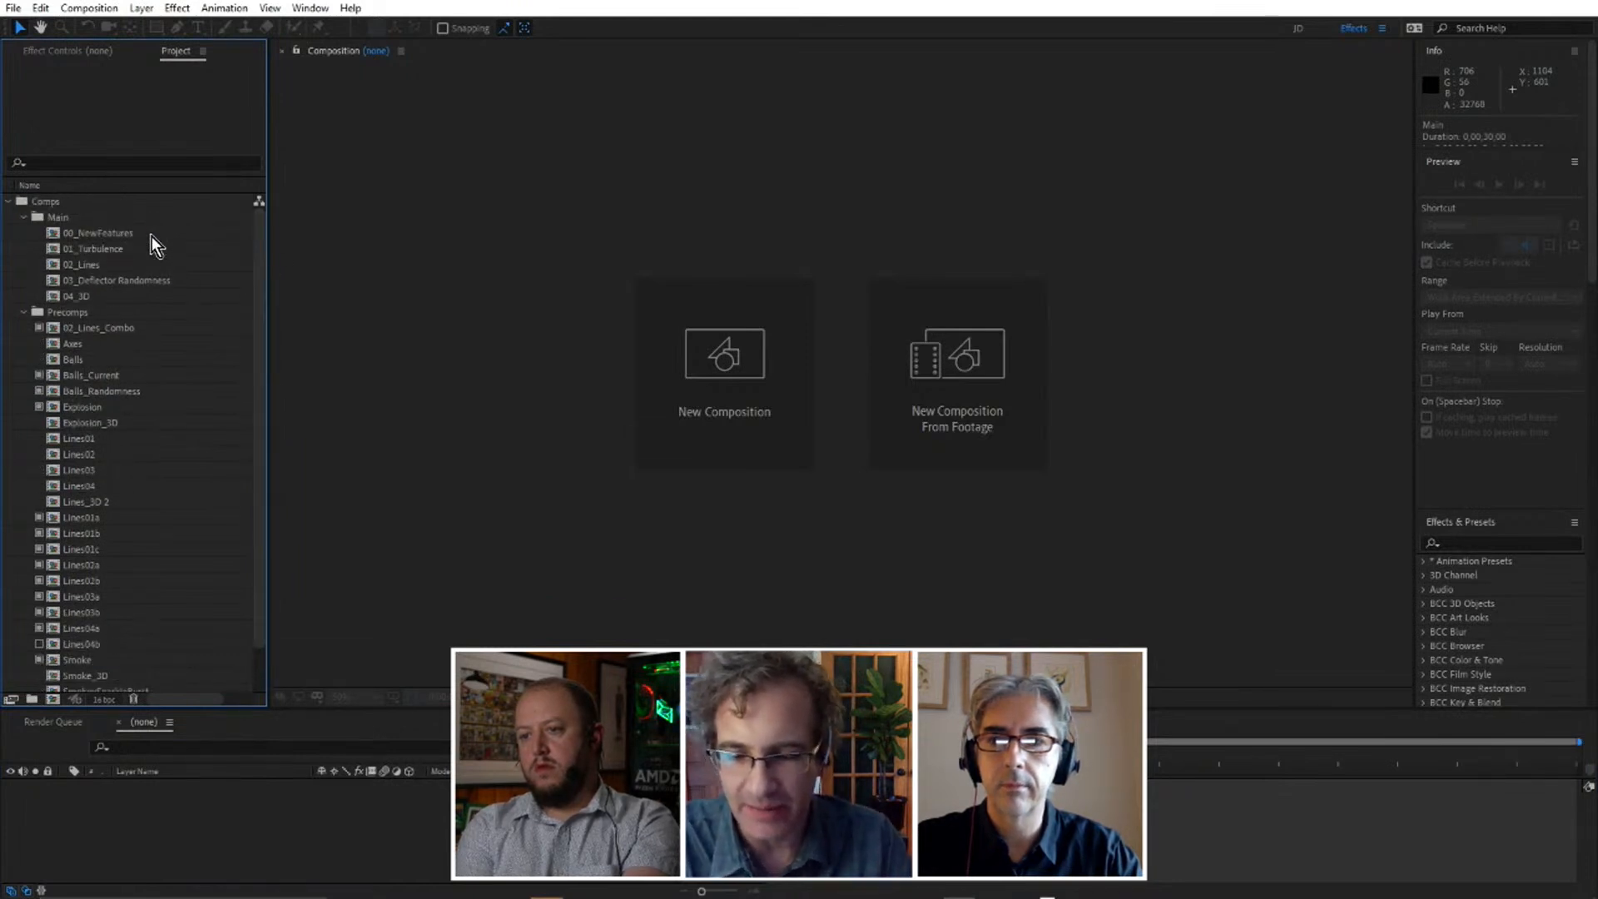
Open the 03_Deflector Randomness composition and view its Balls_Current layer in a maximized viewer before restoring the layout.
double_click(53, 281)
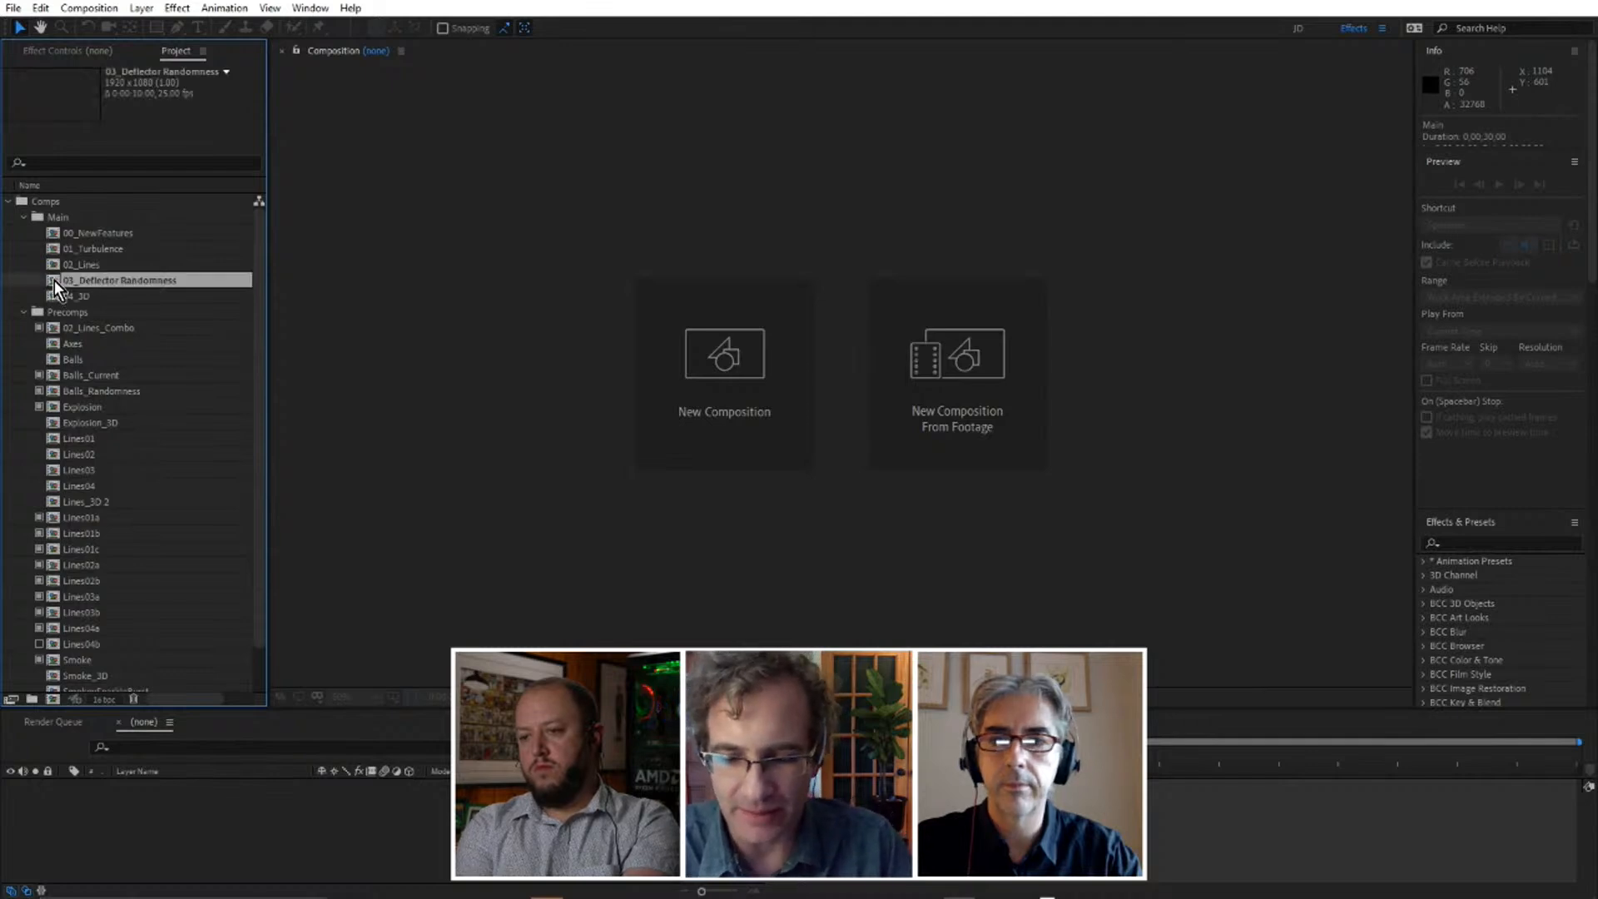
left_click_drag(514, 419, 744, 428)
key("v")
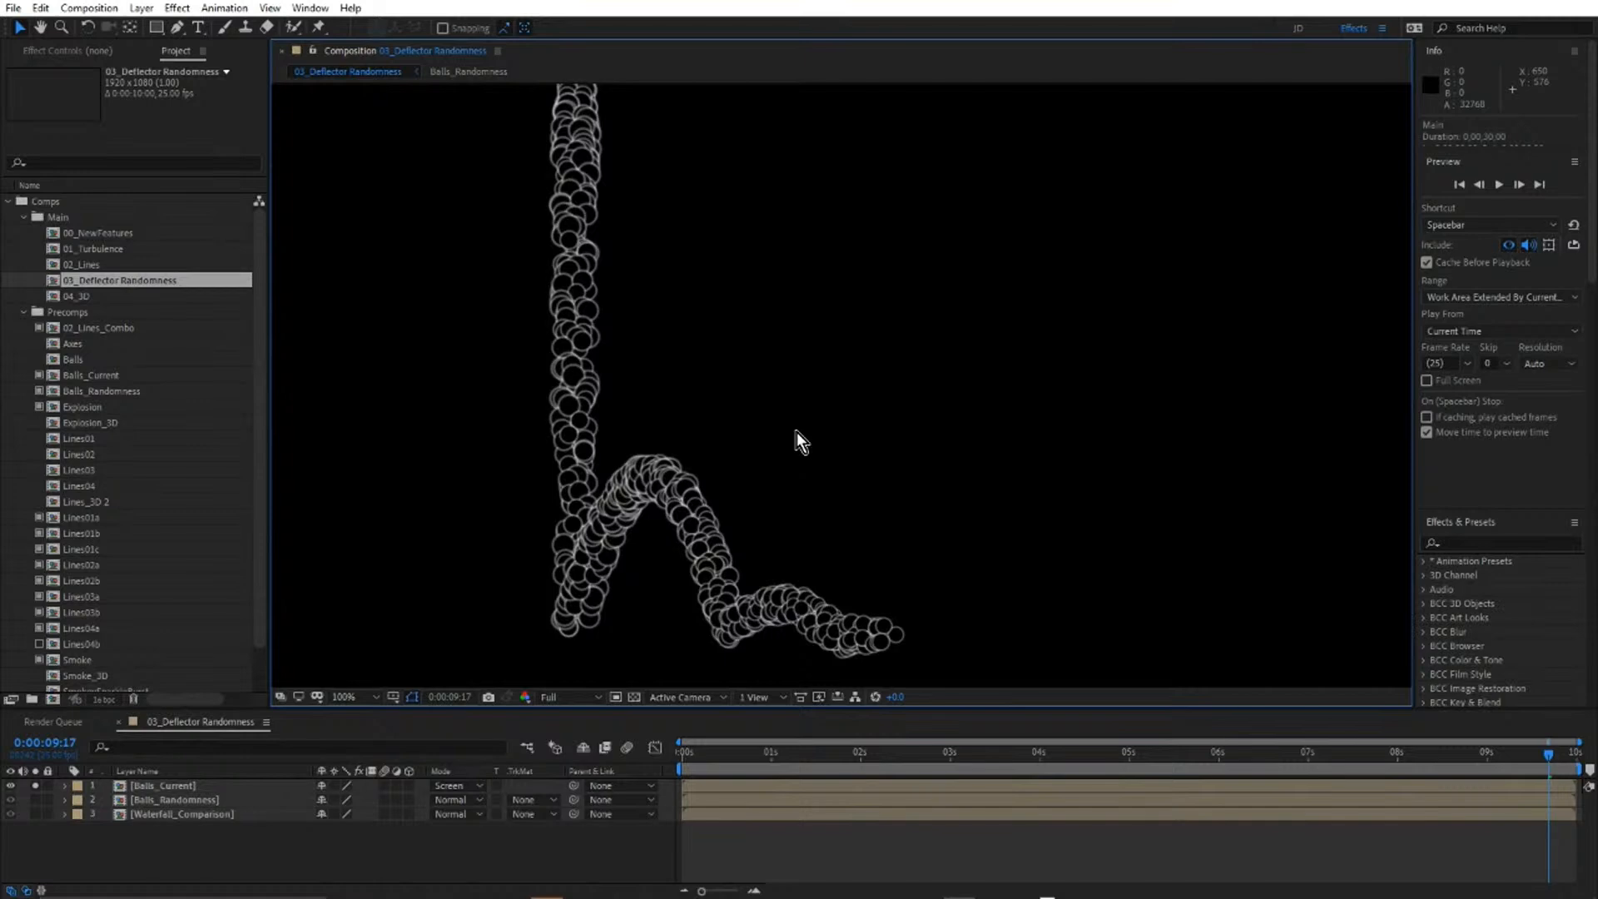
key("grave")
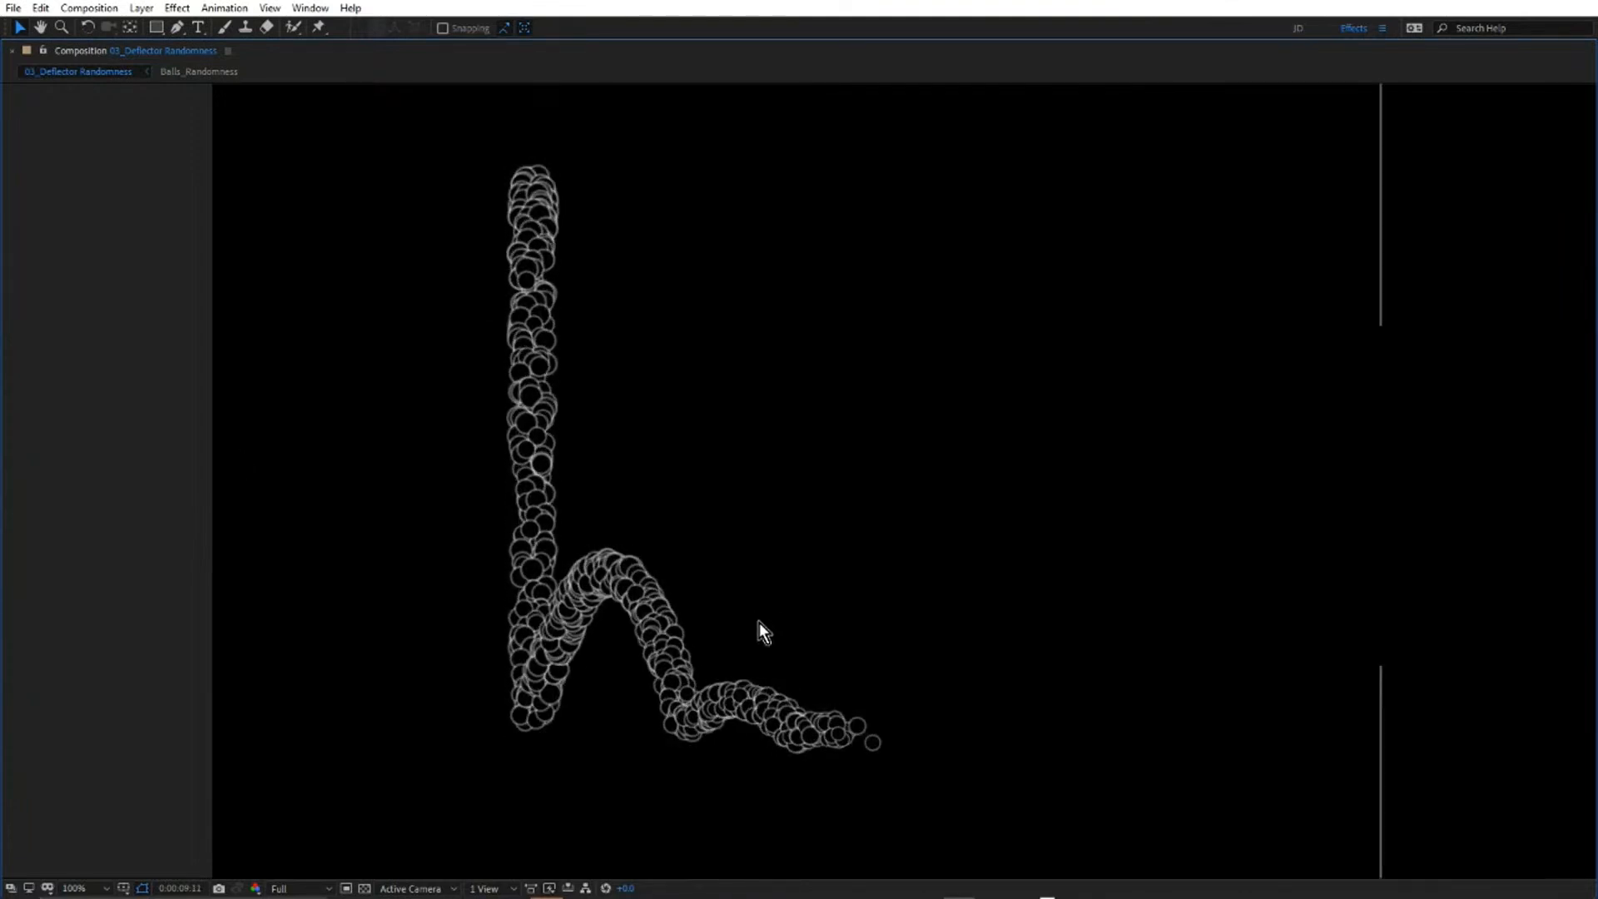
key("grave")
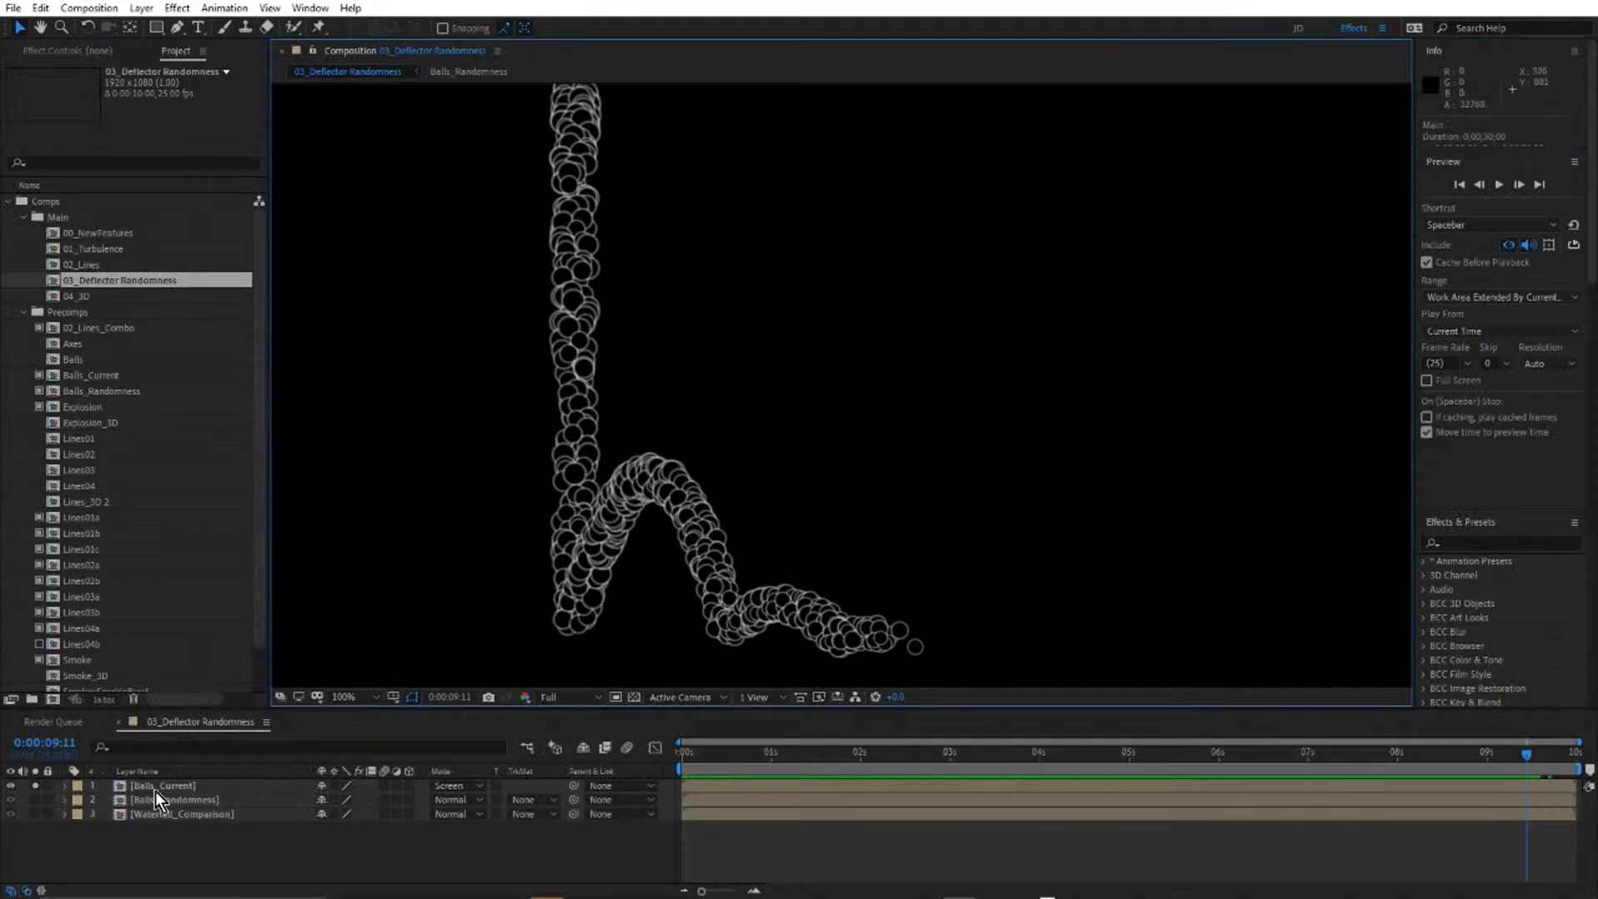
Solo Balls_Randomness alongside Balls_Current and preview both ball streams from the start with the whole frame visible.
left_click(39, 800)
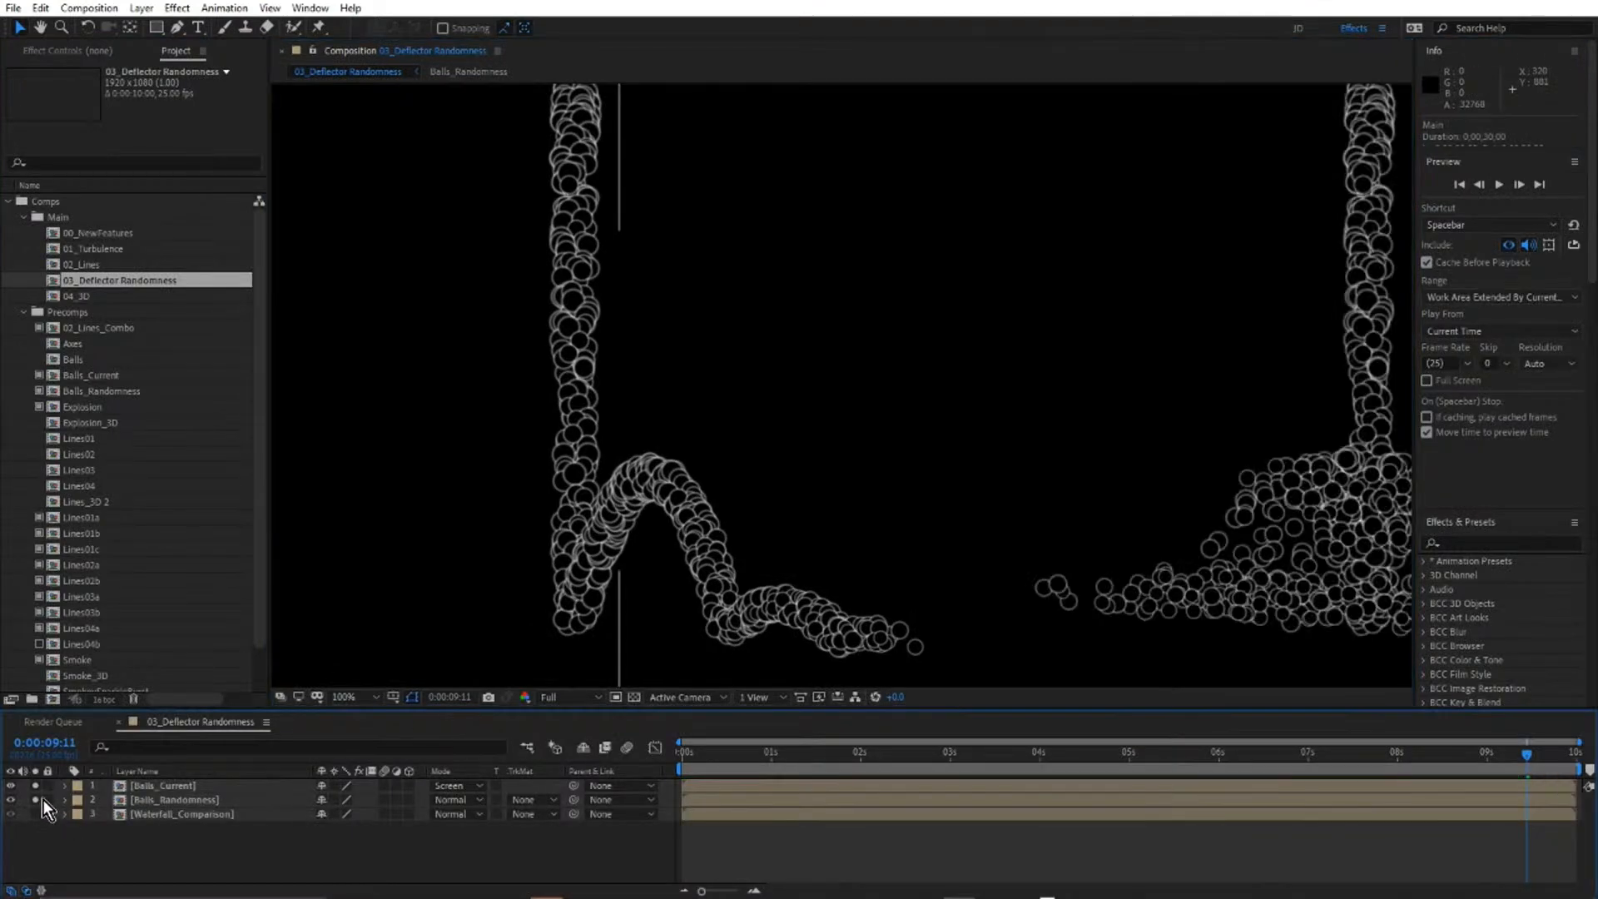
left_click_drag(727, 758, 666, 765)
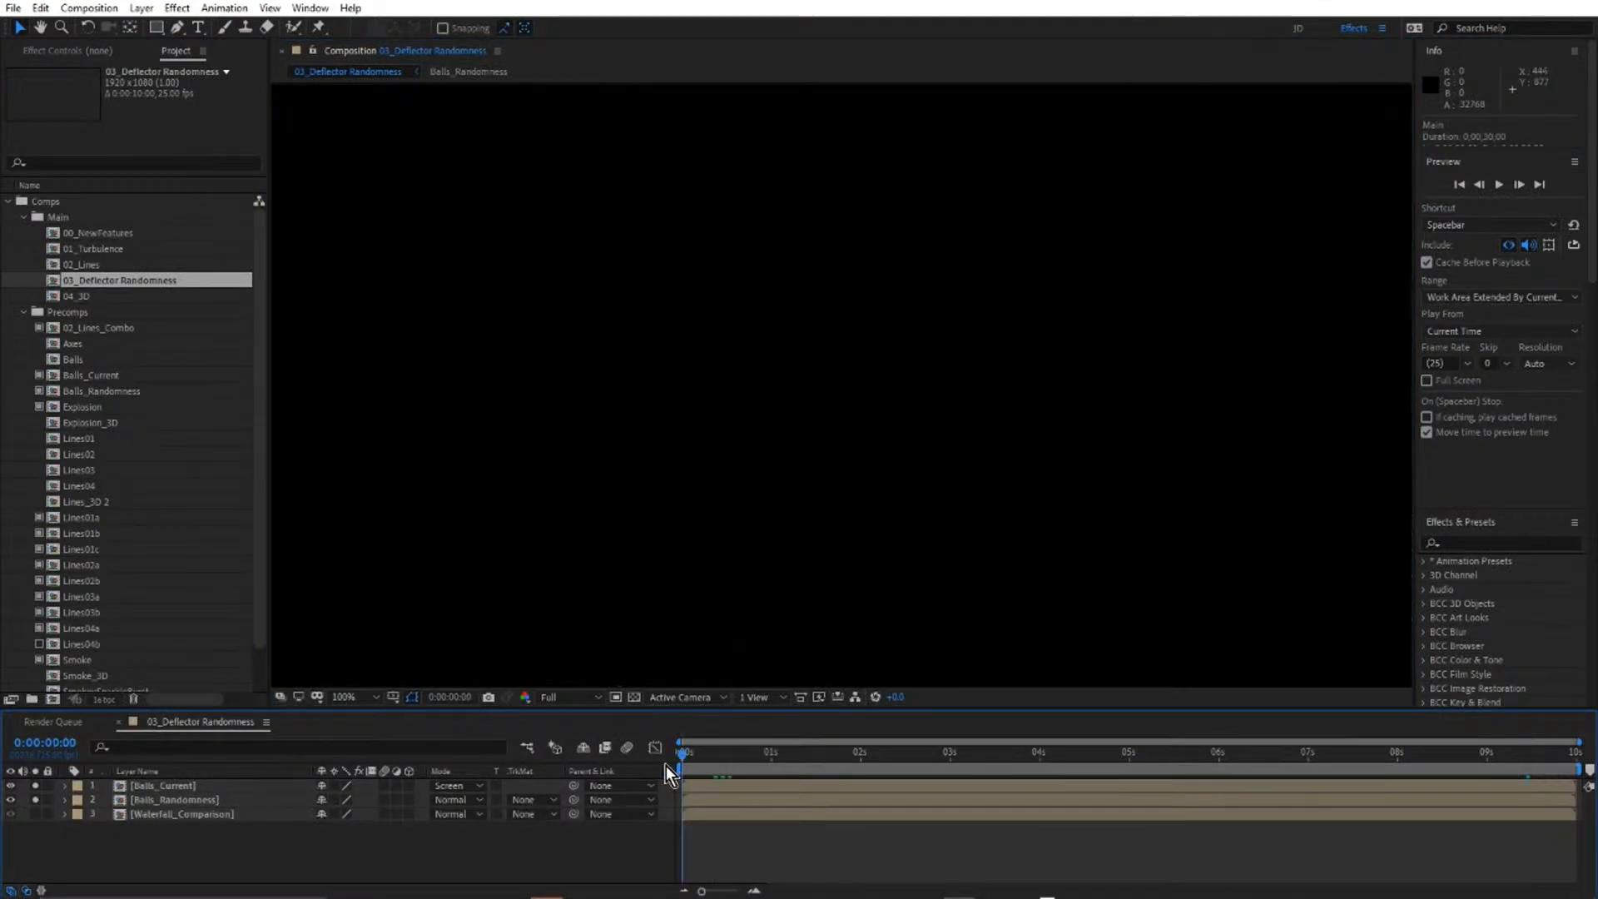
scroll(872, 422, "down", 2)
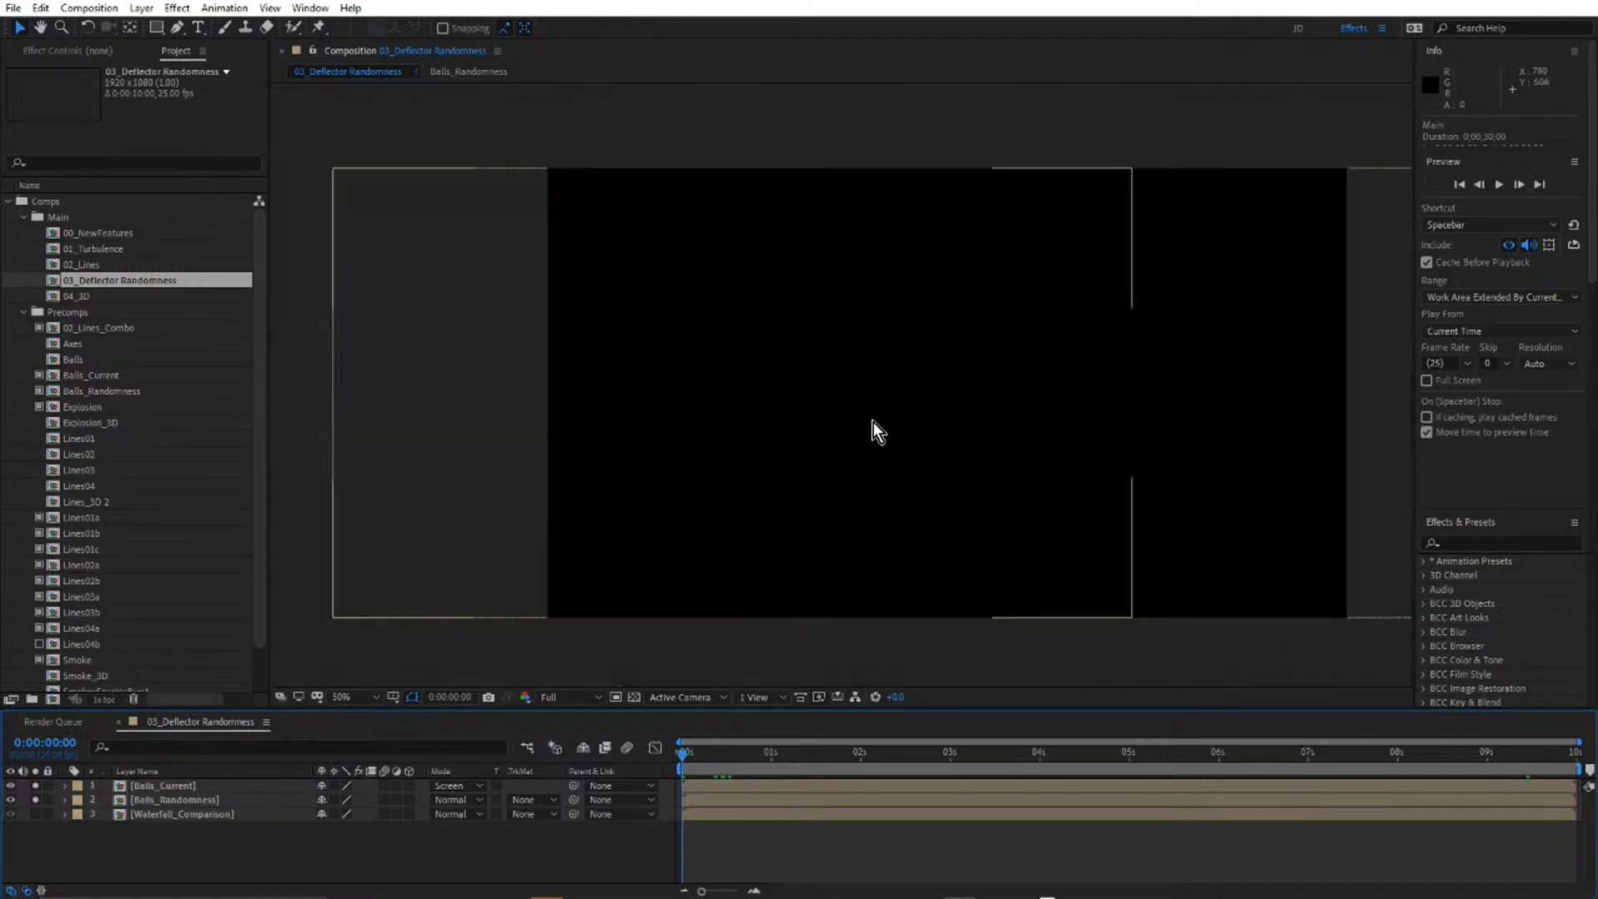
key("space")
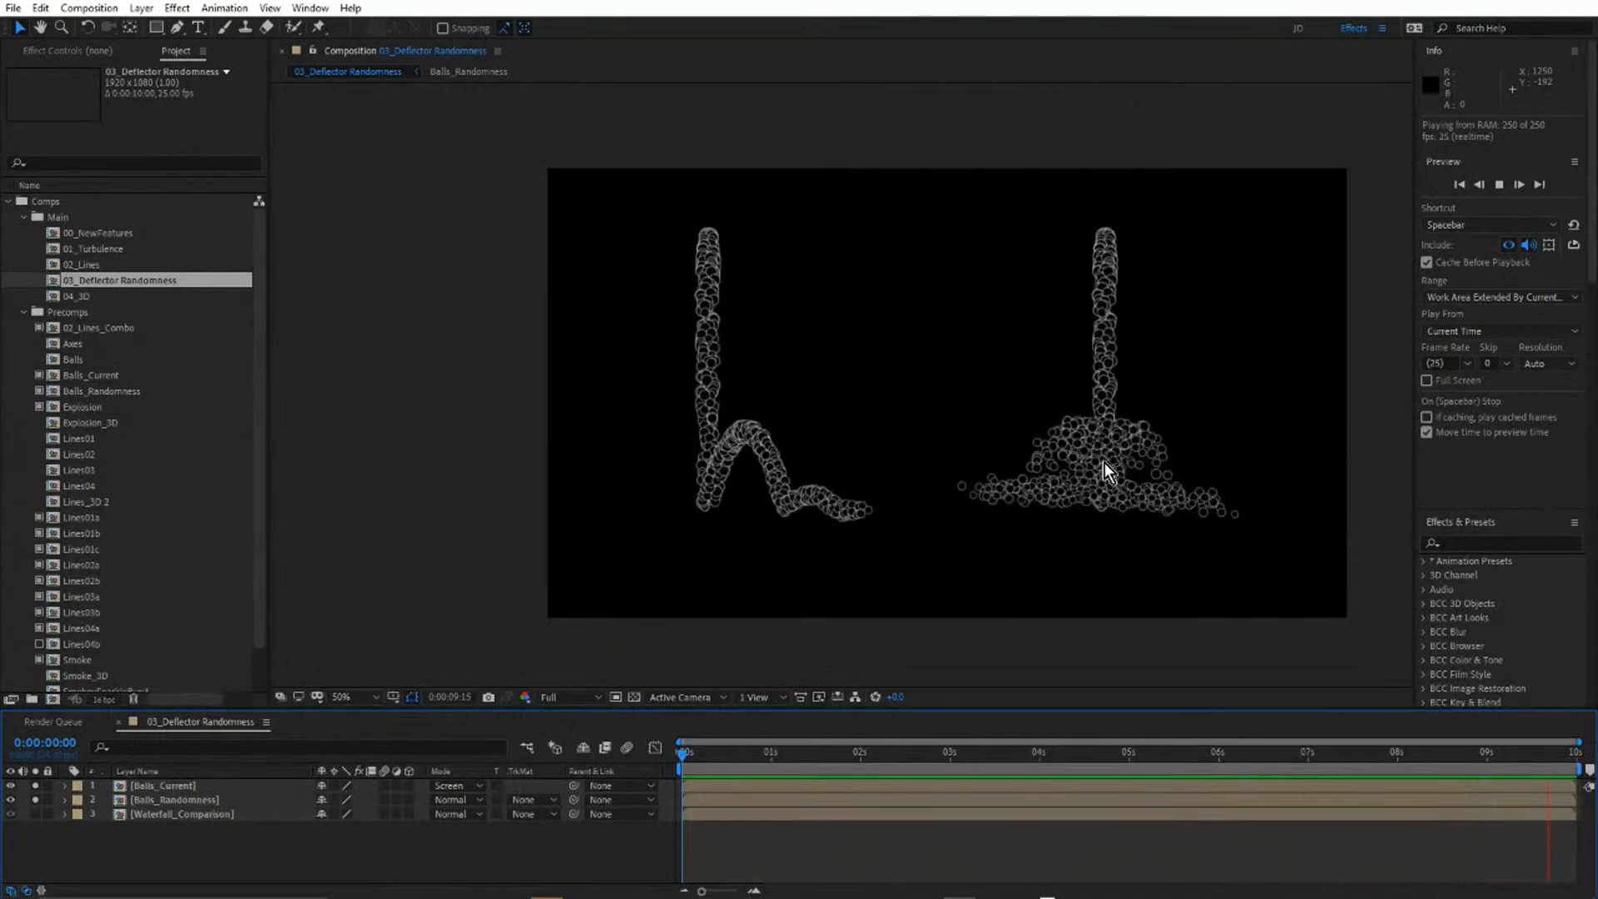
key("space")
Play back the Balls_Randomness bounce at 100% magnification and stop at 0:00:08:23.
key("period")
left_click_drag(1187, 456, 814, 435)
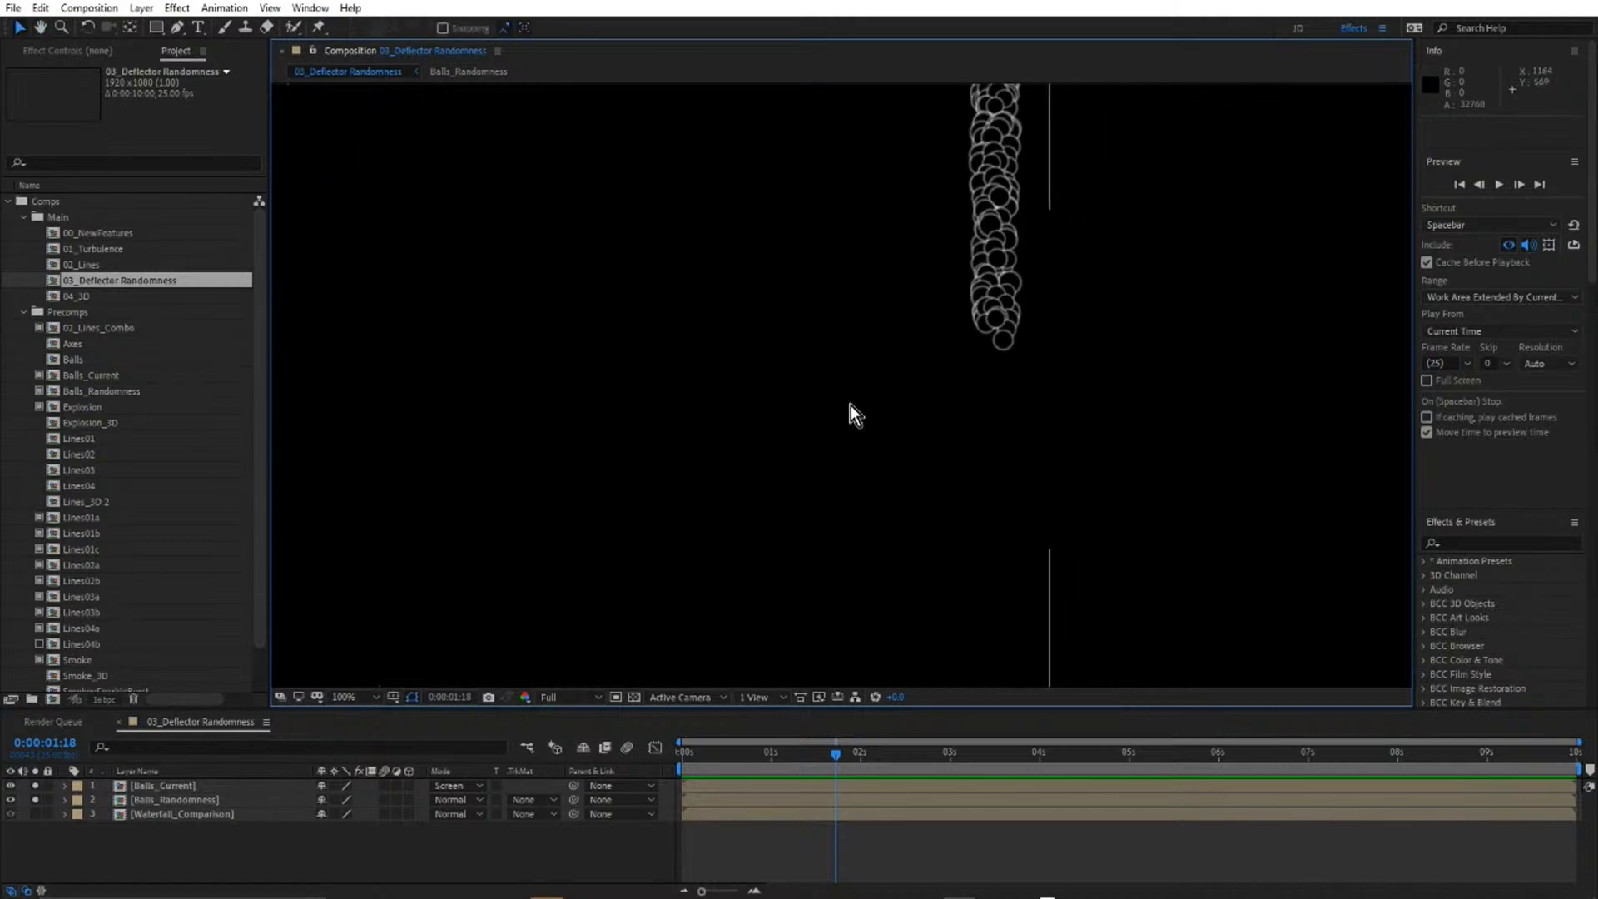
key("space")
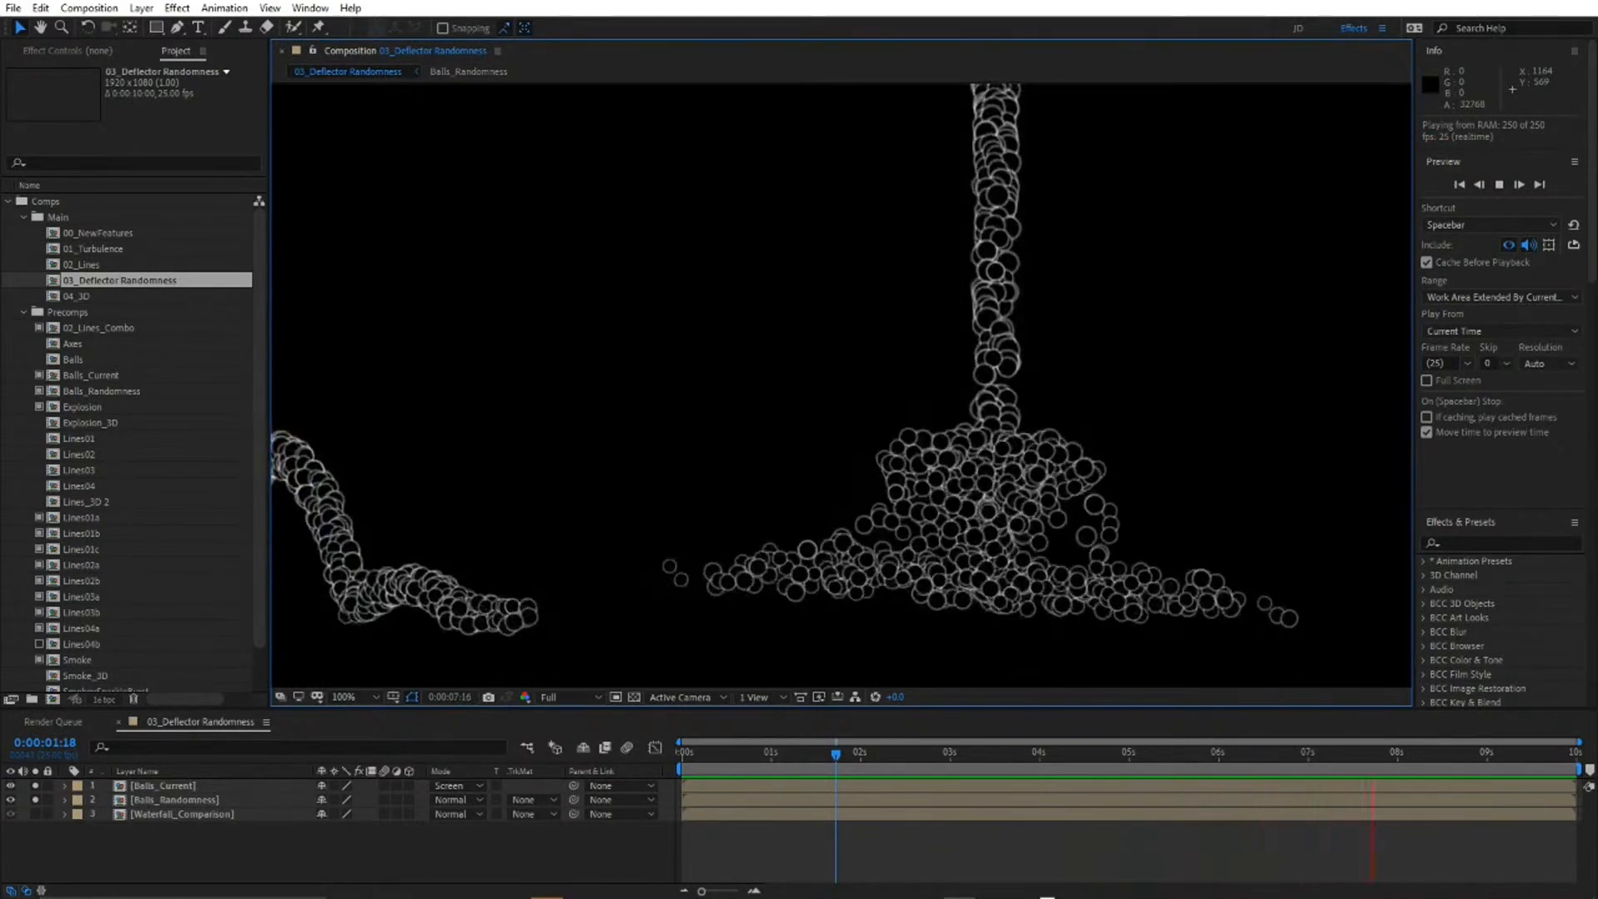
key("space")
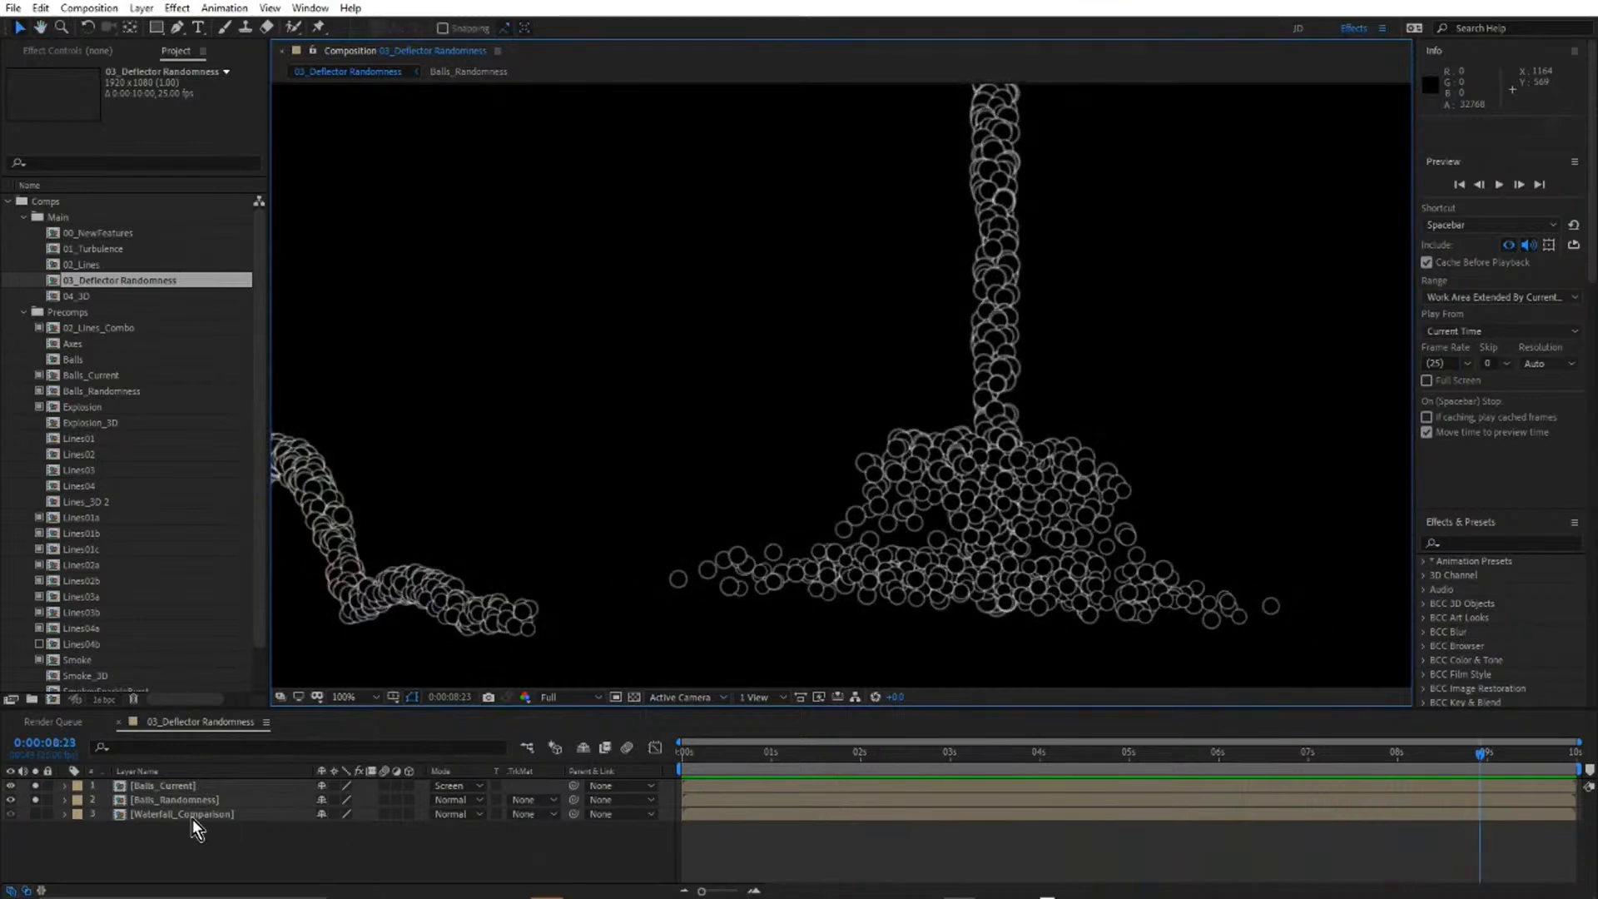
Solo only the Waterfall_Comparison layer and frame the lower part of both waterfalls at 100% magnification.
left_click(192, 815)
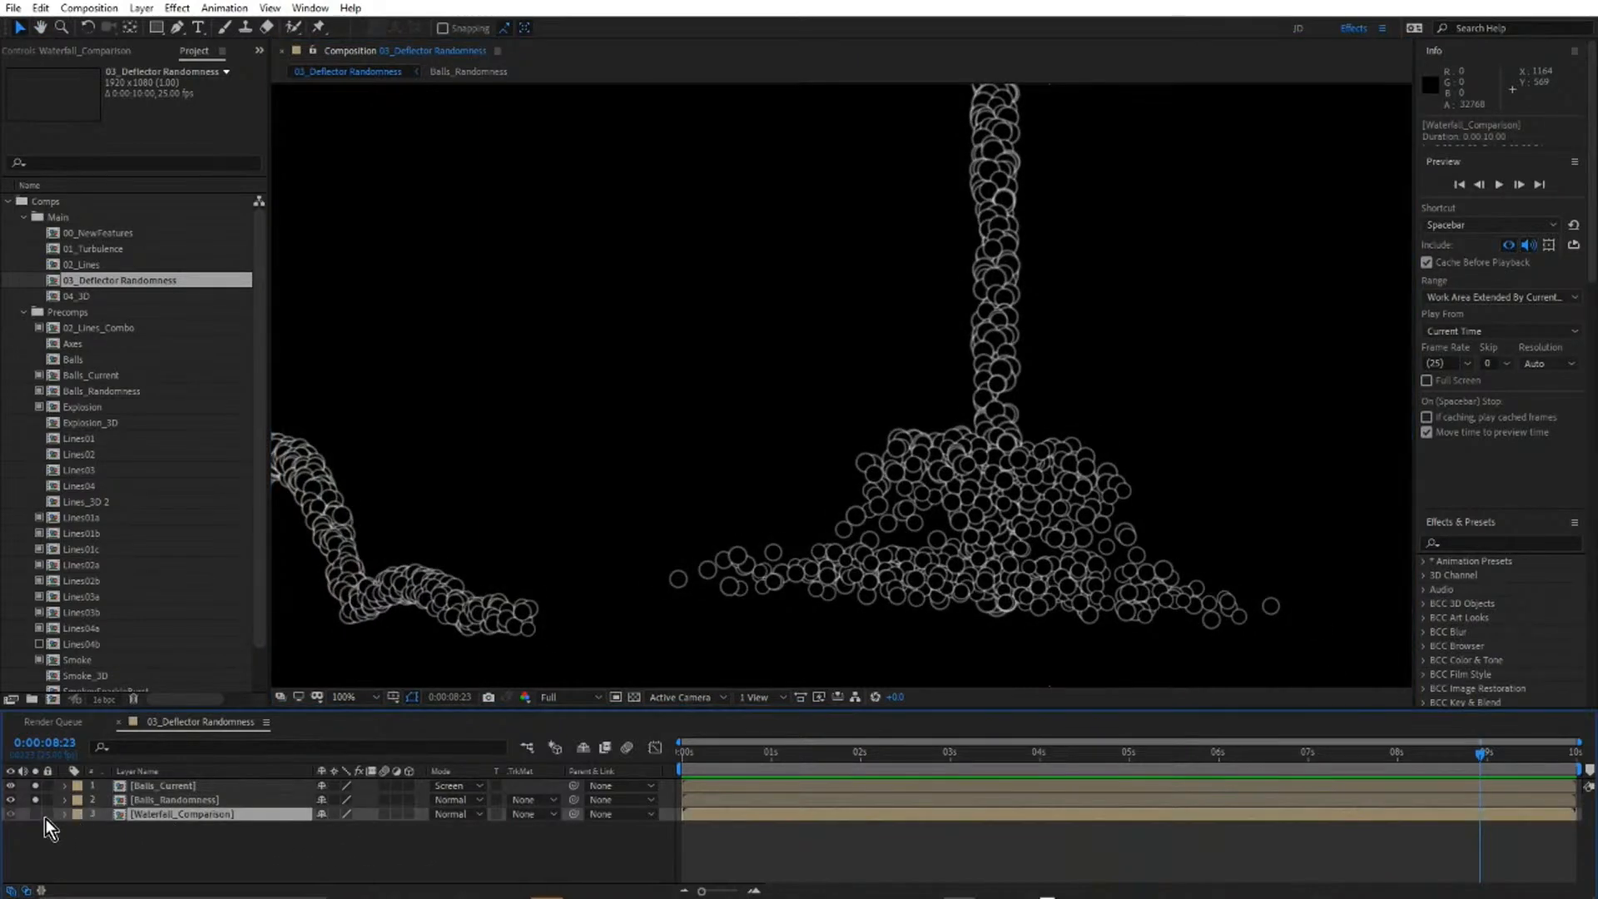
left_click(34, 814, "alt")
scroll(771, 416, "down", 2)
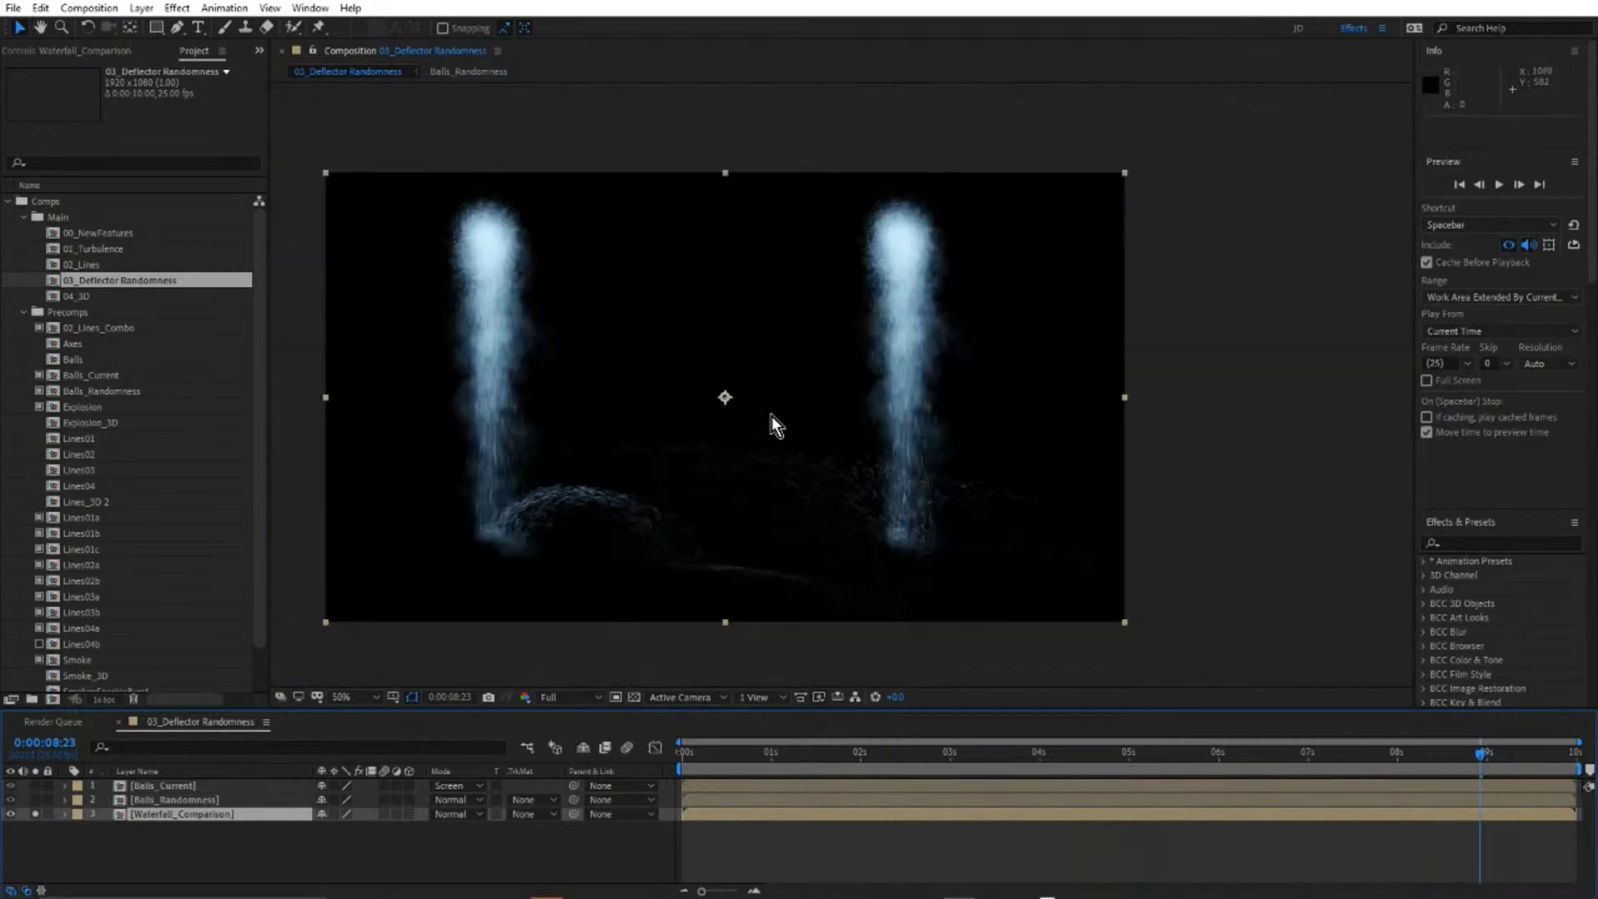
scroll(731, 449, "up", 2)
key("h")
left_click_drag(777, 457, 868, 426)
key("v")
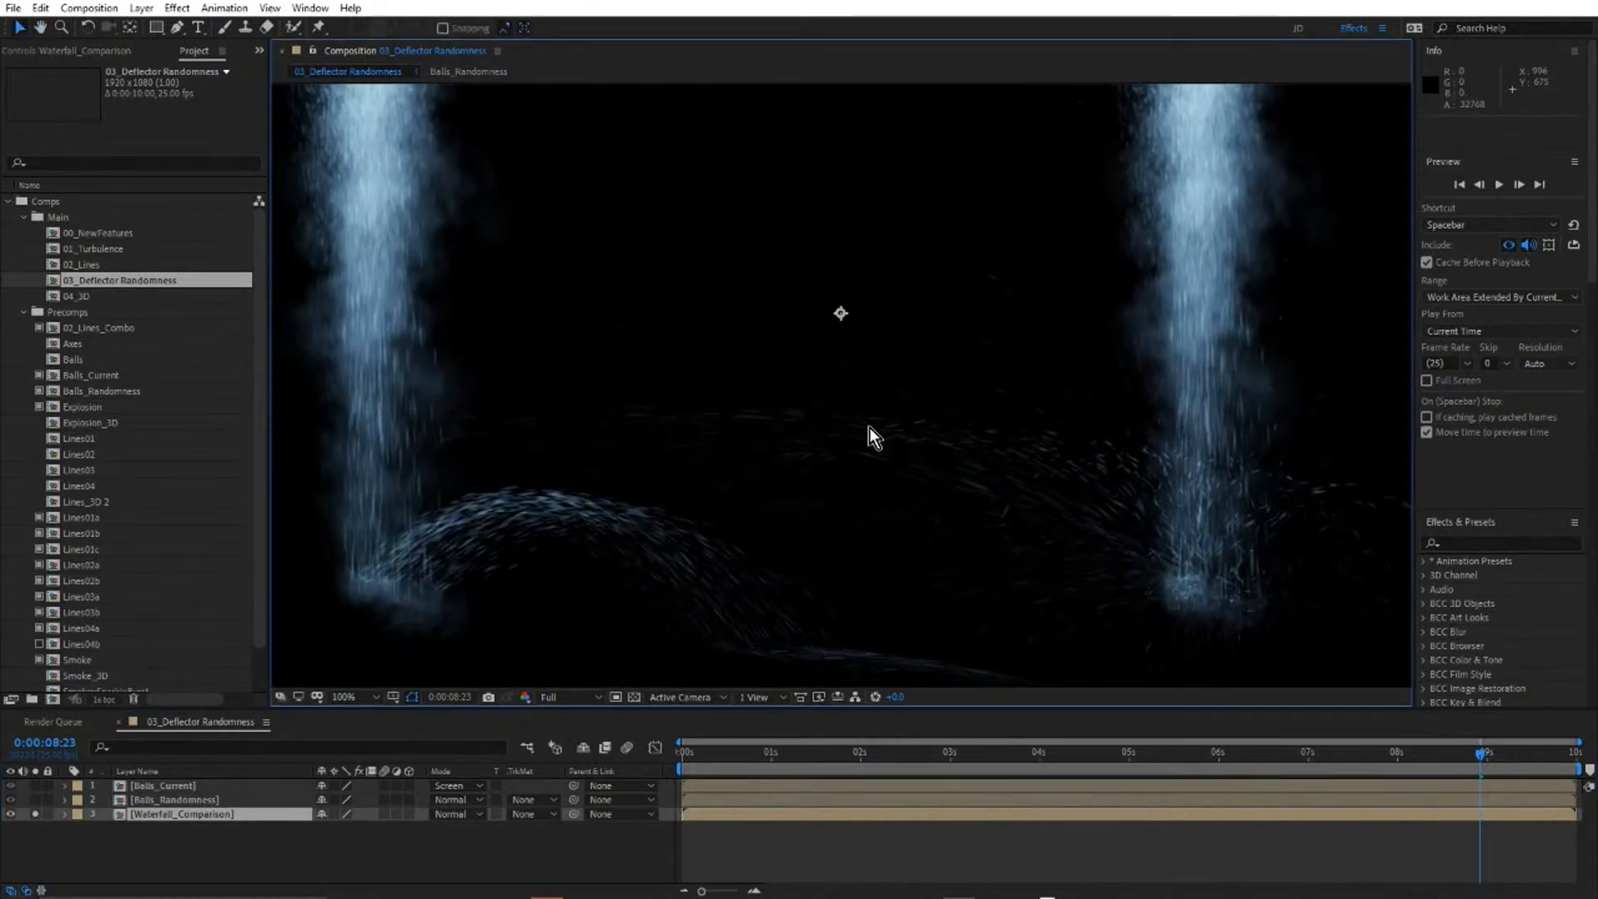
Play back the waterfall comparison in a maximized viewer, stop at 0:00:04:19, and restore the layout.
key("grave")
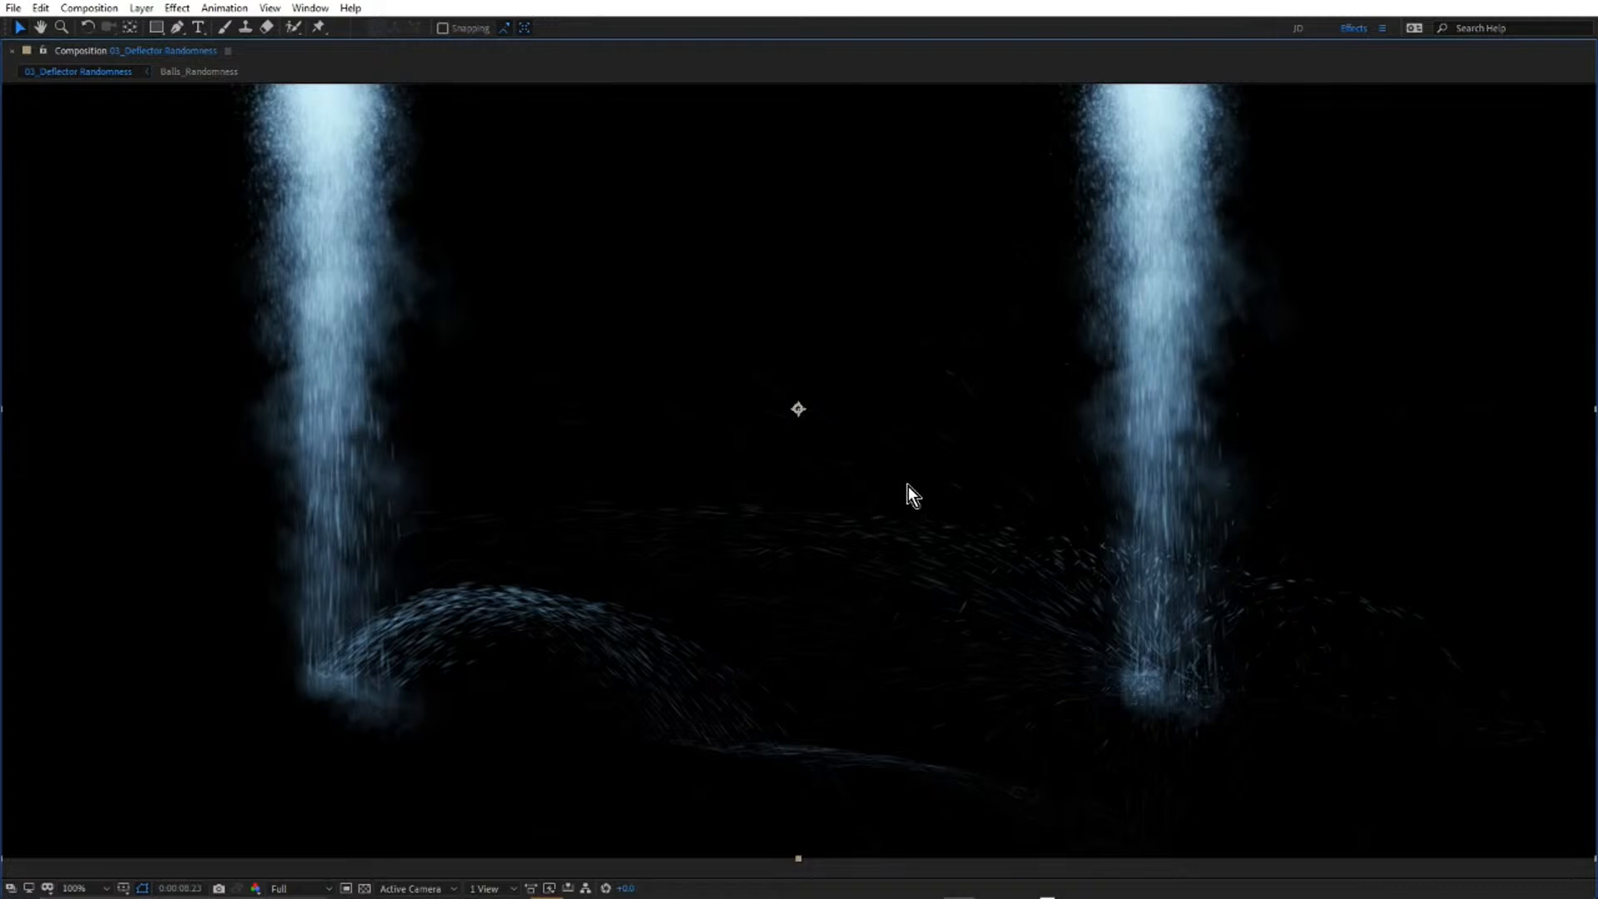
key("space")
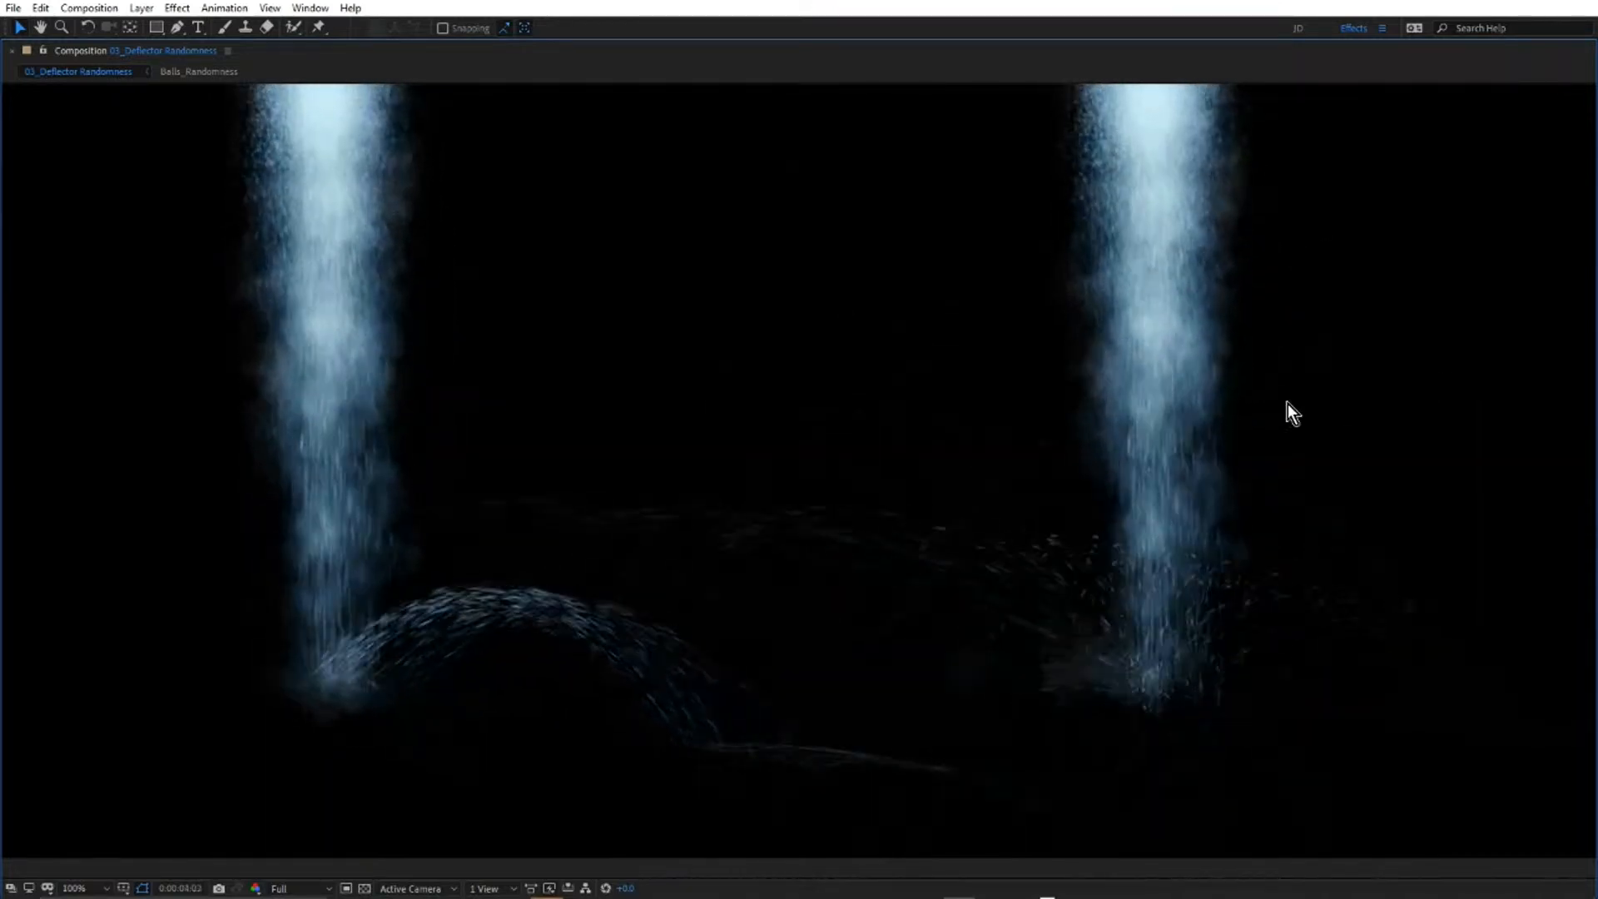
key("space")
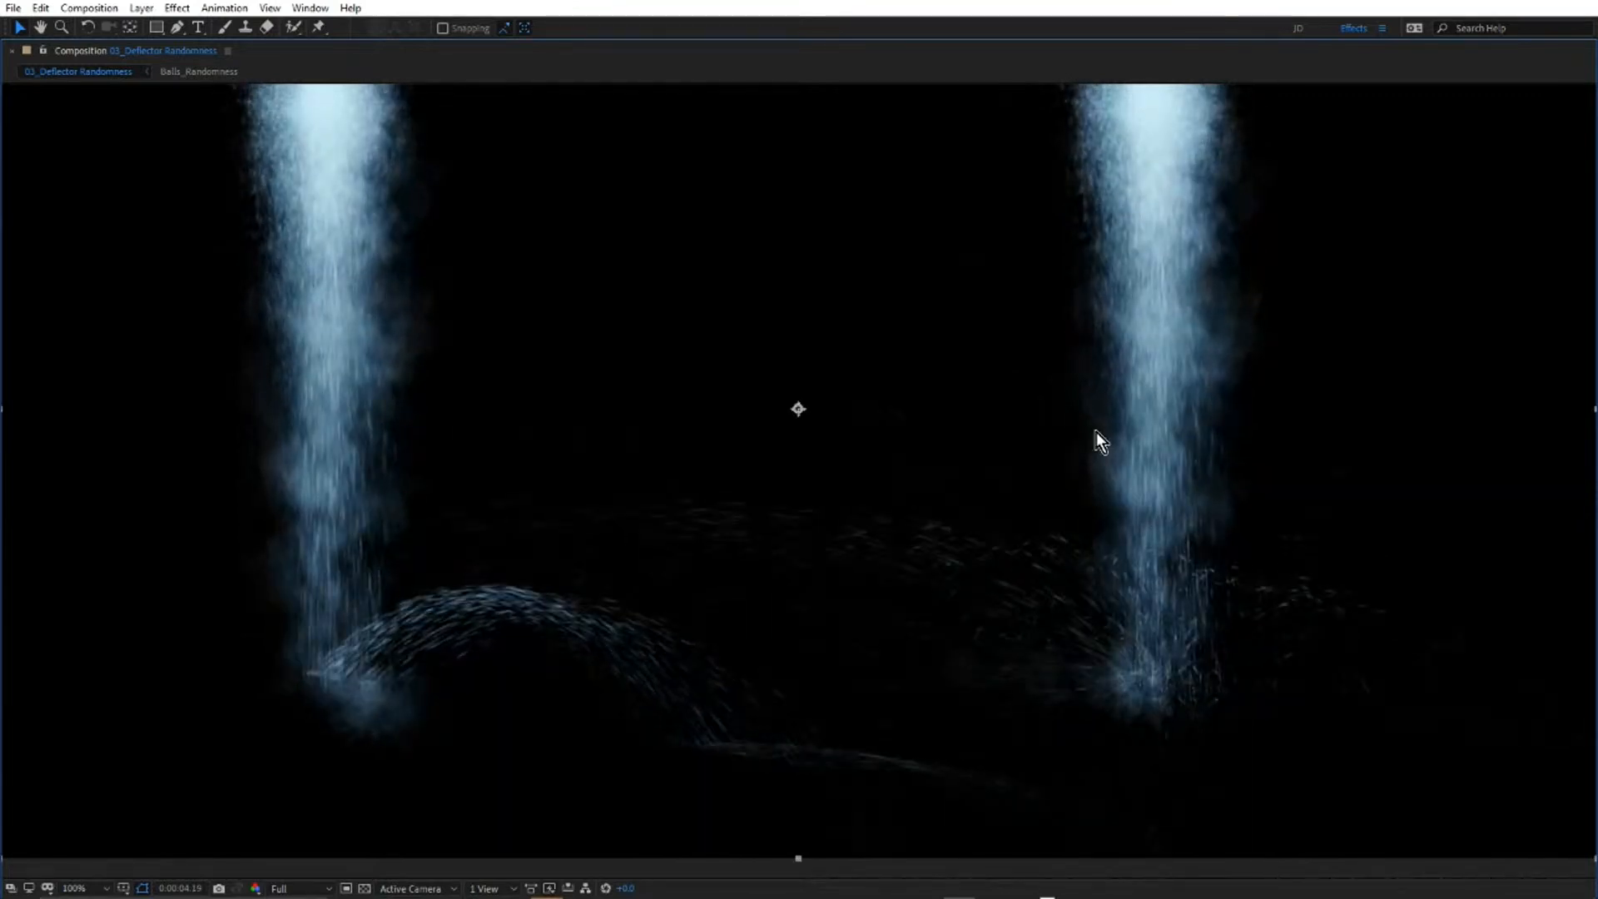
key("grave")
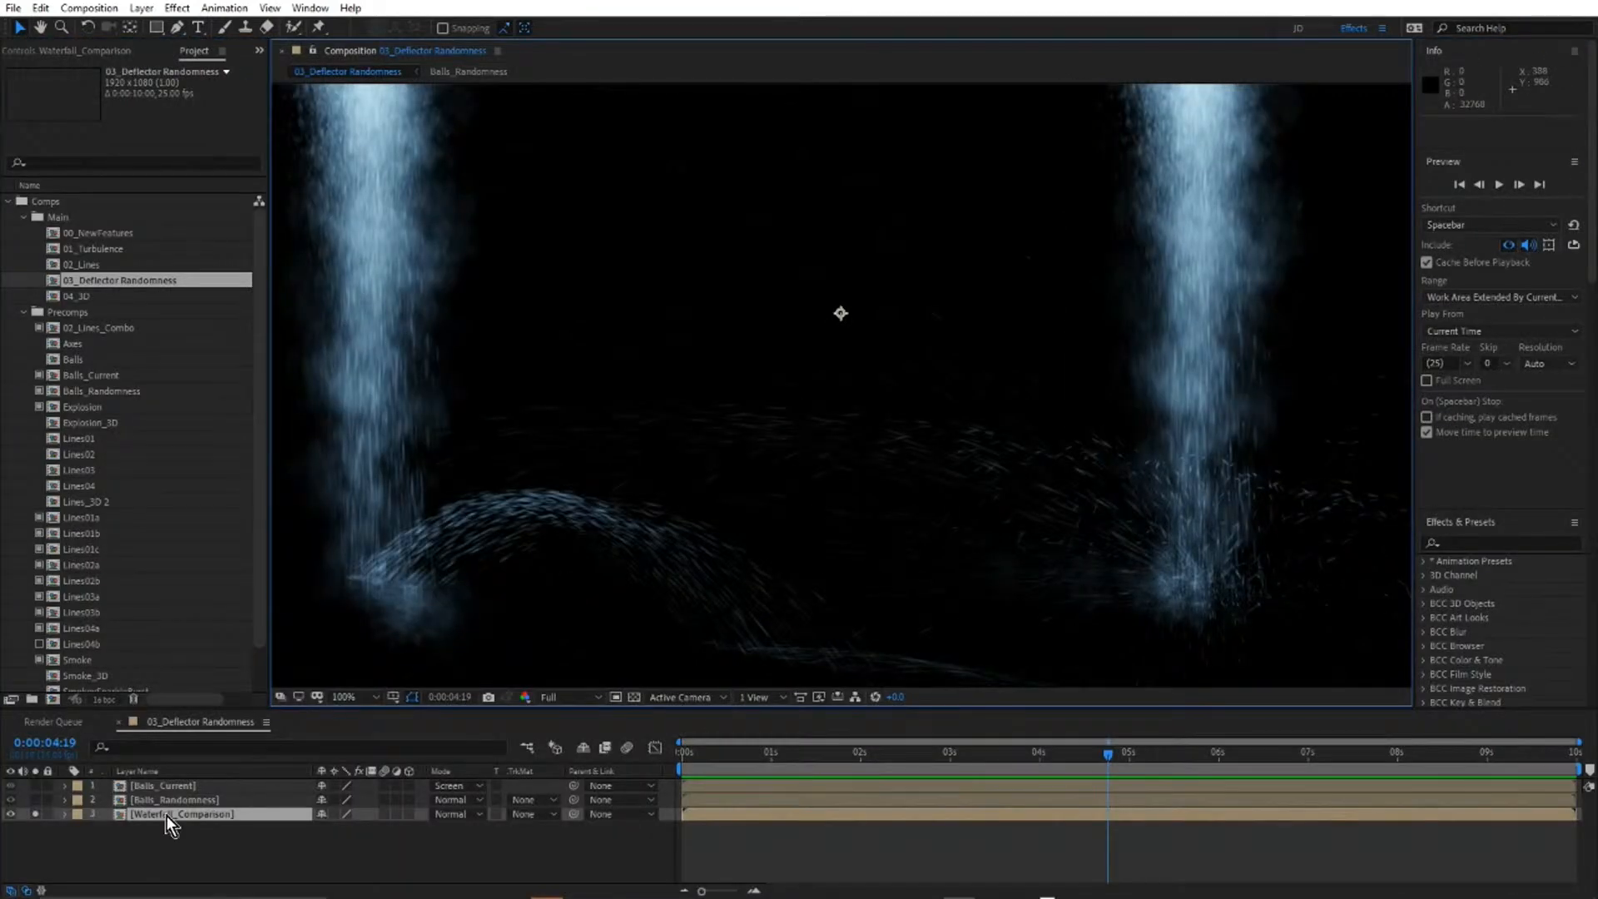
Open the 04_3D composition from the Main folder and check its nested compositions in the mini-flowchart.
left_click(161, 724)
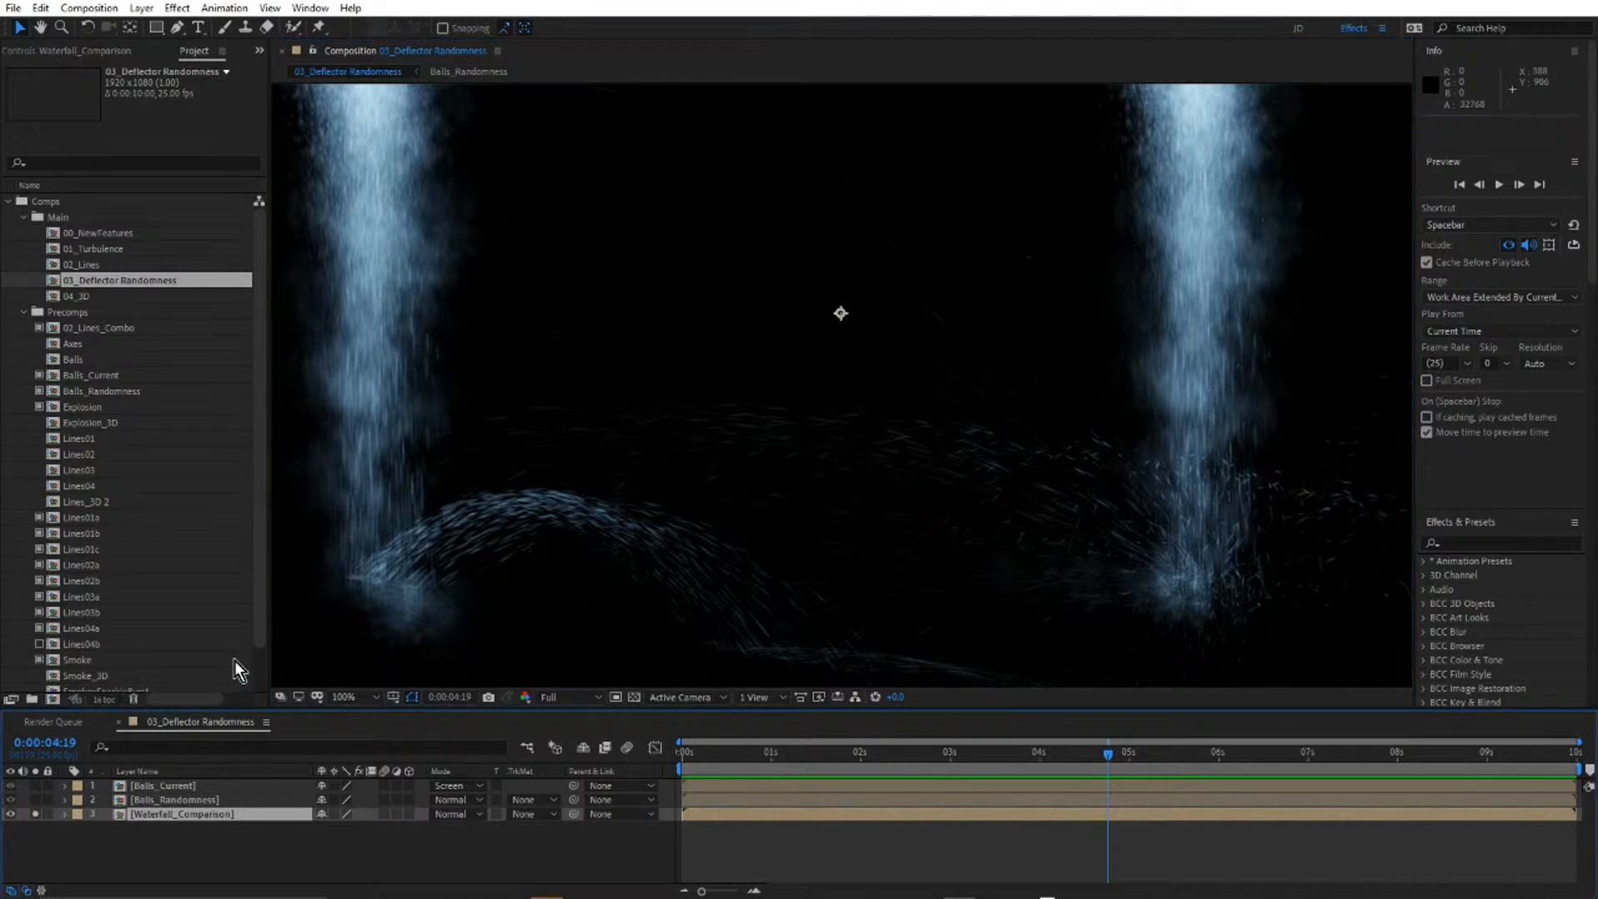
key("ctrl+grave")
key("shift+Escape")
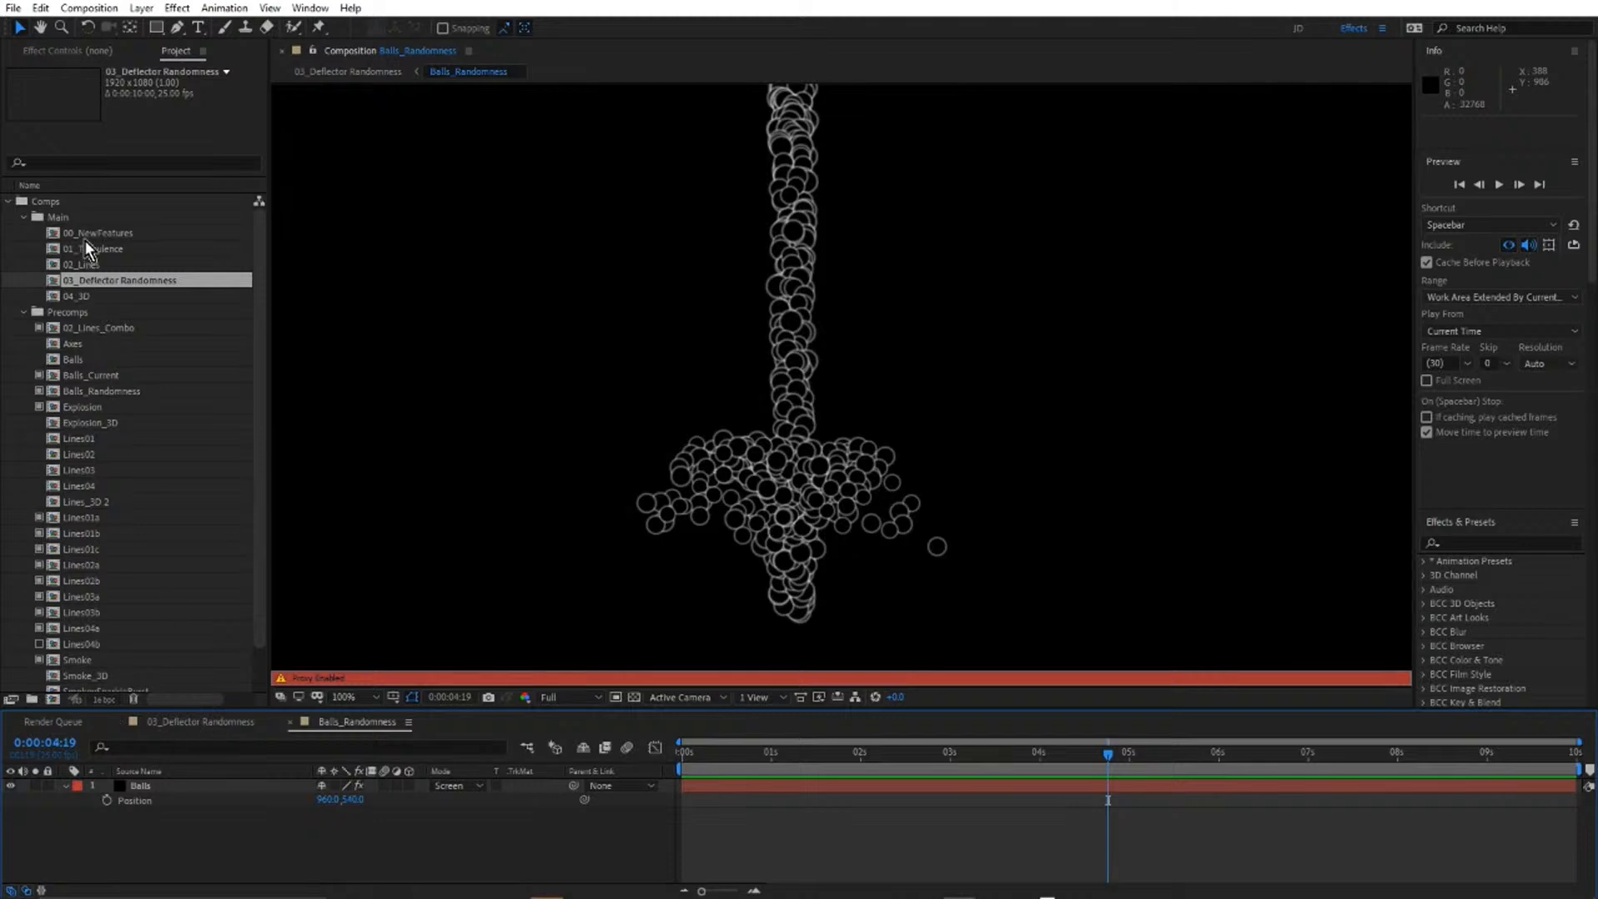
left_click(83, 295)
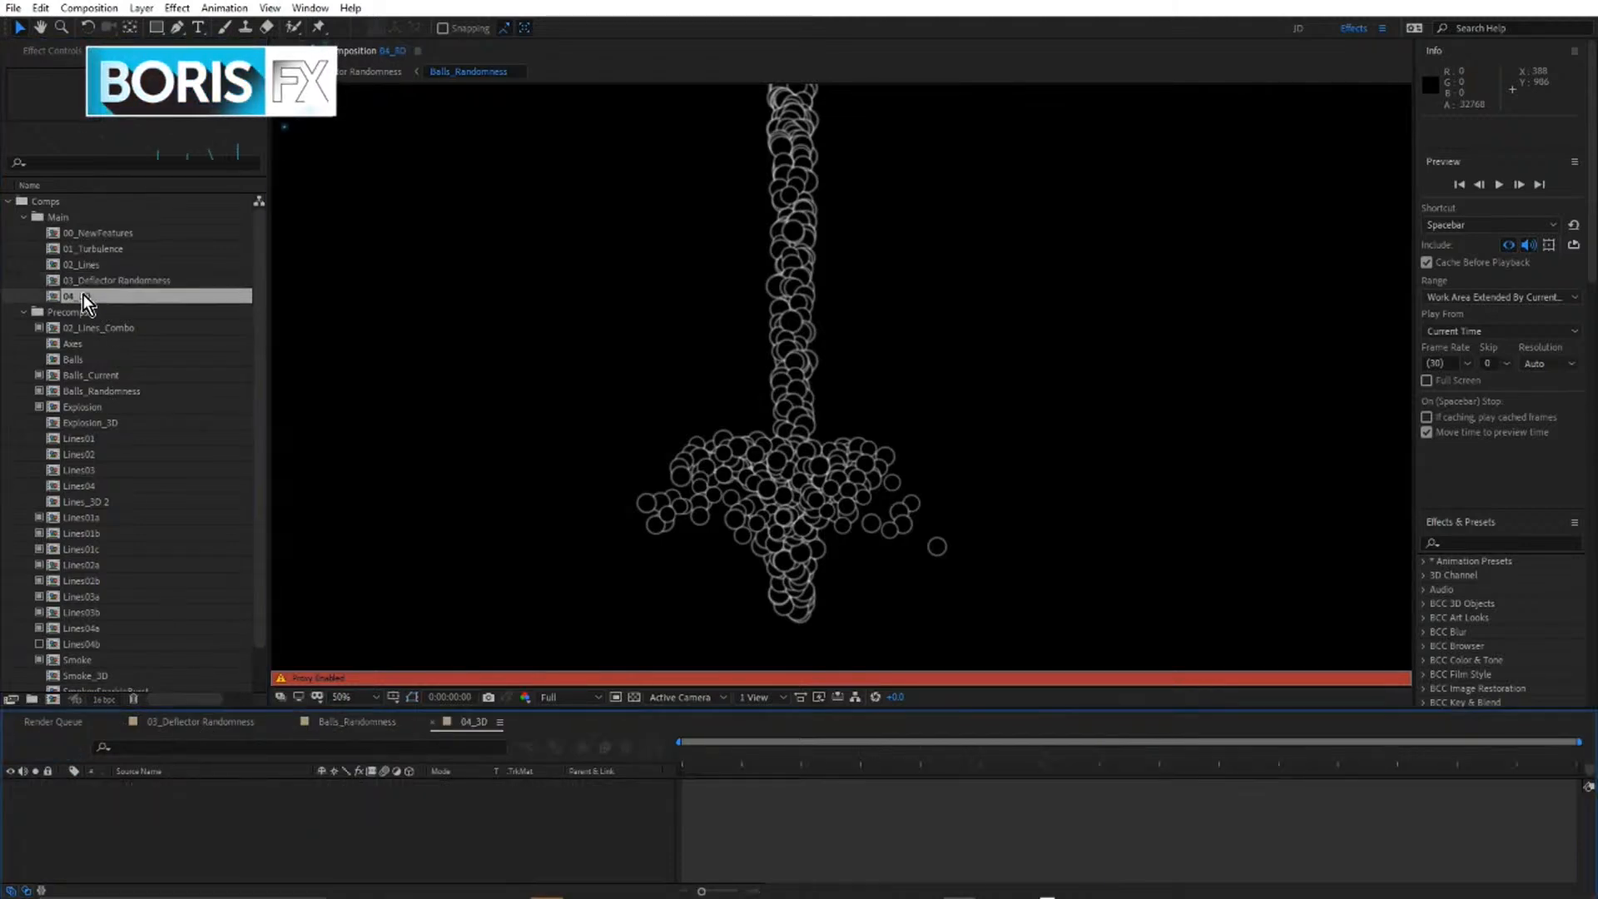
double_click(83, 294)
key("Tab")
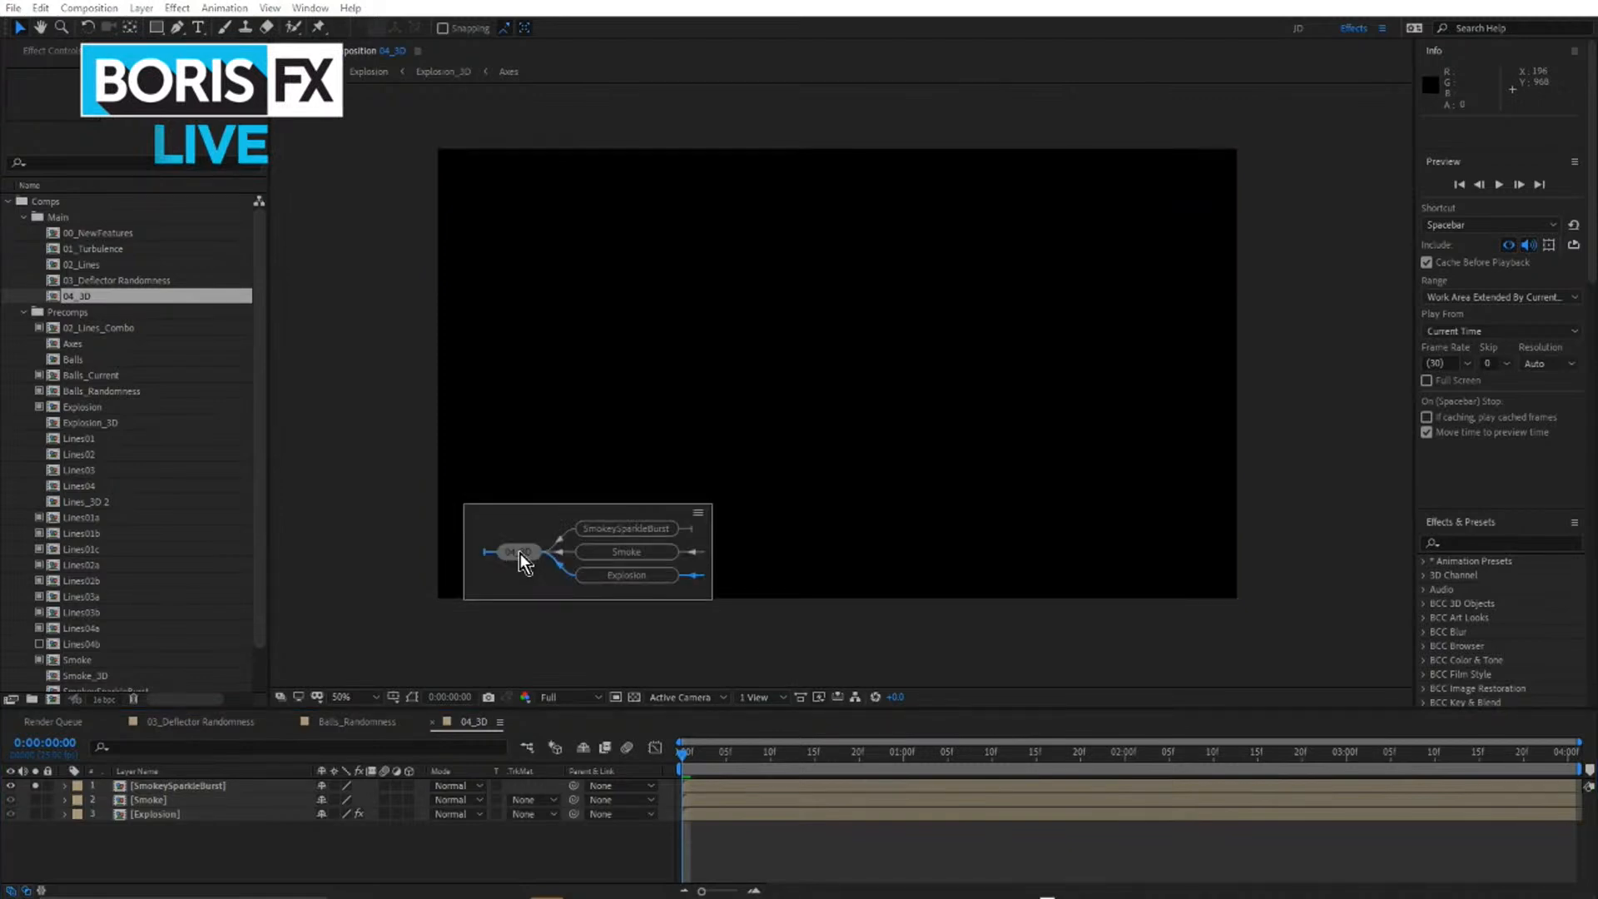
left_click(520, 553)
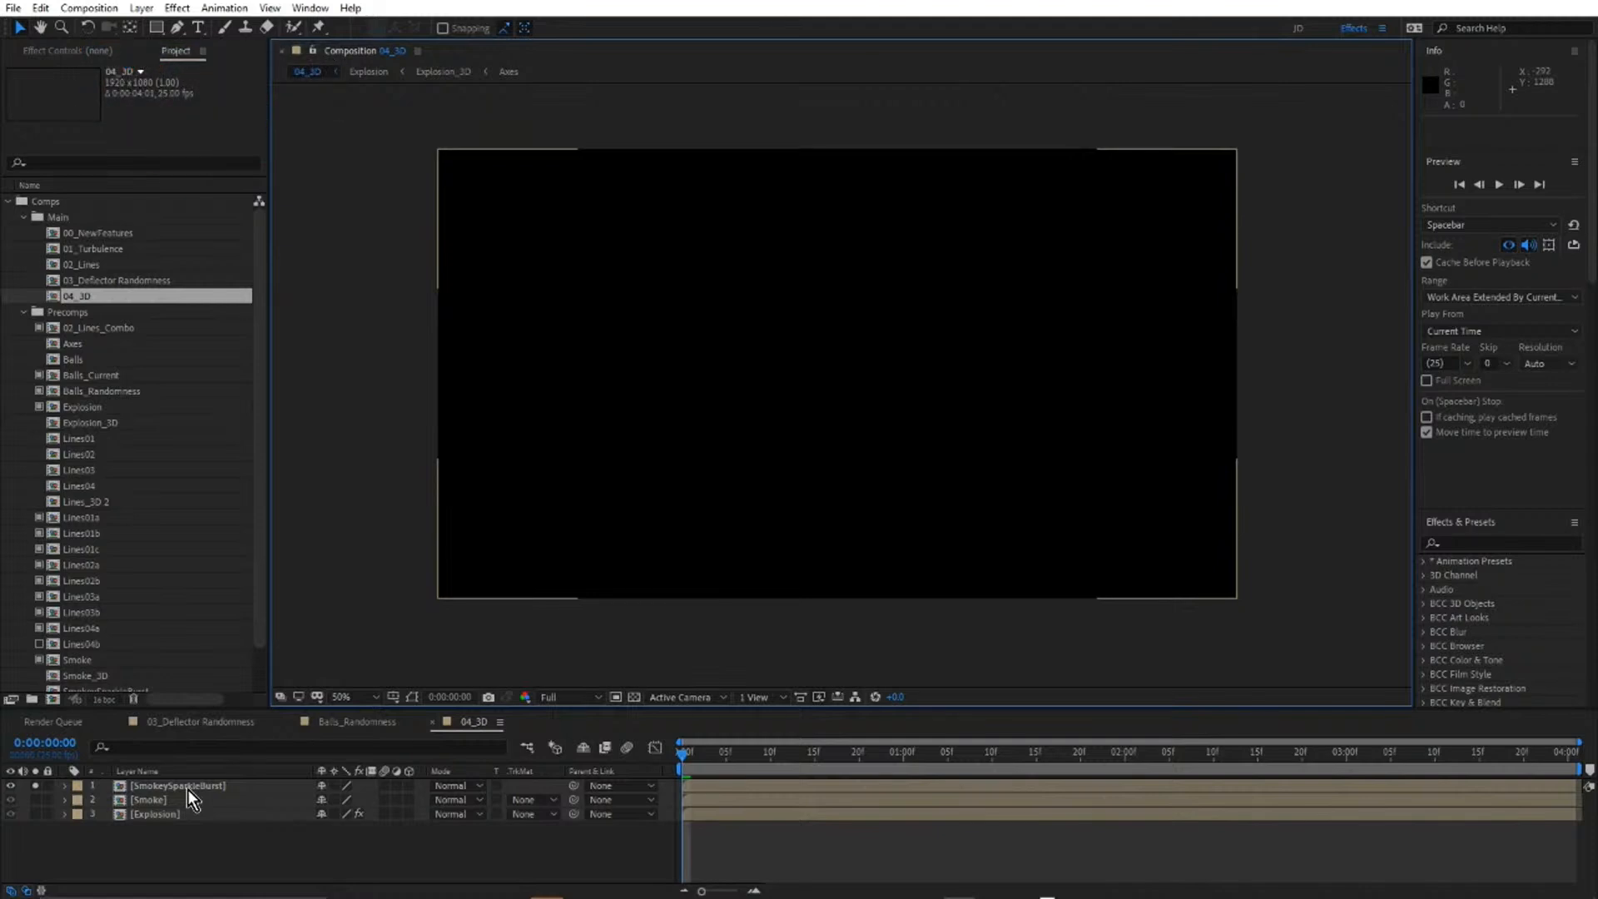
Open the SmokeySparkleBurst precomposition and scrub the burst to 0:00:01:19 with source names shown.
left_click(192, 788)
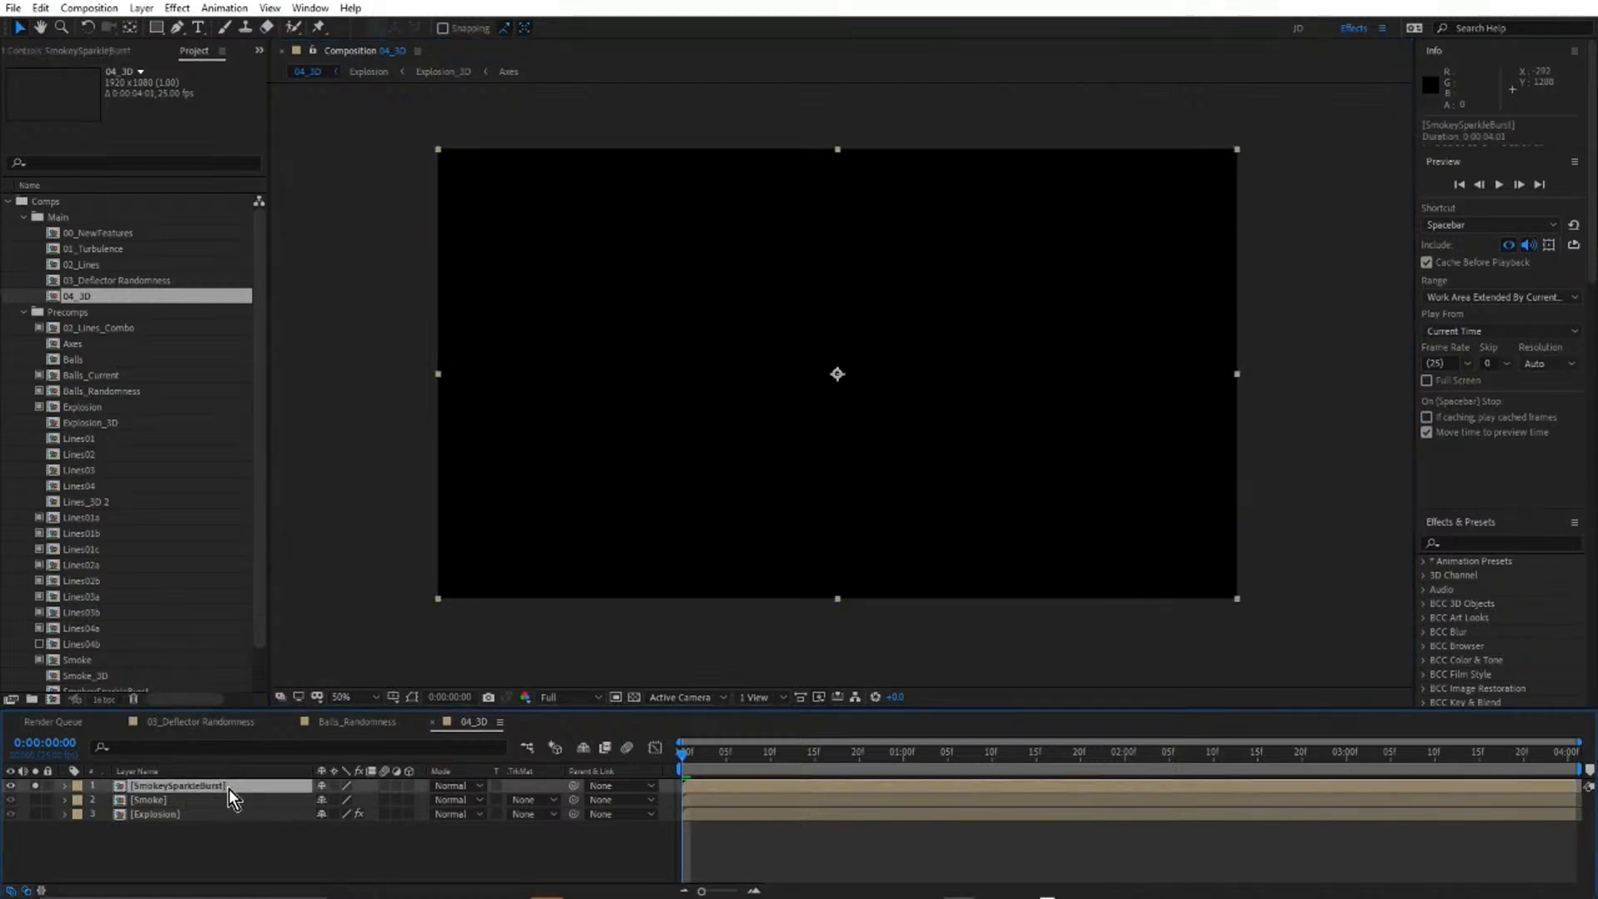
left_click_drag(702, 757, 736, 749)
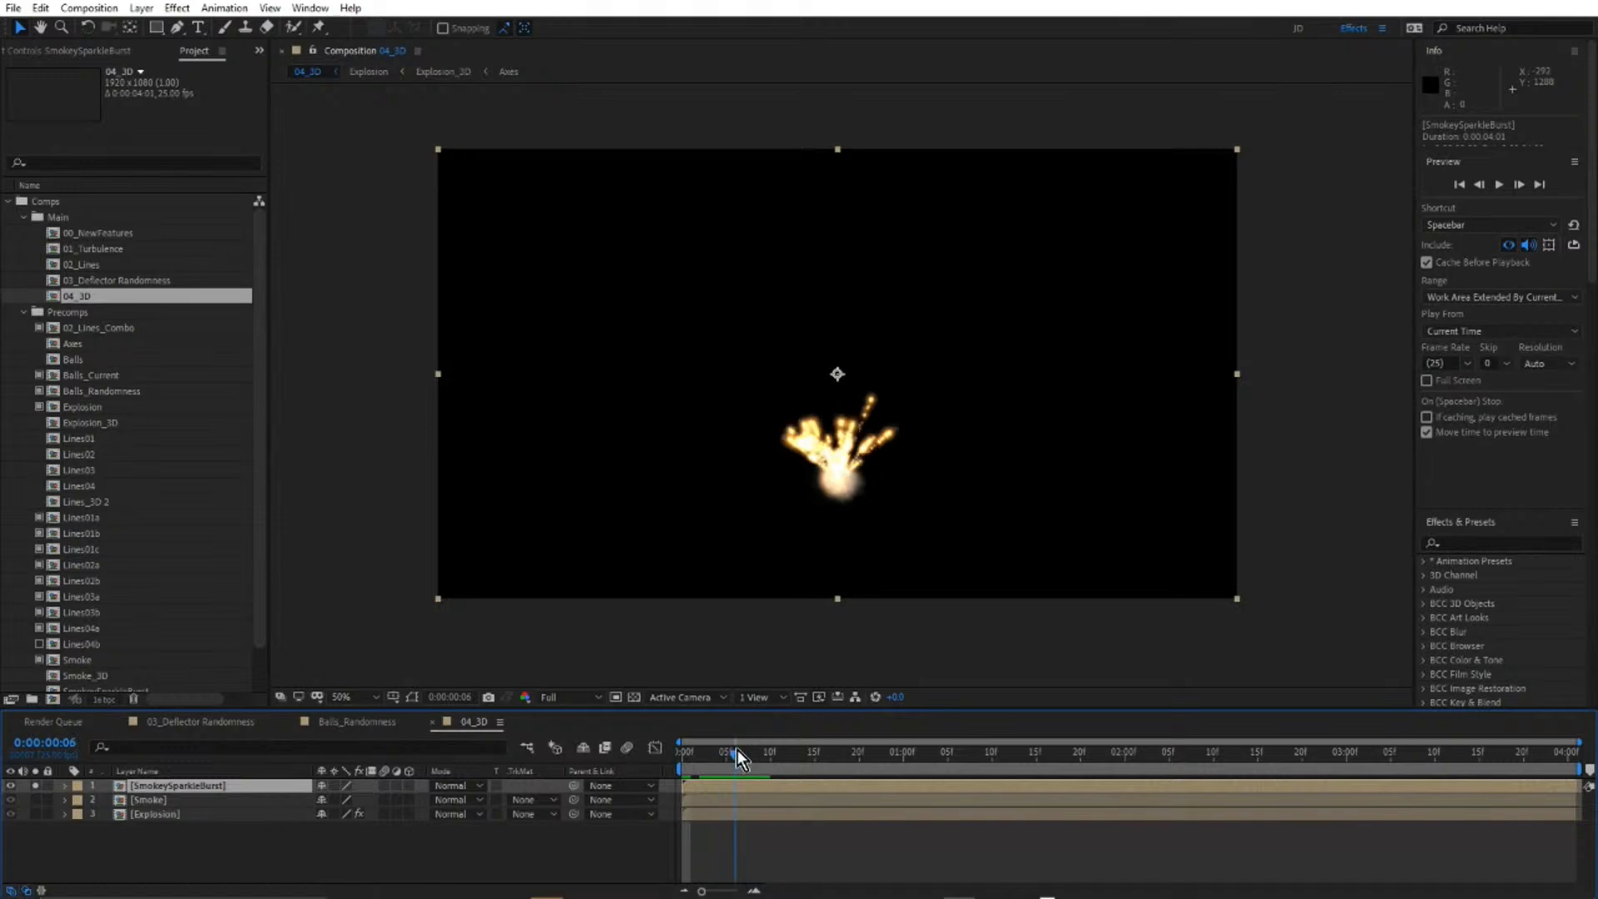
double_click(162, 785)
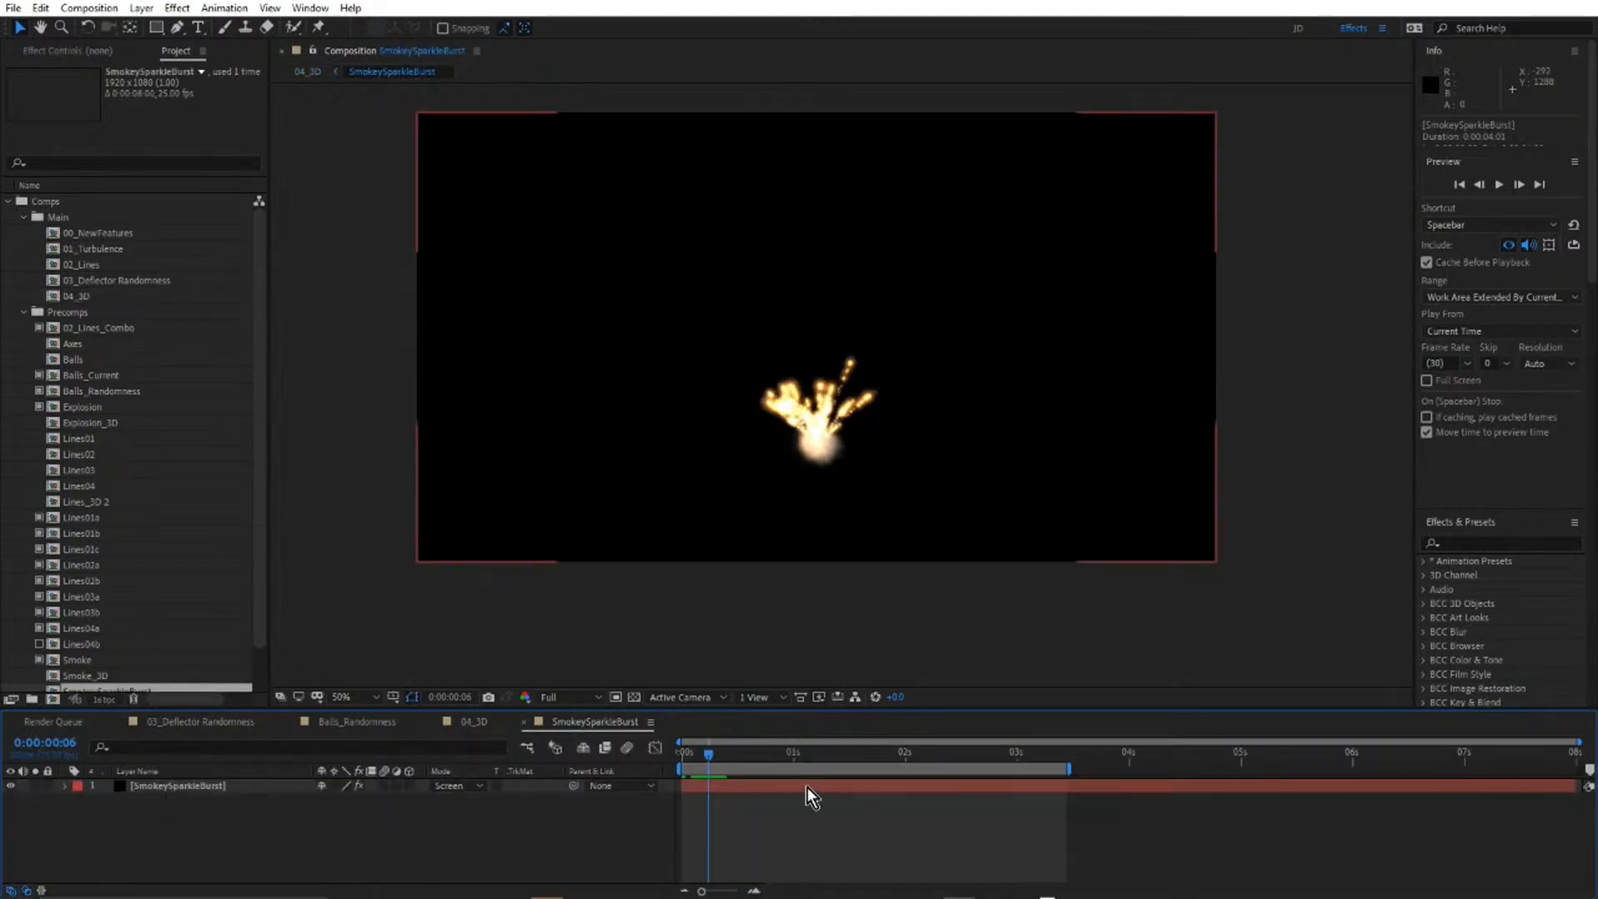
left_click_drag(770, 750, 879, 787)
left_click(128, 785)
left_click(171, 773)
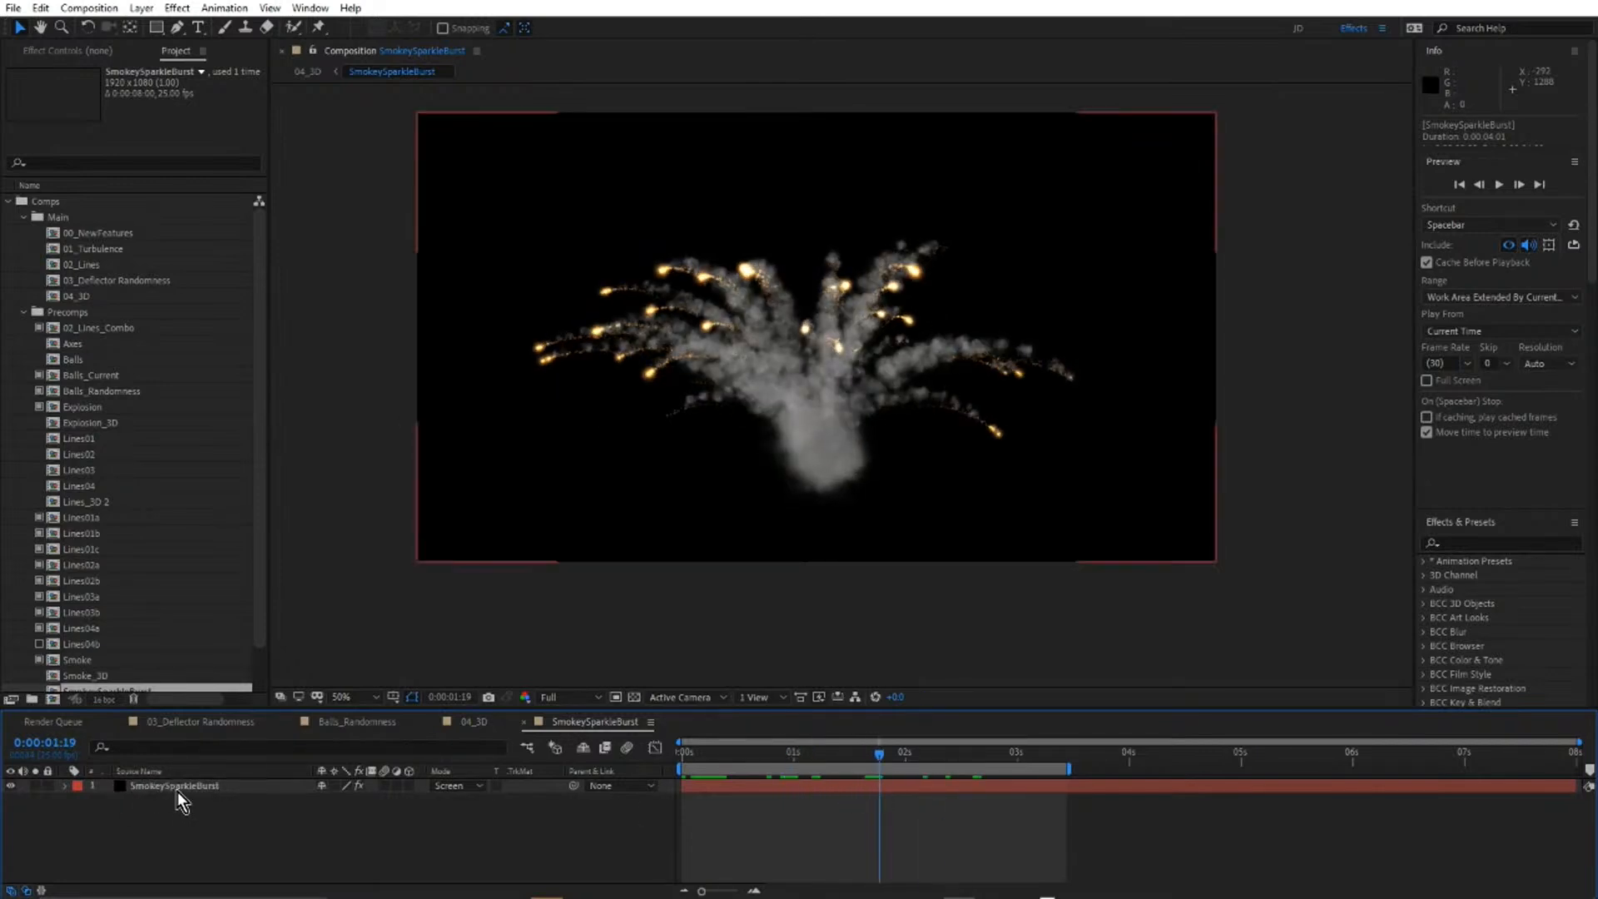
Show the SmokeySparkleBurst layer's BCC Particle Illusion effect controls and launch Particle Illusion in a full-size window.
left_click(177, 791)
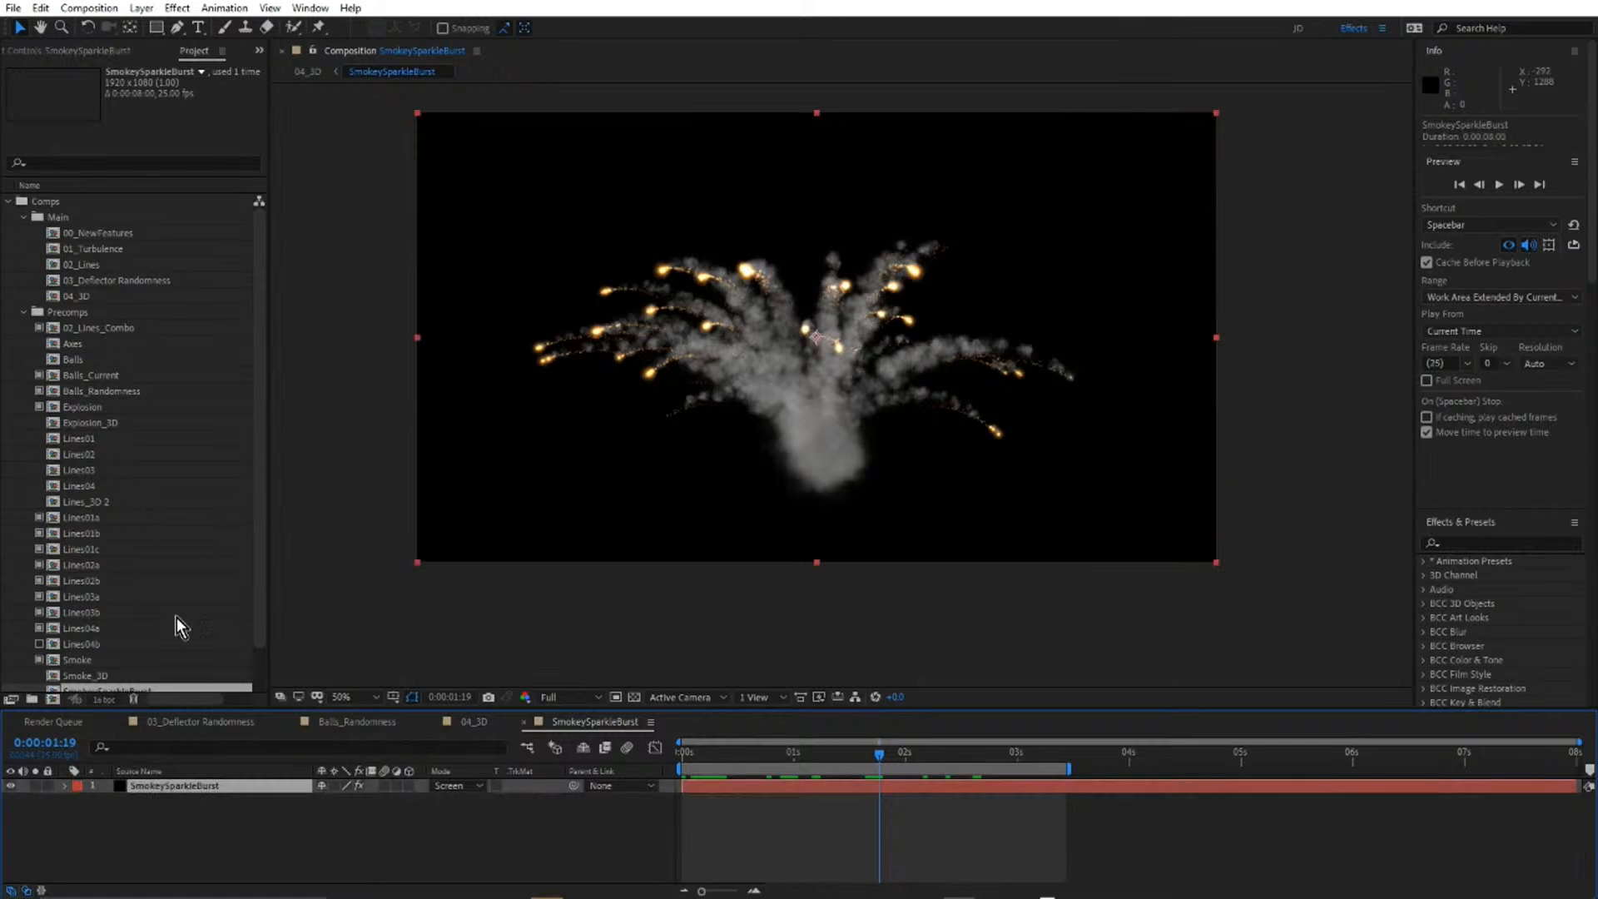
left_click(189, 48)
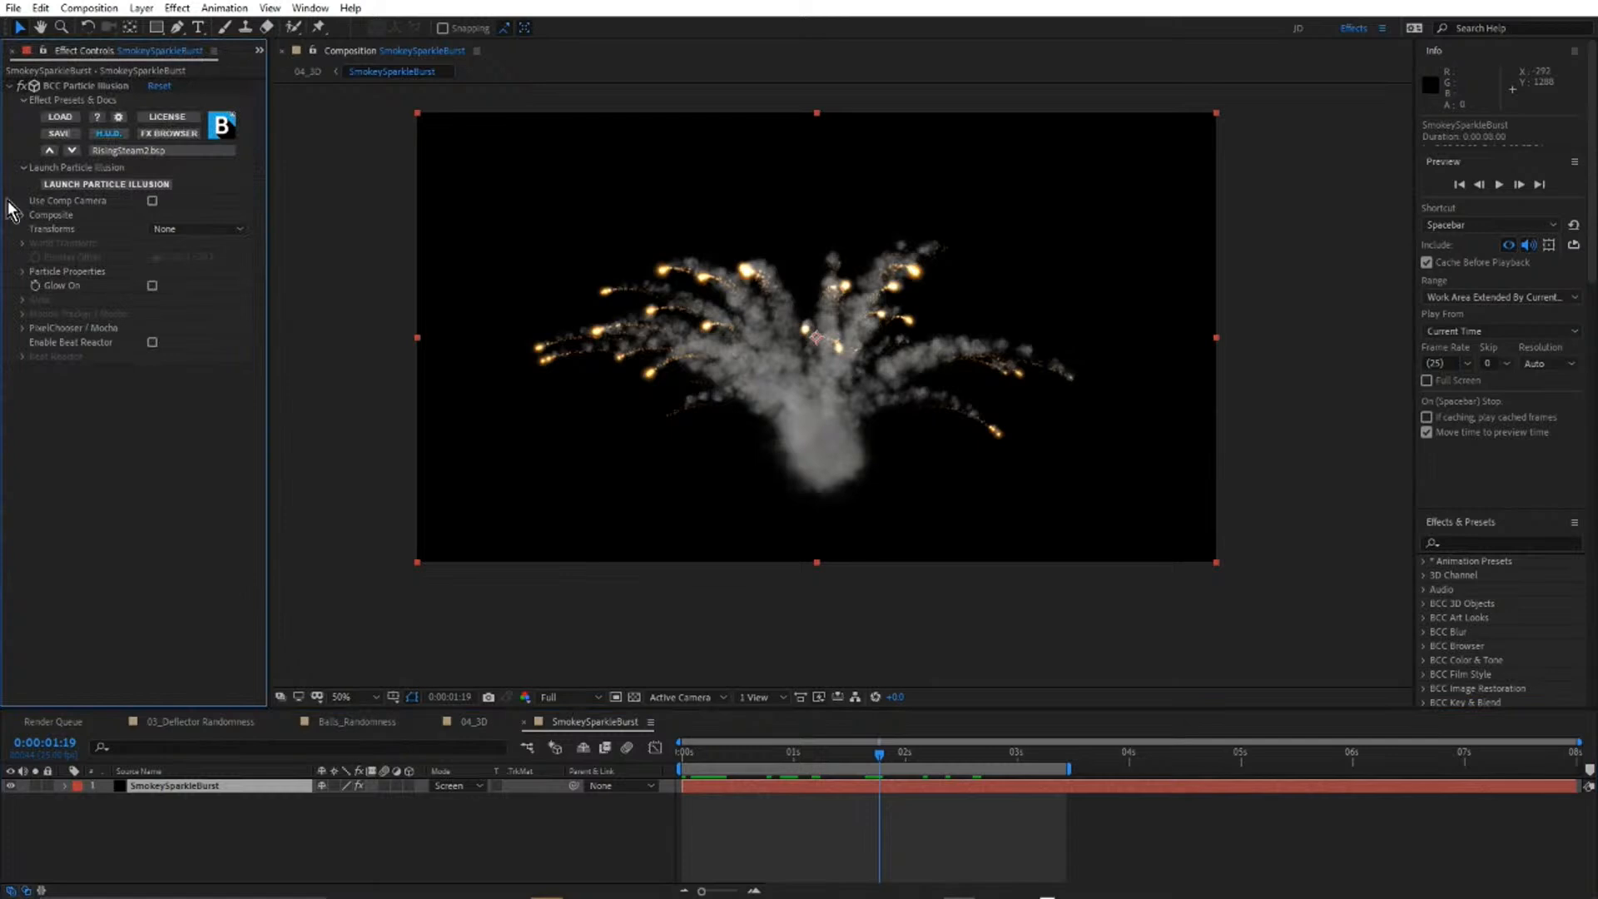
left_click(110, 184)
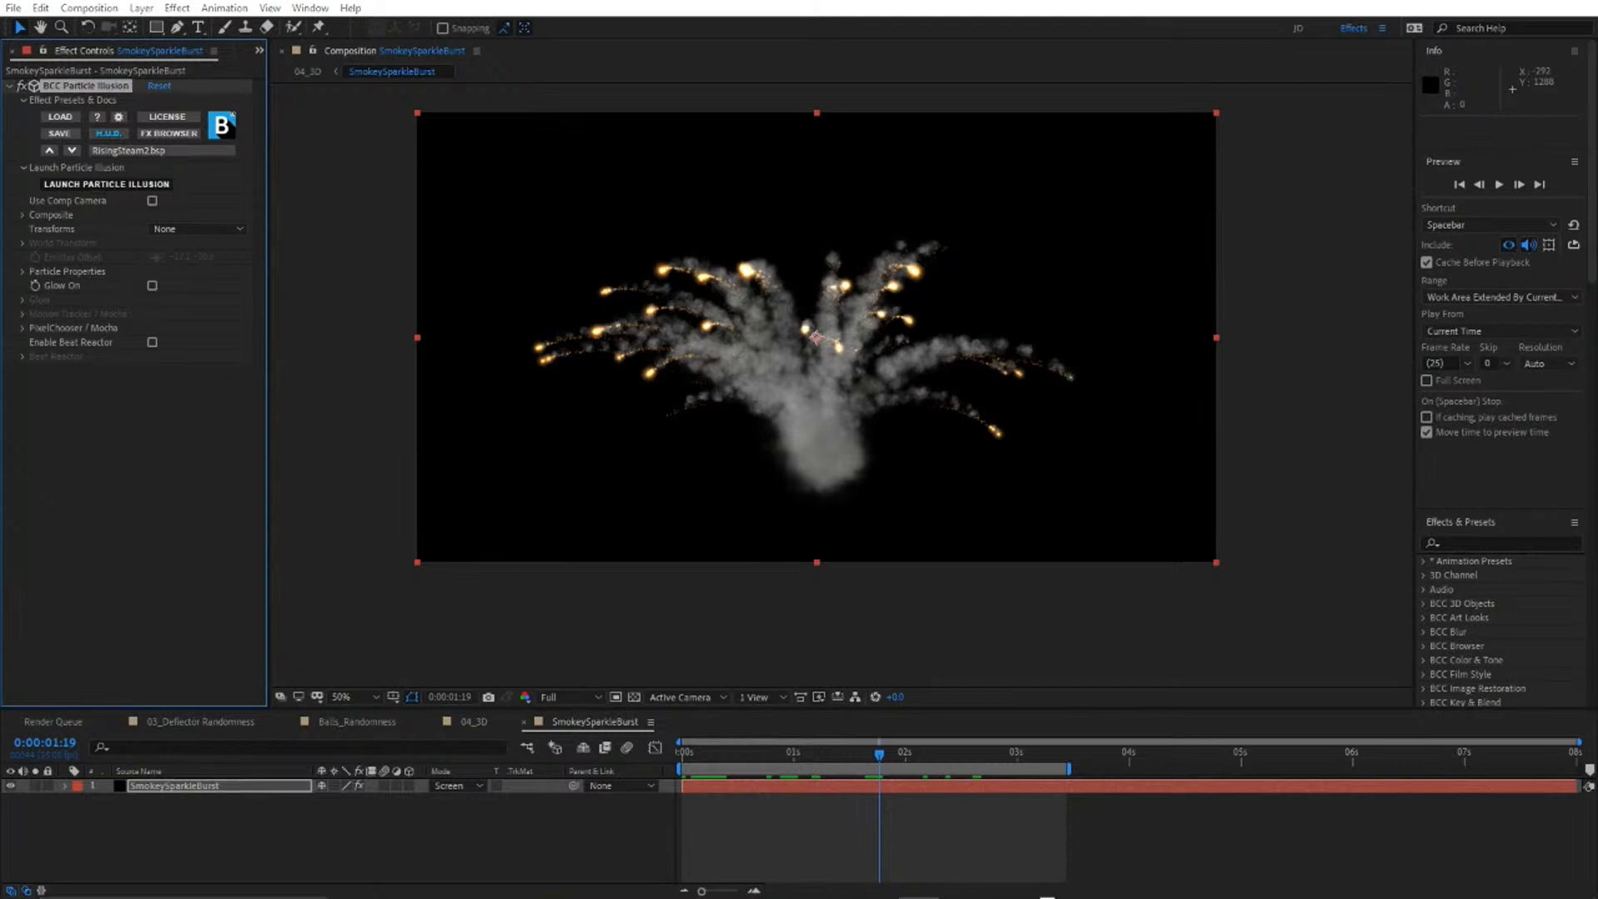
left_click_drag(1597, 25, 942, 83)
left_click(1490, 77)
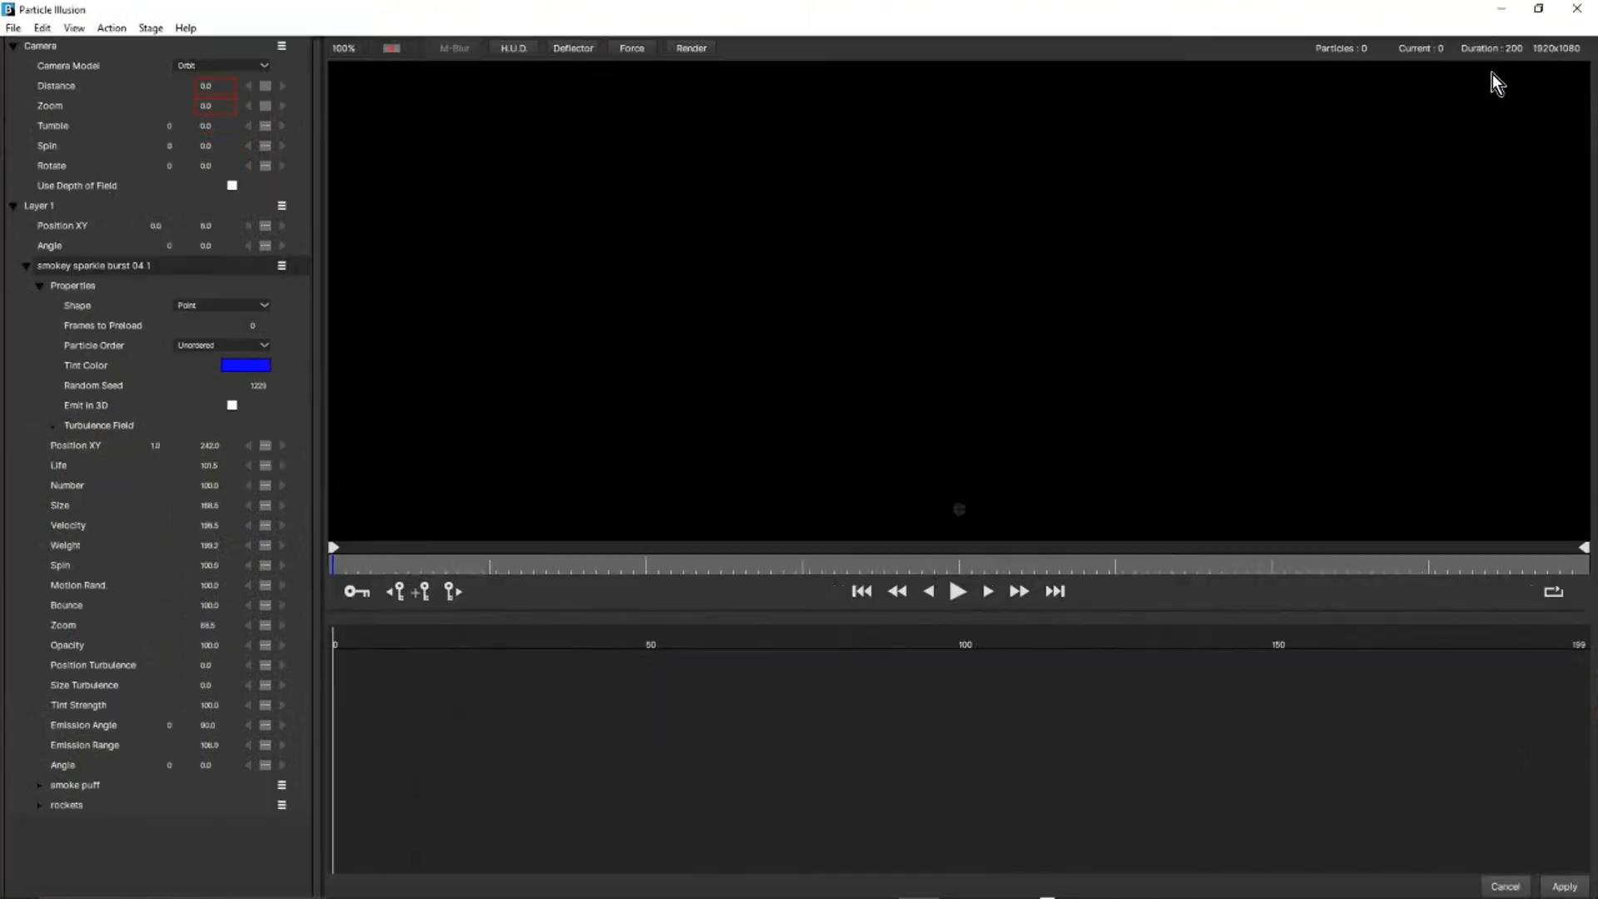
Play the smokey sparkle burst to frame 62 and fit the whole stage in view at 50%.
left_click(959, 590)
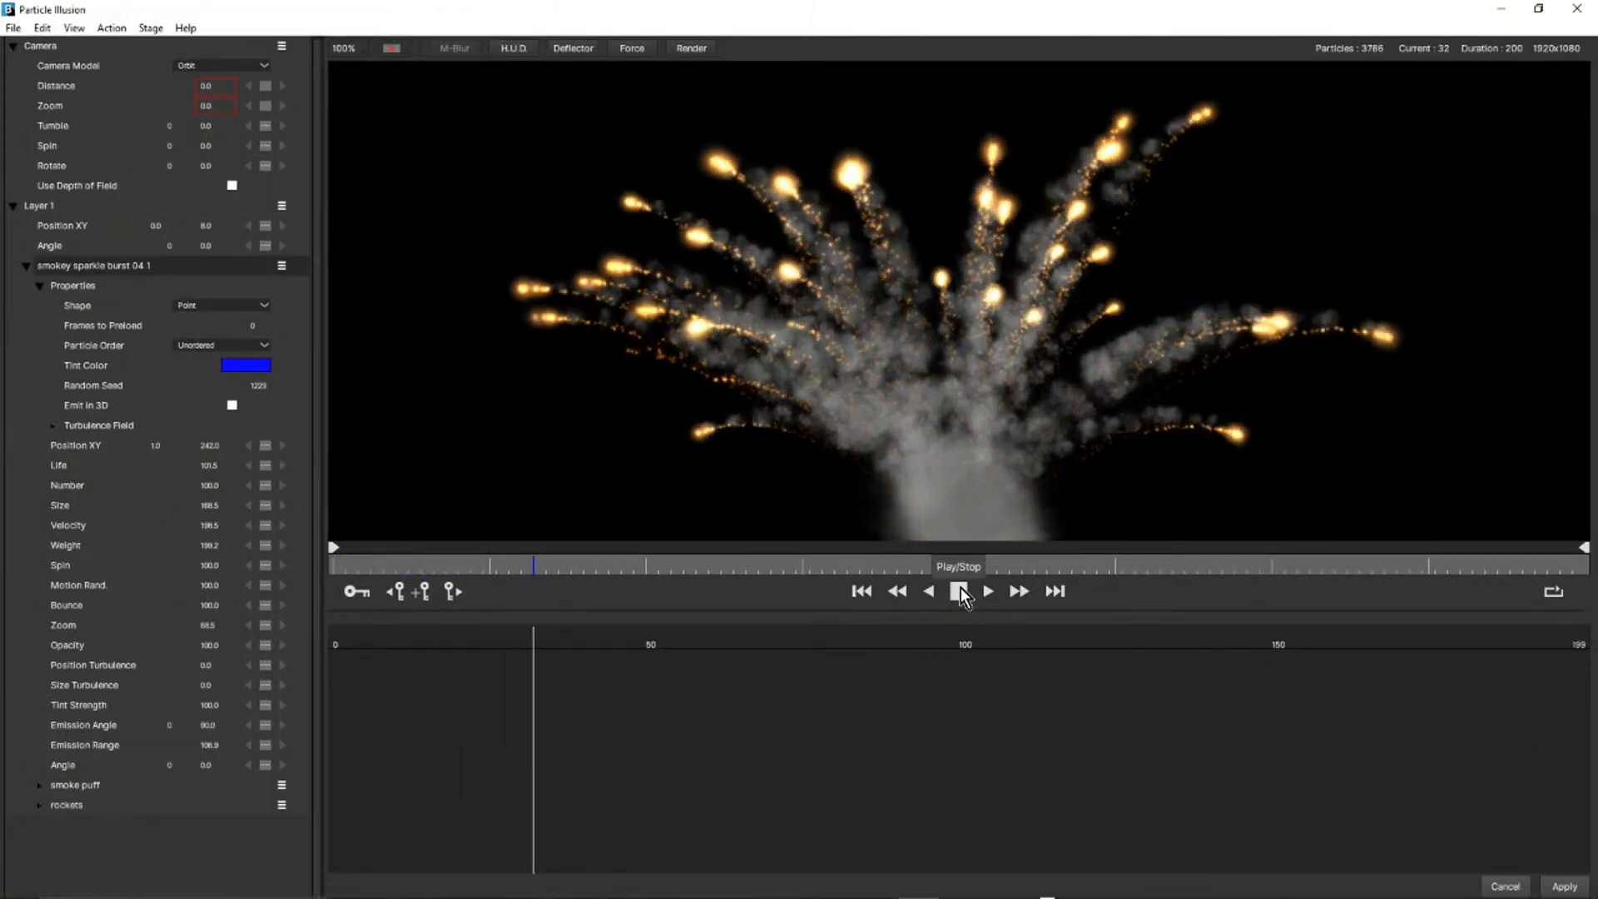
left_click(960, 592)
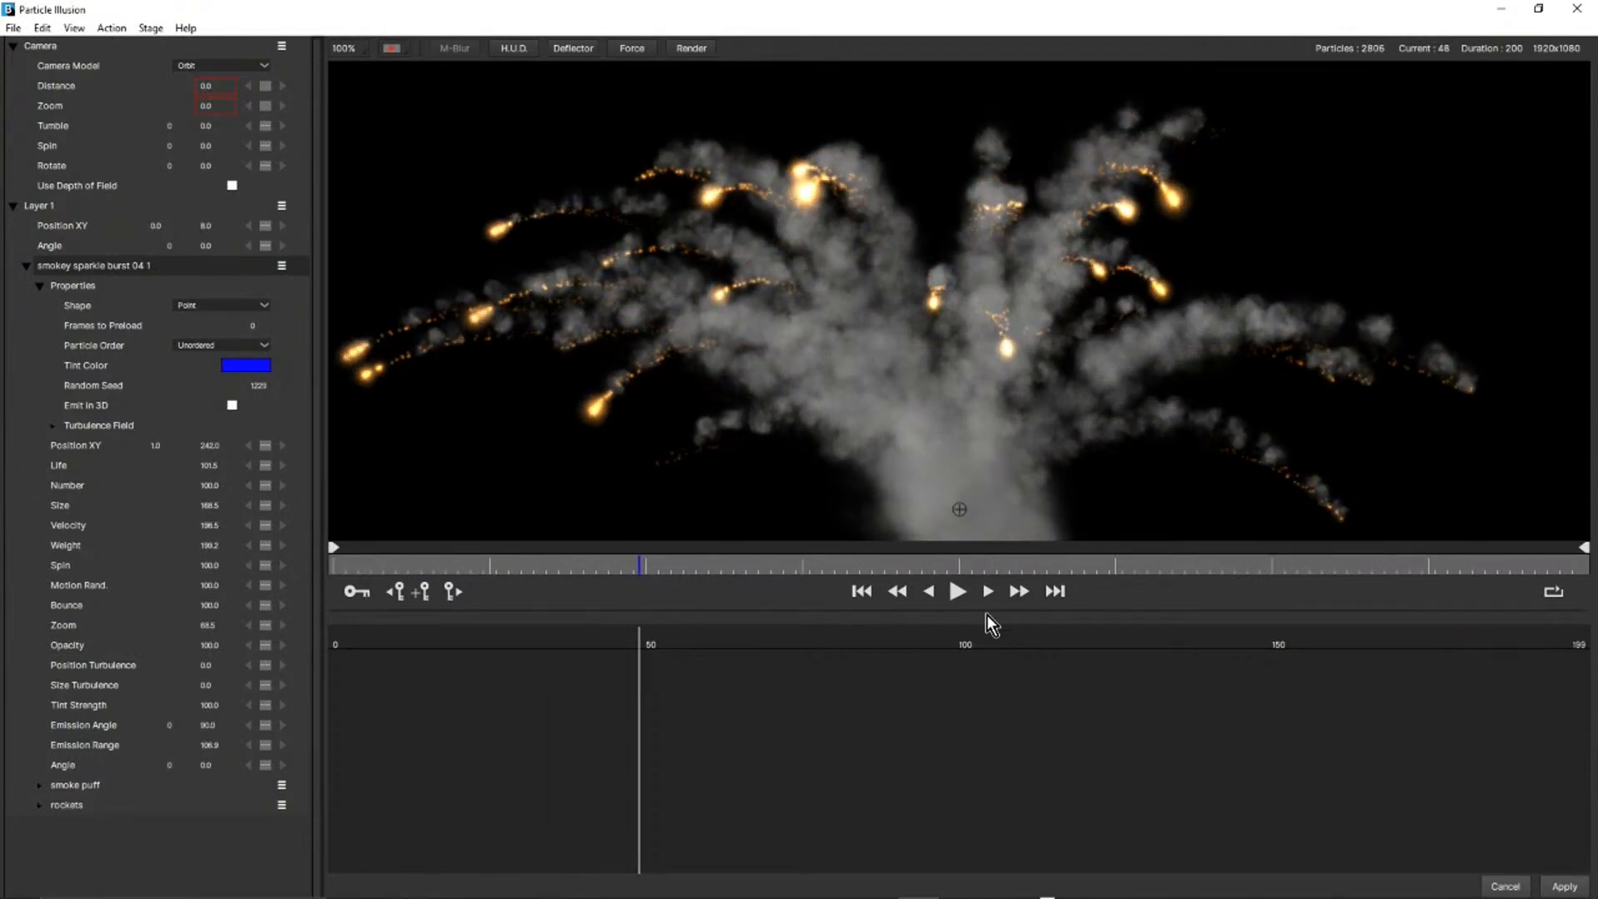
left_click(957, 589)
left_click(956, 589)
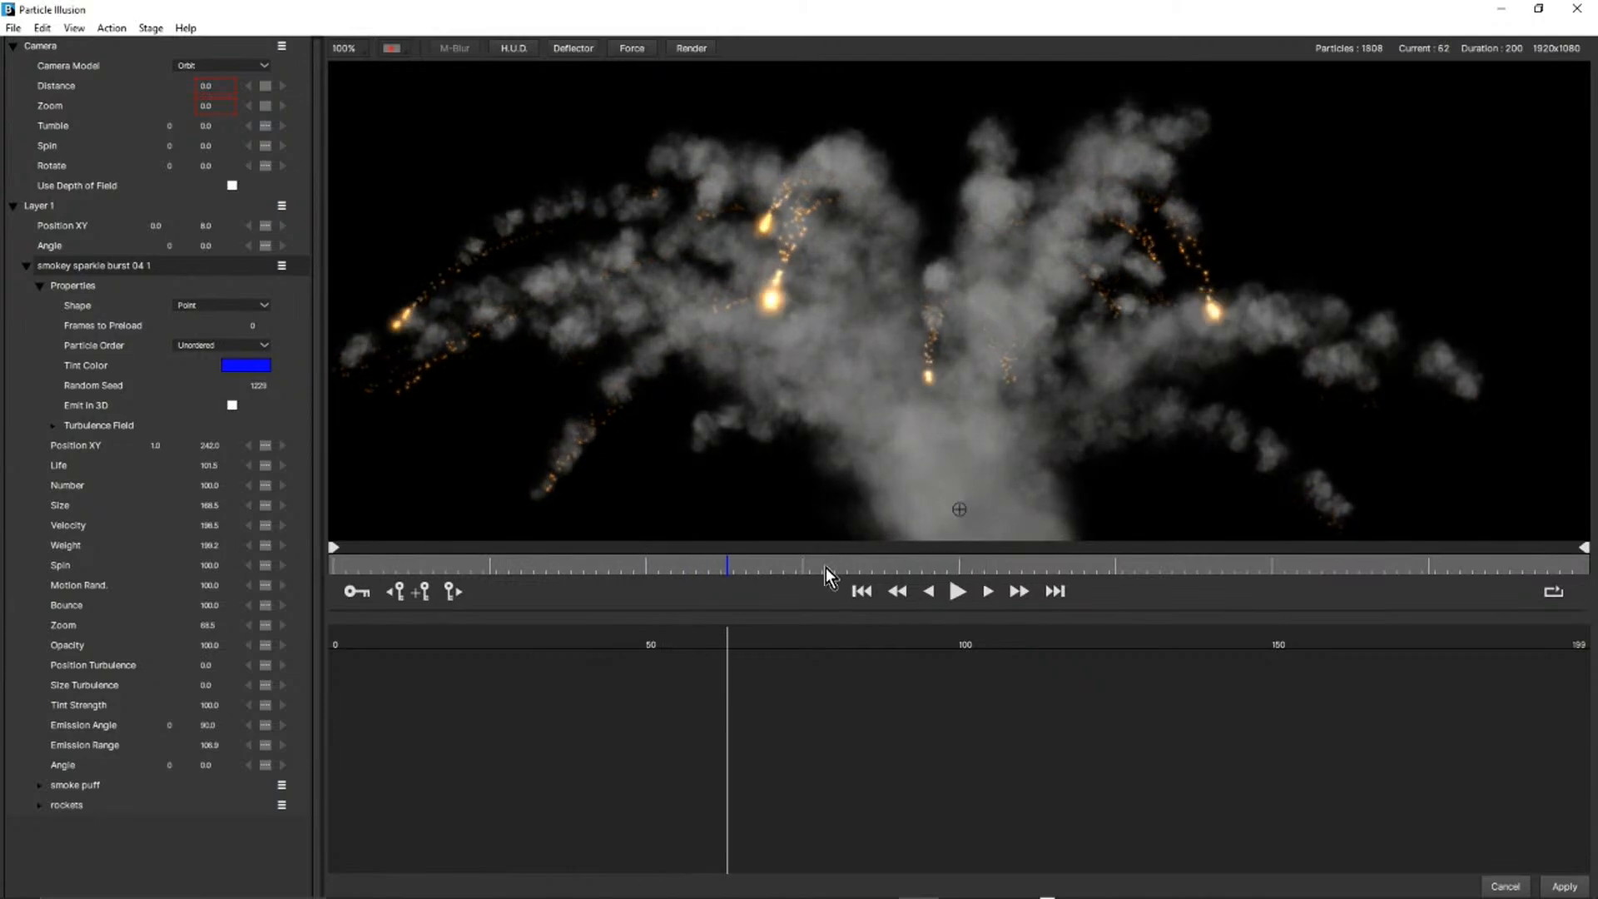
scroll(972, 381, "down", 2)
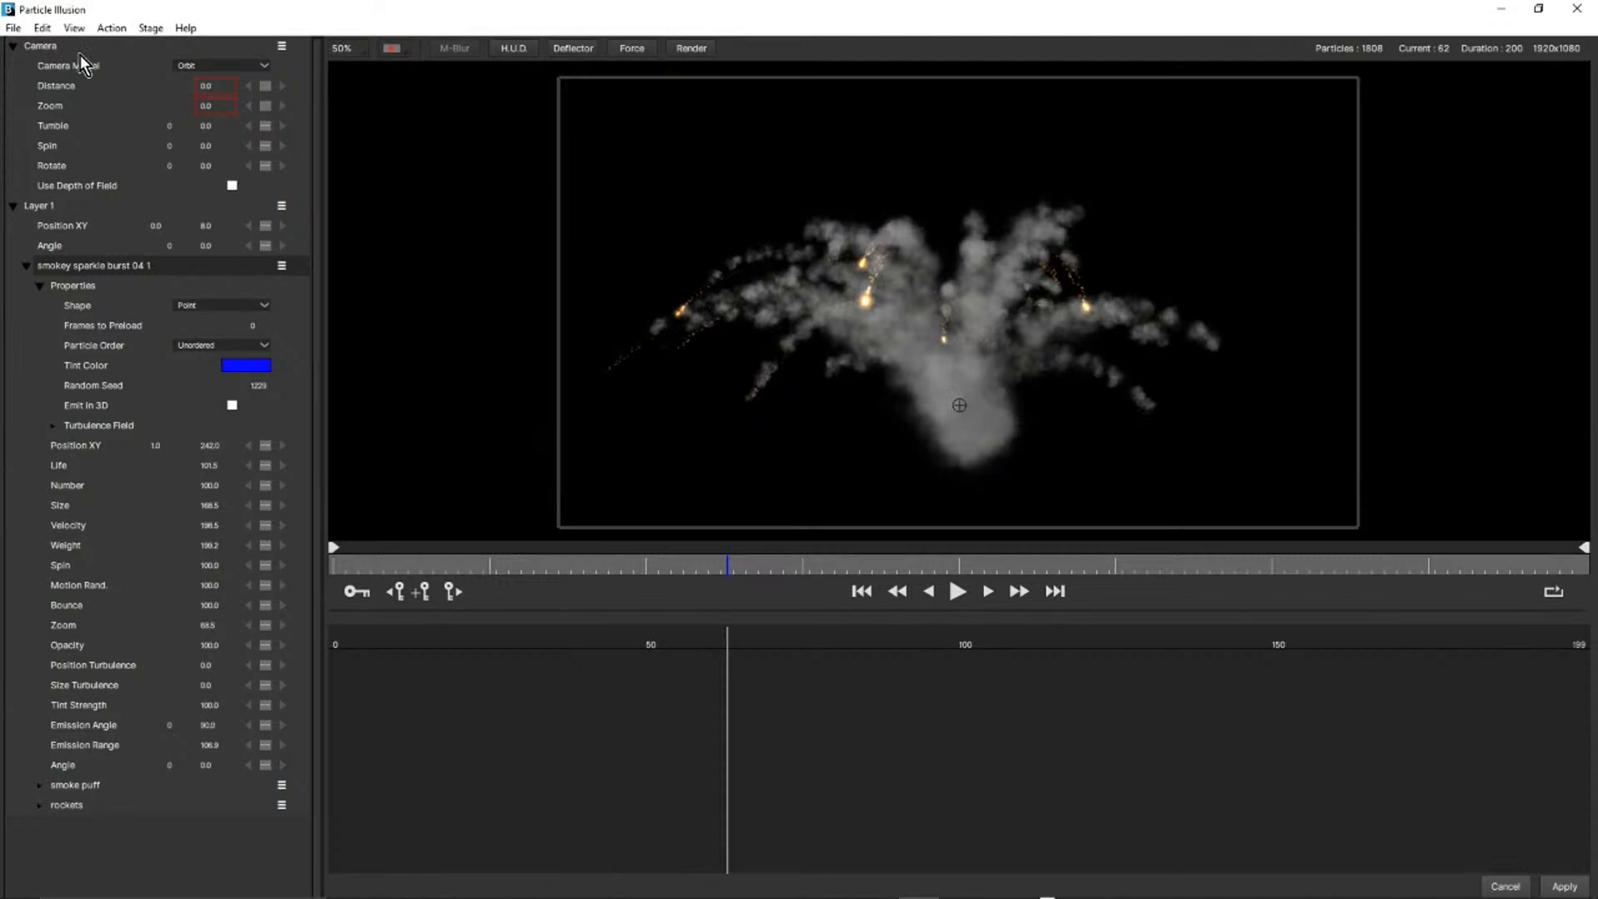
Keep the Orbit camera model, enable Emit in 3D for the smokey sparkle burst 04 1 emitter, and play to frame 82.
left_click(247, 67)
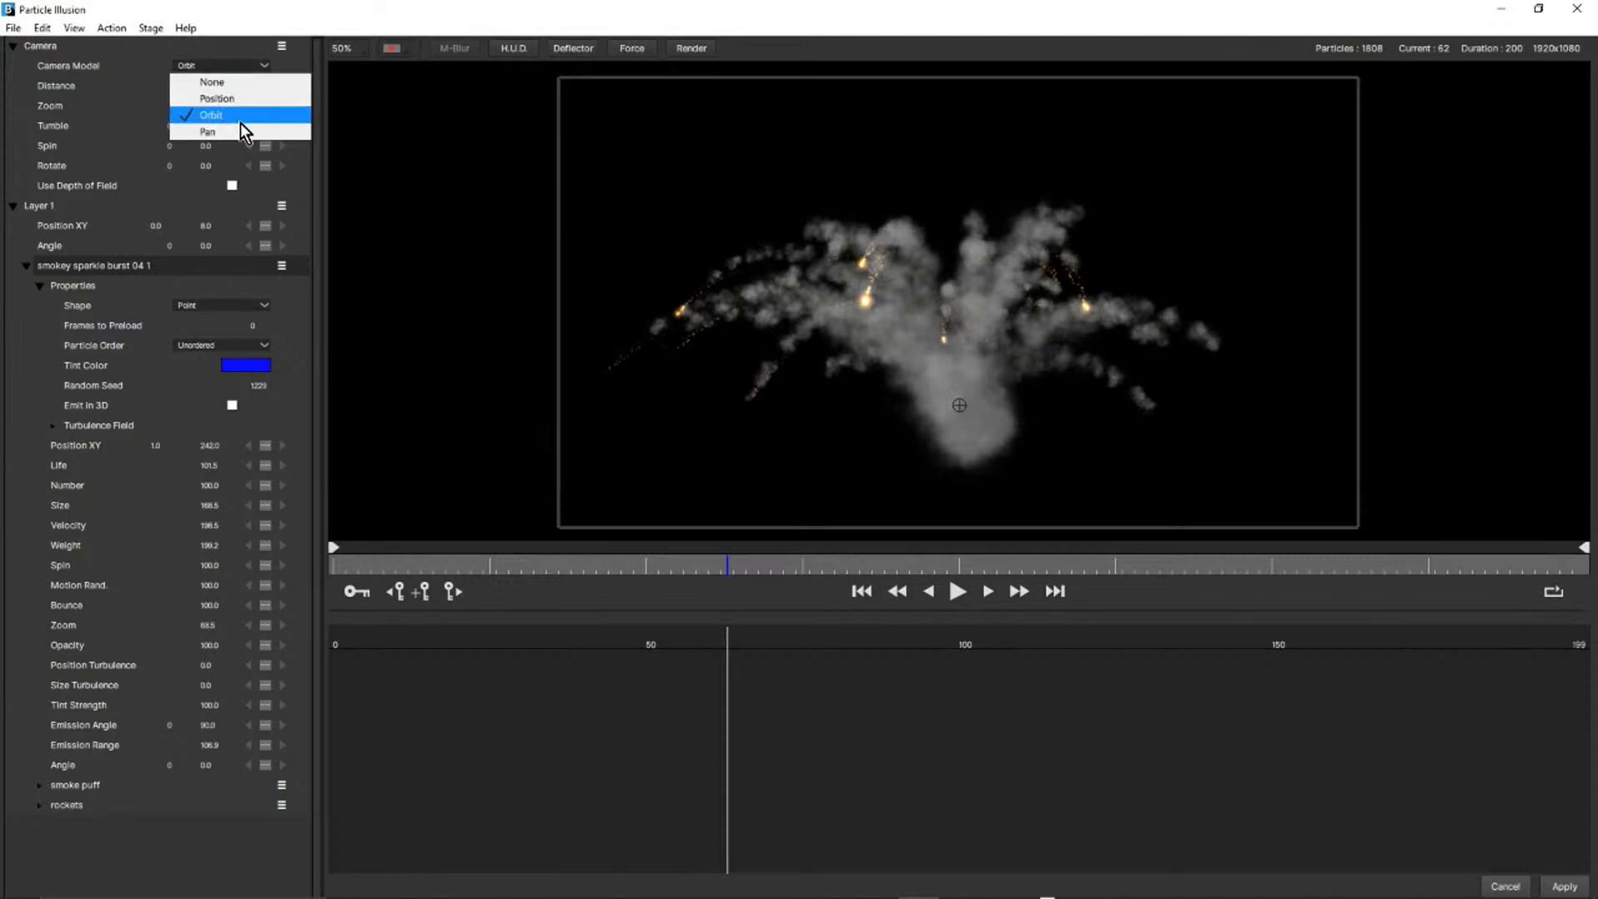
left_click(224, 50)
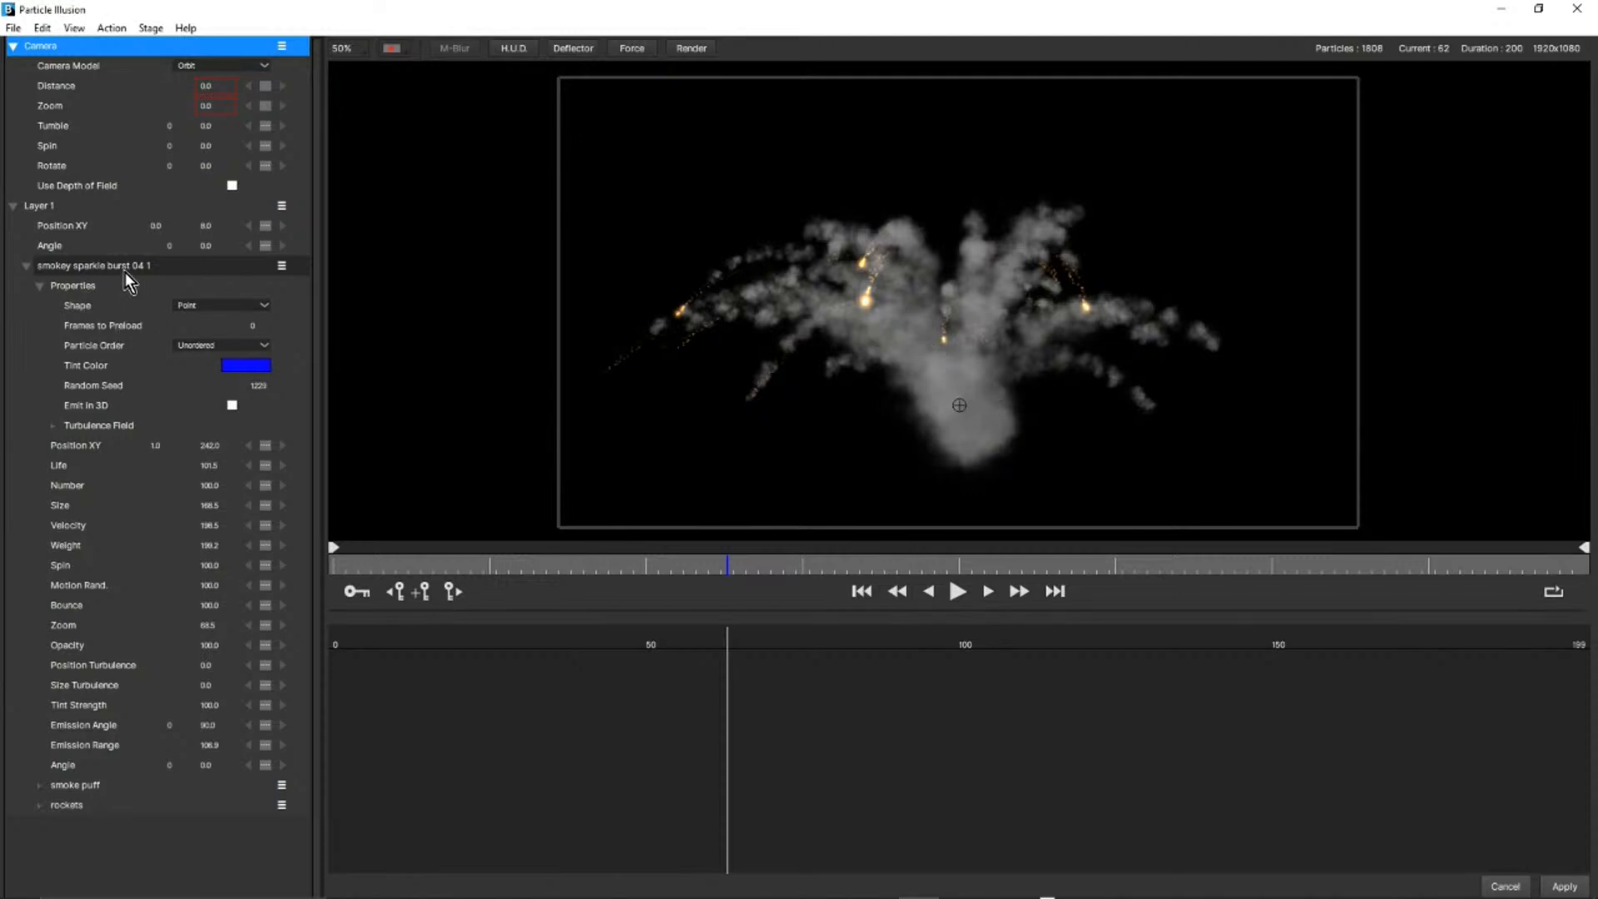
left_click(27, 265)
left_click(27, 265)
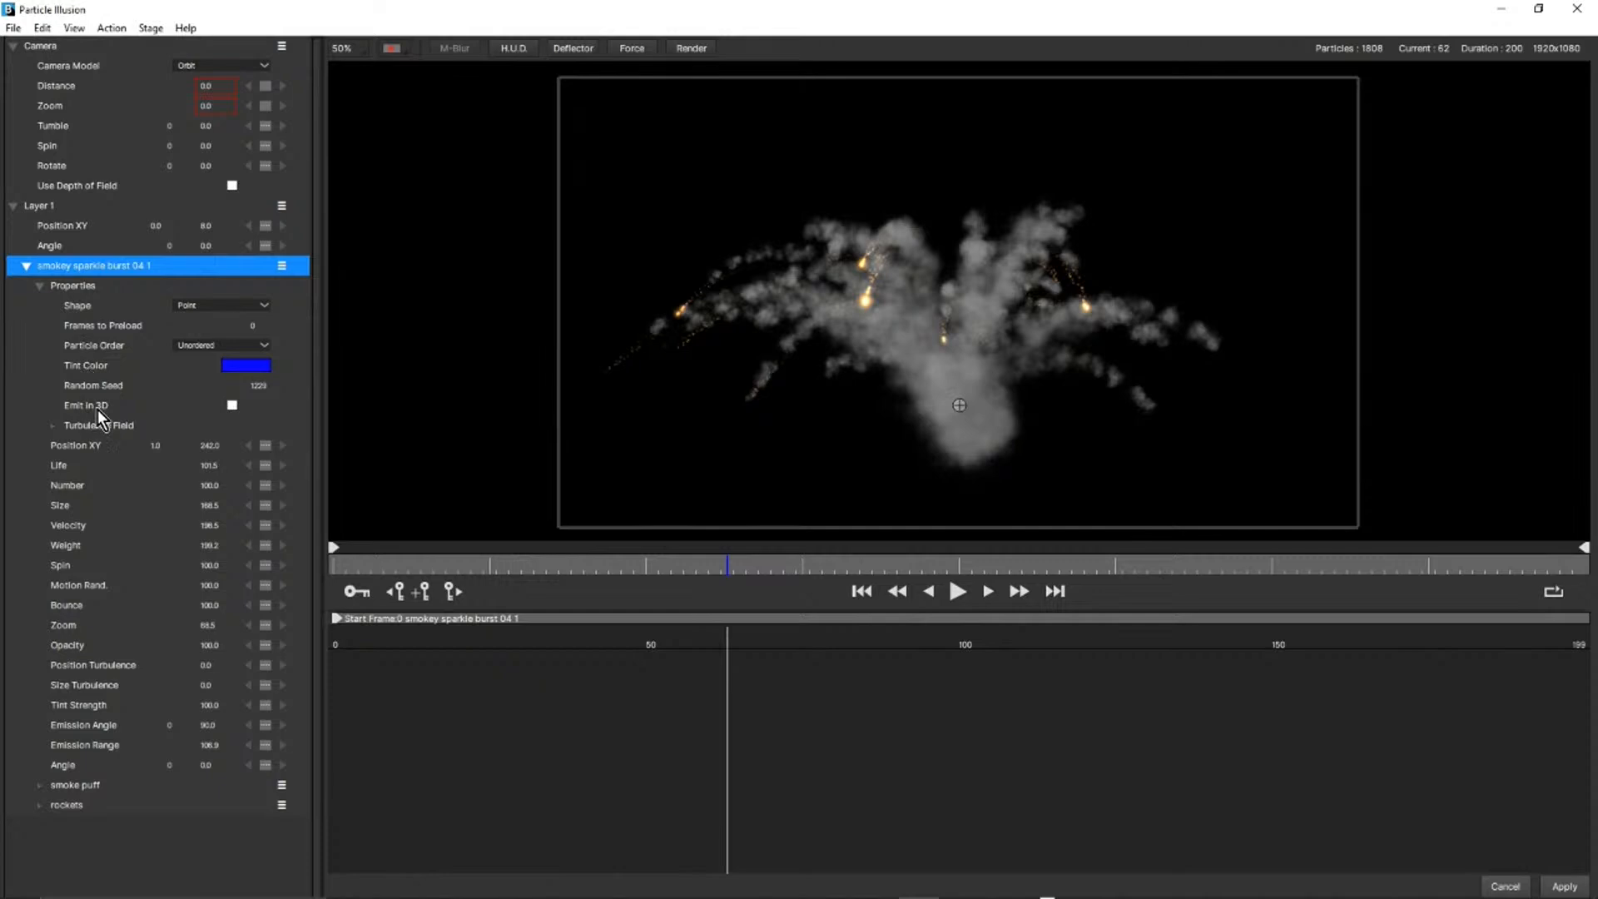
left_click(232, 405)
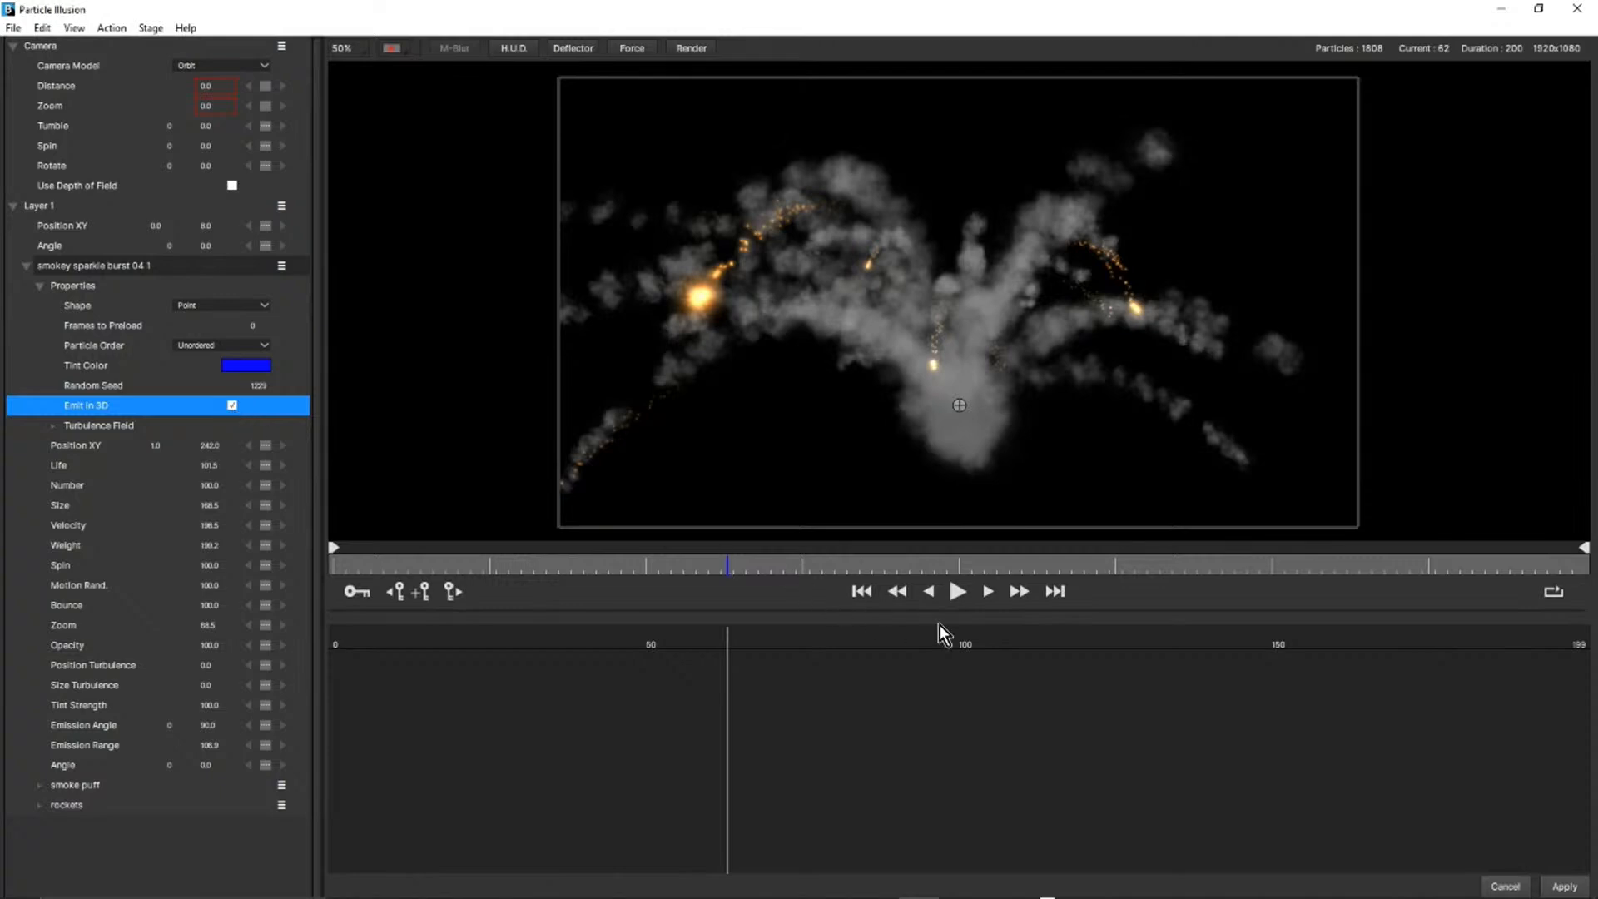
left_click(955, 592)
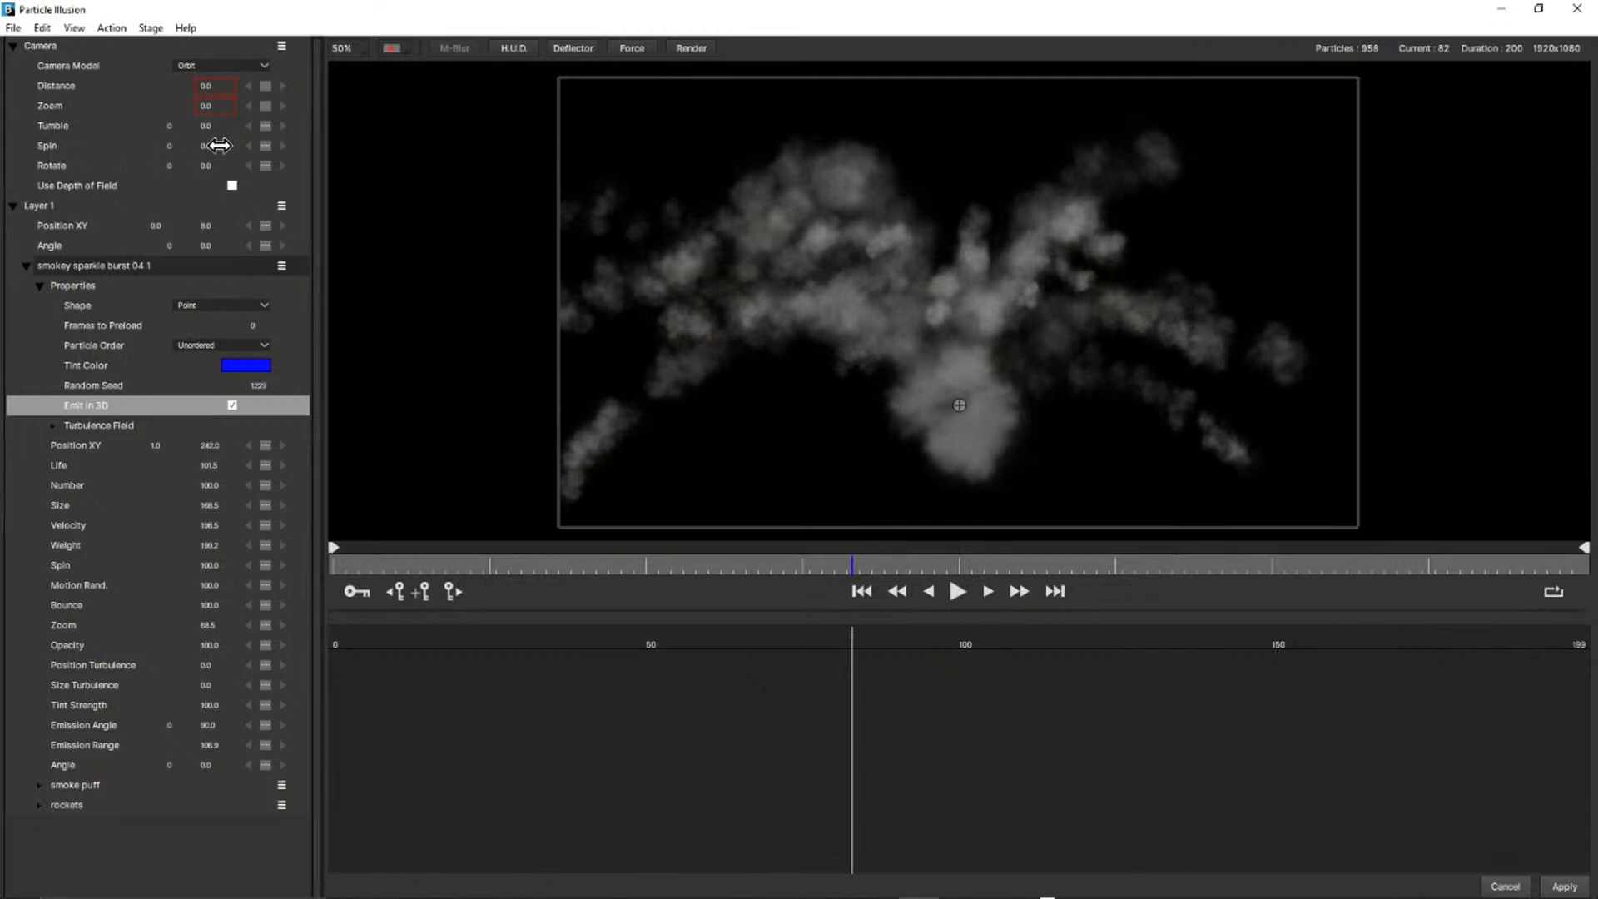
Set the camera Spin to about 24 degrees and replay the 3D burst from the start to frame 32.
left_click_drag(212, 146, 236, 183)
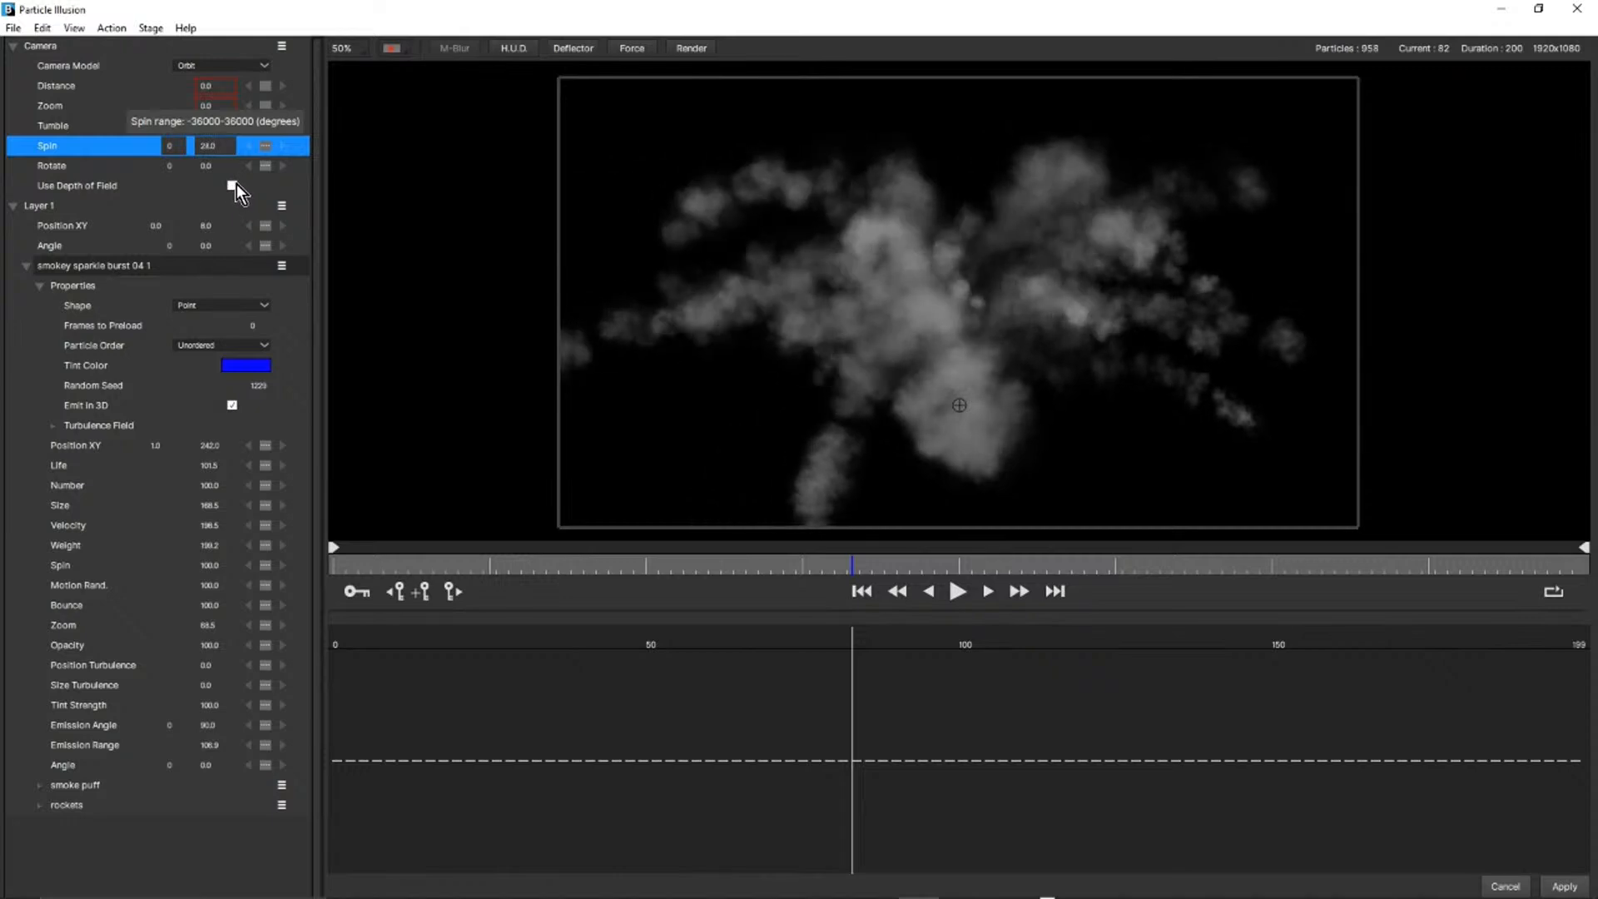
left_click(861, 591)
left_click(956, 592)
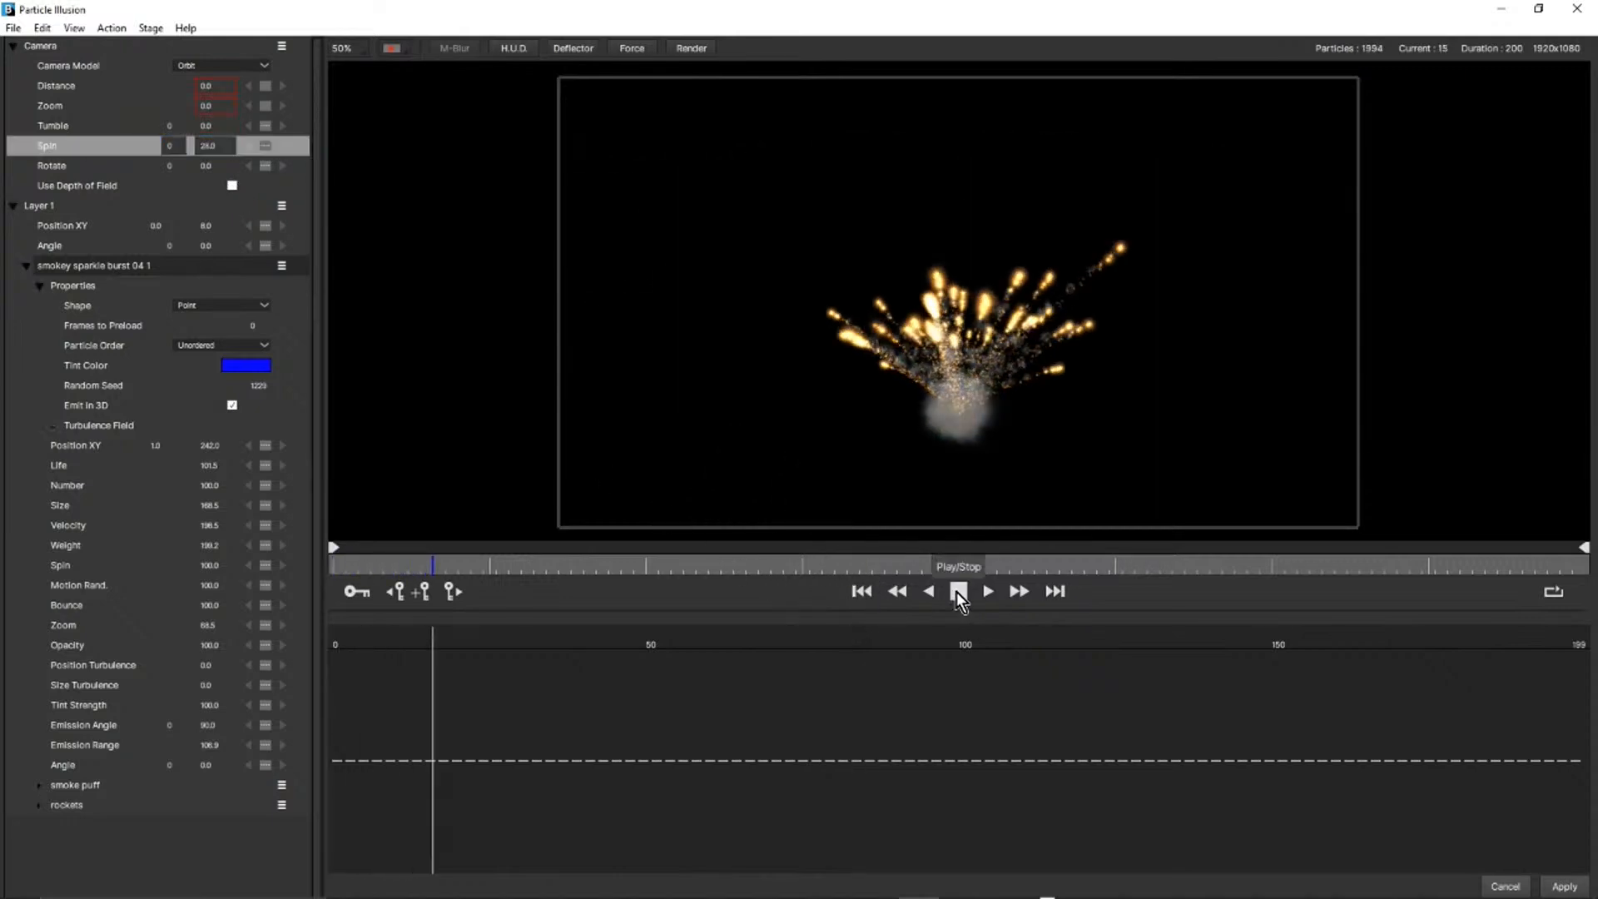
left_click(957, 592)
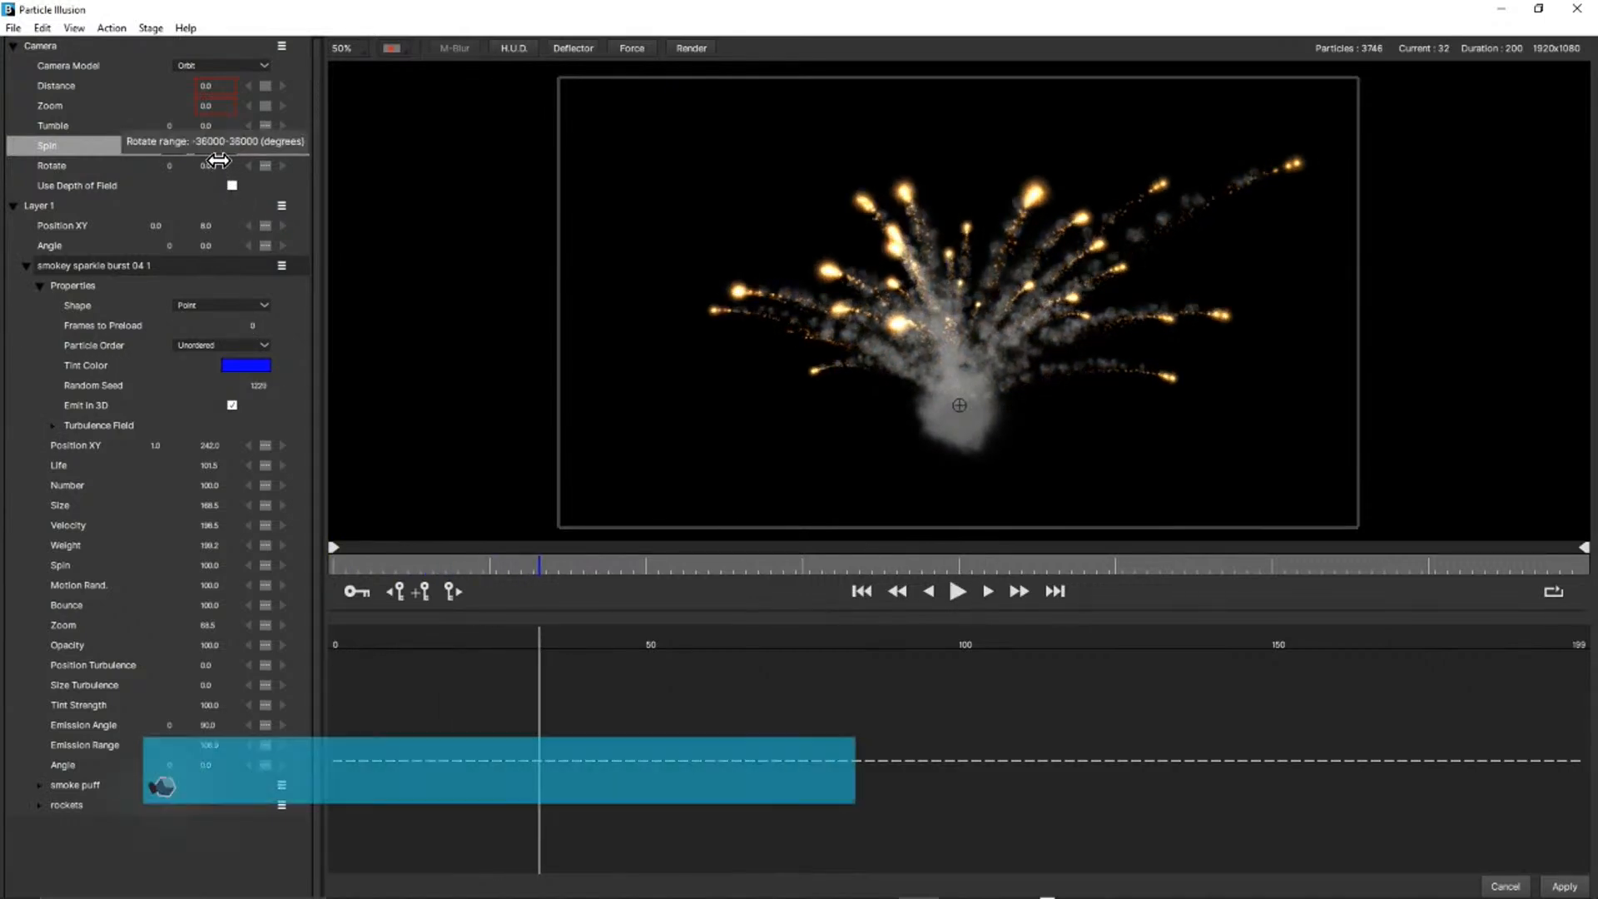
Preview the 3D burst to frame 65 with camera Spin -43 and Tumble 8, and discard the Particle Illusion changes.
left_click_drag(212, 147, 215, 183)
left_click(959, 596)
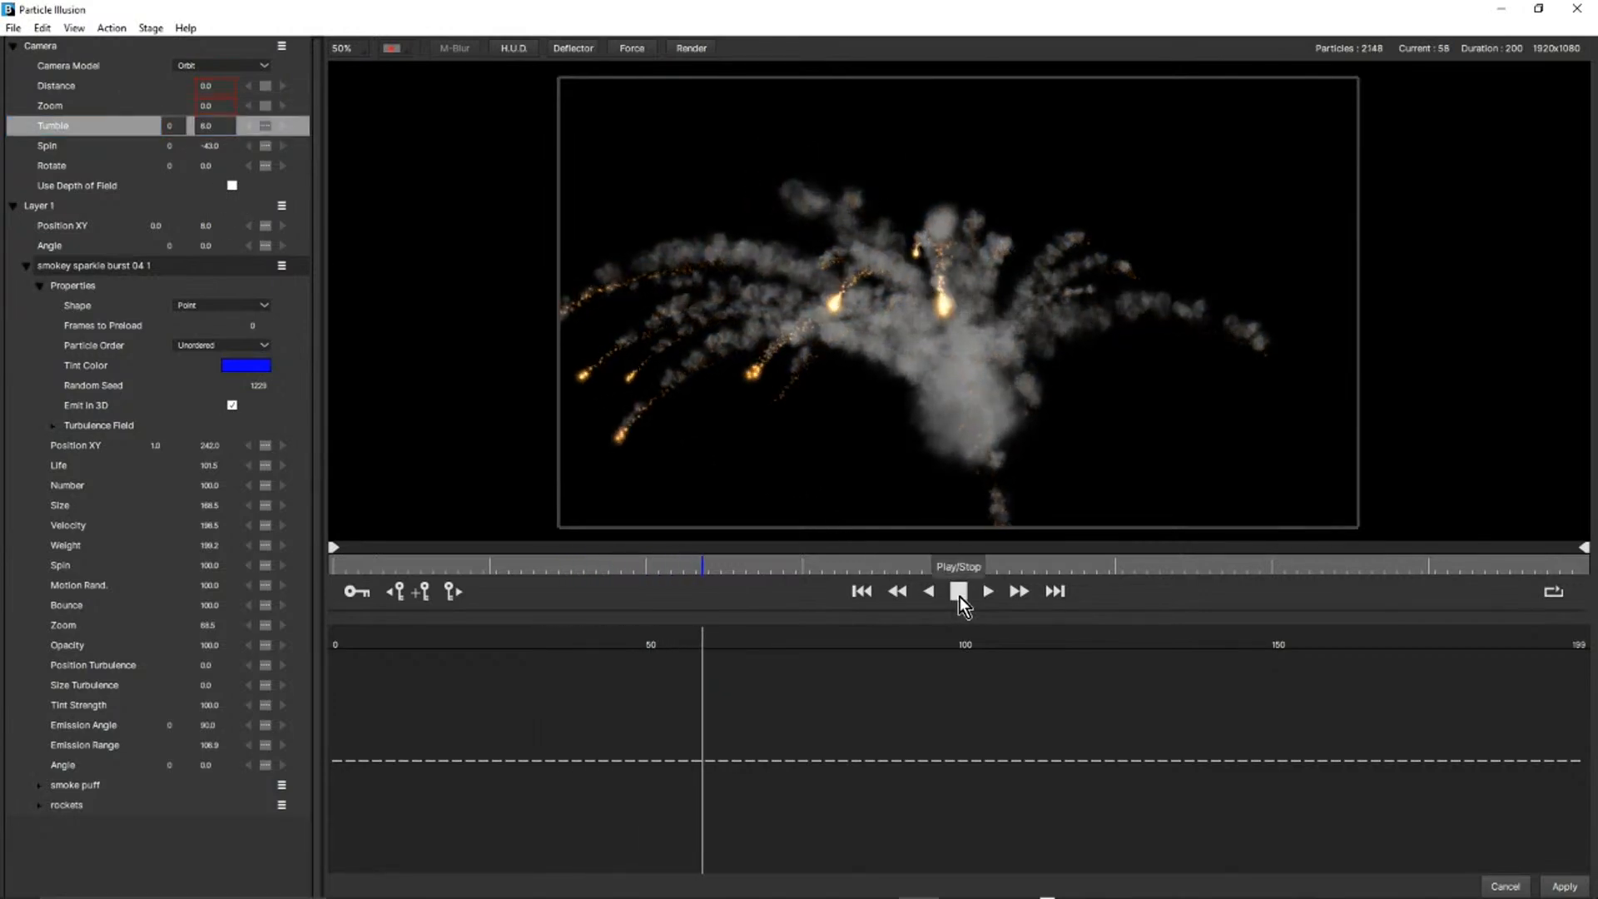
left_click(959, 596)
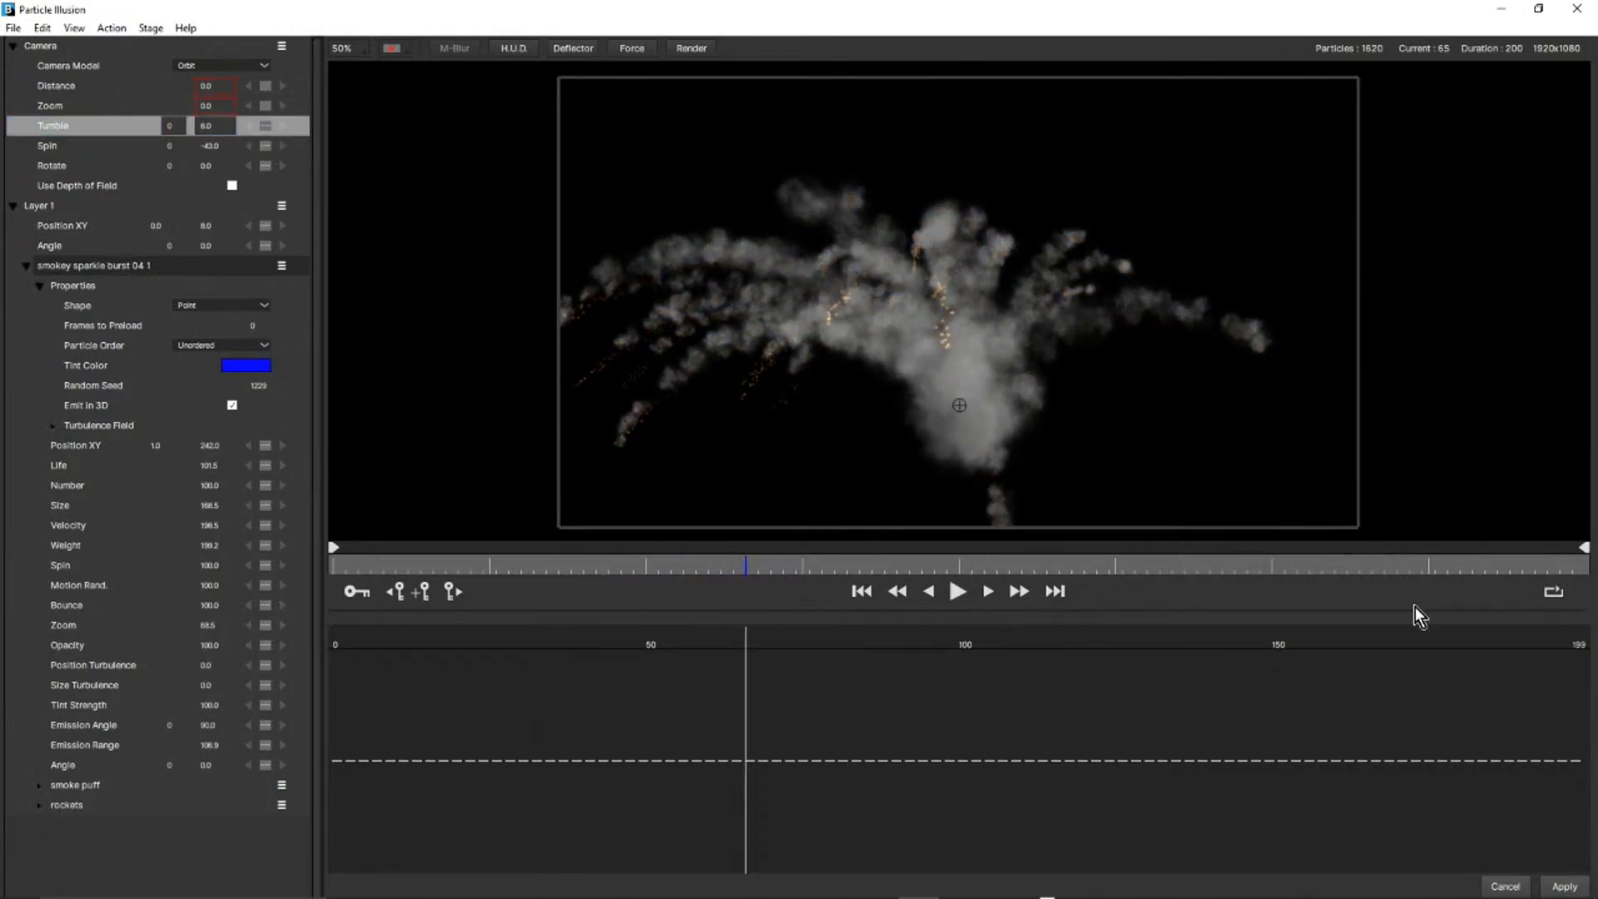
left_click(1505, 886)
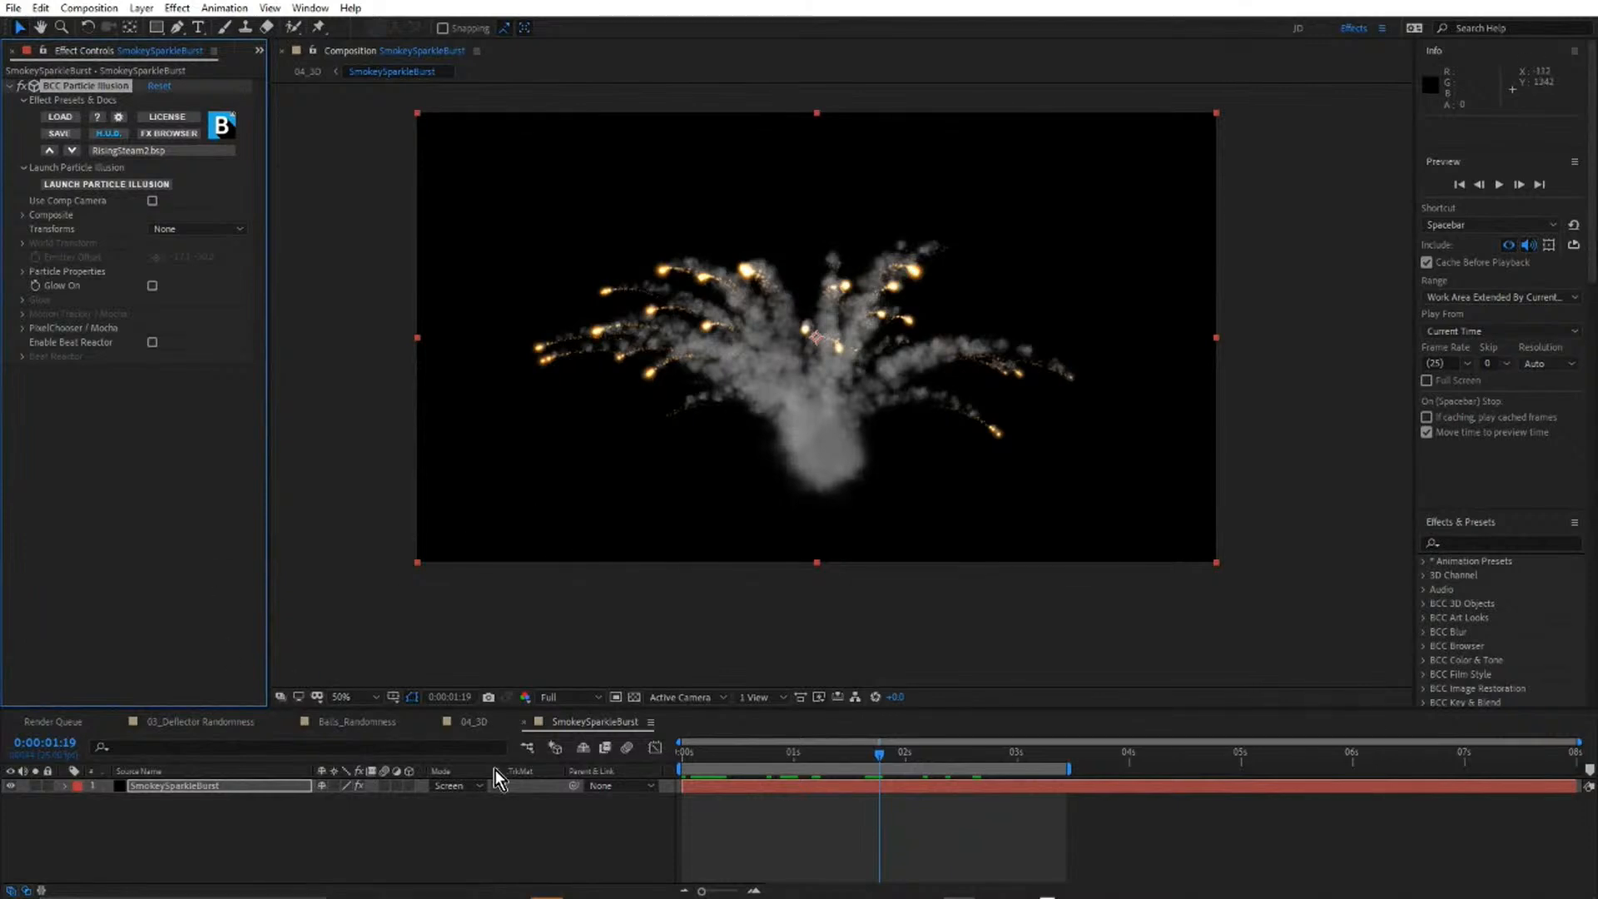
Return to 04_3D, open its Smoke precomposition, and view both smoke columns in a maximized viewer before restoring the layout.
left_click(476, 723)
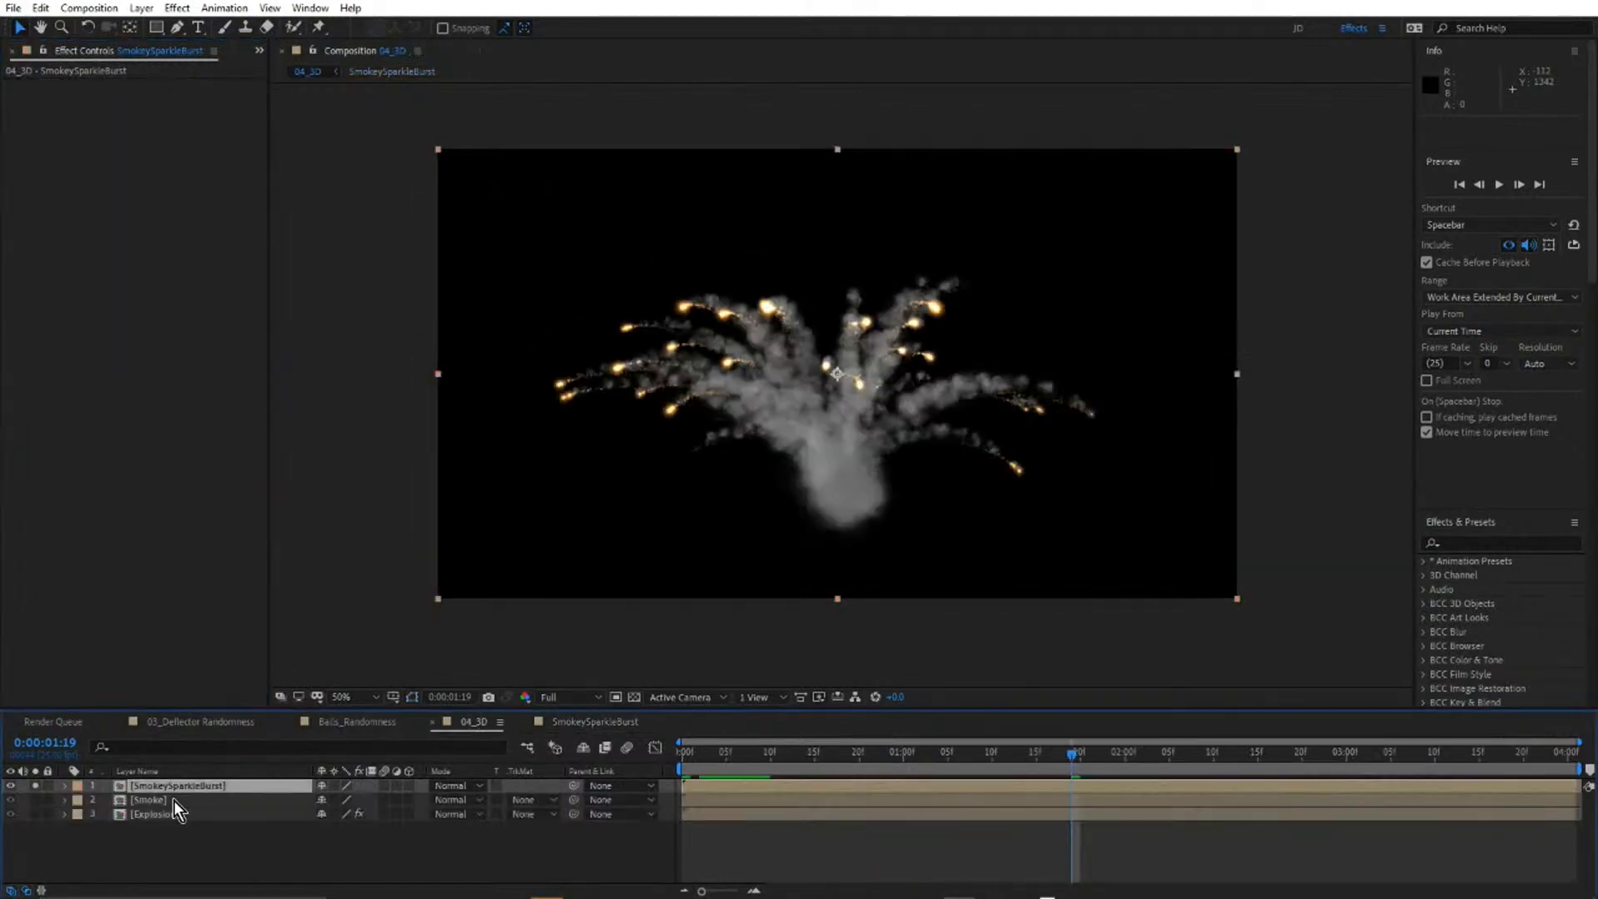
double_click(148, 801)
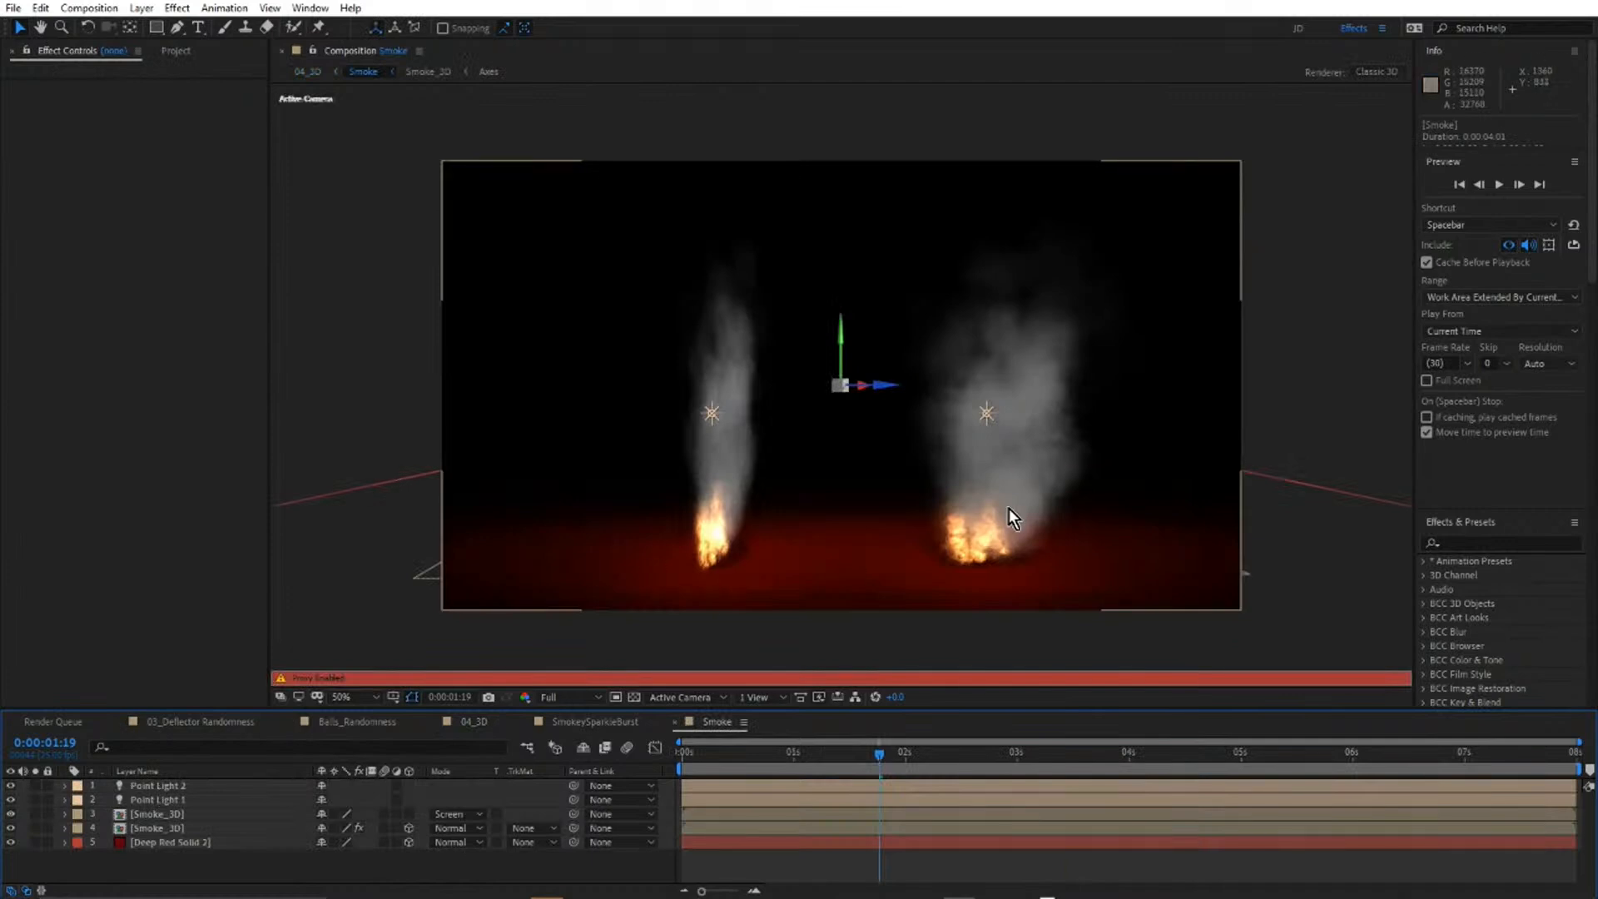
key("grave")
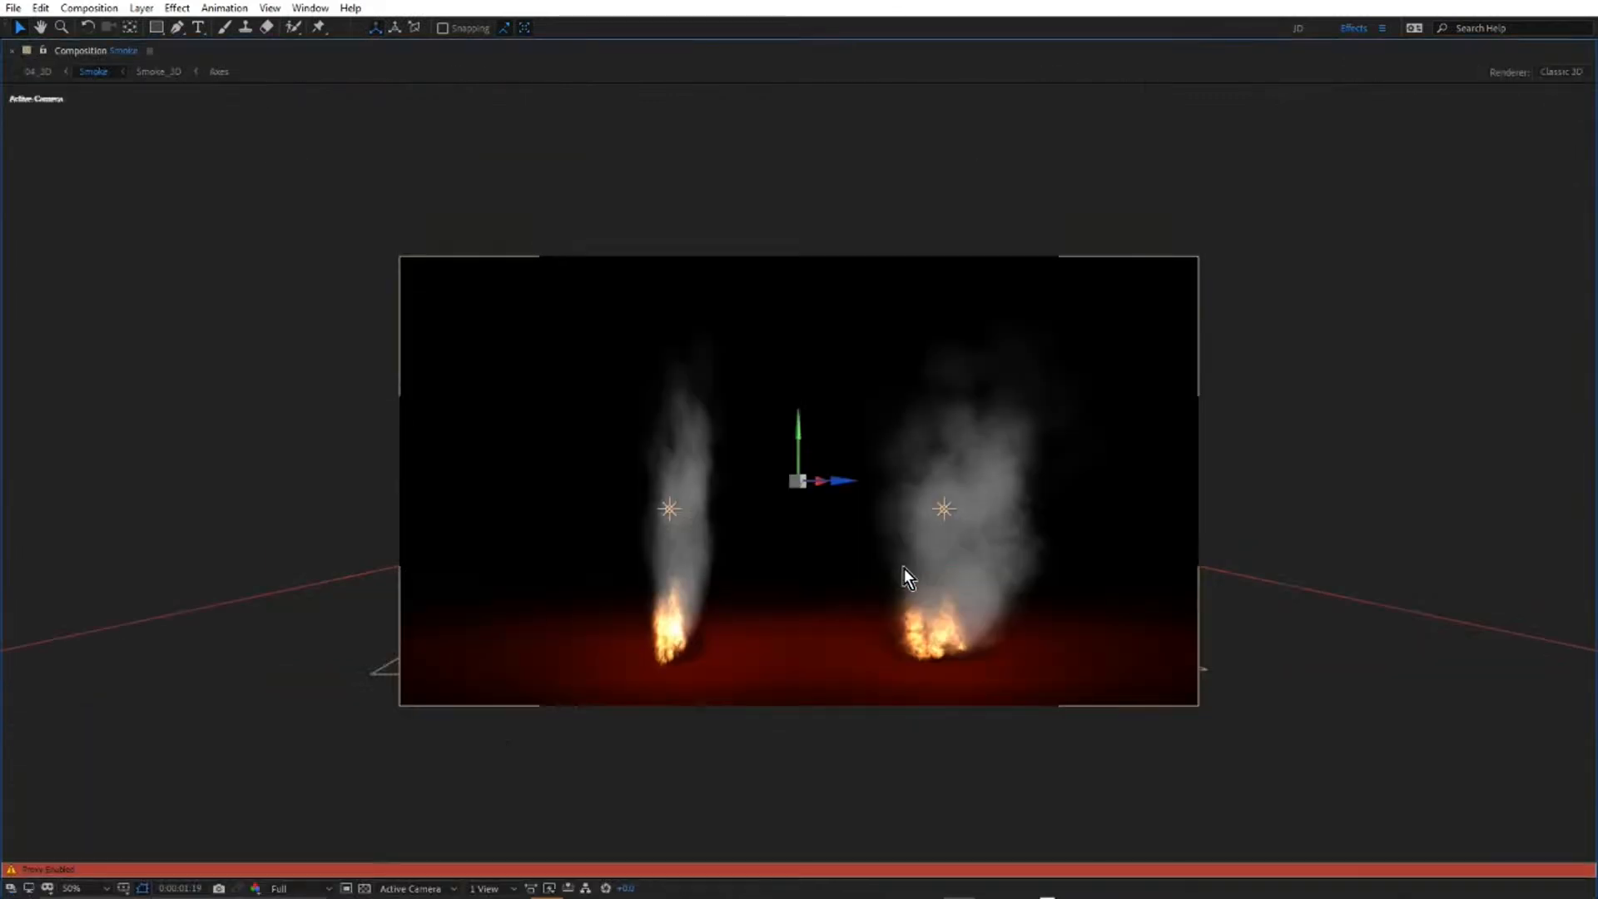
key("grave")
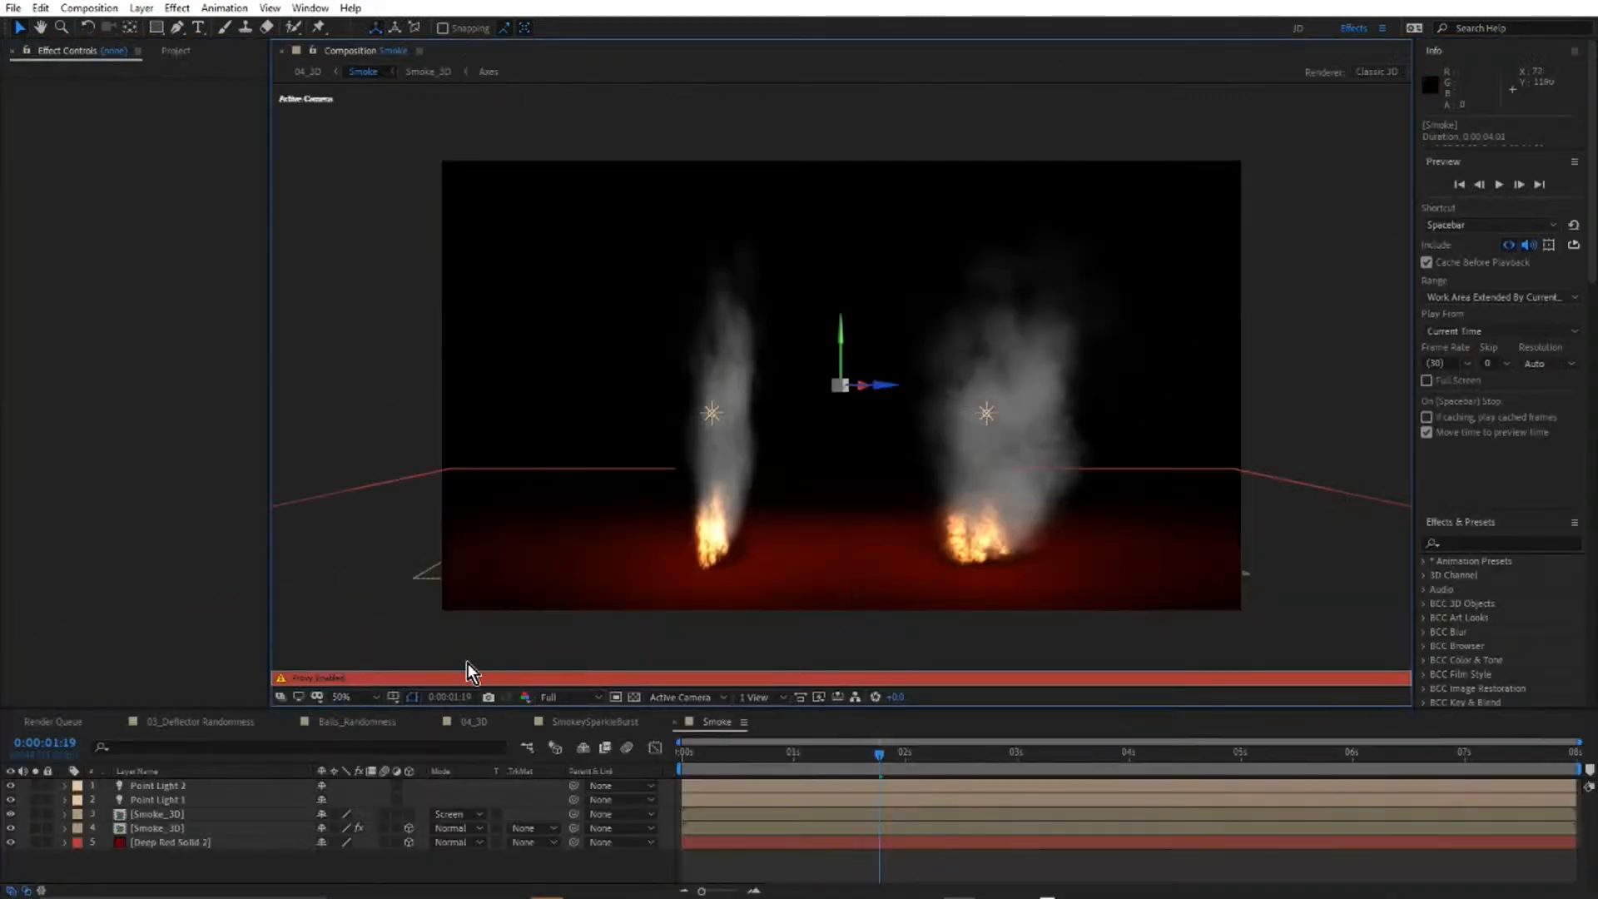
Open the Smoke_3D precomposition from Smoke, select its Smoke2D layer, and enlarge the timeline to reveal all eight layers.
left_click(150, 815)
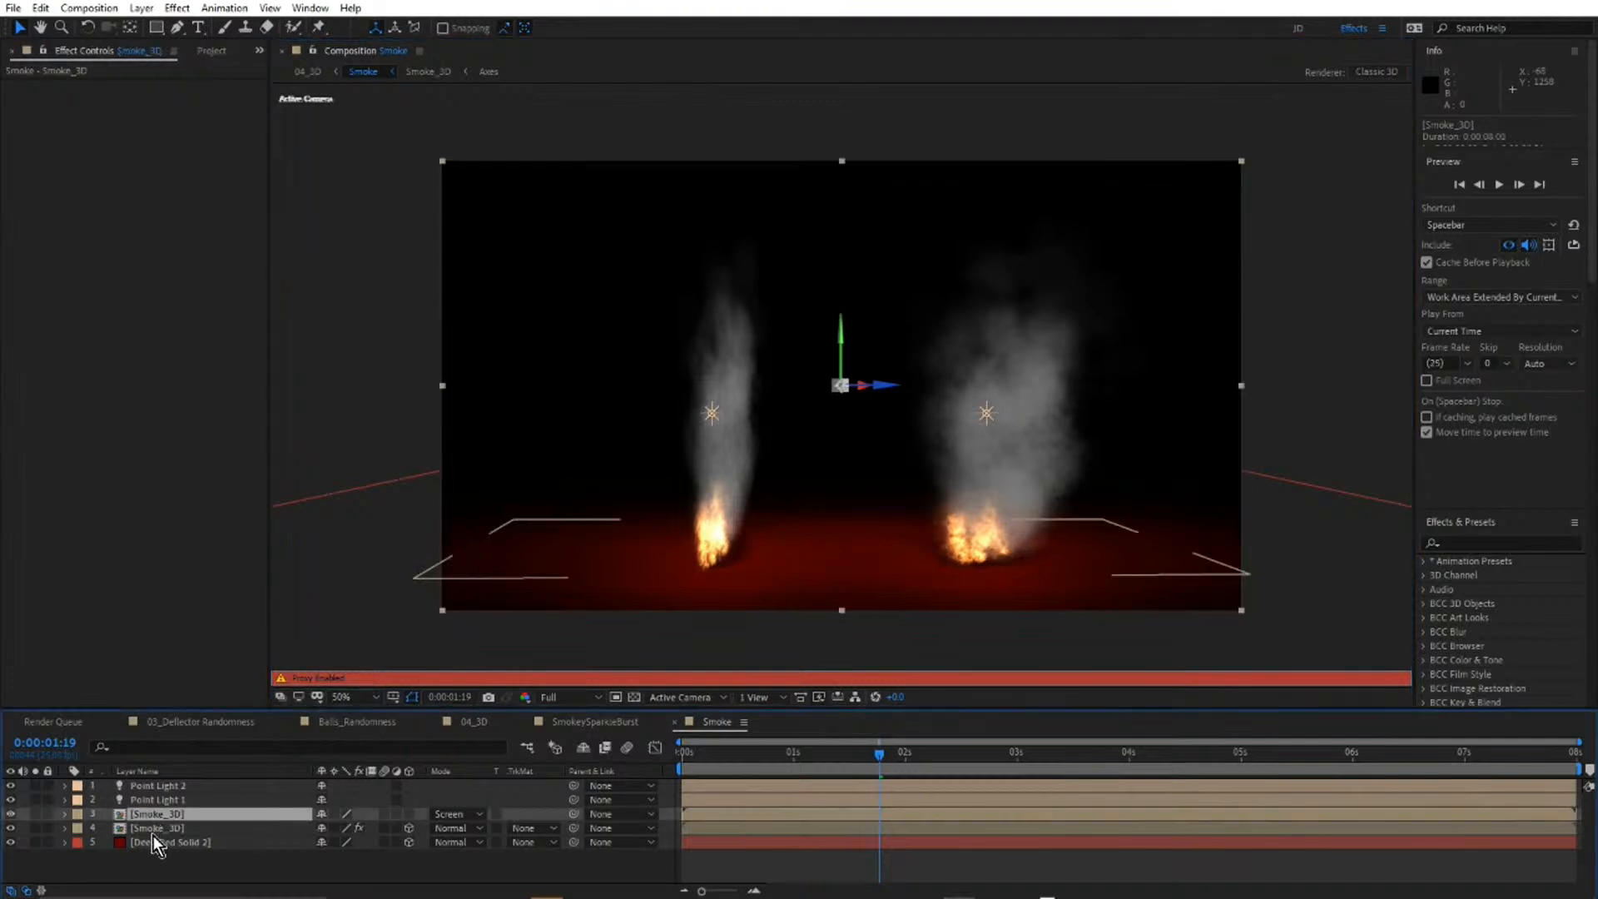
left_click(154, 830)
double_click(157, 829)
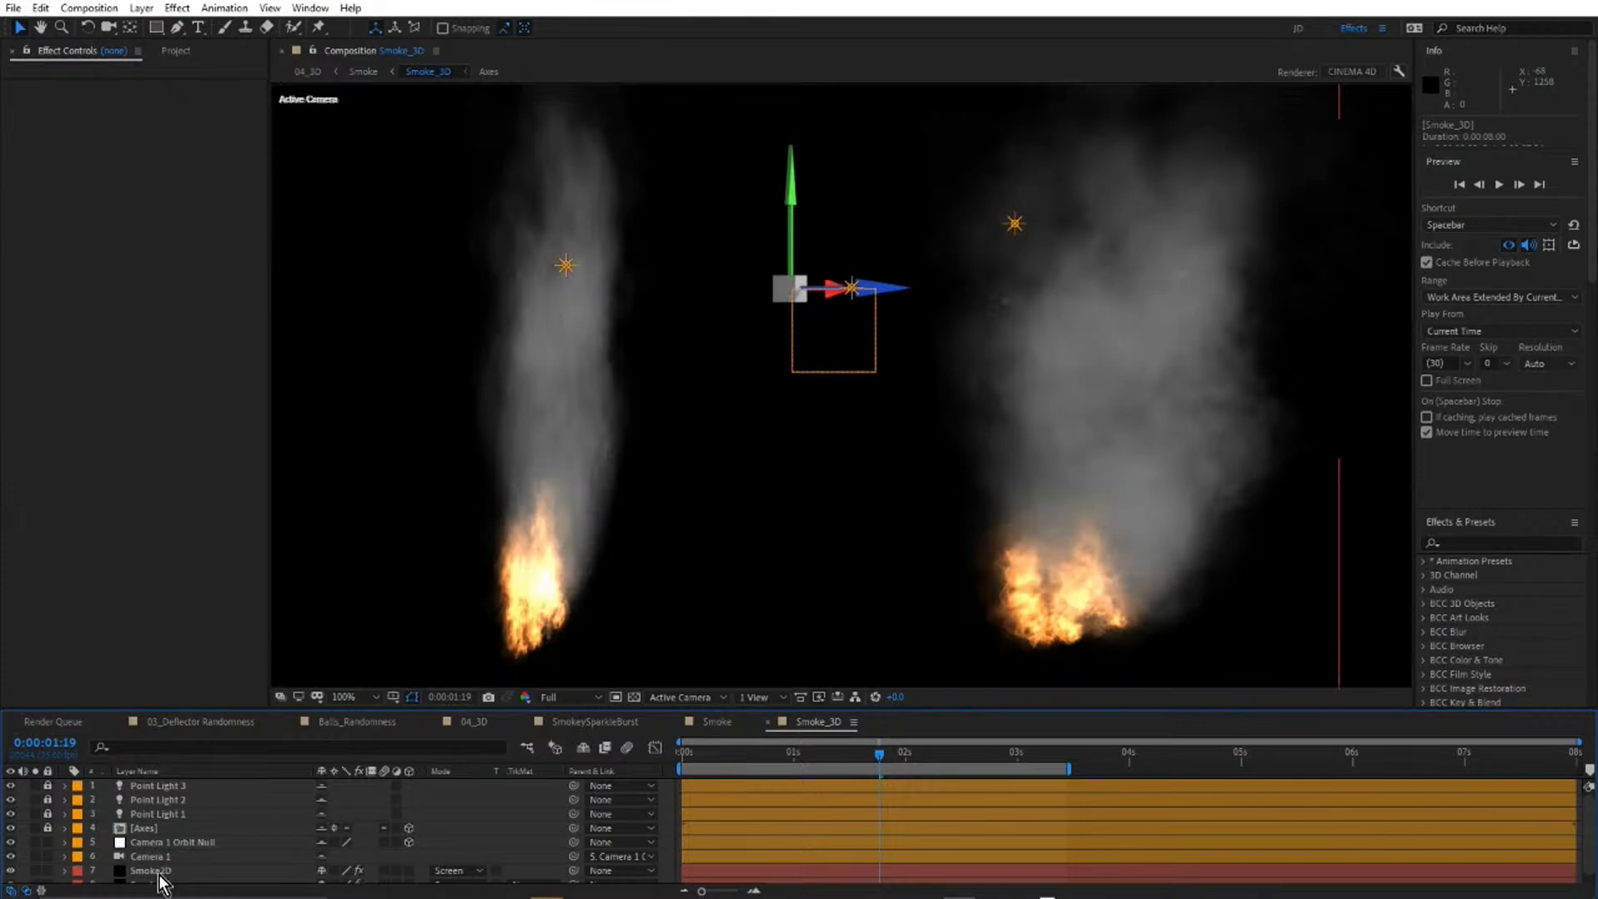
left_click(162, 871)
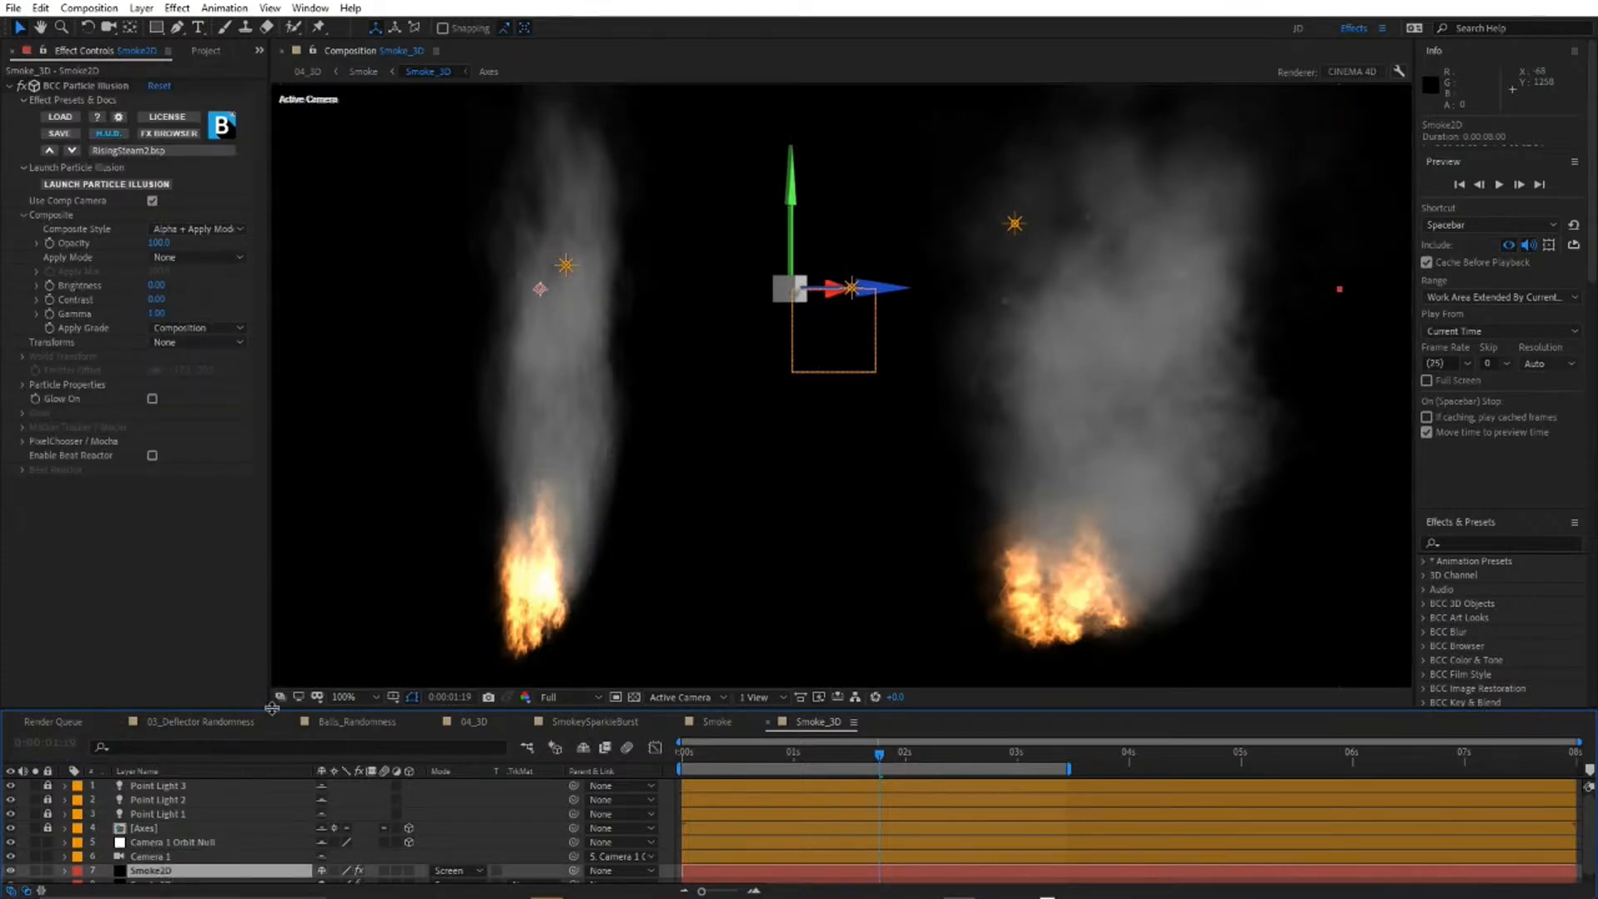
left_click_drag(270, 712, 278, 594)
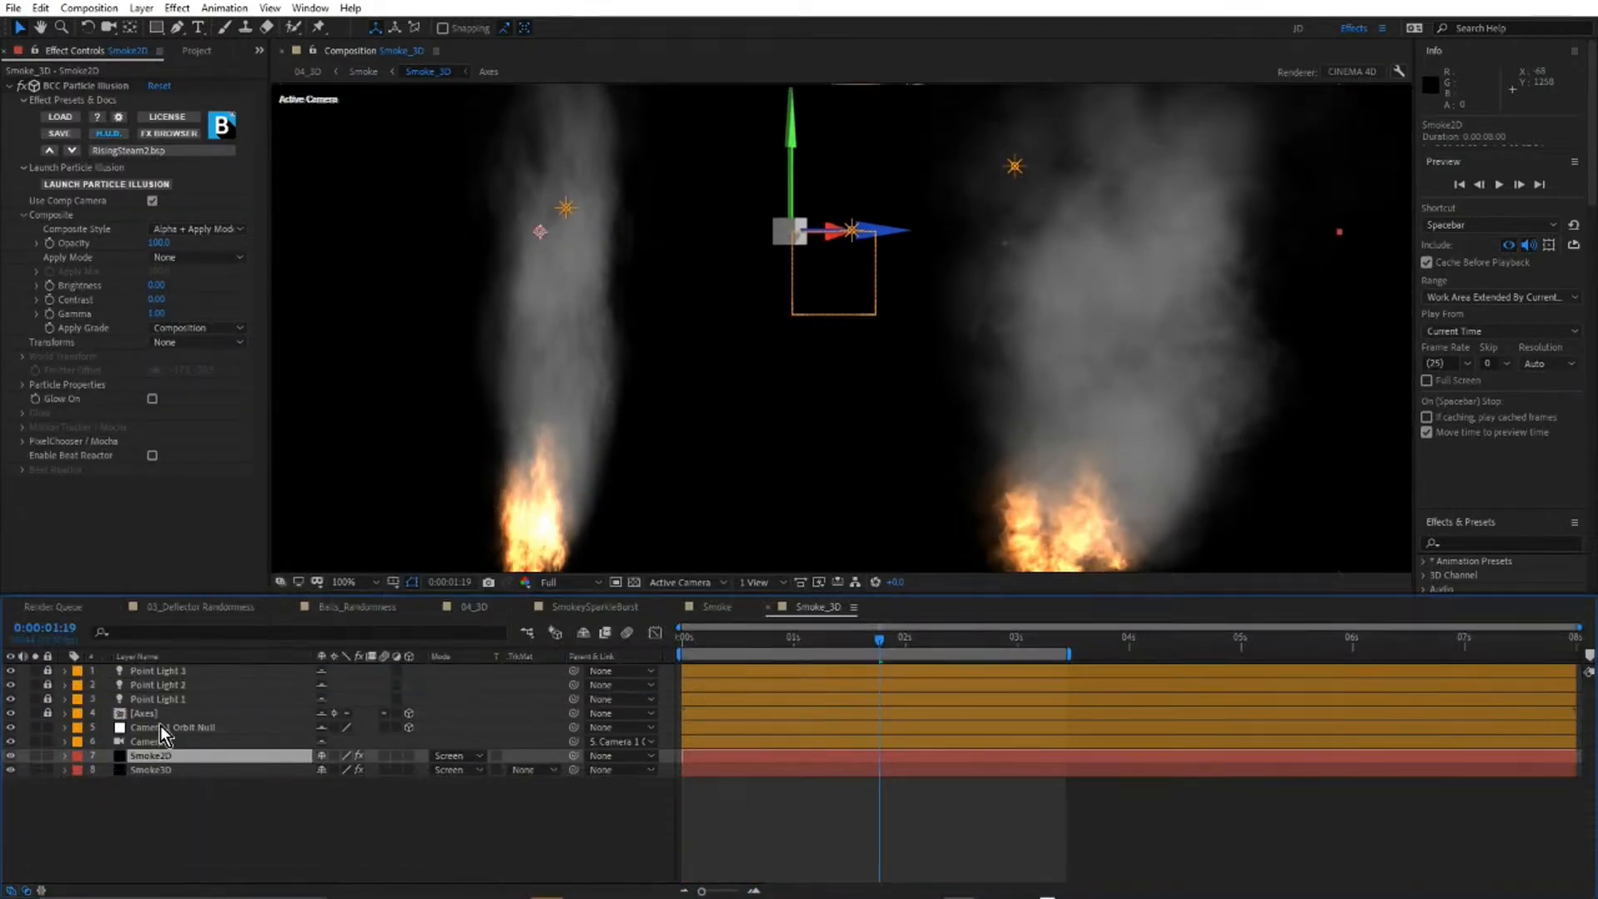
Display Smoke_3D in the 2 Views - Horizontal layout, select Camera 1 to examine its orbit, and scrub back to 0:00:00:00.
left_click(160, 727)
scroll(916, 299, "down", 1)
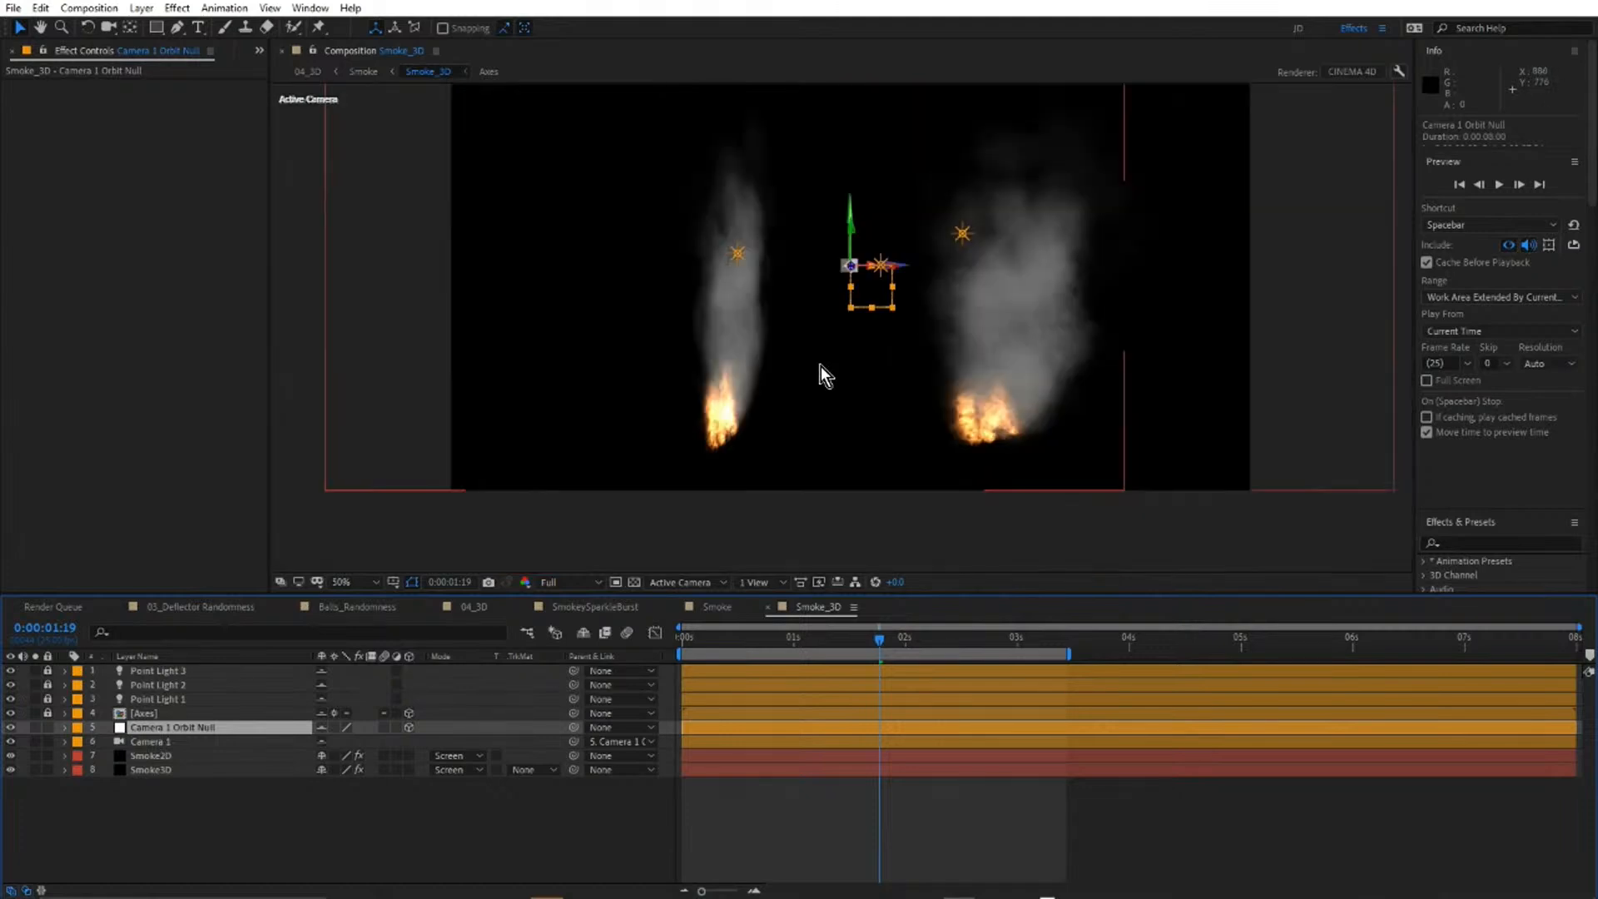
left_click(754, 581)
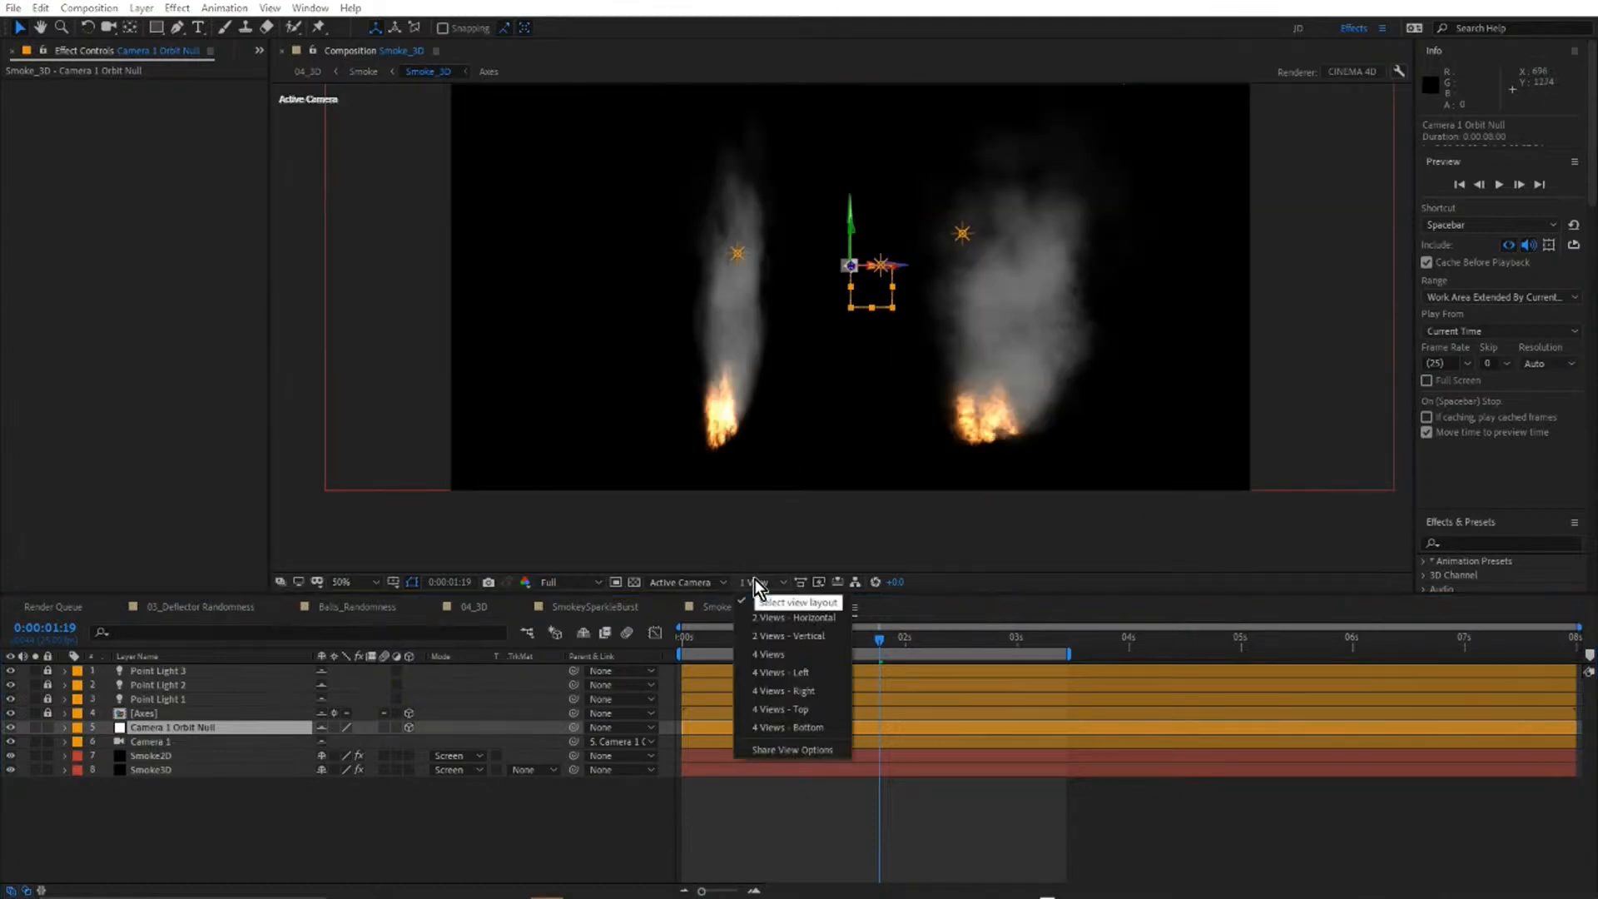
left_click(781, 617)
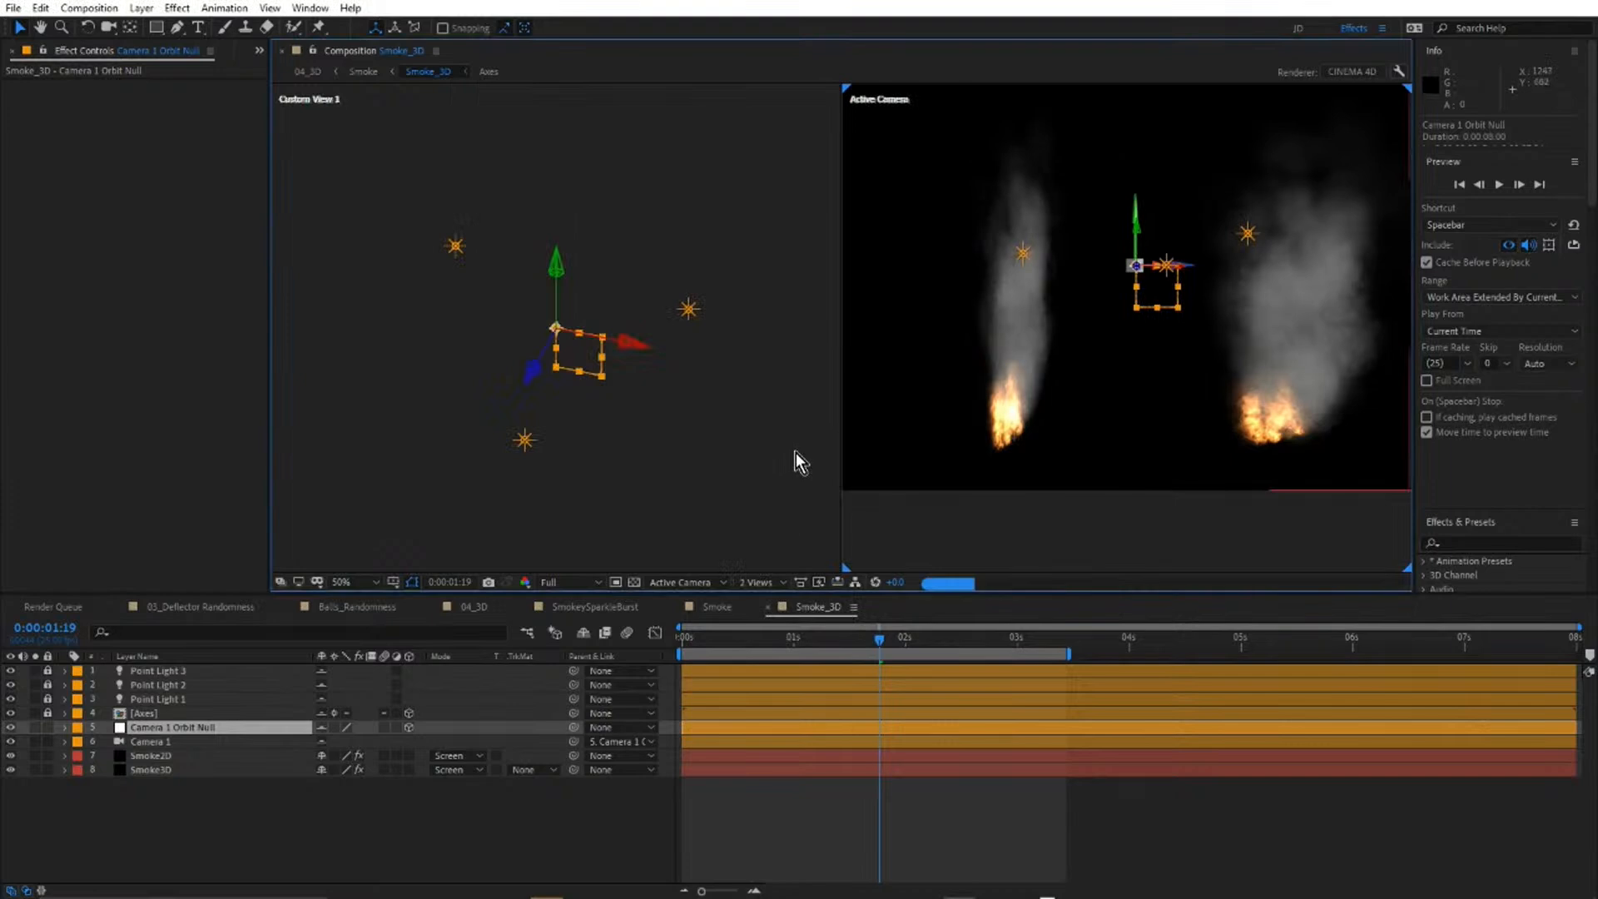
scroll(603, 360, "up", 3)
scroll(601, 350, "down", 2)
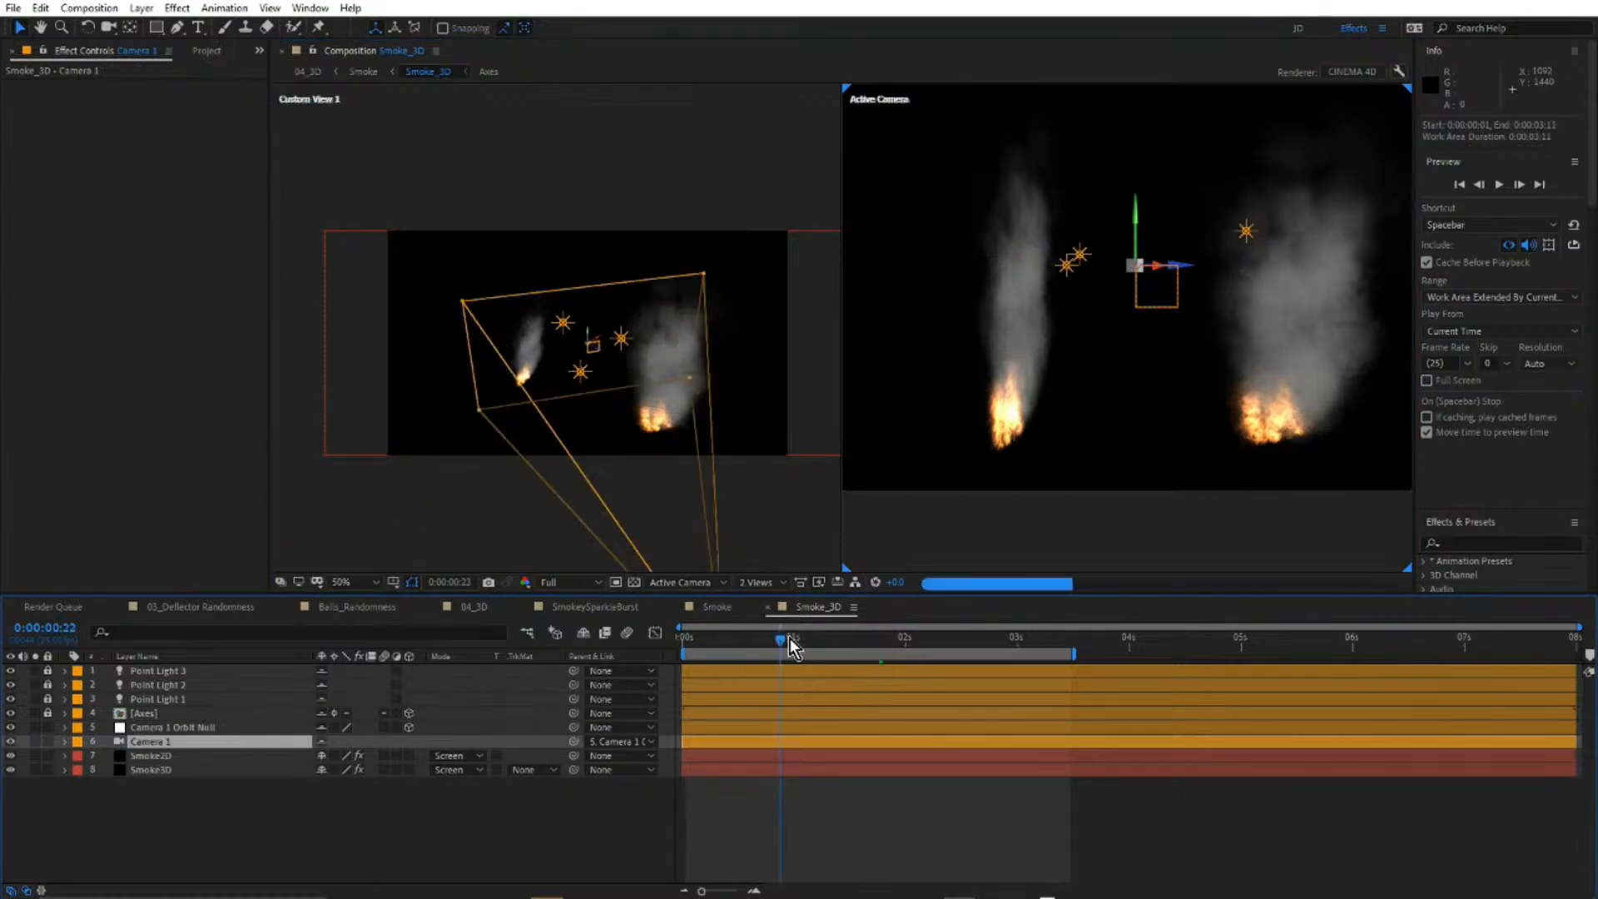
left_click_drag(804, 665, 537, 686)
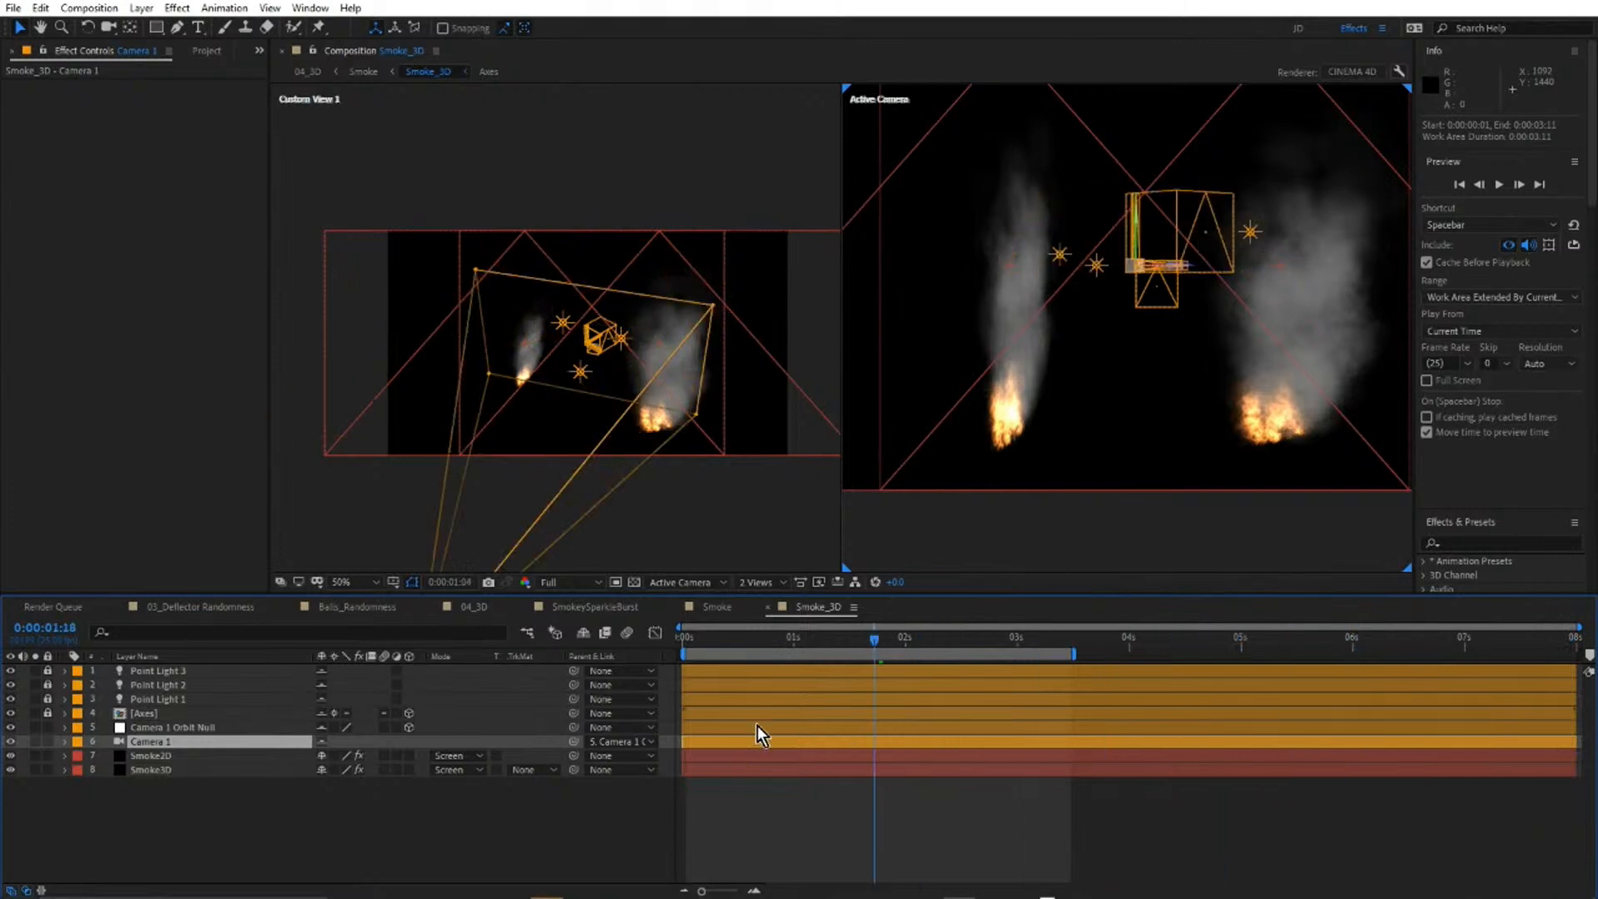
left_click(194, 833)
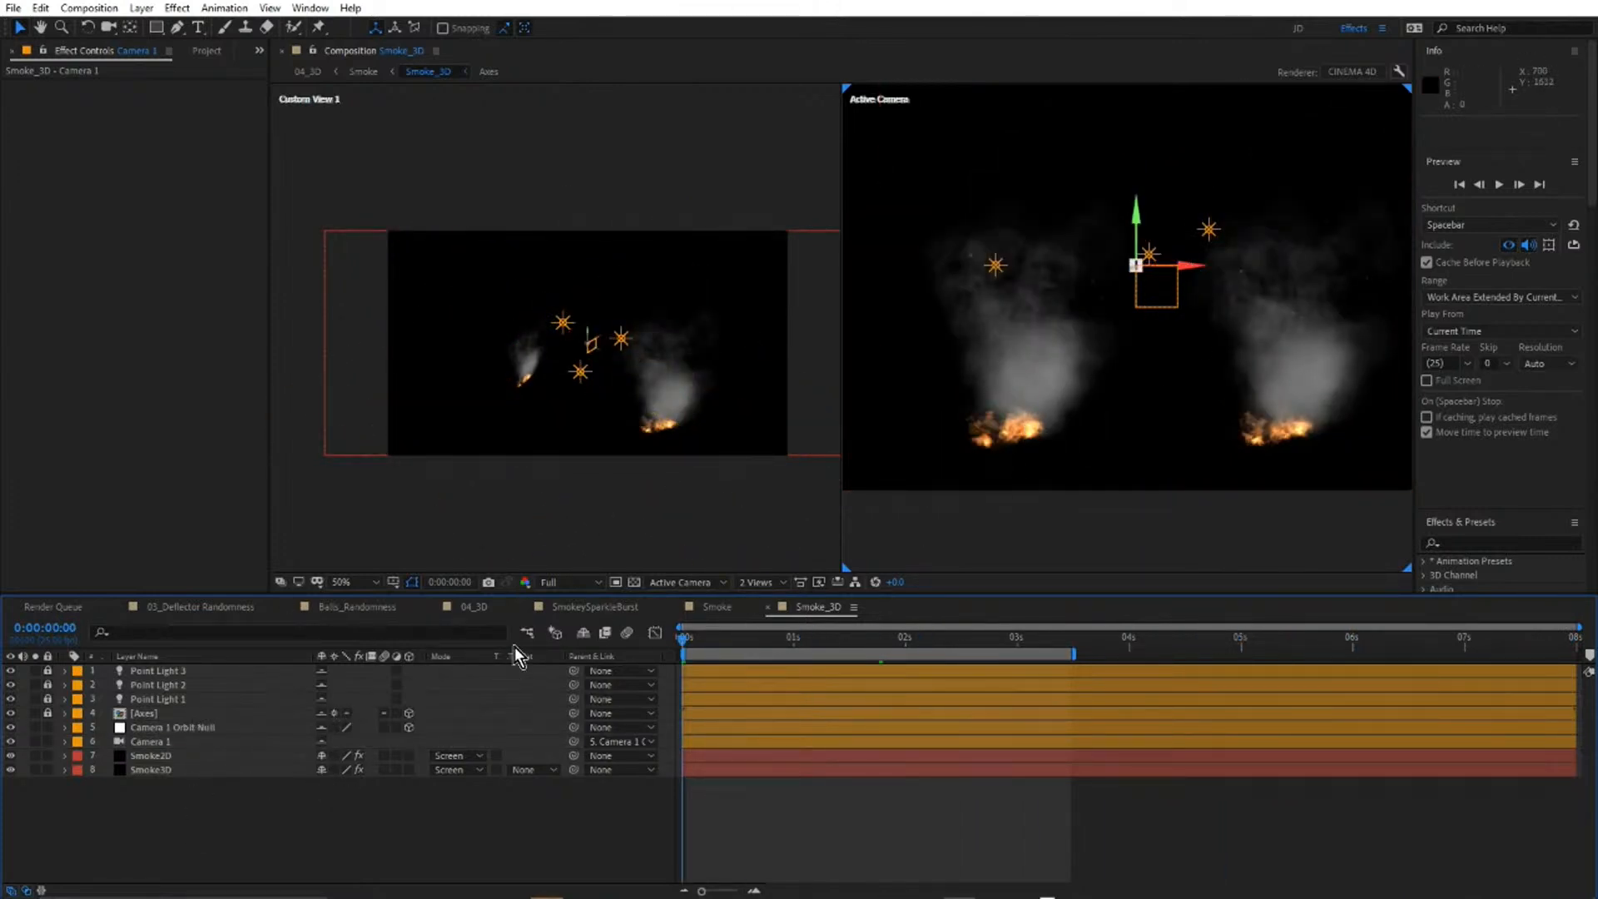
Reopen Smoke_3D from the Smoke composition, examine the Smoke3D layer's Particle Illusion settings, and return to Smoke.
left_click(717, 606)
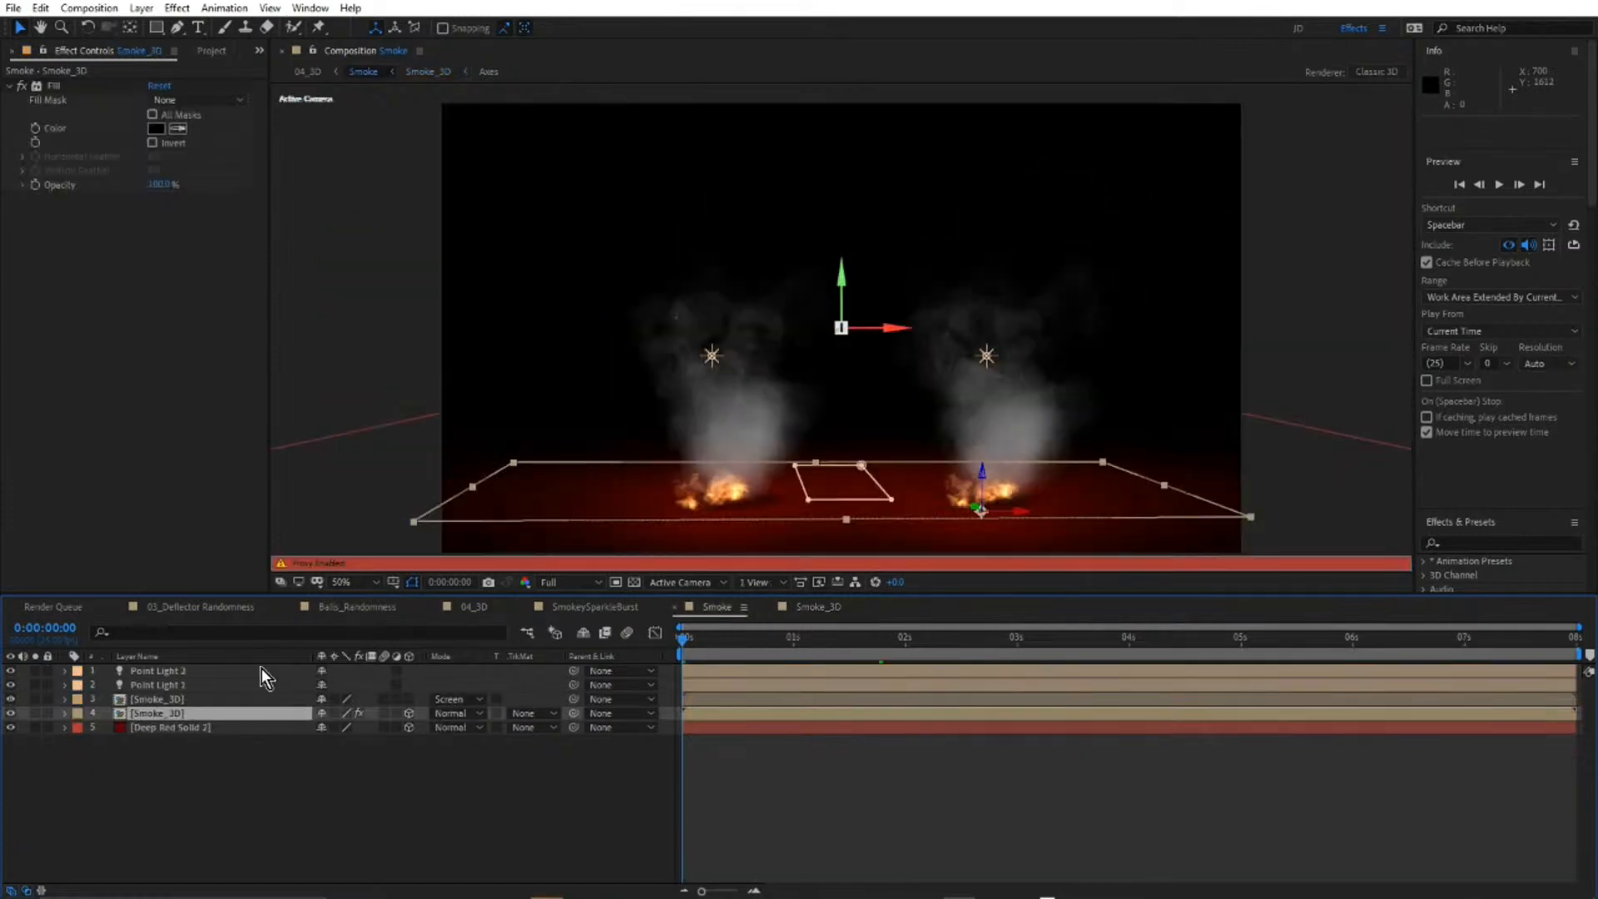
double_click(192, 718)
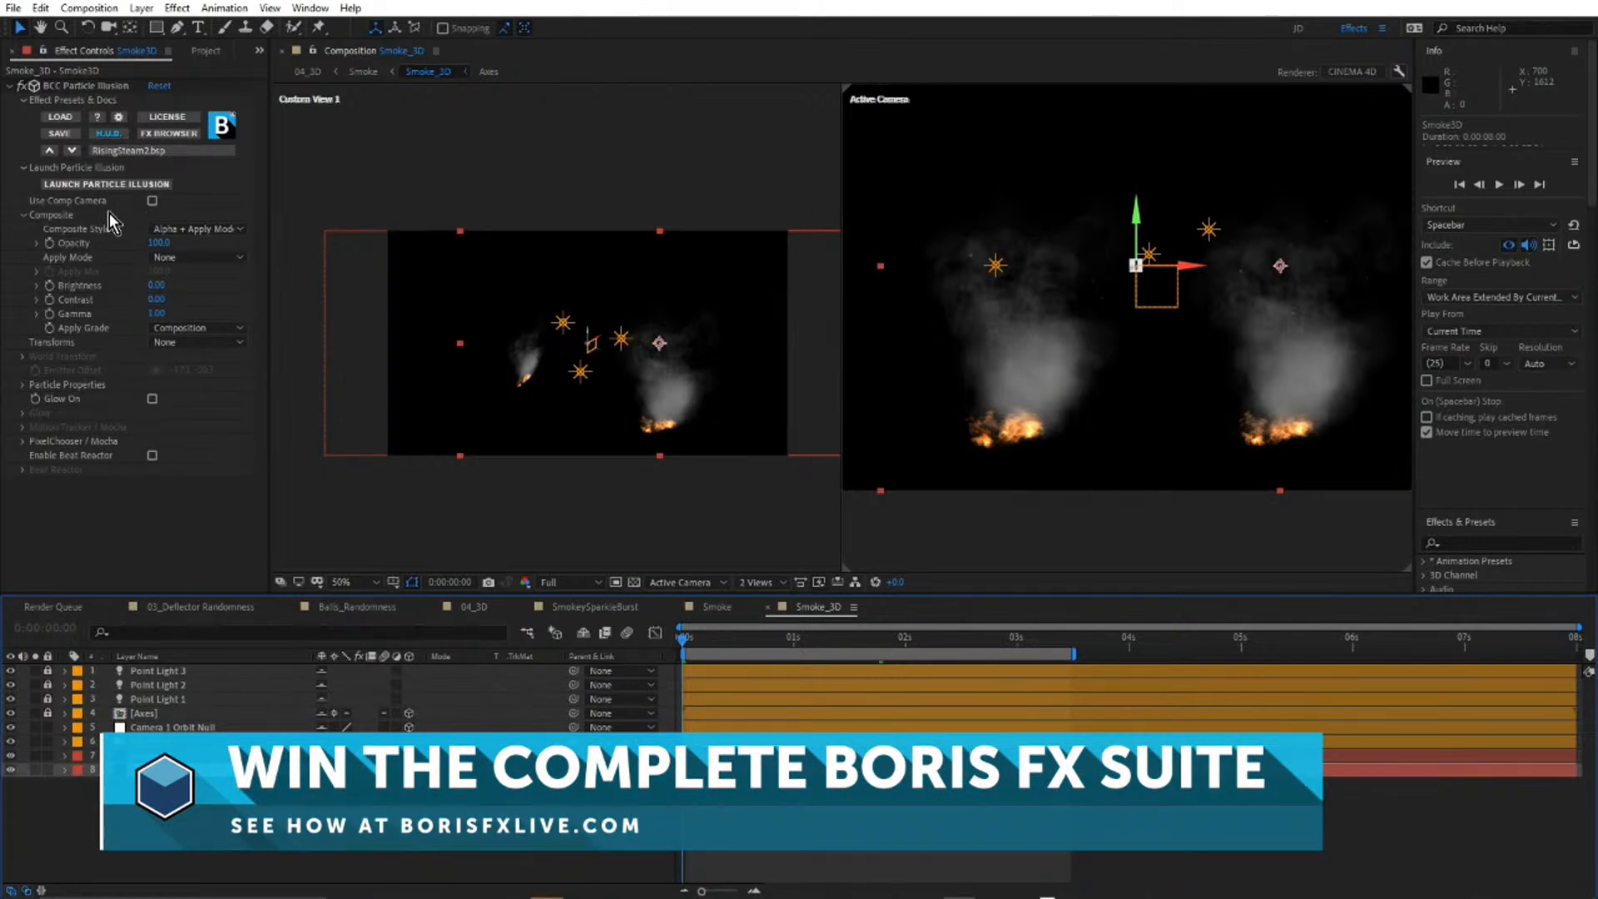
left_click(729, 608)
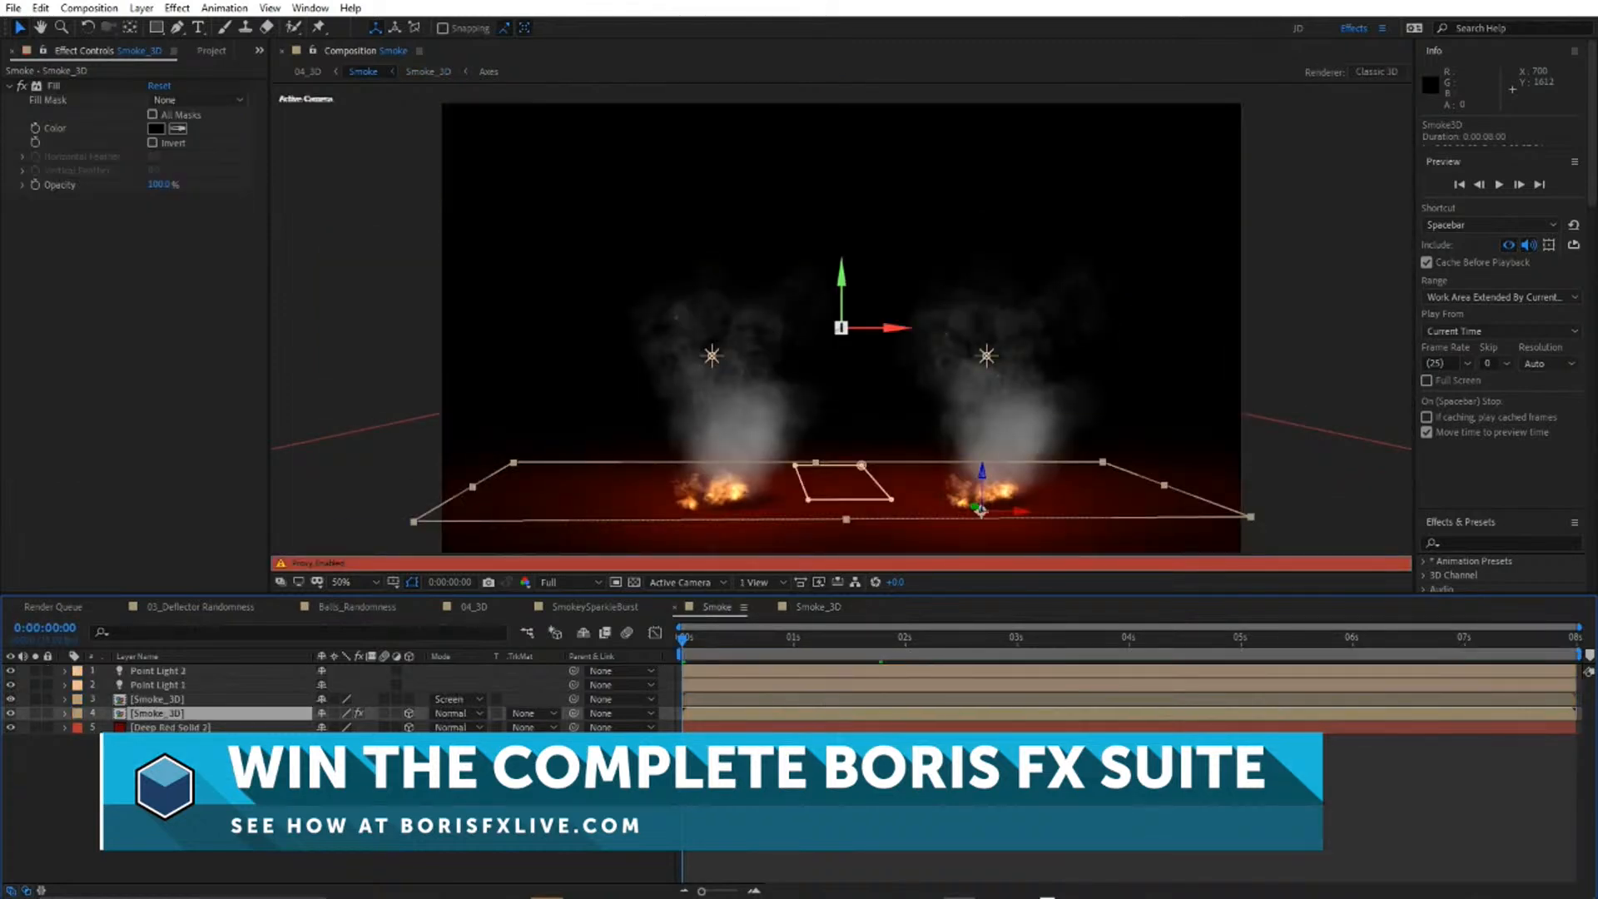
Solo the Smoke layer in 04_3D and play the two smoke columns at 100% in a maximized viewer before restoring the layout.
left_click(471, 608)
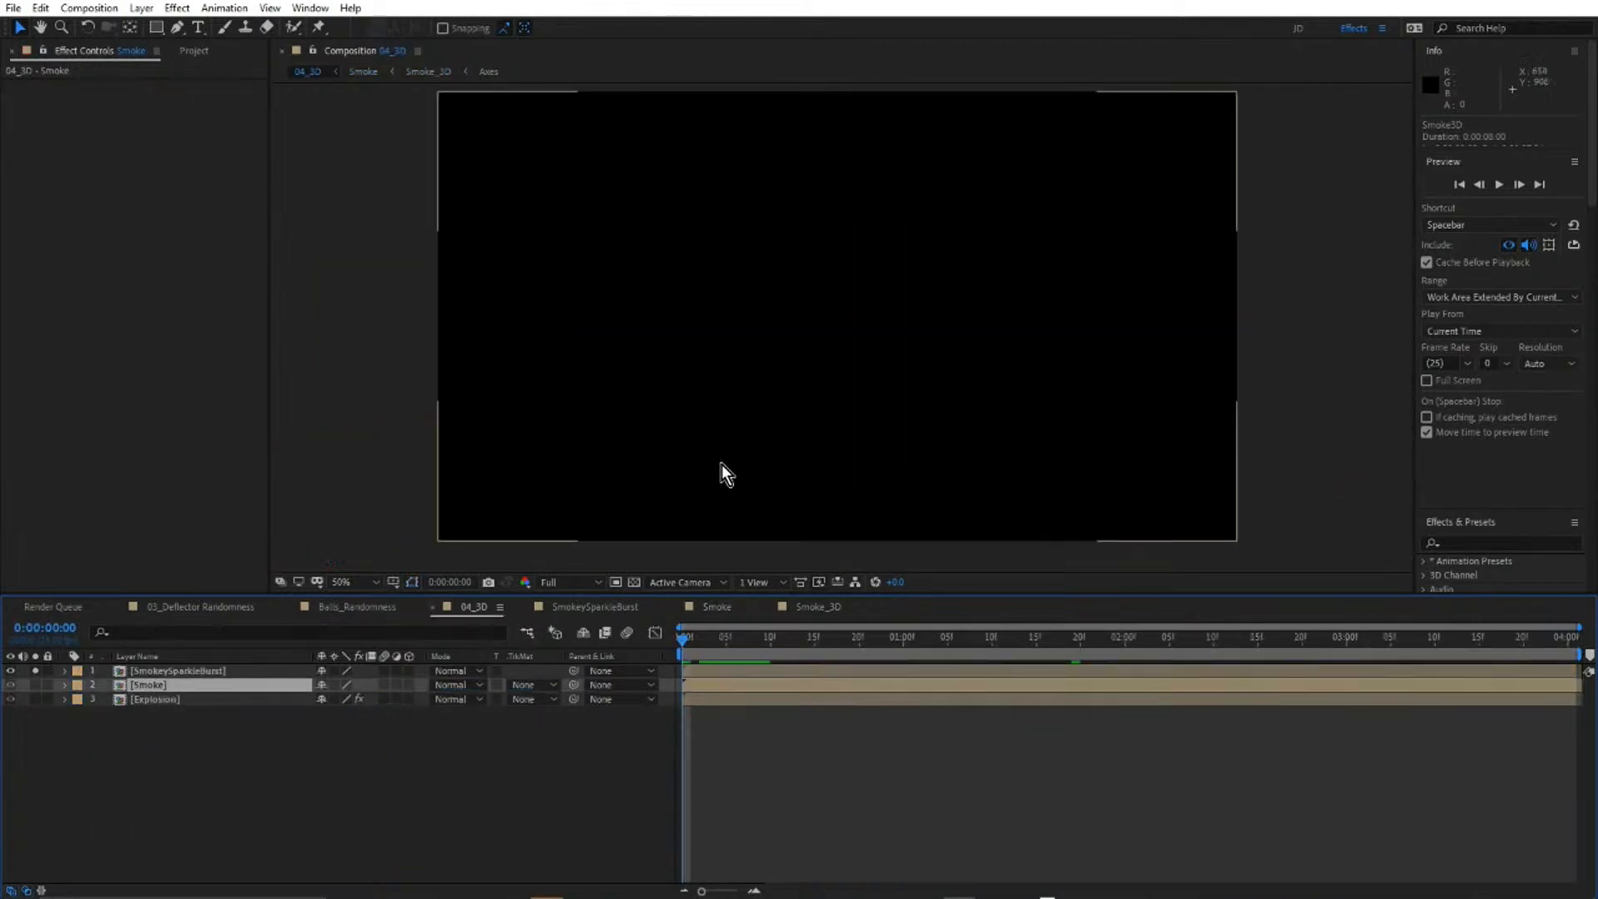
left_click(35, 685, "alt")
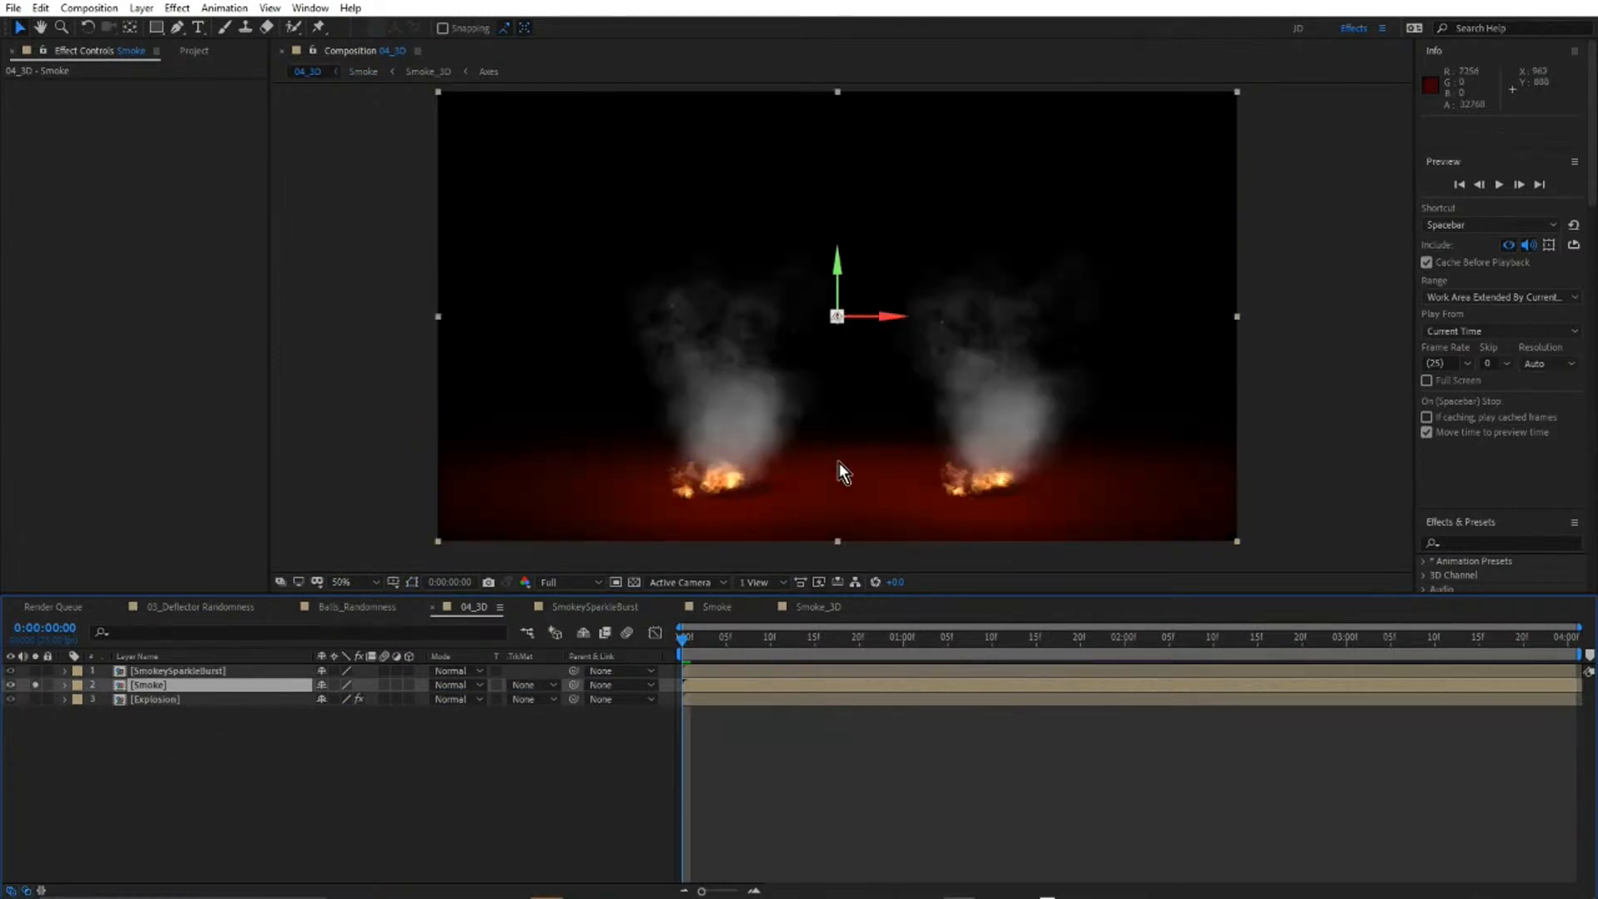
key("grave")
key("slash")
left_click_drag(857, 613, 912, 487)
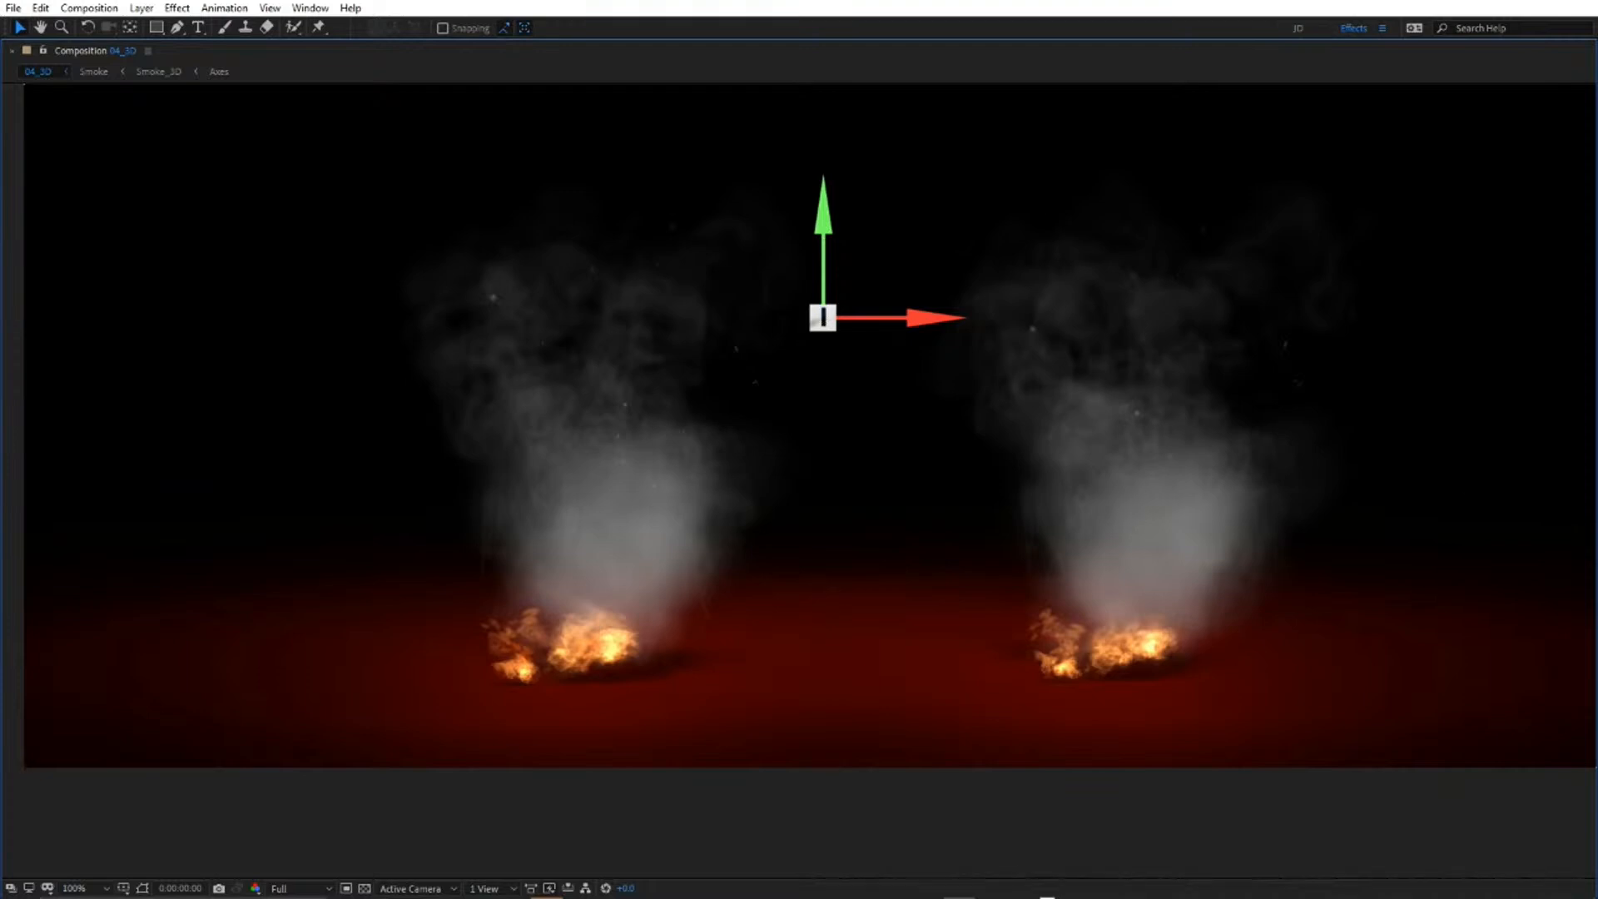
key("space")
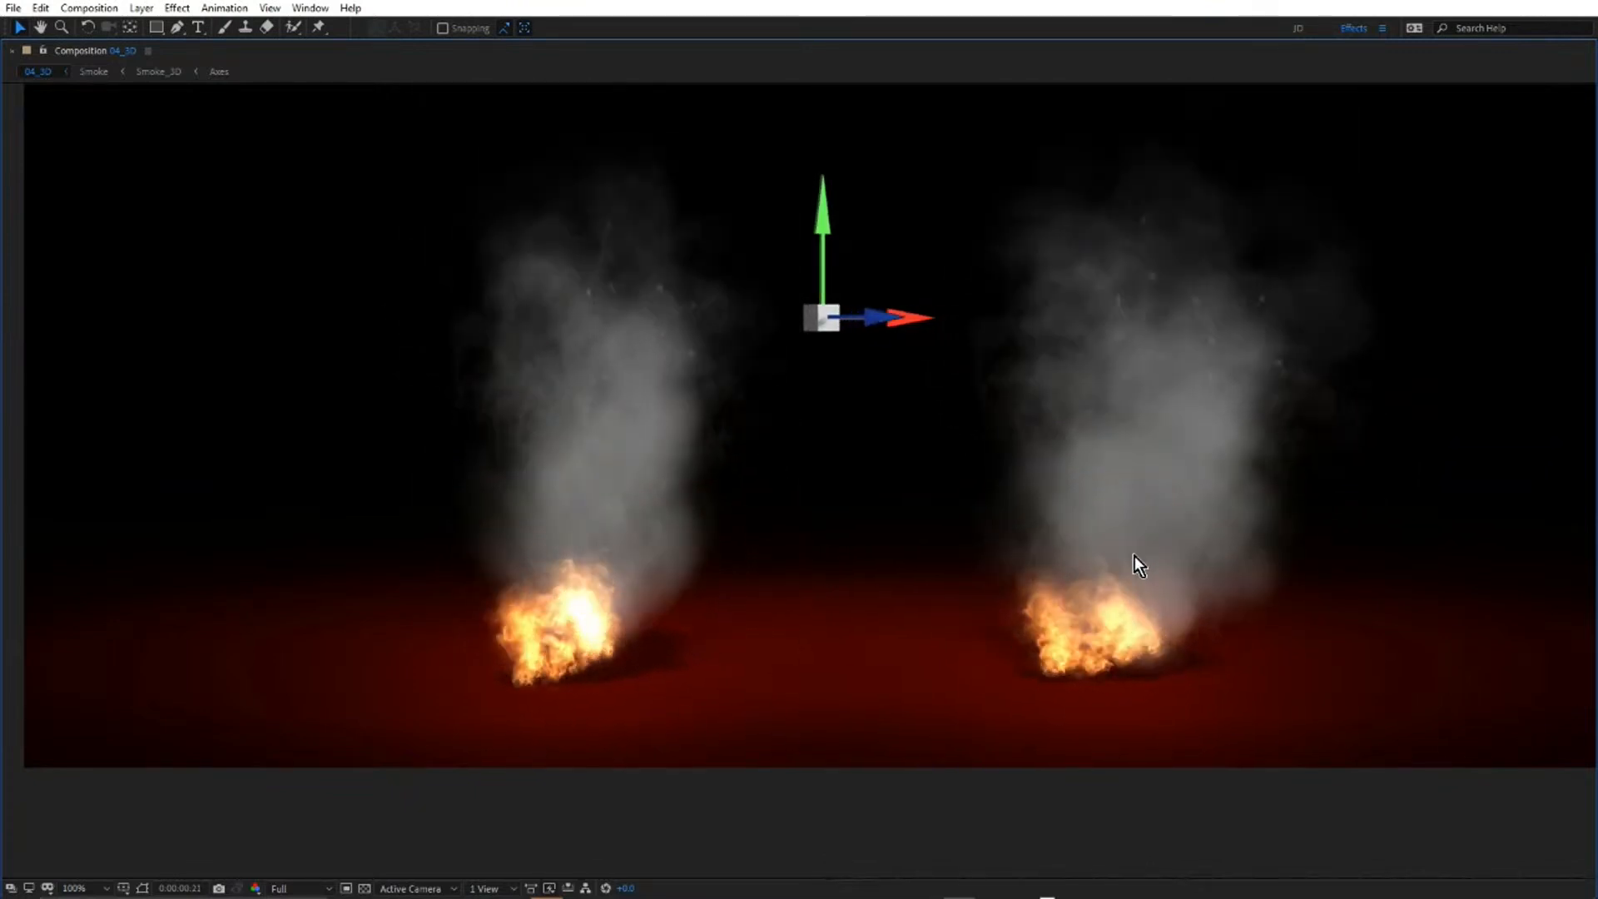
key("grave")
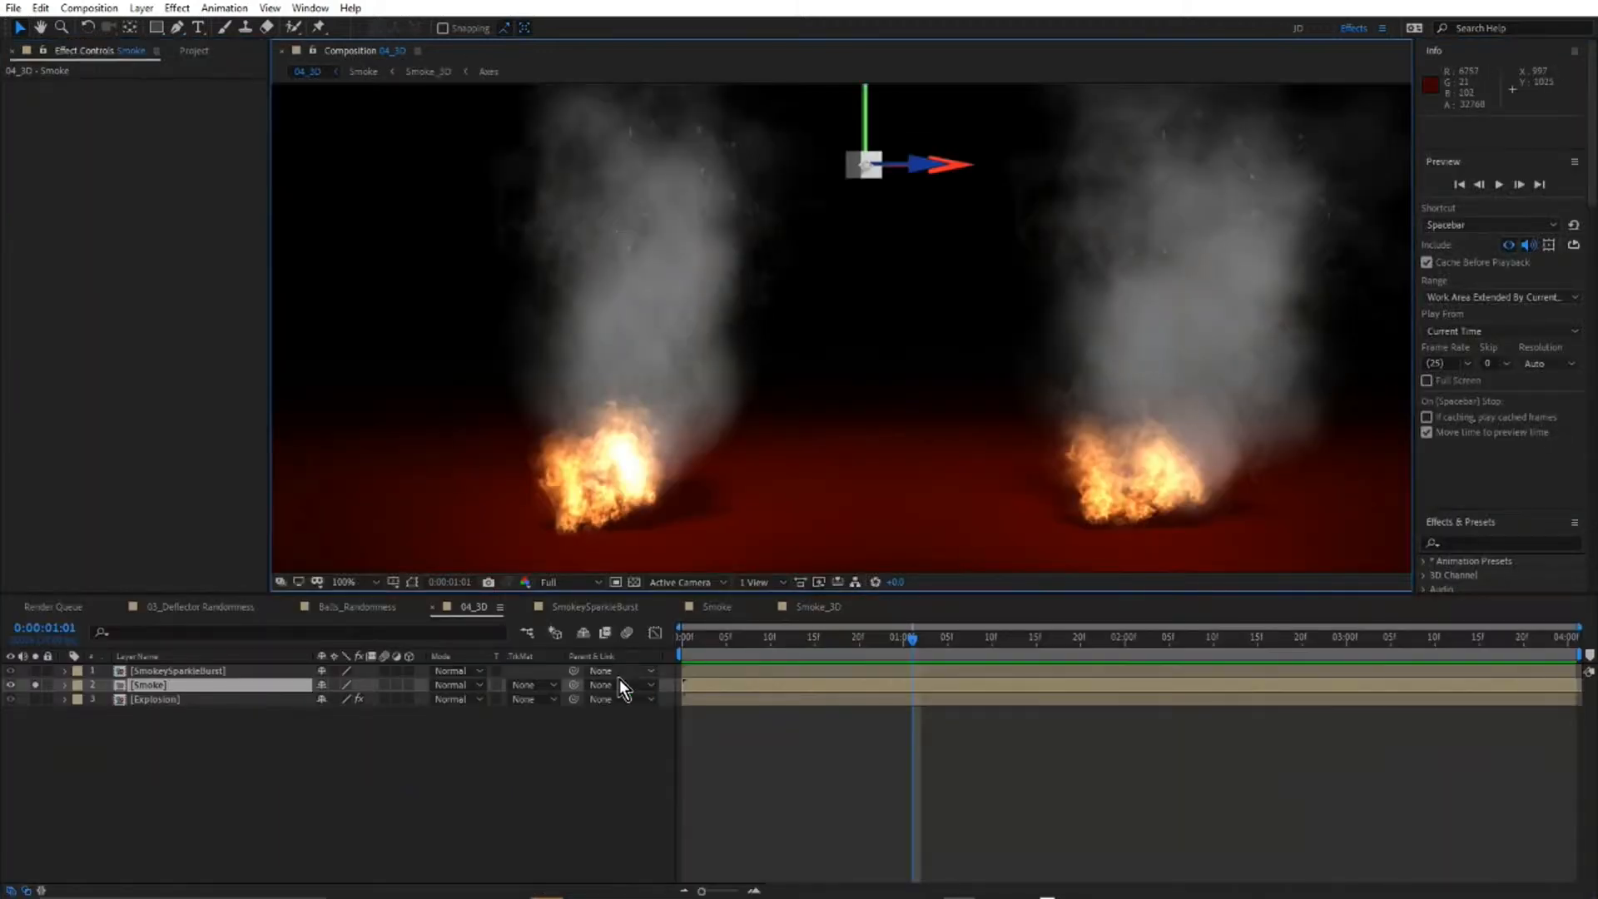
Solo the Explosion layer in 04_3D and fit both explosions in the viewer at 50%.
left_click(173, 707)
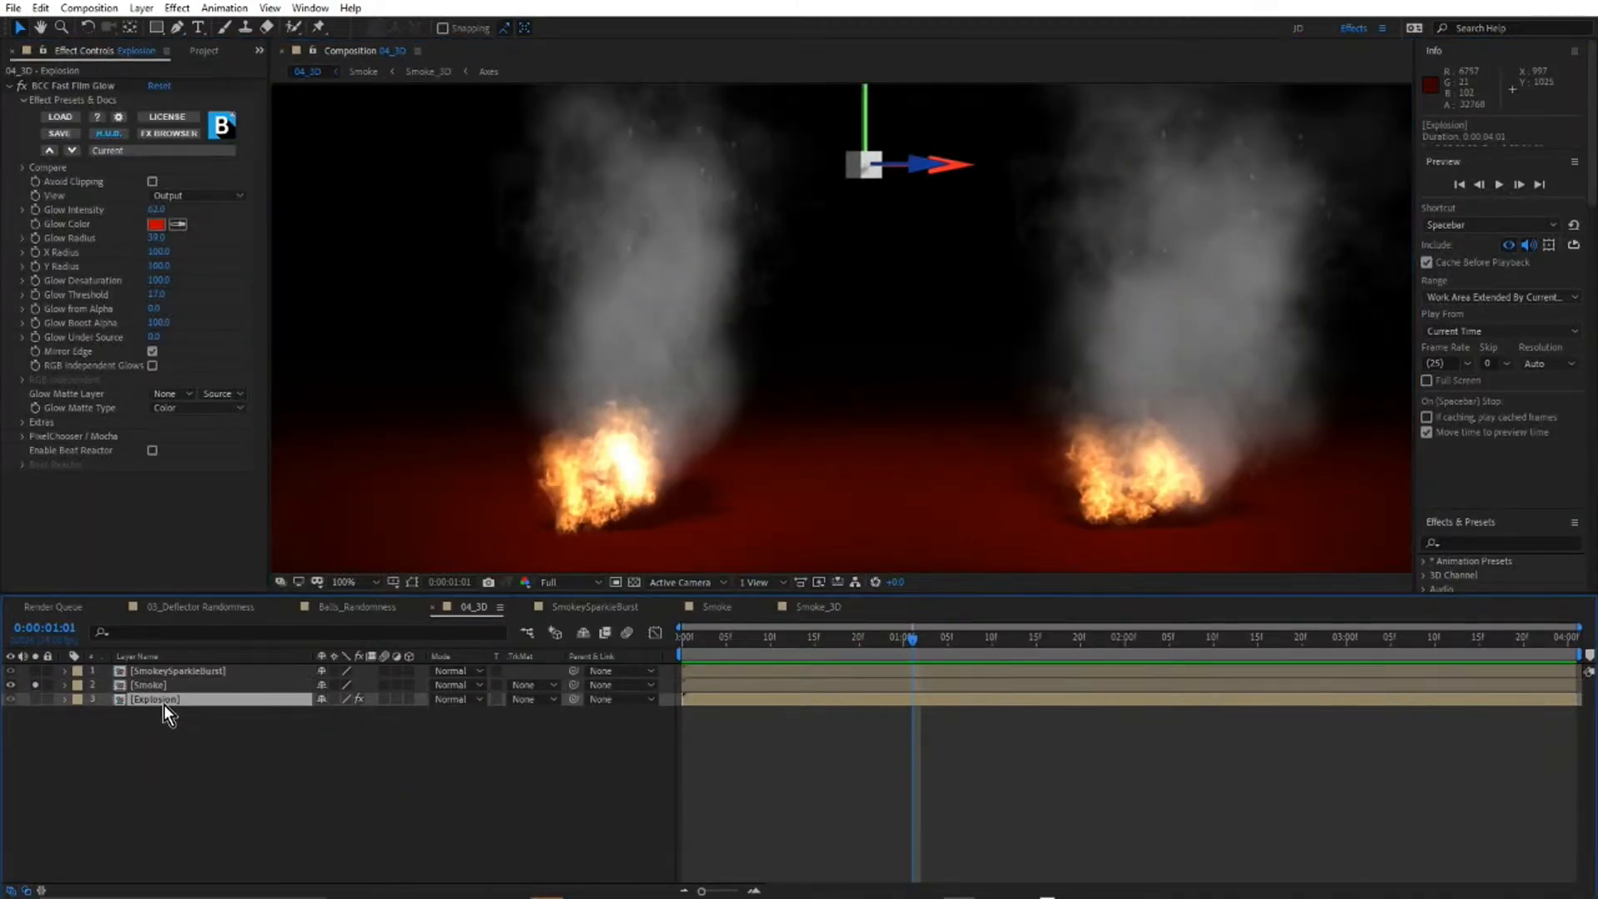
left_click(35, 700, "alt")
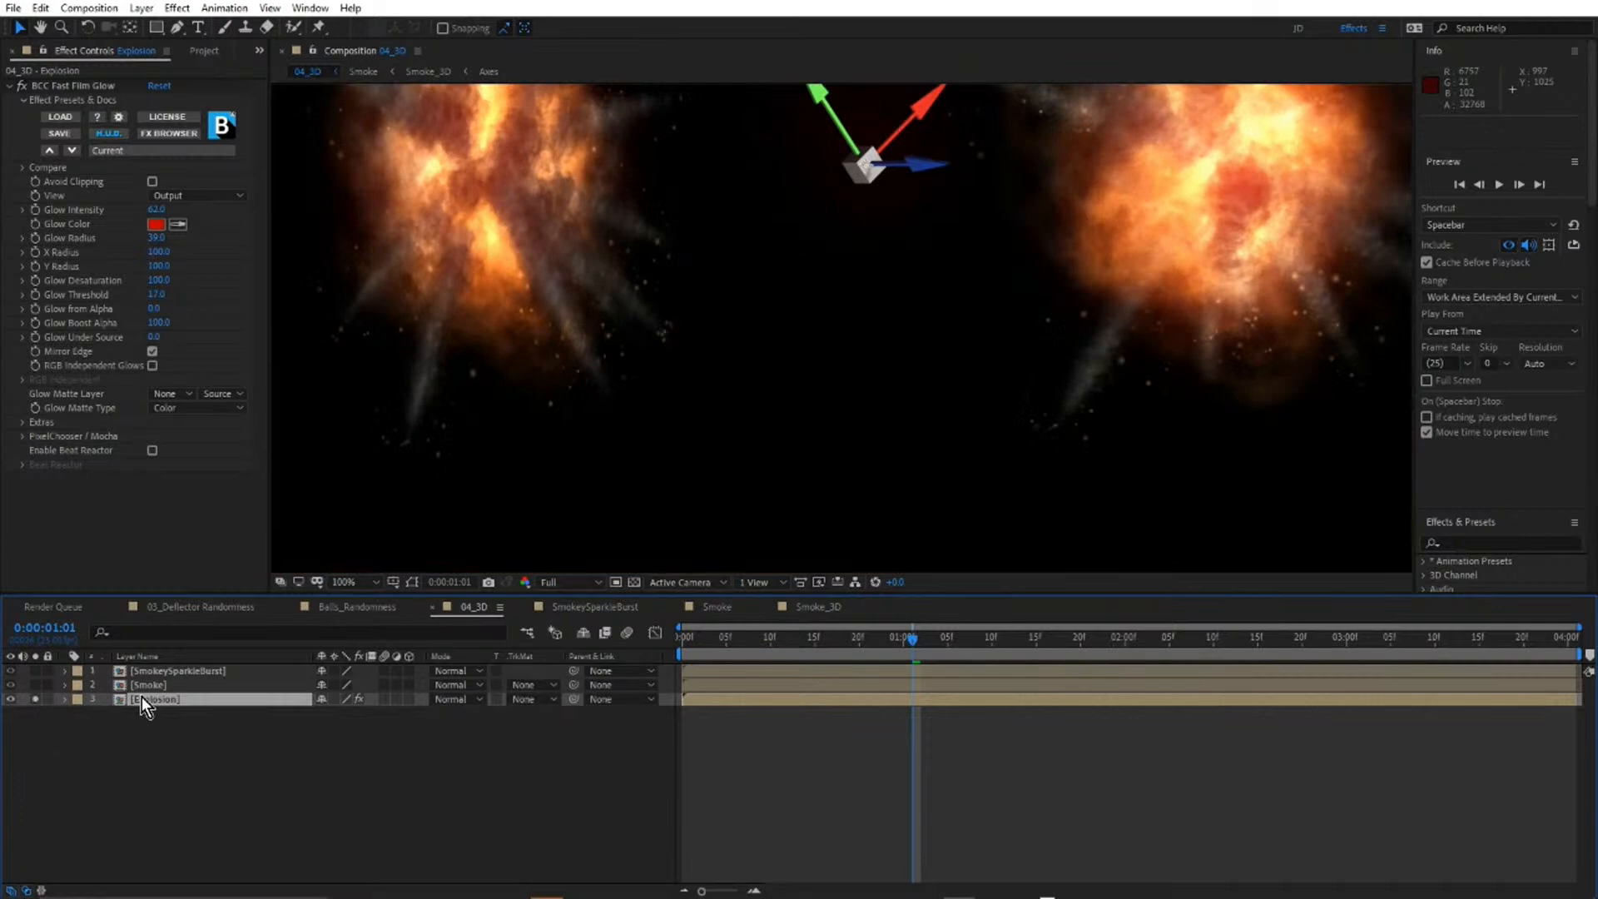
scroll(881, 348, "down", 2)
scroll(1014, 213, "up", 2)
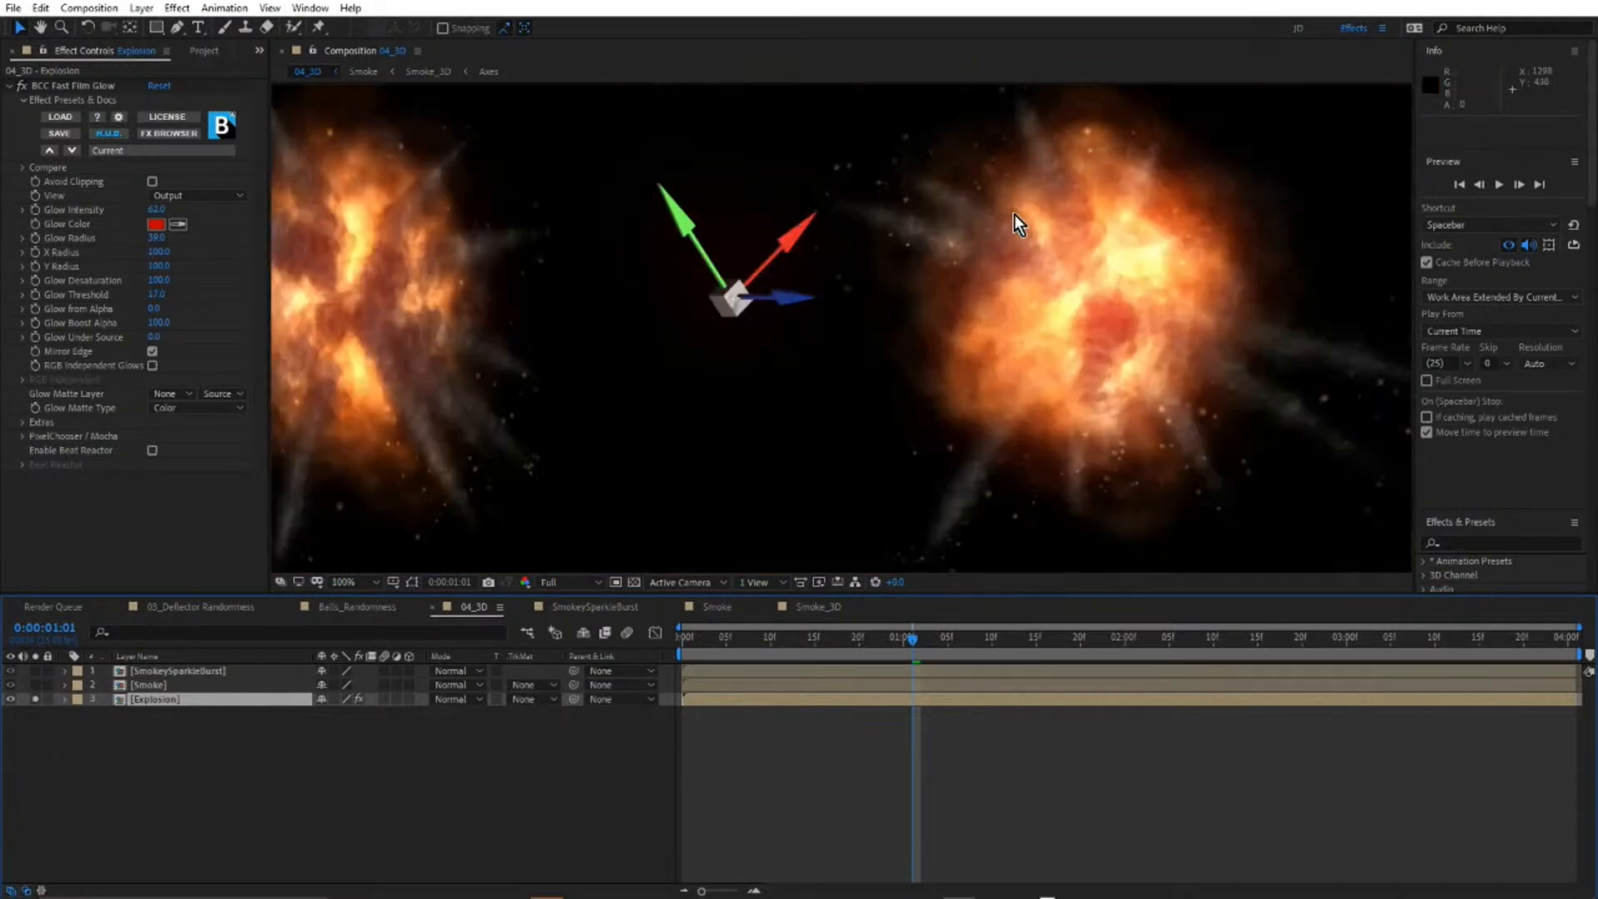
scroll(847, 312, "down", 2)
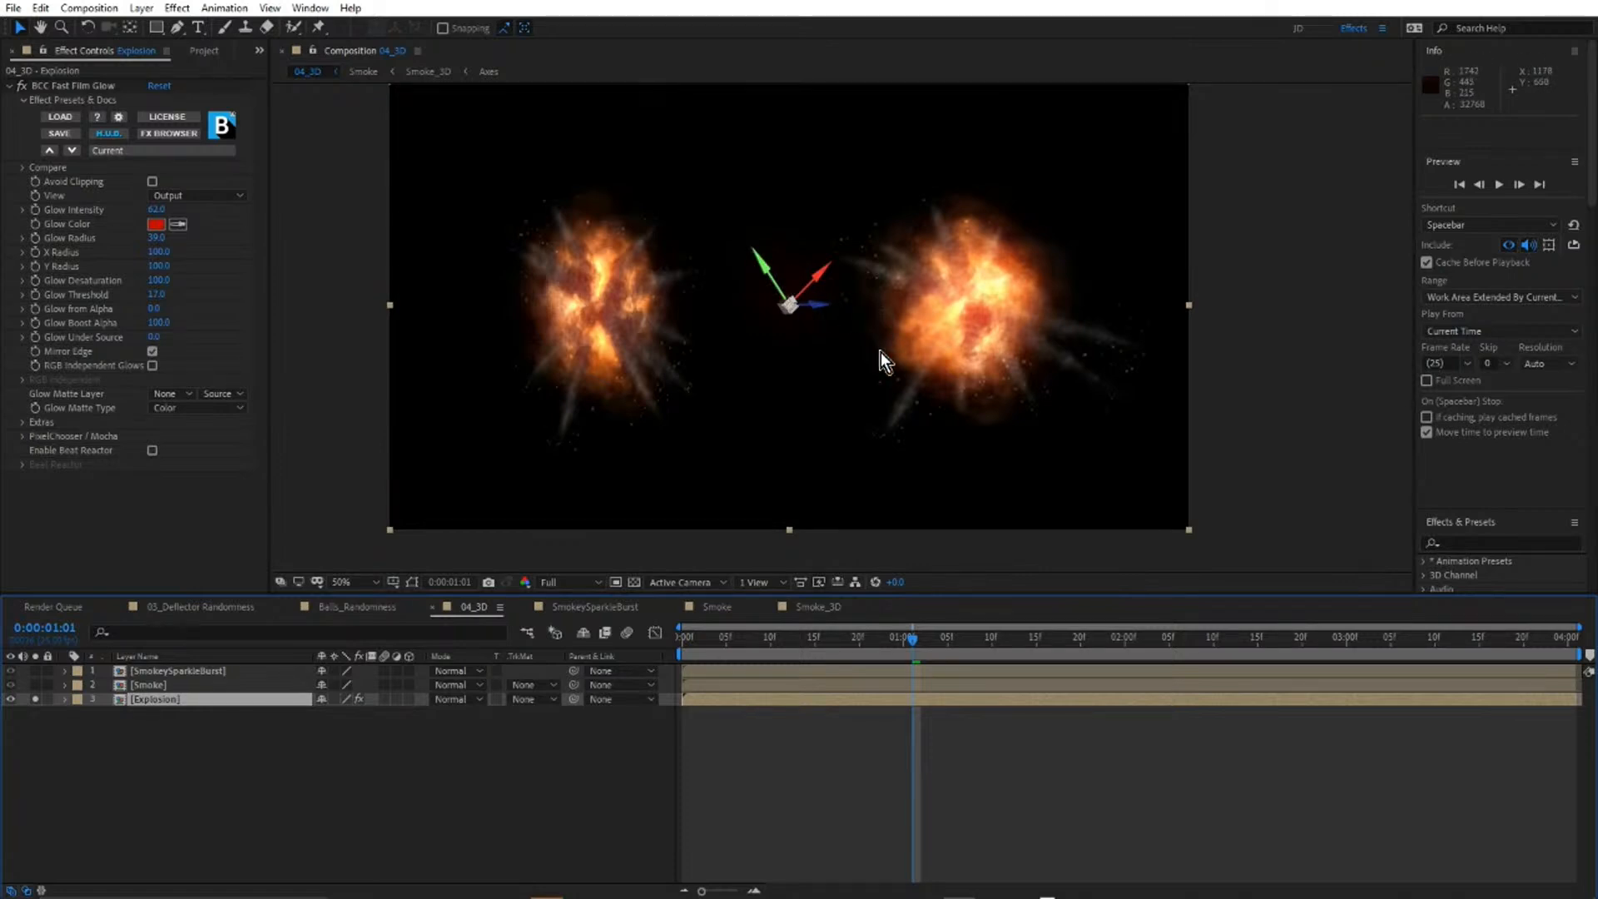
Play the two explosions at 100% in a maximized viewer, stop at 0:00:02:13, and restore the layout.
key("grave")
scroll(854, 497, "up", 2)
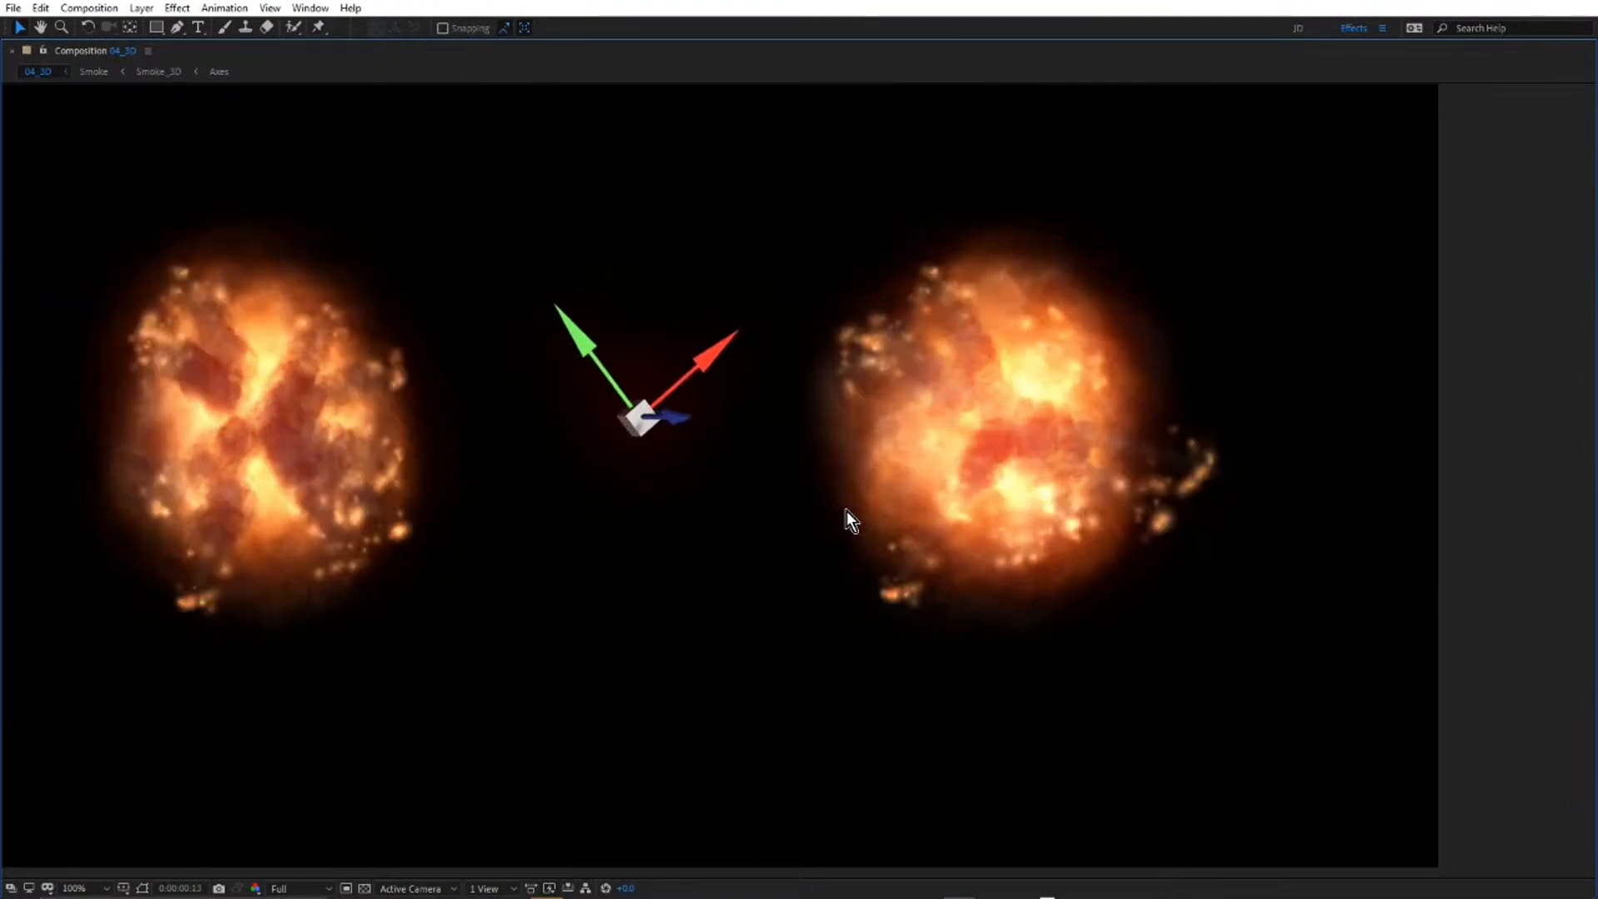
key("space")
left_click_drag(835, 493, 975, 485)
key("space")
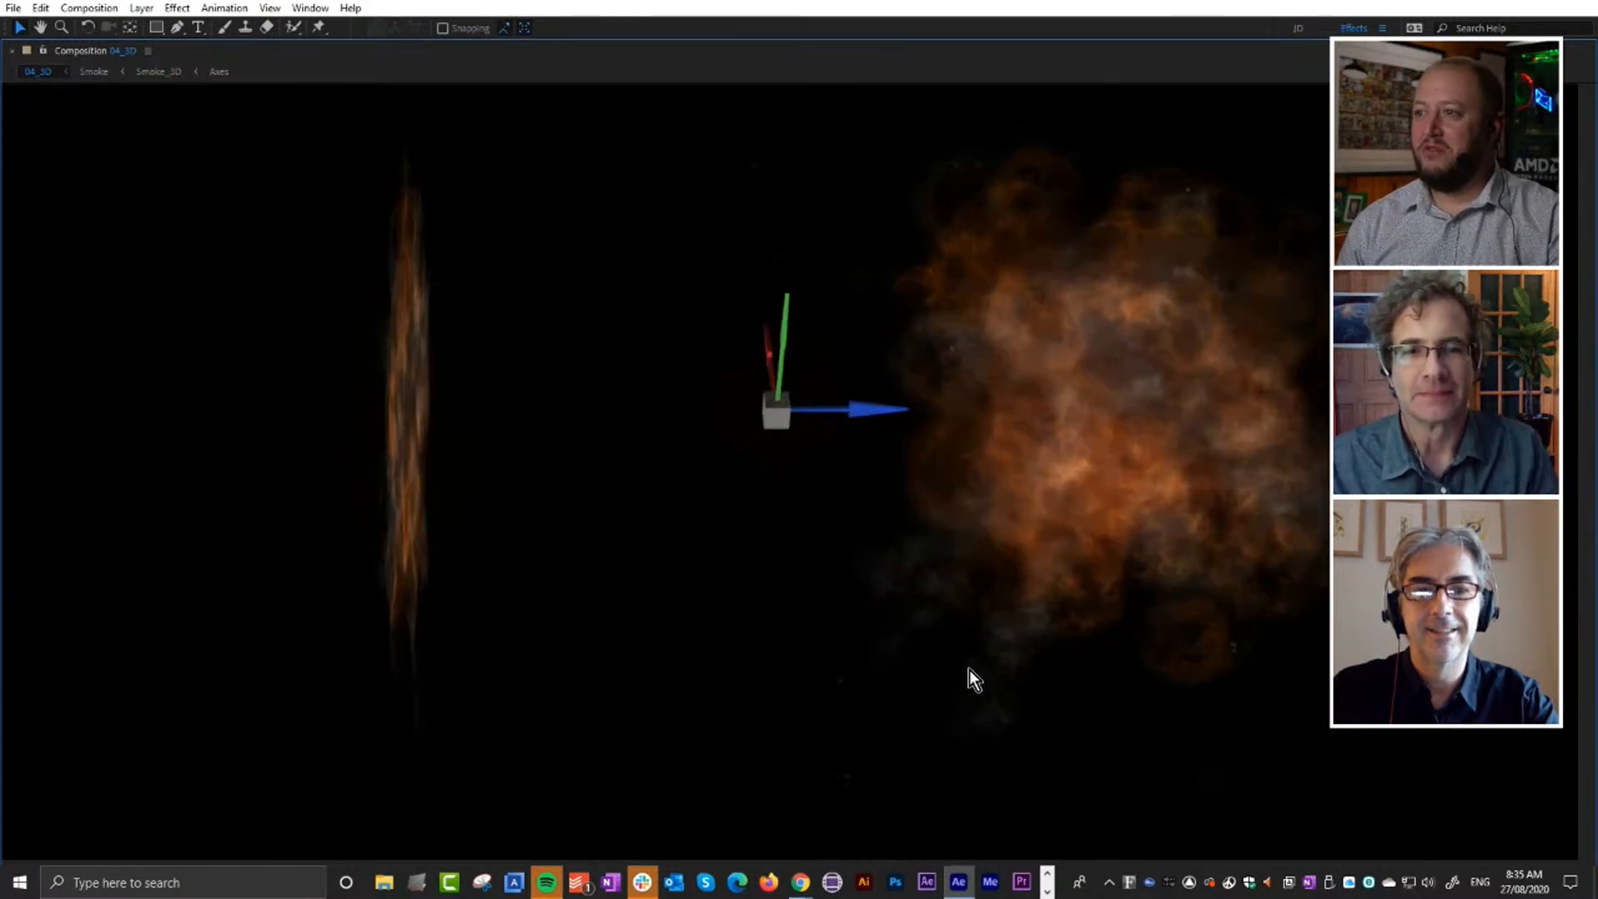
key("grave")
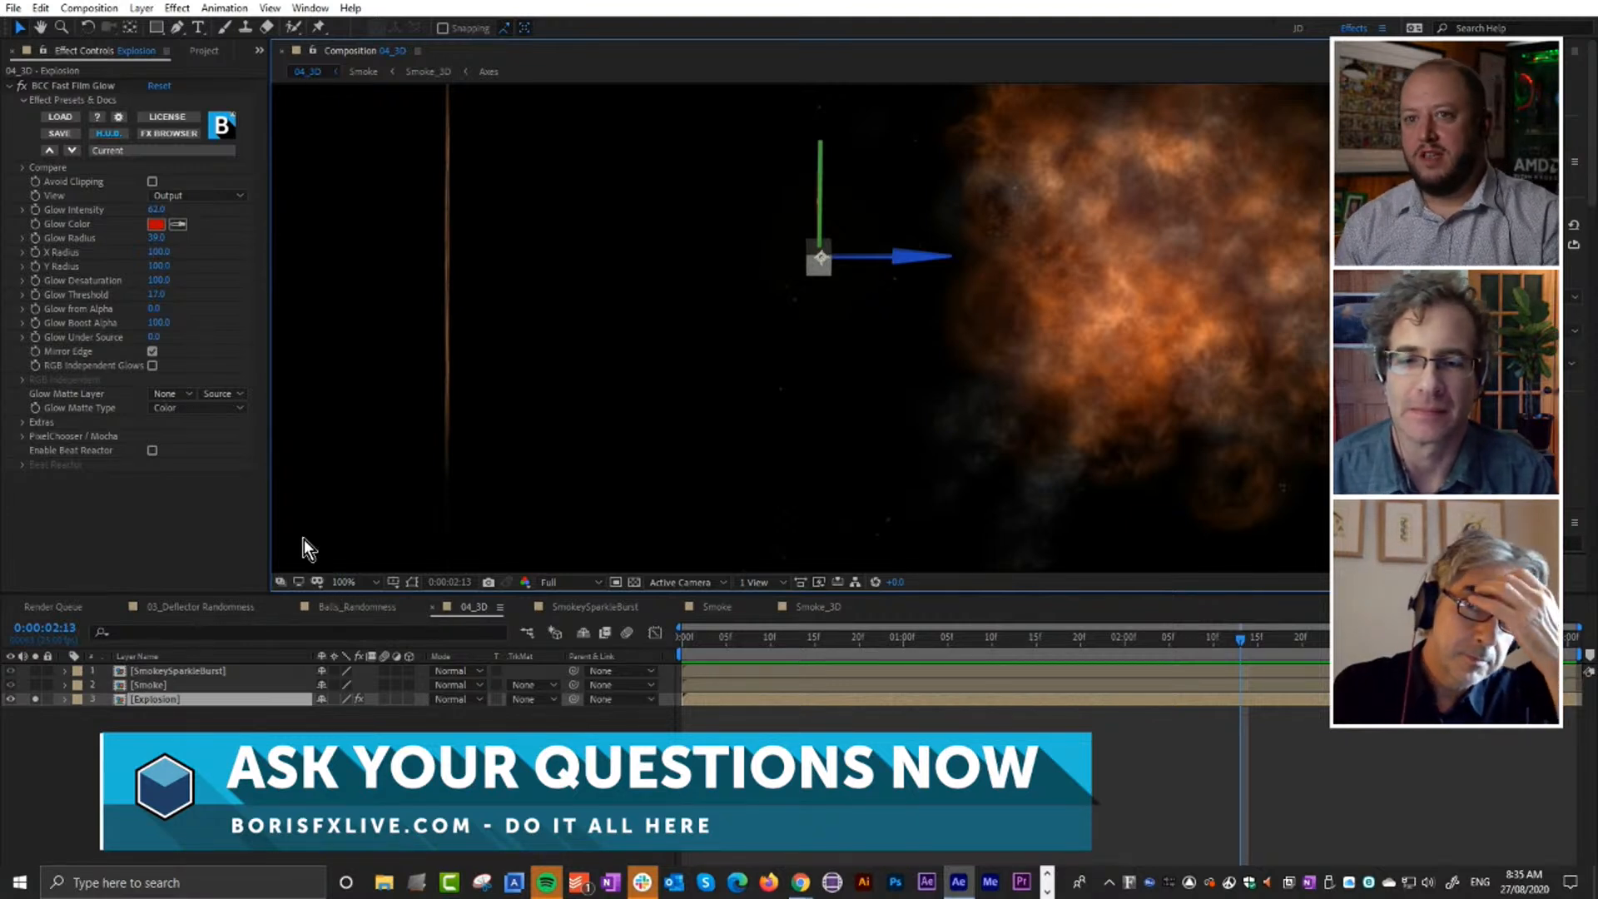
Open the 00_NewFeatures composition from the project's Main folder and show its feature list in a maximized viewer.
left_click(202, 50)
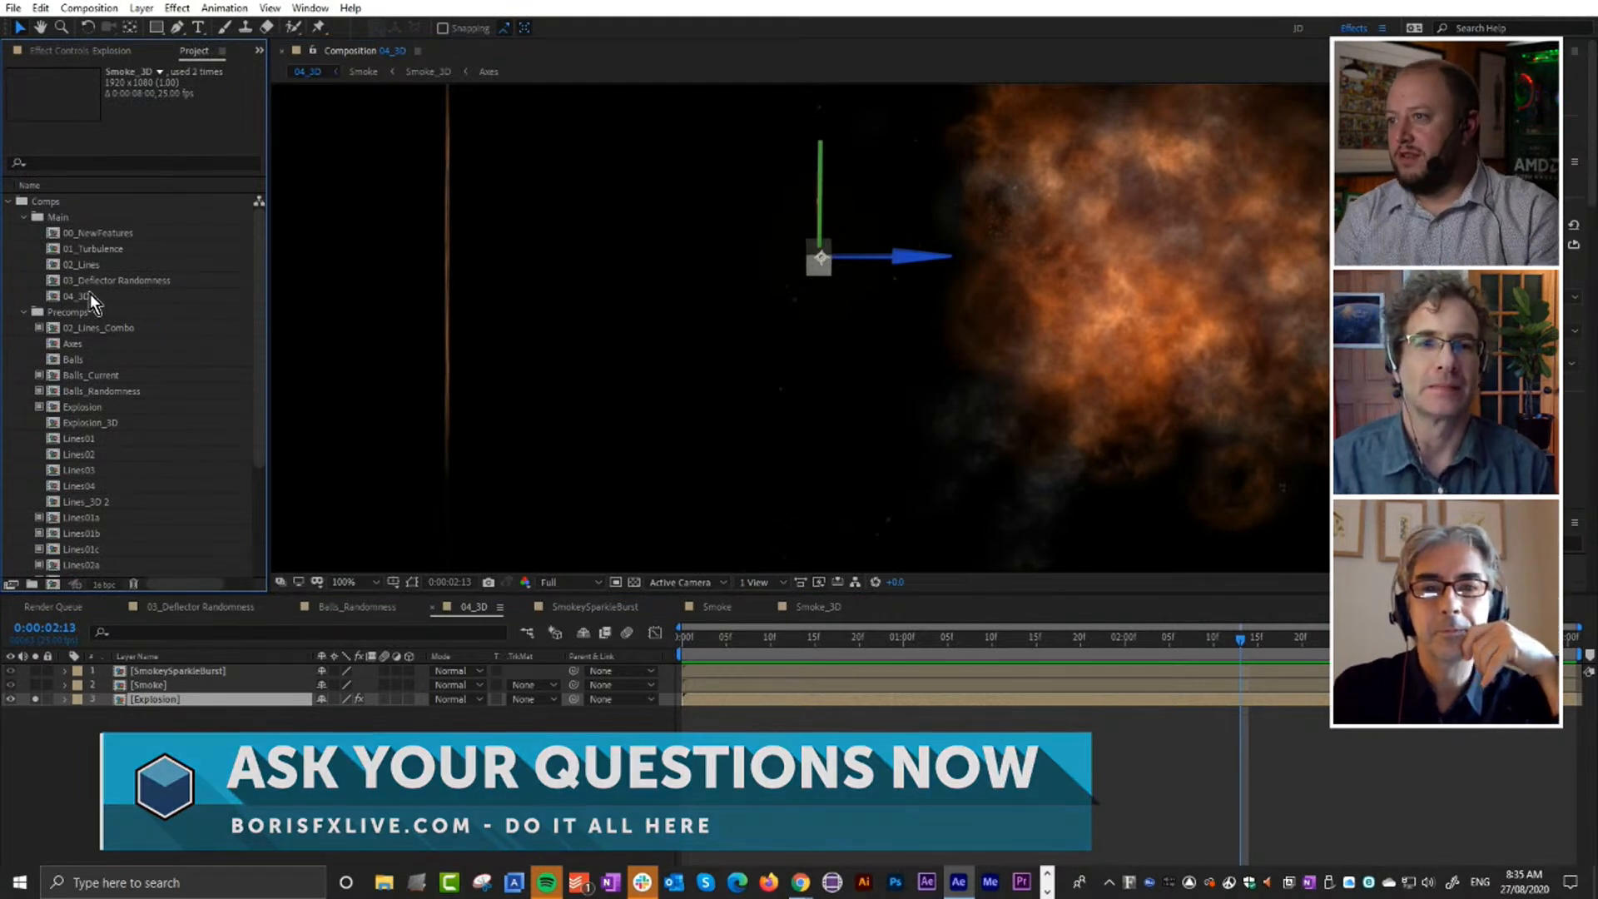
double_click(100, 233)
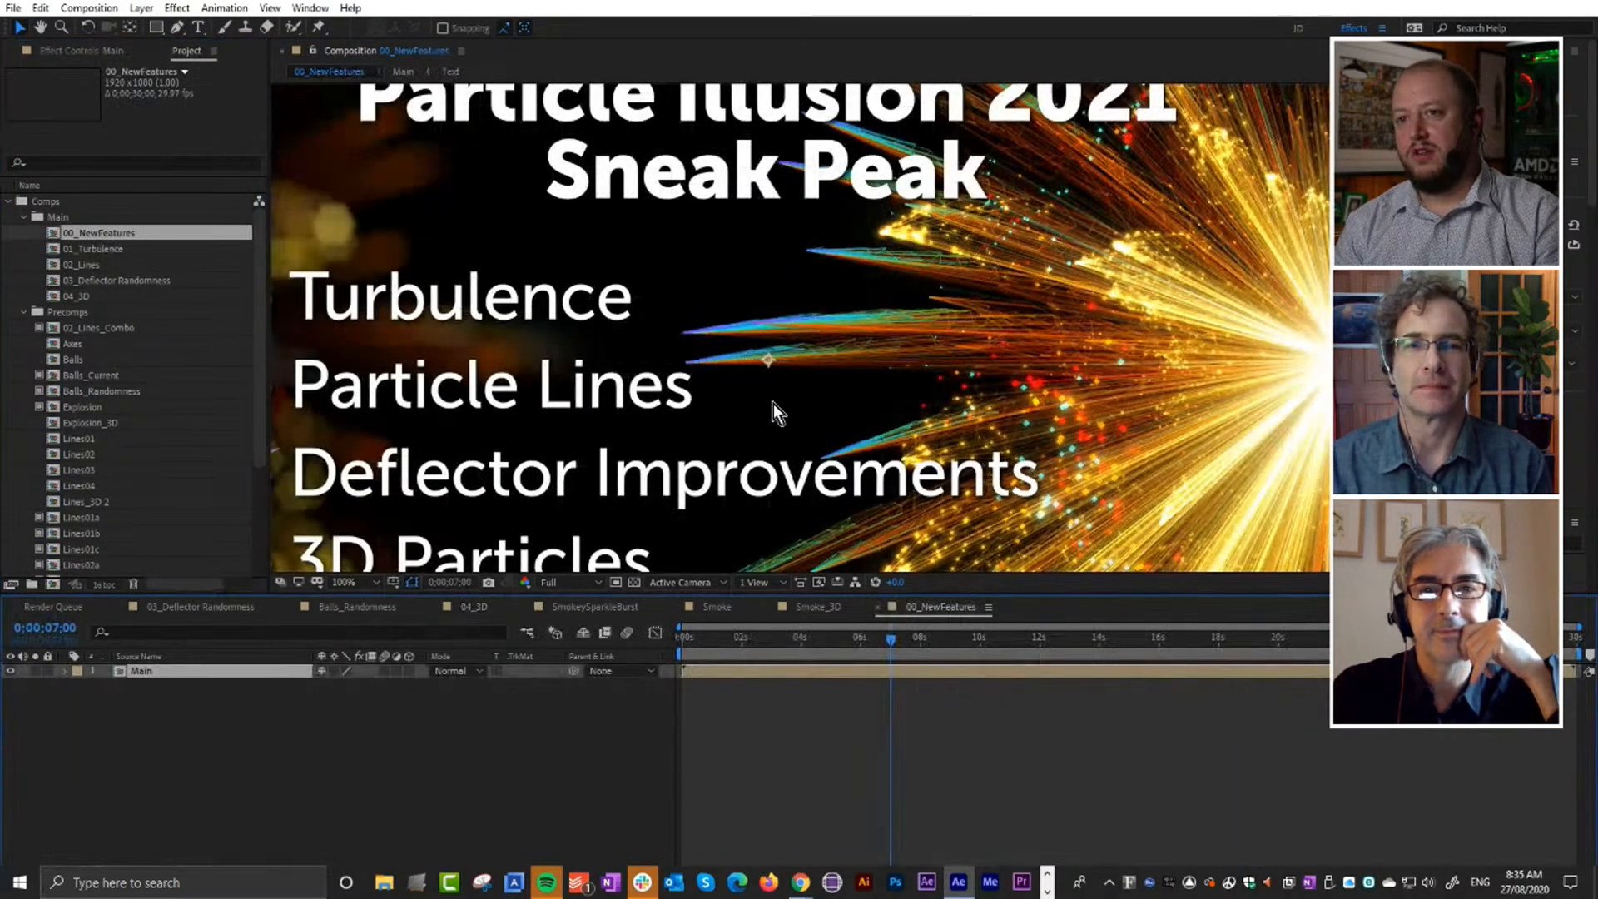
key("grave")
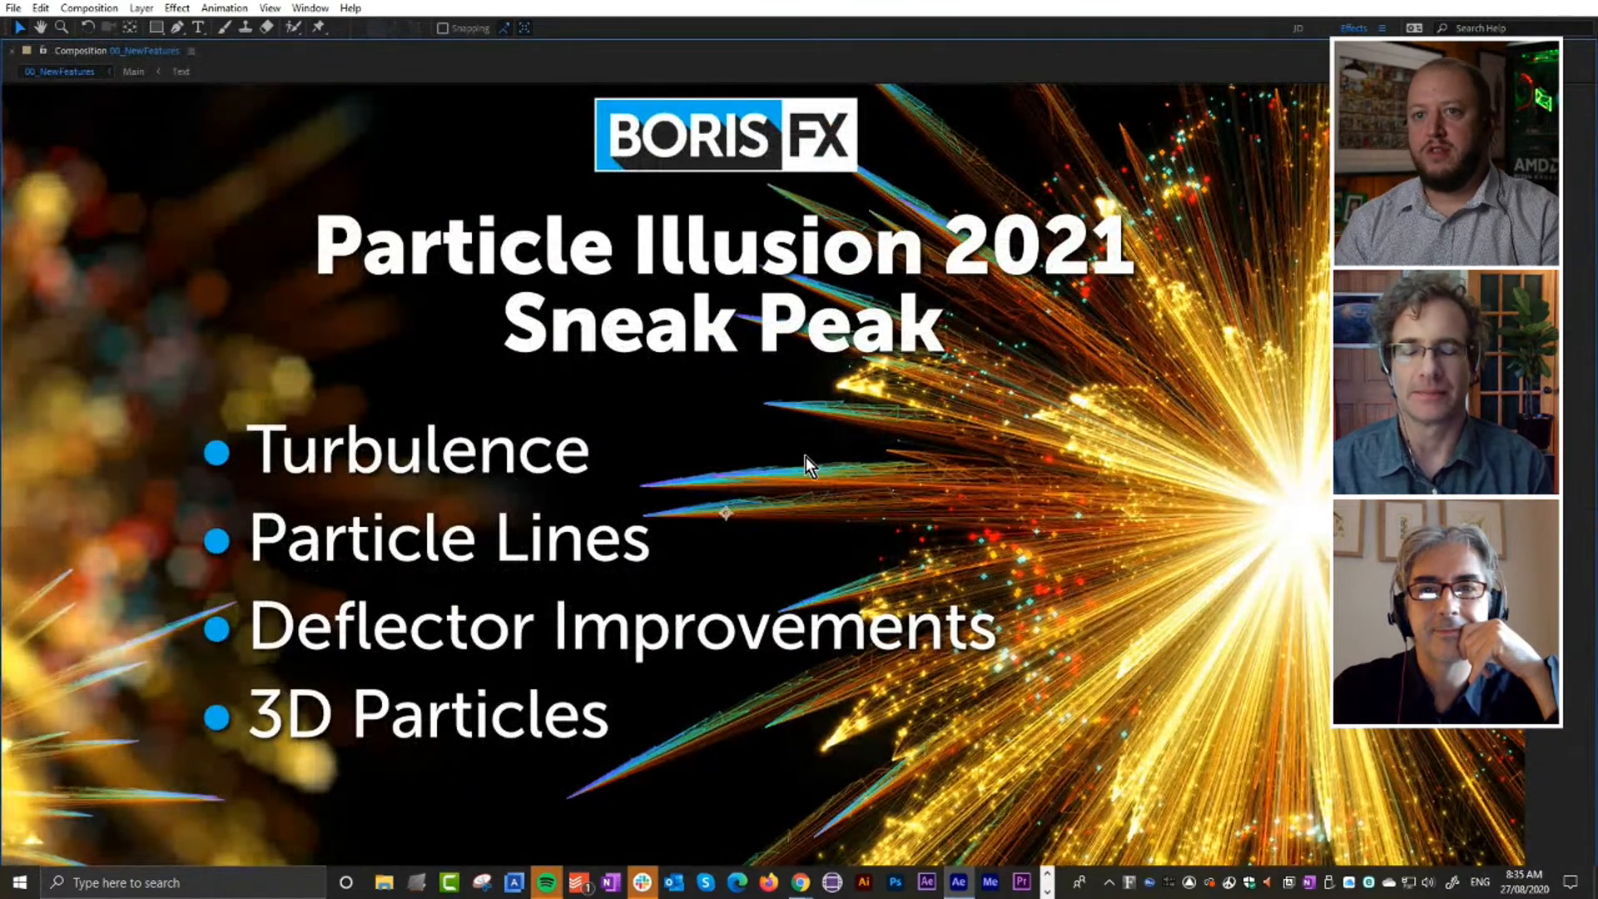
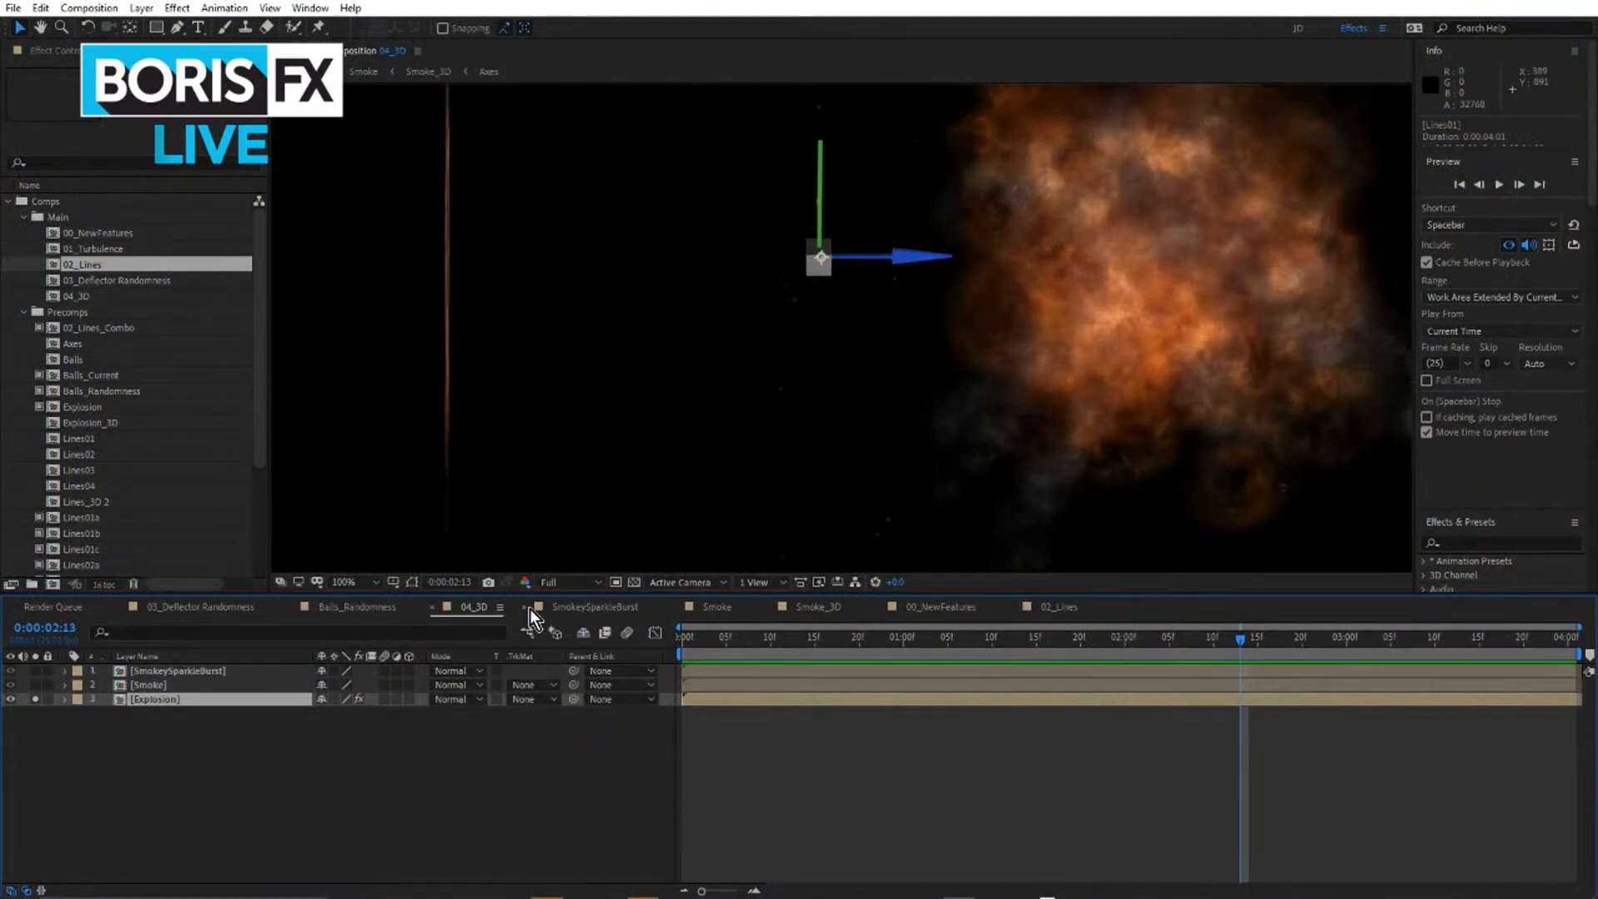
Open the Explosion precomp from 04_3D, and open its nested Explosion_3D composition.
left_click(526, 771)
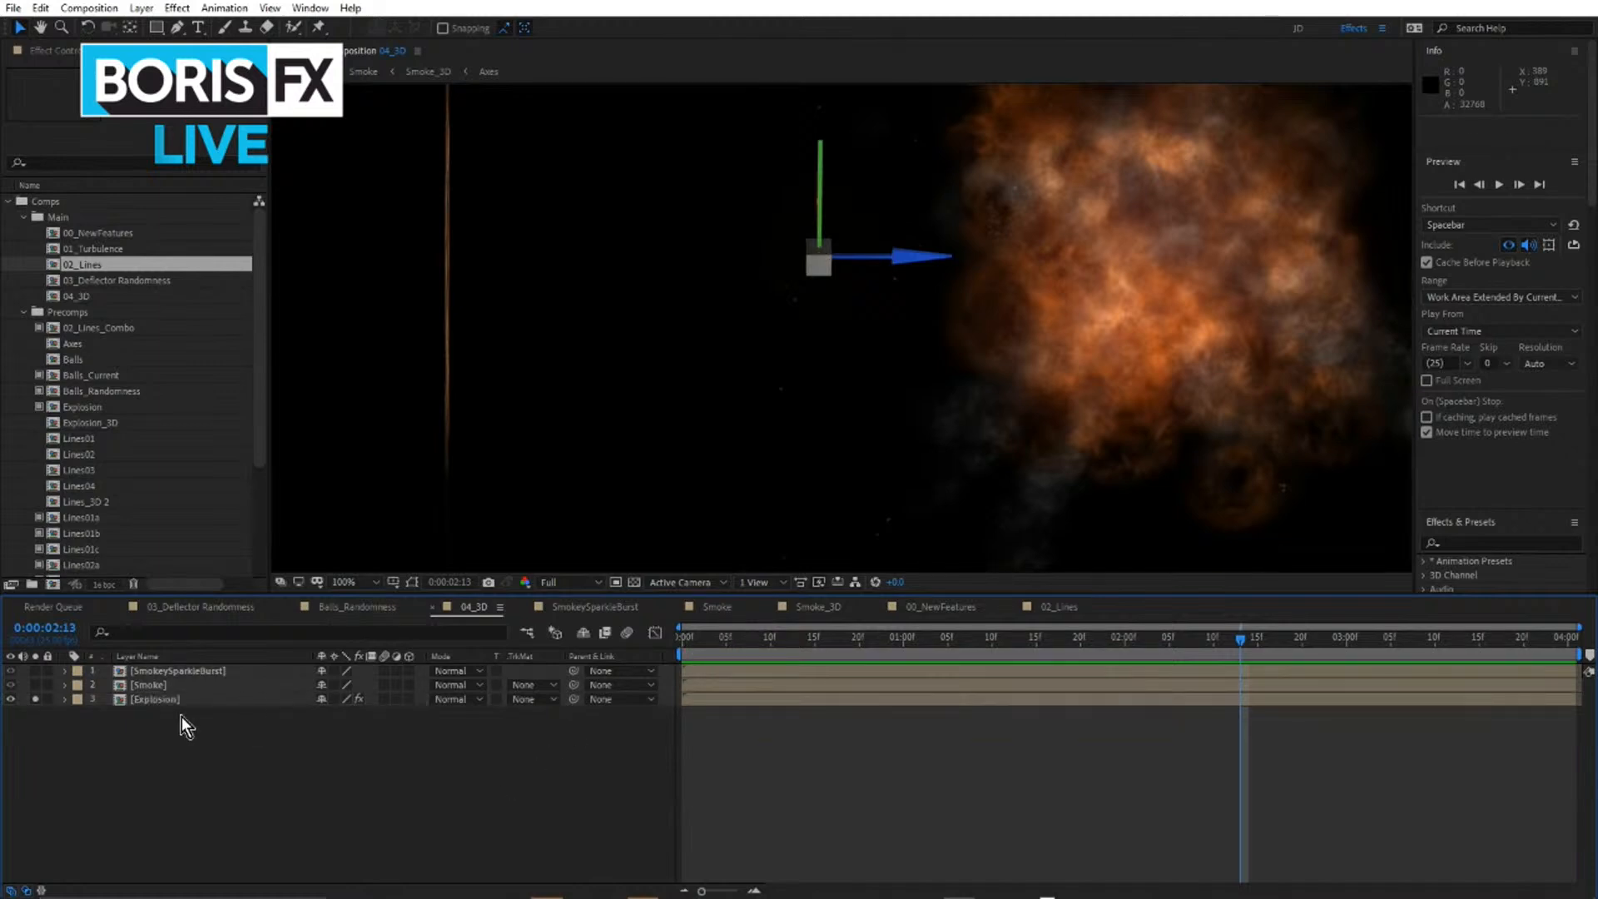
double_click(147, 698)
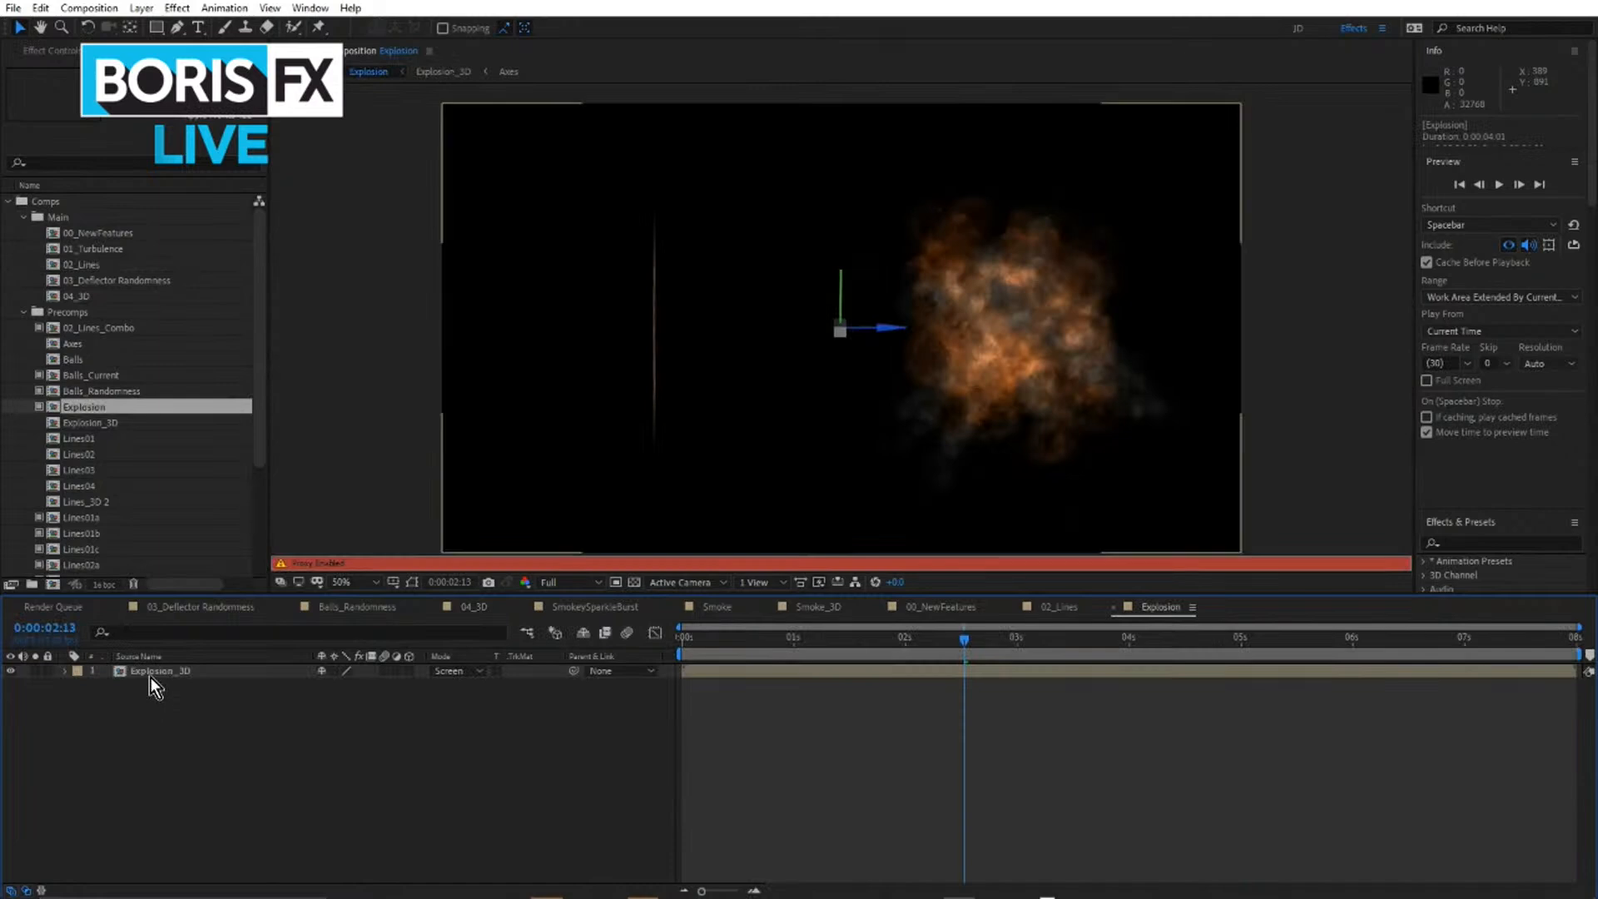
double_click(151, 673)
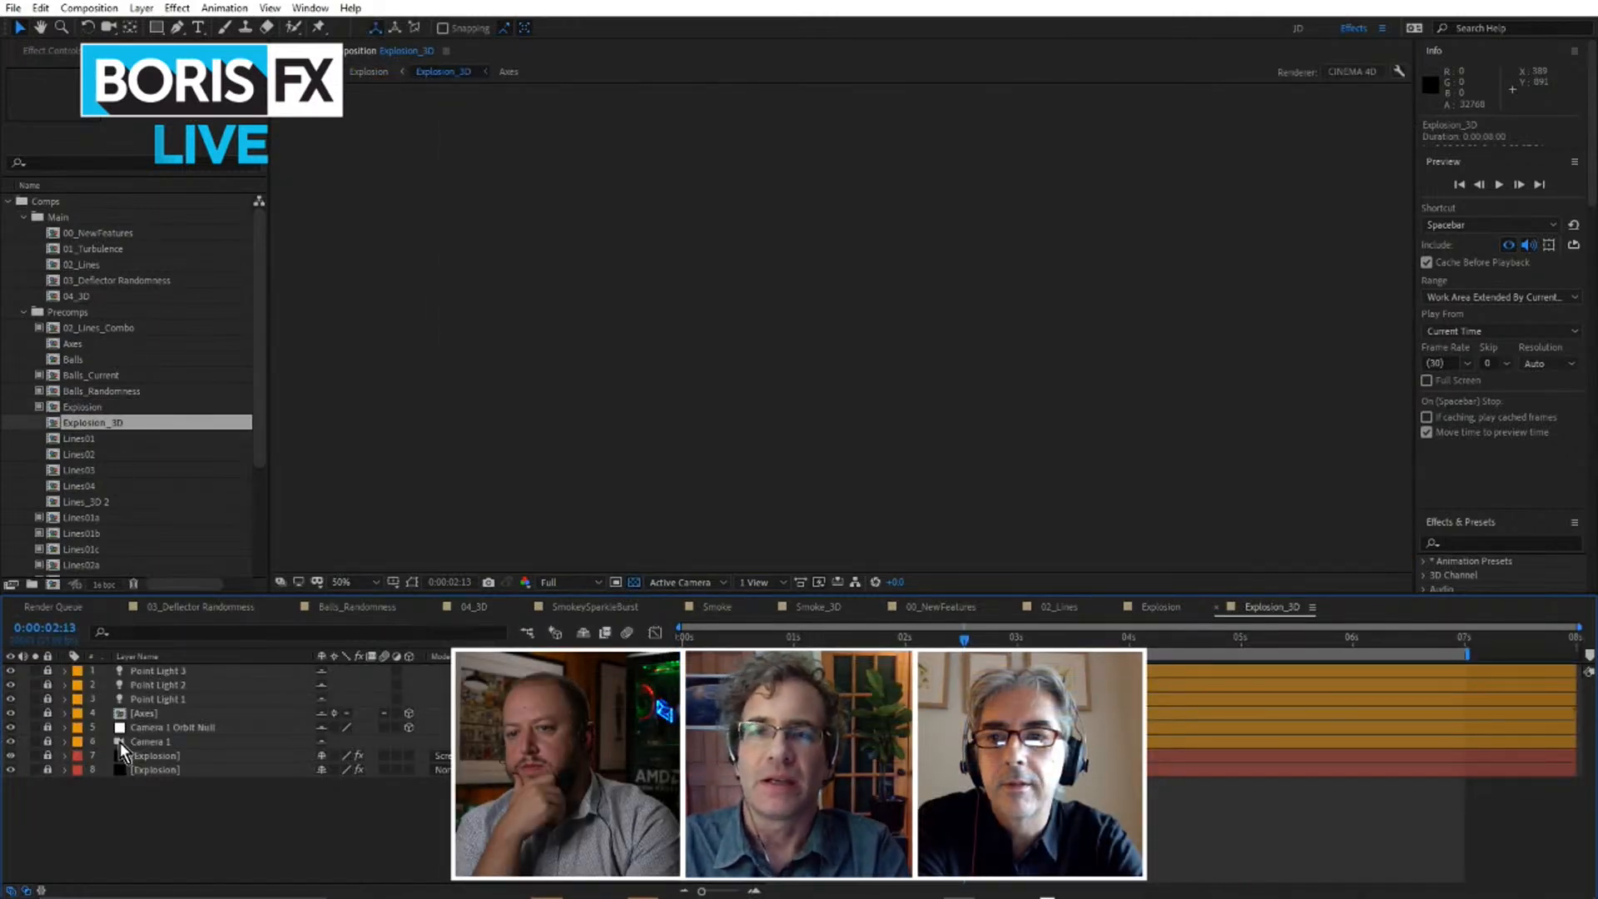
left_click(239, 440)
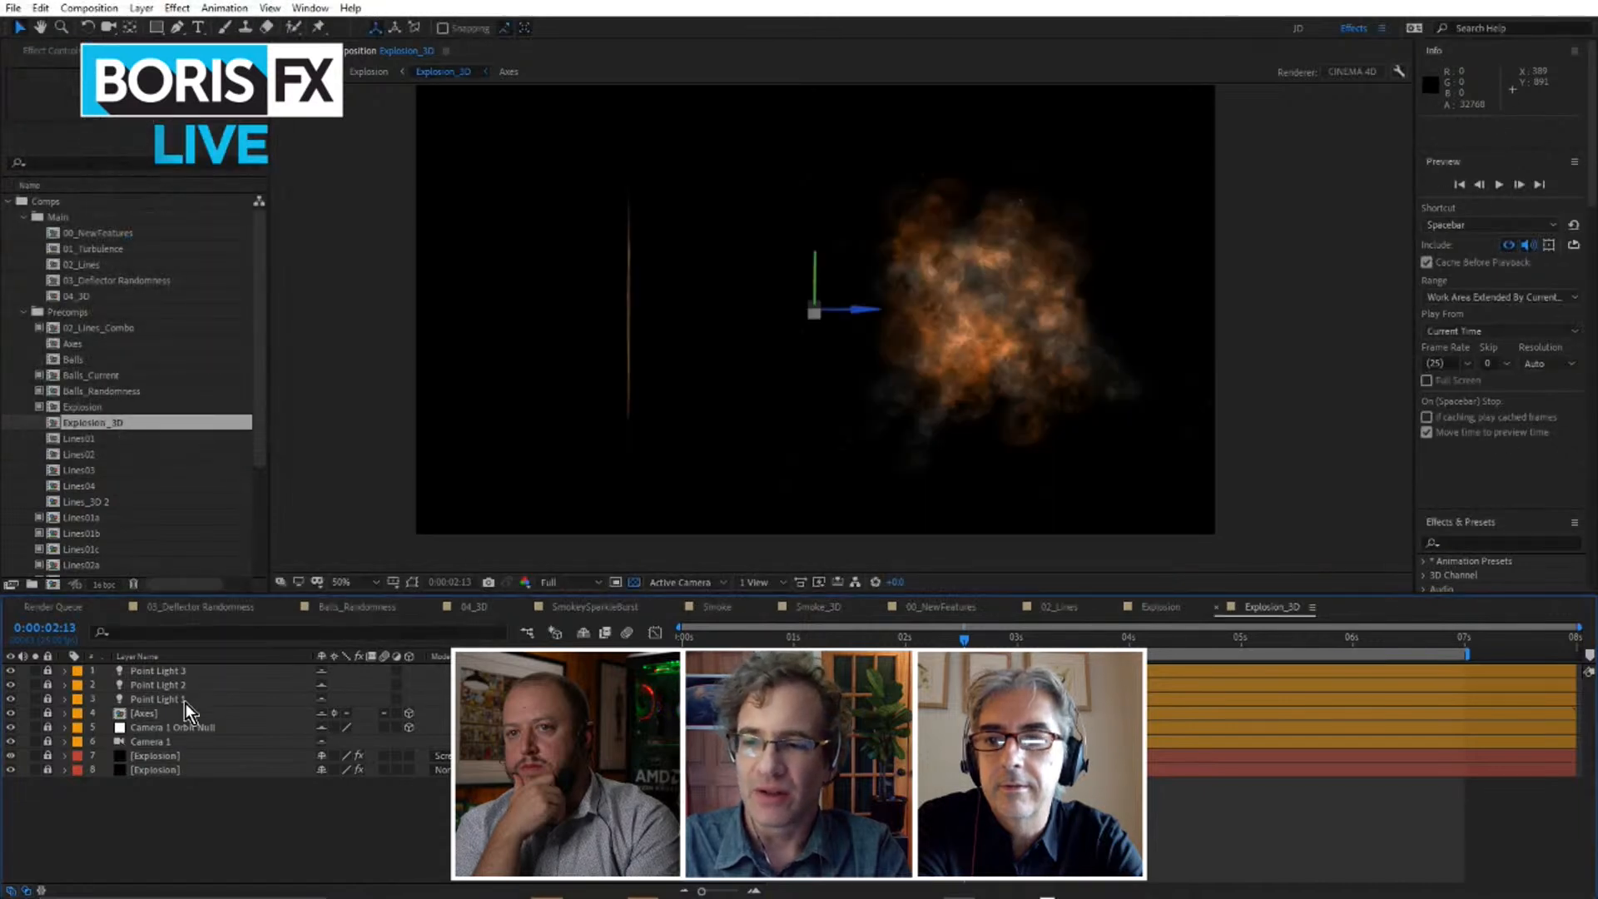
Unlock both Explosion layers in Explosion_3D and launch Particle Illusion from the upper one's BCC Particle Illusion effect.
left_click(48, 755)
left_click(48, 769)
left_click(158, 767)
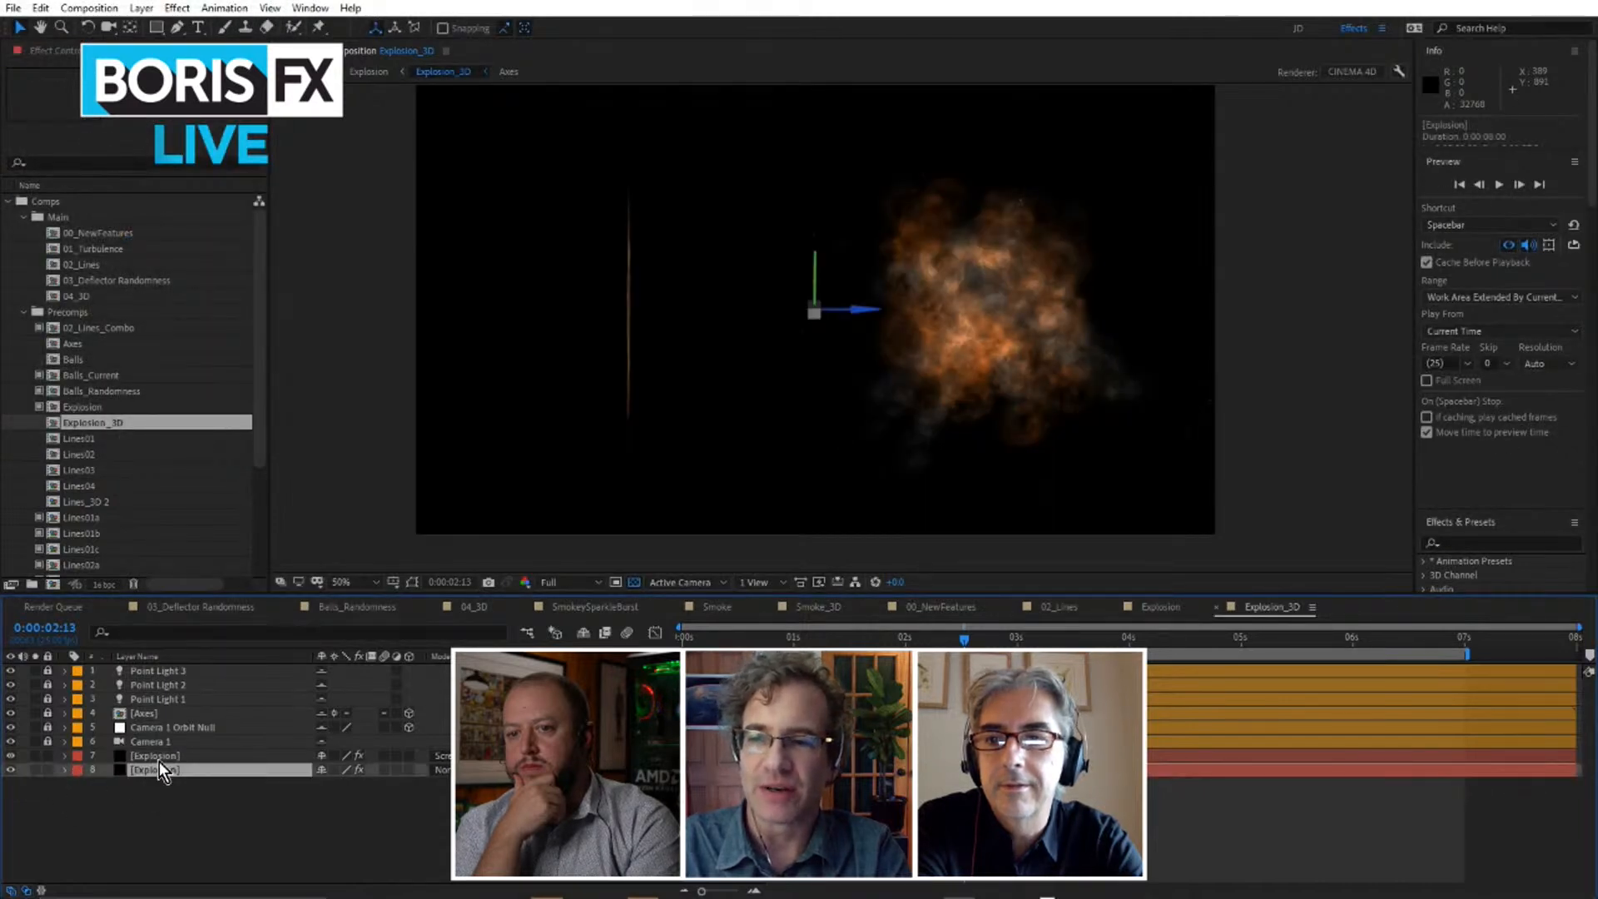
left_click(158, 756)
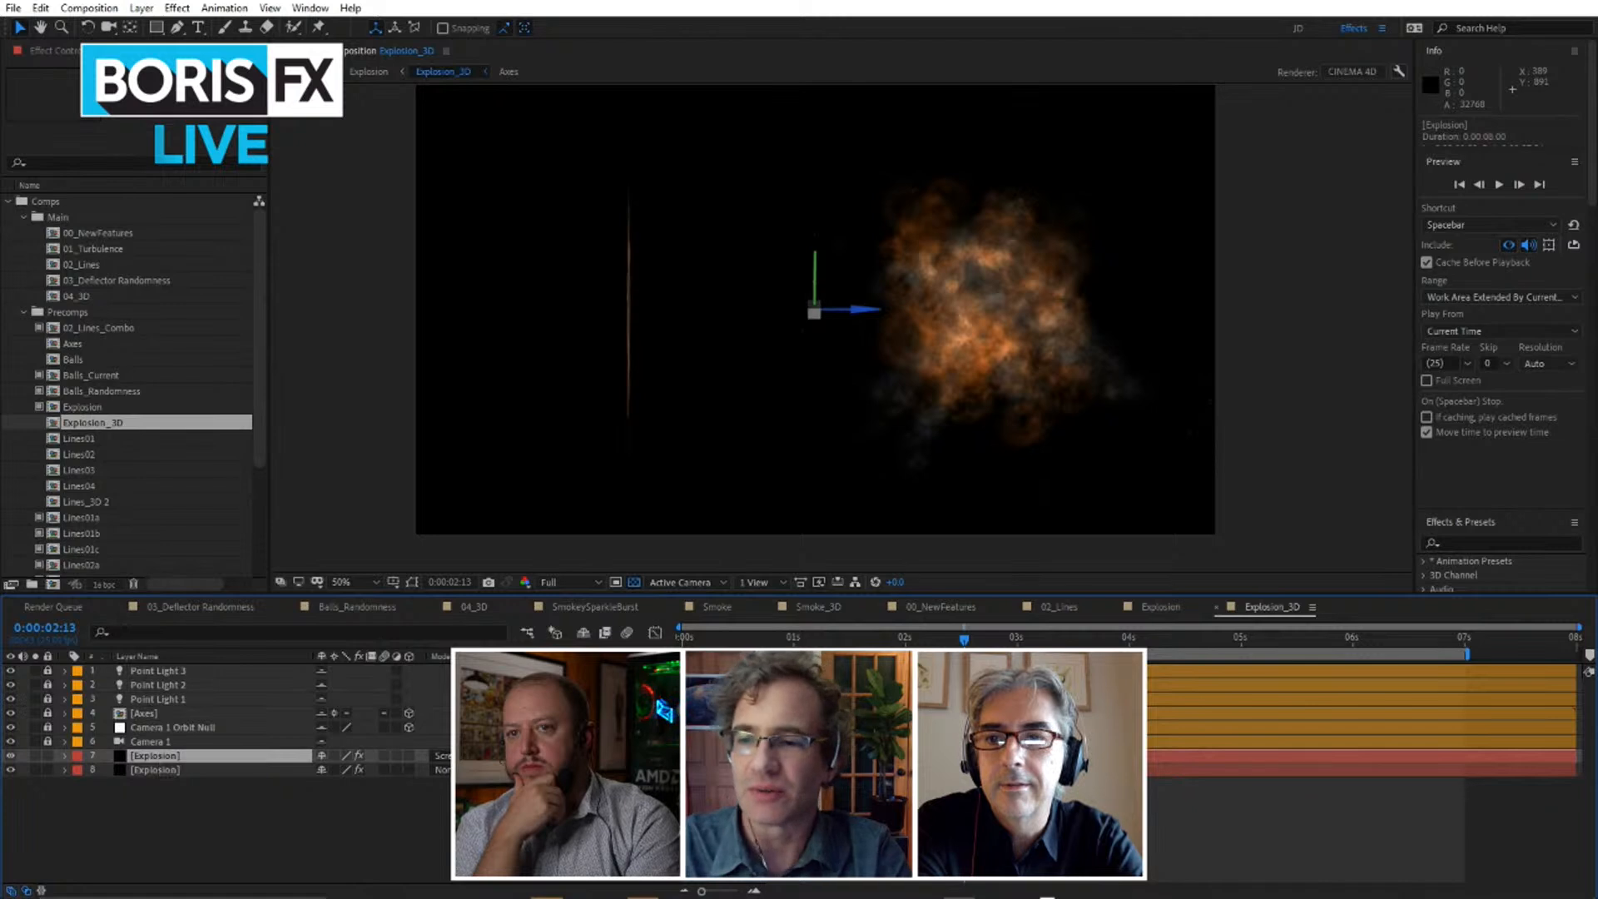
key("F3")
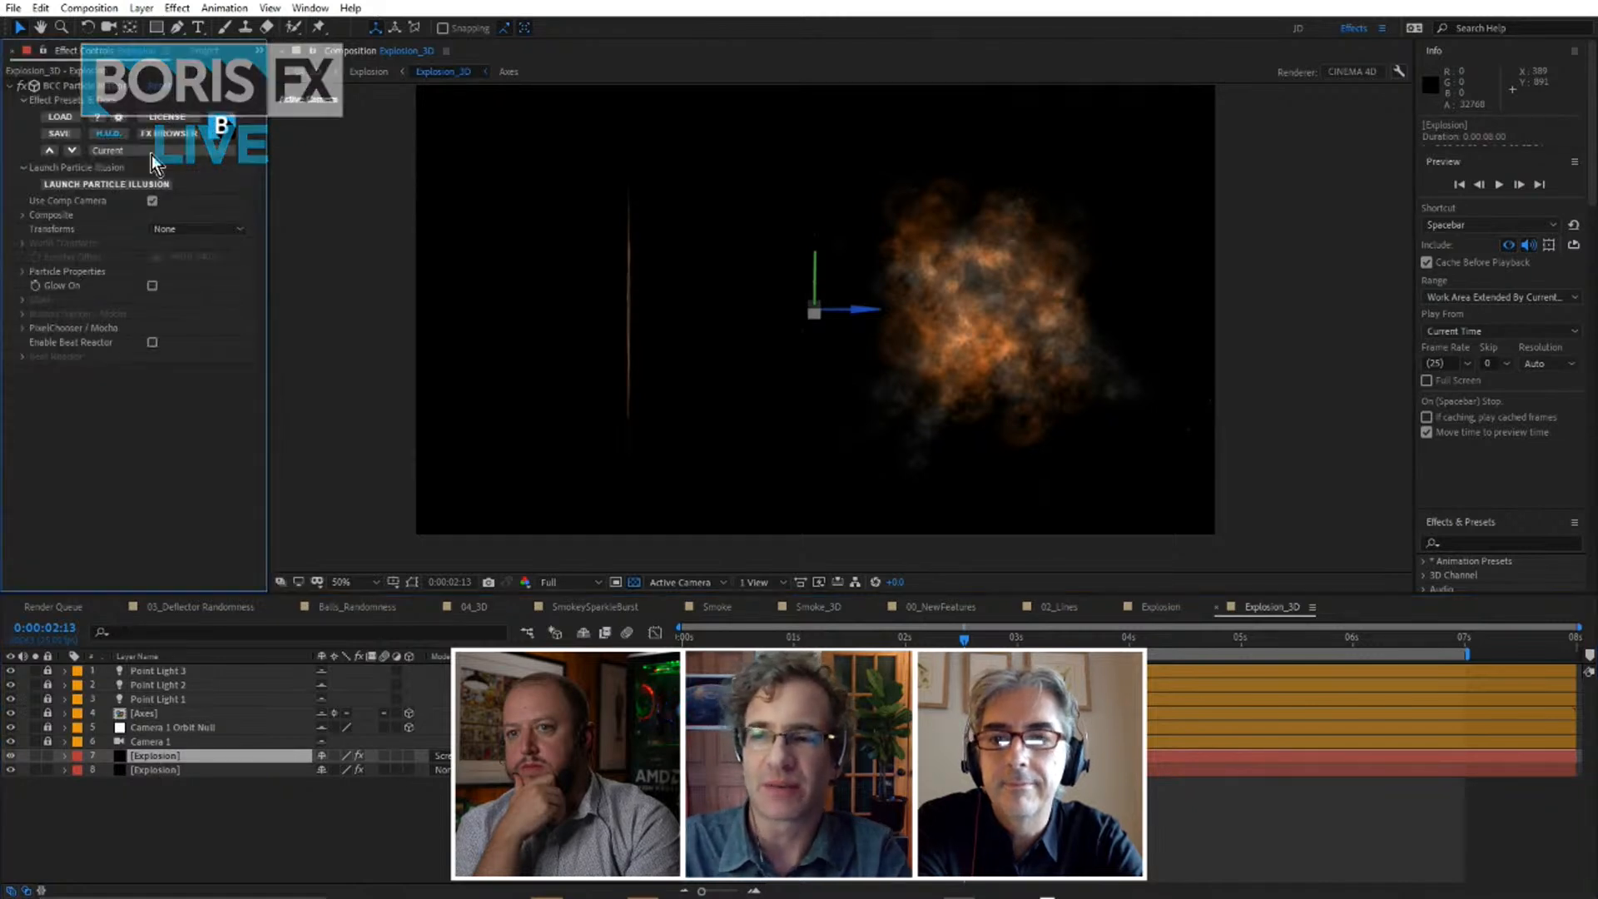
left_click(127, 186)
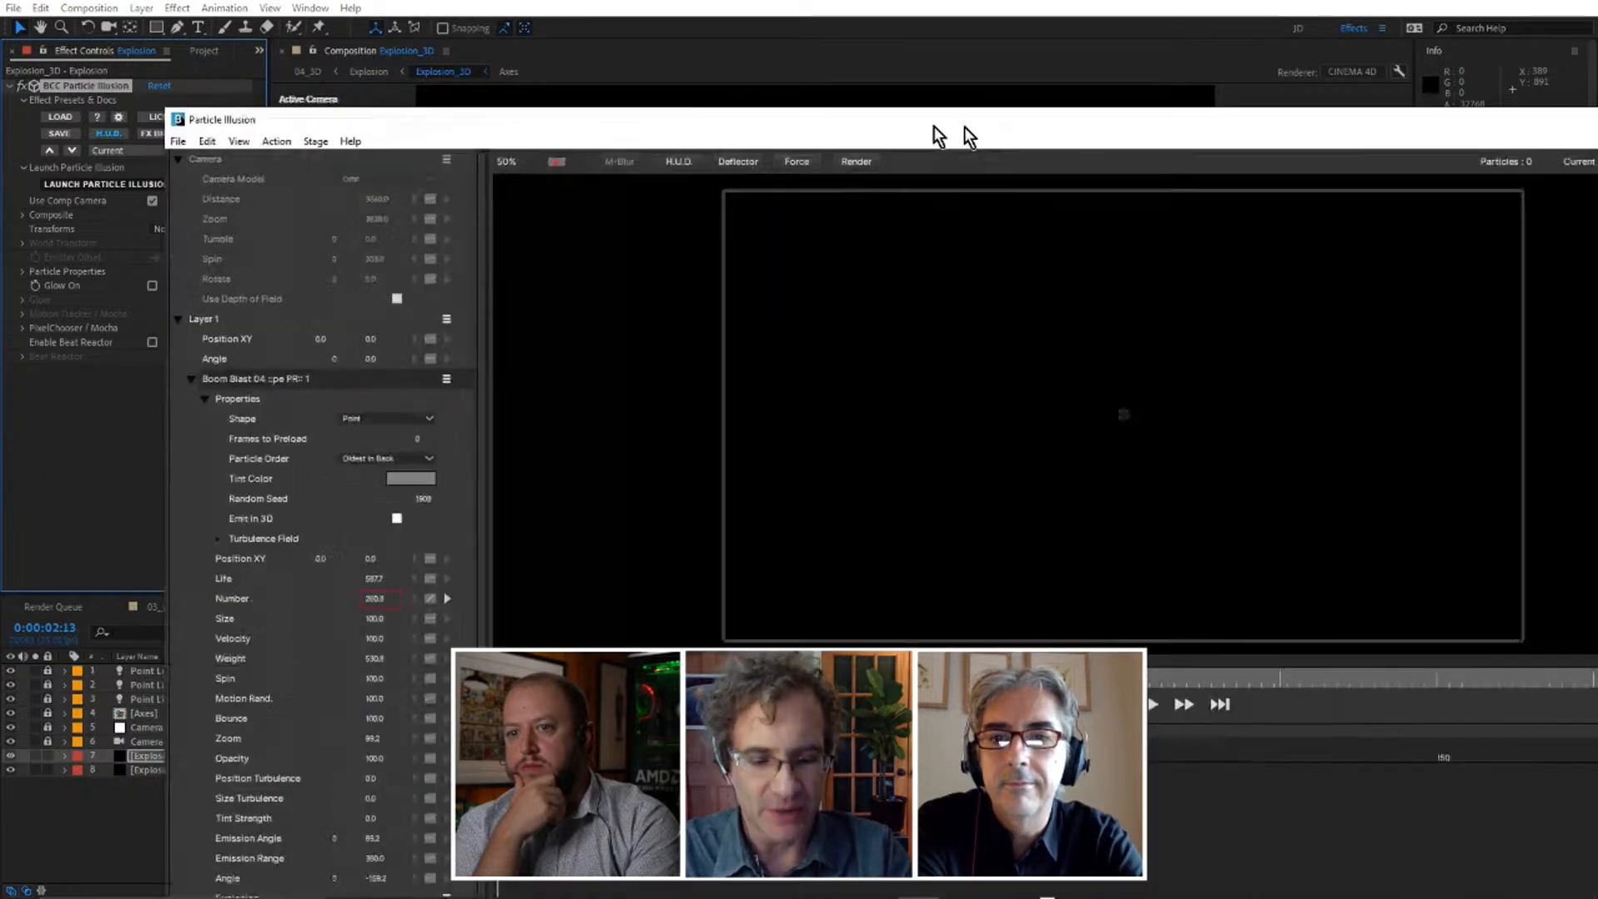
Maximize the Particle Illusion window and show the emitter library beside the controls and stage.
left_click_drag(945, 132, 600, 131)
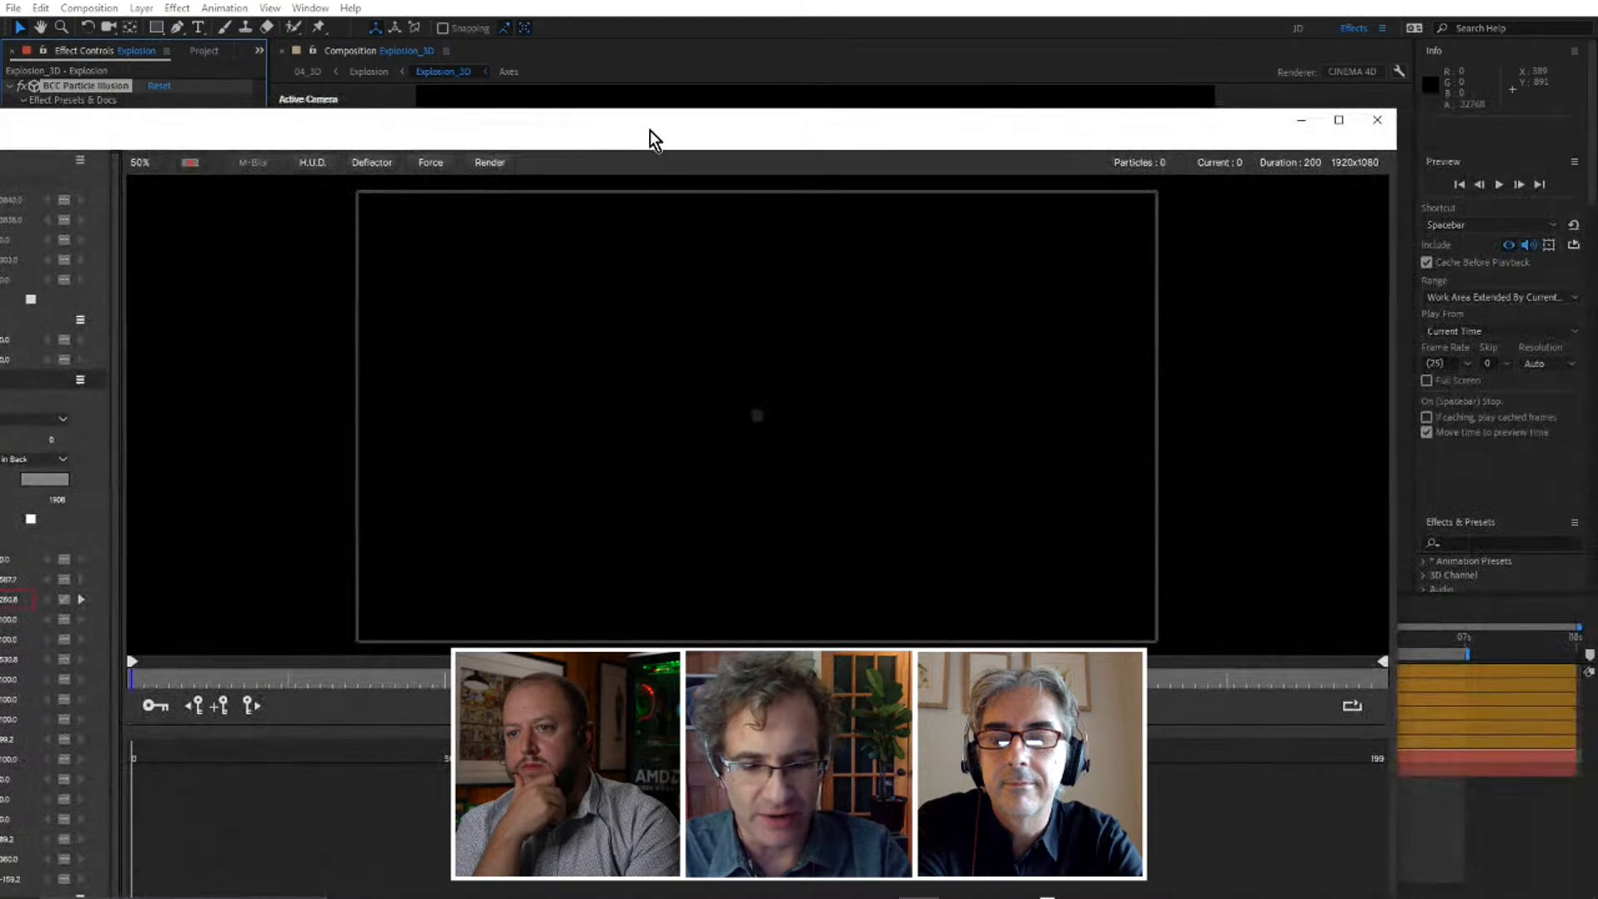
left_click(1340, 123)
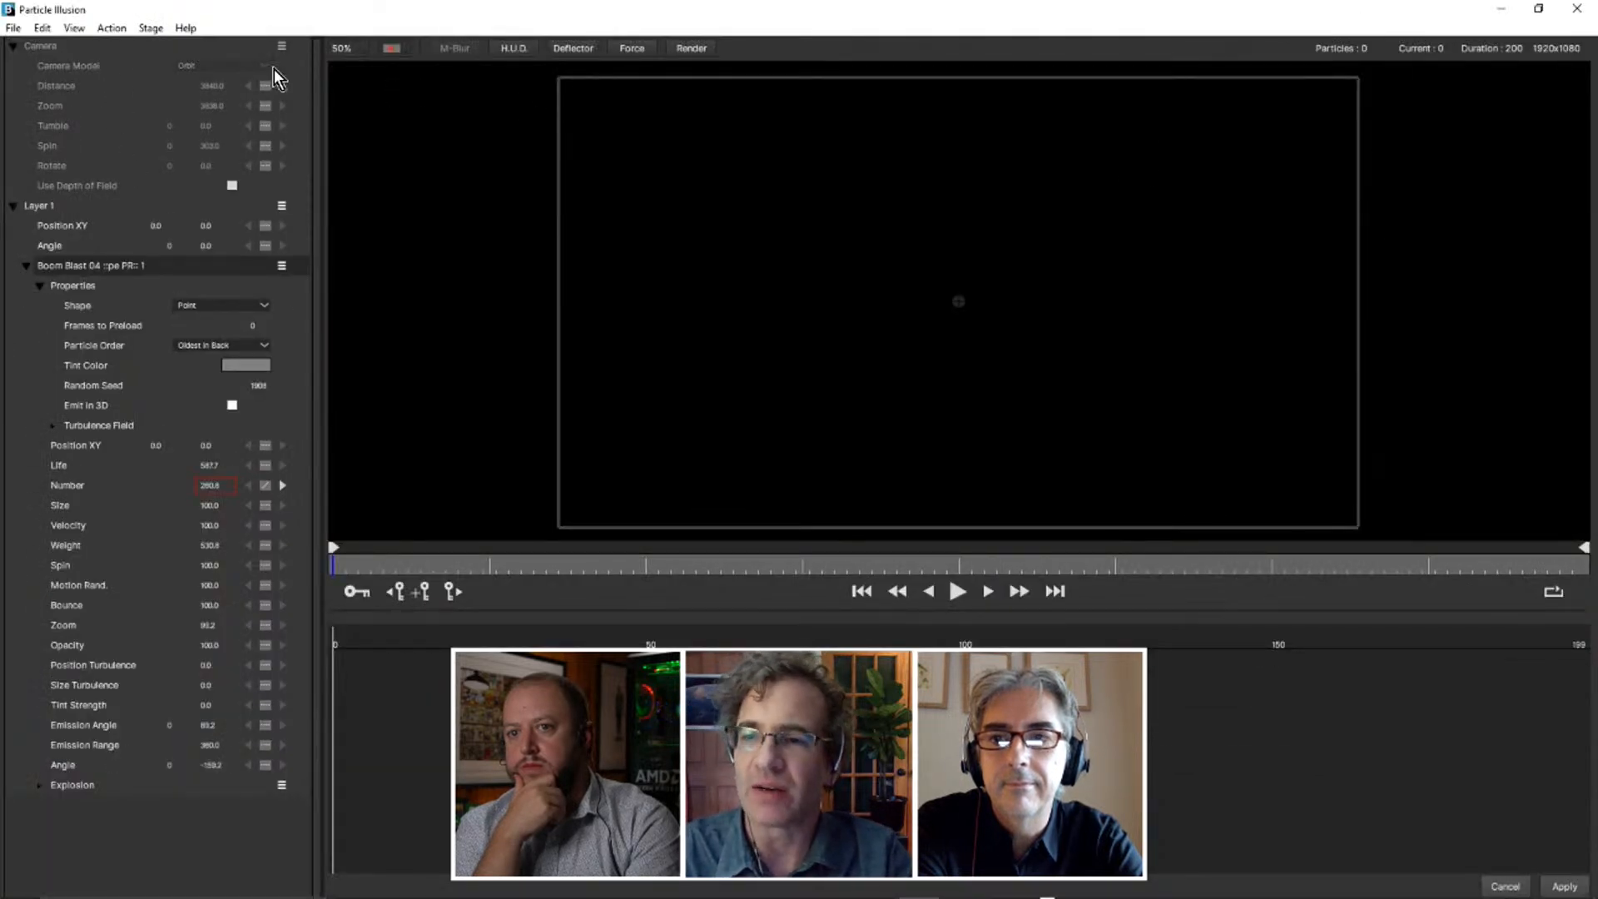
left_click(42, 28)
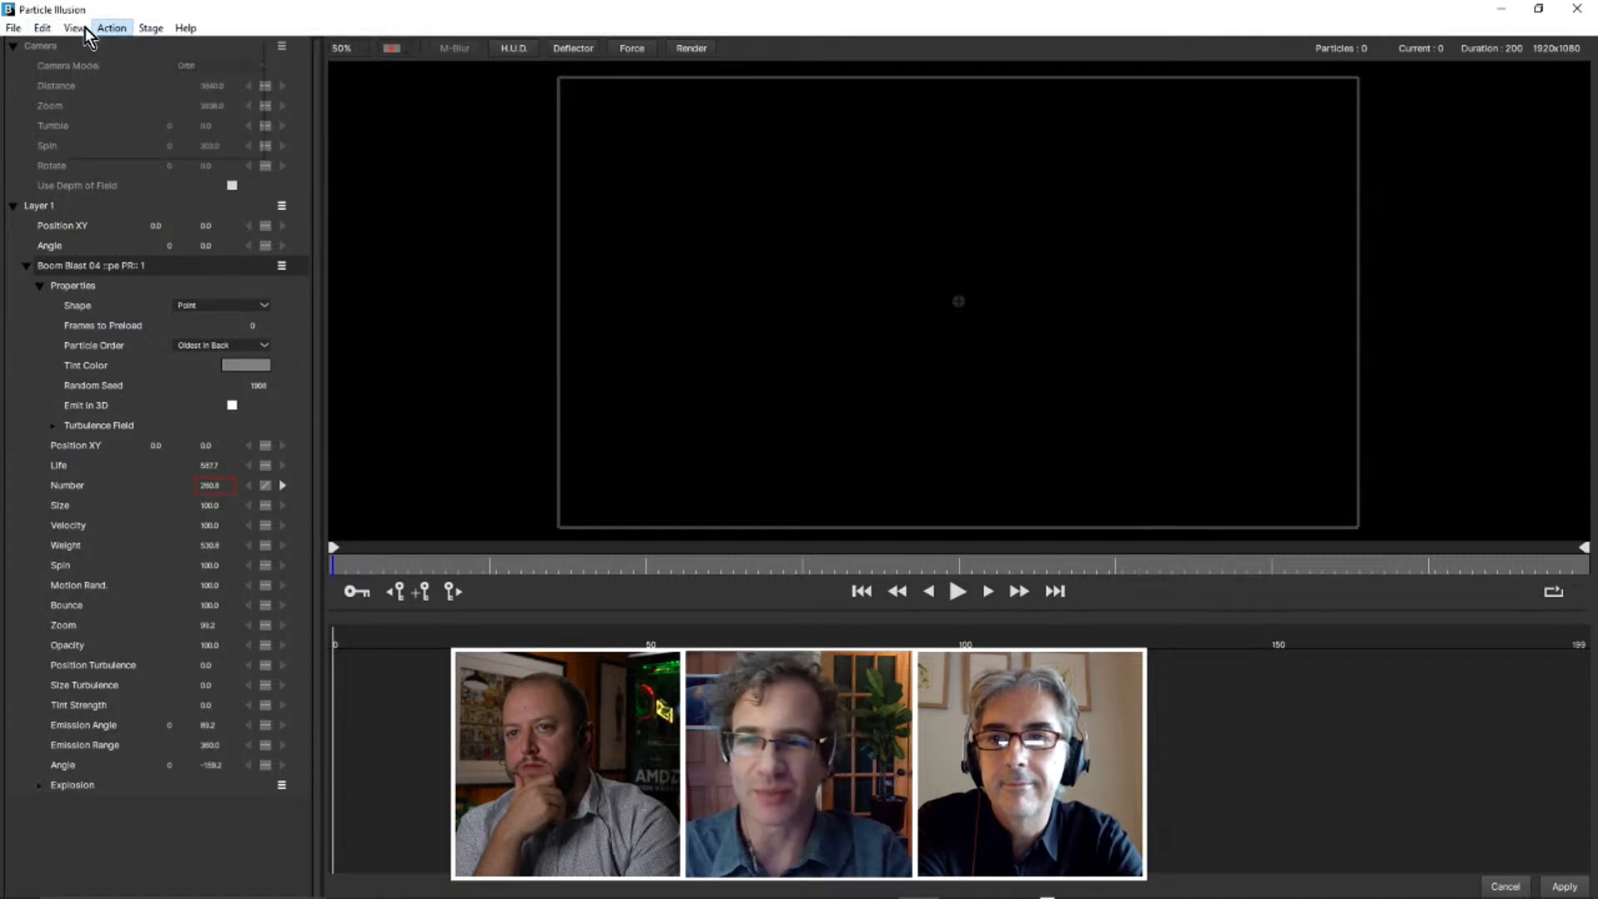
left_click(84, 28)
left_click(84, 48)
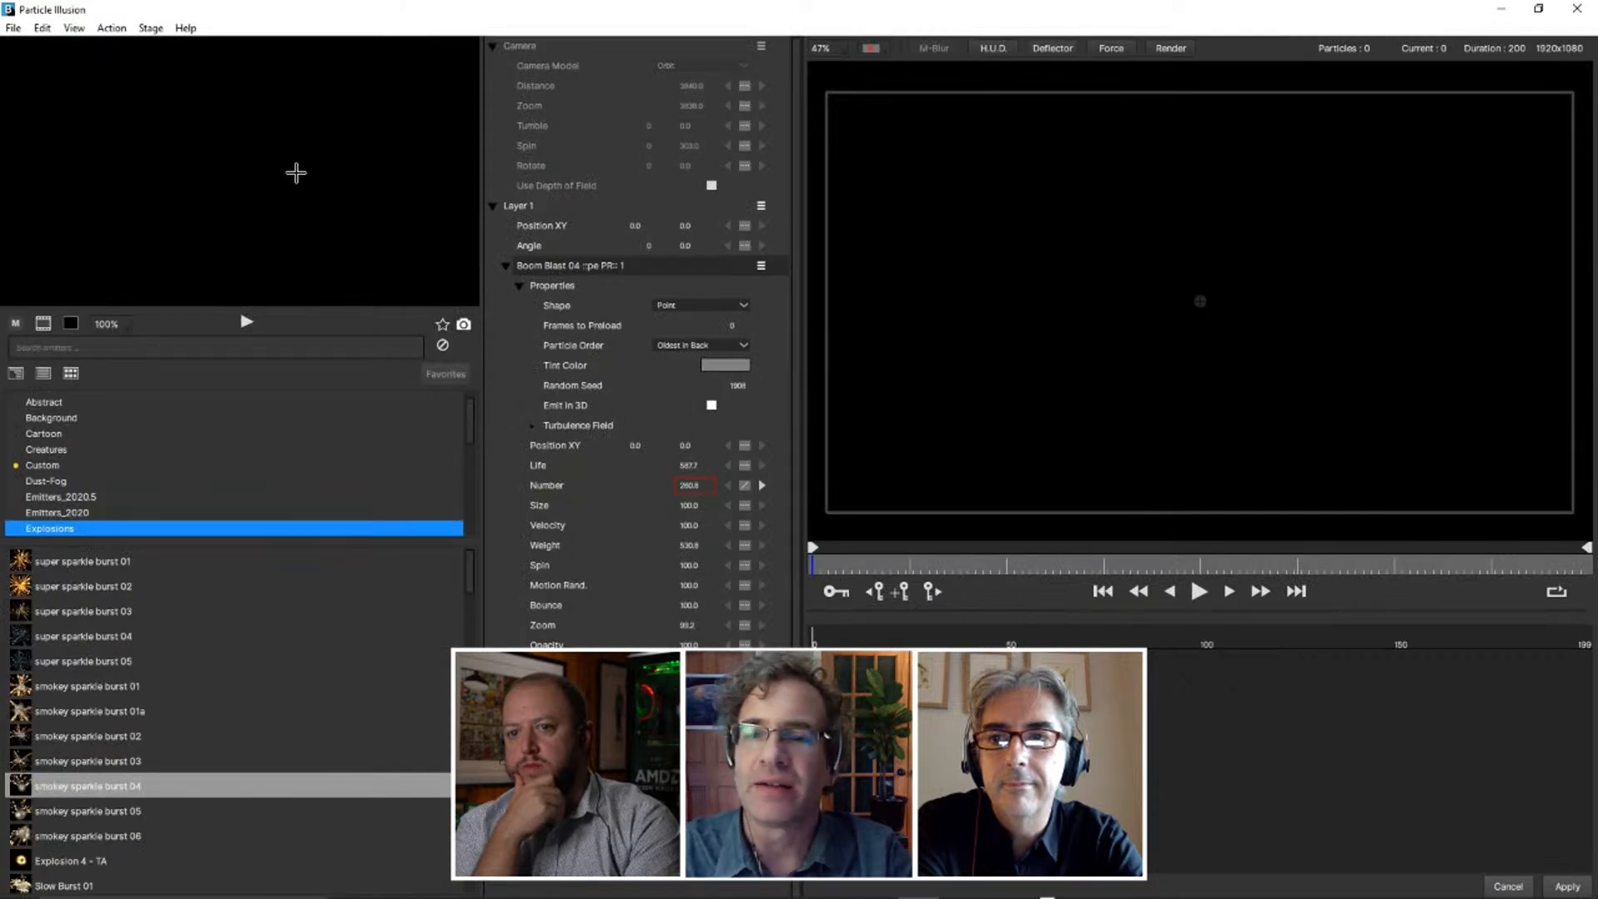
Expand the Explosion super emitter under Boom Blast 04 and reveal its properties.
left_click(543, 266)
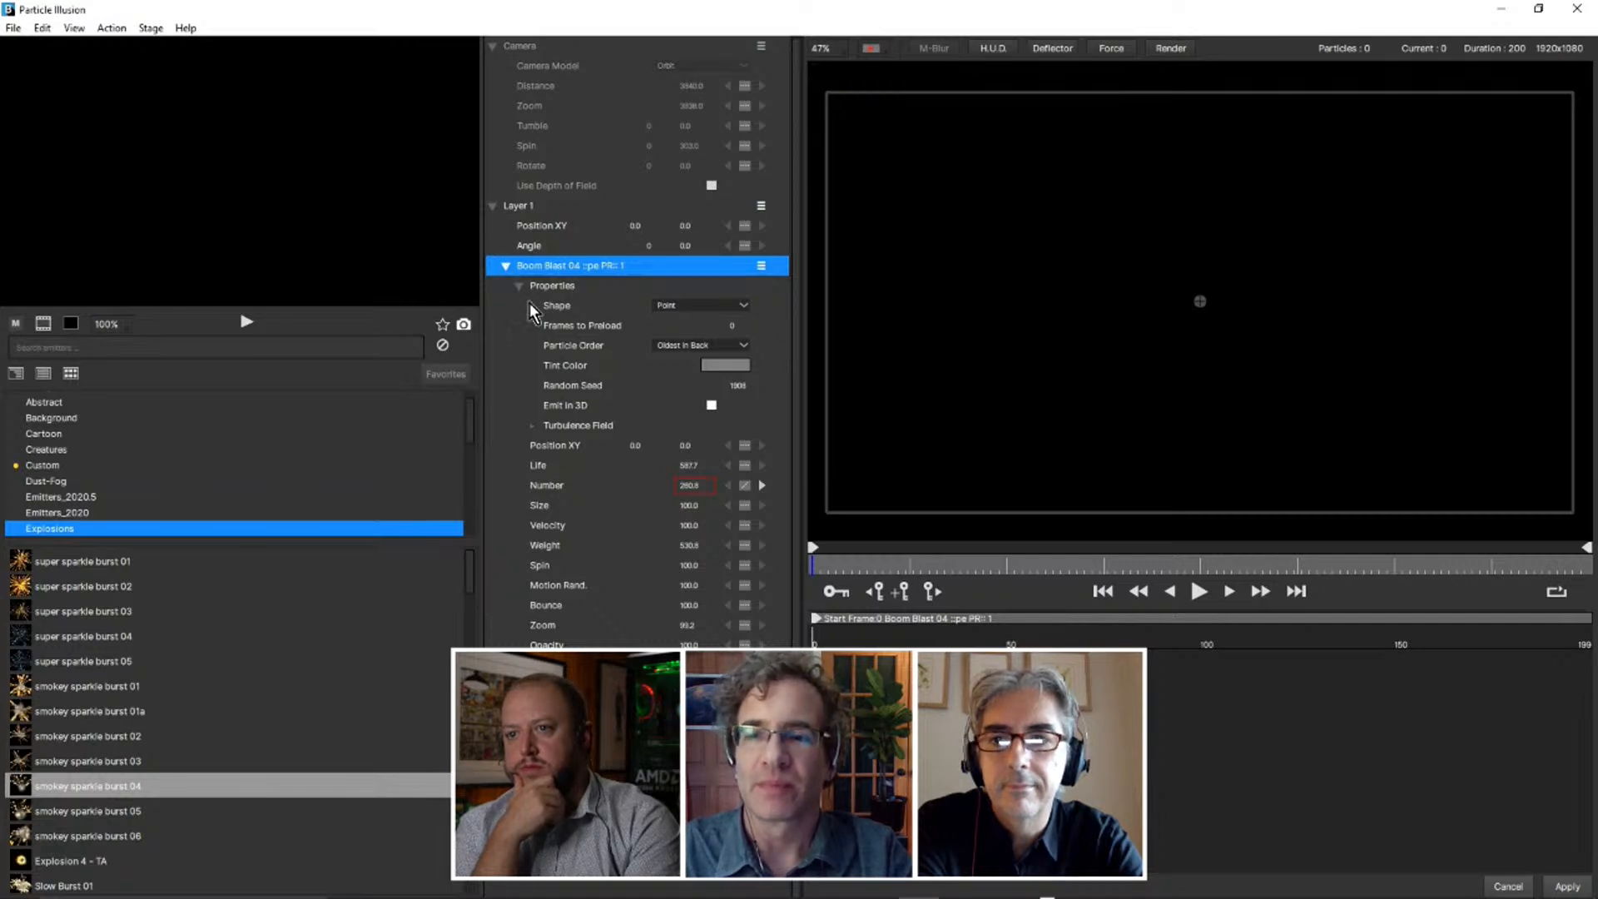
left_click(518, 785)
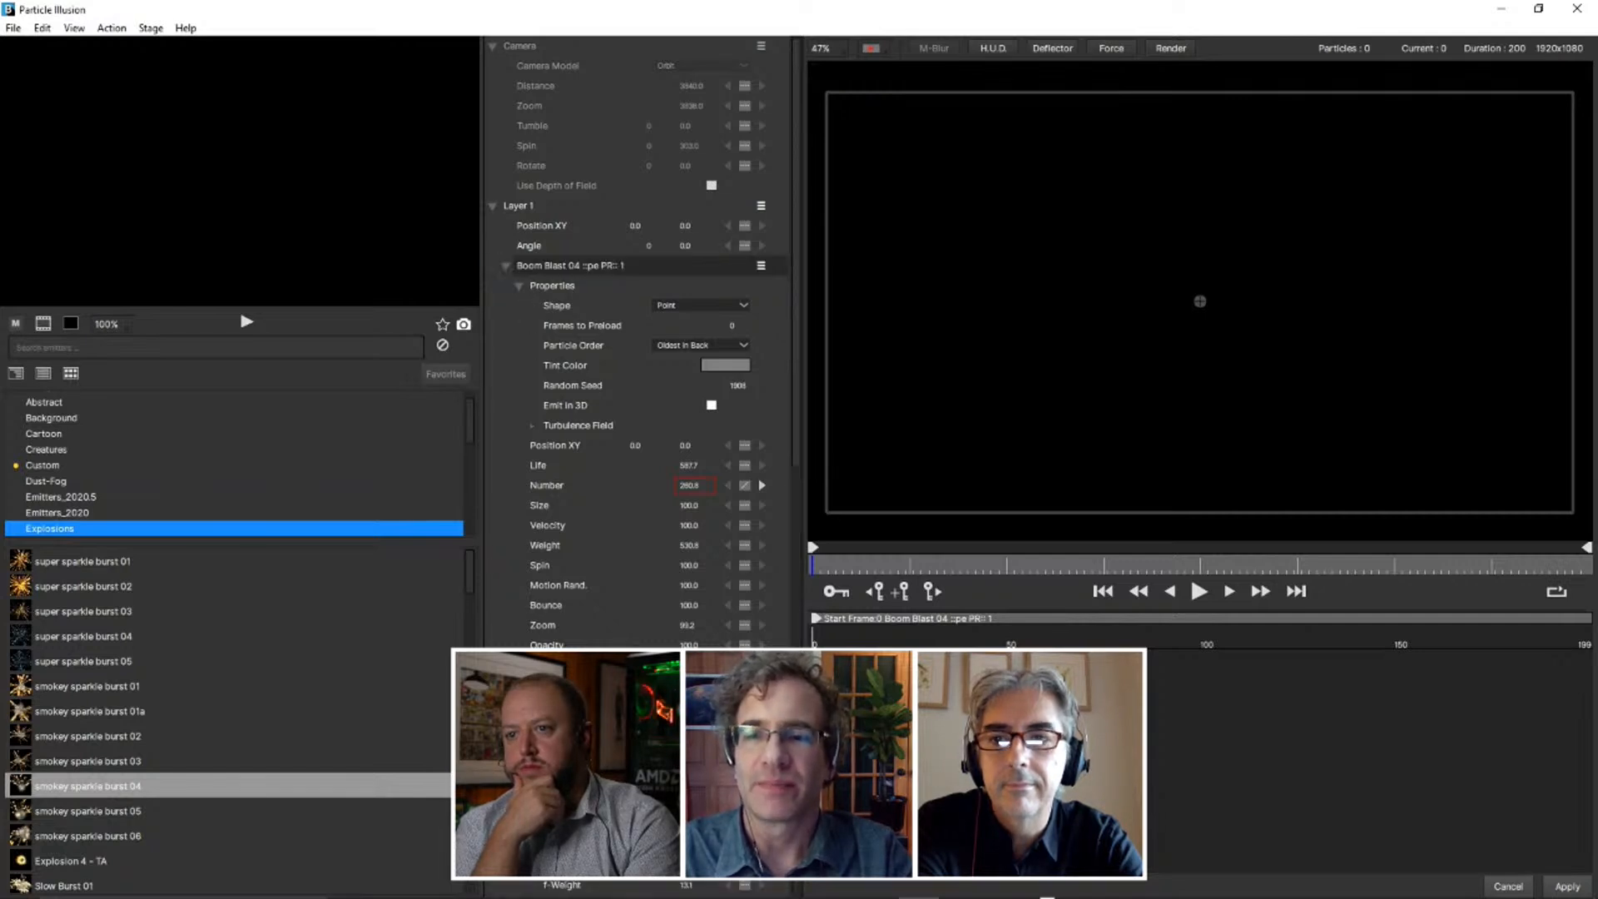
scroll(516, 749, "down", 7)
scroll(513, 646, "down", 3)
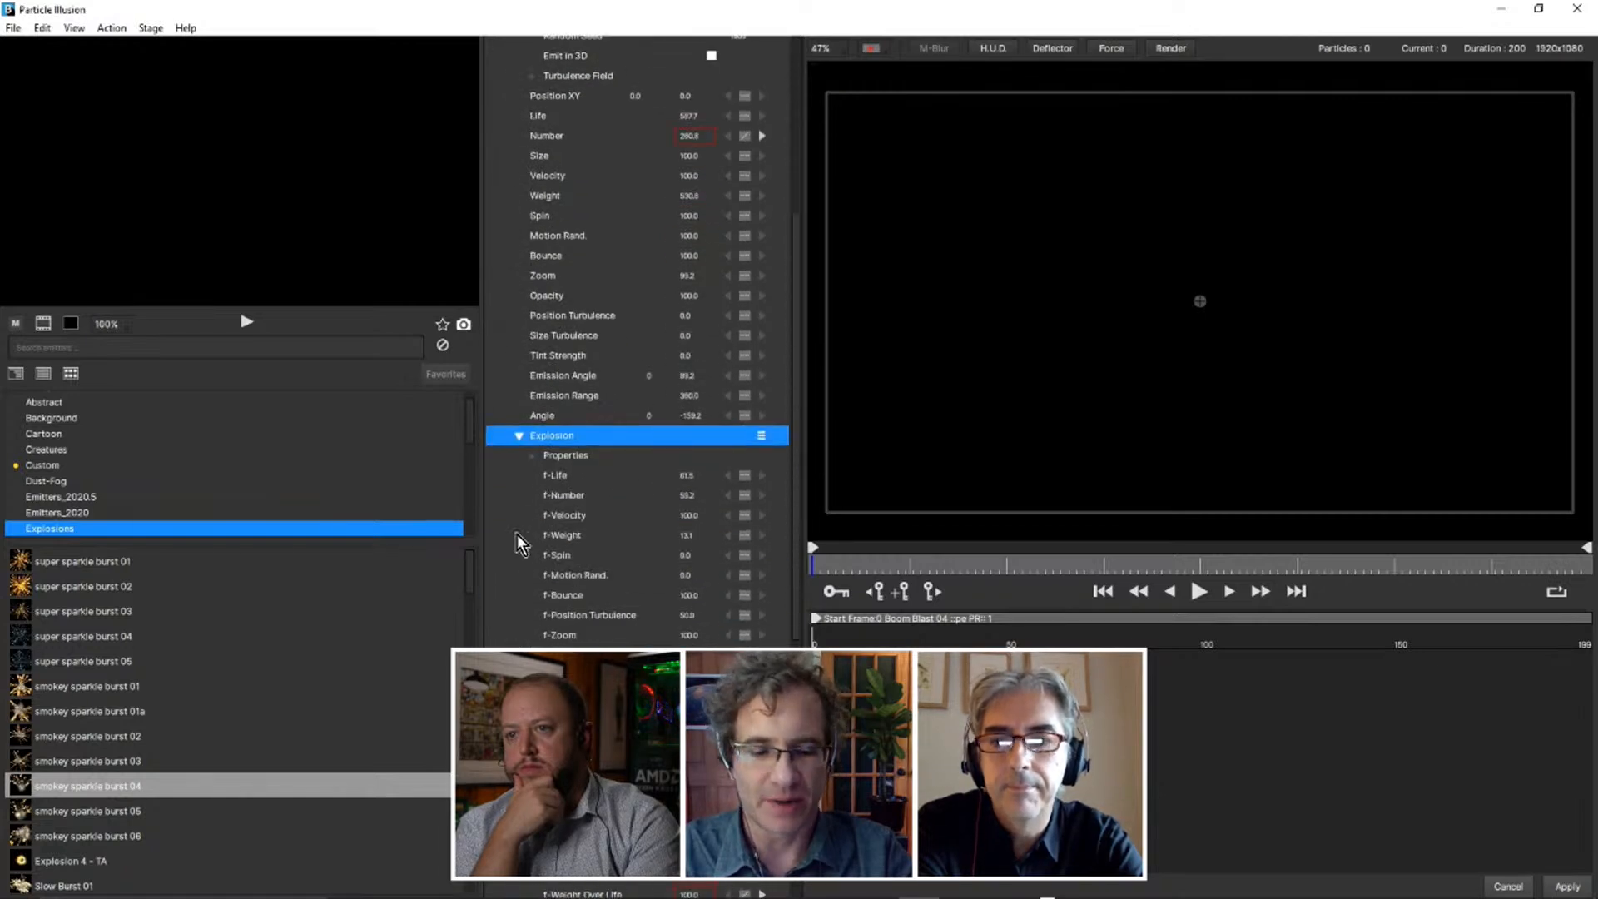
left_click(533, 456)
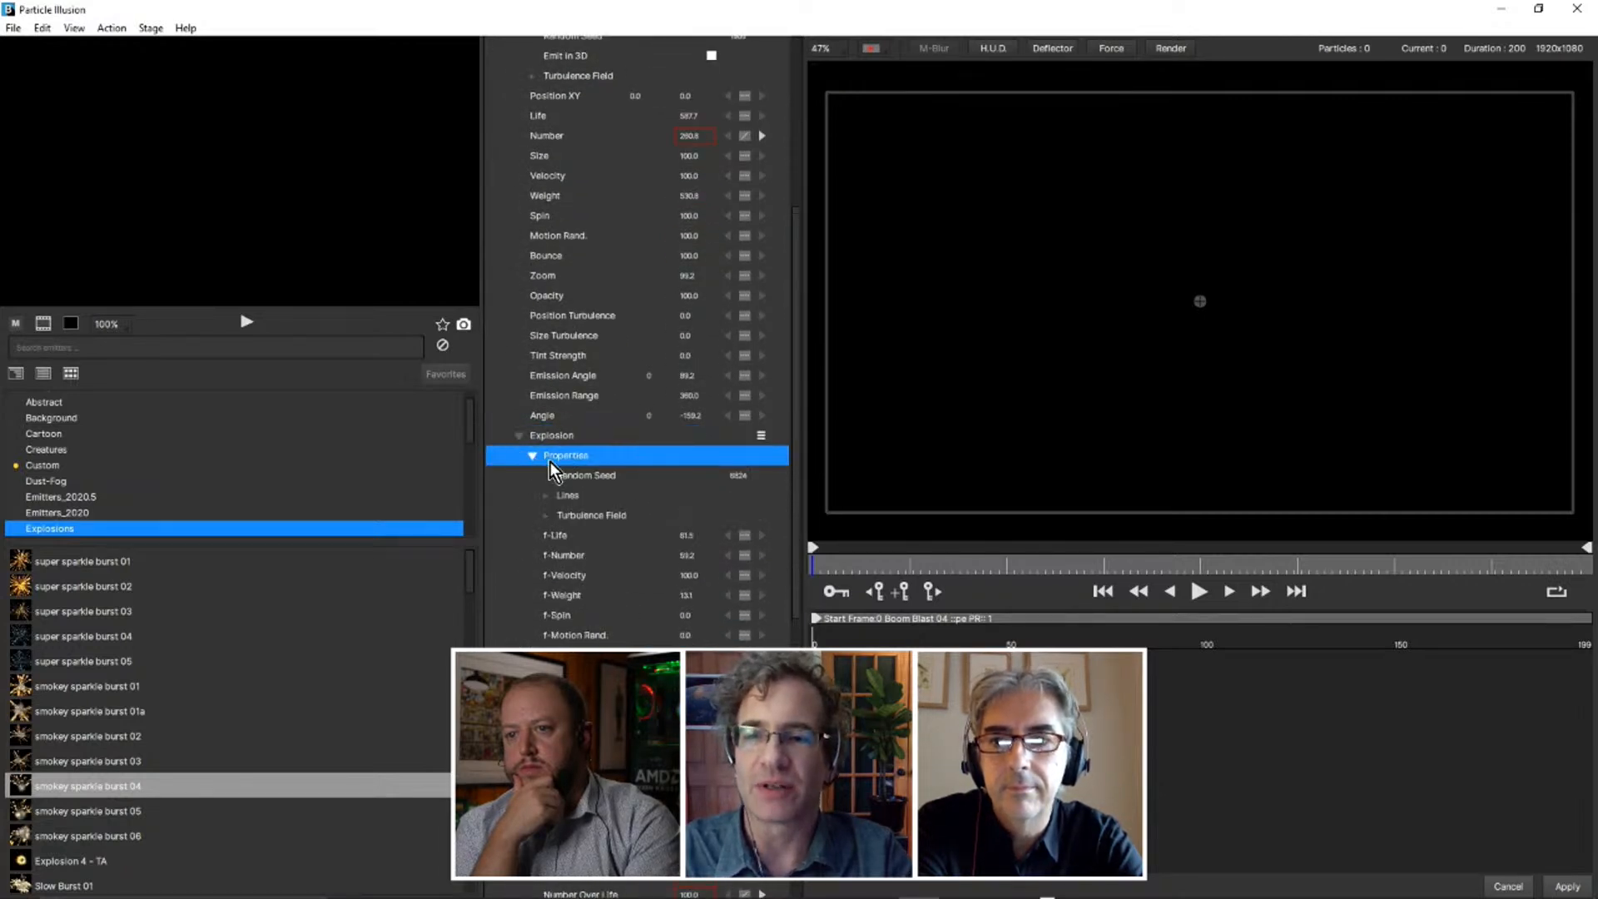
Expand the properties of the intense quick particle and open its shape image in the Particle Shape Editor.
scroll(548, 473, "down", 1)
scroll(549, 471, "down", 14)
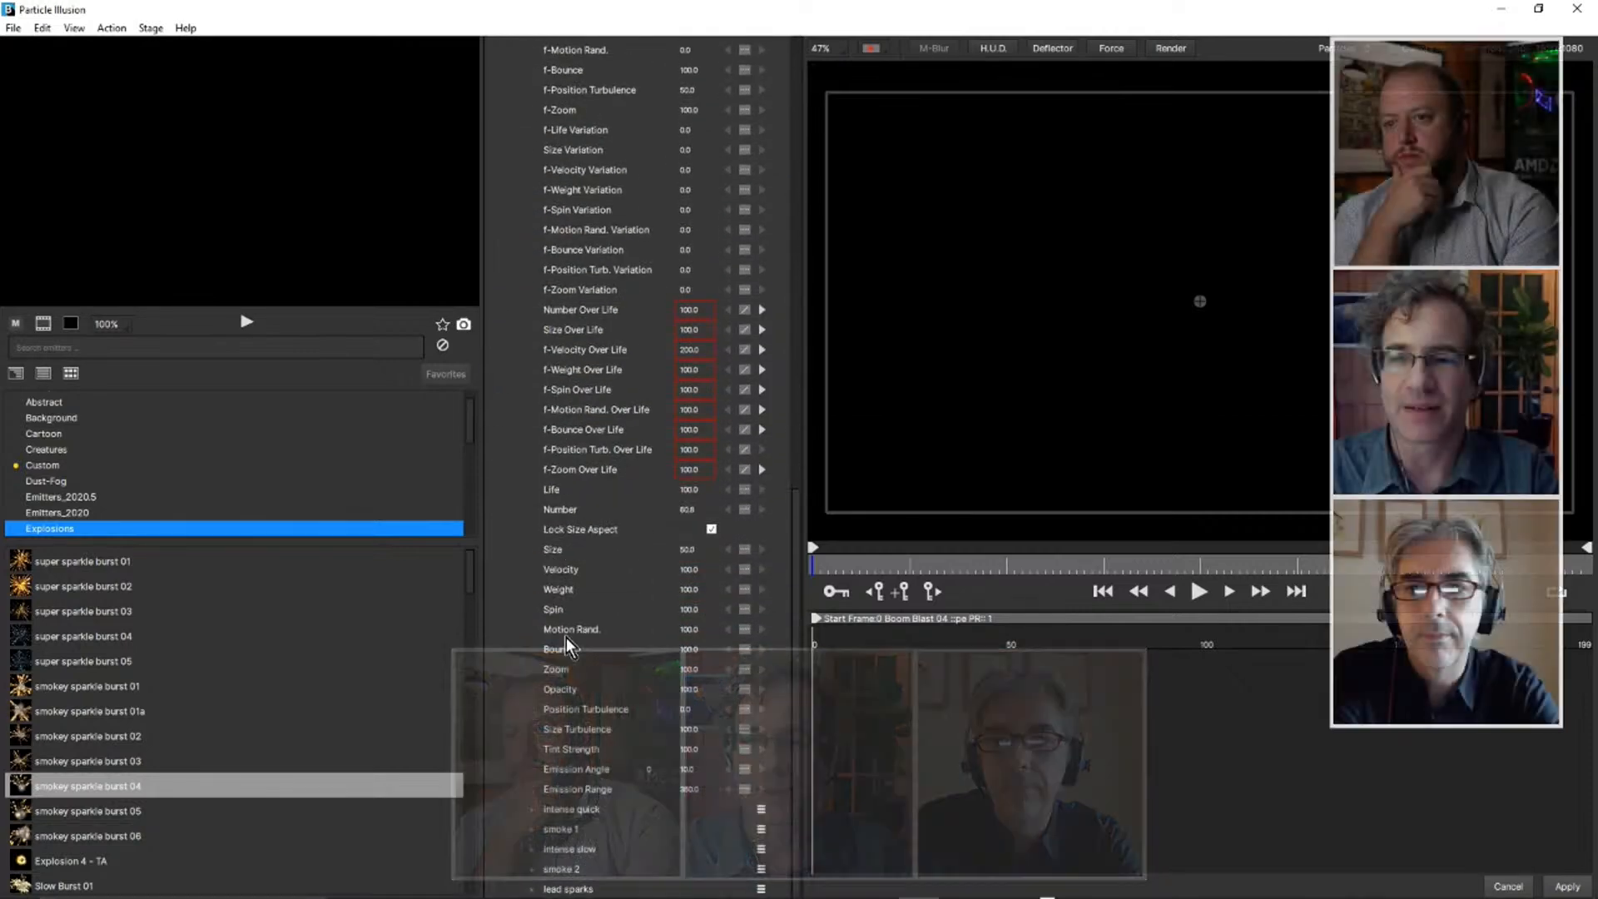
left_click(533, 809)
scroll(583, 633, "down", 5)
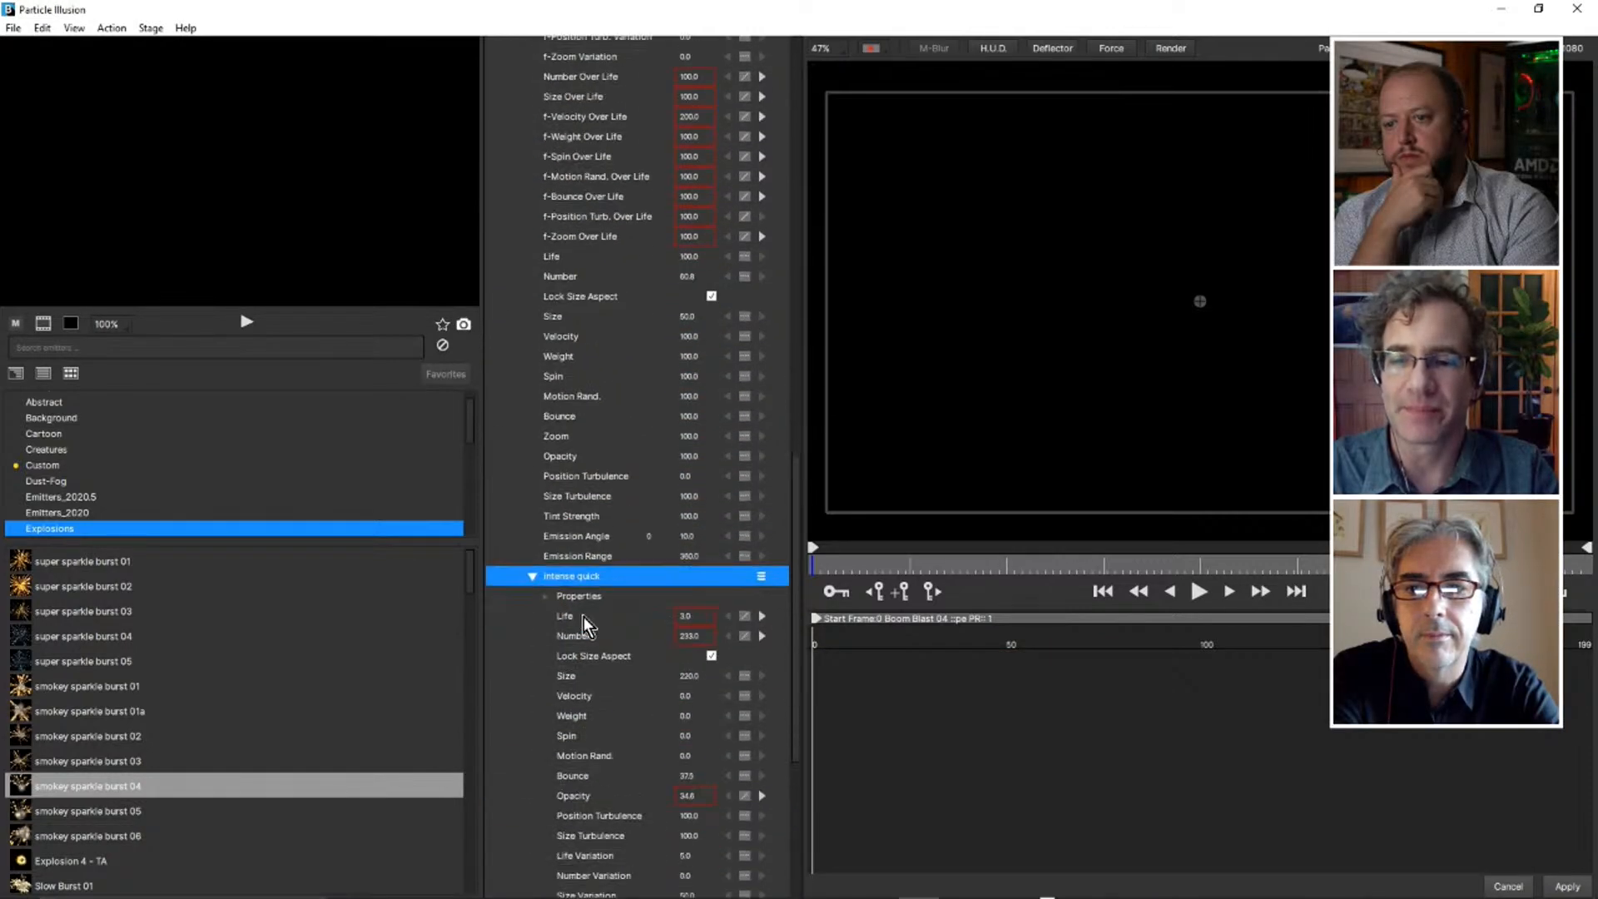
left_click(546, 596)
scroll(545, 550, "down", 3)
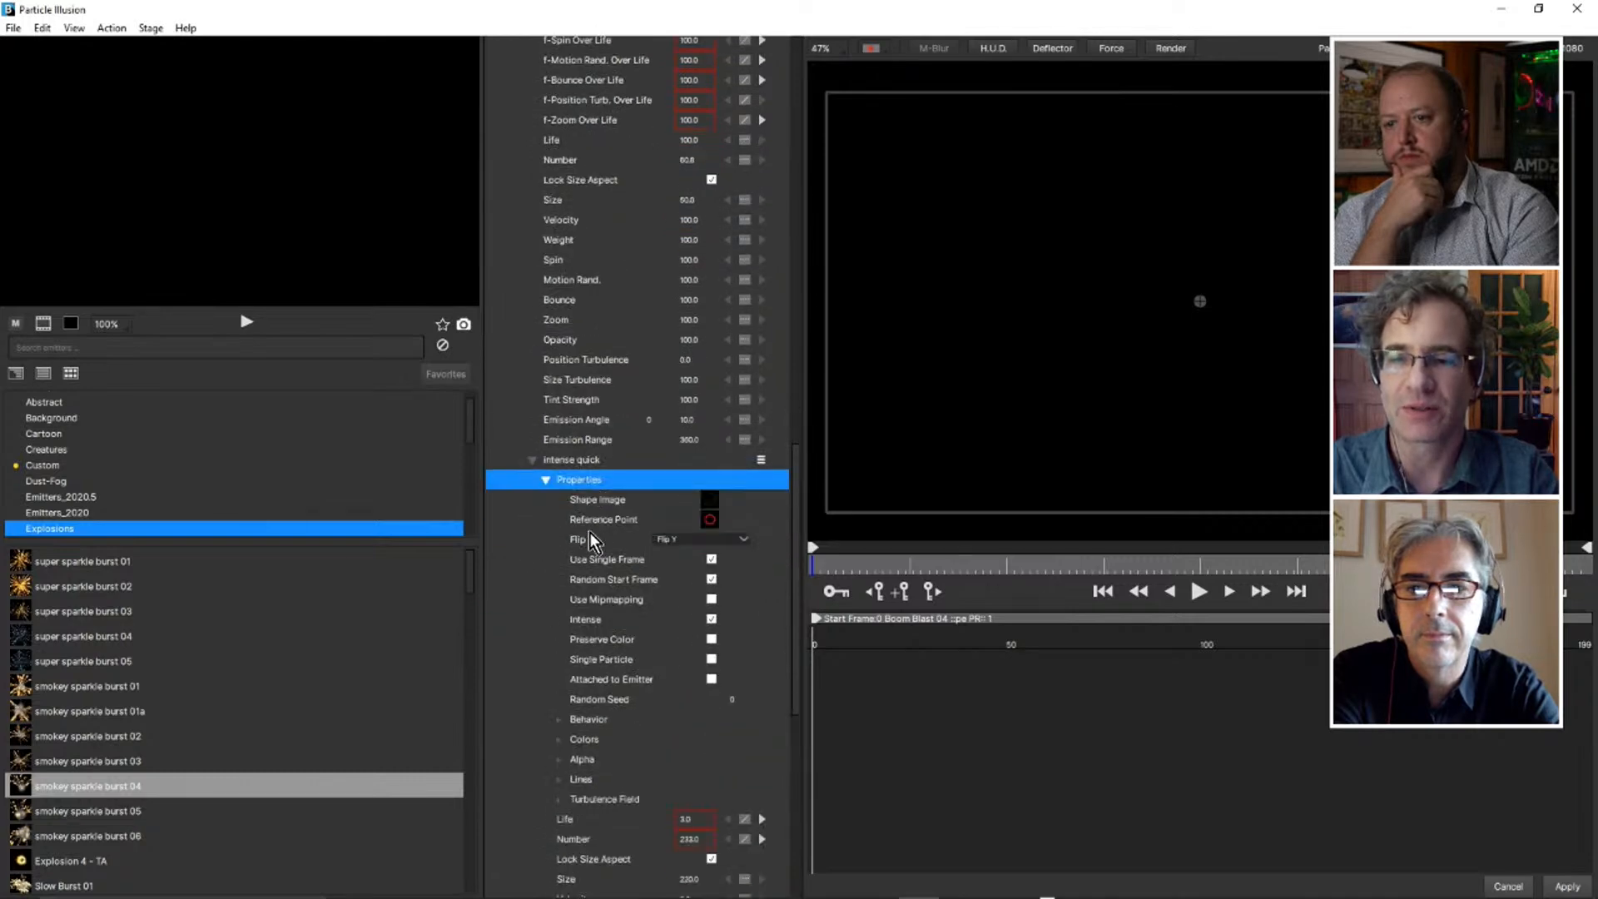
left_click(706, 503)
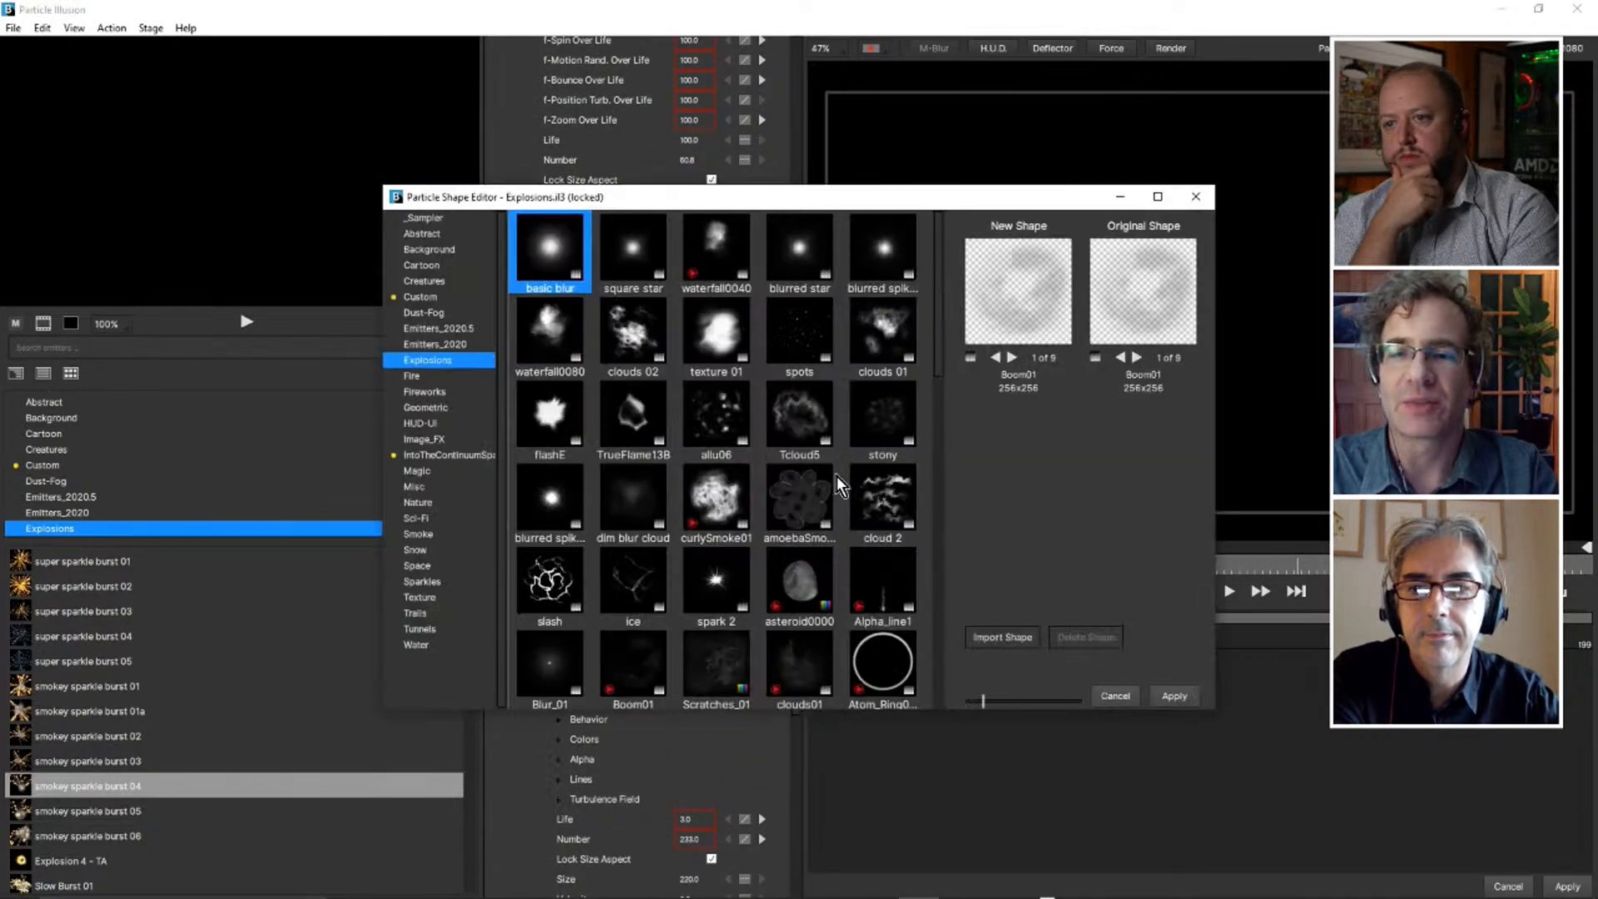
Browse the Fireworks, Geometric, HUD-UI, Image_FX and Misc shape libraries, looking through the Misc shapes to the end.
left_click_drag(938, 199, 936, 162)
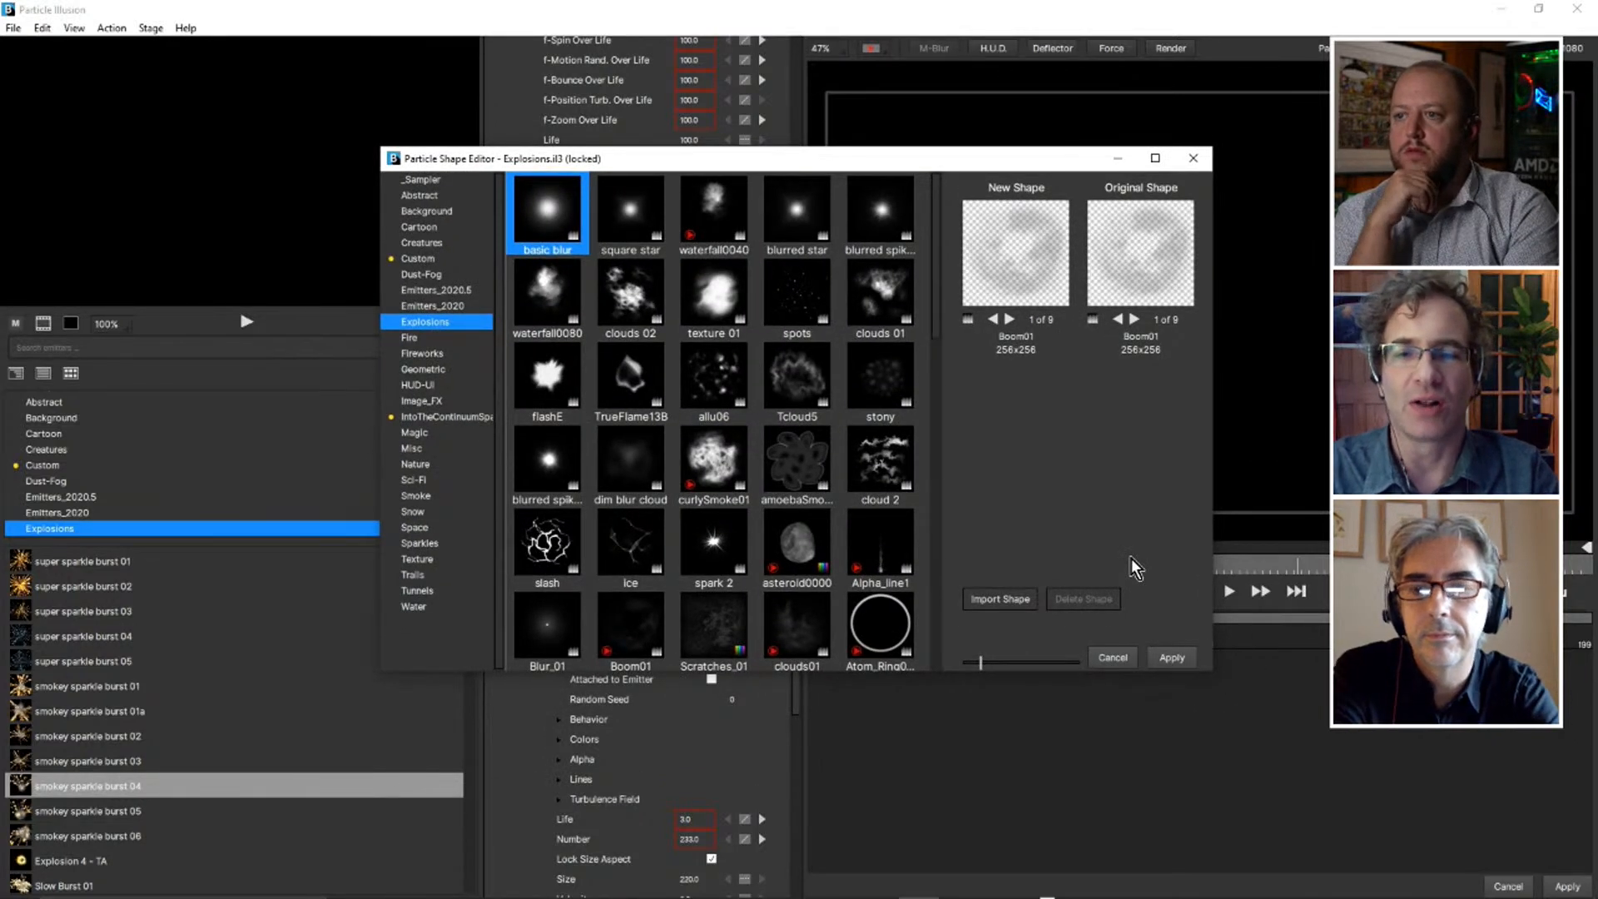
left_click(428, 355)
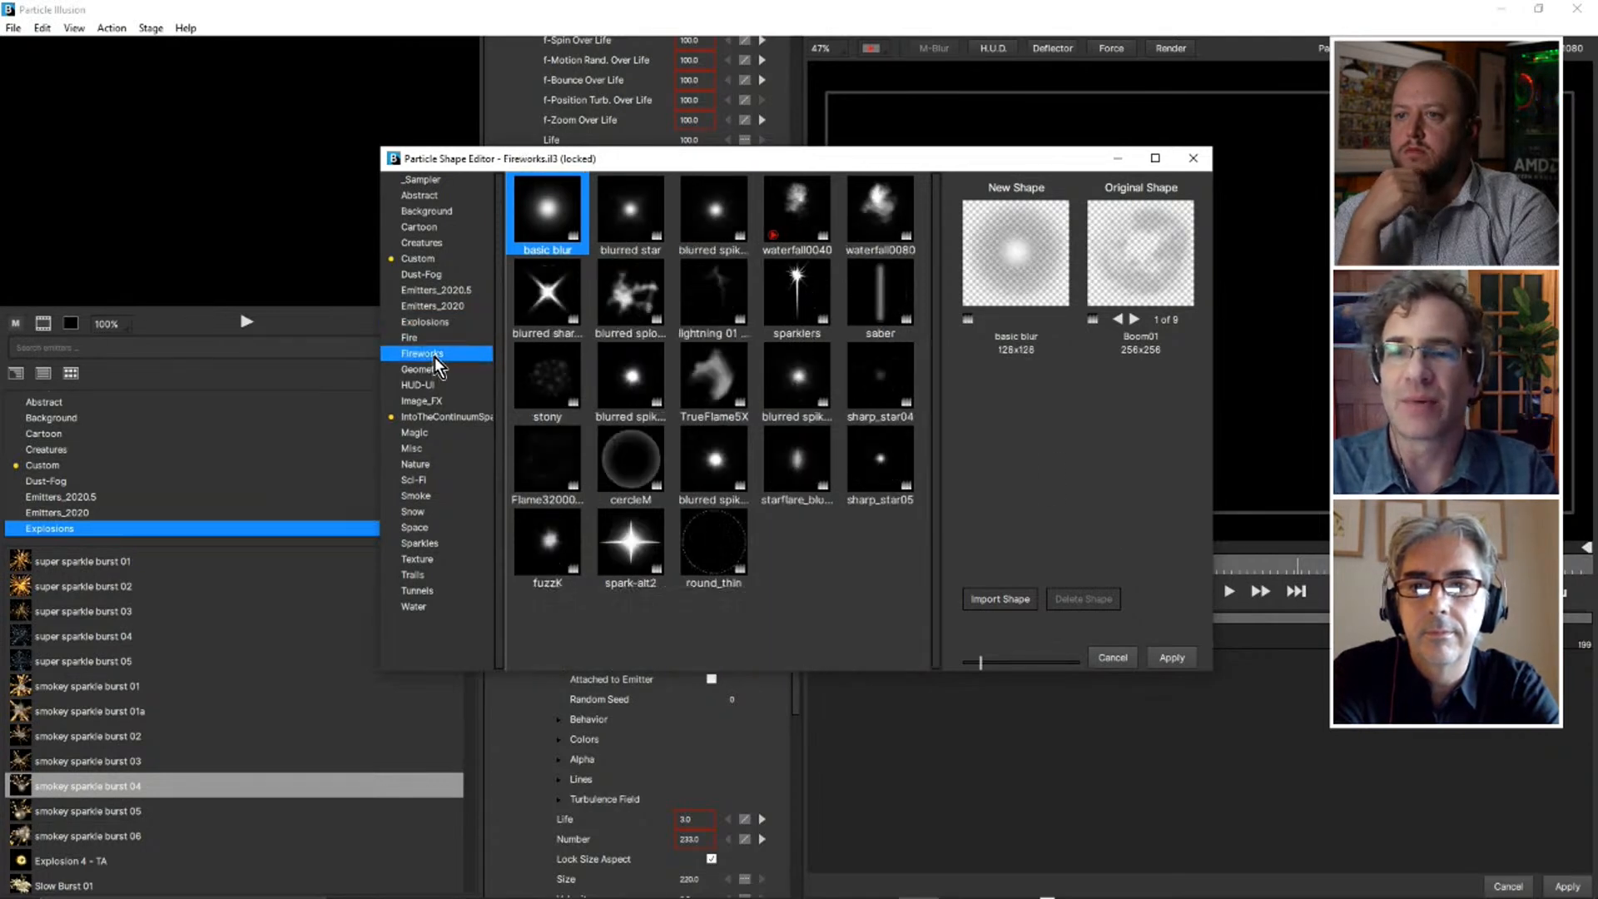
left_click(435, 370)
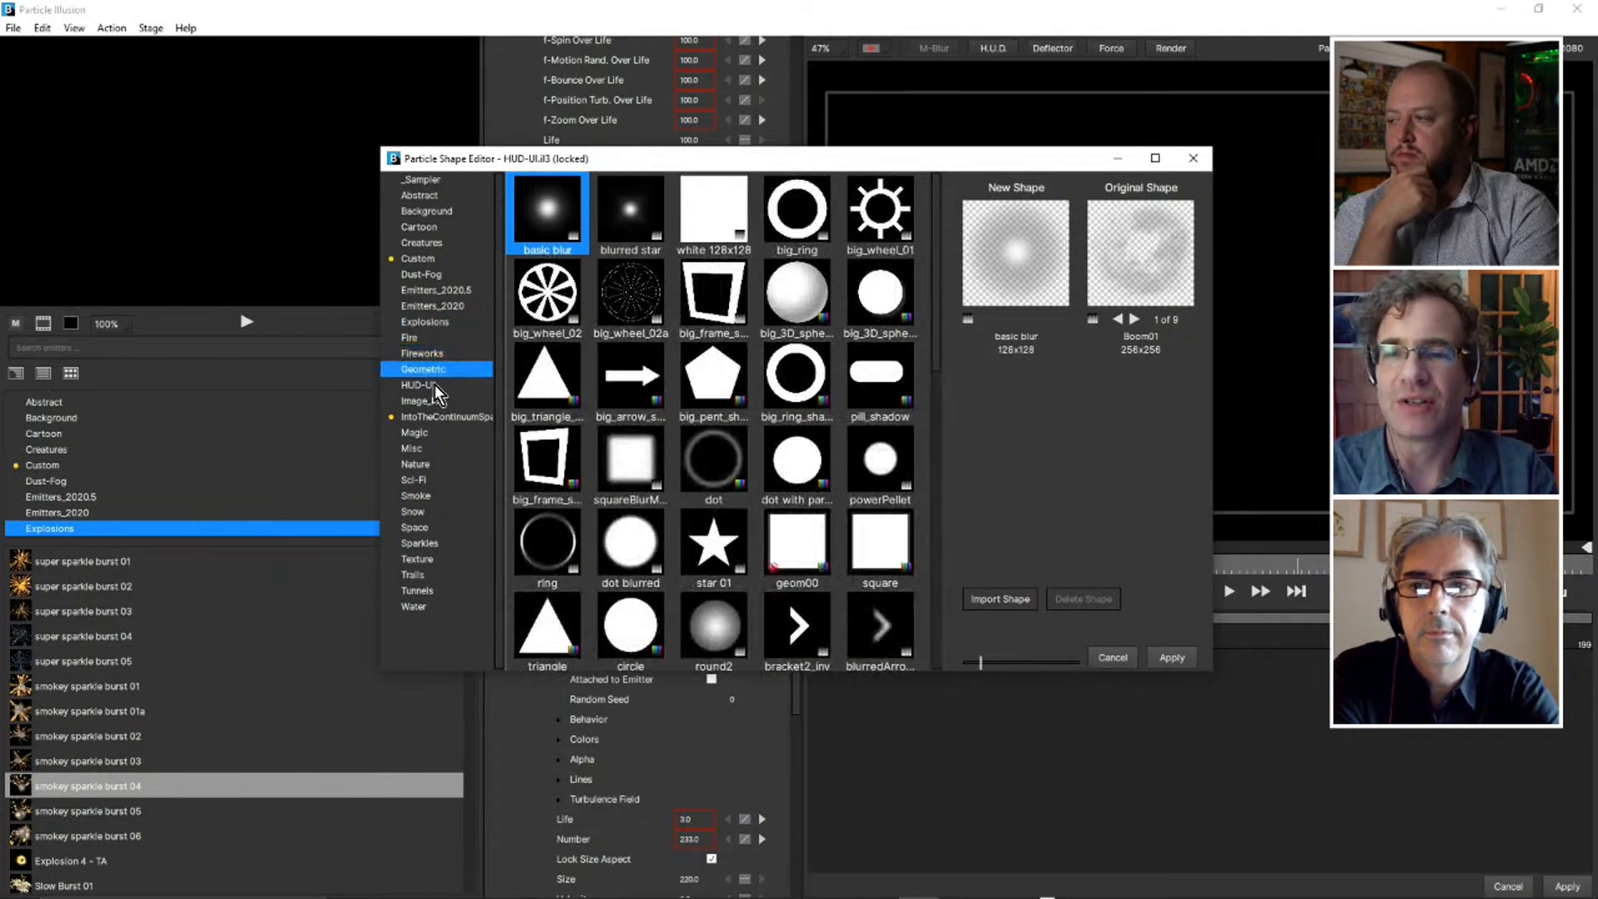
left_click(430, 385)
left_click(425, 401)
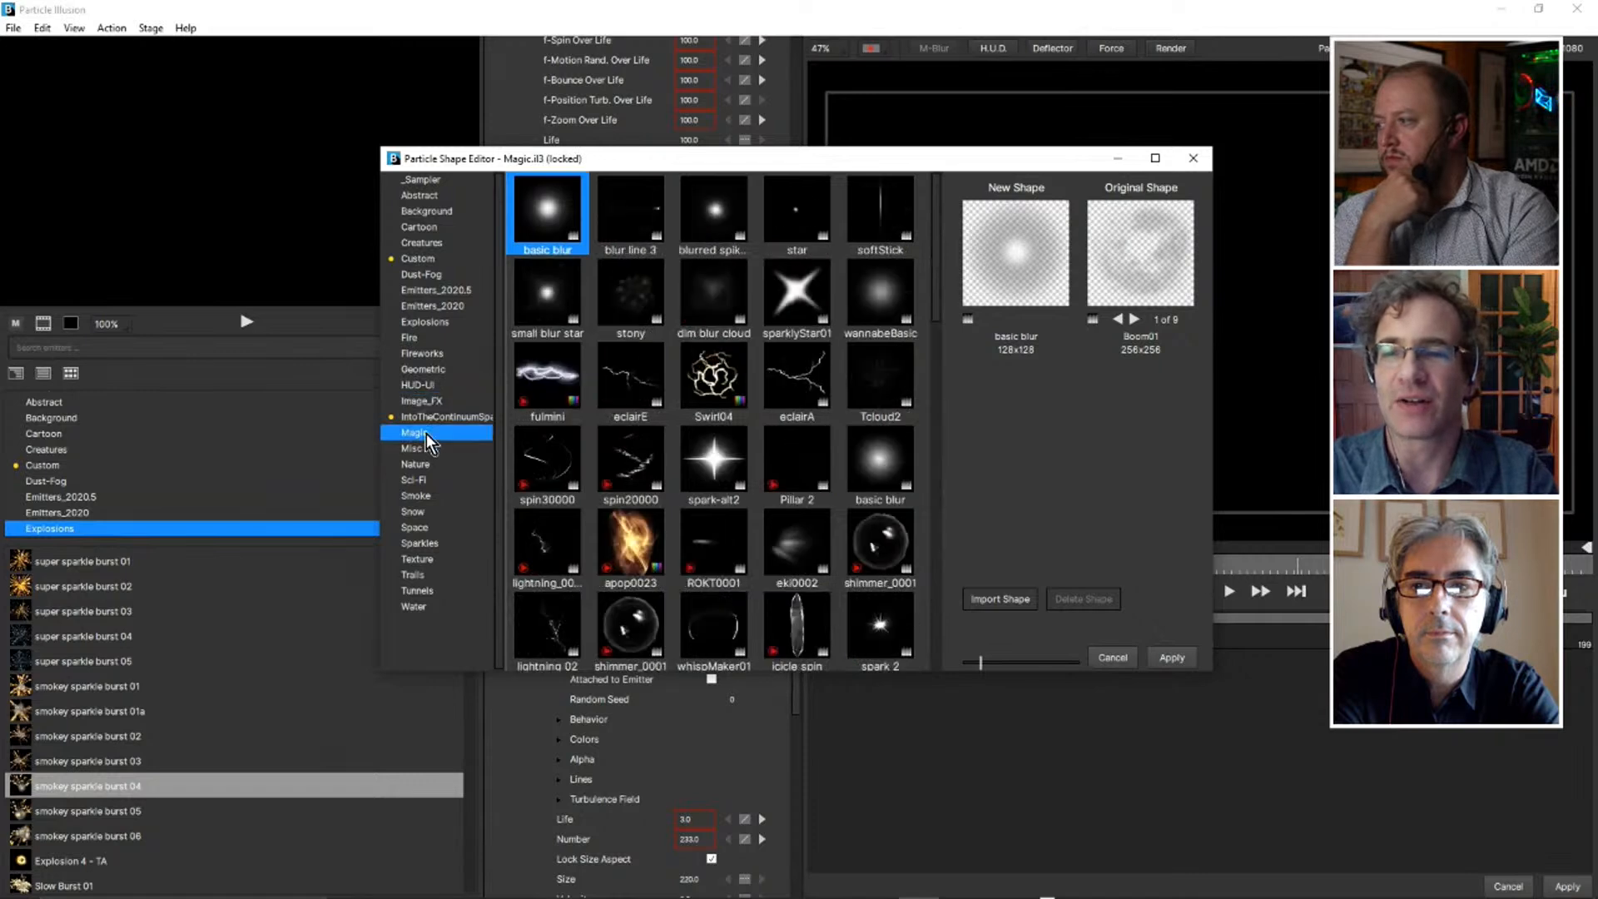
left_click(413, 448)
left_click_drag(939, 206, 941, 657)
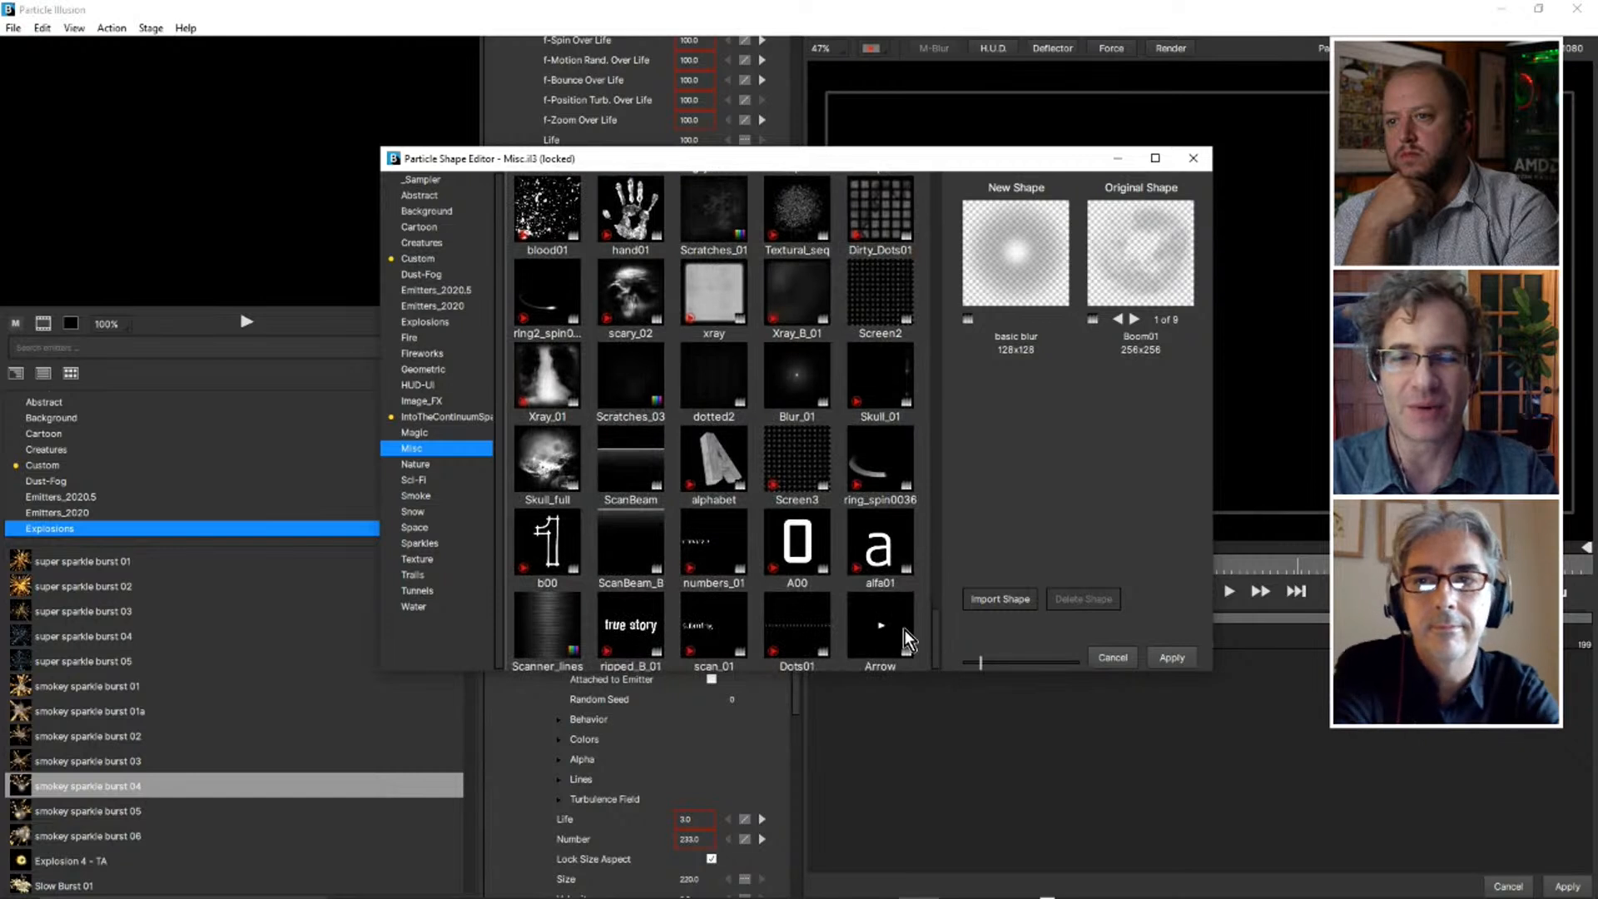
Browse the Nature, Sci-Fi and Smoke shape libraries and preview the flames0001 and fulmini shapes.
left_click(426, 468)
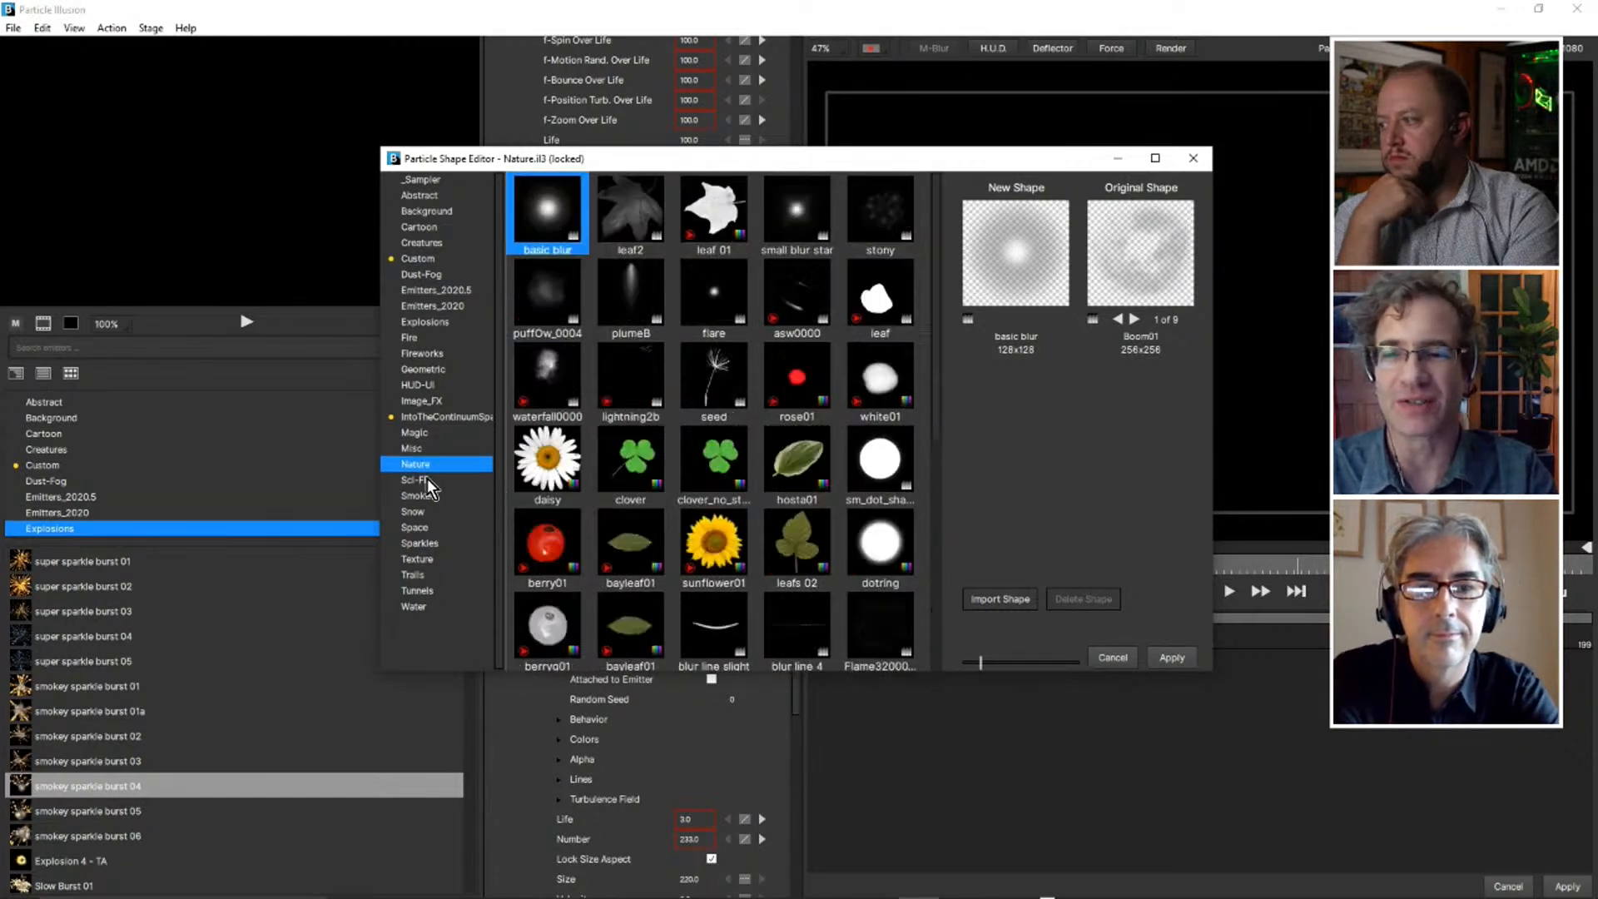
left_click(424, 481)
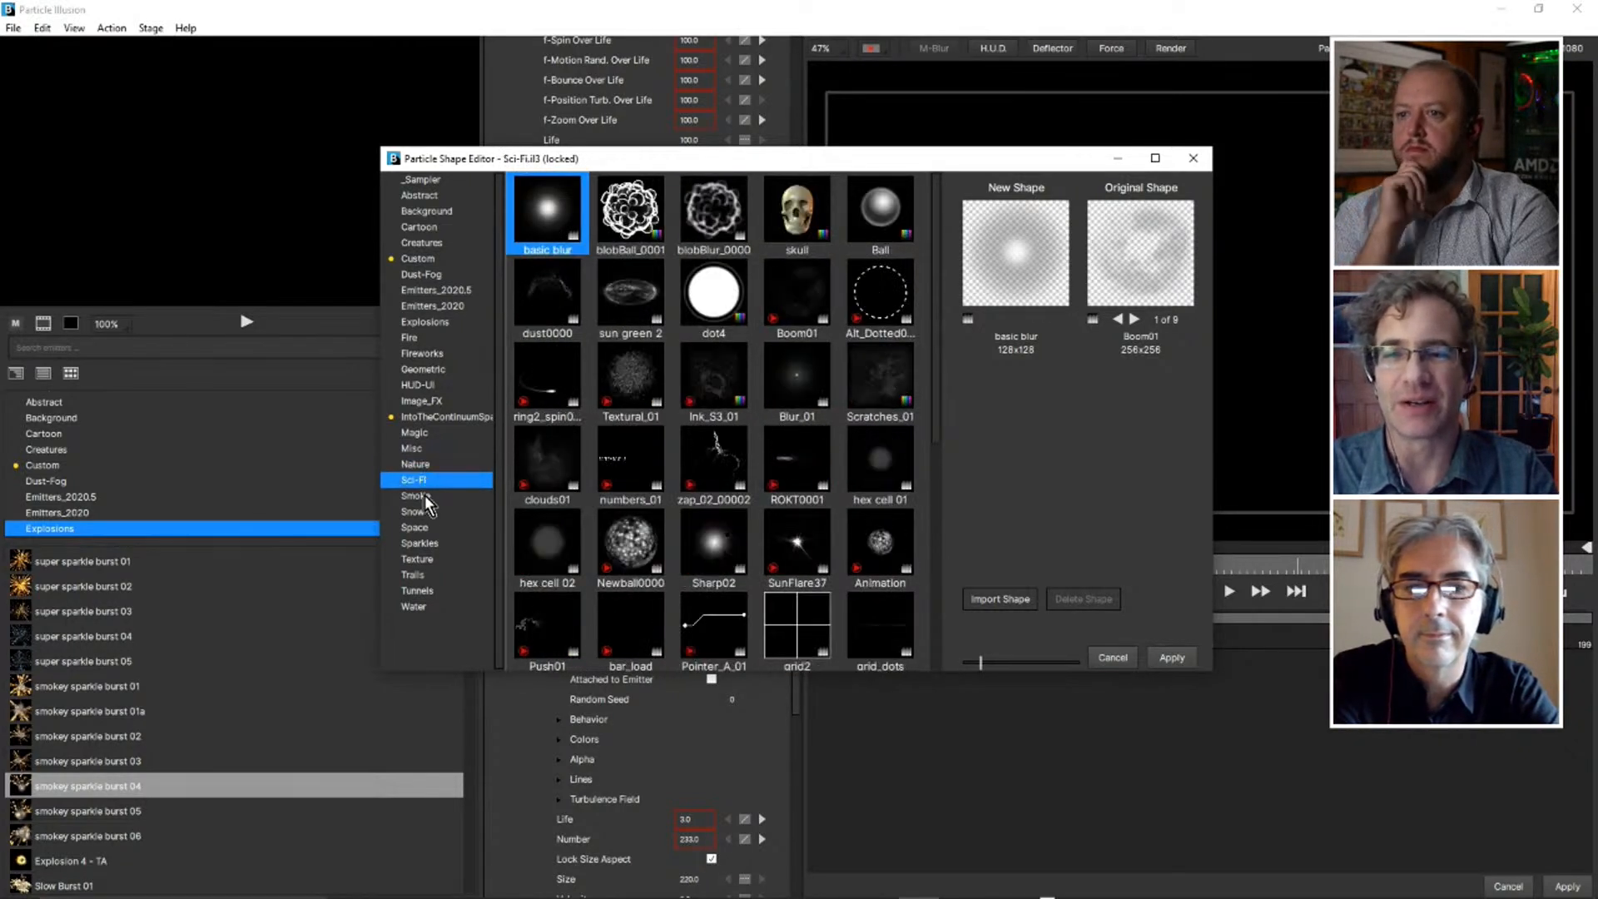
left_click(418, 496)
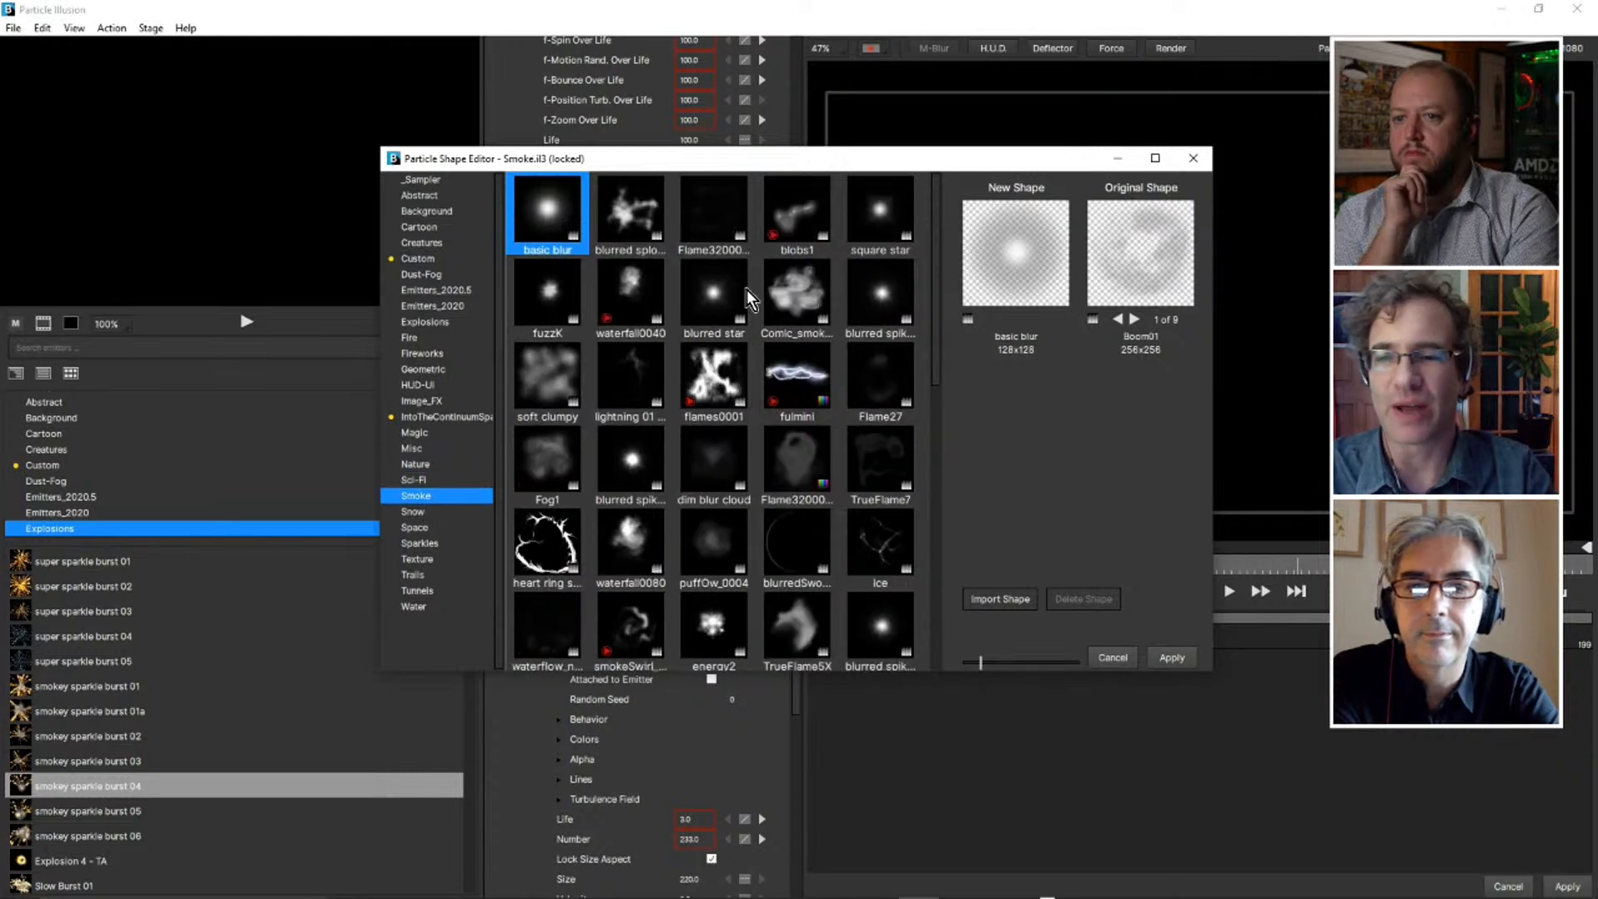
left_click(716, 379)
left_click(803, 383)
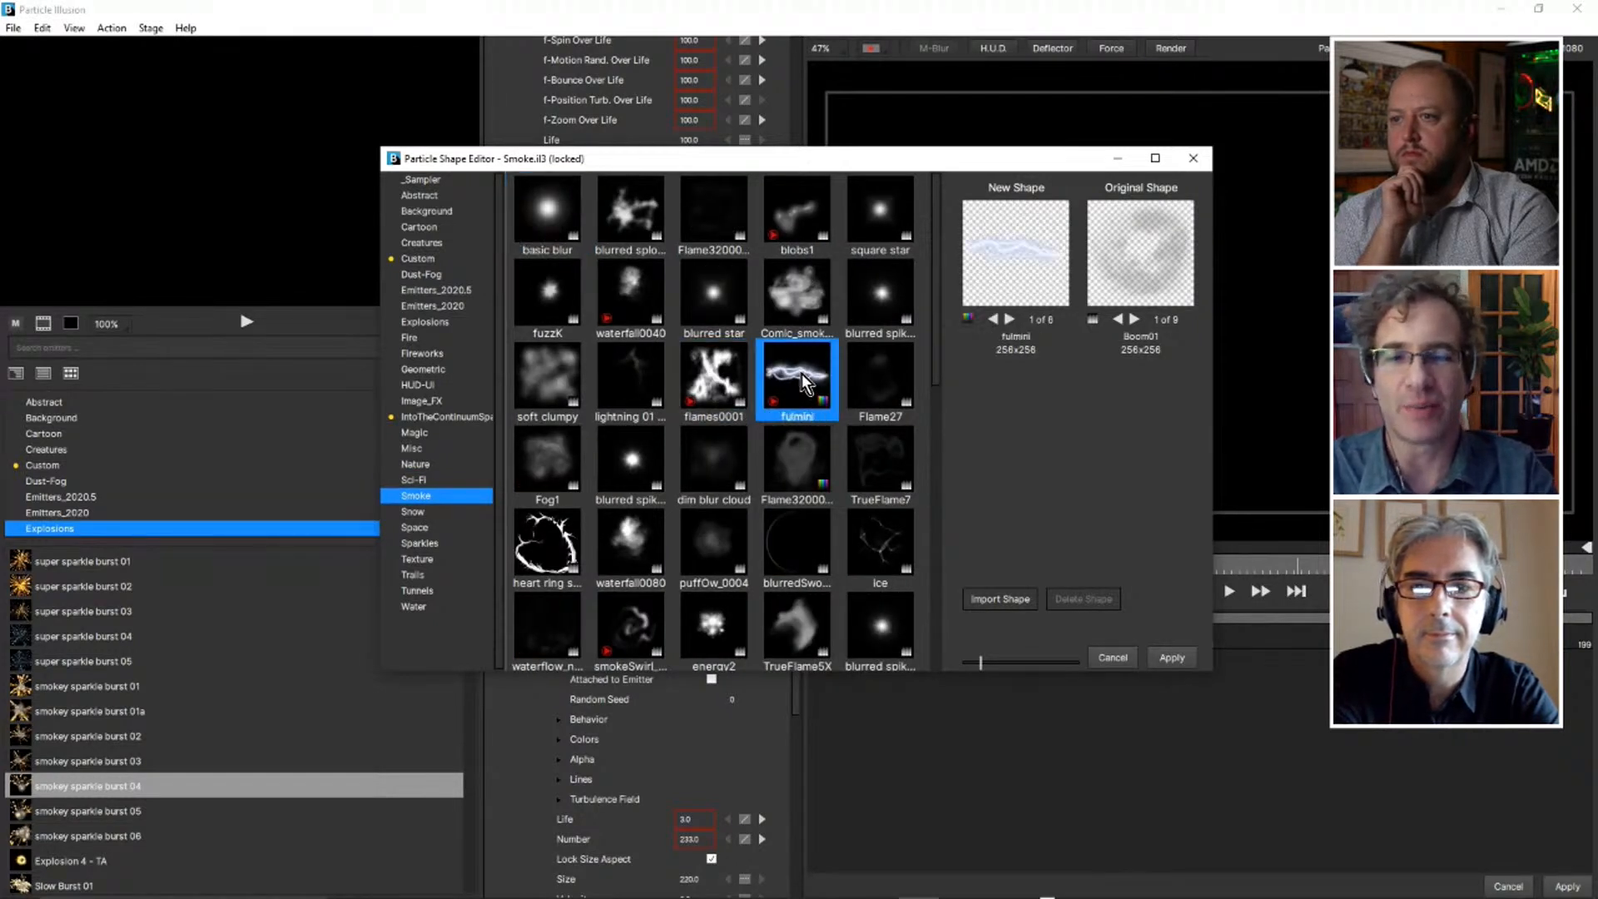
Inspect the custom shape import dialog without importing, shrink the shape thumbnails, and close the shape editor without applying.
left_click(1007, 601)
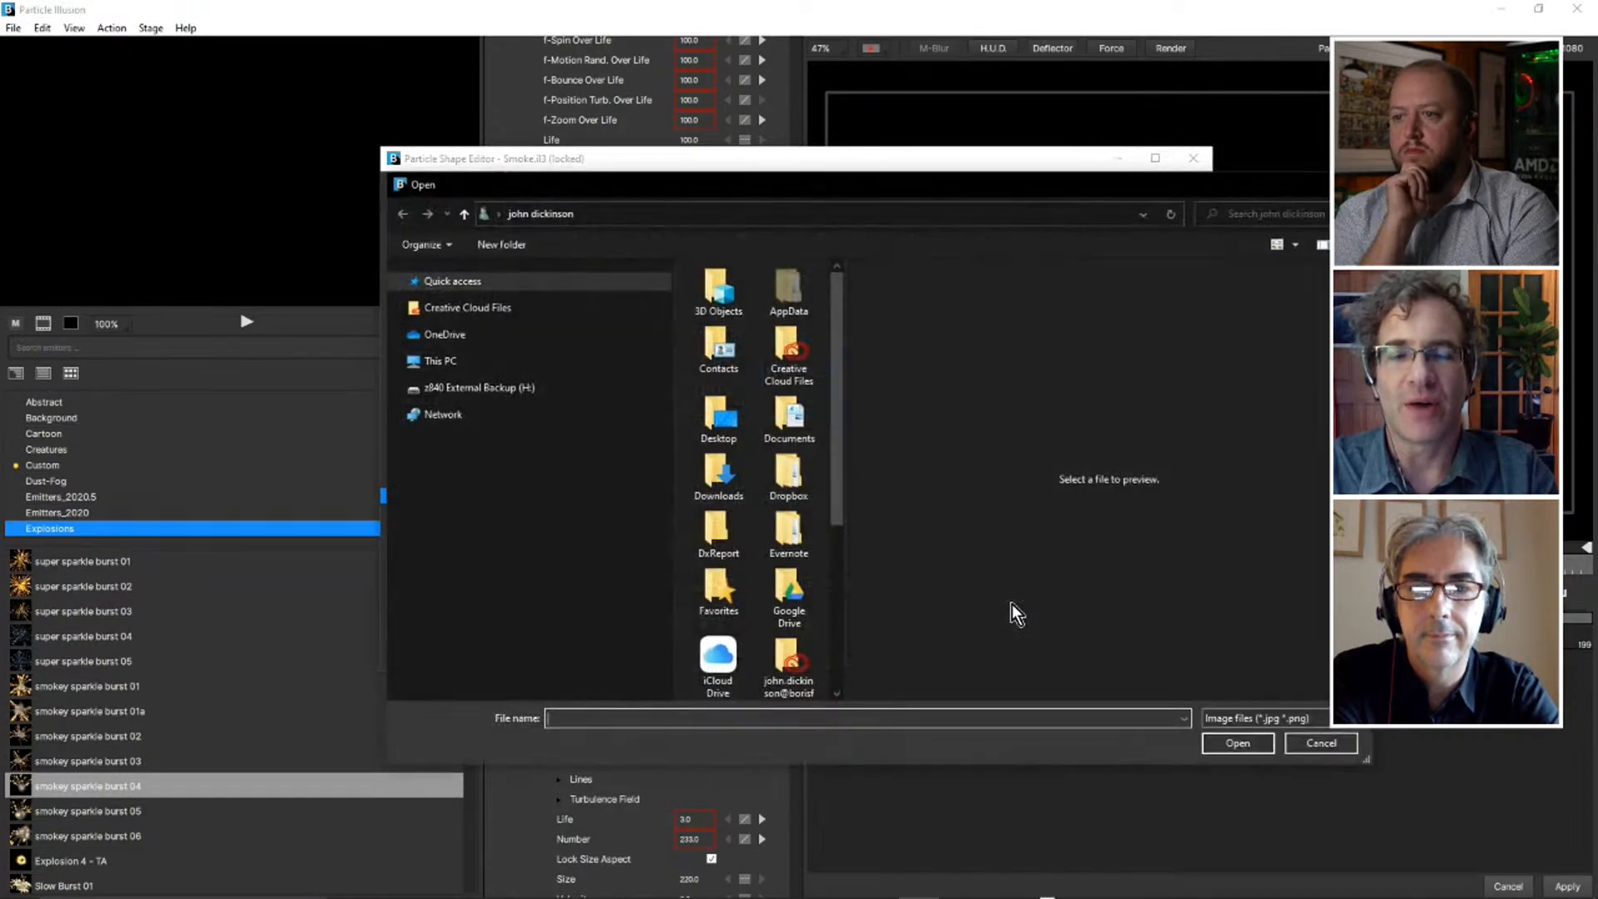
left_click(1322, 741)
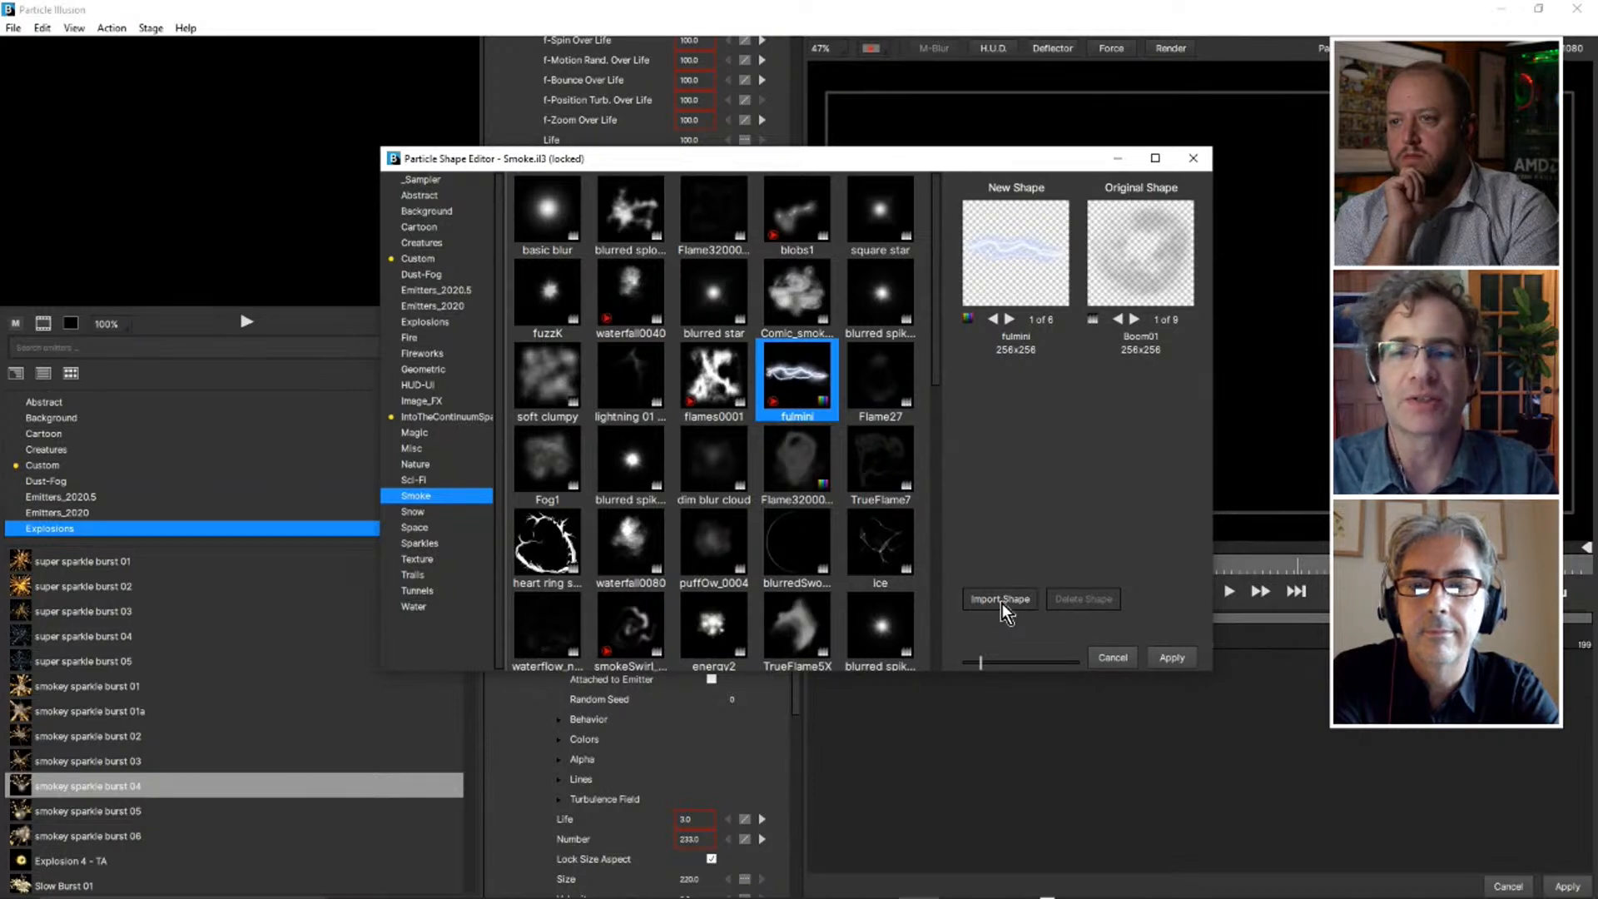
mouse_move(984, 663)
left_mouse_down()
mouse_move(1072, 662)
mouse_move(968, 662)
mouse_move(995, 643)
mouse_move(974, 645)
left_mouse_up()
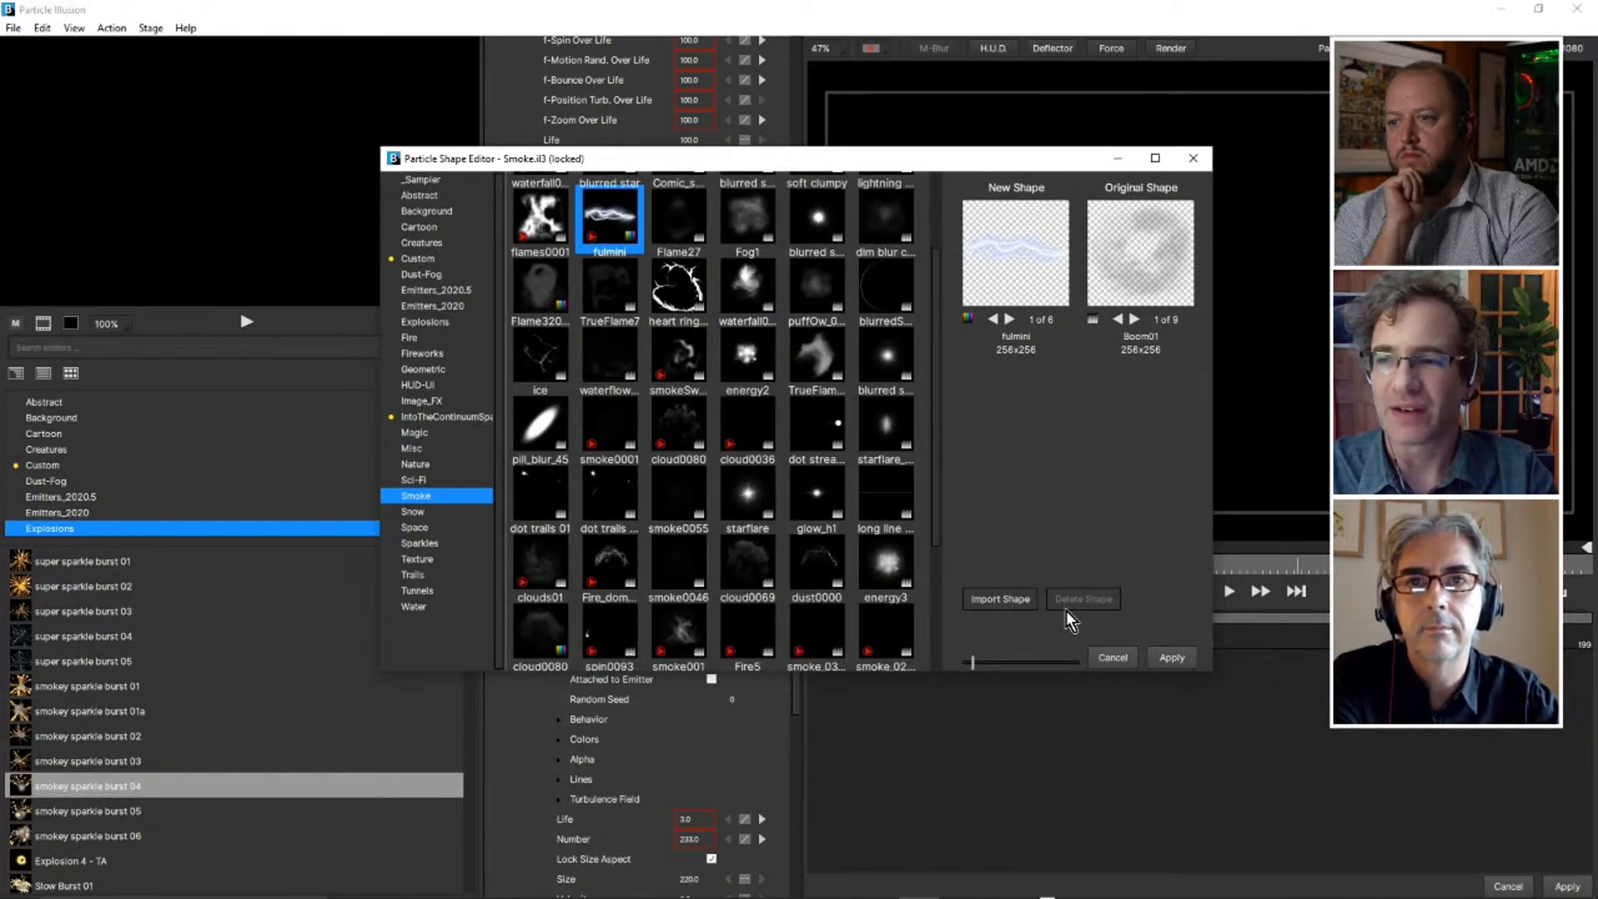
left_click(1115, 659)
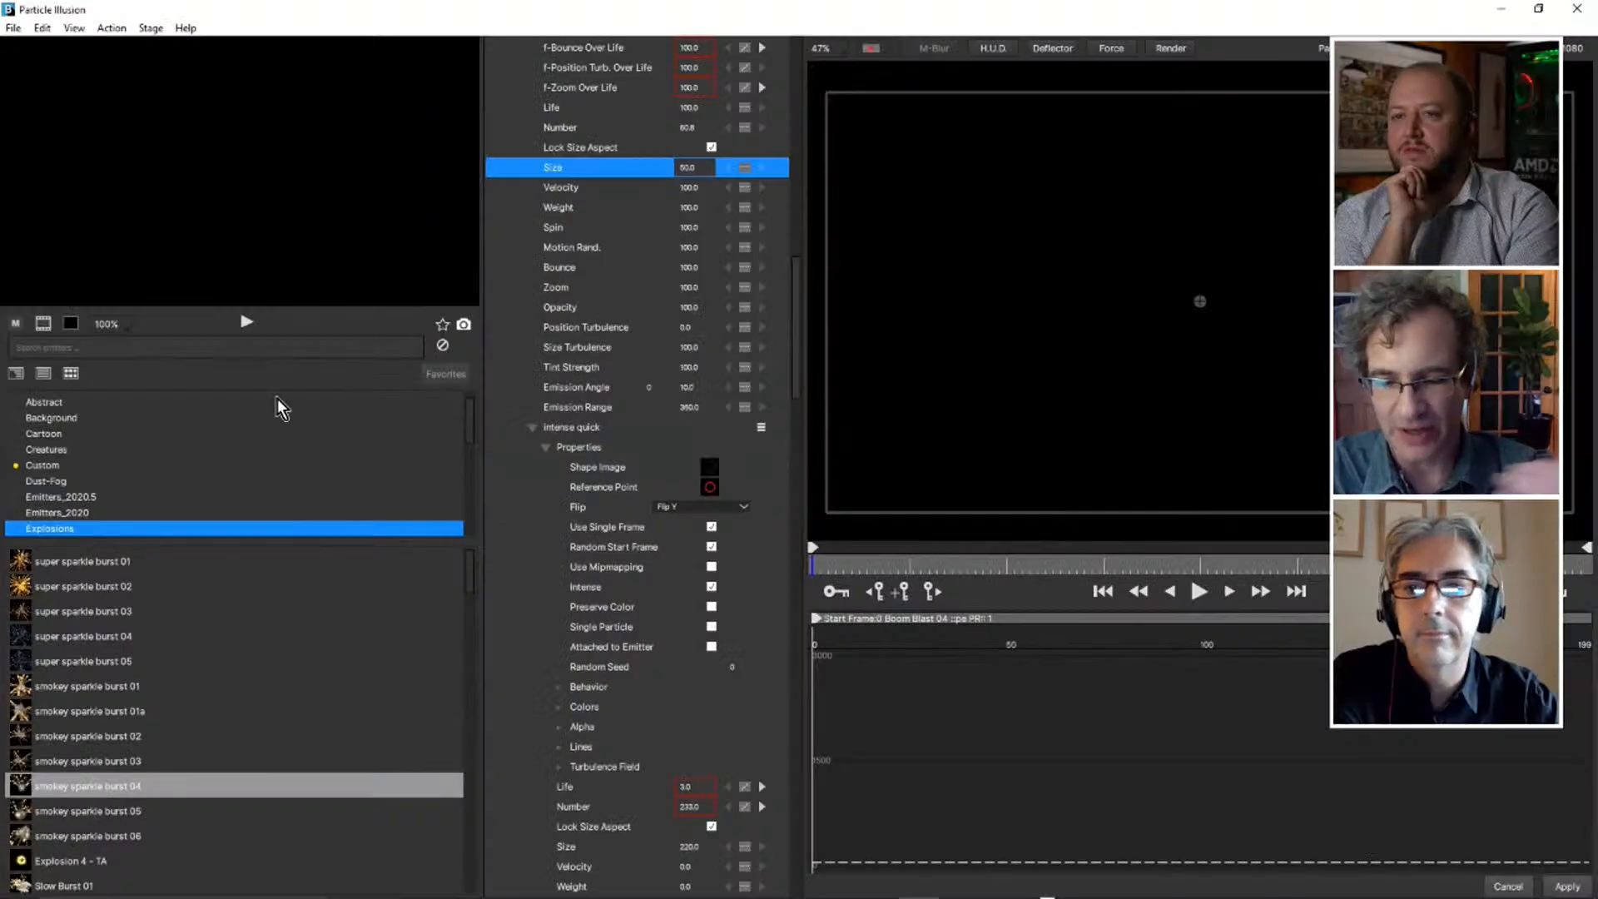
Search the emitter library for "solid" and place the Solid Color emitter from Emitters_2020 on the stage.
left_click(117, 348)
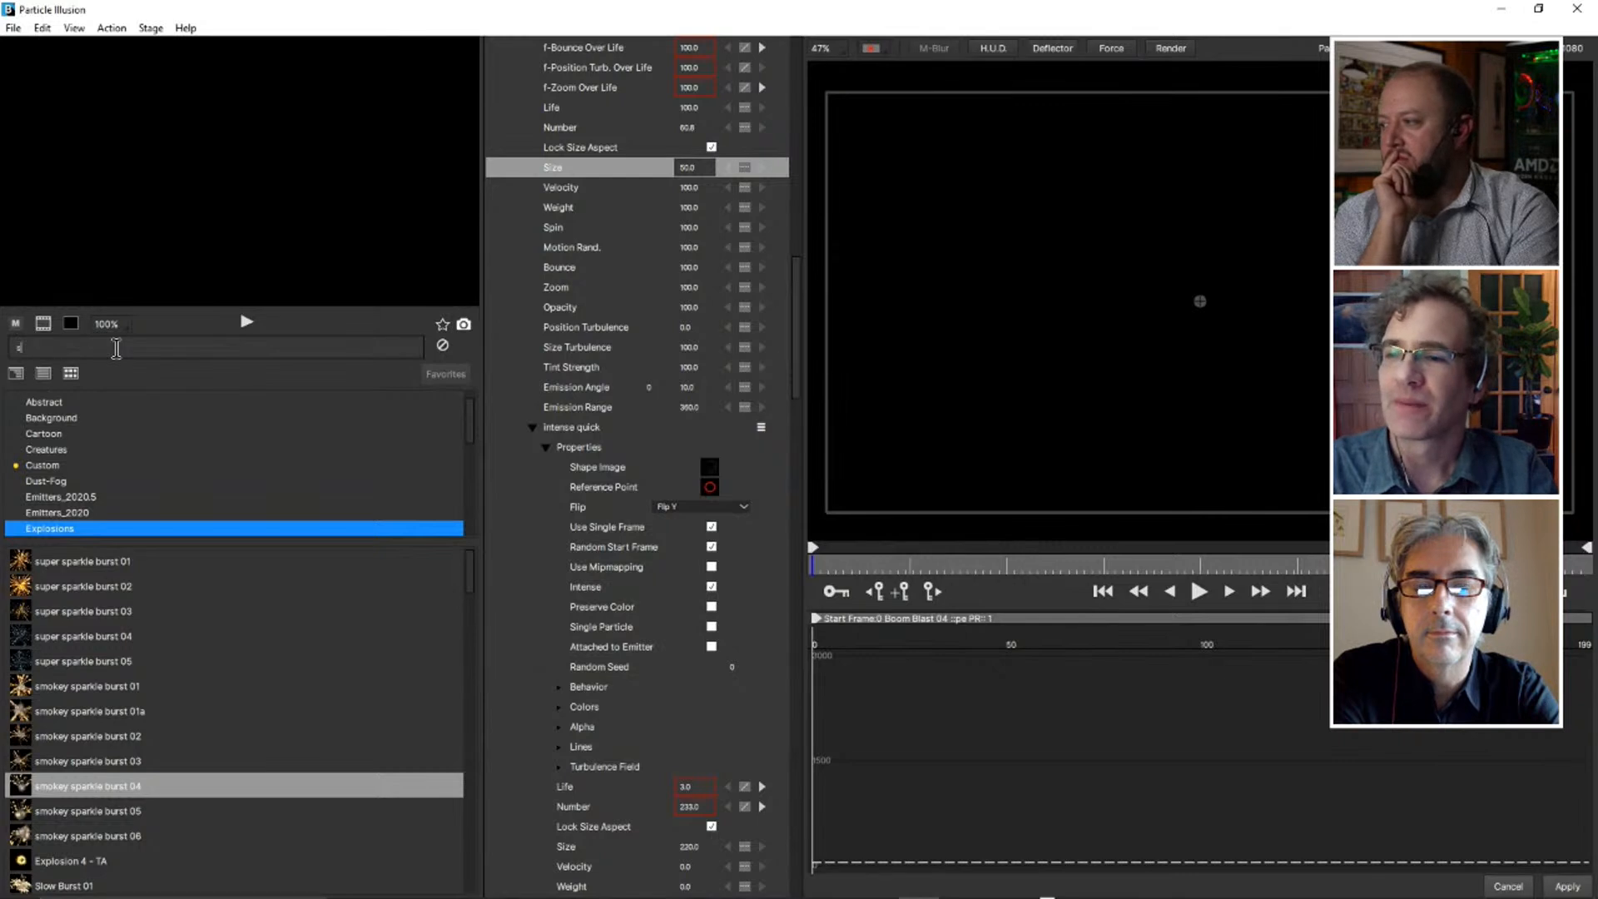
type("olid")
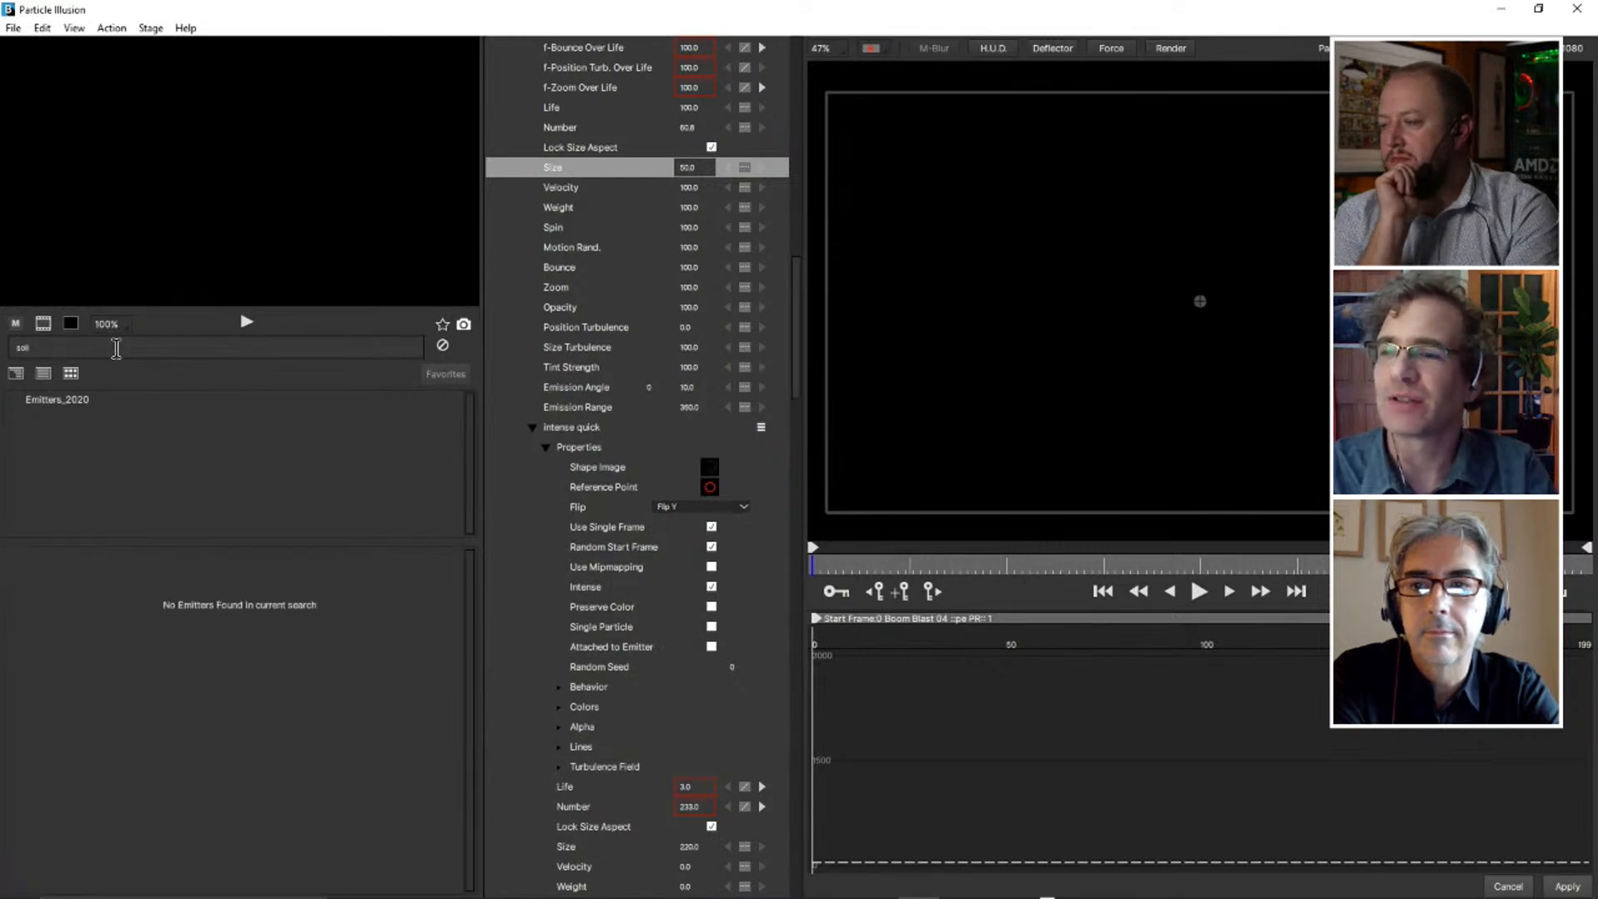
left_click(74, 402)
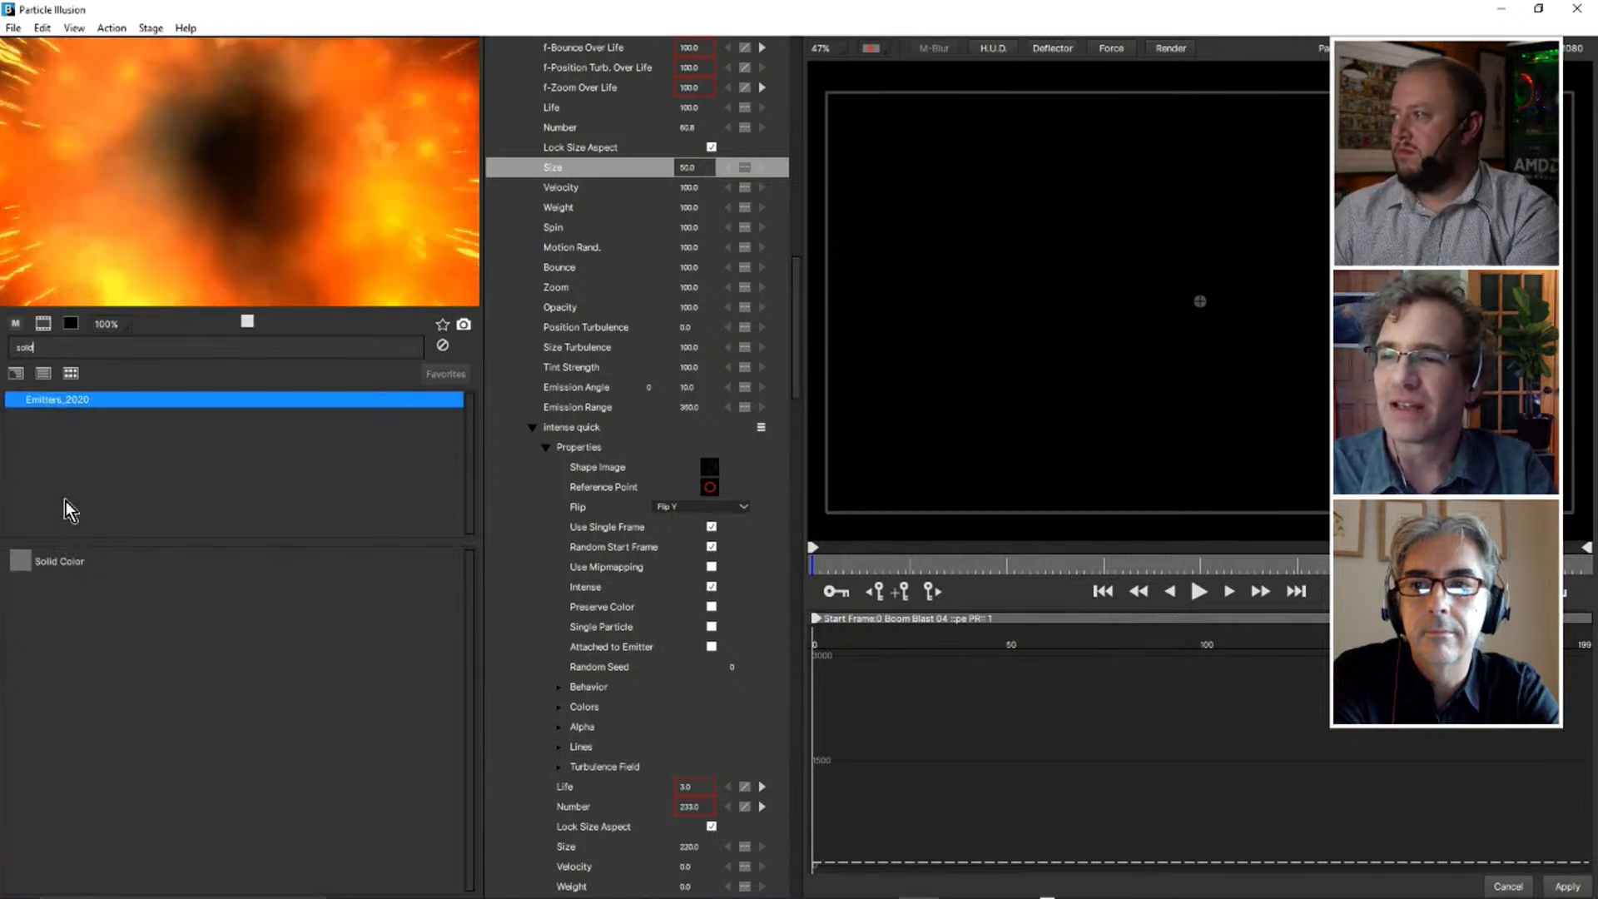
left_click(58, 561)
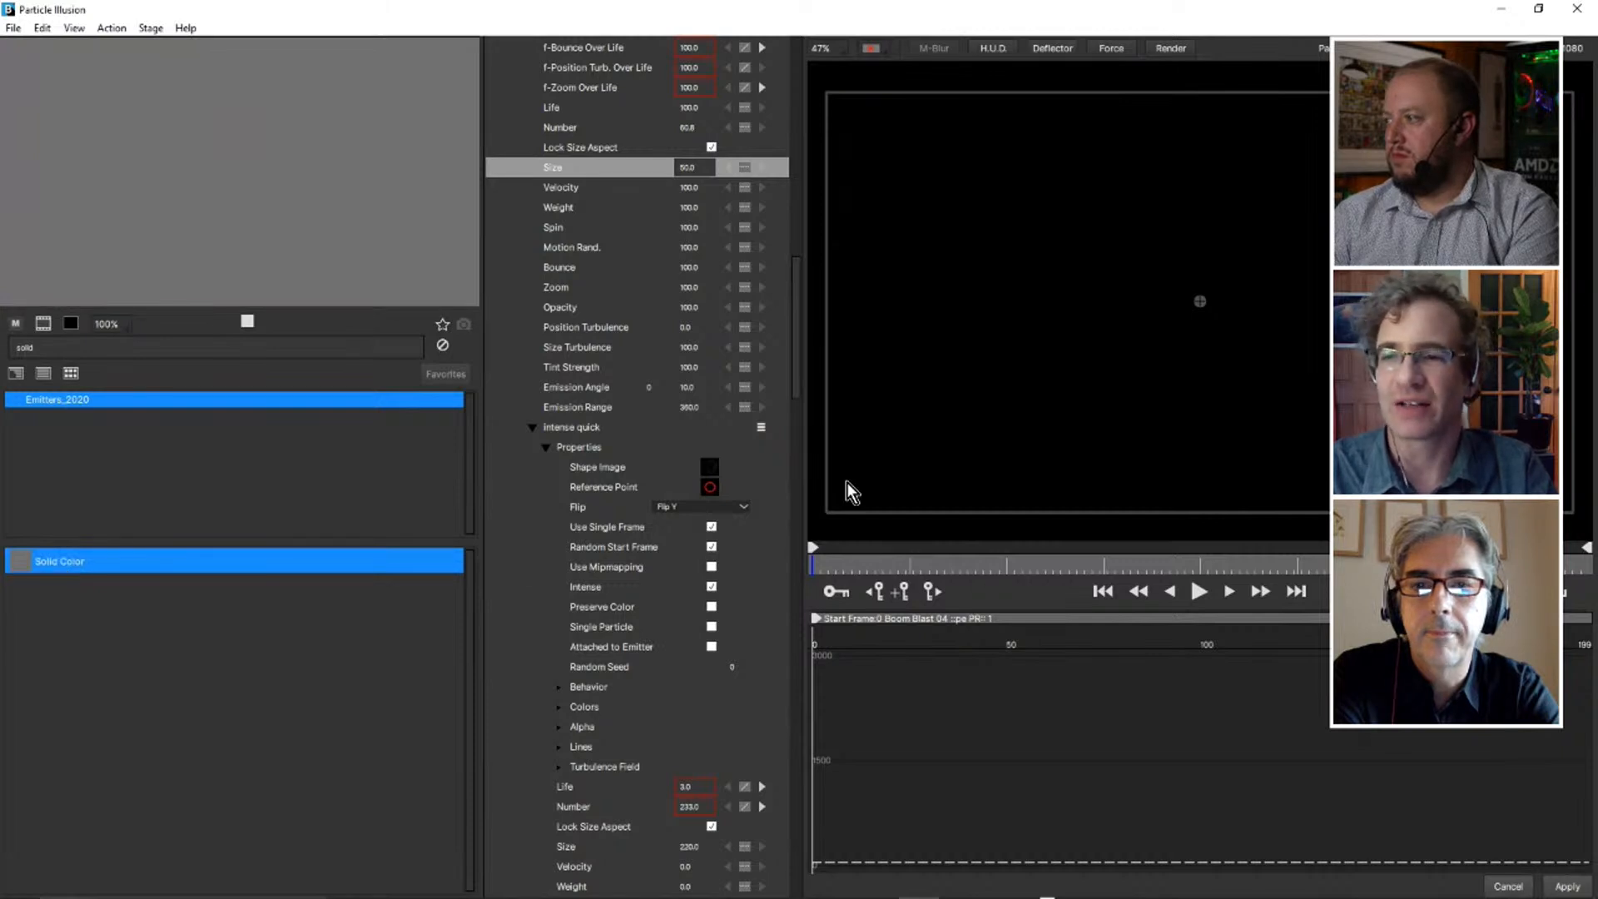
left_click(974, 446)
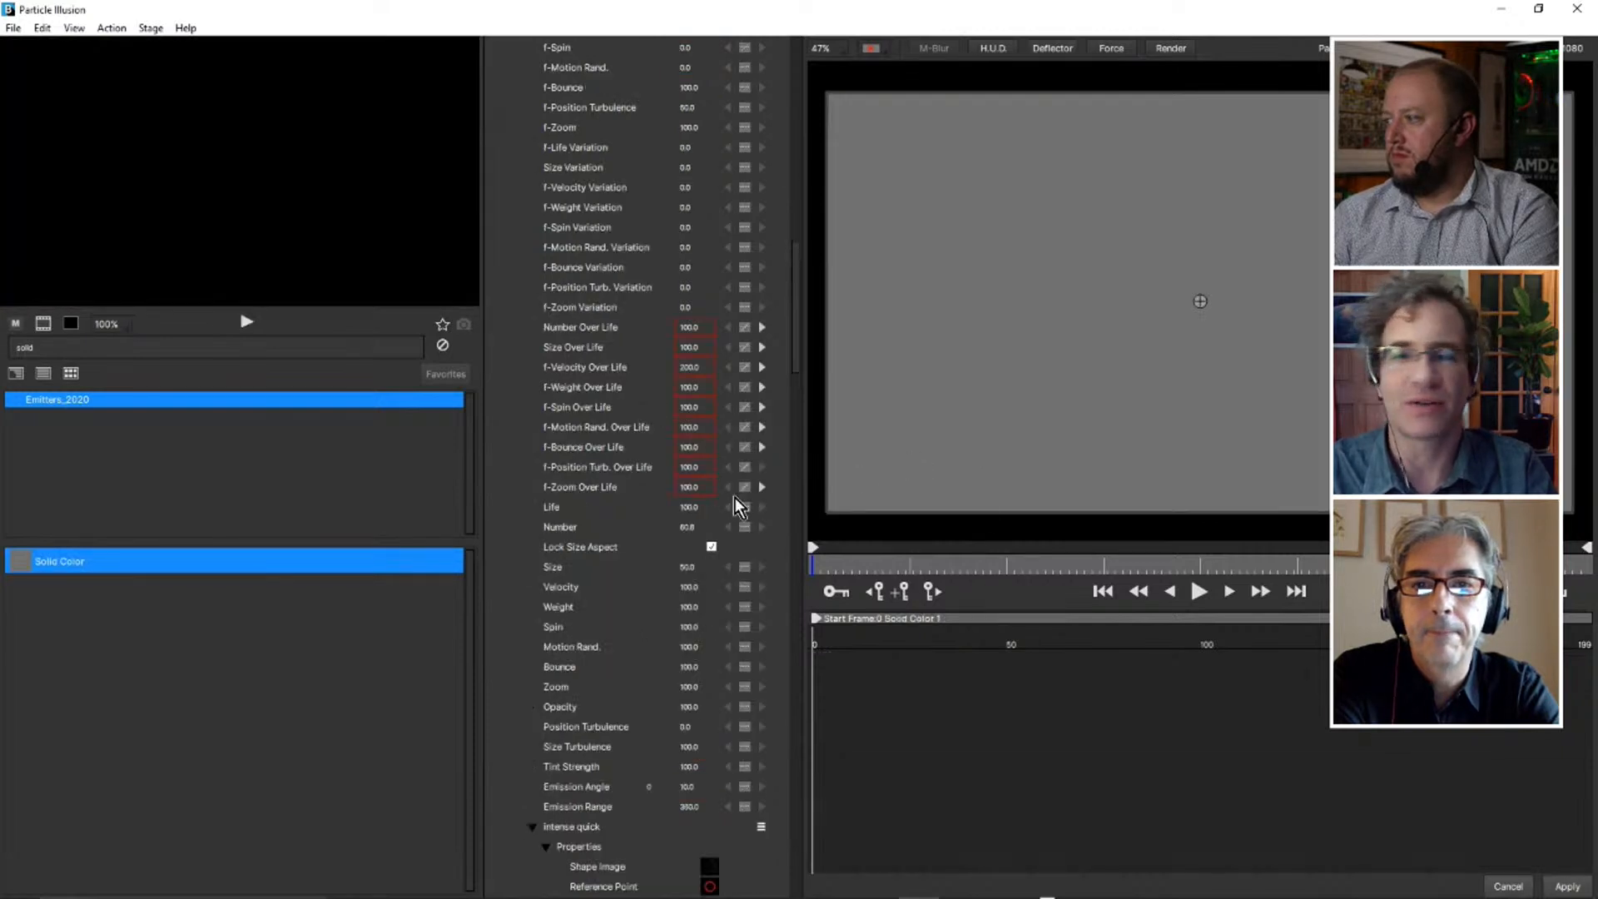
Play and scrub through the Solid Color emitter's animation, and return the playhead to the first frame.
left_click(1200, 592)
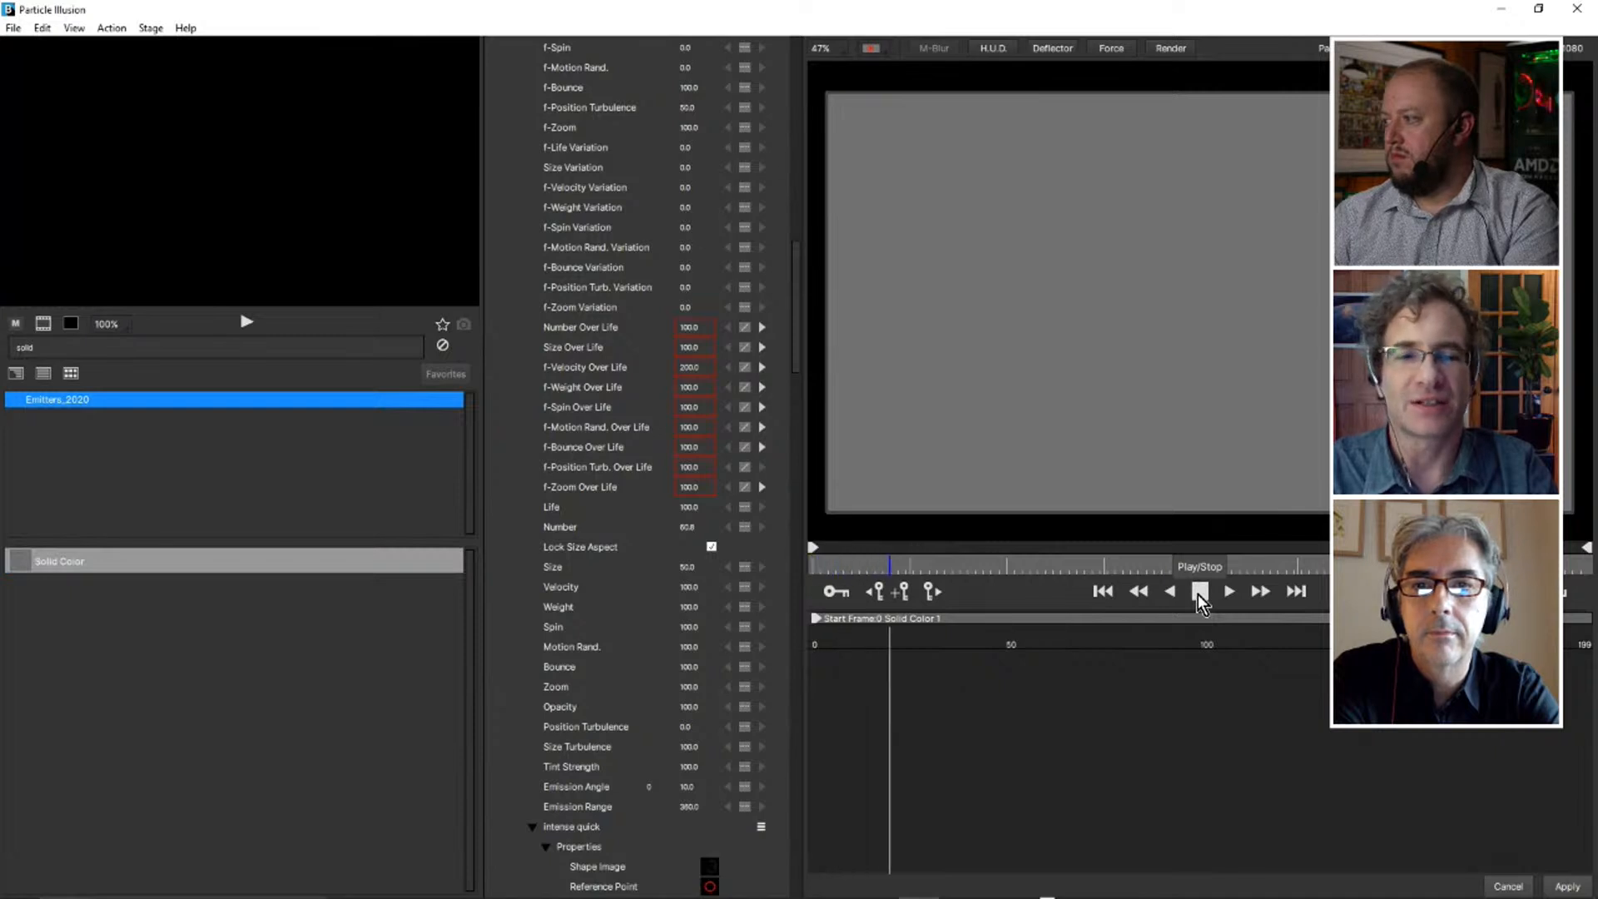
left_click(1199, 592)
left_click_drag(913, 572, 1144, 592)
left_click(1199, 592)
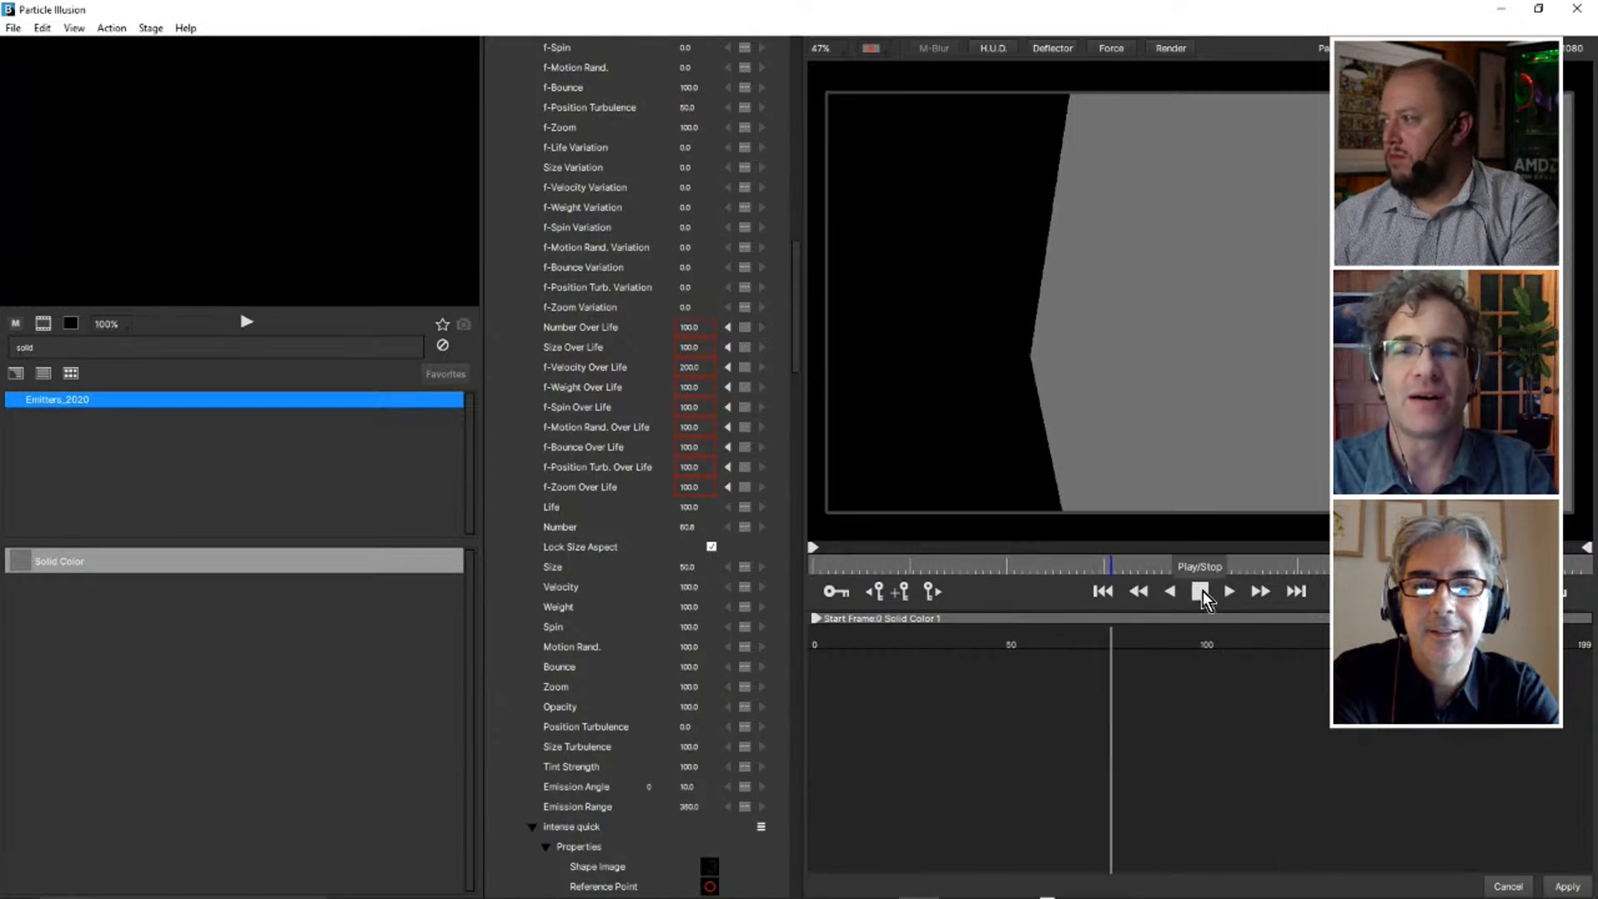
left_click(1199, 592)
left_click(1103, 591)
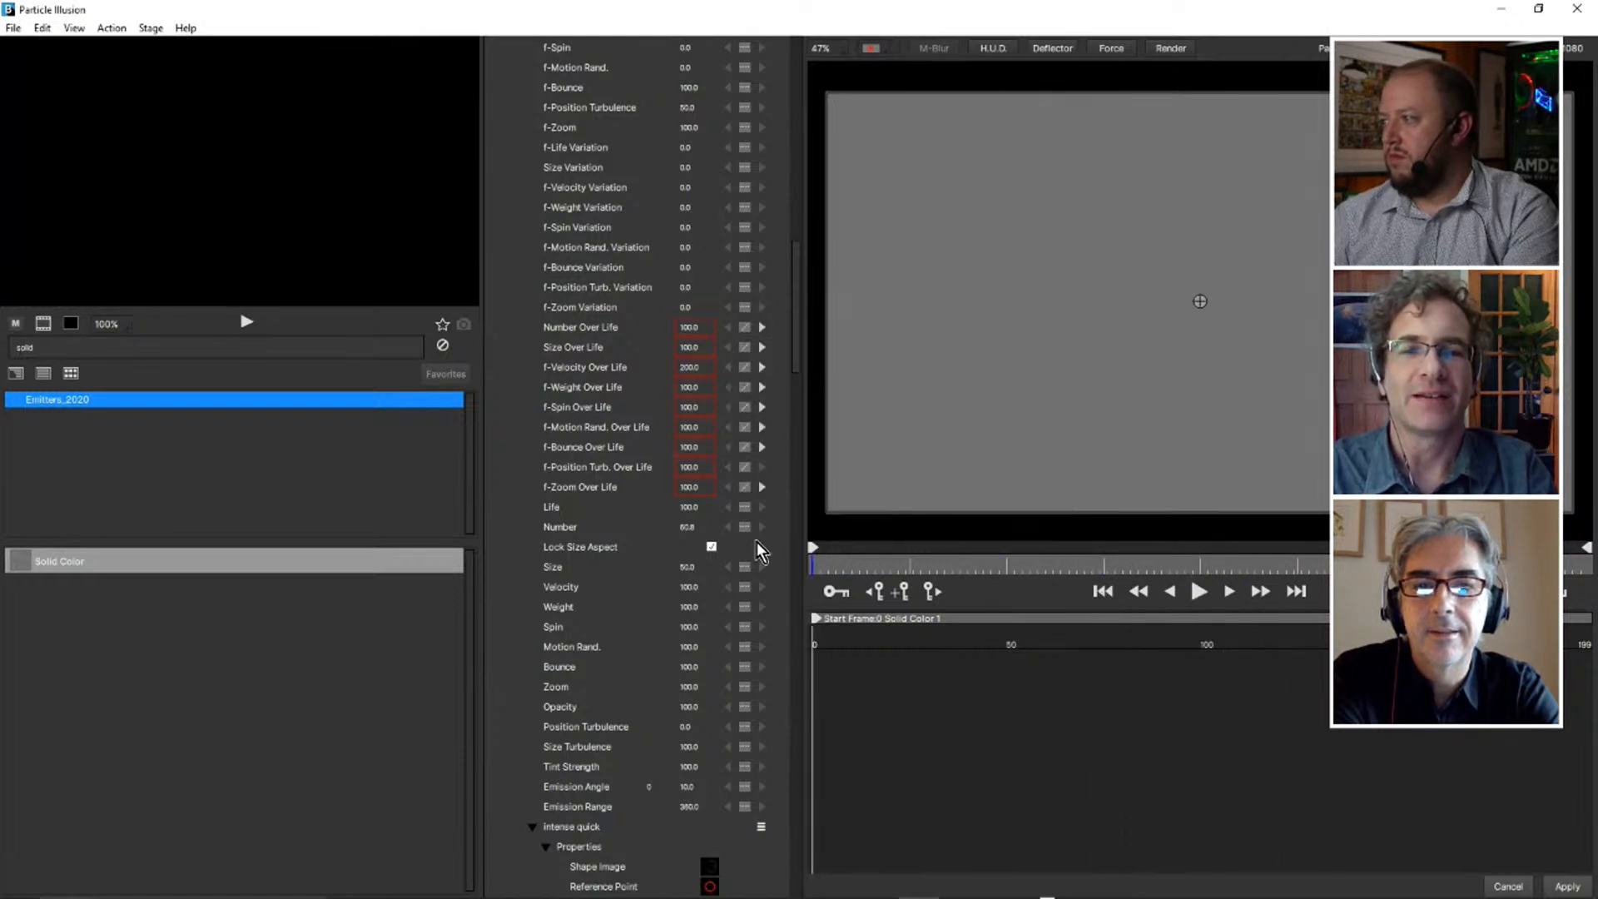
Collapse the Boom Blast 04 emitter, expand the square particle's properties under Solid Color, and open its shape image for editing.
scroll(612, 516, "down", 15)
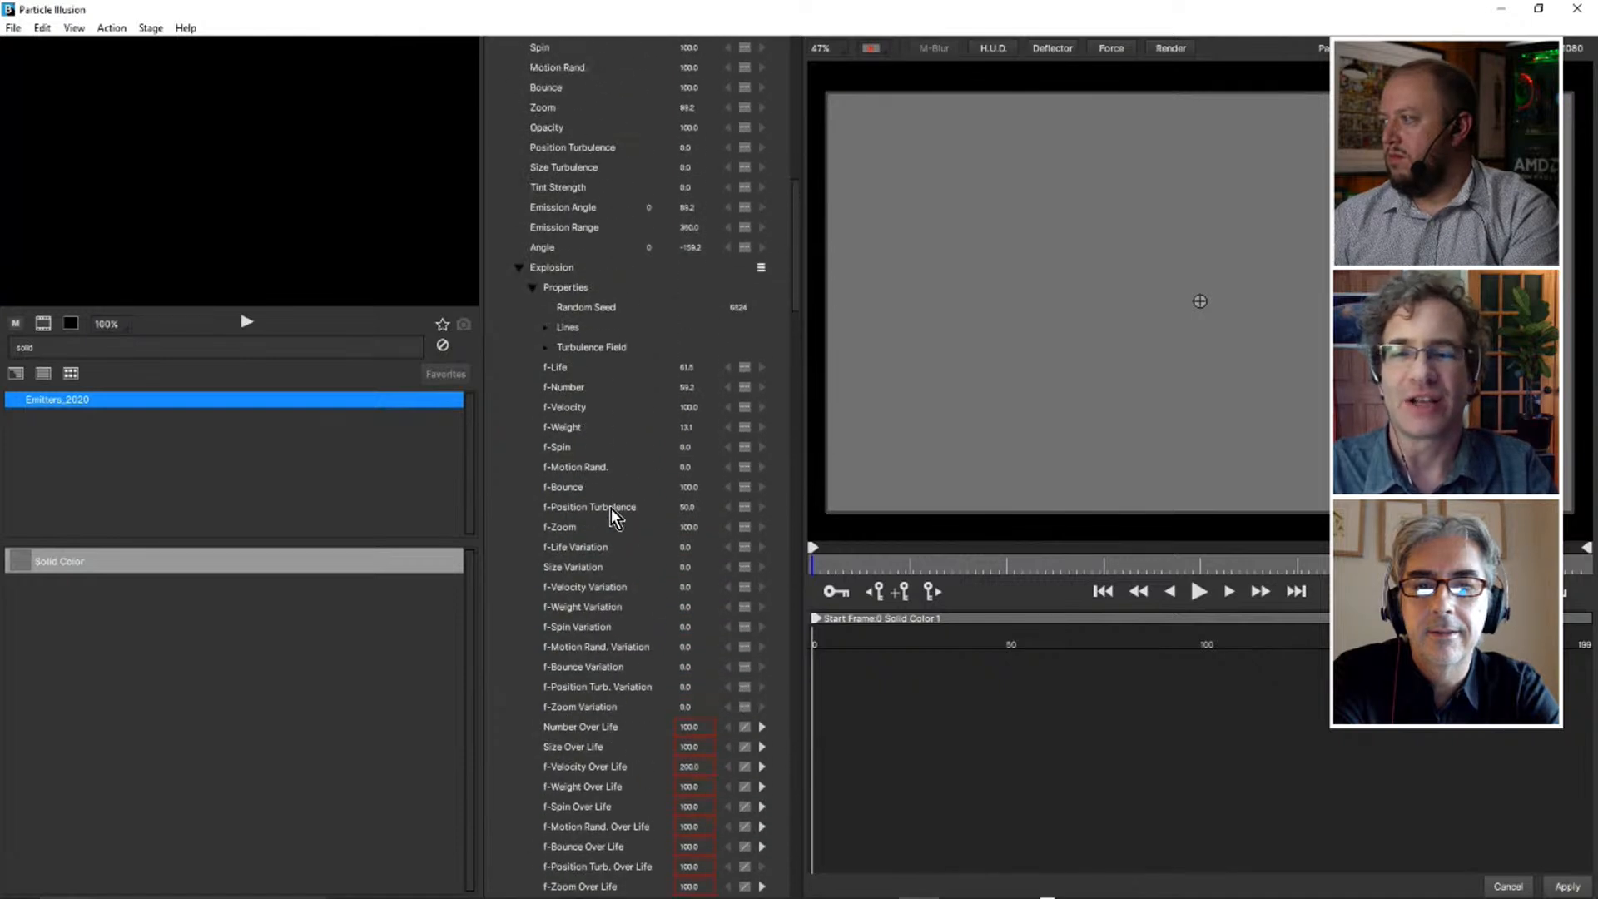
scroll(611, 516, "up", 3)
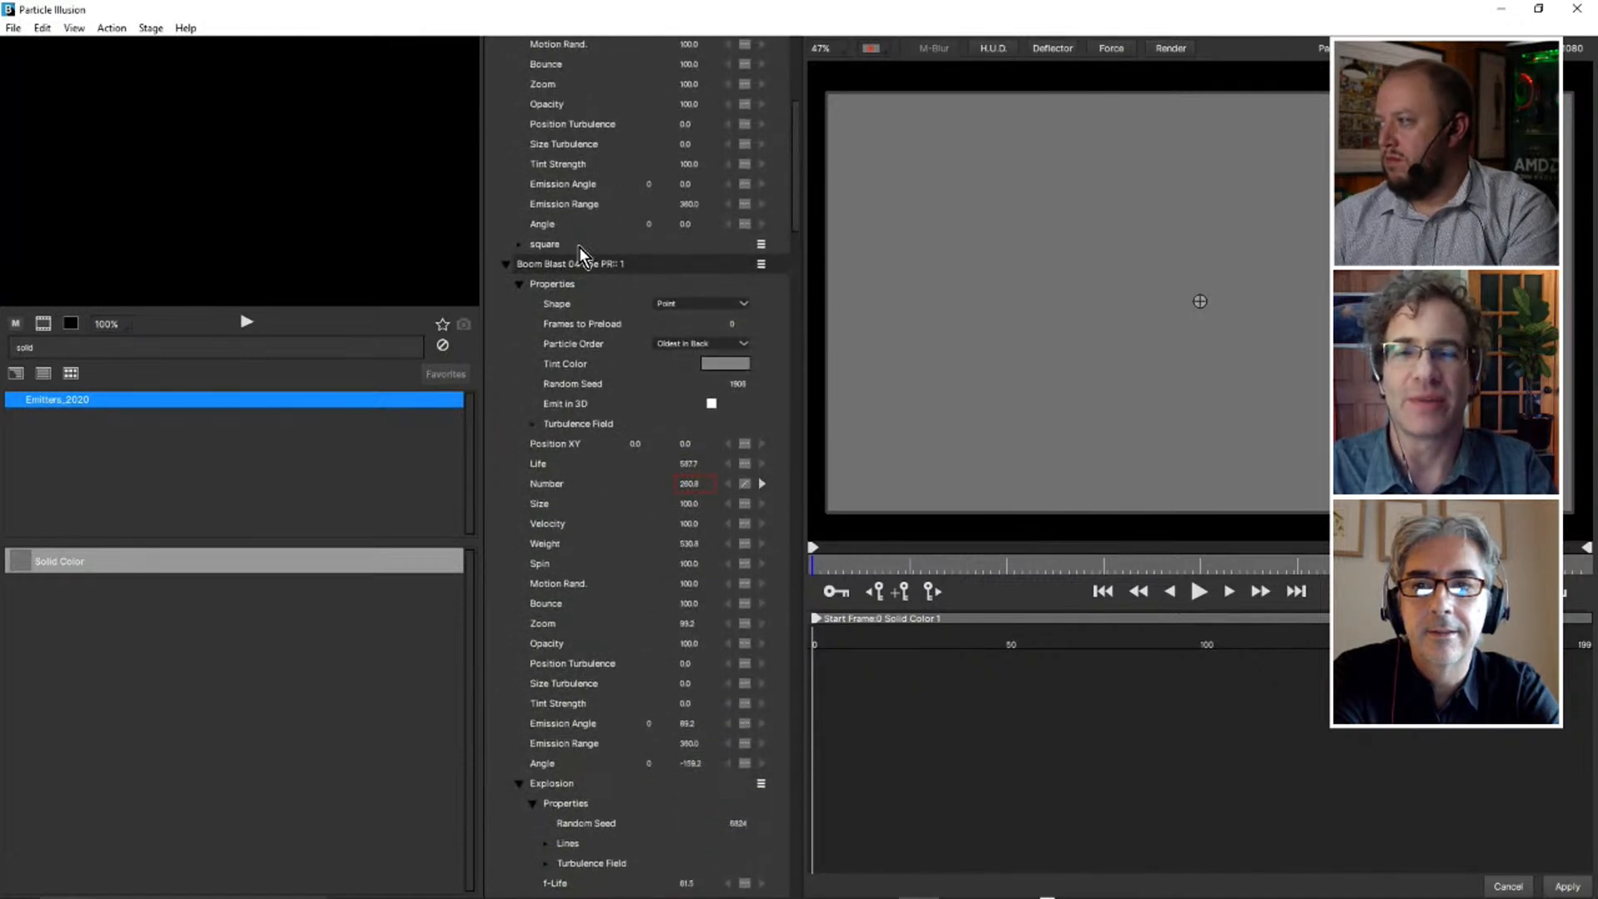
left_click(506, 266)
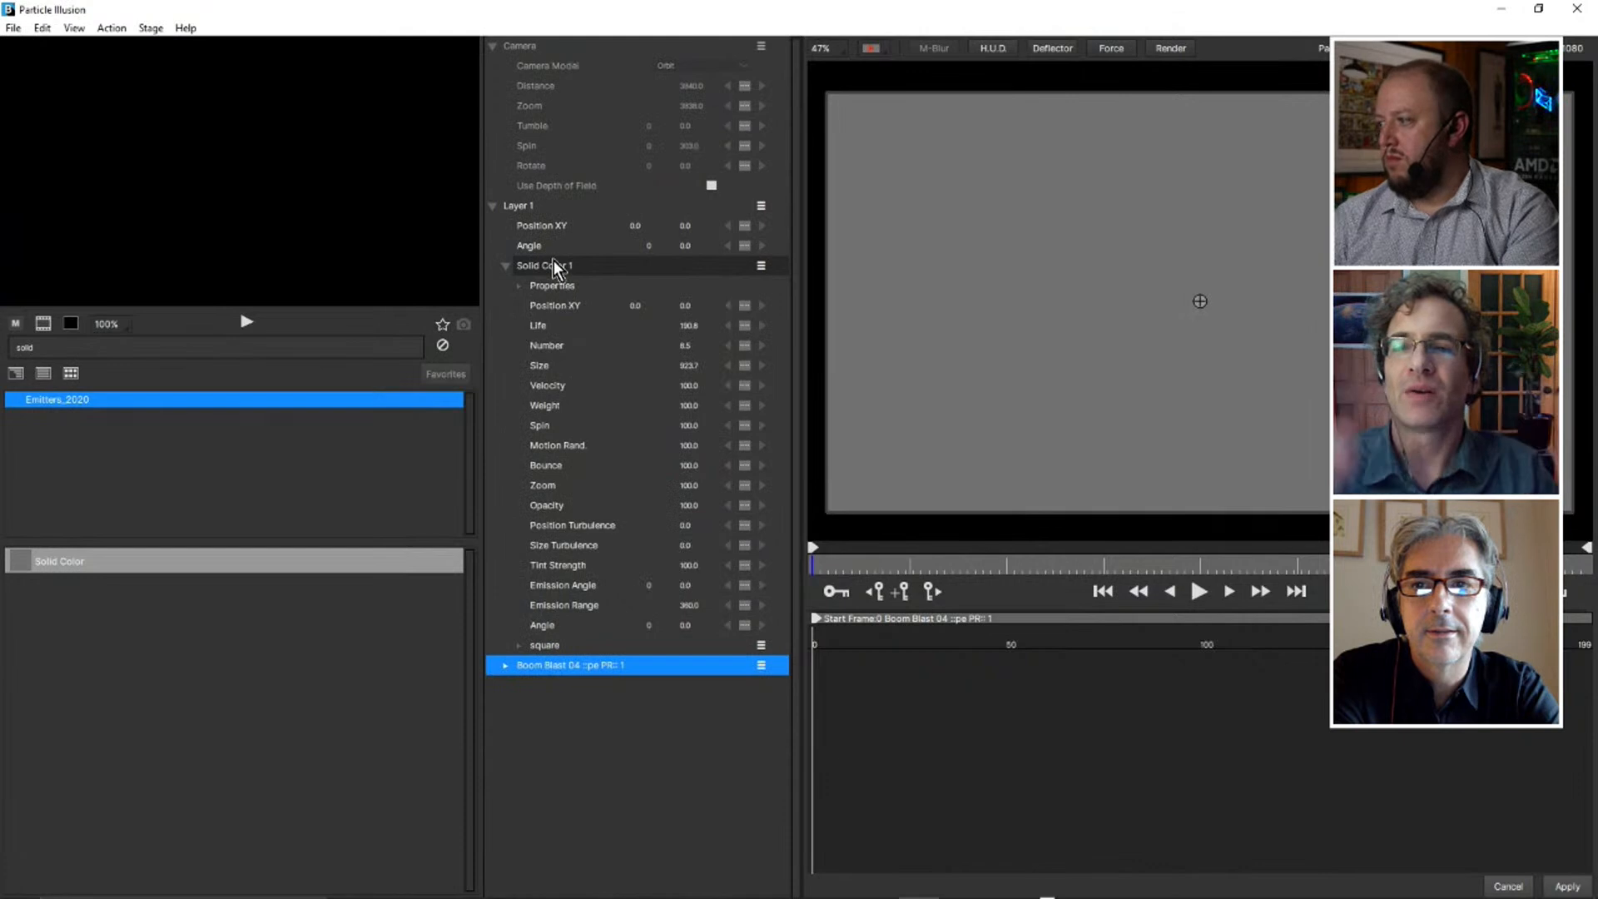
left_click(520, 647)
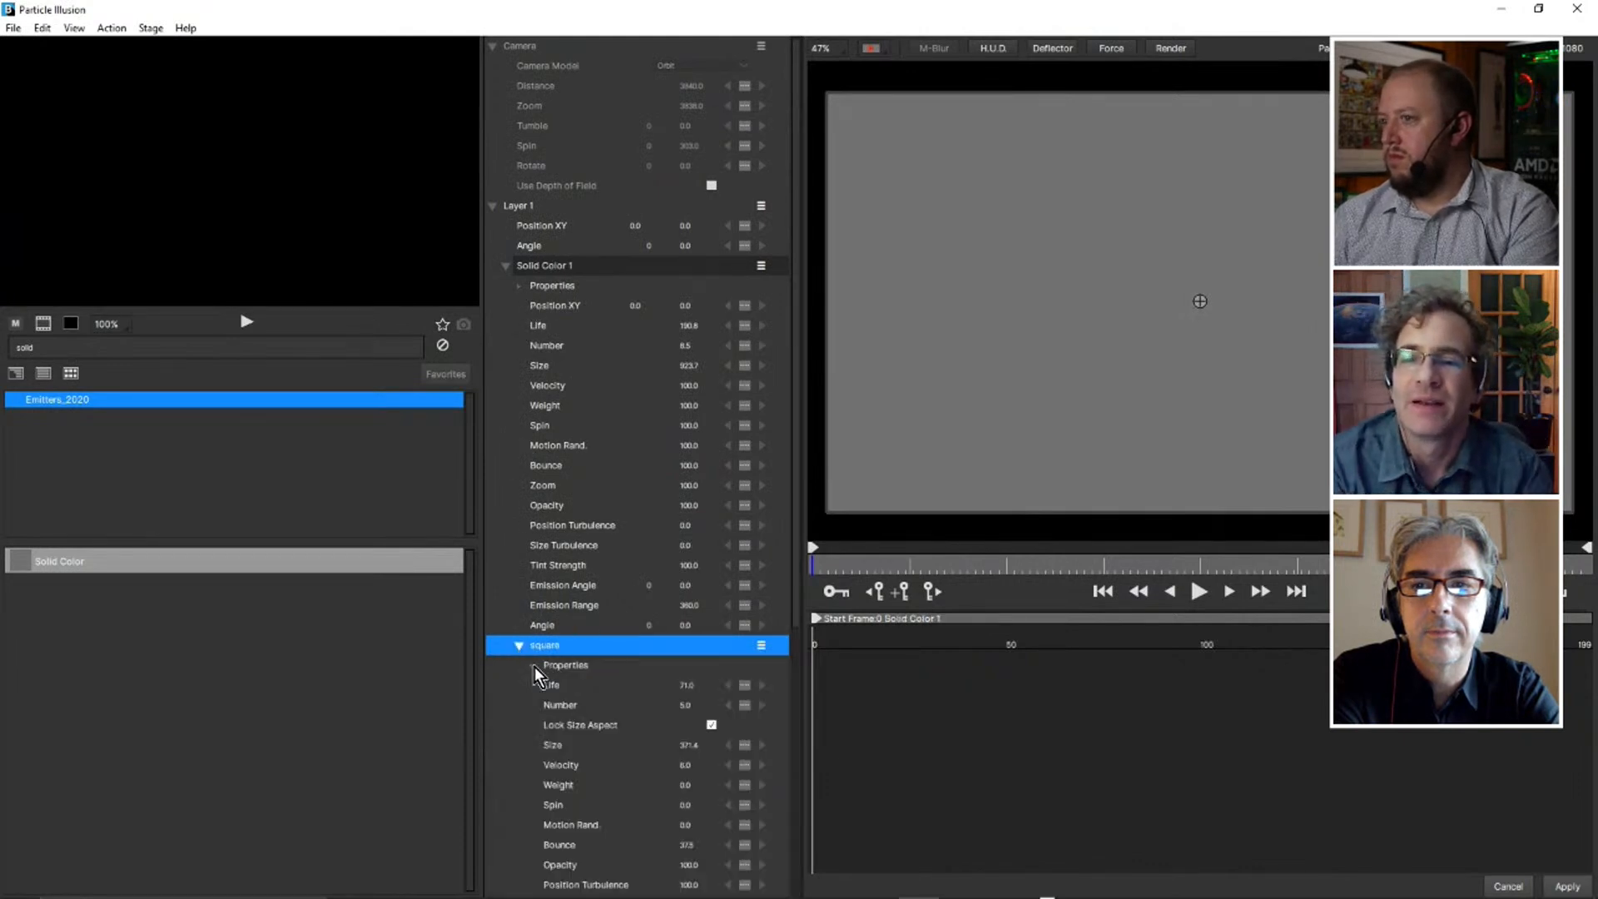
left_click(537, 666)
scroll(724, 566, "down", 3)
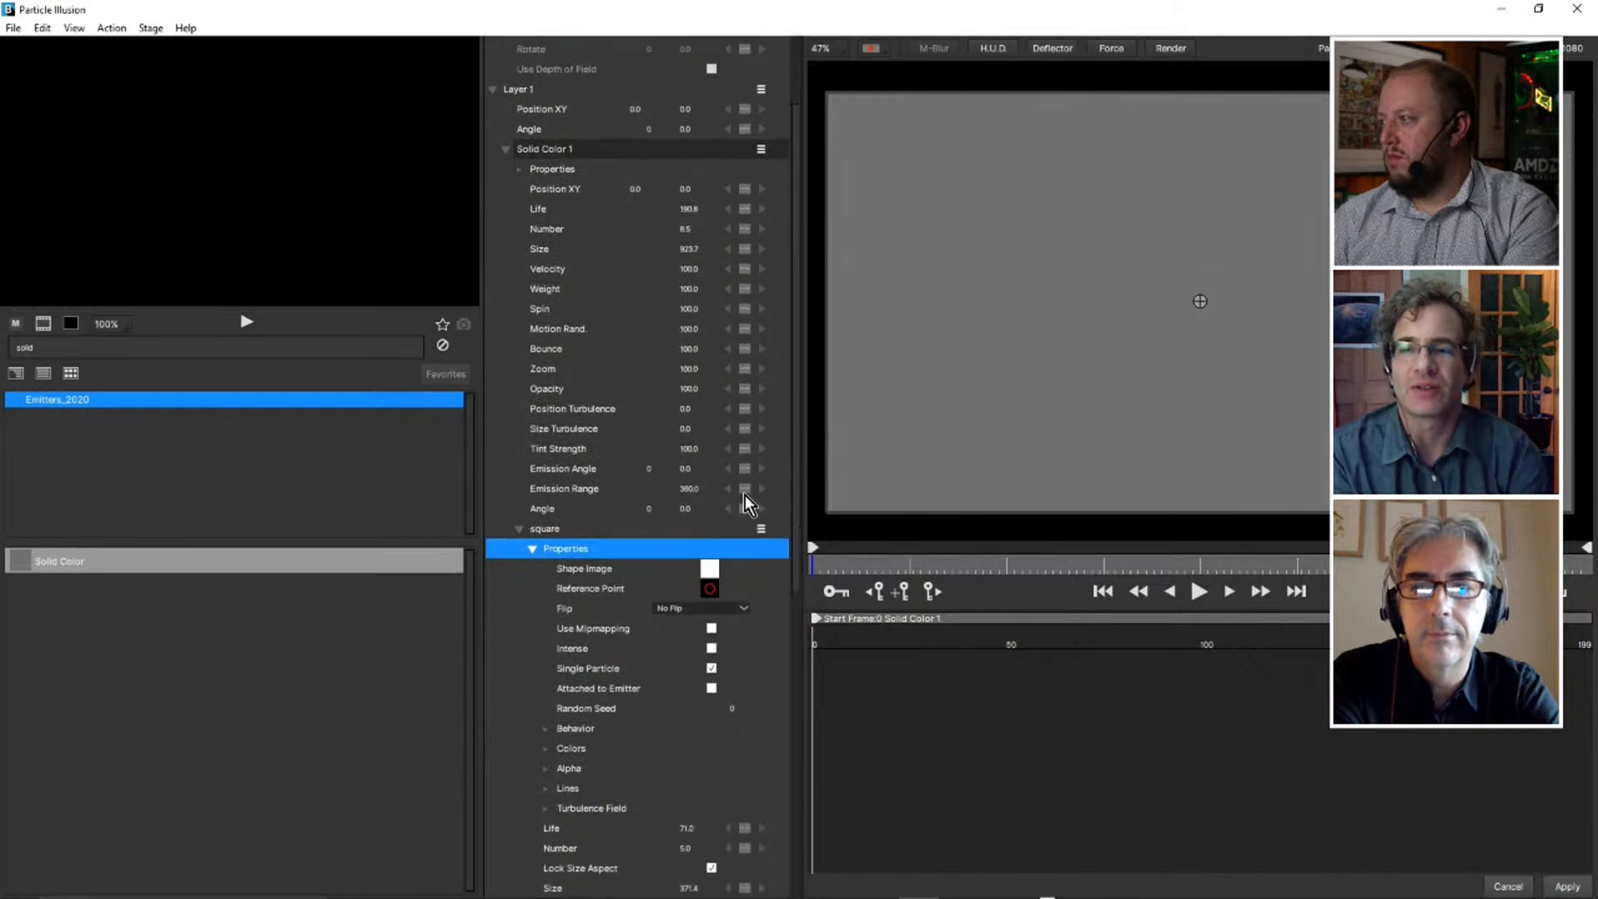
left_click(710, 569)
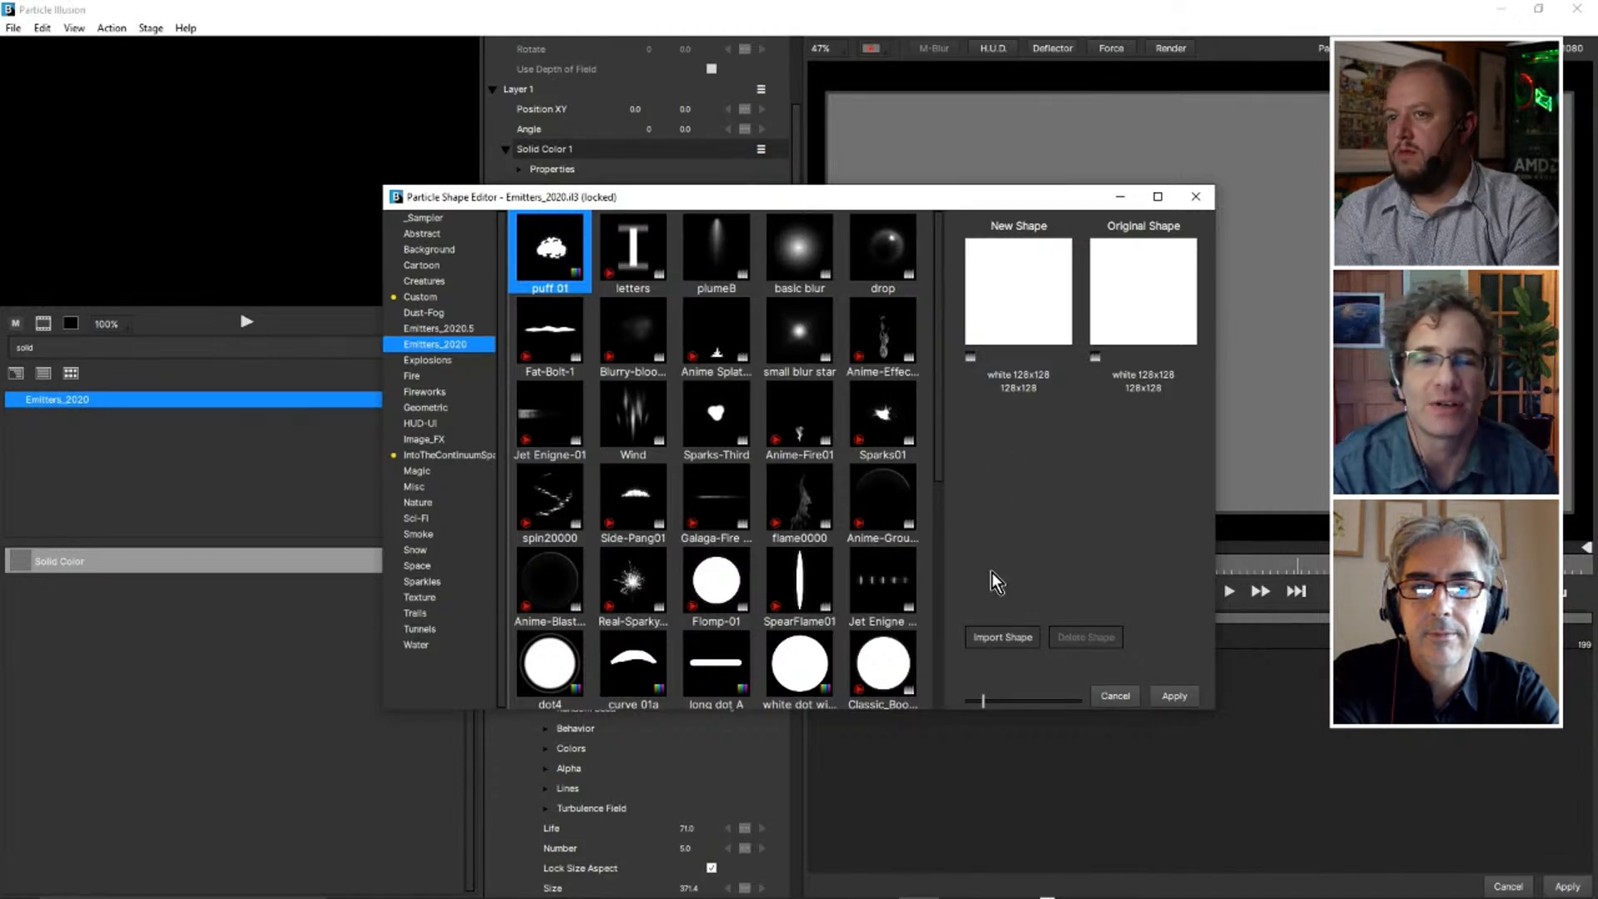
Inspect the custom shape import dialog without importing, and return to After Effects, discarding the shape editor and Particle Illusion changes.
left_click(1008, 634)
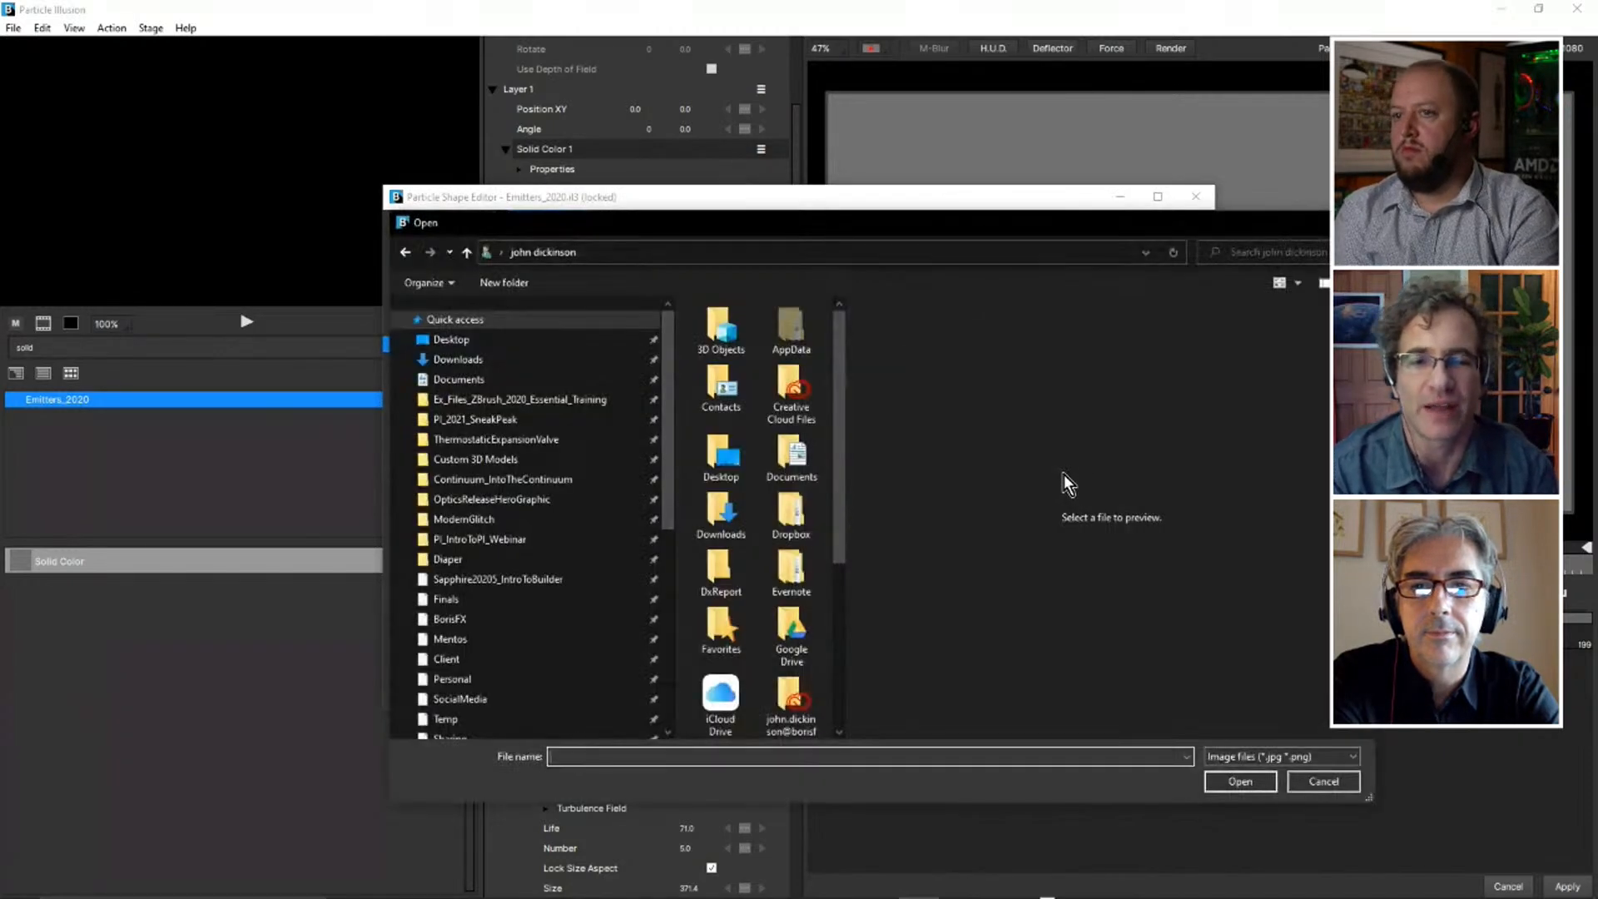
scroll(811, 464, "down", 3)
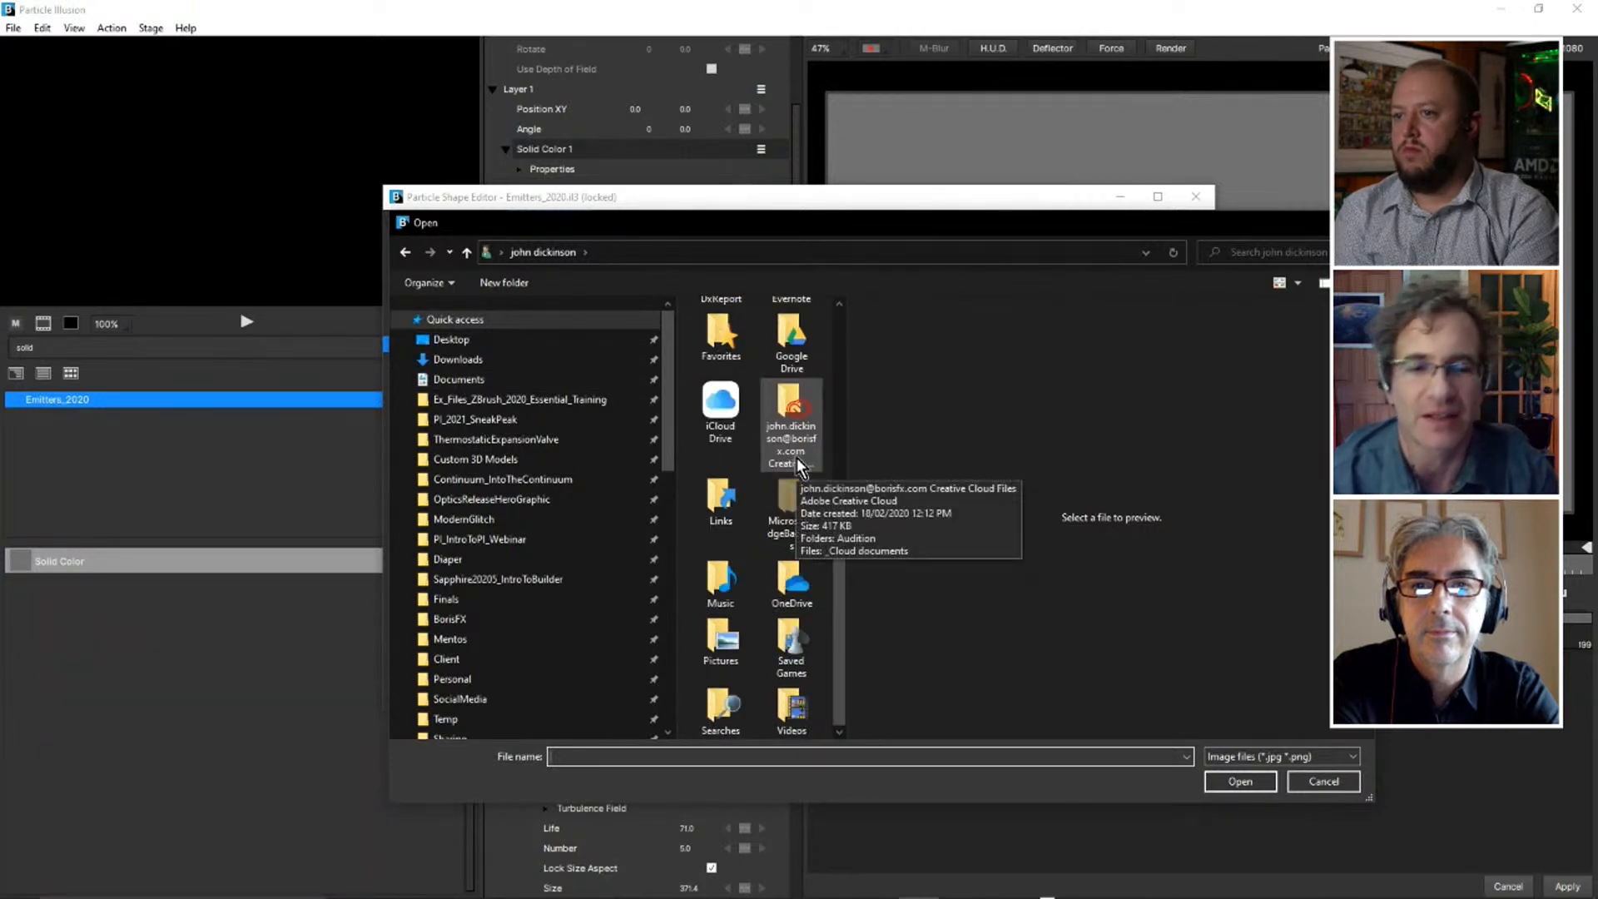
scroll(797, 466, "up", 3)
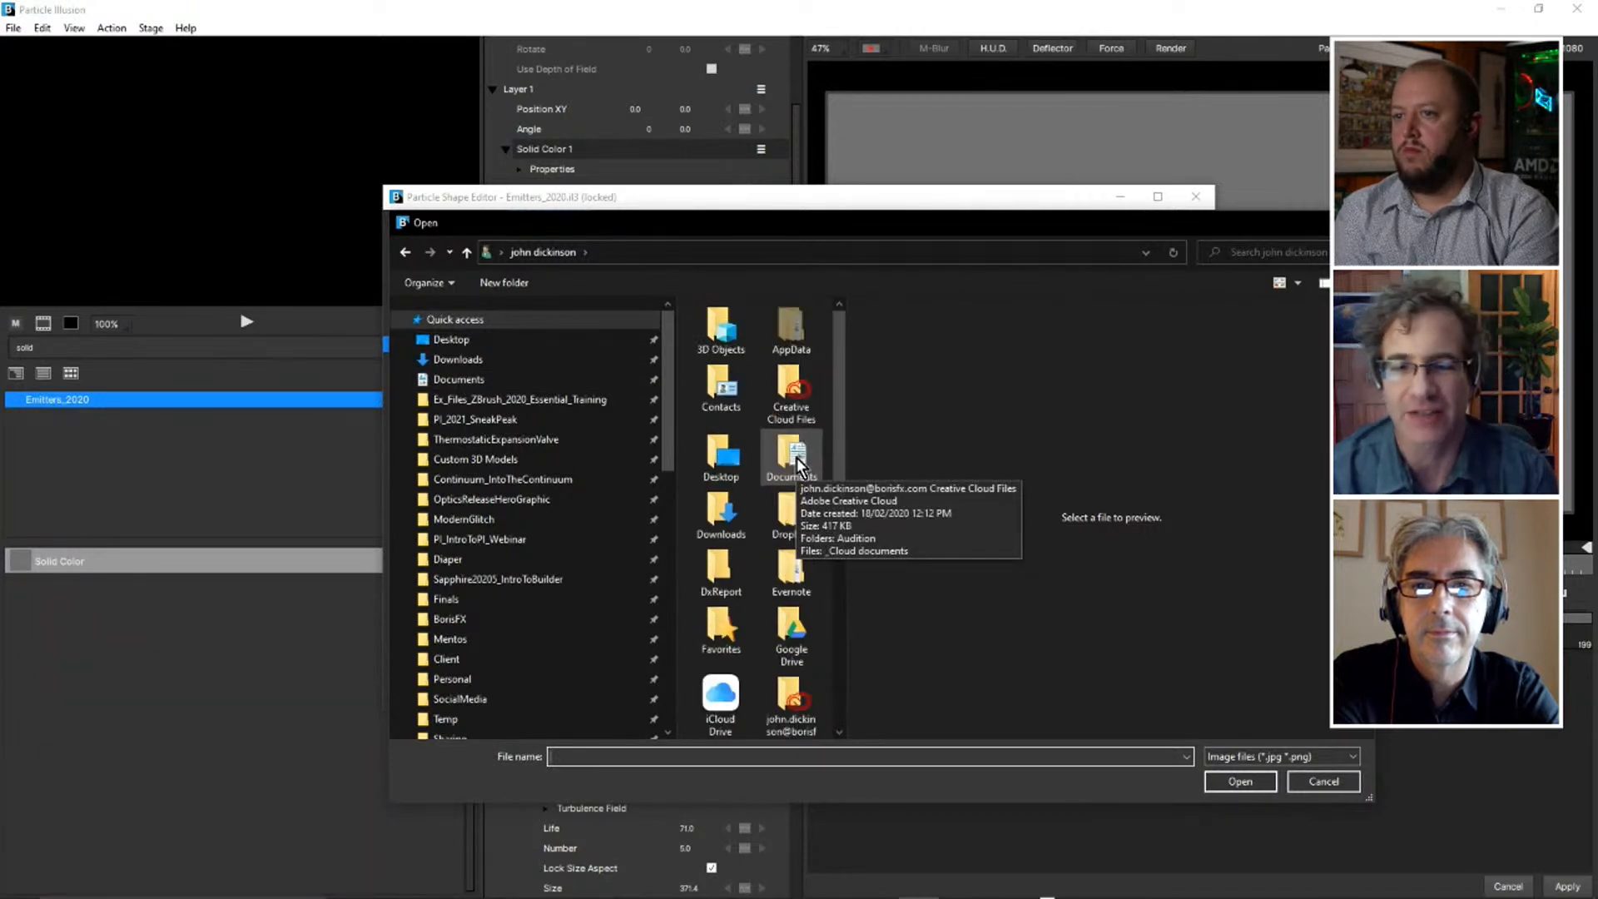
left_click(1328, 784)
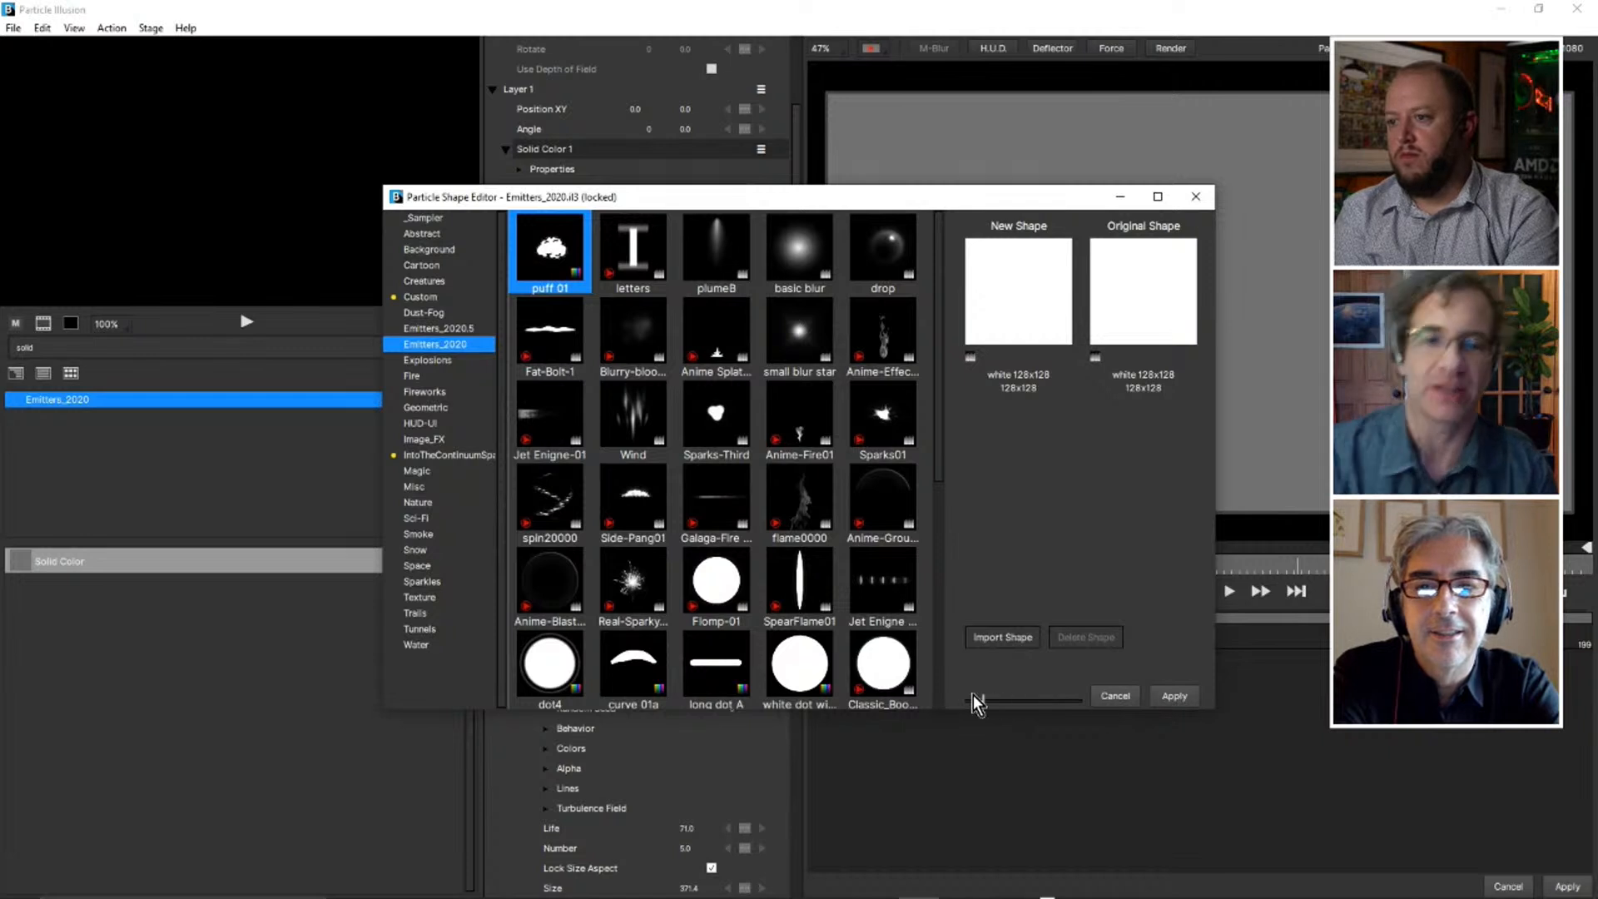
left_click(1115, 697)
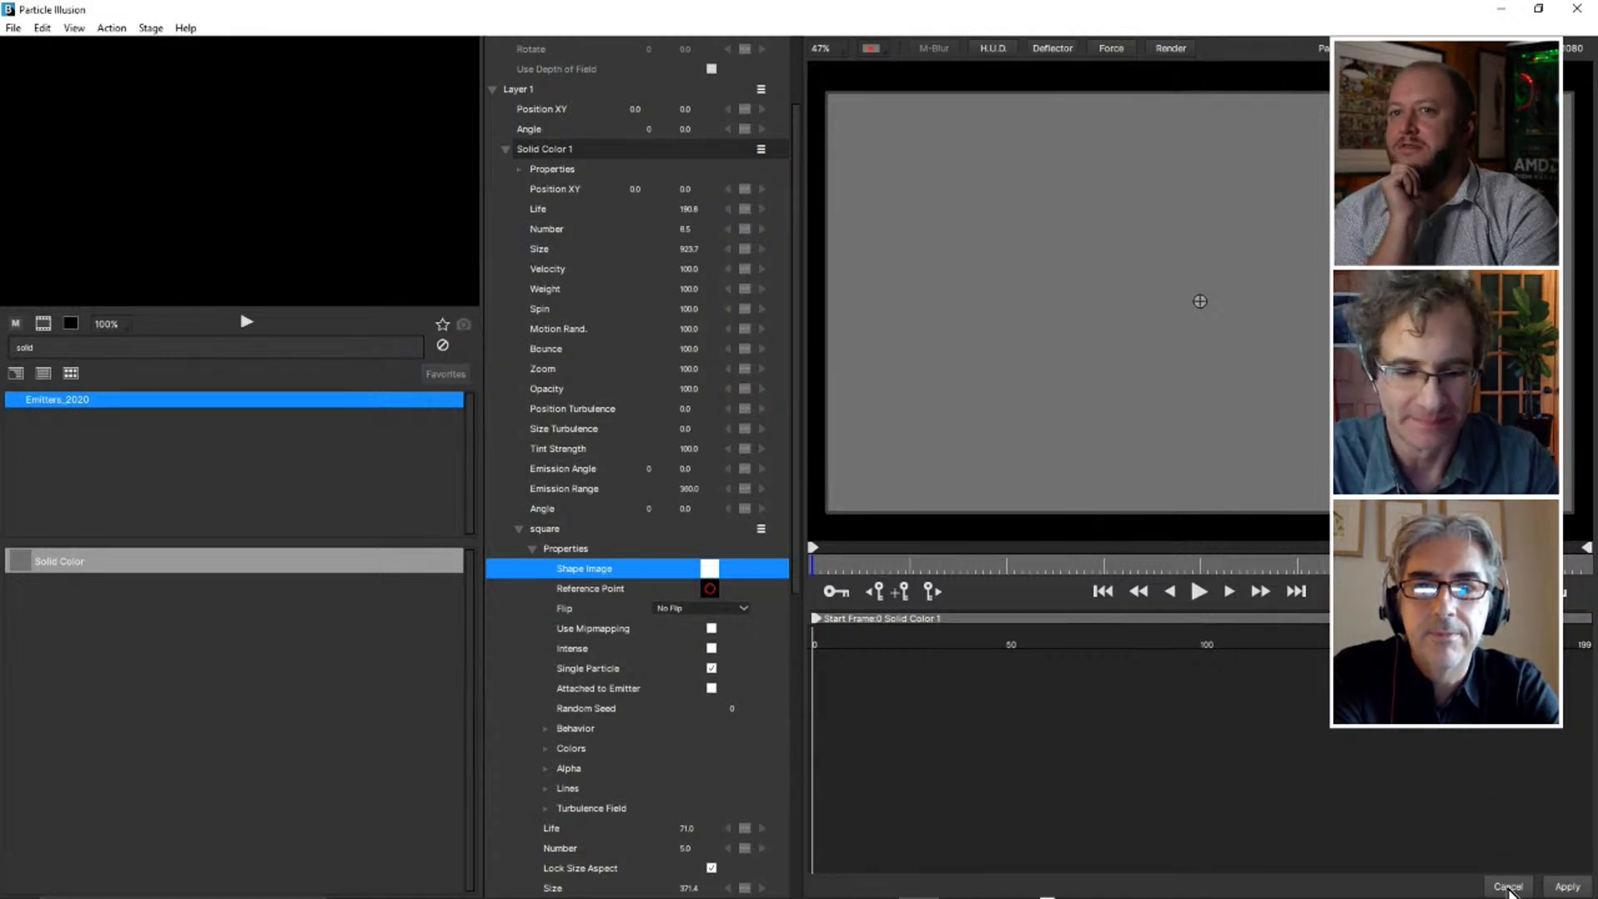
left_click(1509, 886)
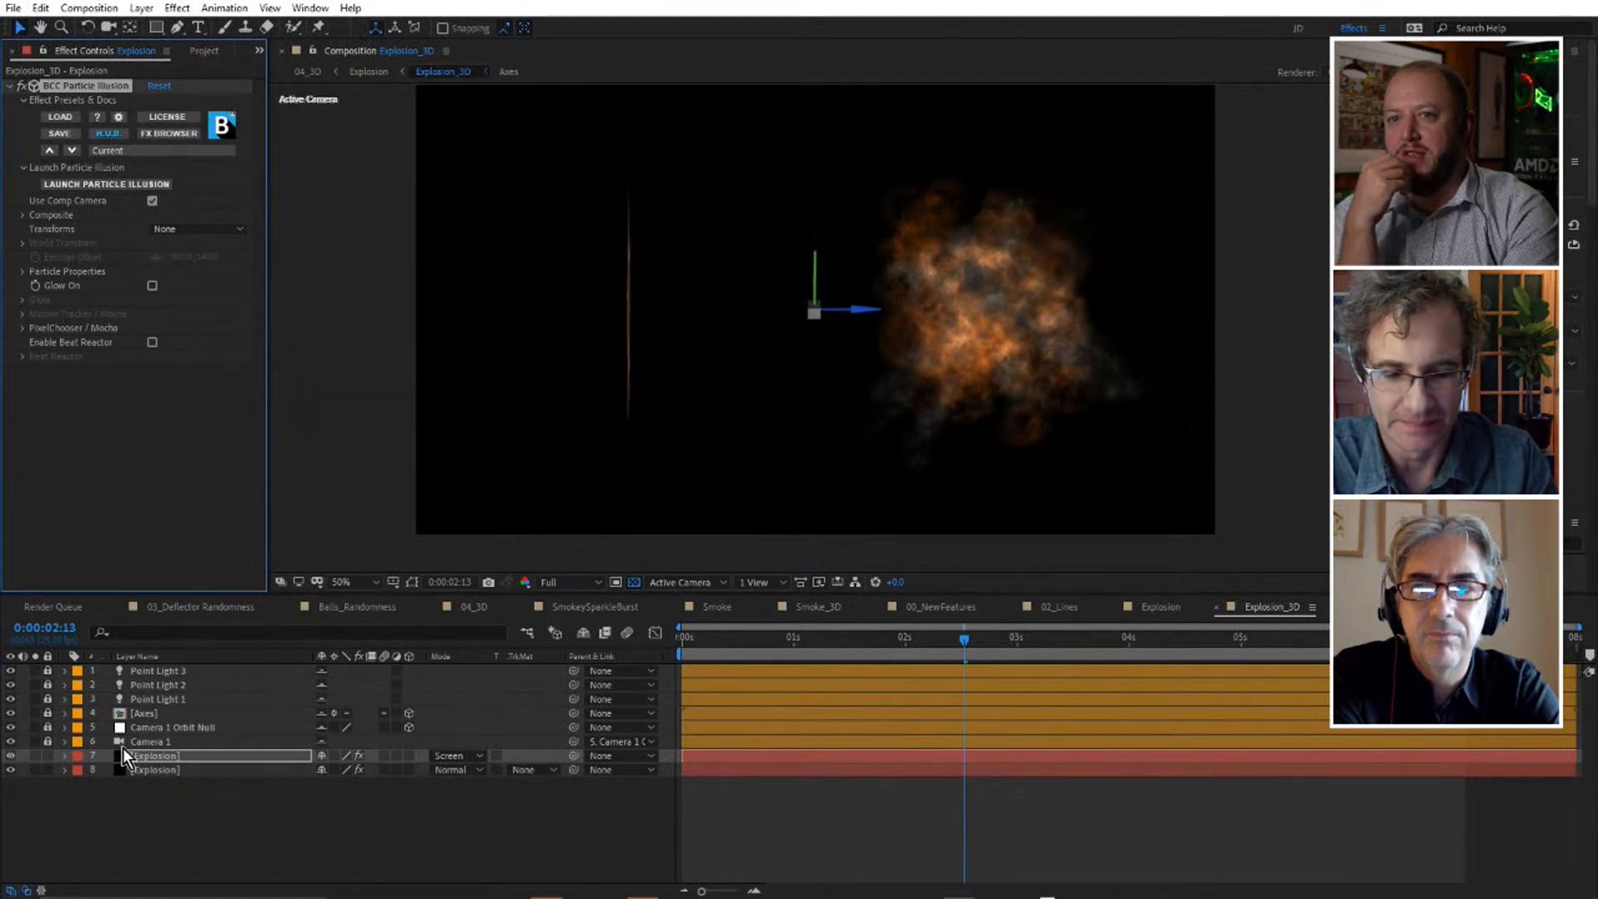
Select the upper Explosion layer, widen its effect controls and inspect the Composite settings.
left_click(162, 757)
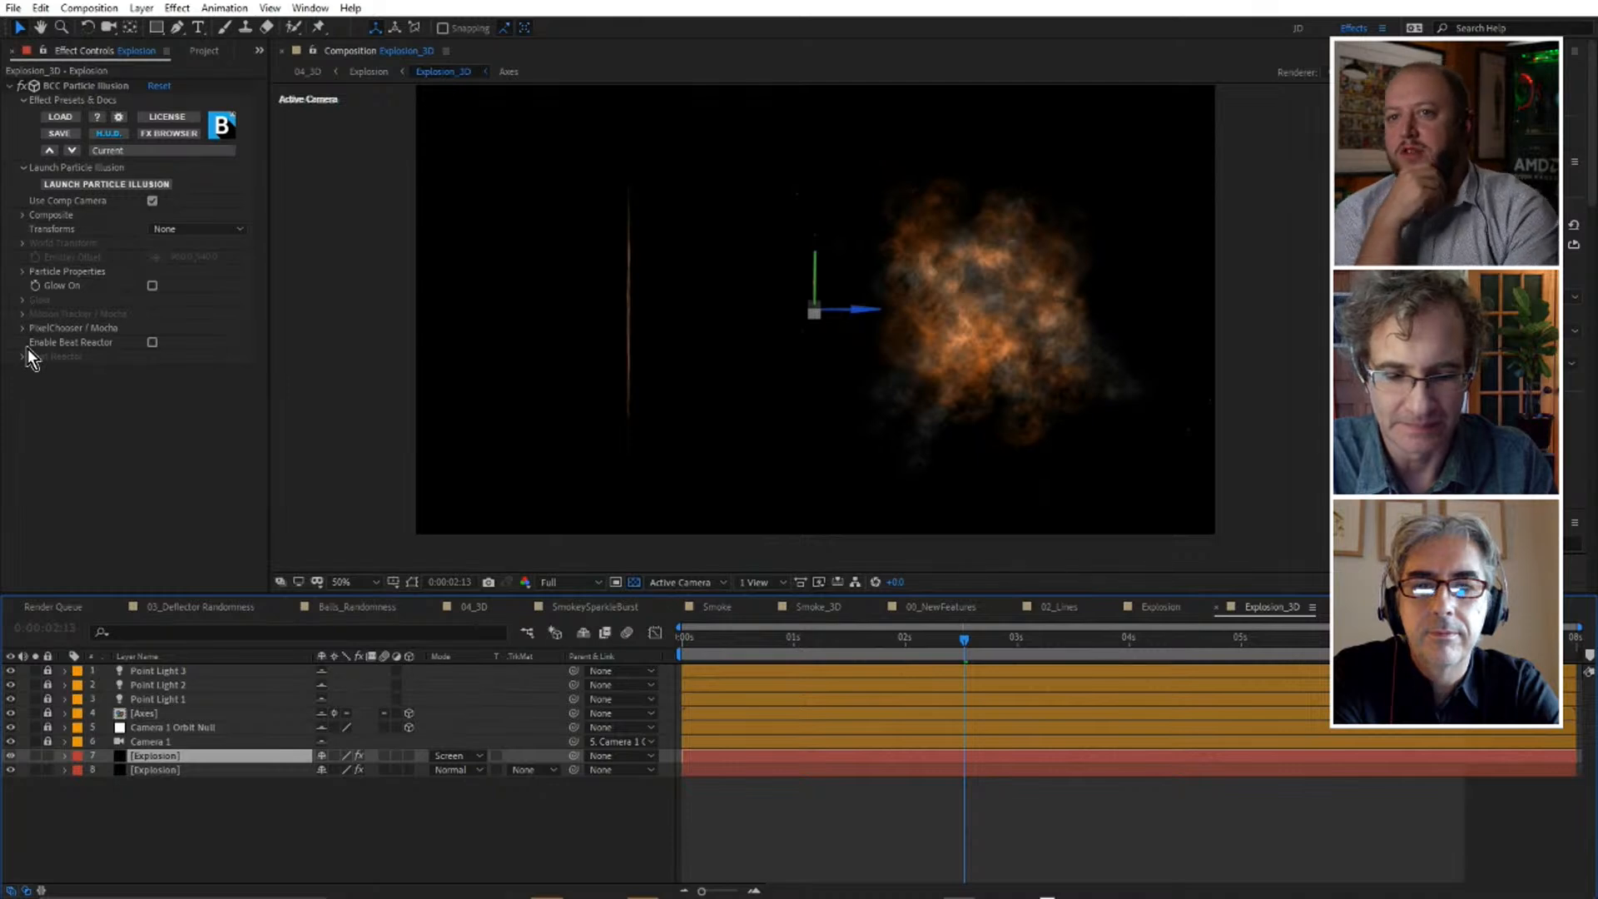
left_click_drag(268, 300, 380, 321)
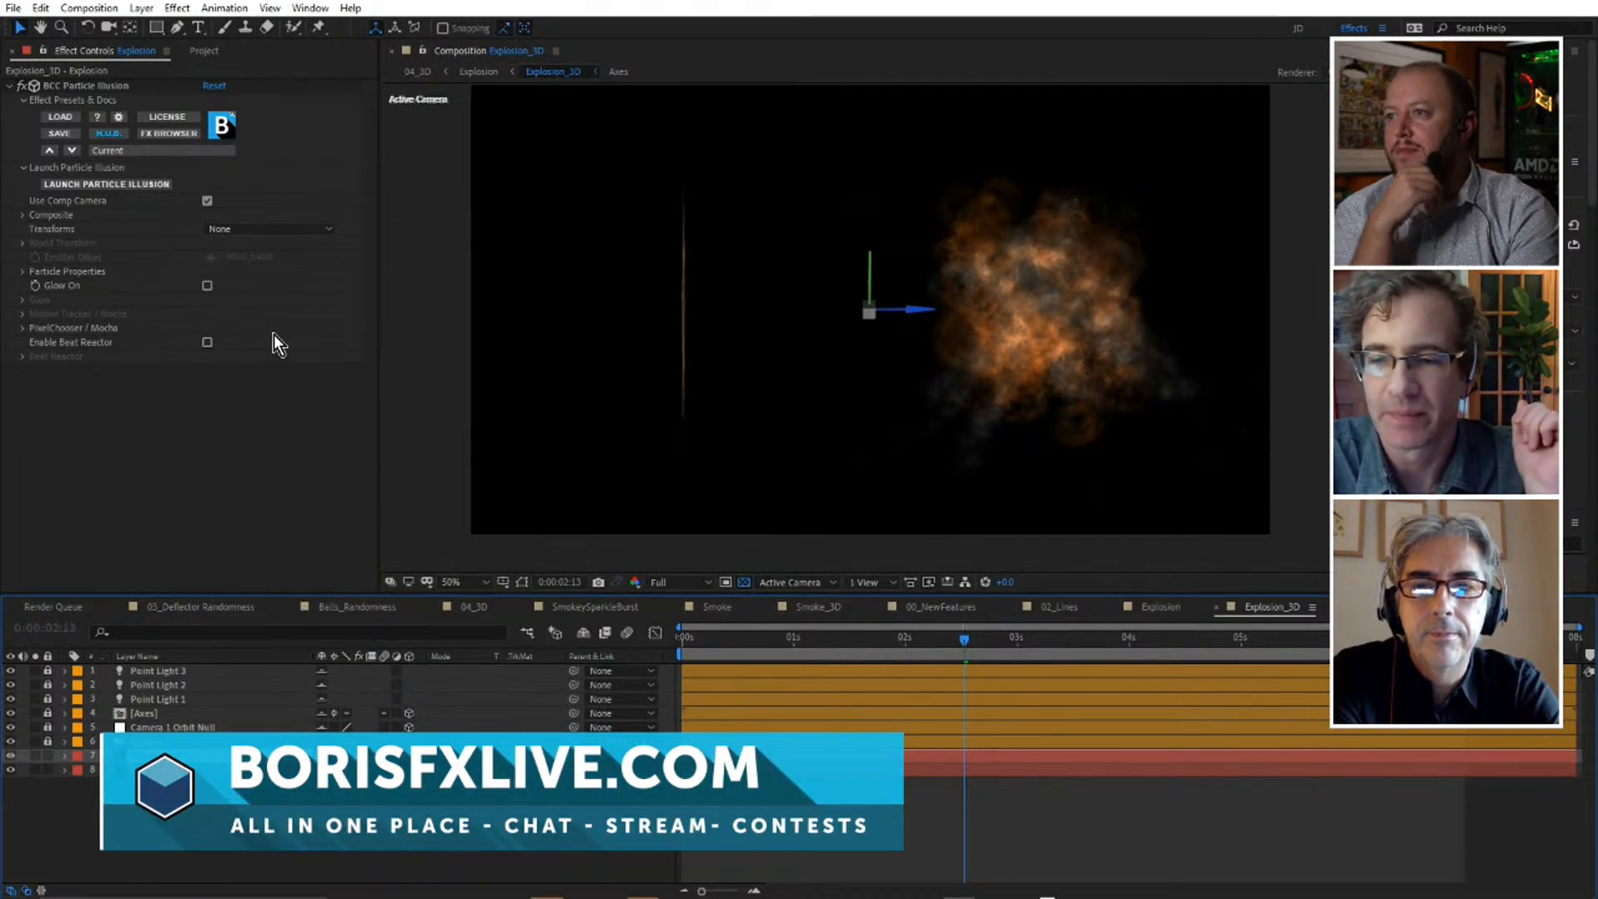
left_click(21, 216)
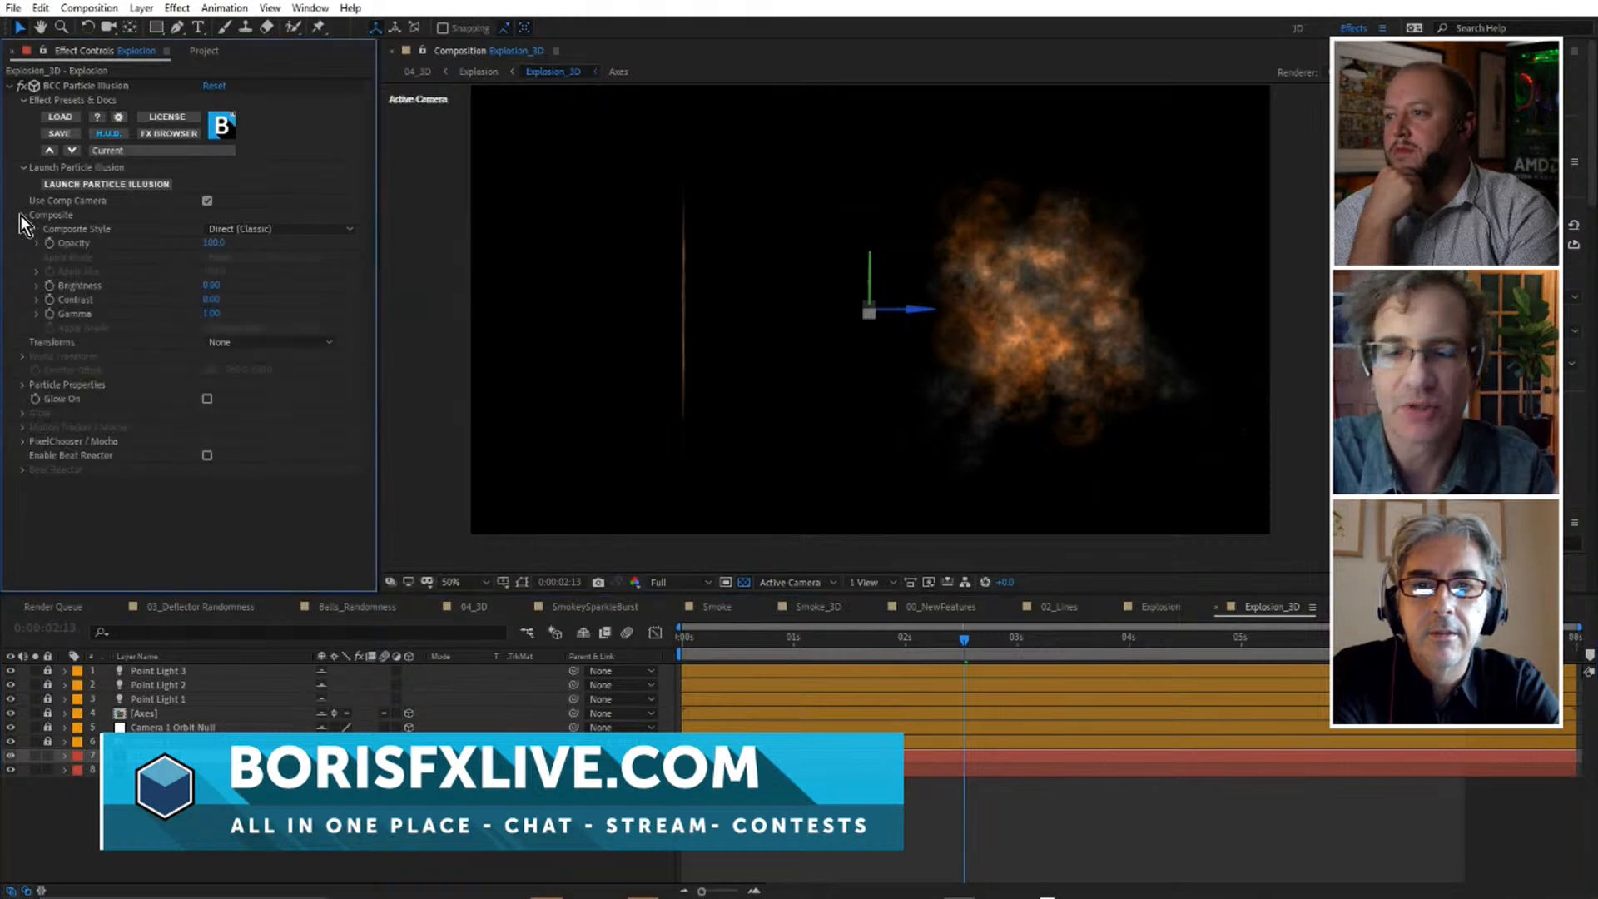
left_click(21, 215)
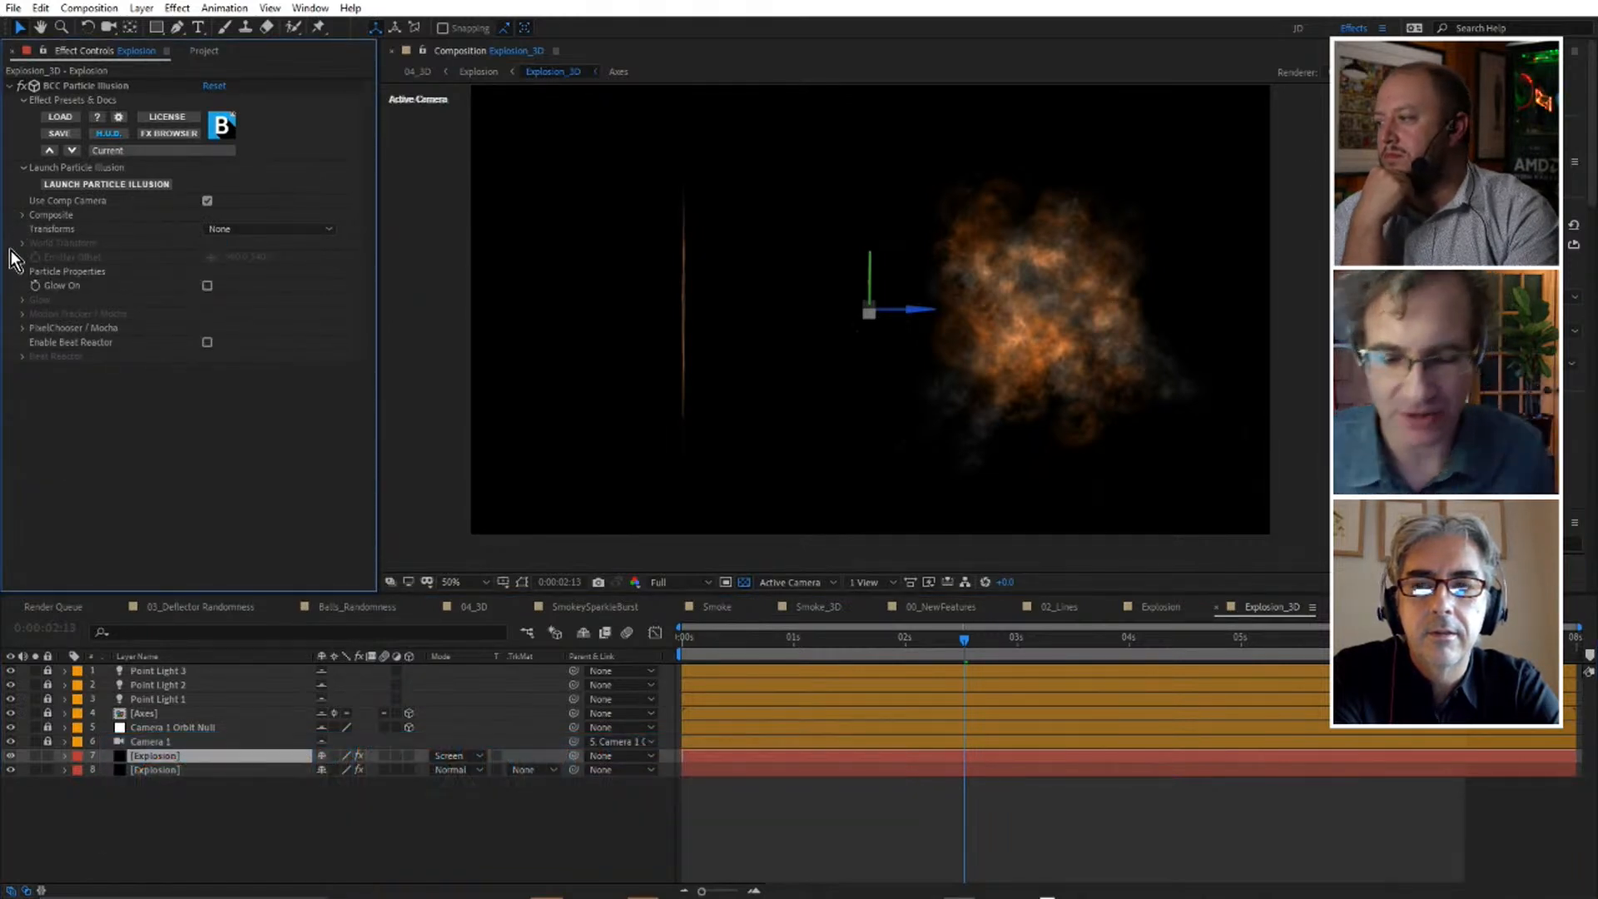
Expand the Particle Properties, try a particle Size of about 116 on the upper Explosion layer, and undo it.
left_click(22, 273)
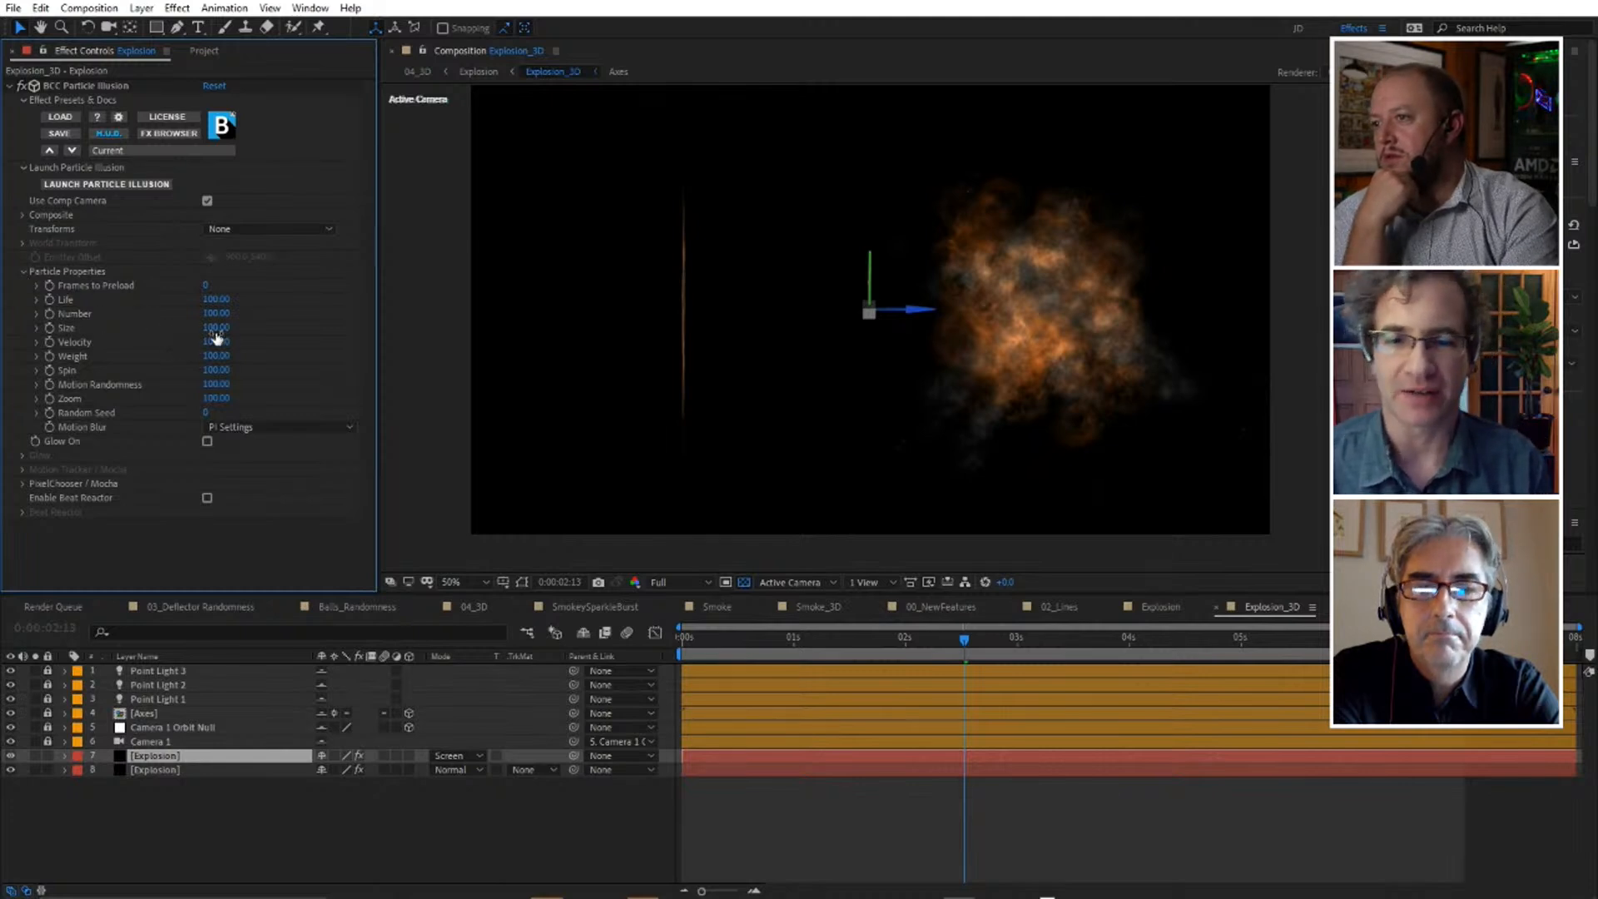
left_click_drag(213, 327, 227, 327)
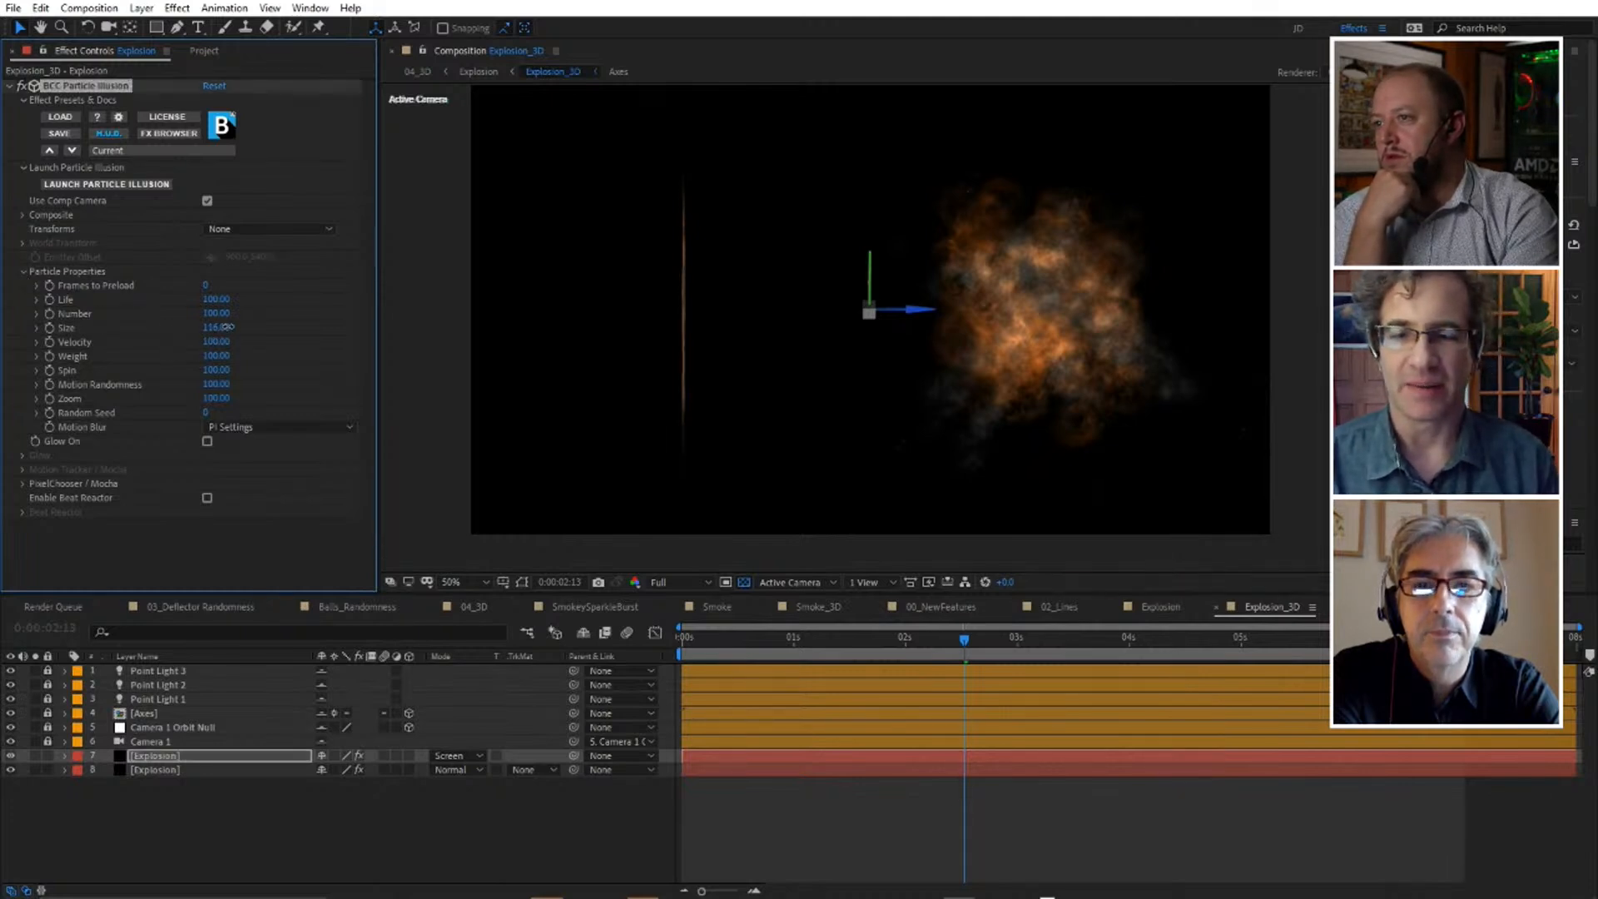
key("ctrl+z")
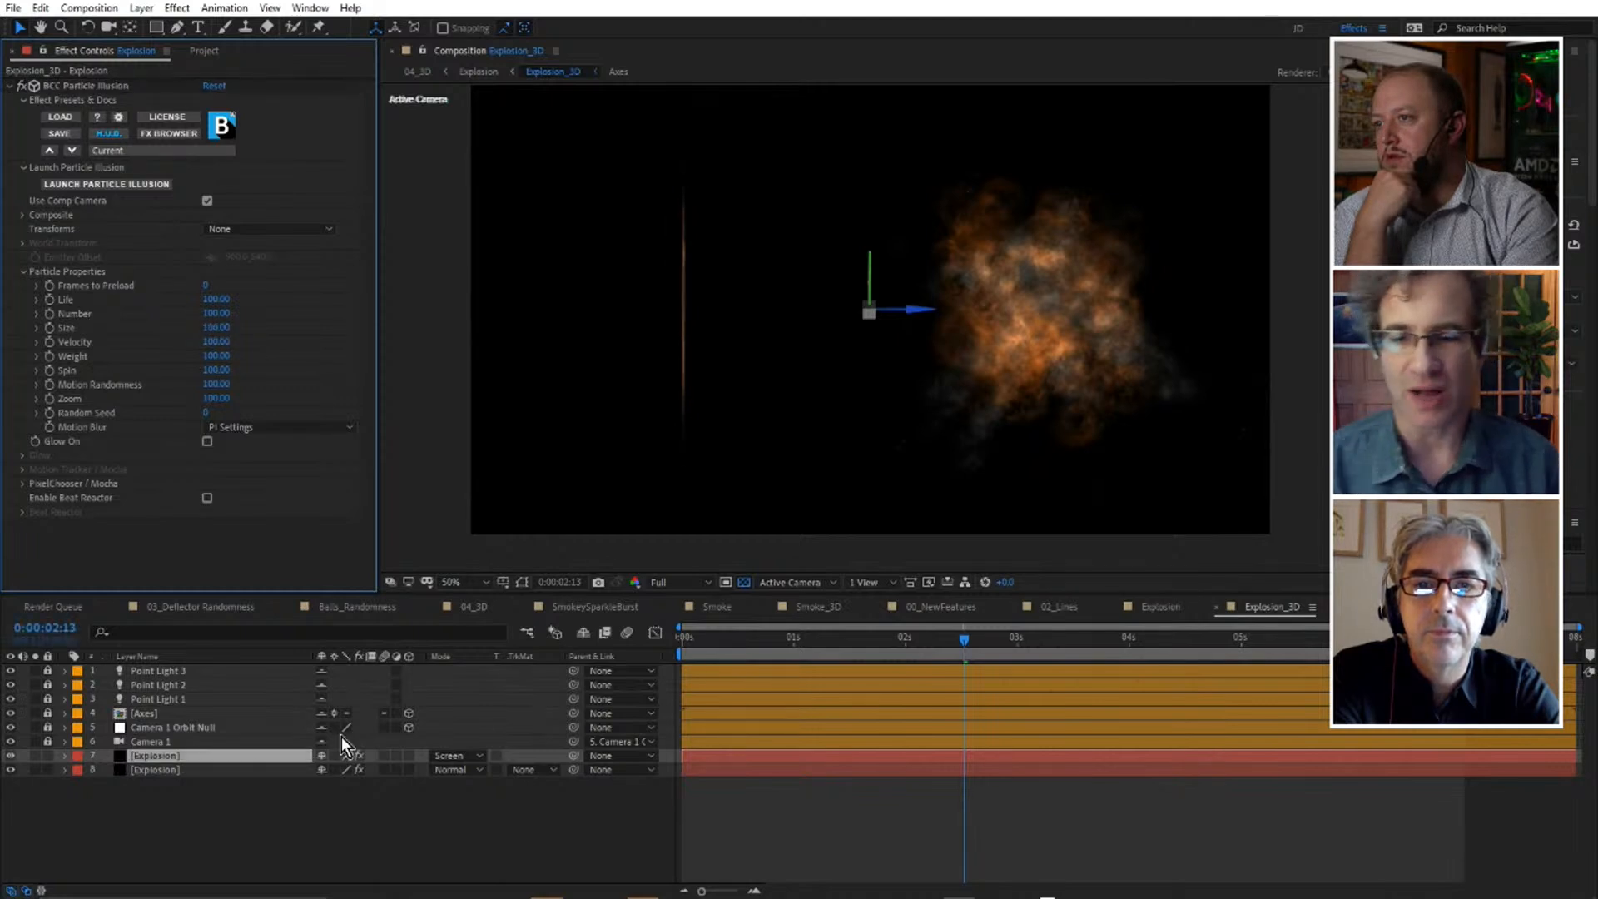
Solo the lower Explosion layer to compare it with the full composite, and undo the soloing.
left_click(35, 771)
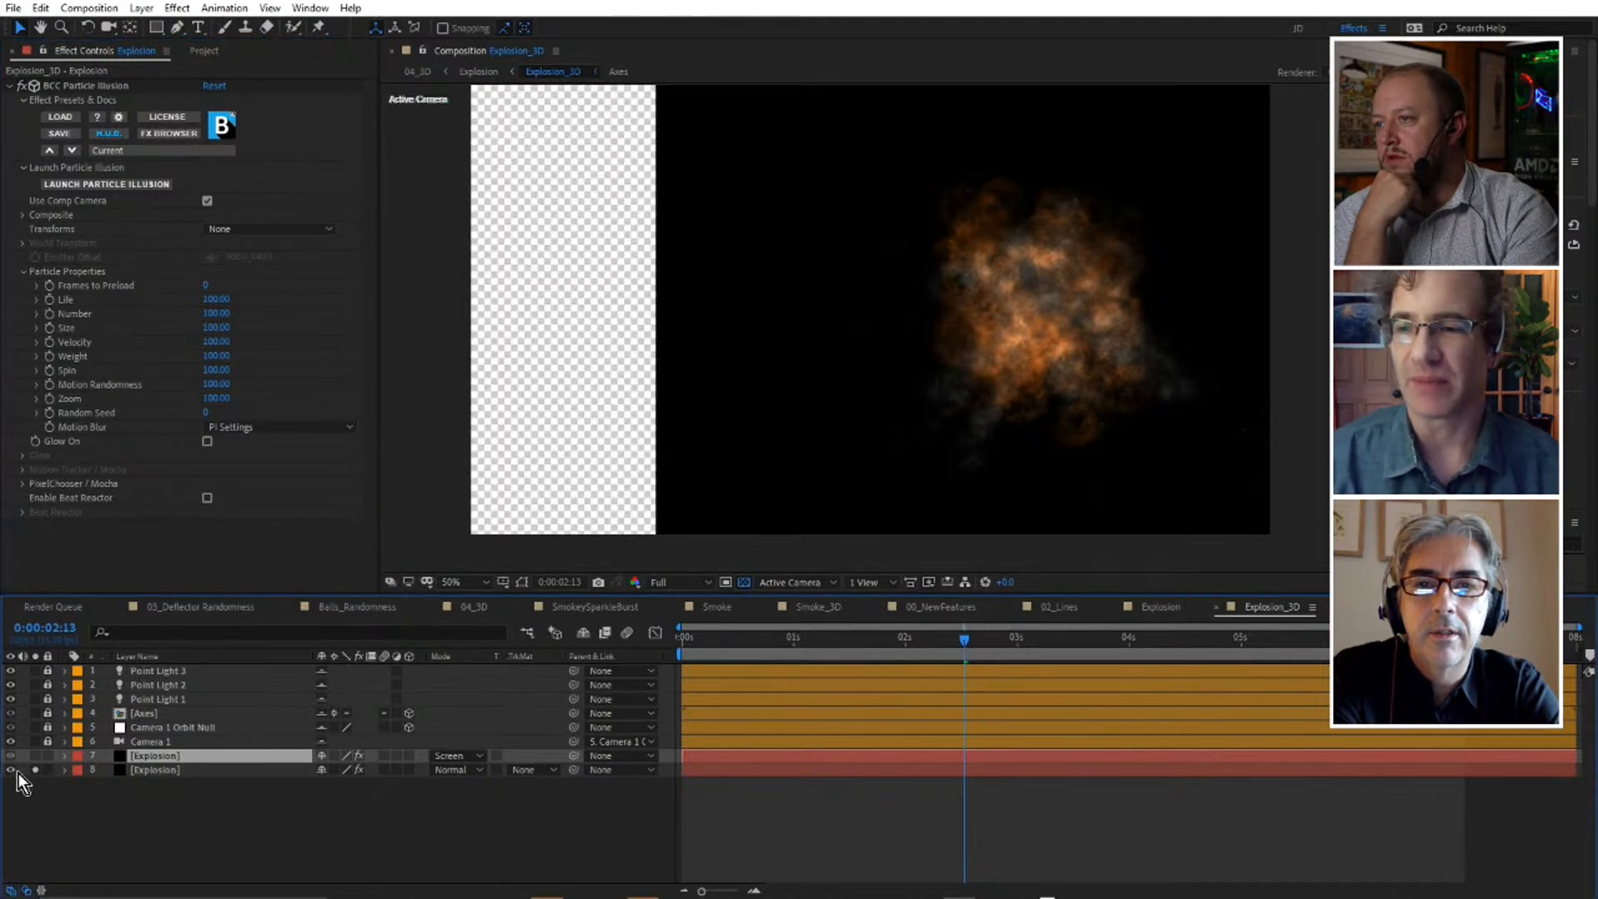
key("ctrl+z")
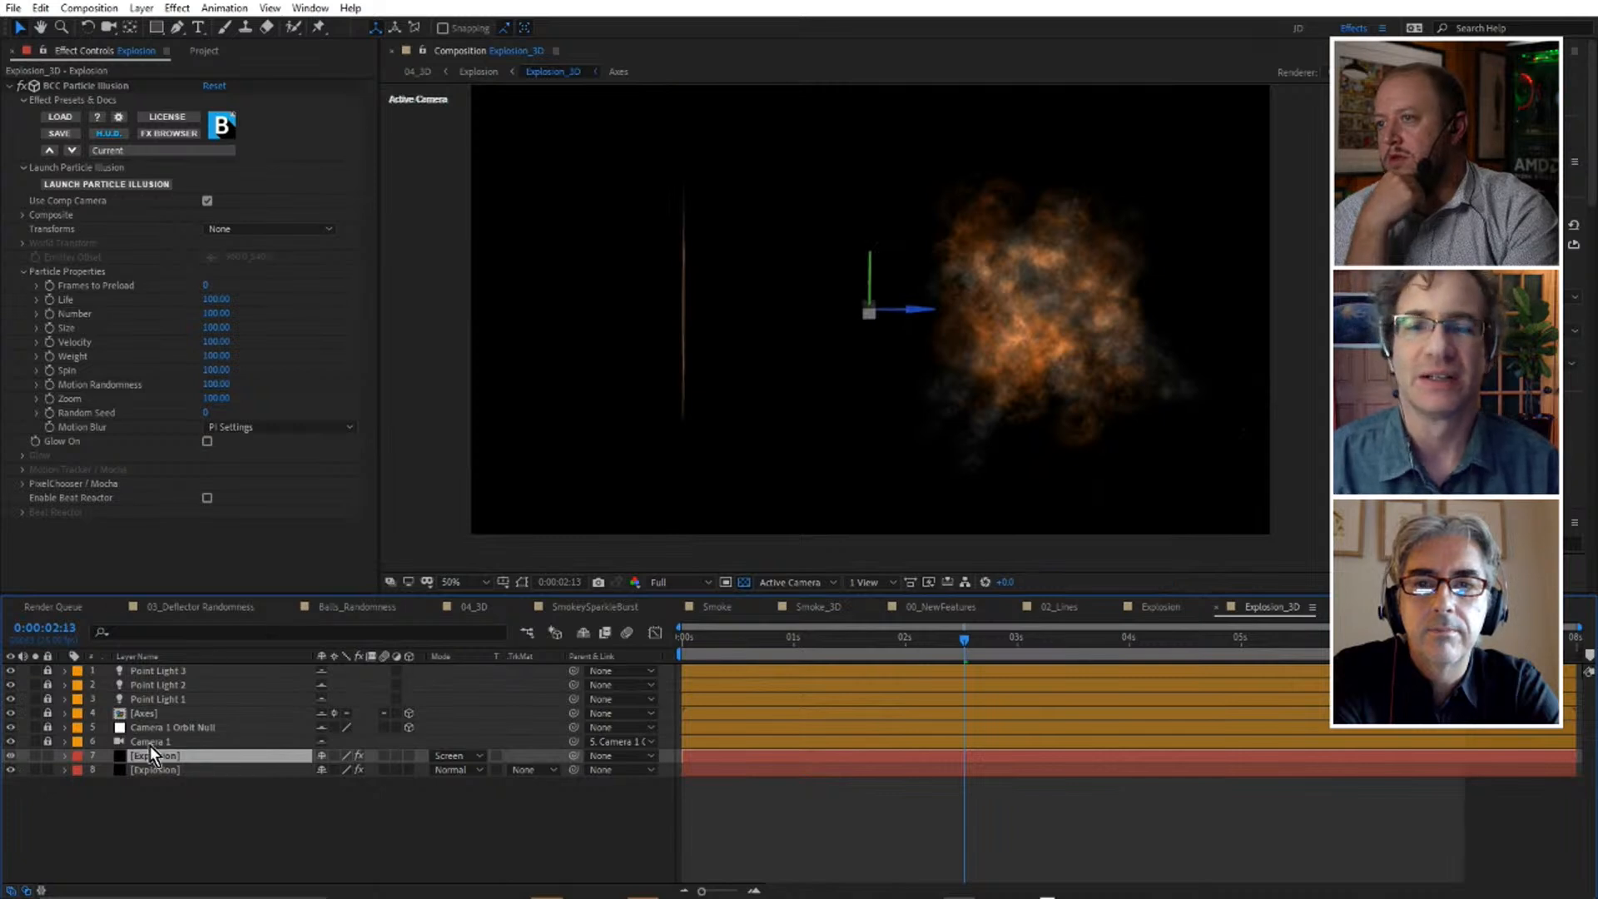
left_click(35, 770)
key("ctrl+z")
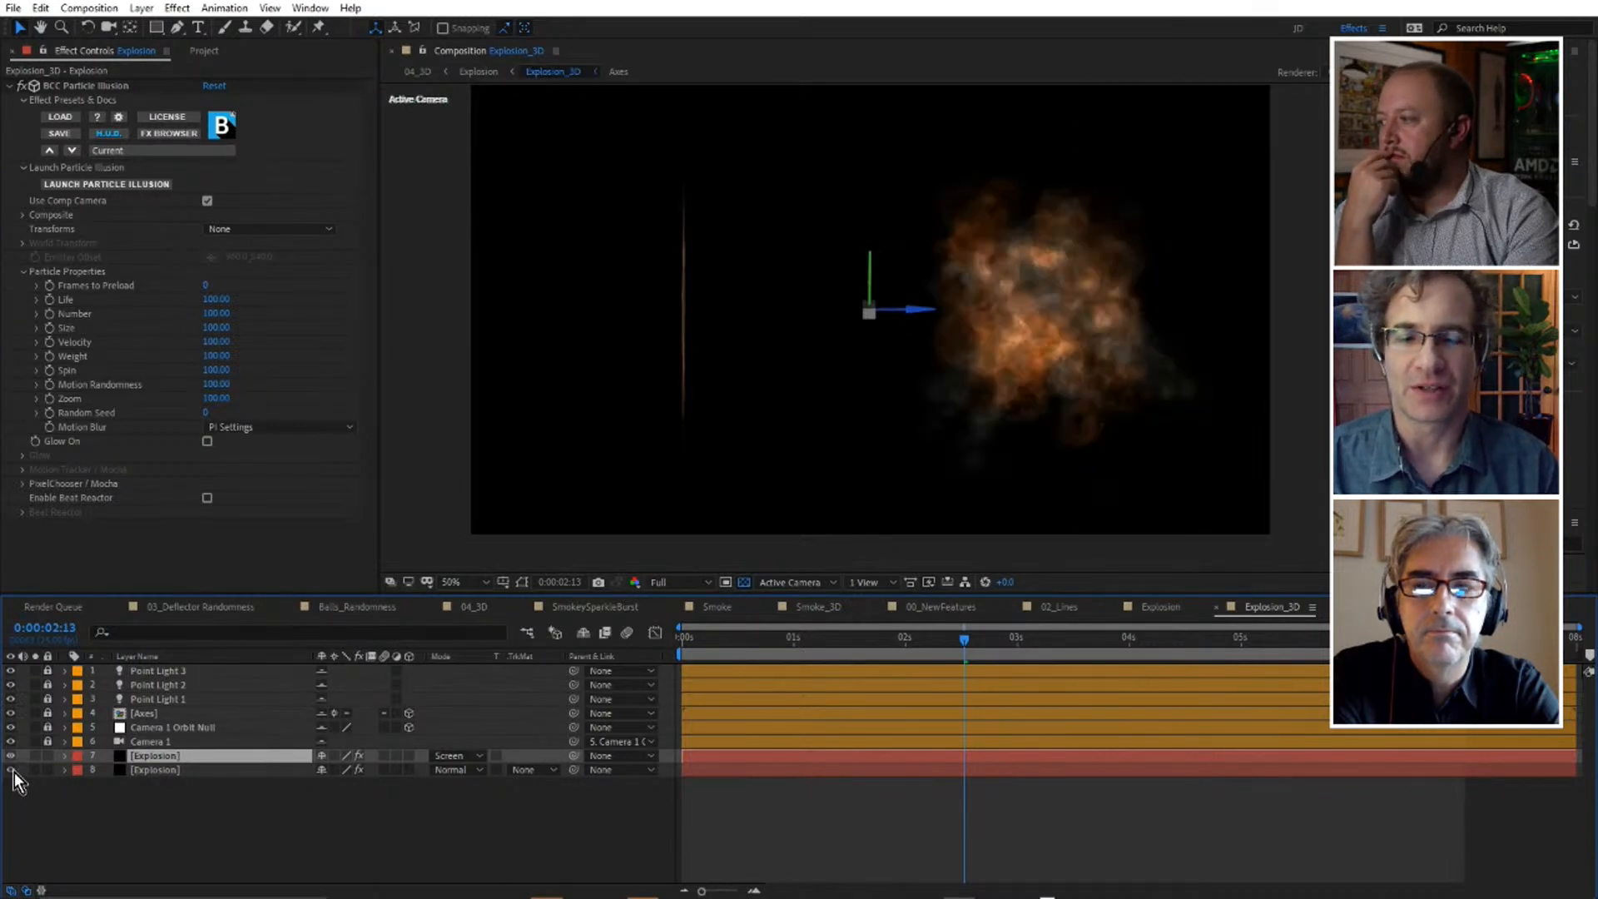
Enlarge the composition view to 100%, turn on Glow for the lower Explosion layer's Particle Illusion effect, and expand its glow settings.
left_click(186, 772)
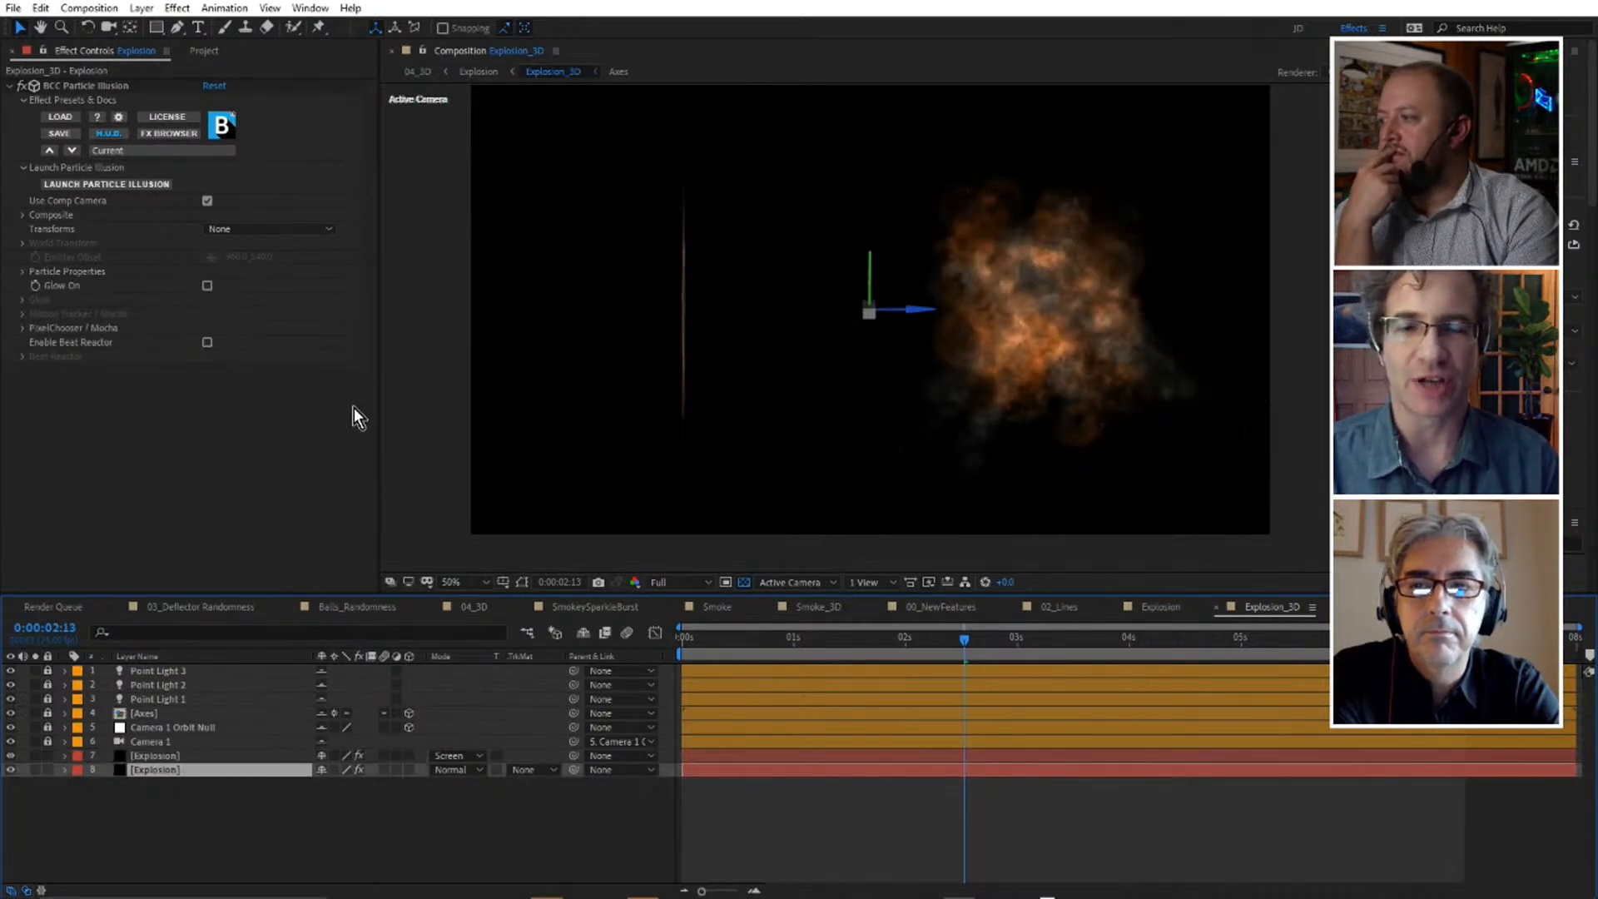
scroll(1118, 311, "up", 2)
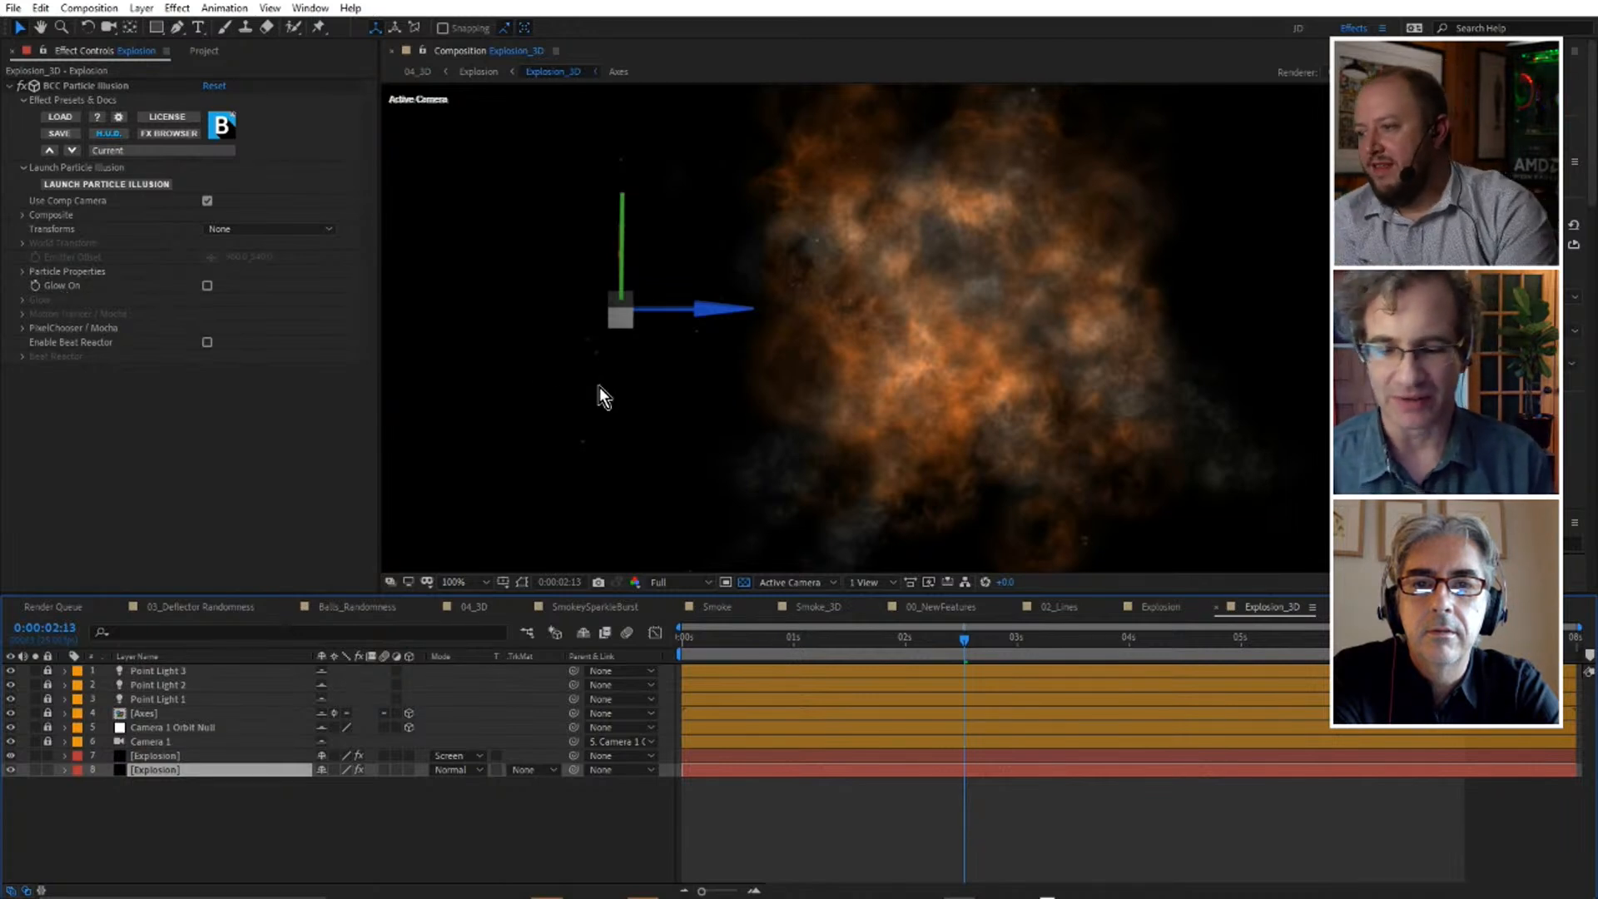
left_click_drag(562, 596, 586, 709)
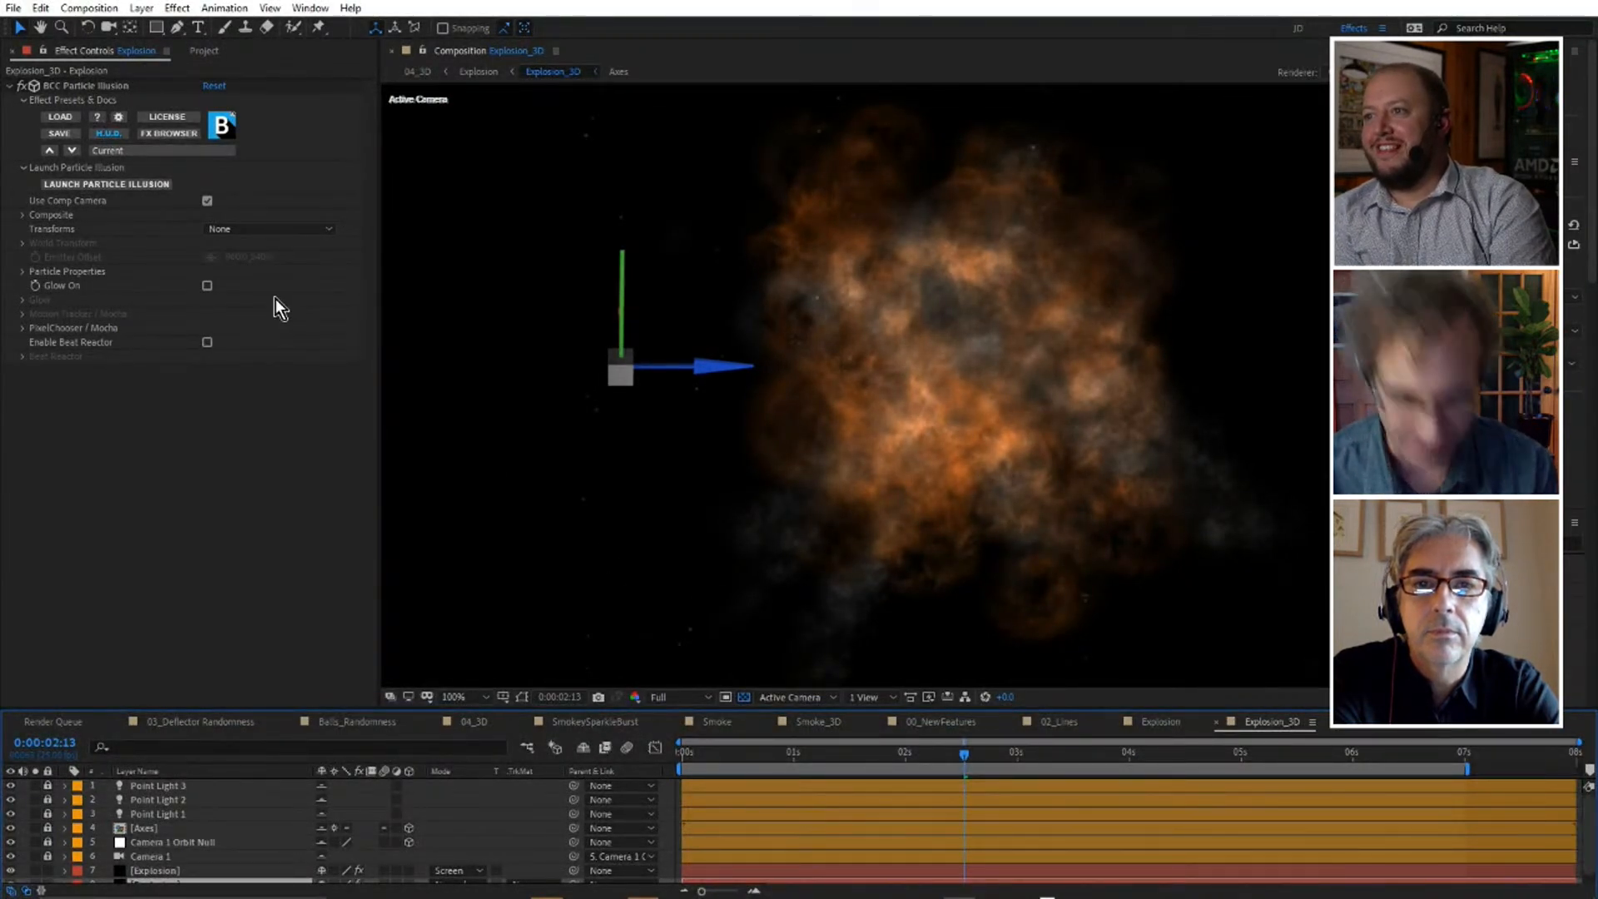
left_click(207, 285)
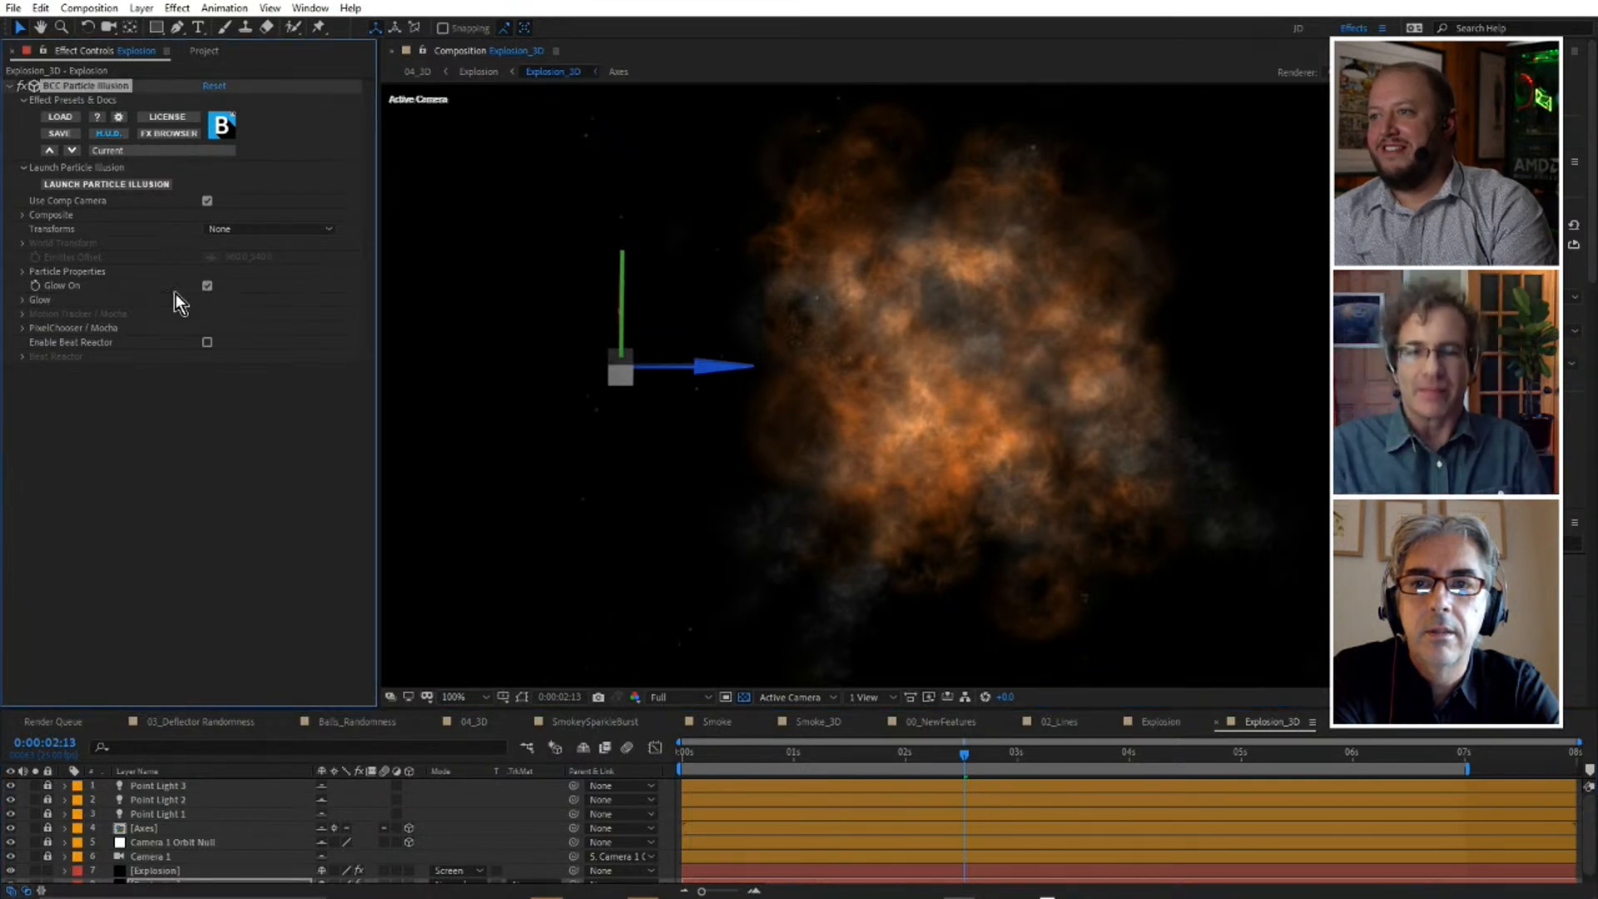
left_click(22, 299)
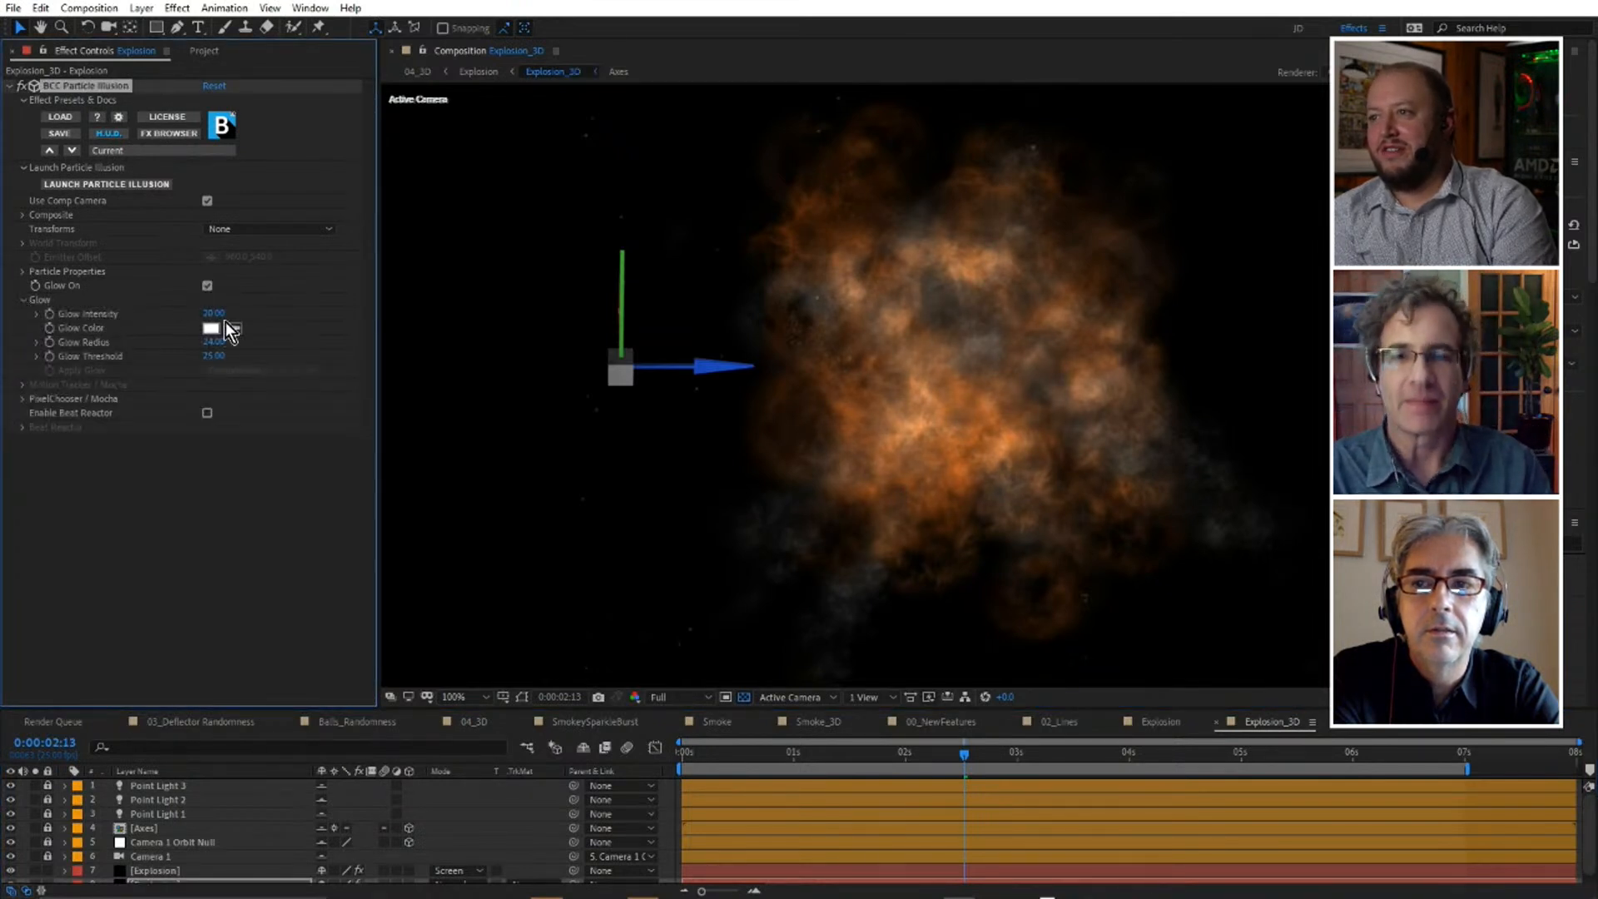
Set the lower Explosion layer's Glow Intensity to 91, try a further increase to about 109, and undo the extra increase.
left_click_drag(235, 309, 265, 303)
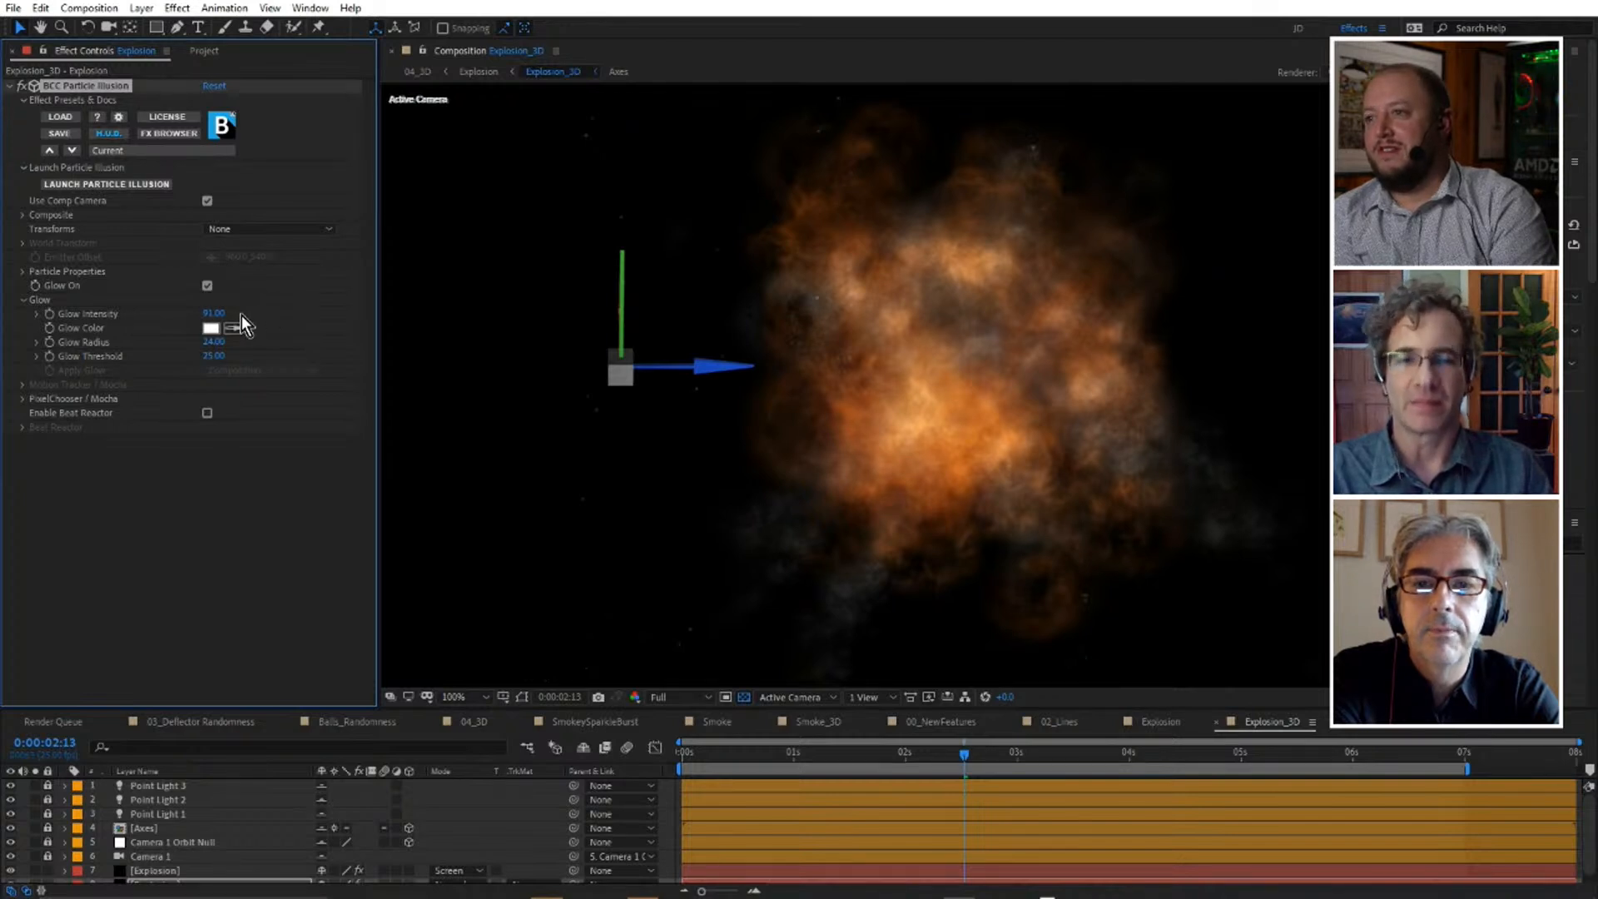
mouse_move(220, 319)
left_mouse_down()
mouse_move(271, 300)
mouse_move(223, 307)
left_mouse_up()
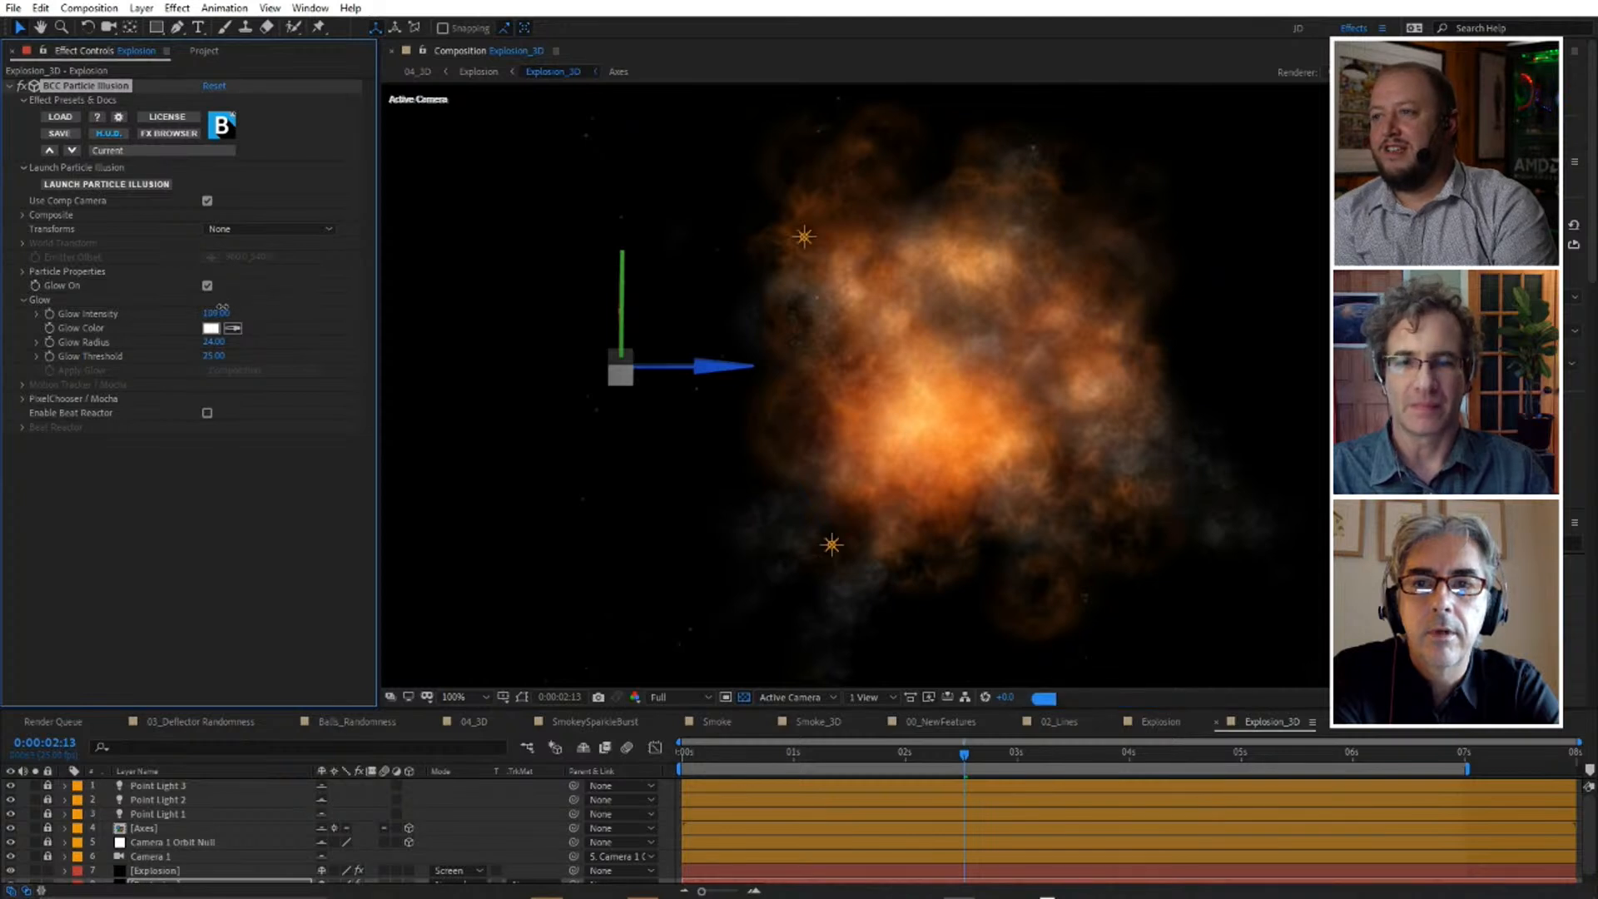
key("ctrl+z")
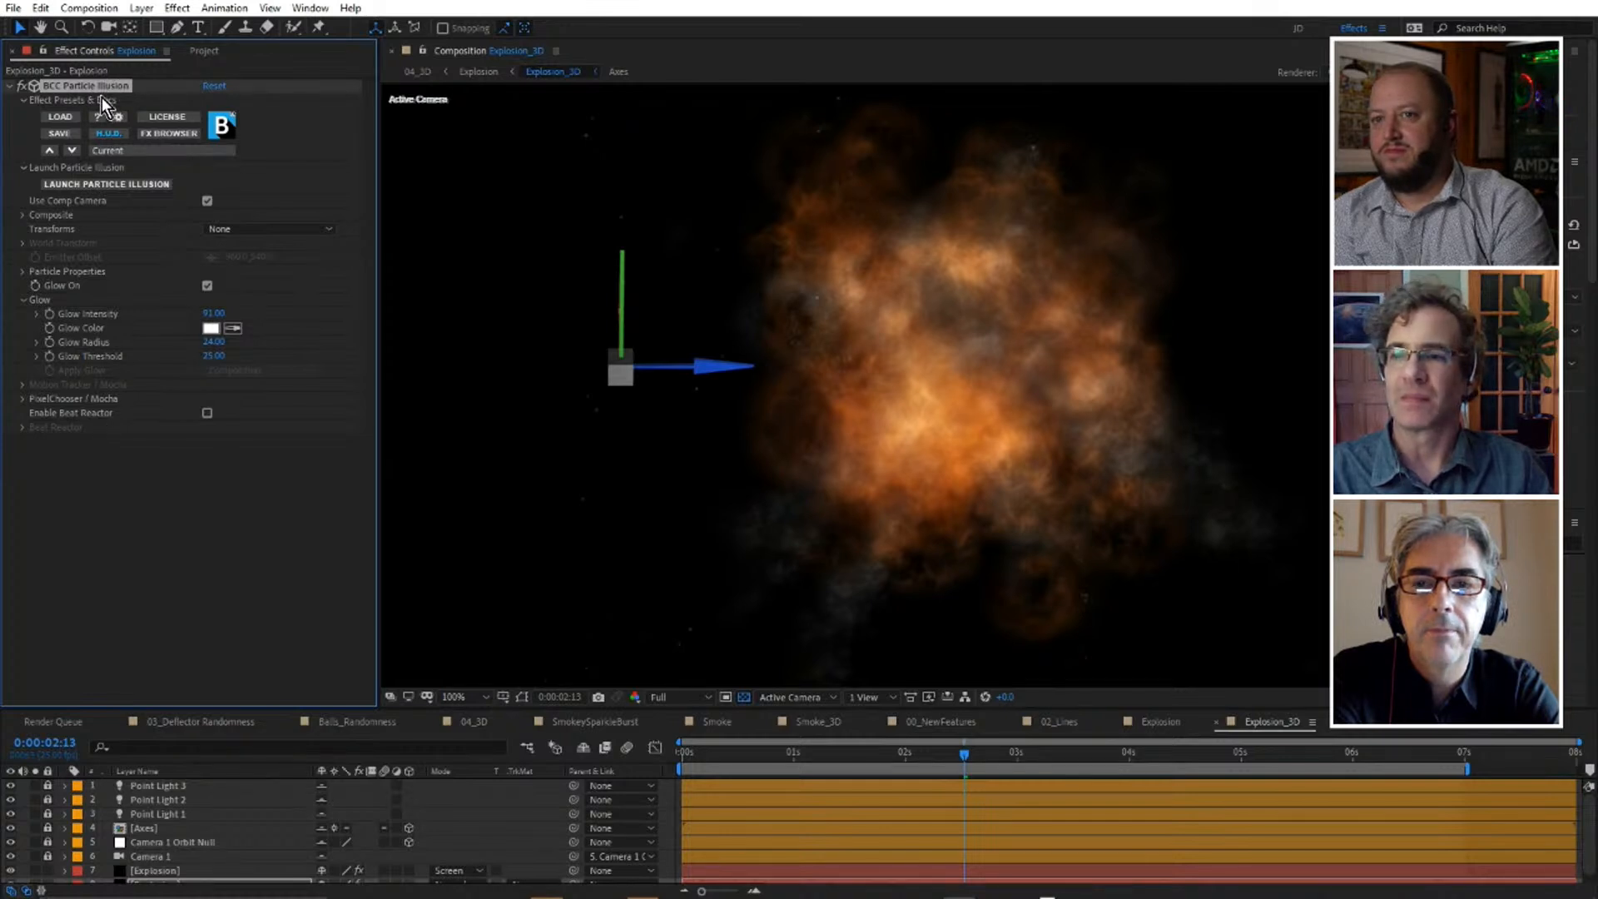
Expand the Composite settings and review the available Transforms options.
left_click(22, 214)
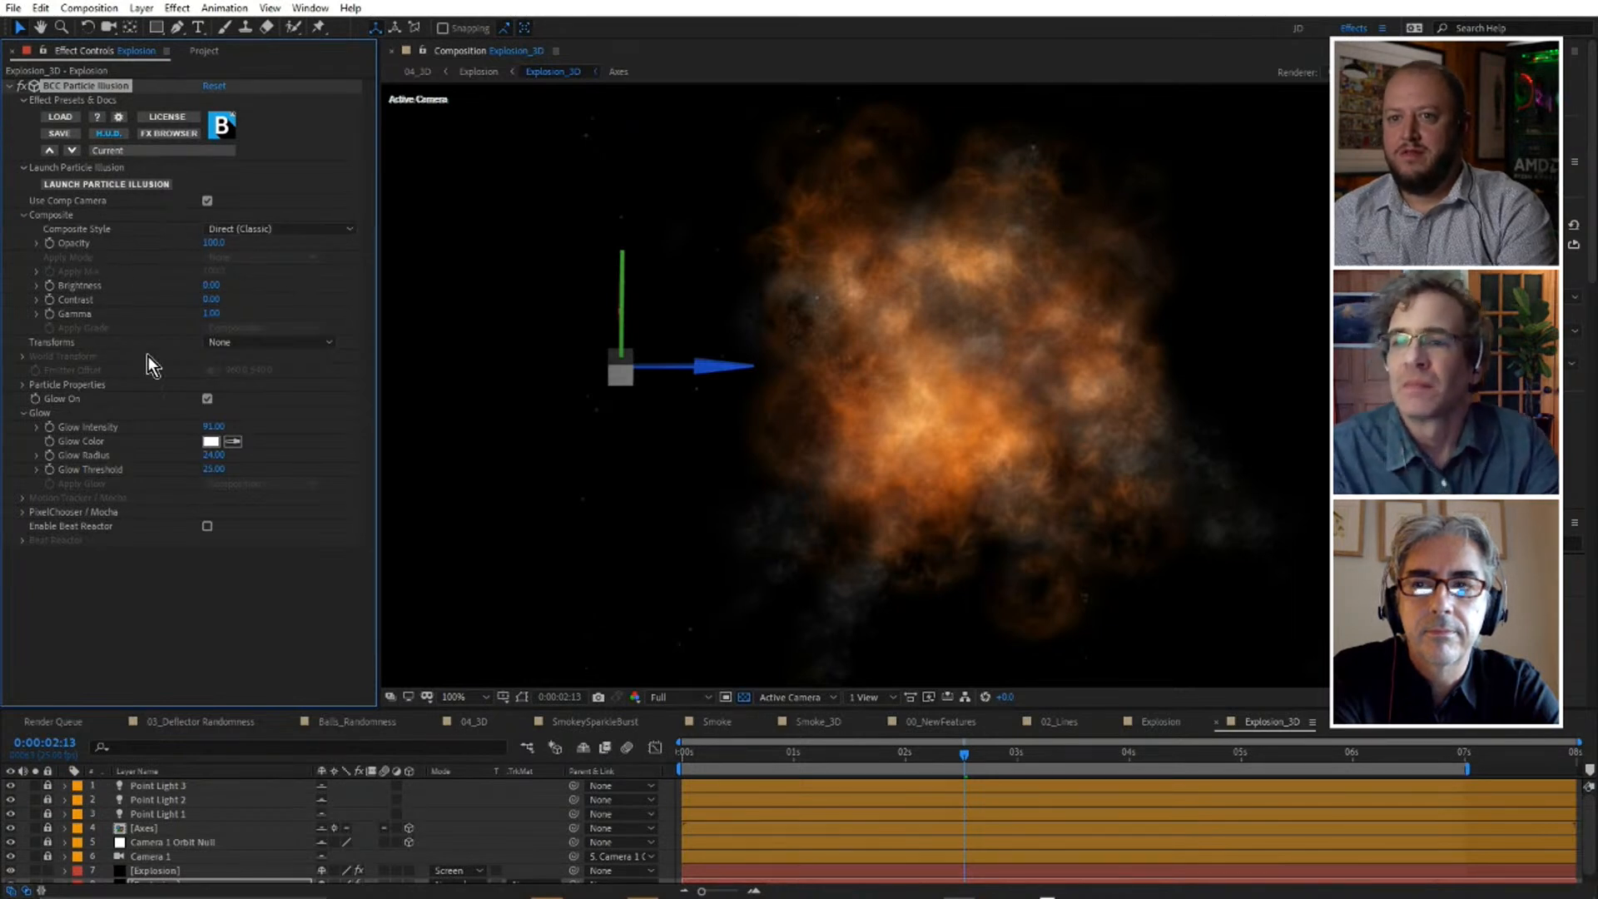
left_click(216, 342)
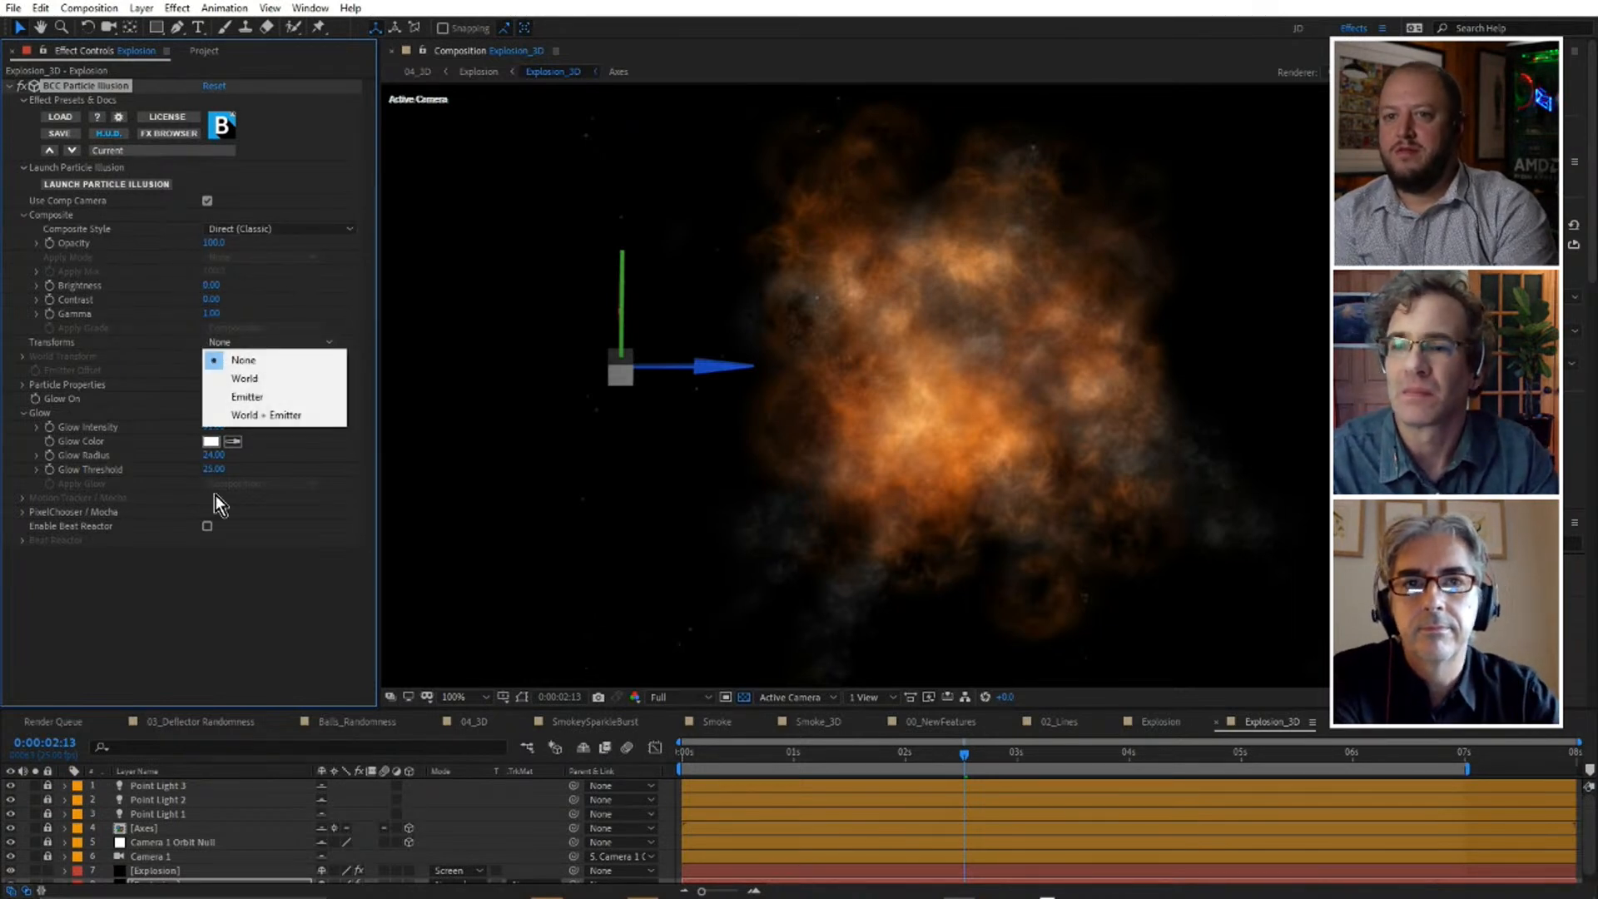
left_click(223, 592)
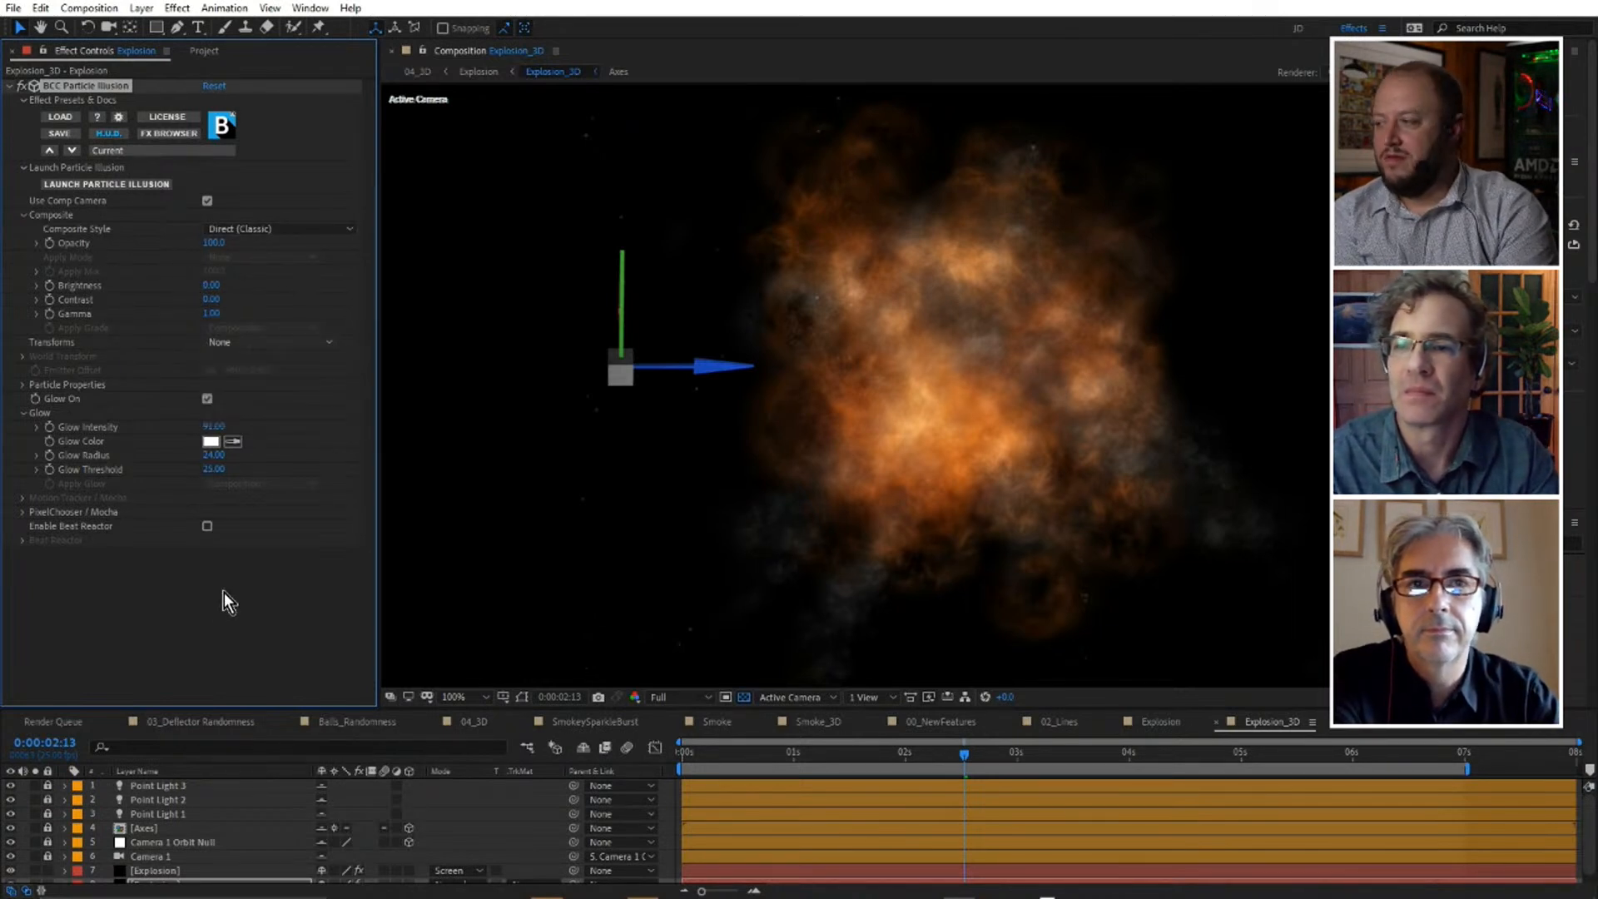
Compare the explosion with Glow off and on, try a Glow Intensity of about 207, and undo that increase.
left_click(207, 399)
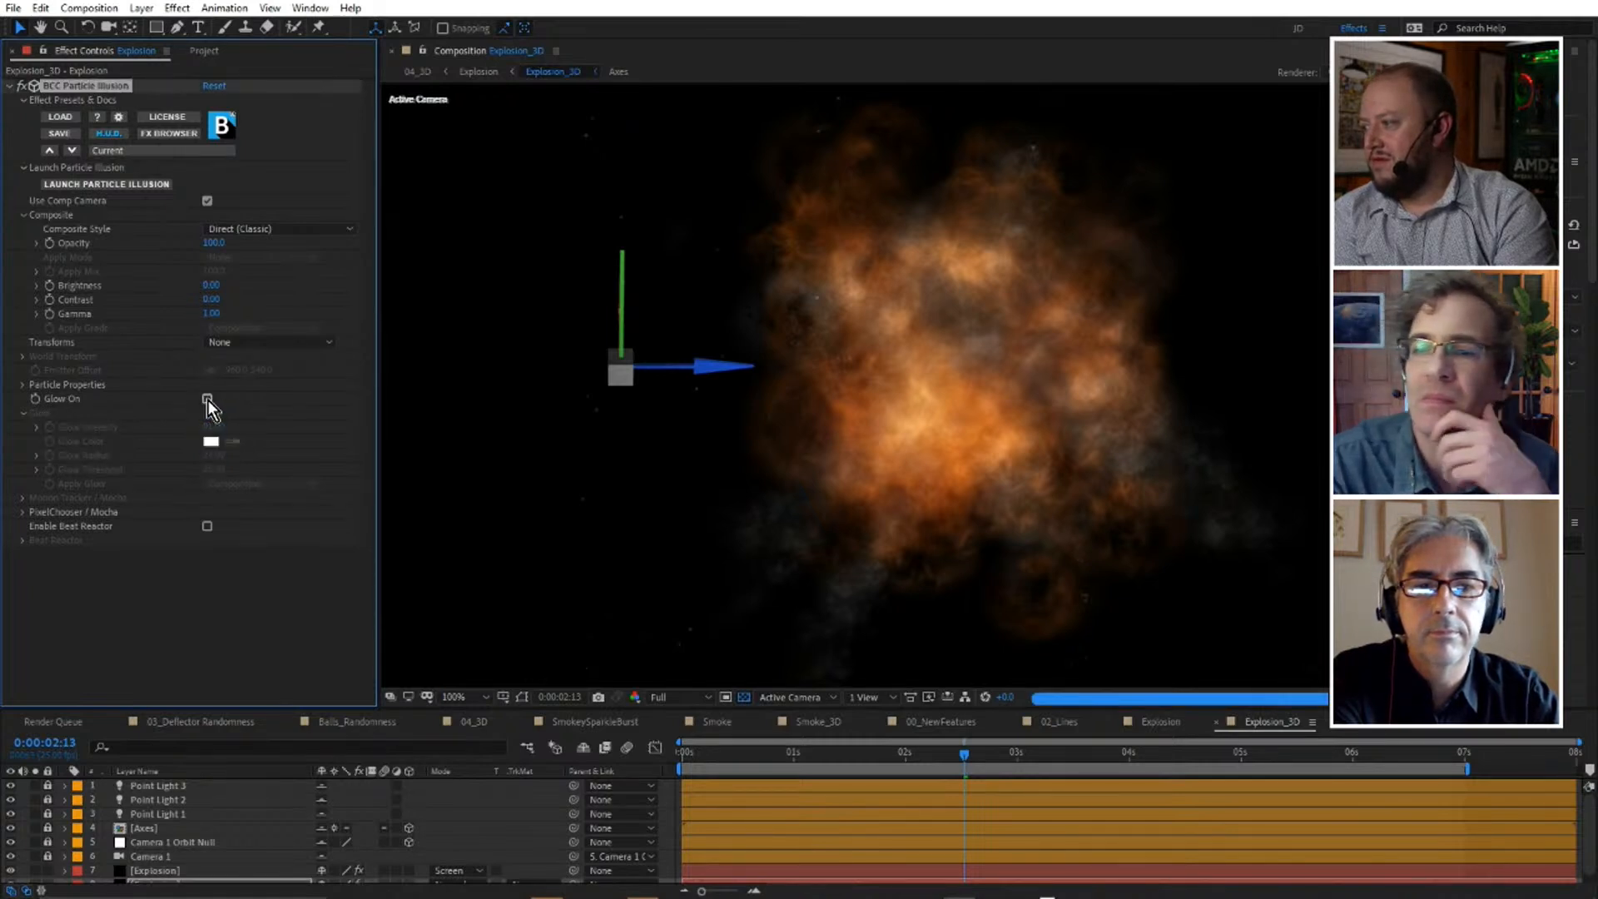
left_click(207, 398)
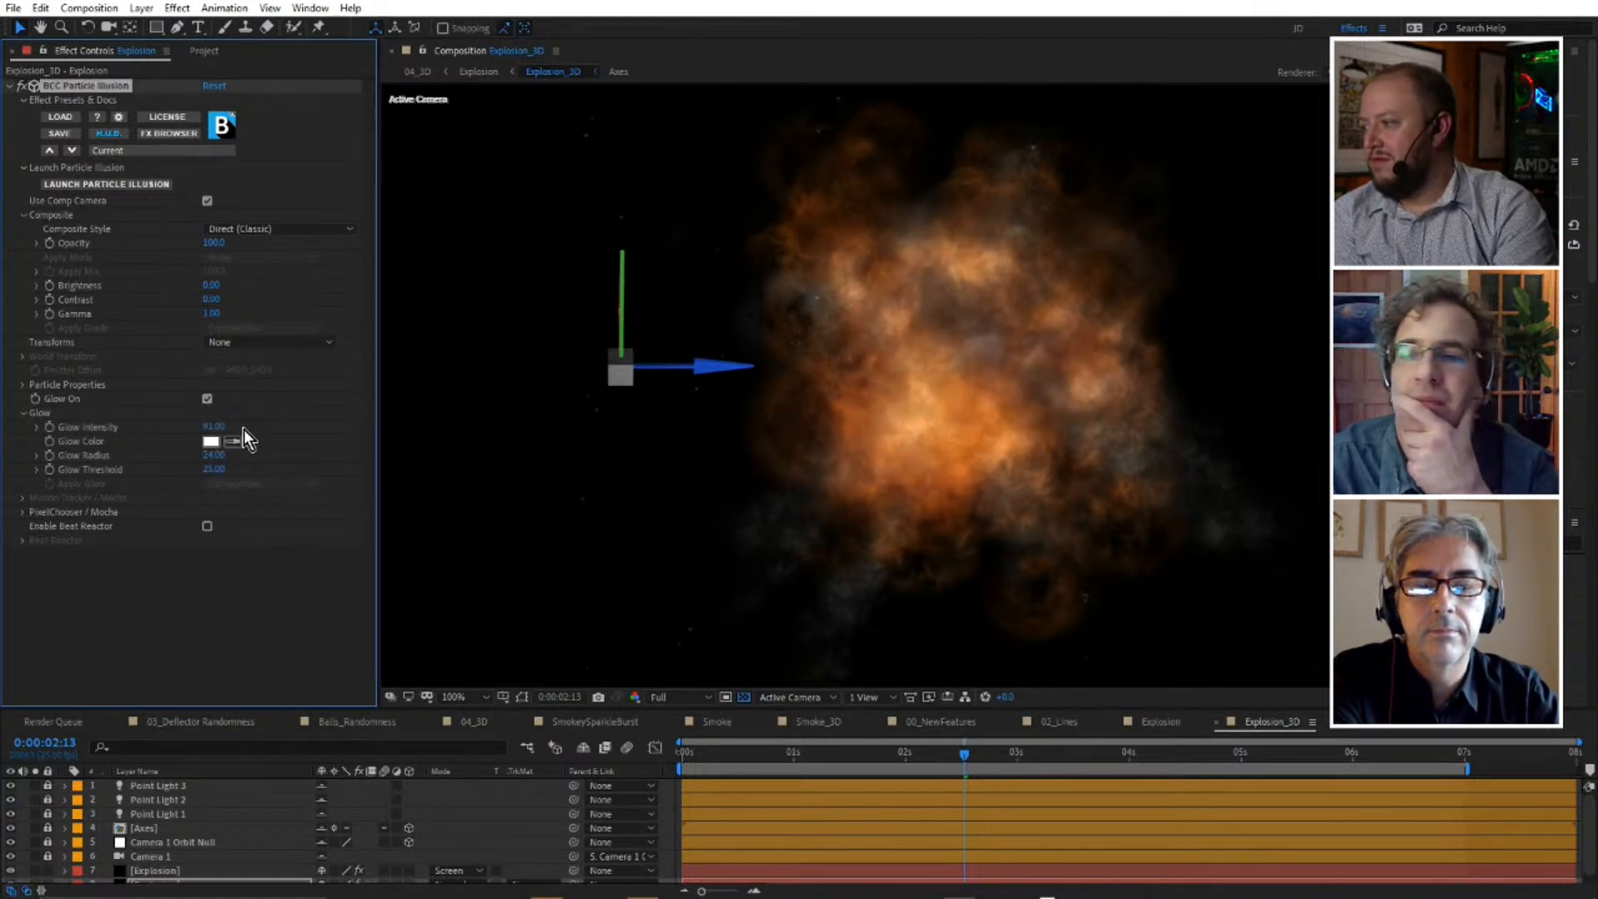
left_click_drag(221, 429, 309, 427)
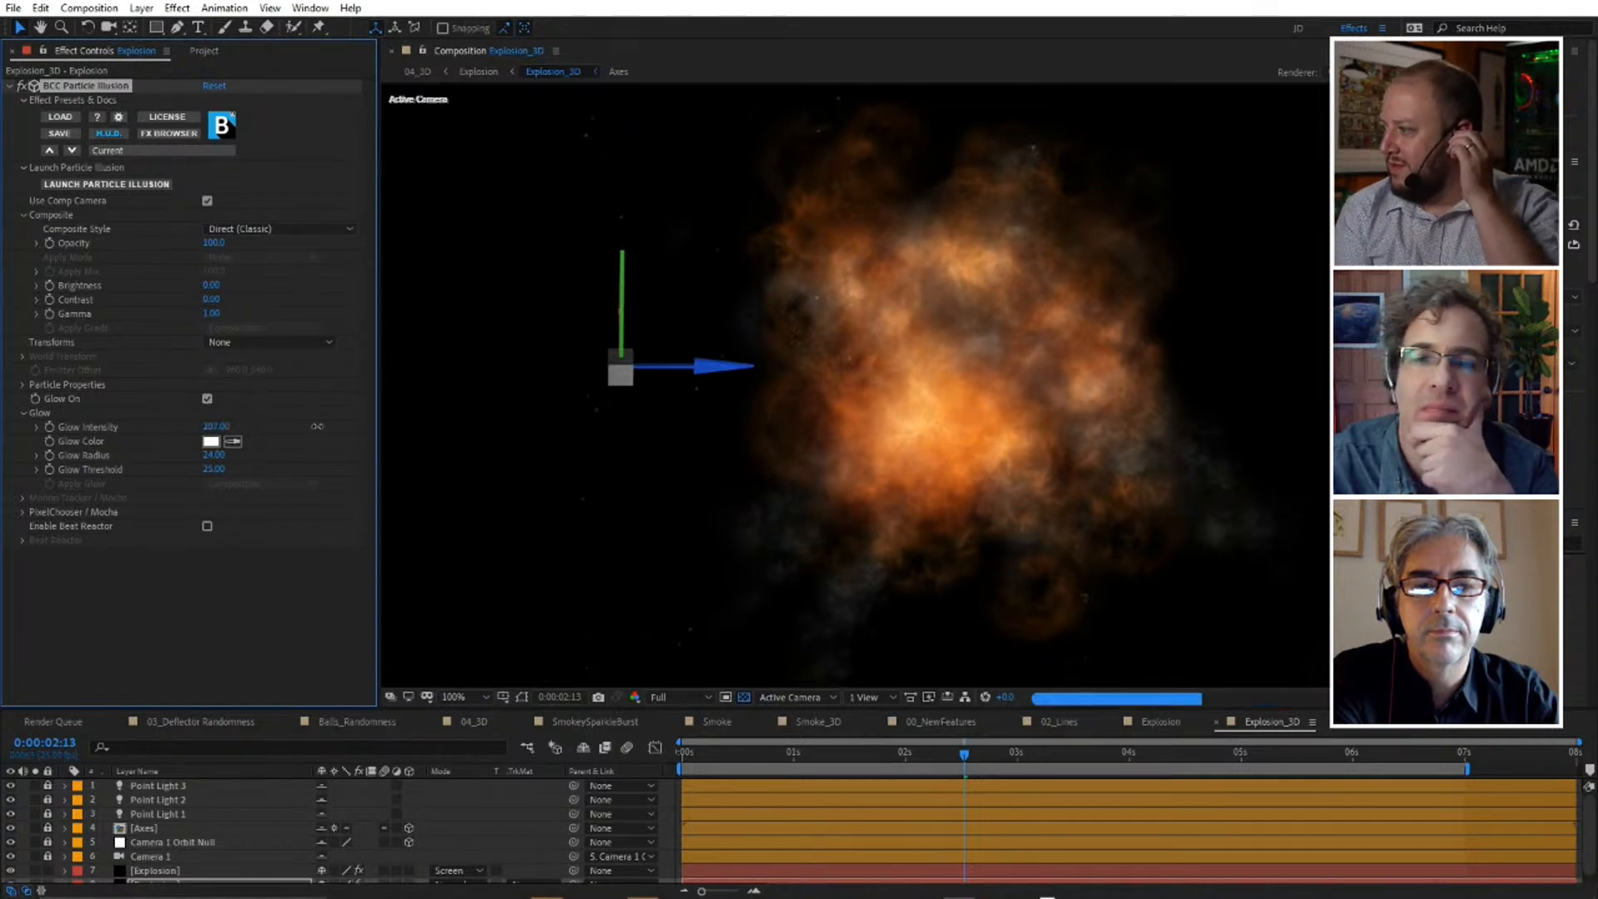
key("ctrl+z")
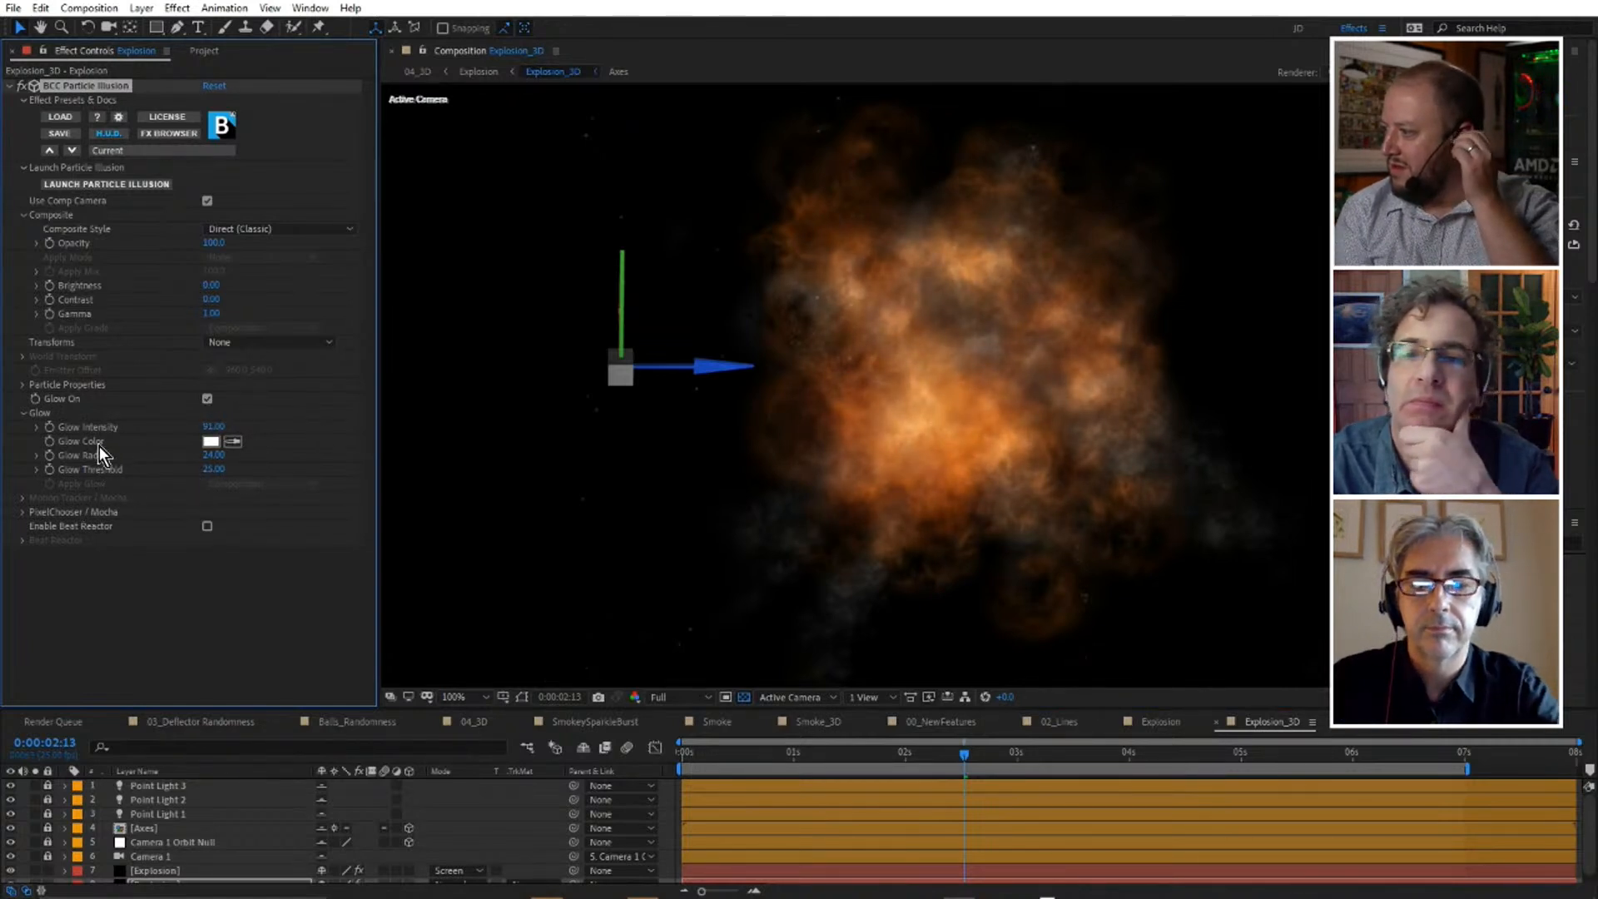
left_click(23, 501)
left_click(24, 502)
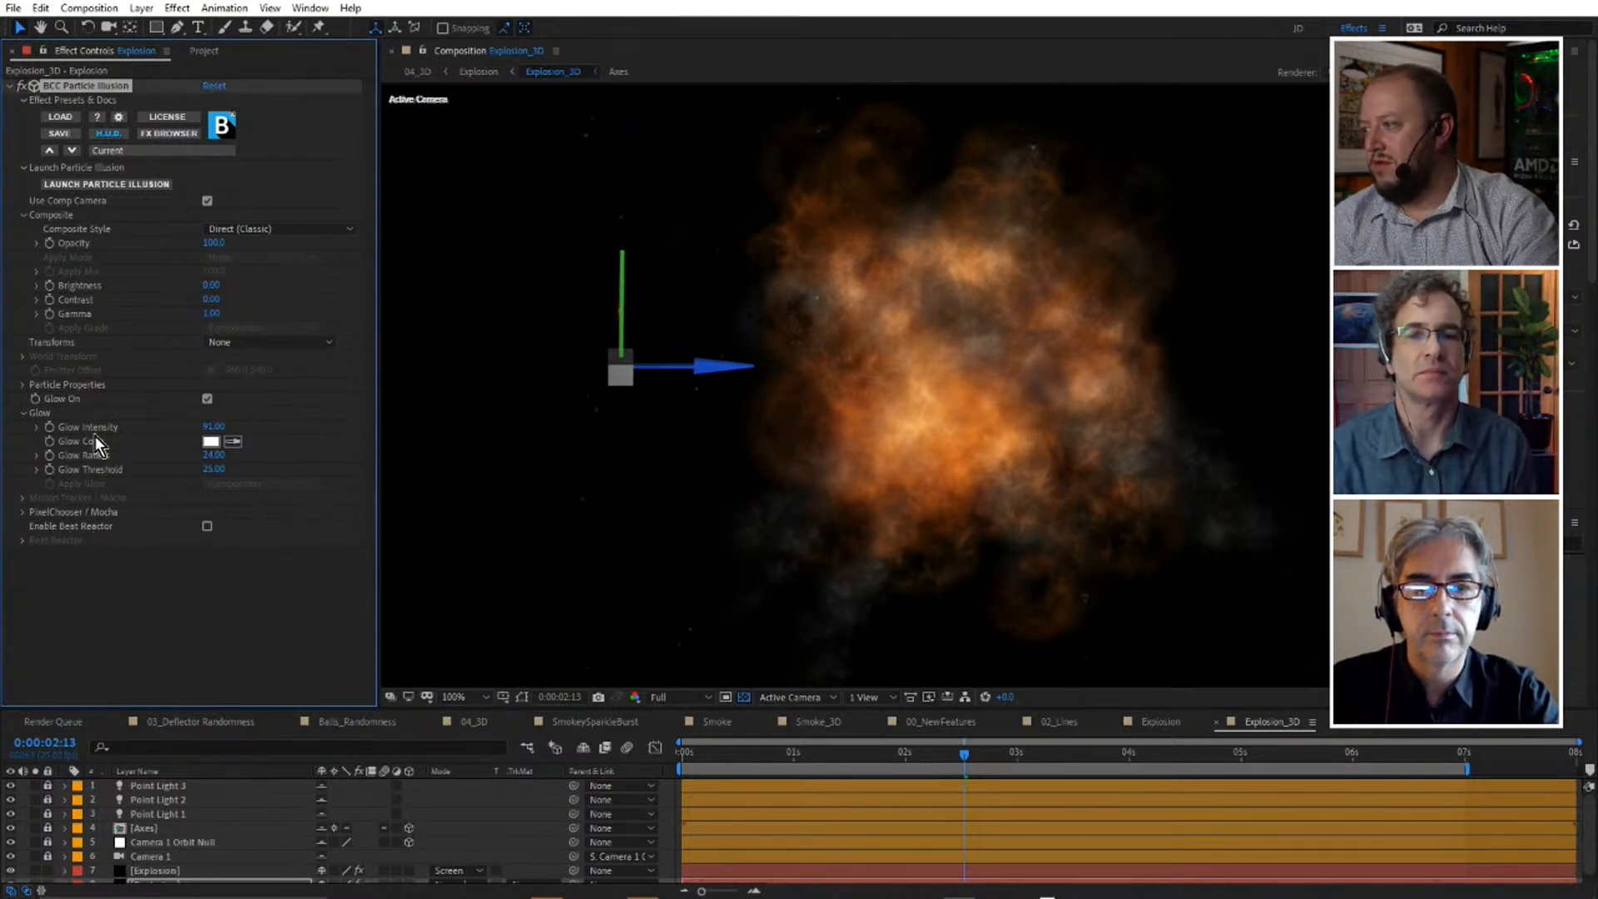
Expand the Particle Properties and try a Size of 94 and a Number of about 303, undoing each change.
left_click(19, 386)
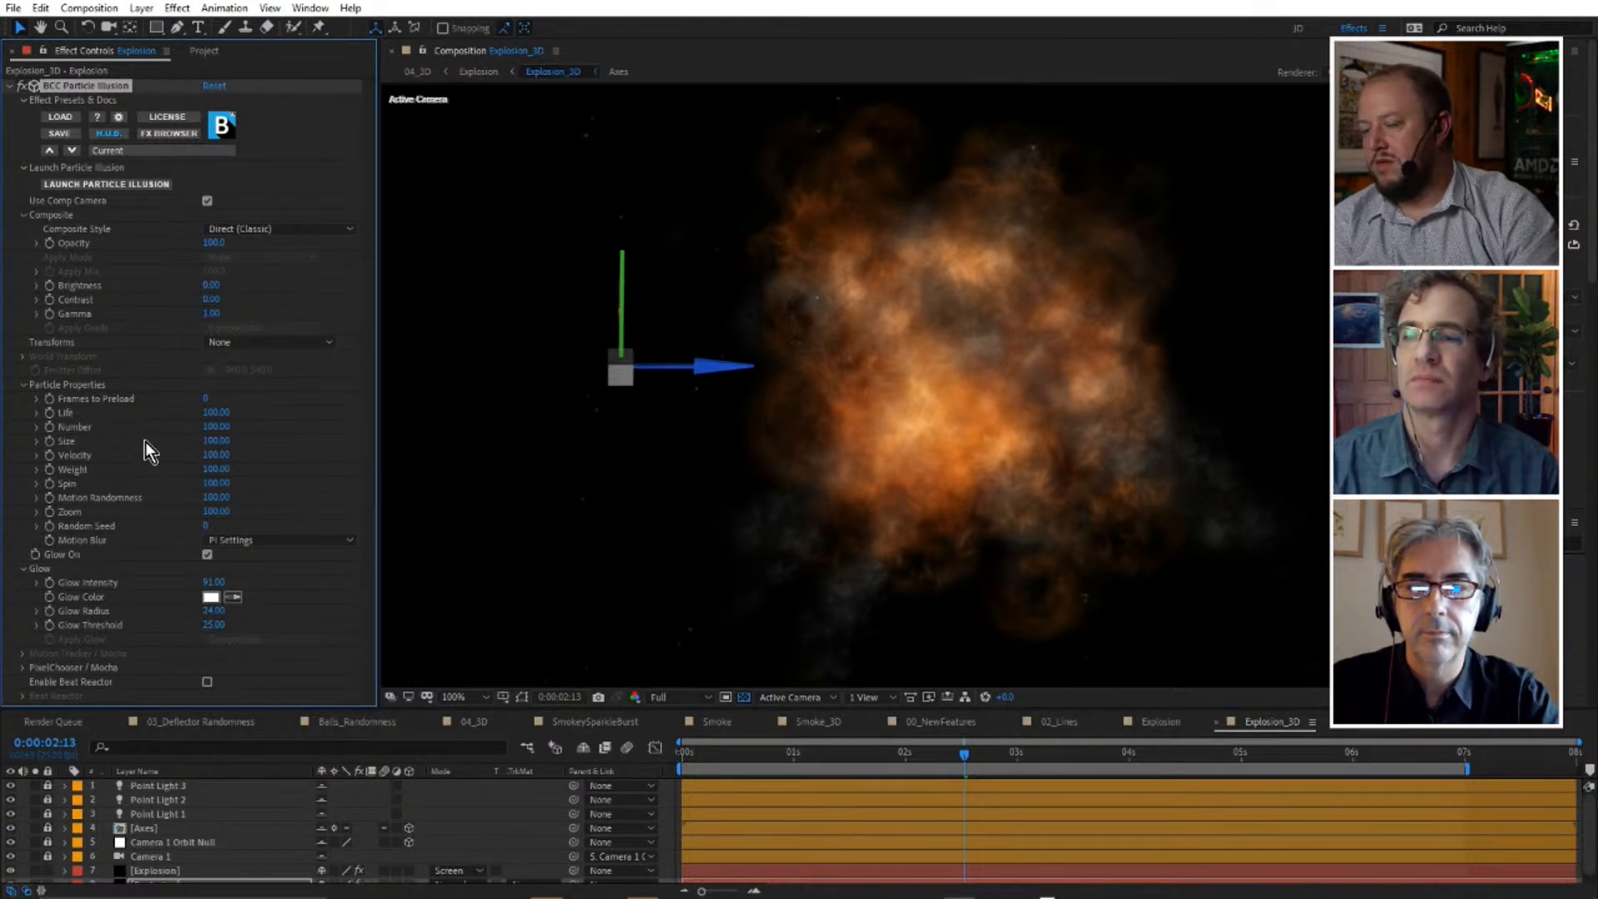
mouse_move(221, 441)
left_mouse_down()
mouse_move(277, 447)
mouse_move(189, 470)
mouse_move(240, 466)
left_mouse_up()
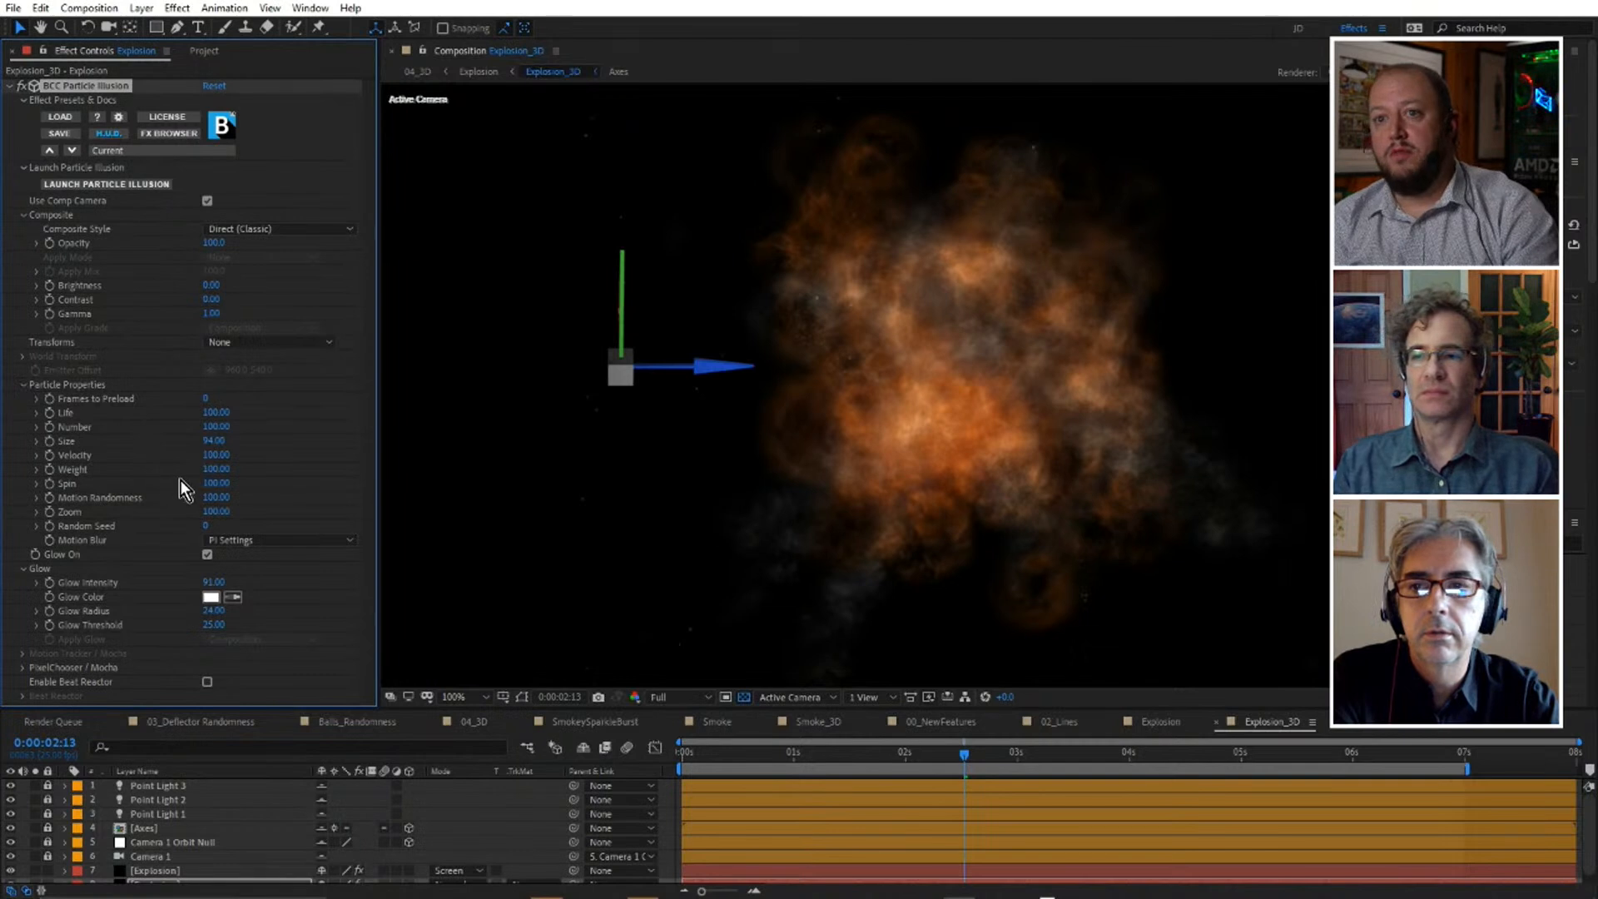
key("ctrl+z")
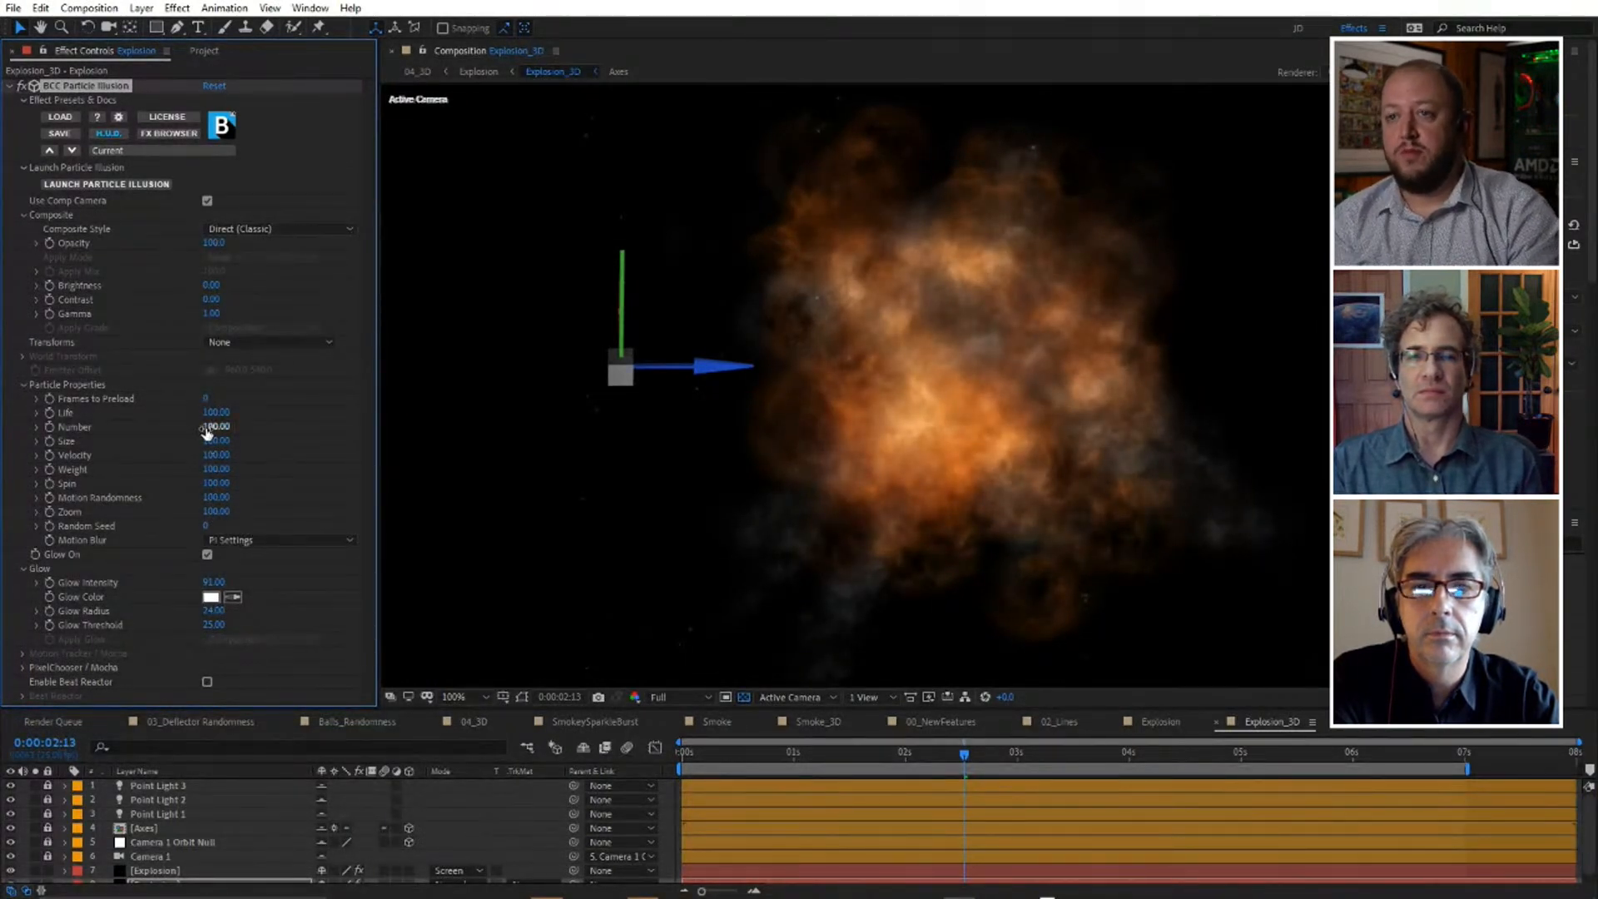
left_click_drag(217, 428, 362, 418)
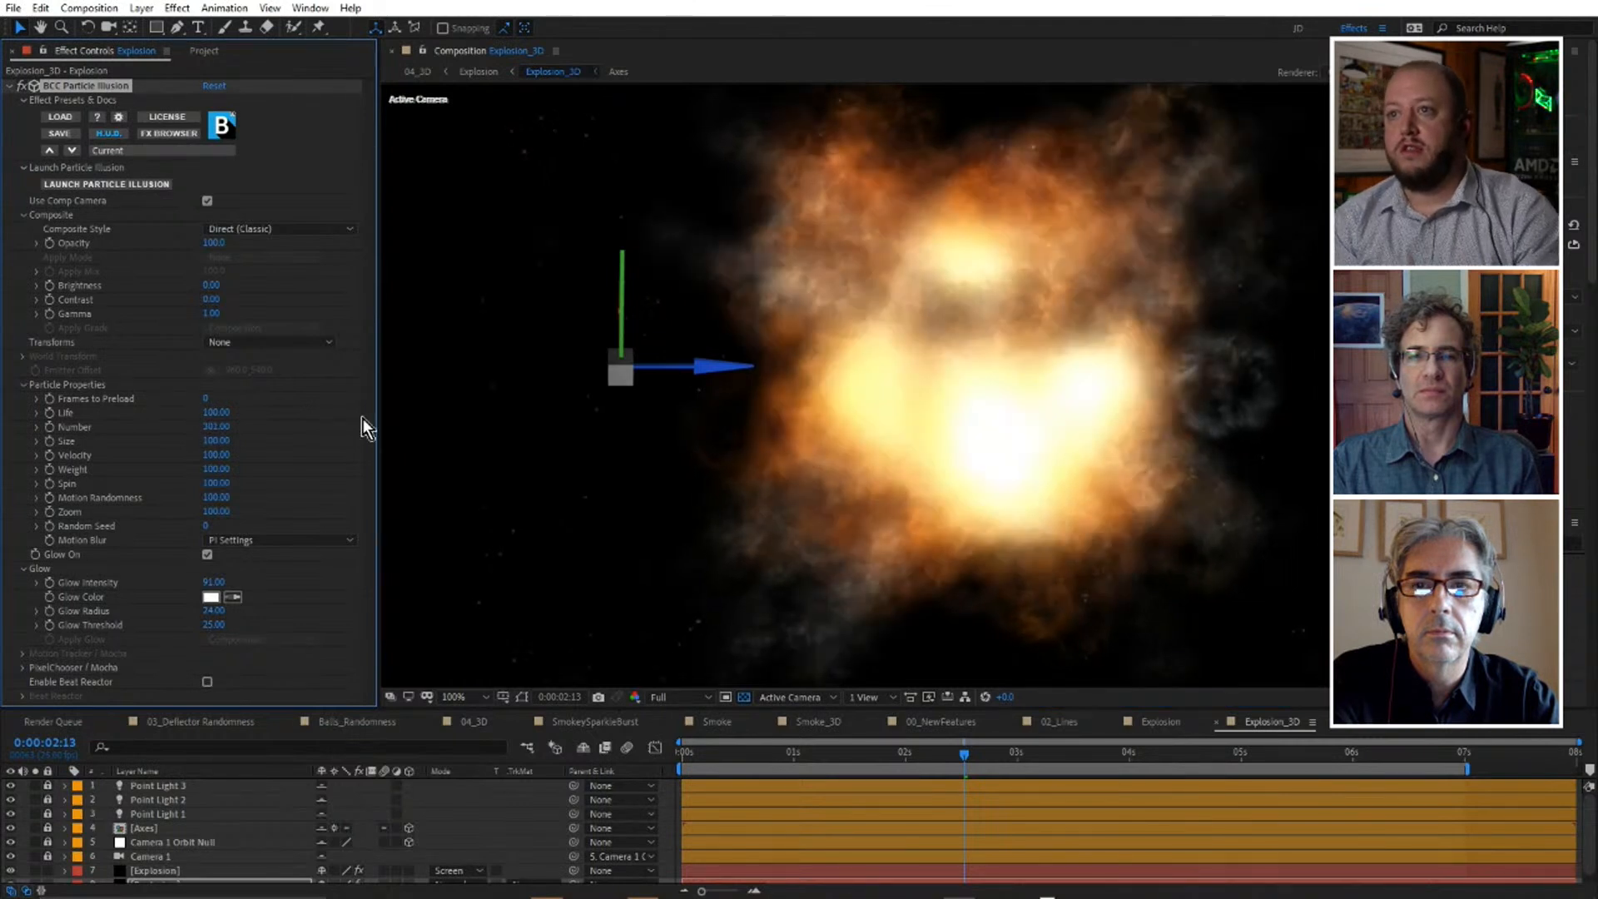
key("ctrl+z")
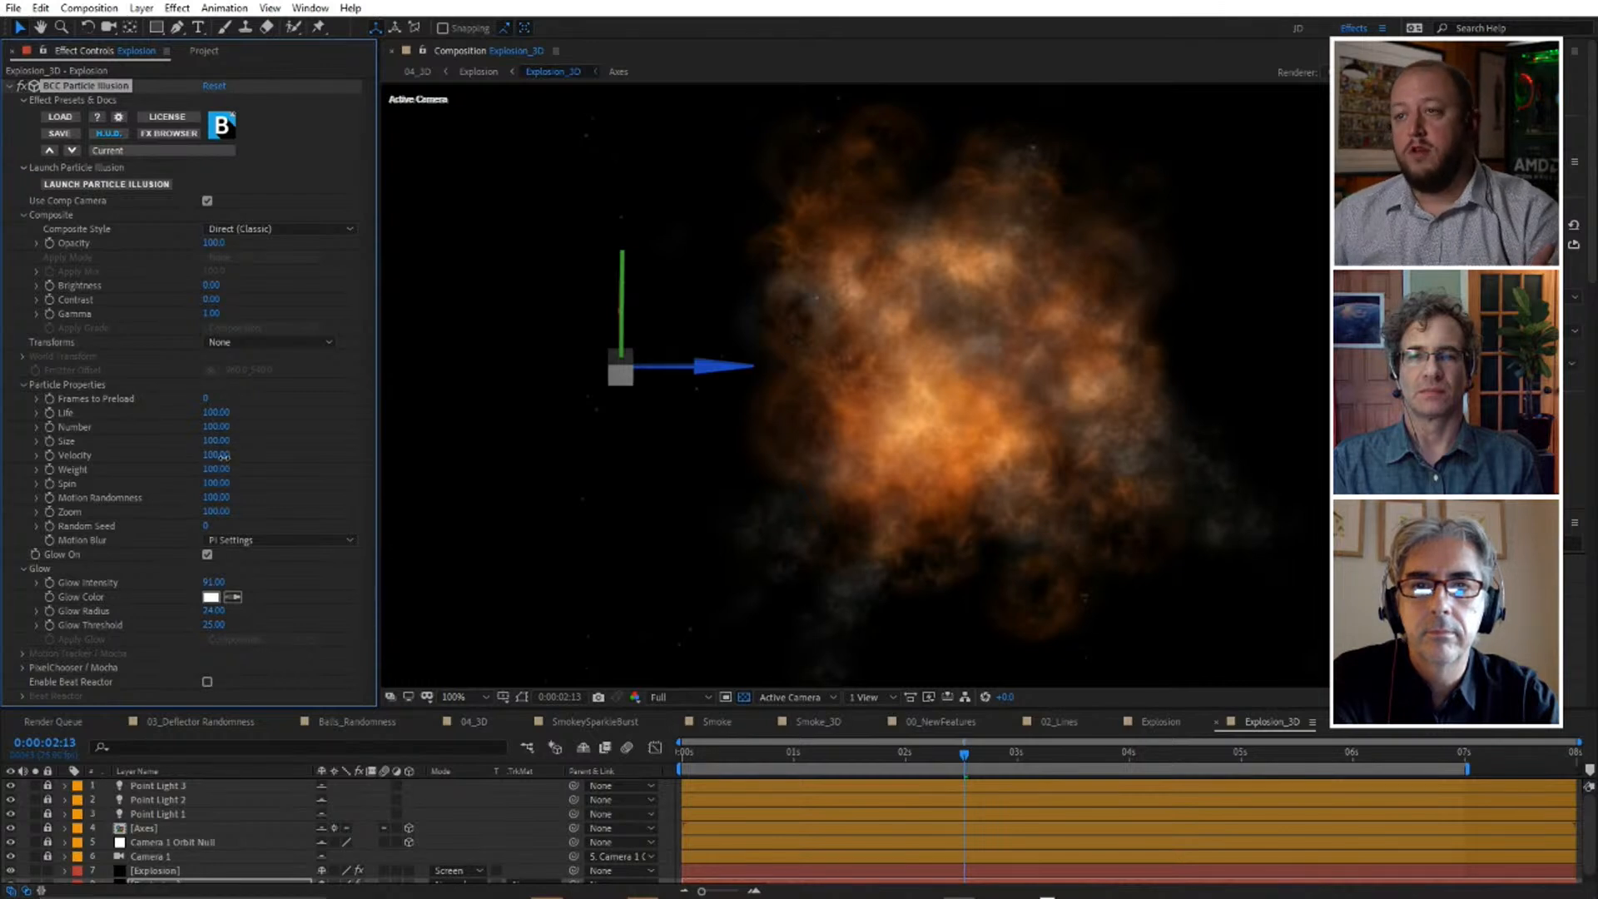
Set the lower Explosion layer's particle Velocity to 166 and preview the explosion in the full composition from 0:00:01:19.
left_click_drag(245, 451, 274, 447)
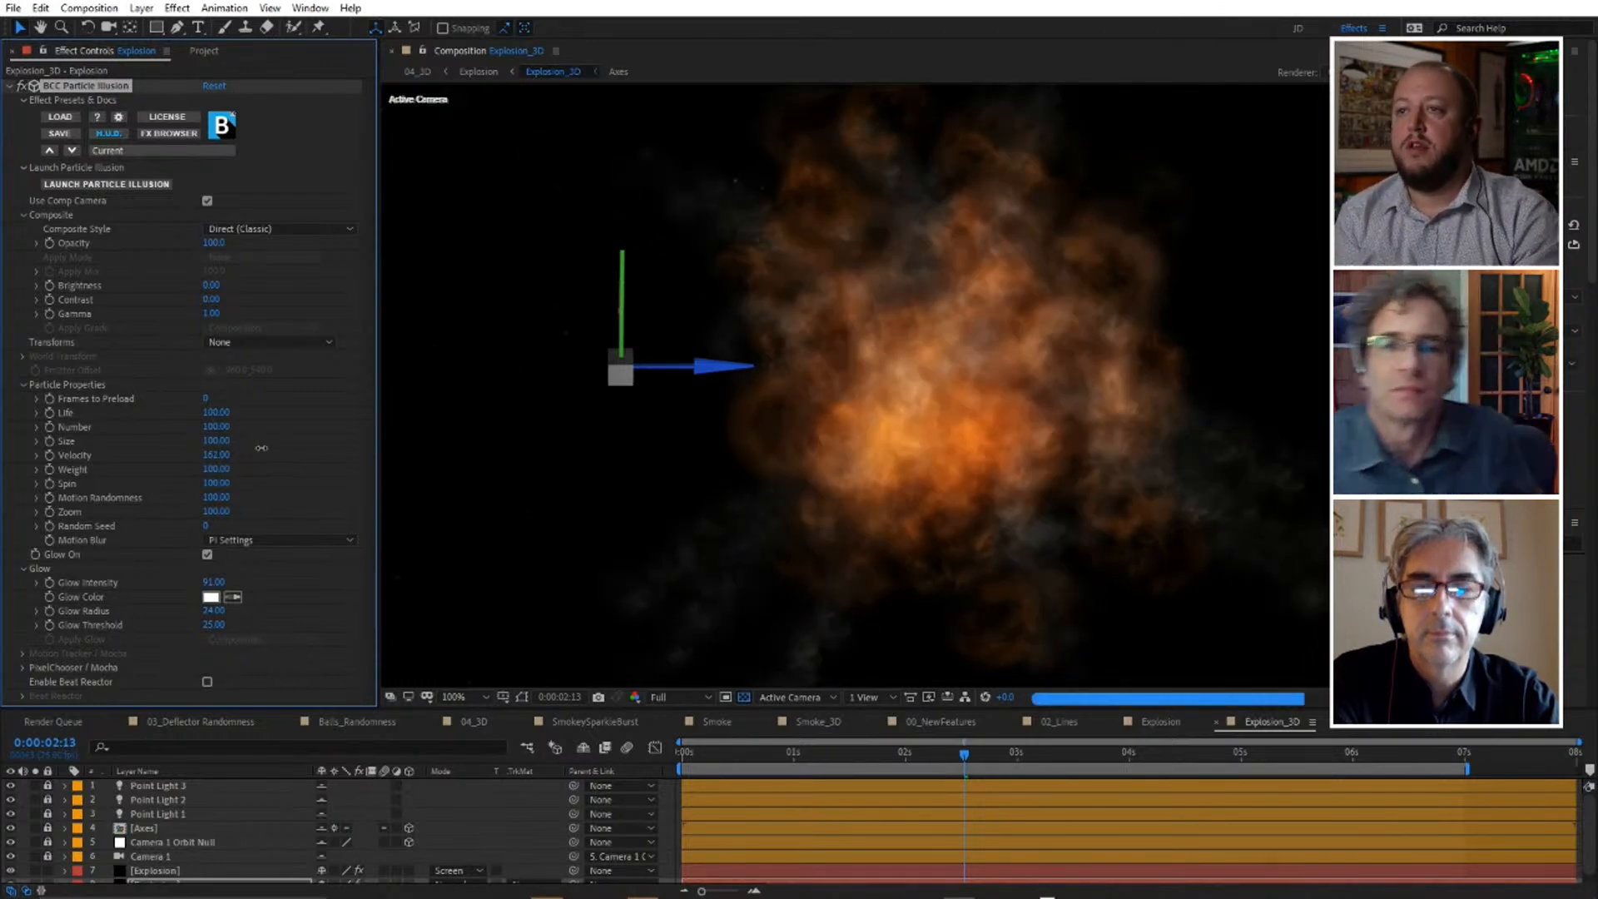
left_click(724, 753)
left_click_drag(878, 757, 881, 756)
scroll(1037, 371, "down", 2)
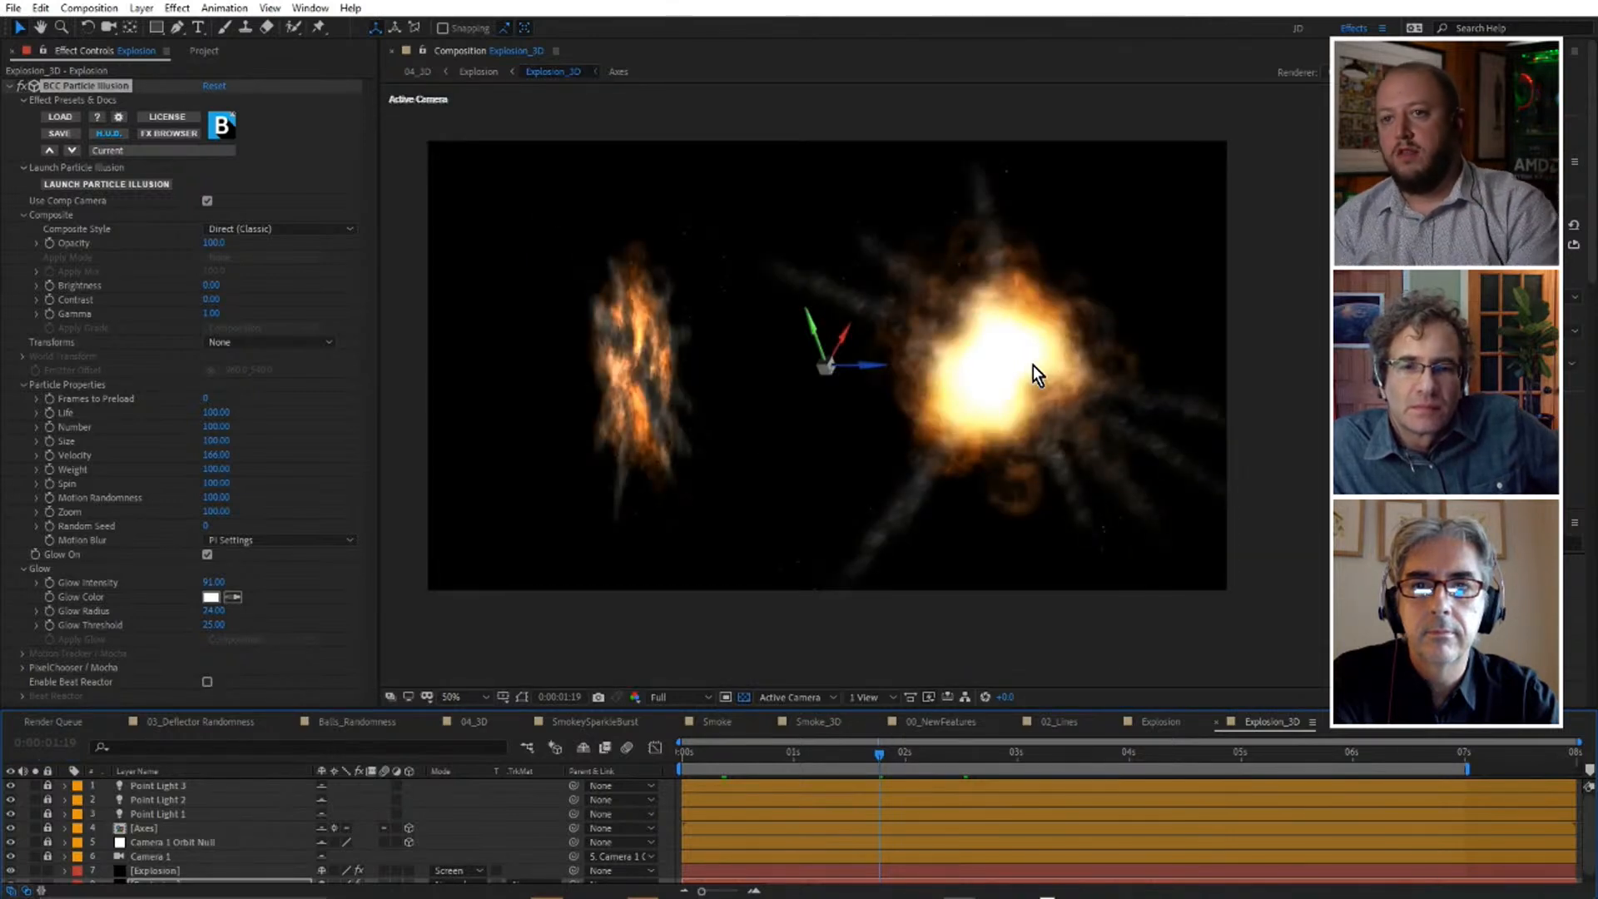
key("space")
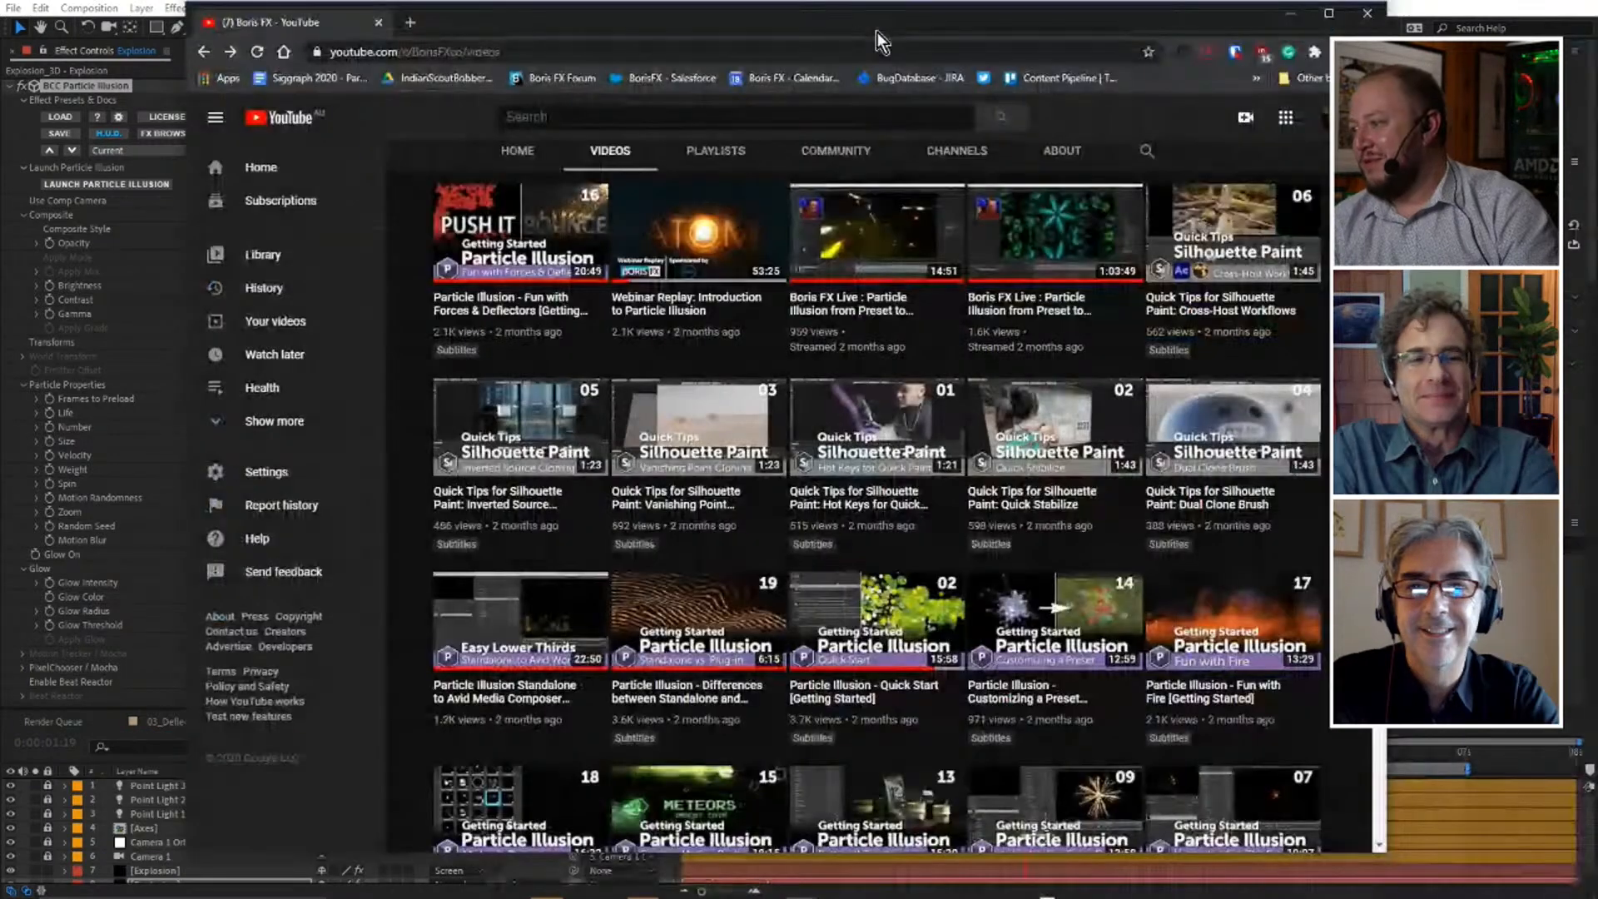
Switch to the browser and look through the Particle Illusion Getting Started tutorials on the Boris FX YouTube channel.
scroll(630, 321, "down", 4)
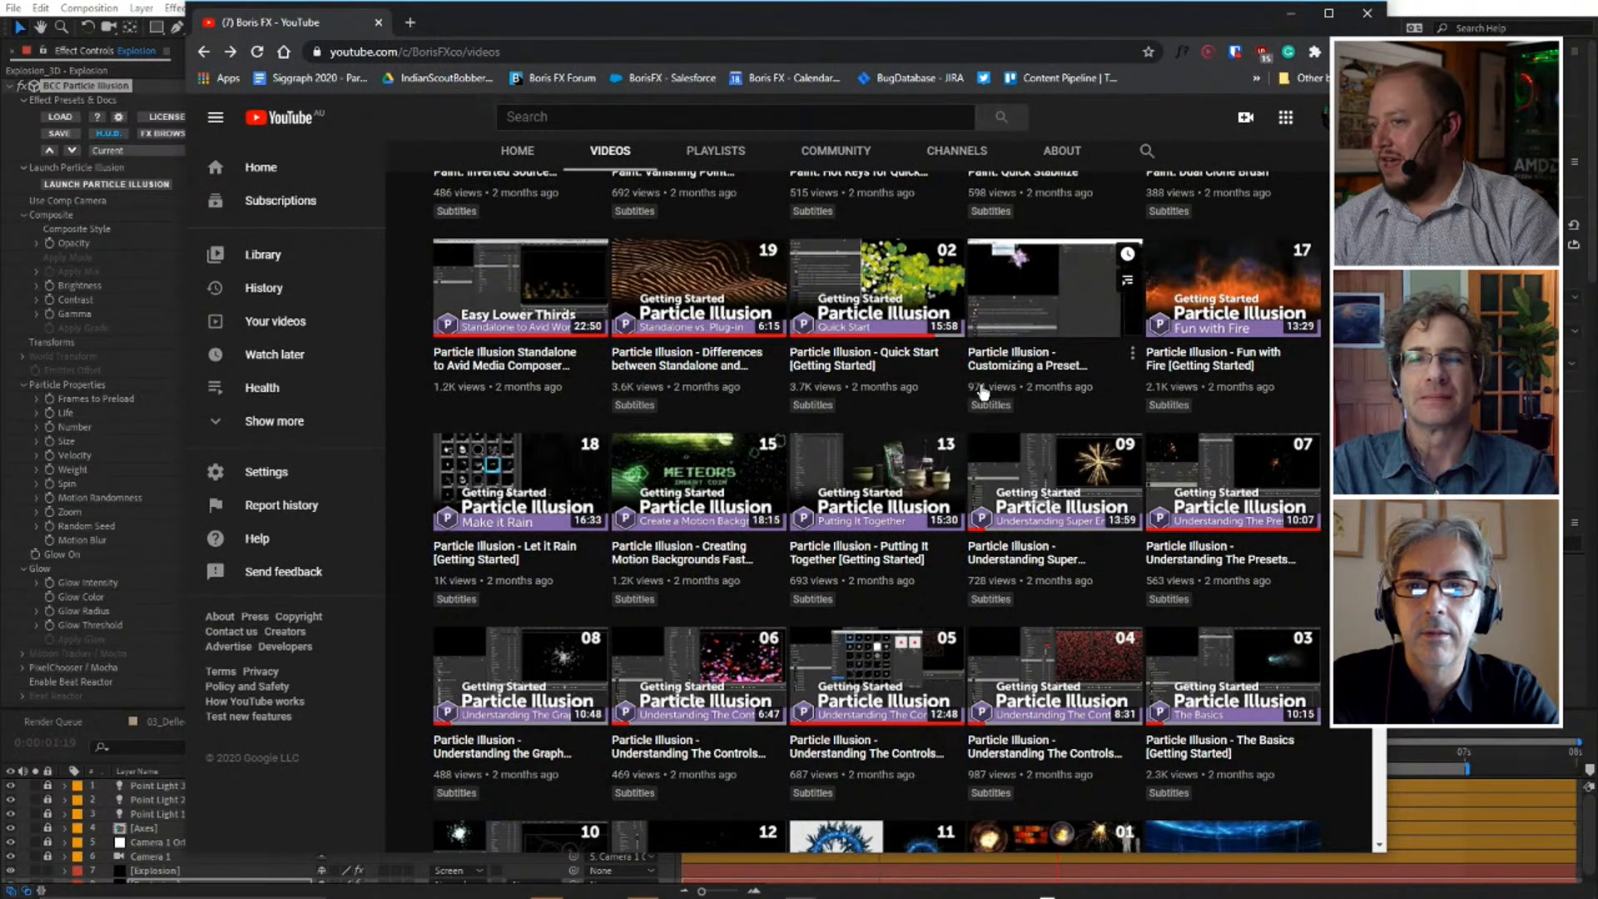
scroll(983, 392, "down", 1)
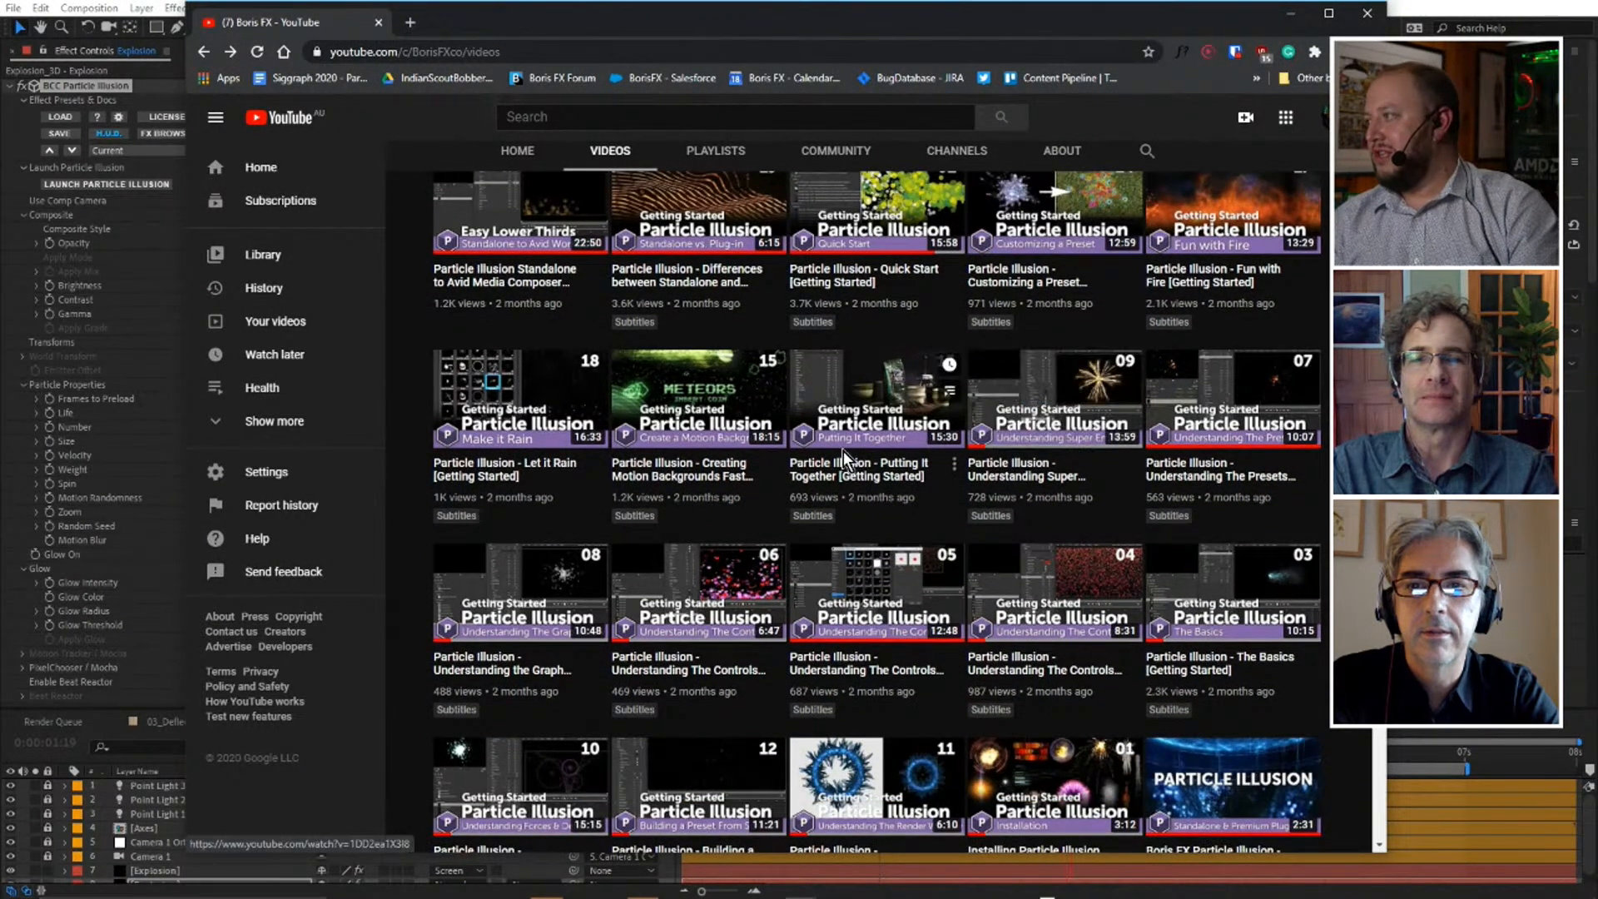